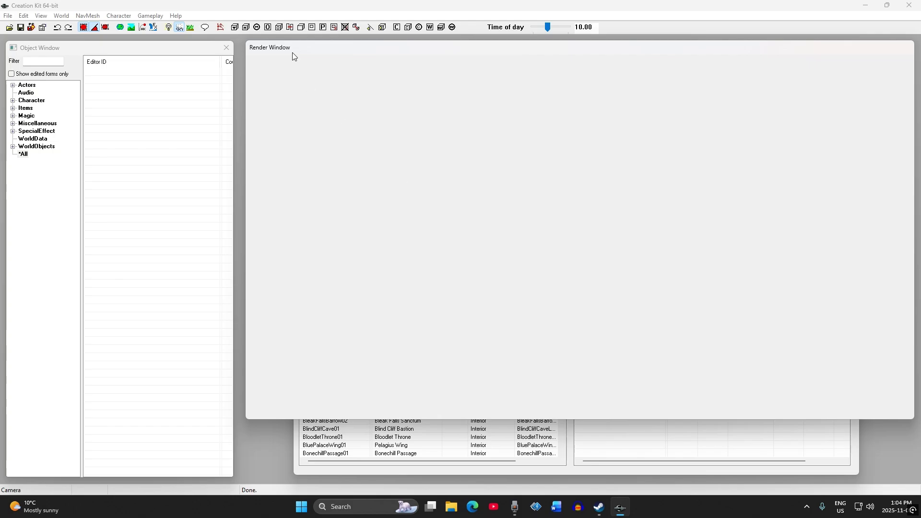
Save the new plugin in the Data folder as OutpostMod.
{"action": "left_click", "coordinate": [20, 28]}
{"action": "left_click_drag", "start_coordinate": [157, 23], "coordinate": [419, 95]}
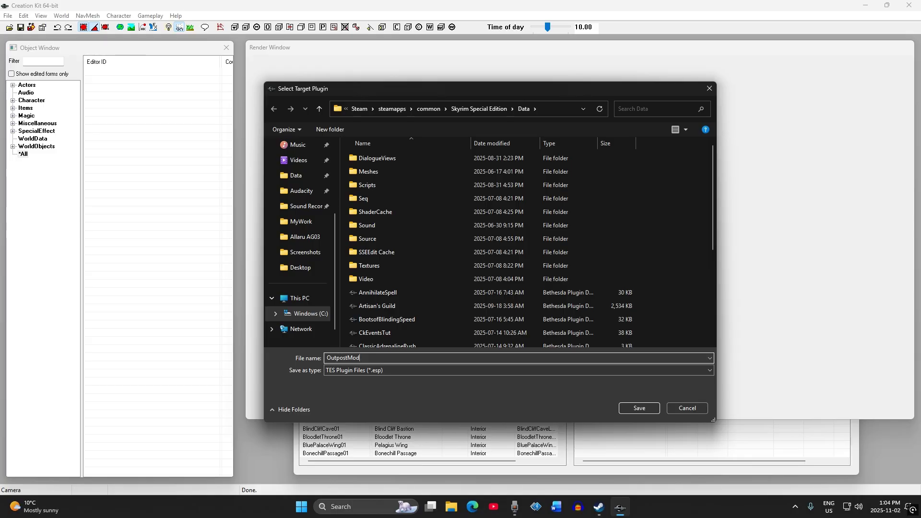
{"action": "key", "text": "Return"}
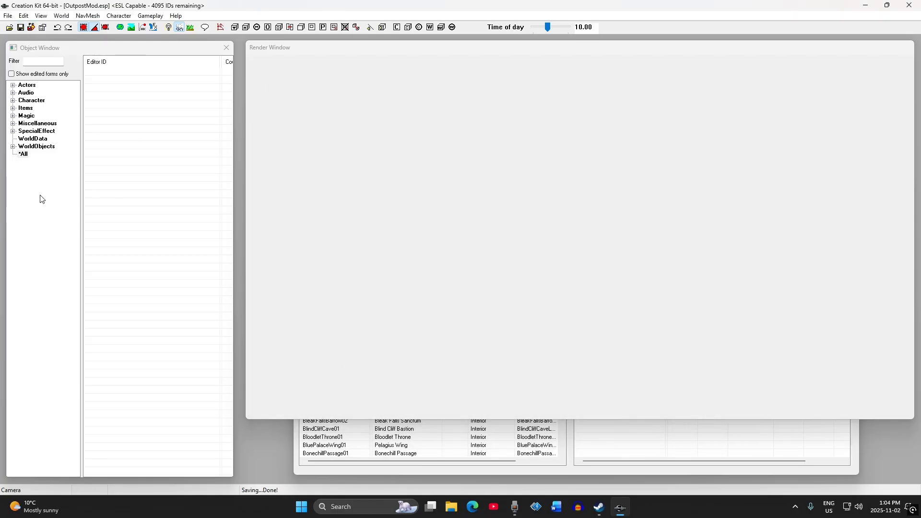
Switch the Cell View's world space to Tamriel.
{"action": "left_click", "coordinate": [513, 472]}
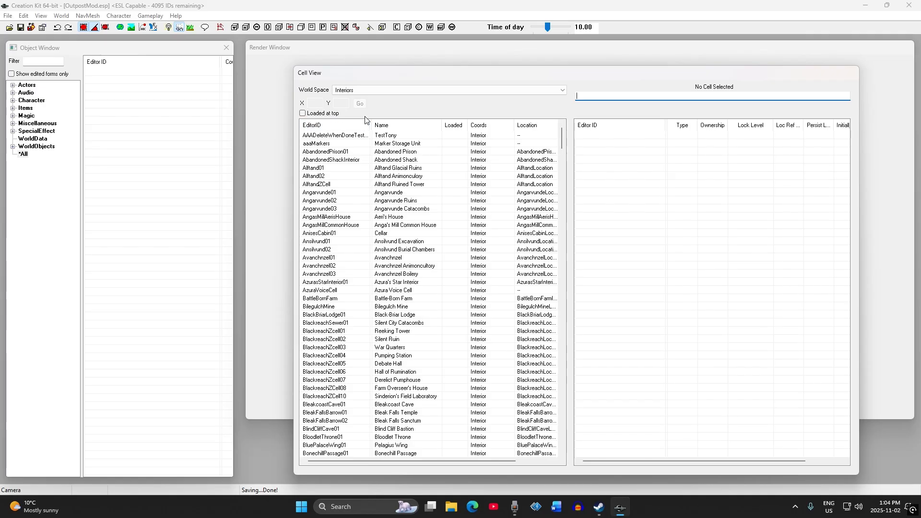
{"action": "left_click", "coordinate": [538, 92]}
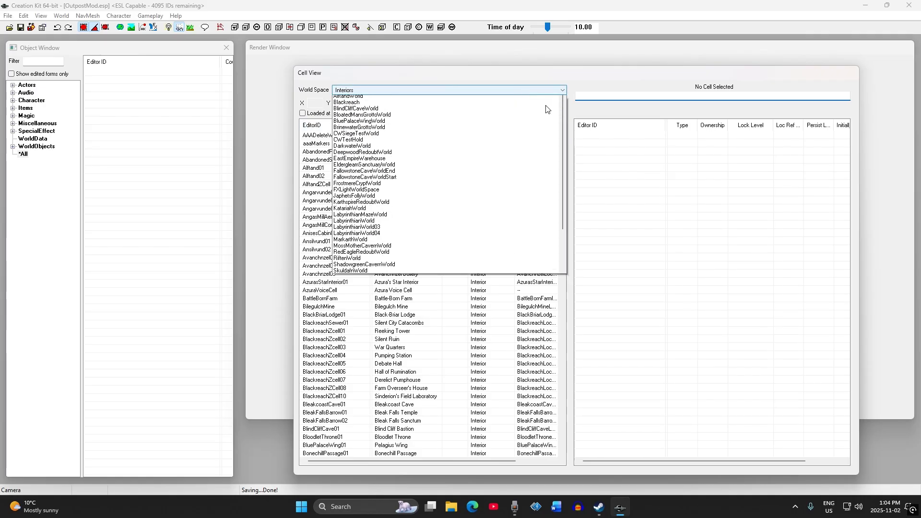
{"action": "left_click_drag", "start_coordinate": [562, 140], "coordinate": [569, 236]}
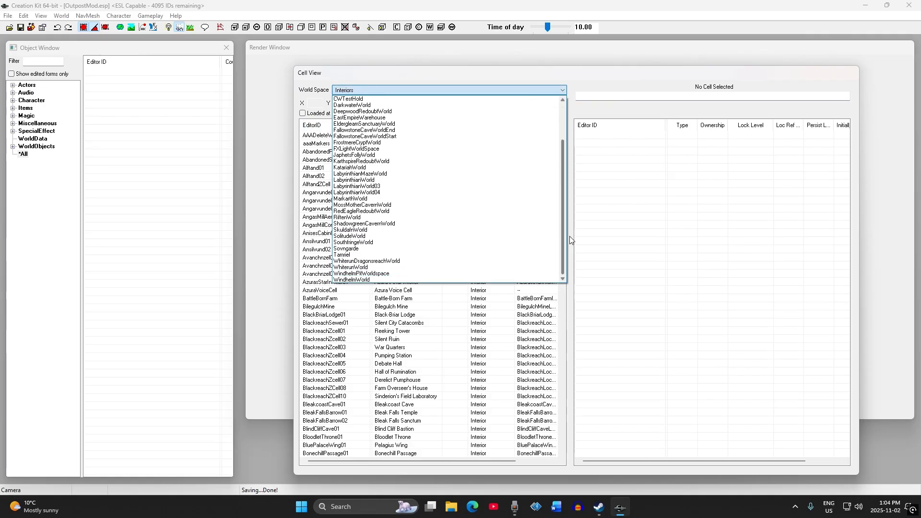
{"action": "left_click", "coordinate": [375, 252]}
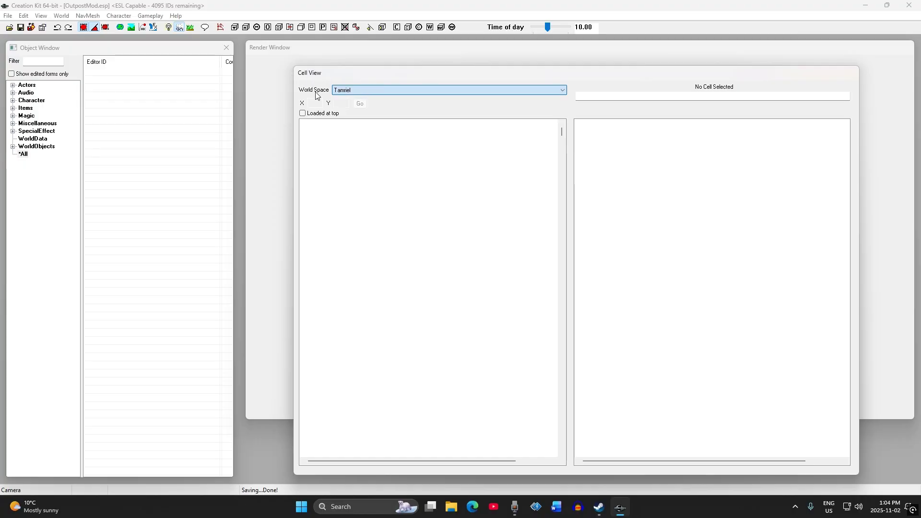
Load the FortGreymoorExterior01 cell into the Render Window, answering Yes to all for every loading warning.
{"action": "left_click_drag", "start_coordinate": [562, 133], "coordinate": [562, 145]}
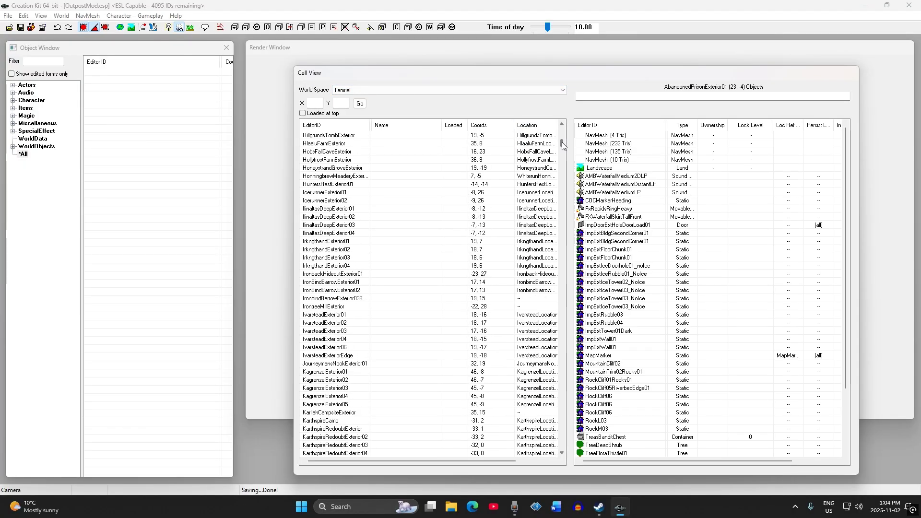
{"action": "scroll", "coordinate": [356, 267], "scroll_direction": "down", "scroll_amount": 5}
{"action": "scroll", "coordinate": [356, 266], "scroll_direction": "down", "scroll_amount": 15}
{"action": "scroll", "coordinate": [350, 269], "scroll_direction": "up", "scroll_amount": 20}
{"action": "scroll", "coordinate": [349, 262], "scroll_direction": "up", "scroll_amount": 20}
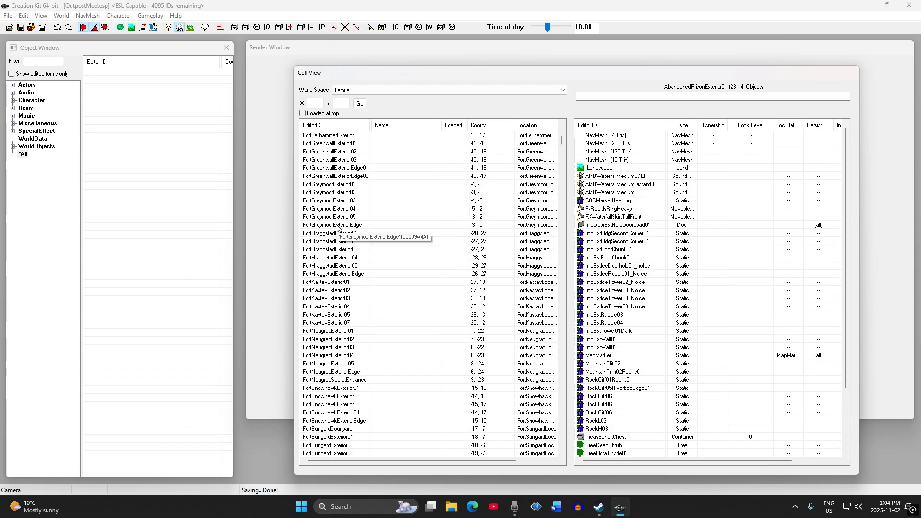
{"action": "scroll", "coordinate": [333, 163], "scroll_direction": "up", "scroll_amount": 4}
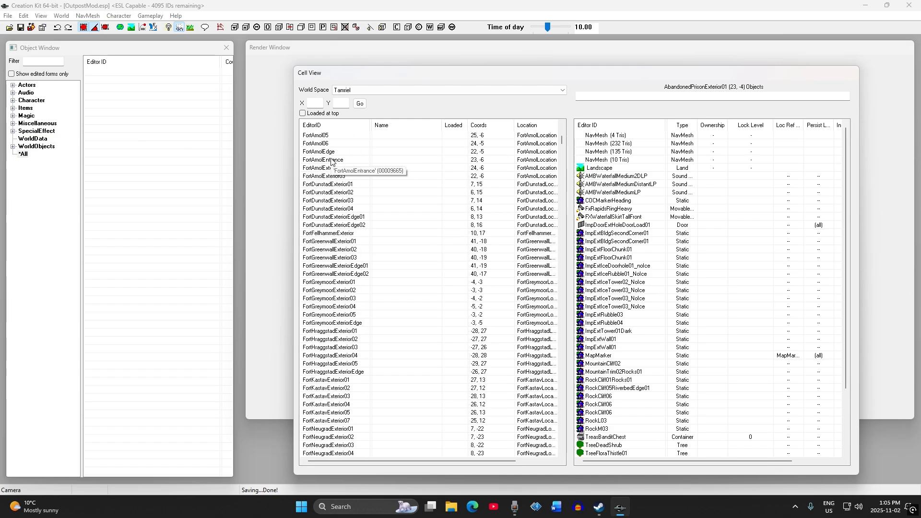
{"action": "double_click", "coordinate": [326, 283]}
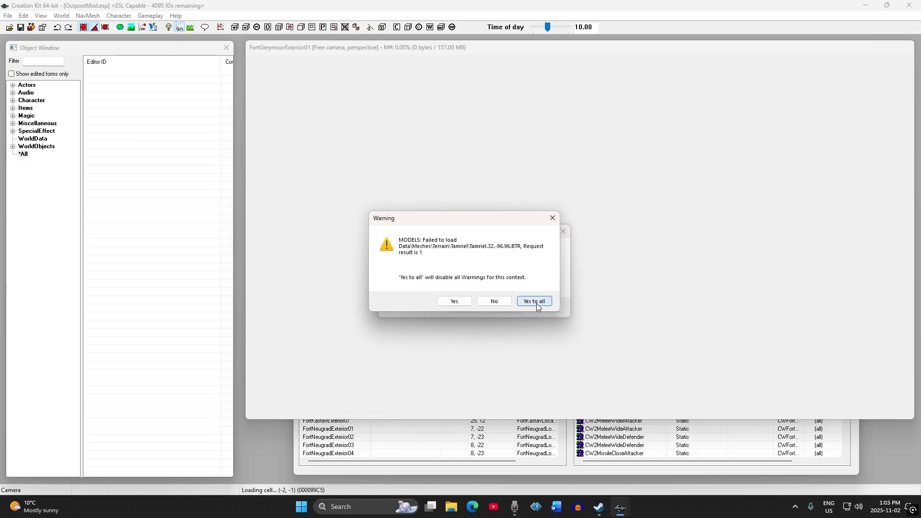
{"action": "left_click", "coordinate": [535, 302]}
{"action": "left_click", "coordinate": [536, 305]}
{"action": "left_click", "coordinate": [545, 307]}
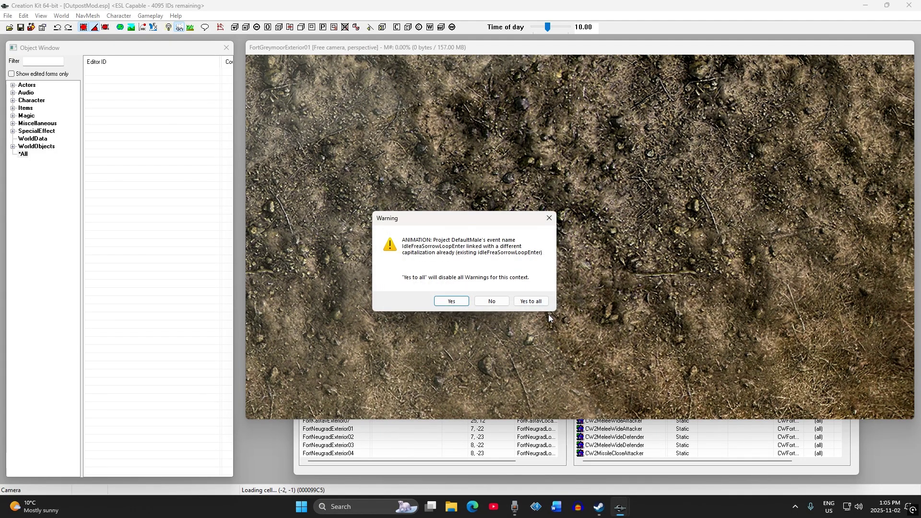
{"action": "left_click", "coordinate": [536, 302]}
Hide the editor markers around Fort Greymoor in the Render Window.
{"action": "middle_click_drag", "start_coordinate": [503, 301], "coordinate": [452, 226], "text": "shift"}
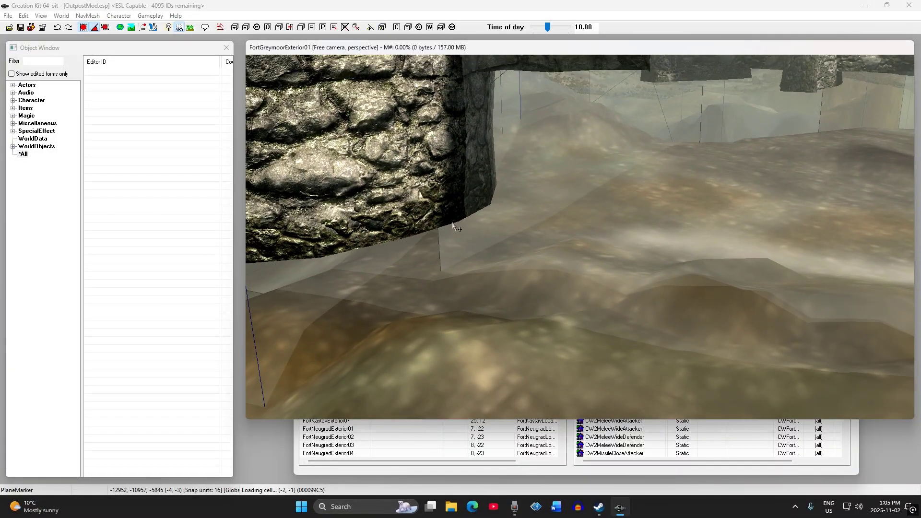
{"action": "key", "text": "m"}
{"action": "middle_click_drag", "start_coordinate": [450, 209], "coordinate": [511, 225], "text": "shift"}
{"action": "scroll", "coordinate": [552, 199], "scroll_direction": "down", "scroll_amount": 1}
{"action": "scroll", "coordinate": [555, 250], "scroll_direction": "down", "scroll_amount": 1}
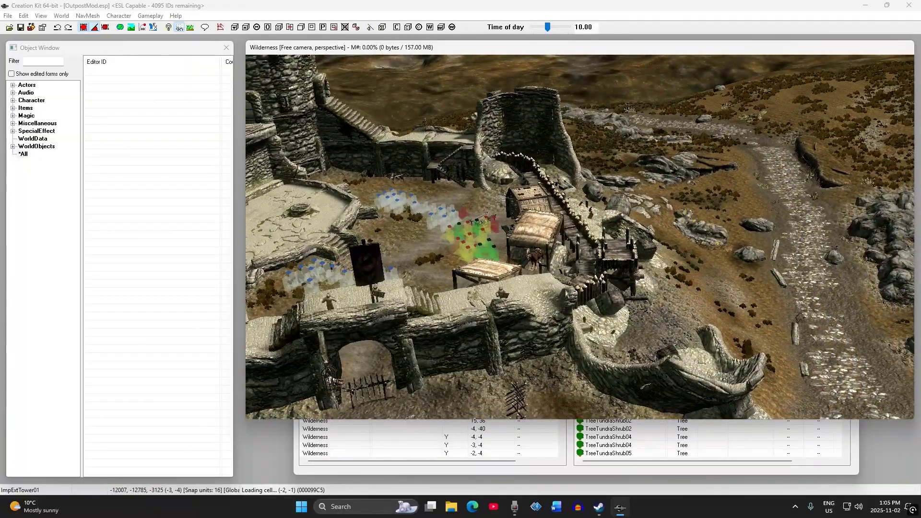
Check the base objects of the fort's outer wall and entrance gate in their reference details, leaving both unchanged.
{"action": "mouse_move", "coordinate": [537, 294]}
{"action": "middle_mouse_down", "text": "shift"}
{"action": "mouse_move", "coordinate": [486, 281]}
{"action": "mouse_move", "coordinate": [508, 276]}
{"action": "mouse_move", "coordinate": [537, 306]}
{"action": "middle_mouse_up", "text": "shift"}
{"action": "double_click", "coordinate": [538, 310]}
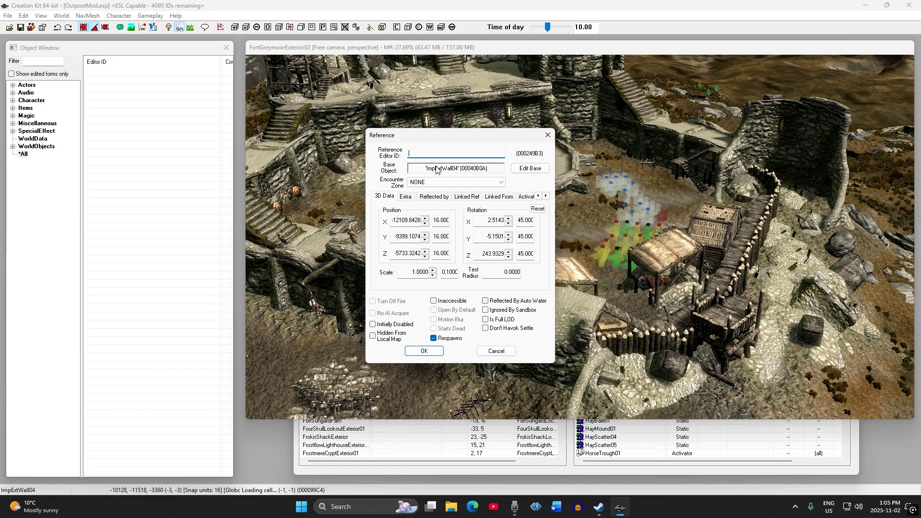
{"action": "left_click", "coordinate": [548, 136]}
{"action": "middle_click_drag", "start_coordinate": [534, 309], "coordinate": [574, 261], "text": "shift"}
{"action": "middle_click_drag", "start_coordinate": [444, 247], "coordinate": [462, 235], "text": "shift"}
{"action": "double_click", "coordinate": [462, 244]}
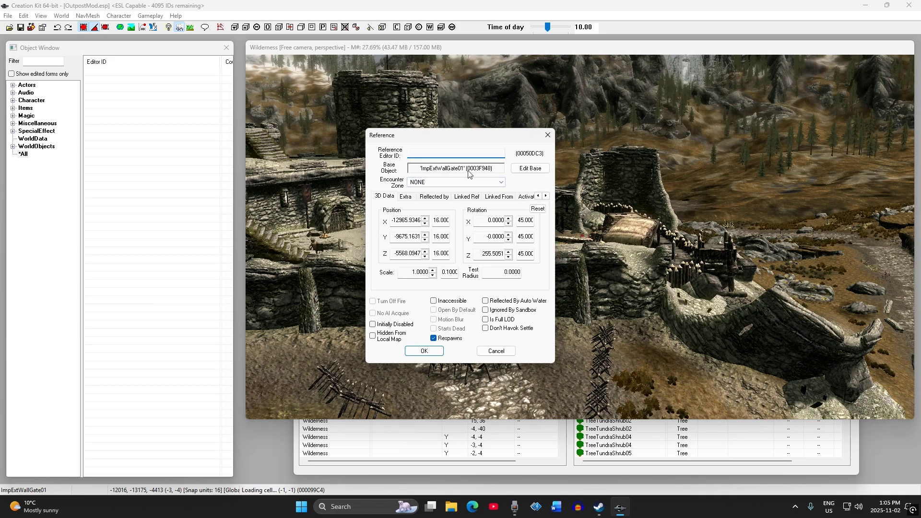
{"action": "left_click", "coordinate": [540, 138]}
Survey the fort's walls, courtyard and the open wilderness beside it.
{"action": "middle_click_drag", "start_coordinate": [475, 243], "coordinate": [525, 247], "text": "shift"}
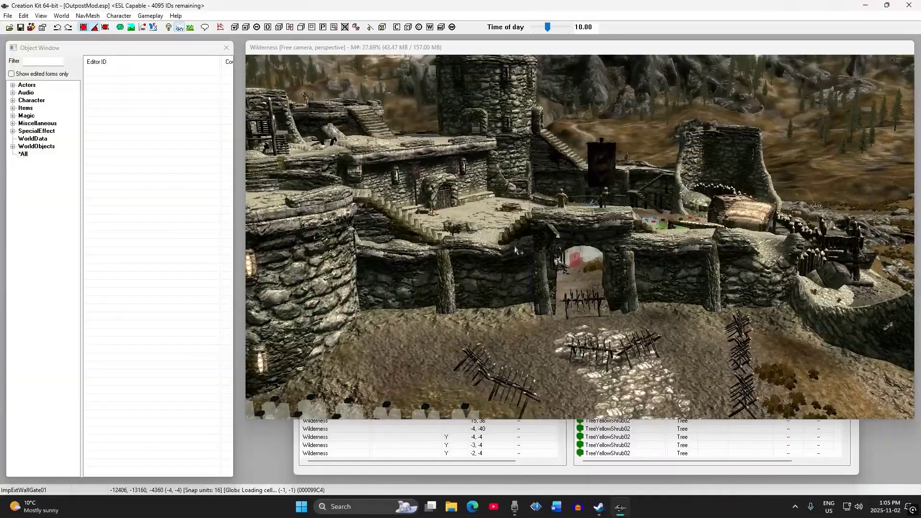
{"action": "left_click", "coordinate": [416, 239]}
{"action": "middle_click_drag", "start_coordinate": [416, 239], "coordinate": [610, 185], "text": "shift"}
{"action": "middle_click_drag", "start_coordinate": [558, 300], "coordinate": [741, 245], "text": "shift"}
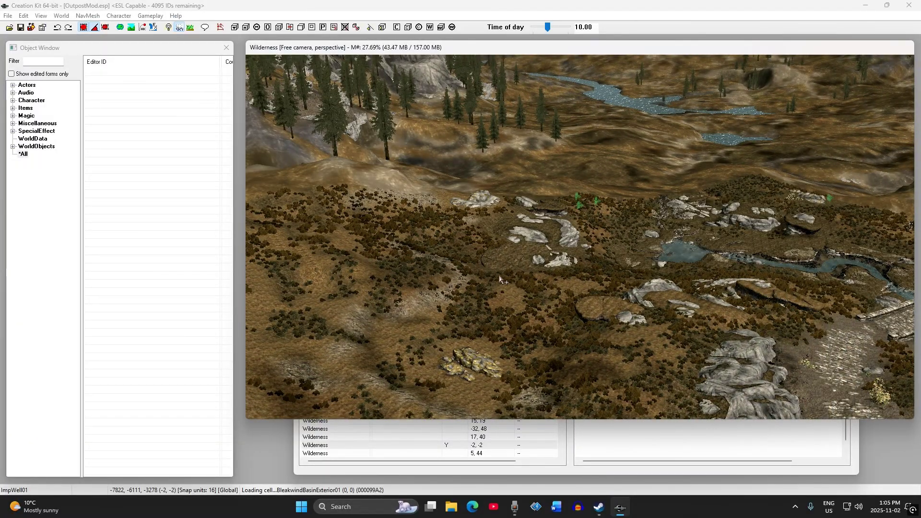
{"action": "middle_click_drag", "start_coordinate": [499, 276], "coordinate": [721, 249]}
{"action": "mouse_move", "coordinate": [320, 277]}
{"action": "middle_mouse_down"}
{"action": "mouse_move", "coordinate": [531, 263]}
{"action": "mouse_move", "coordinate": [357, 286]}
{"action": "mouse_move", "coordinate": [497, 236]}
{"action": "mouse_move", "coordinate": [463, 246]}
{"action": "mouse_move", "coordinate": [490, 200]}
{"action": "mouse_move", "coordinate": [552, 197]}
{"action": "middle_mouse_up"}
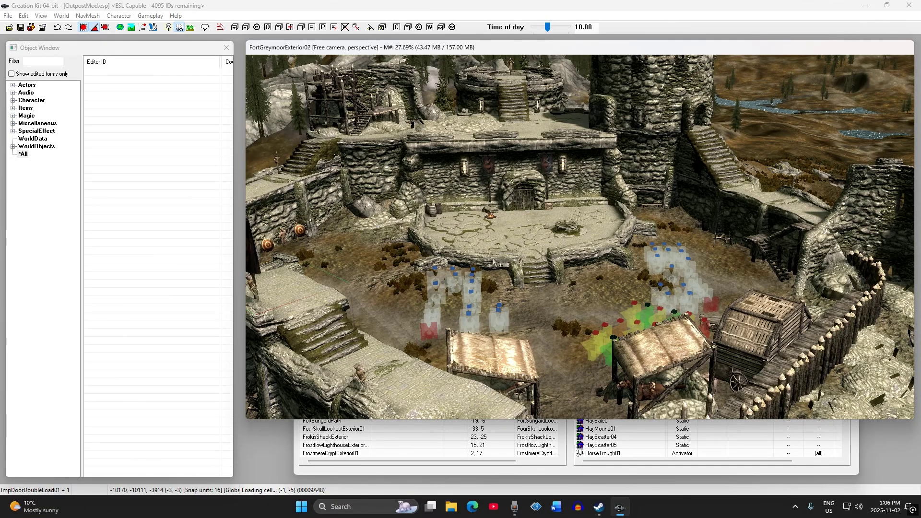
{"action": "middle_click_drag", "start_coordinate": [437, 253], "coordinate": [509, 230]}
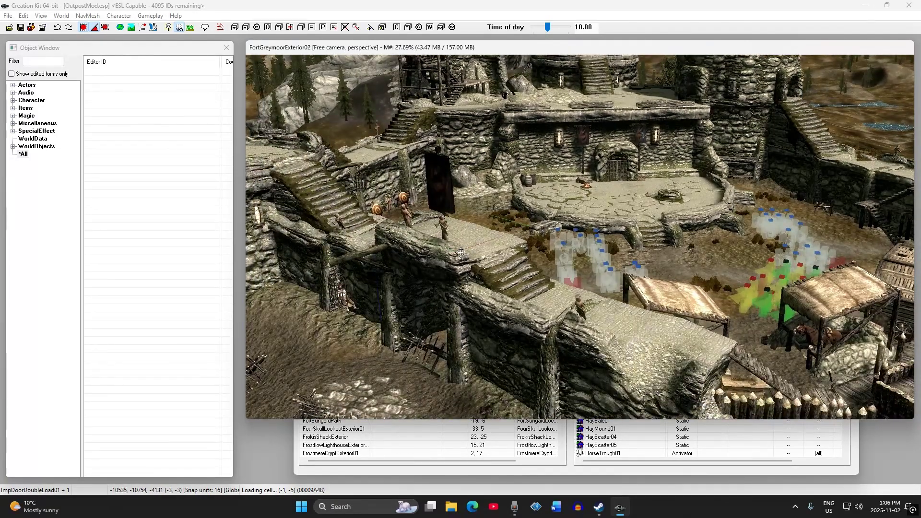
Duplicate the fort's ImpExtWallGate01, ImpExtWallDivider01 and ImpDoorDoubleLoad01 pieces together as one selection.
{"action": "left_click", "coordinate": [462, 259]}
{"action": "middle_click_drag", "start_coordinate": [462, 259], "coordinate": [511, 245], "text": "shift"}
{"action": "left_click", "coordinate": [513, 244]}
{"action": "left_click", "coordinate": [499, 334]}
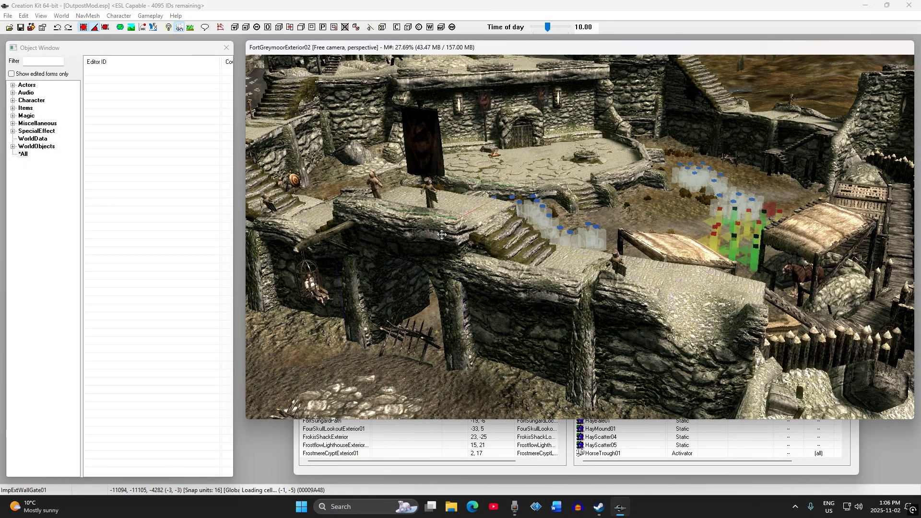
{"action": "left_click", "coordinate": [521, 240], "text": "ctrl"}
{"action": "mouse_move", "coordinate": [520, 293]}
{"action": "middle_mouse_down", "text": "shift"}
{"action": "mouse_move", "coordinate": [507, 298]}
{"action": "mouse_move", "coordinate": [531, 314]}
{"action": "mouse_move", "coordinate": [517, 308]}
{"action": "middle_mouse_up", "text": "shift"}
{"action": "mouse_move", "coordinate": [560, 338]}
{"action": "middle_mouse_down", "text": "shift"}
{"action": "mouse_move", "coordinate": [603, 329]}
{"action": "mouse_move", "coordinate": [562, 341]}
{"action": "middle_mouse_up", "text": "shift"}
{"action": "left_click", "coordinate": [467, 235]}
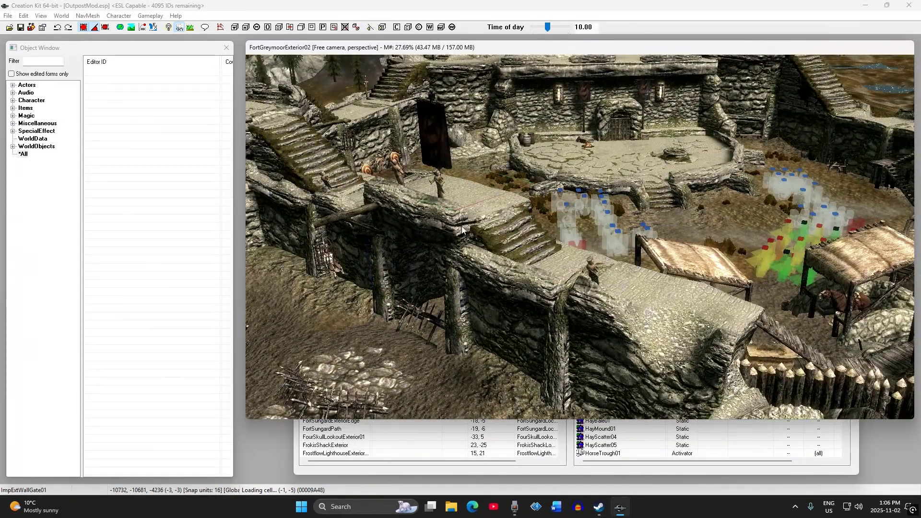
{"action": "left_click", "coordinate": [571, 225], "text": "ctrl"}
{"action": "middle_click_drag", "start_coordinate": [524, 191], "coordinate": [549, 204]}
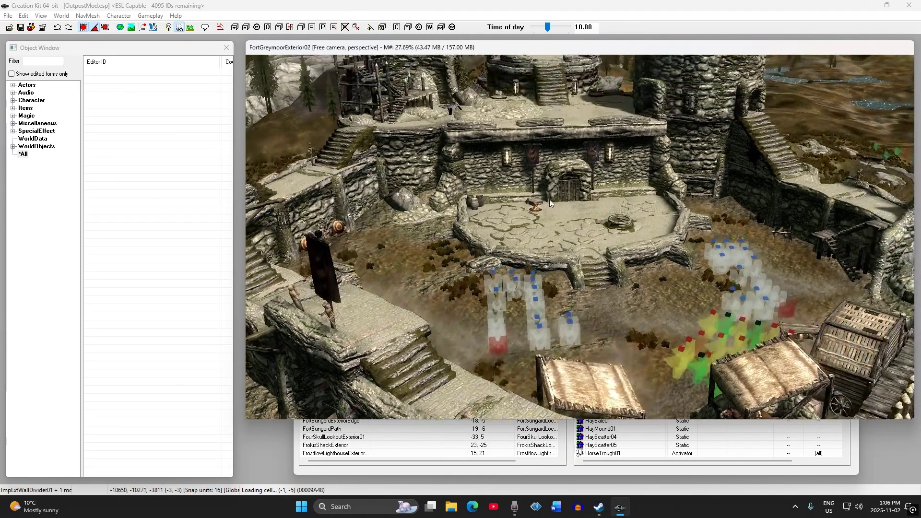
{"action": "left_click", "coordinate": [564, 194], "text": "ctrl"}
{"action": "middle_click_drag", "start_coordinate": [503, 258], "coordinate": [590, 271], "text": "shift"}
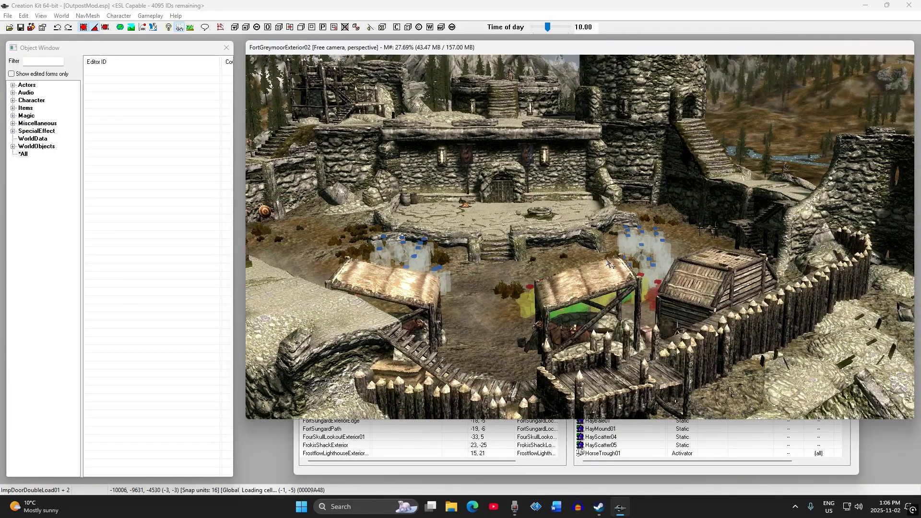
{"action": "middle_click_drag", "start_coordinate": [660, 228], "coordinate": [599, 242], "text": "shift"}
{"action": "scroll", "coordinate": [598, 242], "scroll_direction": "down", "scroll_amount": 10}
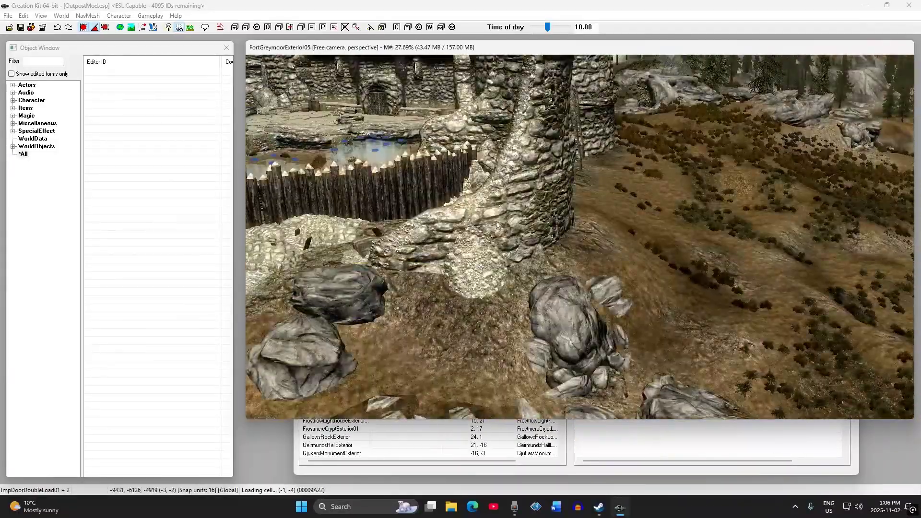
{"action": "scroll", "coordinate": [572, 266], "scroll_direction": "down", "scroll_amount": 3}
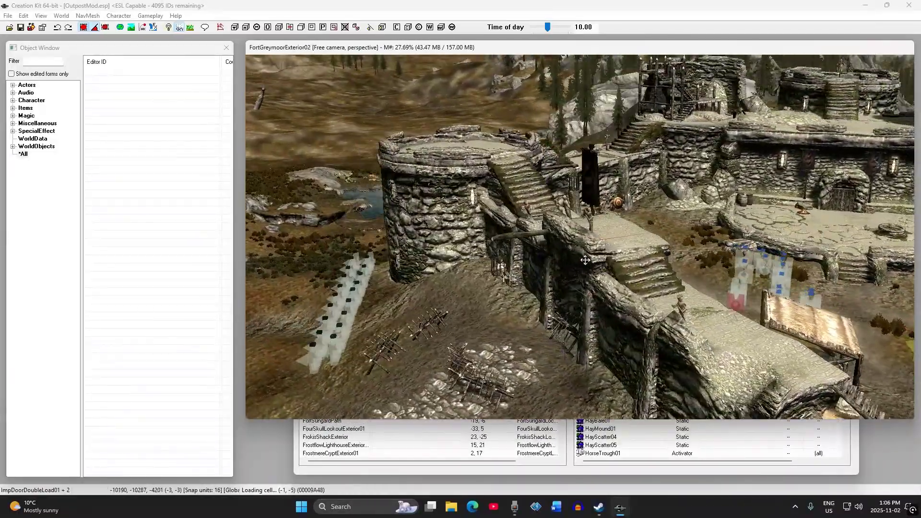
{"action": "right_click", "coordinate": [579, 243]}
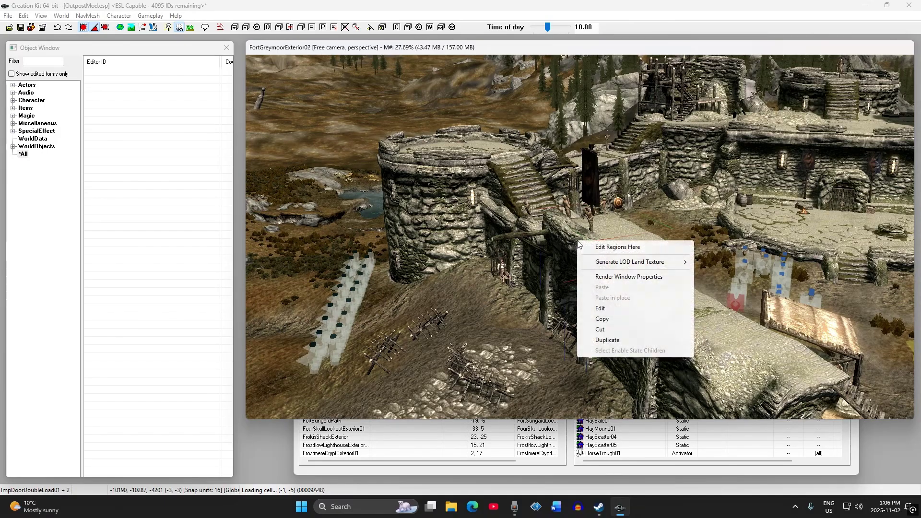
{"action": "left_click", "coordinate": [604, 341]}
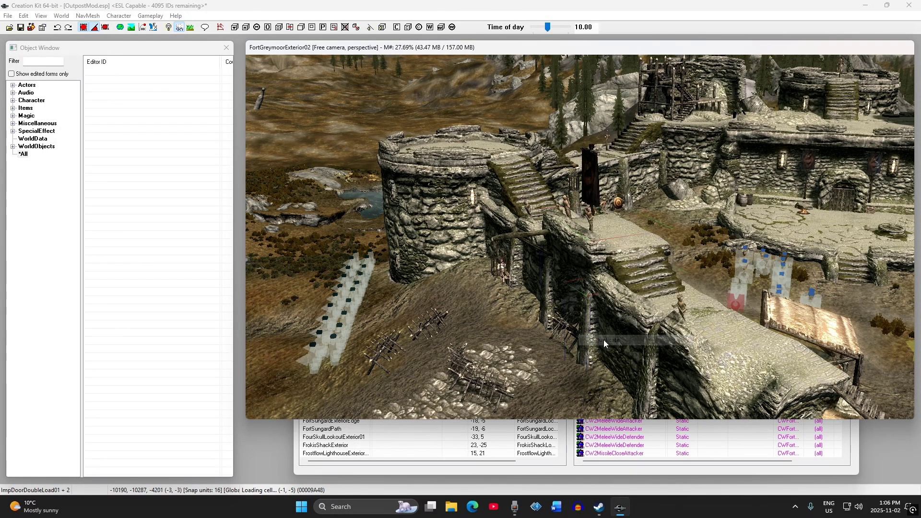
Move the duplicated gate, divider and door away from the fort onto the open ground near the road.
{"action": "middle_click_drag", "start_coordinate": [584, 254], "coordinate": [614, 209], "text": "shift"}
{"action": "left_click_drag", "start_coordinate": [379, 240], "coordinate": [823, 213]}
{"action": "middle_click_drag", "start_coordinate": [823, 214], "coordinate": [560, 208]}
{"action": "left_click_drag", "start_coordinate": [403, 230], "coordinate": [486, 224]}
Cut the moved gate pieces and paste them into the wilderness beside the winding stream.
{"action": "right_click", "coordinate": [483, 213]}
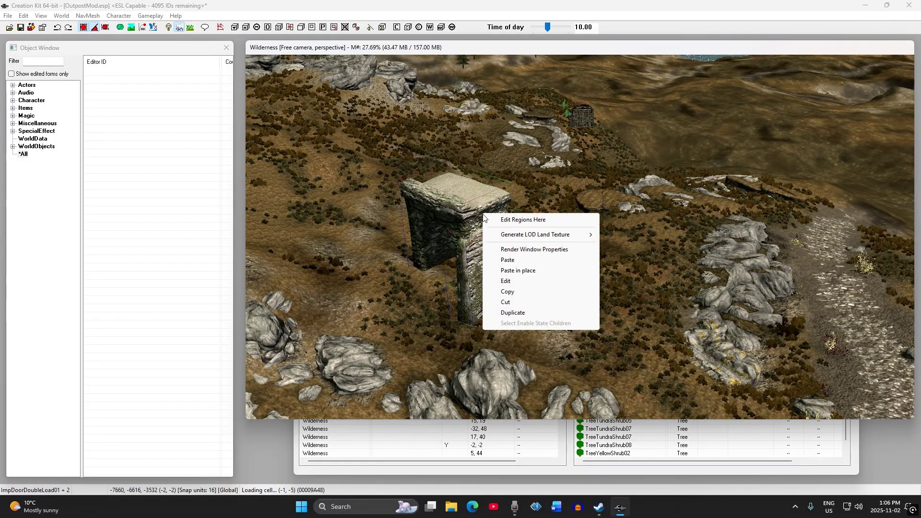
{"action": "left_click", "coordinate": [513, 303]}
{"action": "middle_click_drag", "start_coordinate": [637, 222], "coordinate": [467, 226]}
{"action": "middle_click_drag", "start_coordinate": [677, 196], "coordinate": [582, 242]}
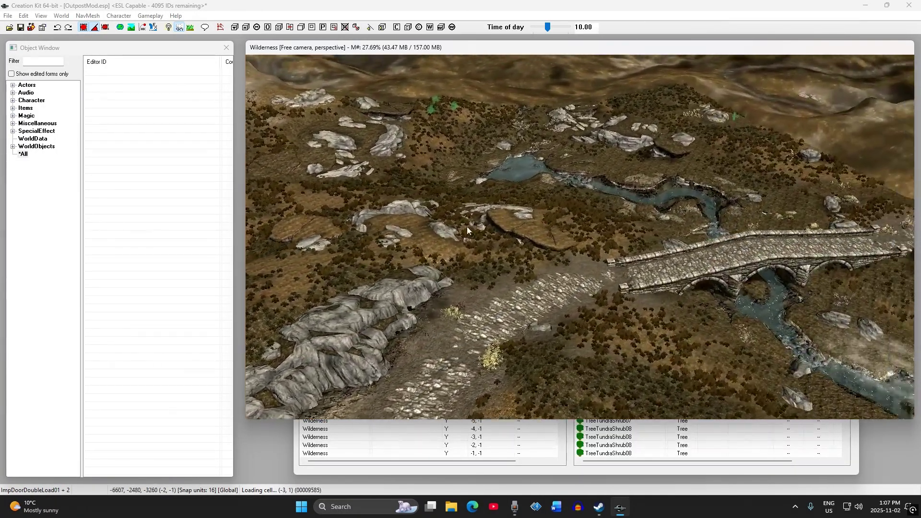
{"action": "scroll", "coordinate": [581, 239], "scroll_direction": "up", "scroll_amount": 3}
{"action": "right_click", "coordinate": [567, 237]}
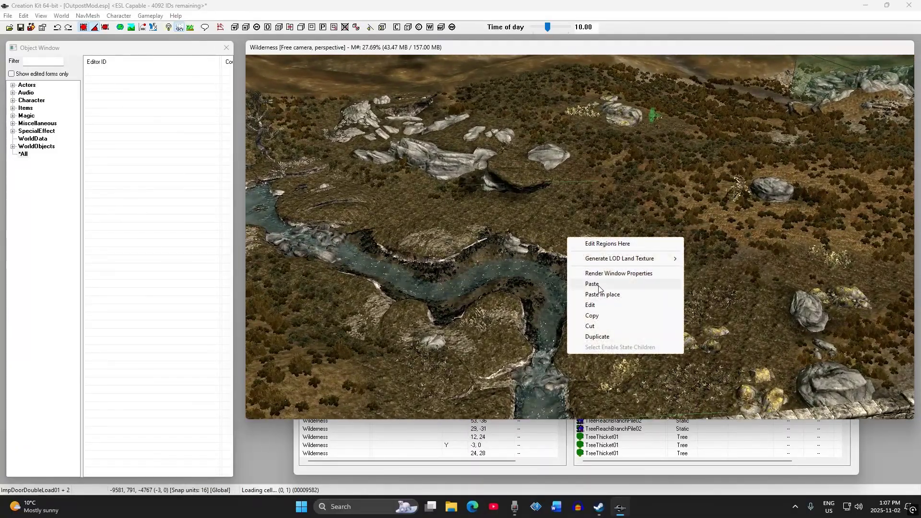
{"action": "left_click", "coordinate": [599, 285]}
Inspect the green creature marker beside the yellow-flecked rock from the top view and check its base object.
{"action": "left_click", "coordinate": [448, 262]}
{"action": "middle_click_drag", "start_coordinate": [447, 262], "coordinate": [460, 283], "text": "shift"}
{"action": "left_click", "coordinate": [512, 220]}
{"action": "mouse_move", "coordinate": [512, 221]}
{"action": "middle_mouse_down", "text": "shift"}
{"action": "mouse_move", "coordinate": [459, 224]}
{"action": "mouse_move", "coordinate": [475, 224]}
{"action": "middle_mouse_up", "text": "shift"}
{"action": "left_click", "coordinate": [605, 216]}
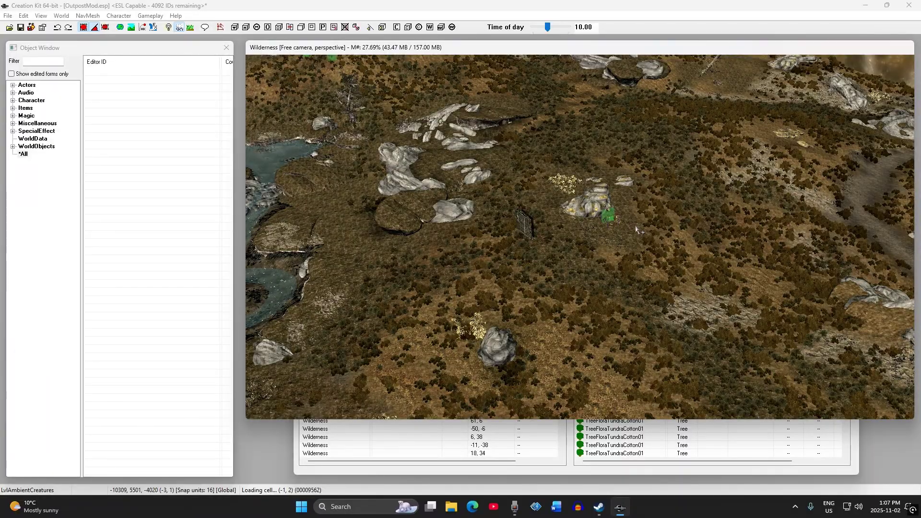
{"action": "key", "text": "t"}
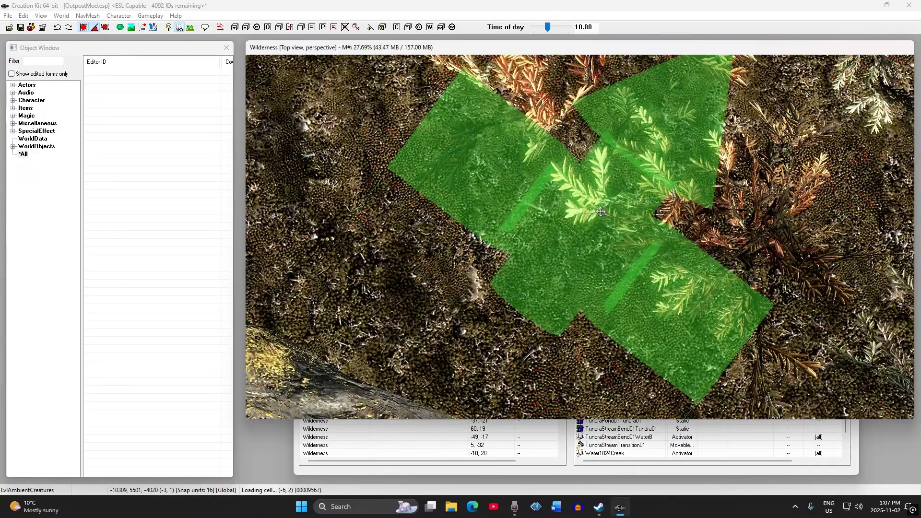
{"action": "scroll", "coordinate": [601, 212], "scroll_direction": "down", "scroll_amount": 5}
{"action": "middle_click_drag", "start_coordinate": [601, 212], "coordinate": [543, 173], "text": "shift"}
{"action": "double_click", "coordinate": [570, 194]}
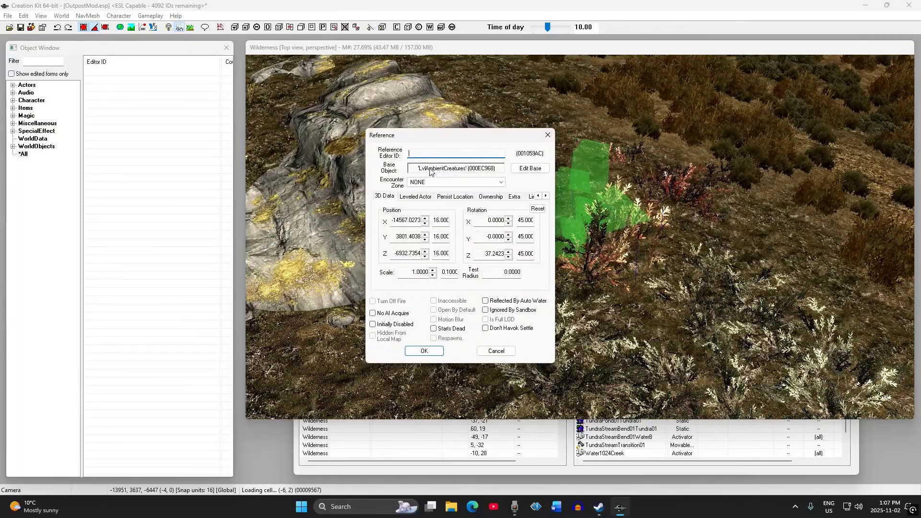
{"action": "left_click", "coordinate": [548, 134]}
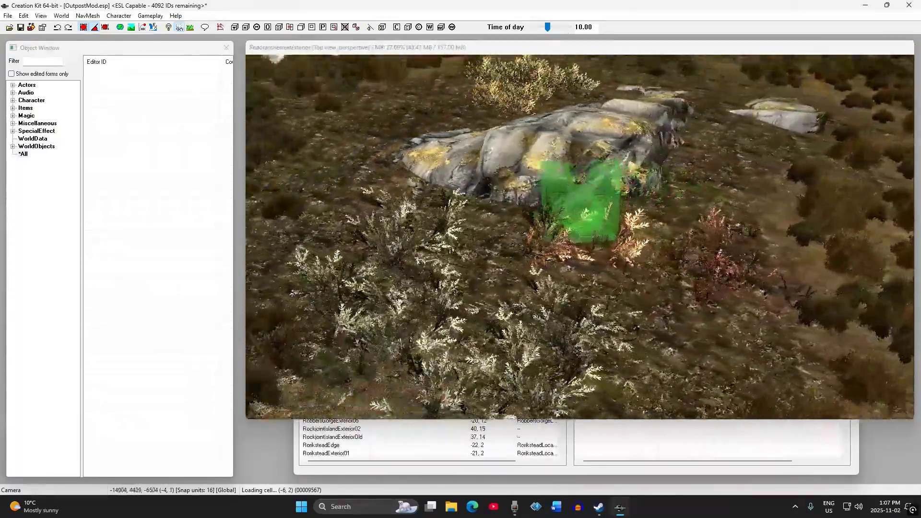
{"action": "middle_click_drag", "start_coordinate": [535, 185], "coordinate": [561, 169], "text": "shift"}
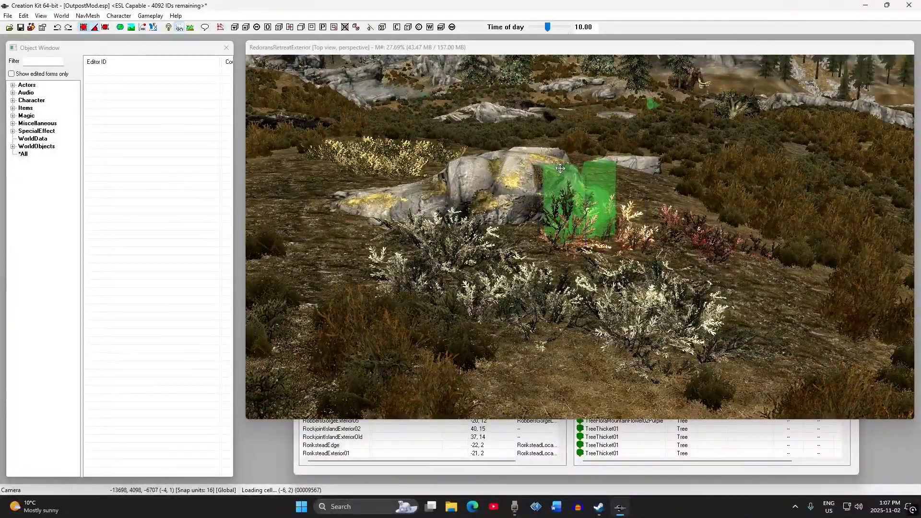
Delete the green creature marker beside the yellow-flecked rock.
{"action": "middle_click_drag", "start_coordinate": [560, 170], "coordinate": [572, 189], "text": "shift"}
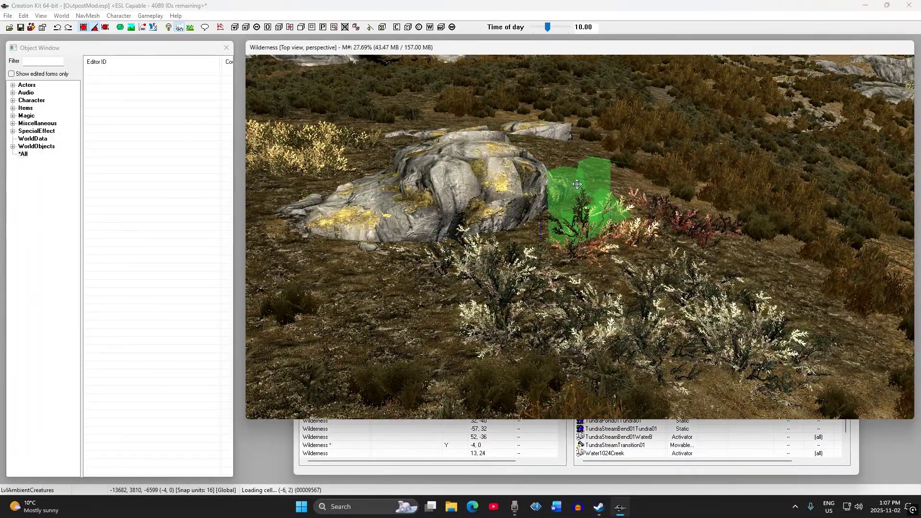
{"action": "key", "text": "Delete"}
Move the pasted gate pieces from beside the stream across the open ground toward the cobbled road.
{"action": "scroll", "coordinate": [557, 192], "scroll_direction": "down", "scroll_amount": 2}
{"action": "middle_click_drag", "start_coordinate": [557, 192], "coordinate": [429, 216], "text": "shift"}
{"action": "scroll", "coordinate": [426, 191], "scroll_direction": "down", "scroll_amount": 4}
{"action": "left_click_drag", "start_coordinate": [418, 267], "coordinate": [613, 203]}
{"action": "left_click", "coordinate": [629, 143]}
{"action": "middle_click_drag", "start_coordinate": [629, 144], "coordinate": [379, 186], "text": "shift"}
{"action": "right_click_drag", "start_coordinate": [379, 186], "coordinate": [326, 185]}
Toggle angle snapping, rotate the gate and move it onto the grassy ground above the cobbled road.
{"action": "left_click", "coordinate": [95, 30]}
{"action": "mouse_move", "coordinate": [424, 179]}
{"action": "right_mouse_down"}
{"action": "mouse_move", "coordinate": [446, 179]}
{"action": "mouse_move", "coordinate": [412, 179]}
{"action": "mouse_move", "coordinate": [424, 179]}
{"action": "right_mouse_up"}
{"action": "left_click_drag", "start_coordinate": [331, 199], "coordinate": [704, 233]}
{"action": "middle_click_drag", "start_coordinate": [704, 233], "coordinate": [461, 199], "text": "shift"}
{"action": "left_click_drag", "start_coordinate": [414, 165], "coordinate": [644, 225]}
{"action": "middle_click_drag", "start_coordinate": [644, 226], "coordinate": [636, 259], "text": "shift"}
{"action": "right_click_drag", "start_coordinate": [636, 259], "coordinate": [627, 259]}
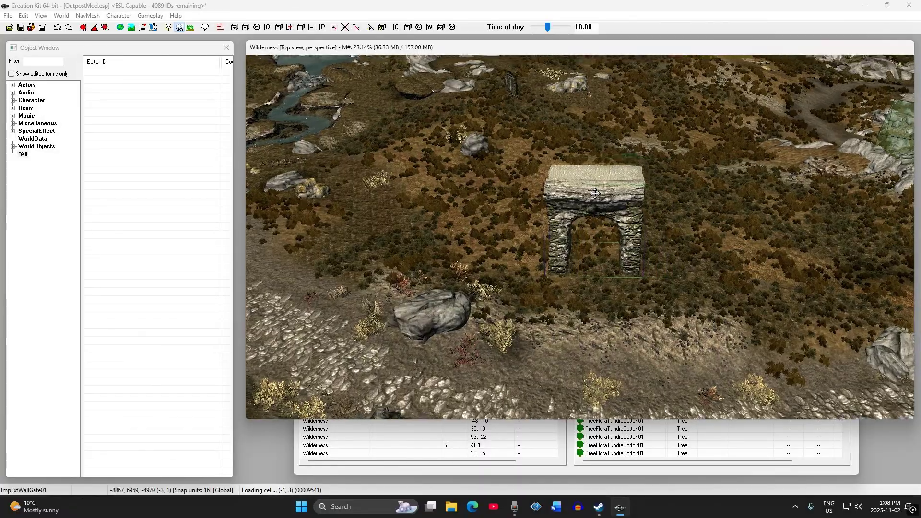
Slide the gate along the X axis to set it just behind the gravel slope facing the road.
{"action": "middle_click_drag", "start_coordinate": [595, 226], "coordinate": [550, 204], "text": "shift"}
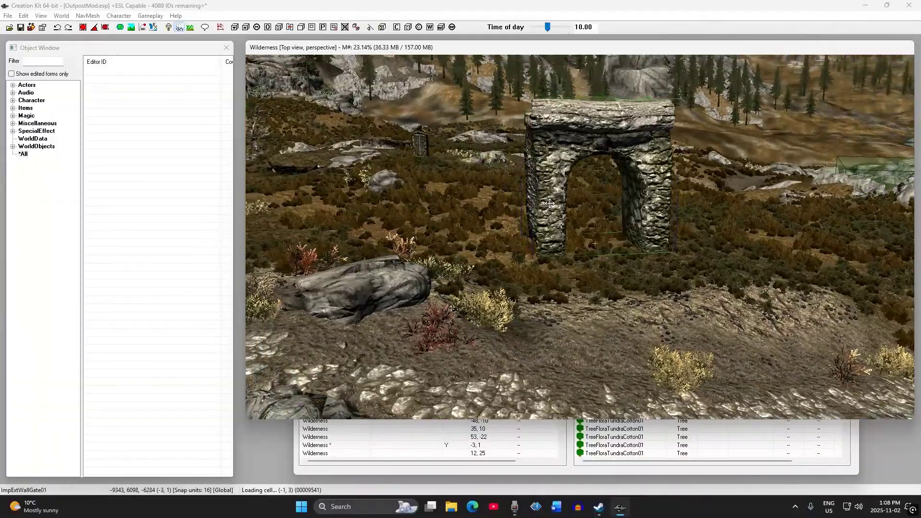
{"action": "key", "text": "z"}
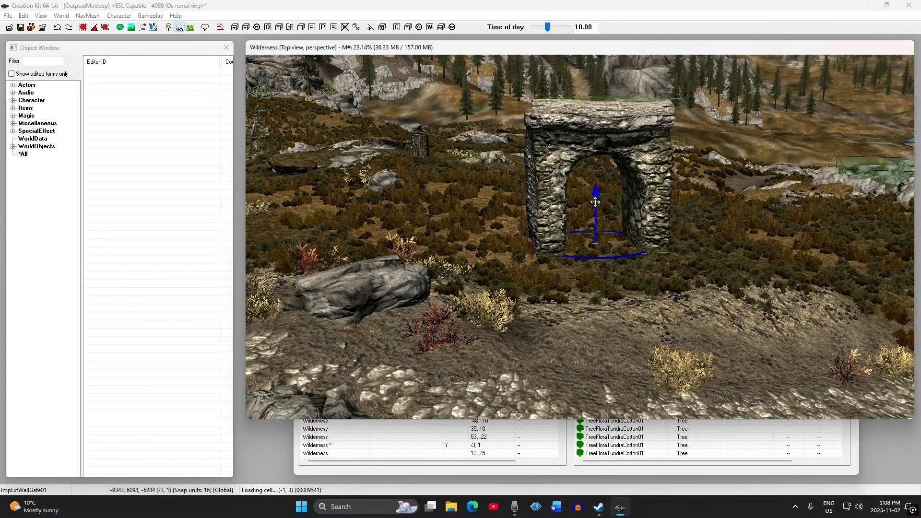
{"action": "middle_click_drag", "start_coordinate": [585, 196], "coordinate": [583, 202]}
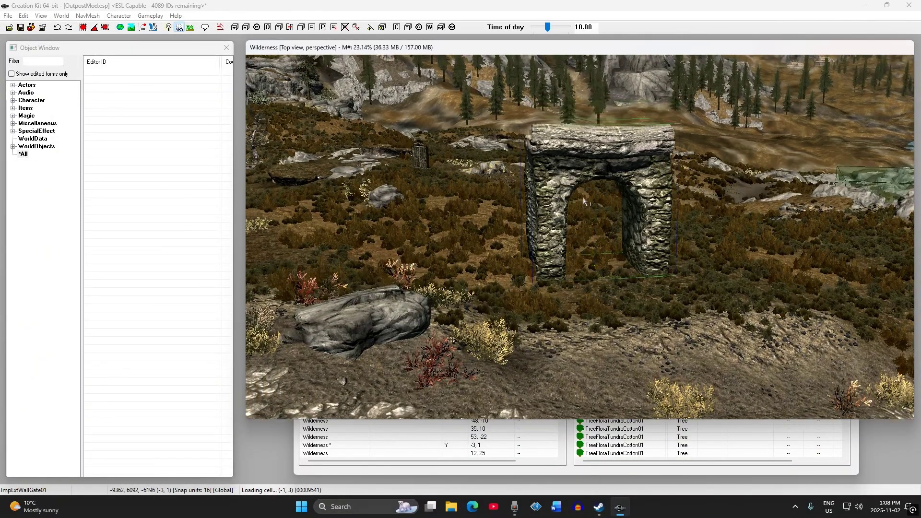
{"action": "left_click_drag", "start_coordinate": [553, 205], "coordinate": [553, 237]}
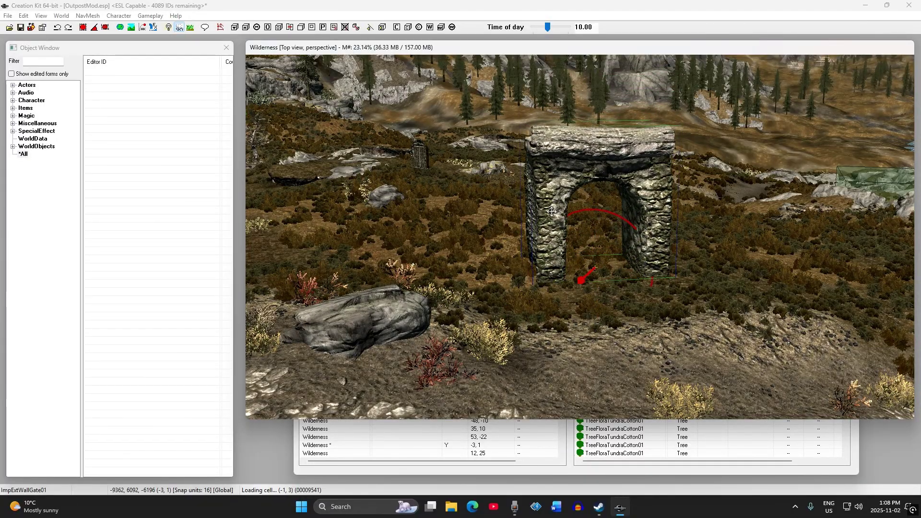
{"action": "left_click_drag", "start_coordinate": [595, 268], "coordinate": [585, 277]}
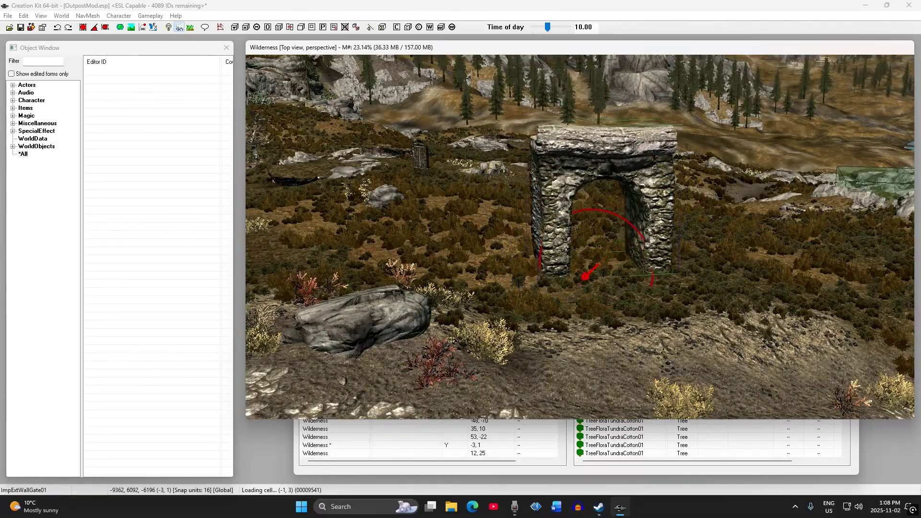
{"action": "mouse_move", "coordinate": [633, 274]}
{"action": "left_mouse_down"}
{"action": "mouse_move", "coordinate": [741, 281]}
{"action": "mouse_move", "coordinate": [640, 275]}
{"action": "left_mouse_up"}
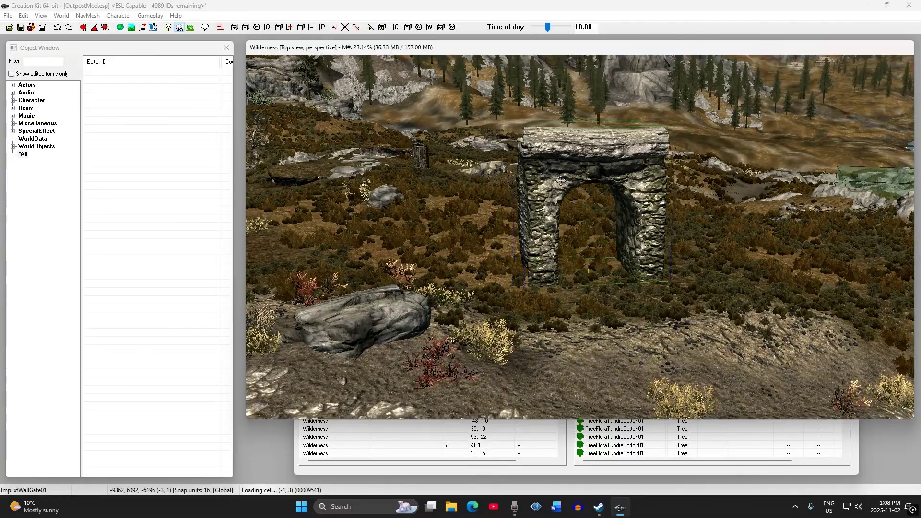
Adjust the gate's height along the Z axis so its pillar feet rest on the grassy ground.
{"action": "middle_click_drag", "start_coordinate": [560, 181], "coordinate": [560, 179], "text": "shift"}
{"action": "middle_click_drag", "start_coordinate": [632, 169], "coordinate": [629, 175], "text": "shift"}
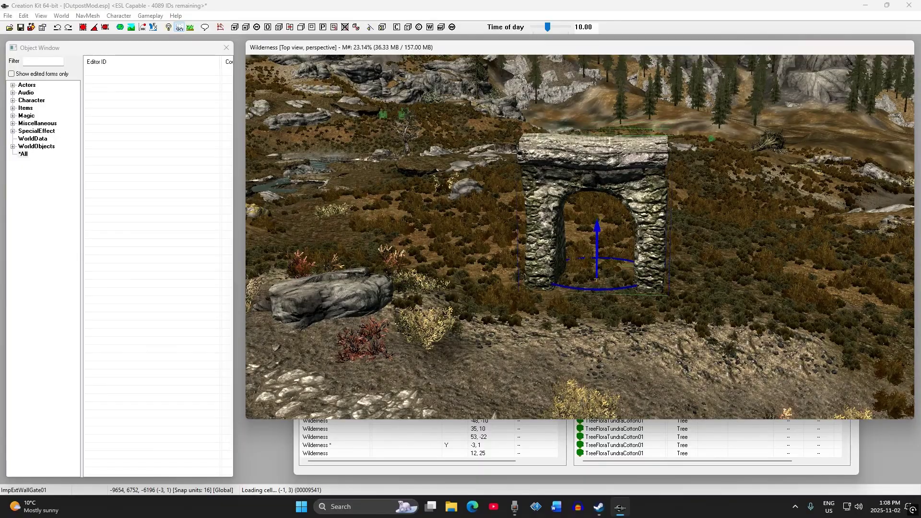
{"action": "middle_click_drag", "start_coordinate": [582, 175], "coordinate": [598, 178], "text": "shift"}
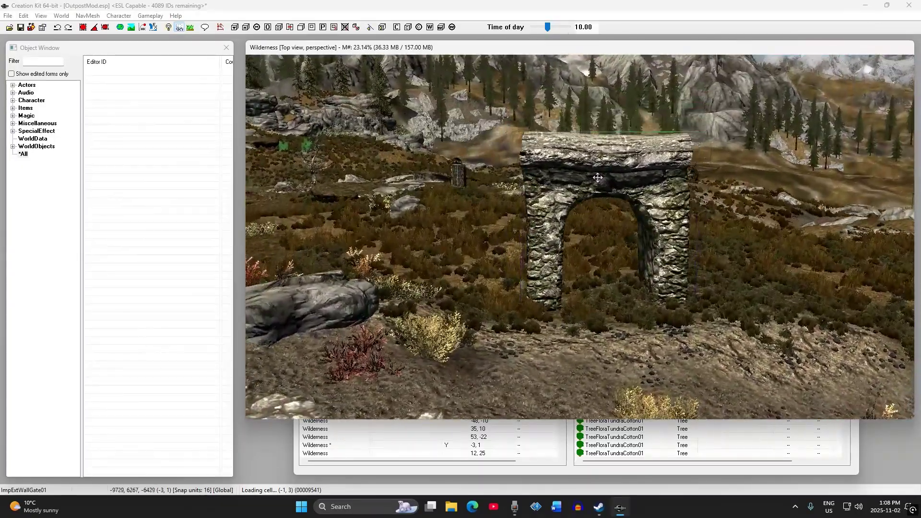
{"action": "key", "text": "z"}
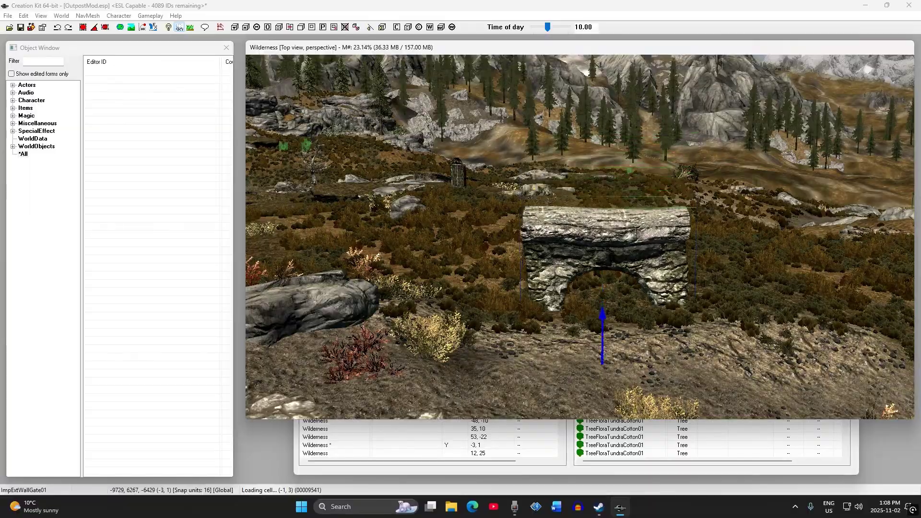
{"action": "mouse_move", "coordinate": [598, 241]}
{"action": "middle_mouse_down", "text": "shift"}
{"action": "mouse_move", "coordinate": [616, 204]}
{"action": "mouse_move", "coordinate": [663, 206]}
{"action": "mouse_move", "coordinate": [551, 212]}
{"action": "mouse_move", "coordinate": [596, 228]}
{"action": "middle_mouse_up", "text": "shift"}
{"action": "mouse_move", "coordinate": [612, 227]}
{"action": "left_mouse_down"}
{"action": "mouse_move", "coordinate": [613, 203]}
{"action": "mouse_move", "coordinate": [613, 222]}
{"action": "left_mouse_up"}
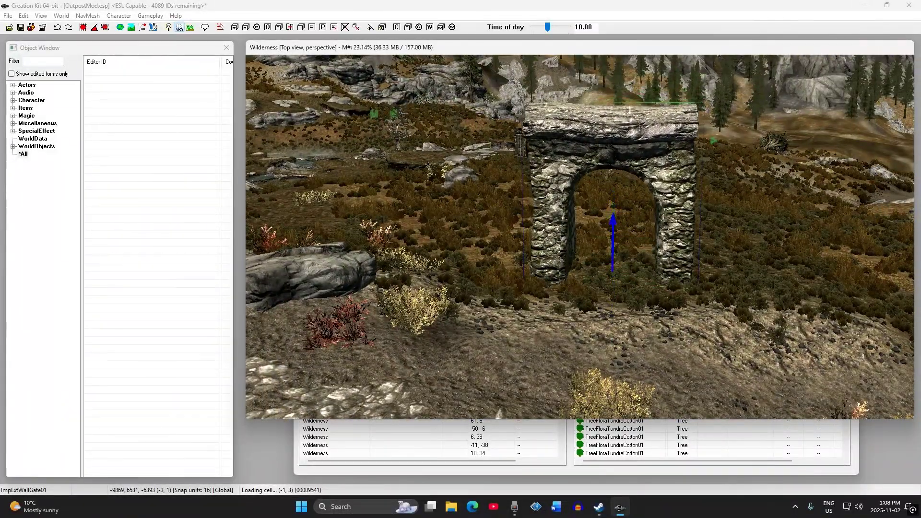
Duplicate the ImpExtWallGate01 arch and line the two gates up side by side.
{"action": "middle_click_drag", "start_coordinate": [576, 136], "coordinate": [590, 194], "text": "shift"}
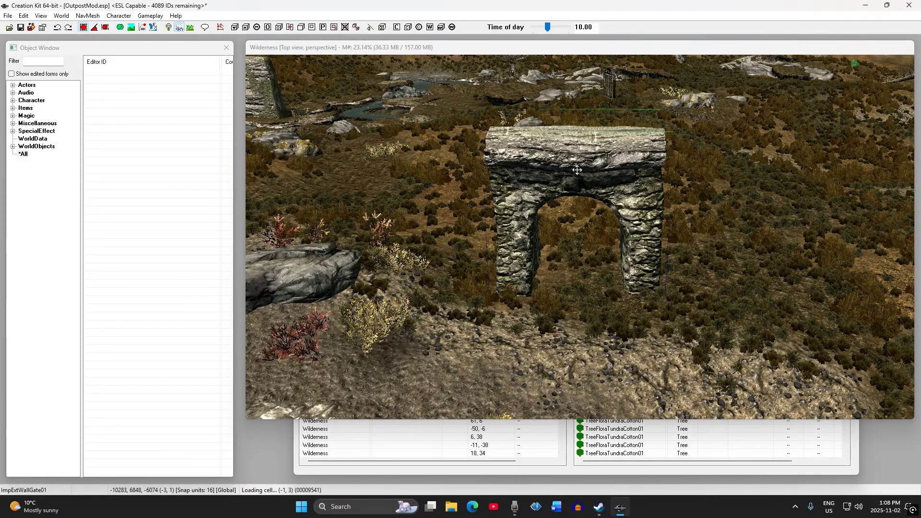
{"action": "scroll", "coordinate": [553, 171], "scroll_direction": "up", "scroll_amount": 1}
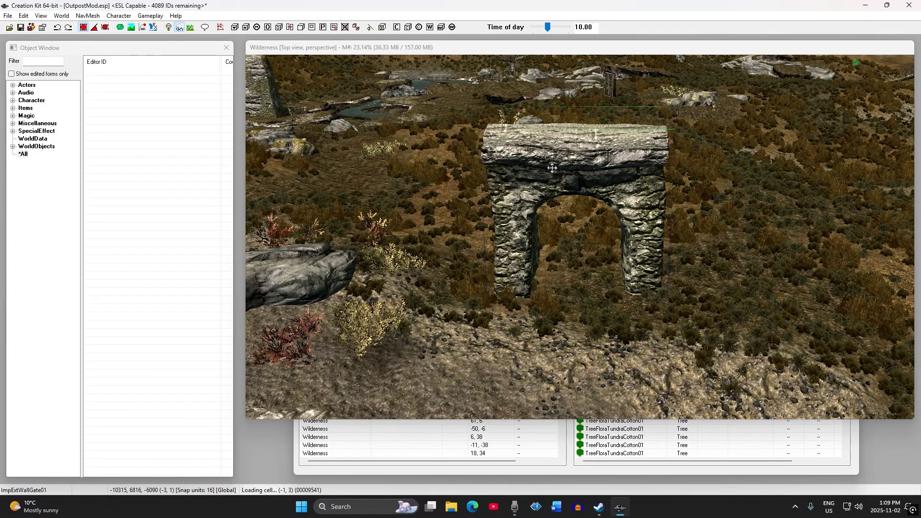
{"action": "left_click_drag", "start_coordinate": [561, 168], "coordinate": [406, 152]}
{"action": "key", "text": "ctrl+d"}
{"action": "scroll", "coordinate": [619, 143], "scroll_direction": "up", "scroll_amount": 2}
{"action": "middle_click_drag", "start_coordinate": [406, 152], "coordinate": [577, 210]}
{"action": "left_click_drag", "start_coordinate": [578, 209], "coordinate": [579, 225]}
Move the ImpExtWallDivider01 piece over the seam between the two gate arches.
{"action": "middle_click_drag", "start_coordinate": [579, 225], "coordinate": [610, 238], "text": "shift"}
{"action": "left_click", "coordinate": [313, 187]}
{"action": "left_click_drag", "start_coordinate": [313, 185], "coordinate": [600, 311]}
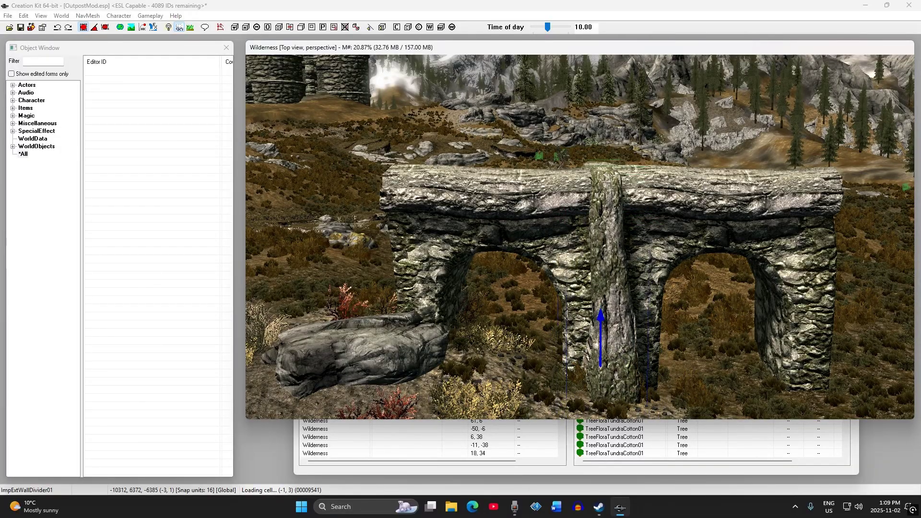
Raise the wall divider along the Z axis above the gates and check its base object in the reference properties.
{"action": "scroll", "coordinate": [599, 225], "scroll_direction": "down", "scroll_amount": 8}
{"action": "scroll", "coordinate": [624, 216], "scroll_direction": "up", "scroll_amount": 4}
{"action": "middle_click_drag", "start_coordinate": [768, 206], "coordinate": [546, 230]}
{"action": "scroll", "coordinate": [606, 195], "scroll_direction": "up", "scroll_amount": 1}
{"action": "key", "text": "z"}
{"action": "left_click_drag", "start_coordinate": [612, 206], "coordinate": [610, 125]}
{"action": "double_click", "coordinate": [610, 127]}
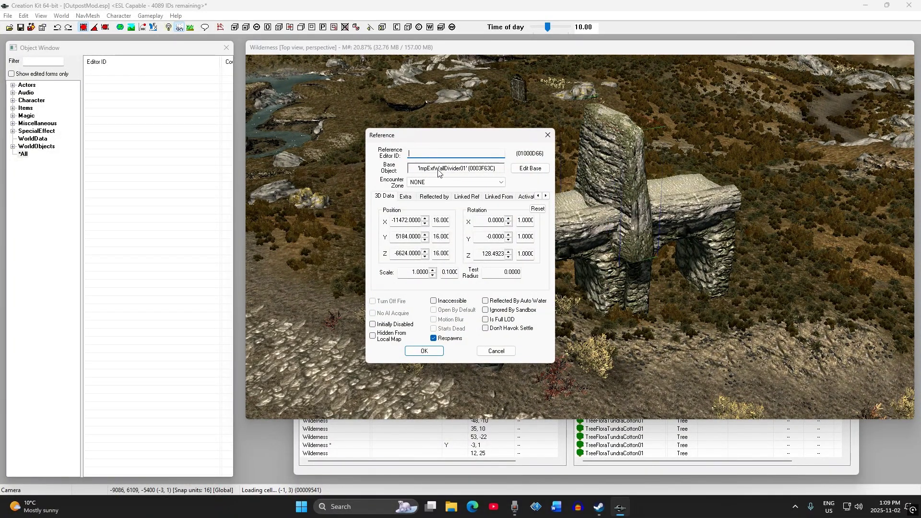
{"action": "left_click", "coordinate": [548, 135]}
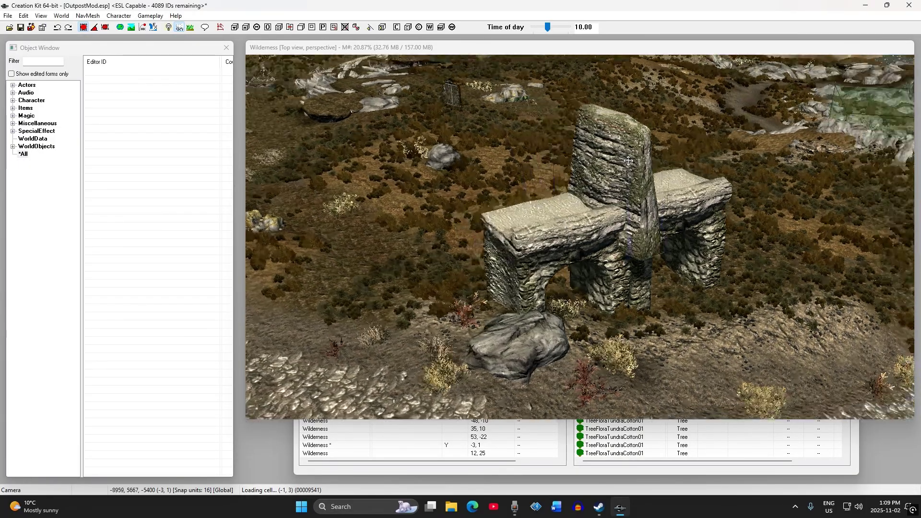
Lower the divider back over the gate seam, and set it aside behind the large rock near the road.
{"action": "middle_click_drag", "start_coordinate": [629, 161], "coordinate": [657, 161], "text": "shift"}
{"action": "key", "text": "z"}
{"action": "left_click_drag", "start_coordinate": [624, 144], "coordinate": [624, 225]}
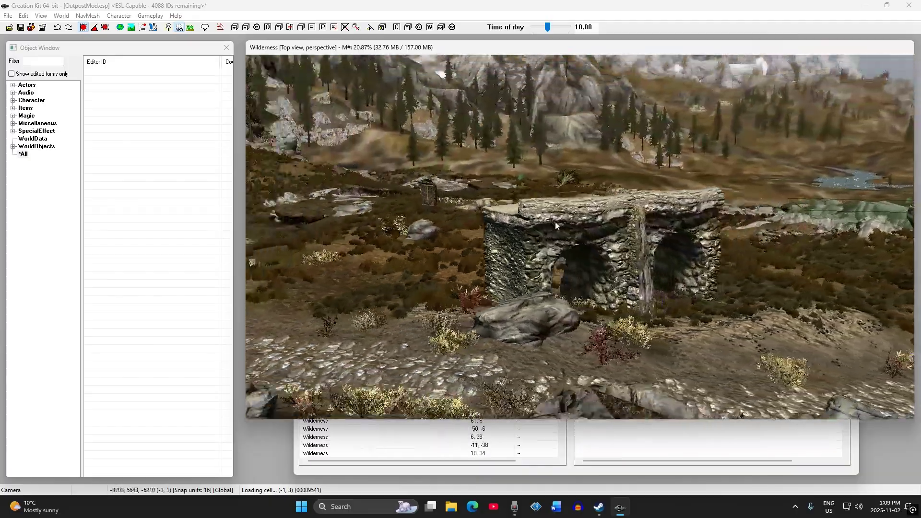
{"action": "middle_click_drag", "start_coordinate": [555, 222], "coordinate": [529, 220], "text": "shift"}
{"action": "left_click_drag", "start_coordinate": [608, 231], "coordinate": [603, 231]}
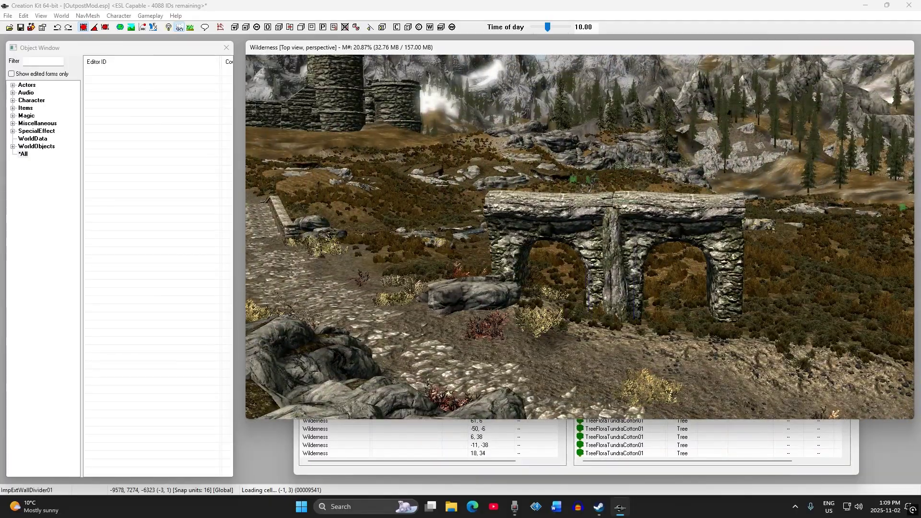
{"action": "middle_click_drag", "start_coordinate": [683, 247], "coordinate": [622, 248], "text": "shift"}
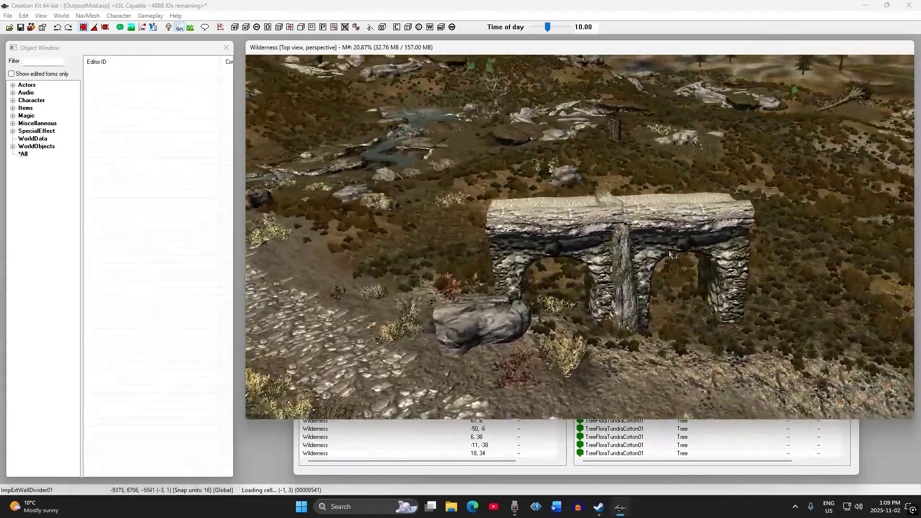
{"action": "left_click_drag", "start_coordinate": [623, 248], "coordinate": [424, 239]}
Toggle grid snapping and nudge the gate beside the divider freely against its neighbouring gate.
{"action": "left_click", "coordinate": [577, 216]}
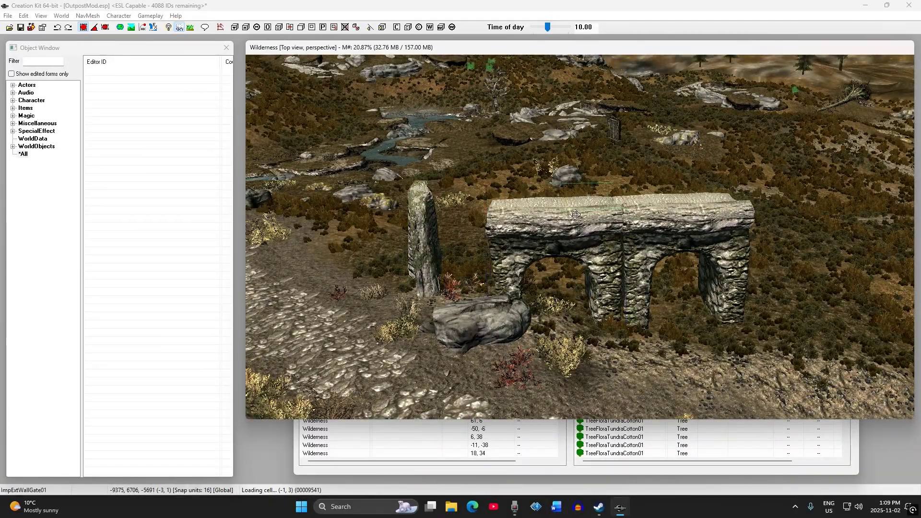
{"action": "middle_click_drag", "start_coordinate": [576, 215], "coordinate": [569, 231], "text": "shift"}
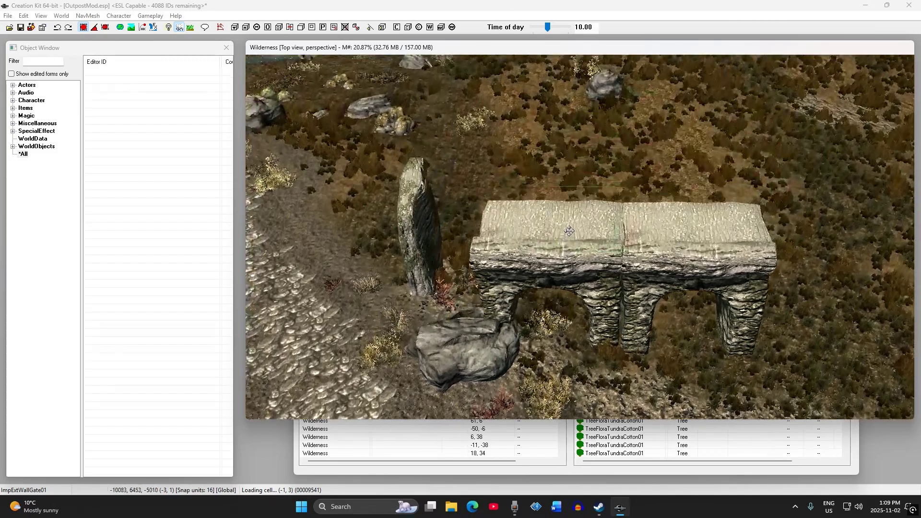
{"action": "left_click", "coordinate": [84, 29]}
{"action": "middle_click_drag", "start_coordinate": [538, 233], "coordinate": [543, 241], "text": "shift"}
{"action": "mouse_move", "coordinate": [543, 241]}
{"action": "left_mouse_down"}
{"action": "mouse_move", "coordinate": [537, 244]}
{"action": "mouse_move", "coordinate": [564, 239]}
{"action": "mouse_move", "coordinate": [550, 240]}
{"action": "left_mouse_up"}
{"action": "middle_click_drag", "start_coordinate": [551, 239], "coordinate": [599, 235], "text": "shift"}
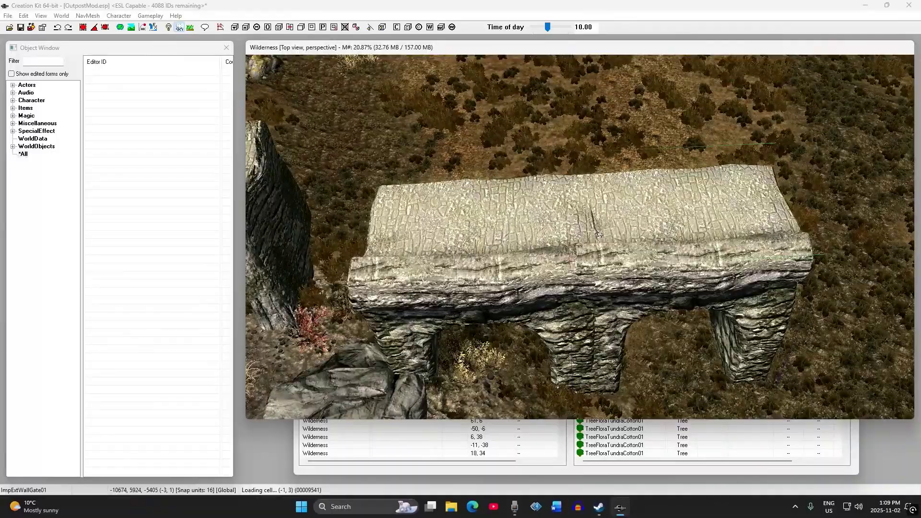
Toggle grid snapping again and shift the gate nearest the divider away from its neighbour, leaving a small gap.
{"action": "left_click", "coordinate": [82, 28]}
{"action": "key", "text": "d"}
{"action": "left_click", "coordinate": [496, 263]}
{"action": "left_click_drag", "start_coordinate": [507, 259], "coordinate": [486, 259]}
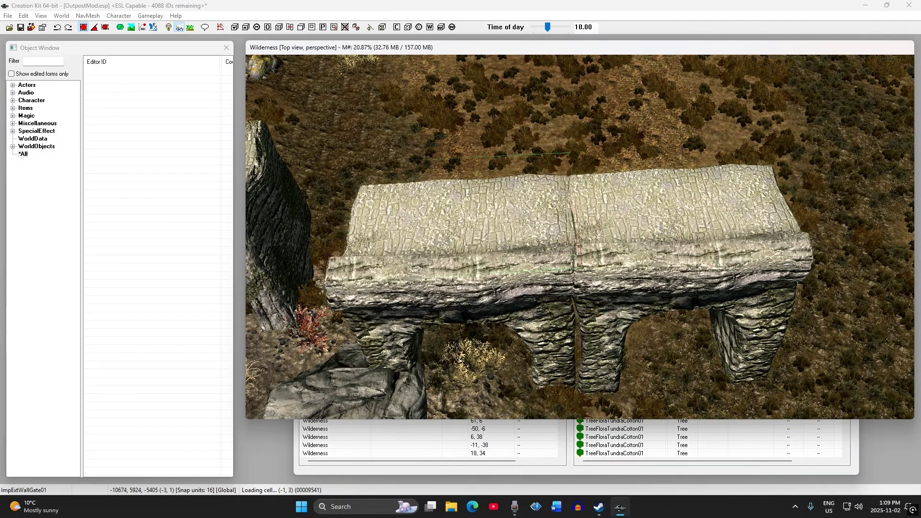
{"action": "left_click_drag", "start_coordinate": [357, 162], "coordinate": [351, 166]}
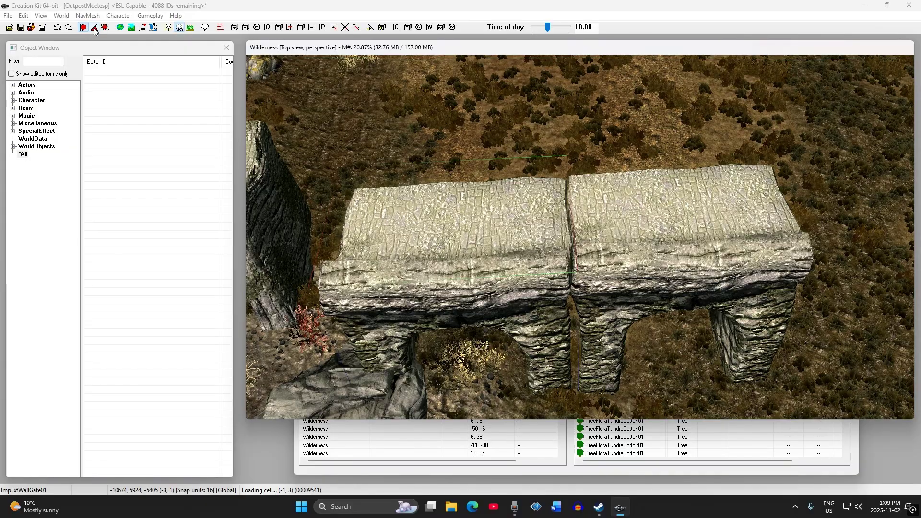
Test rotating the gate nearest the divider, turn it back in line with its neighbour, and toggle grid snapping.
{"action": "right_click_drag", "start_coordinate": [478, 250], "coordinate": [657, 250]}
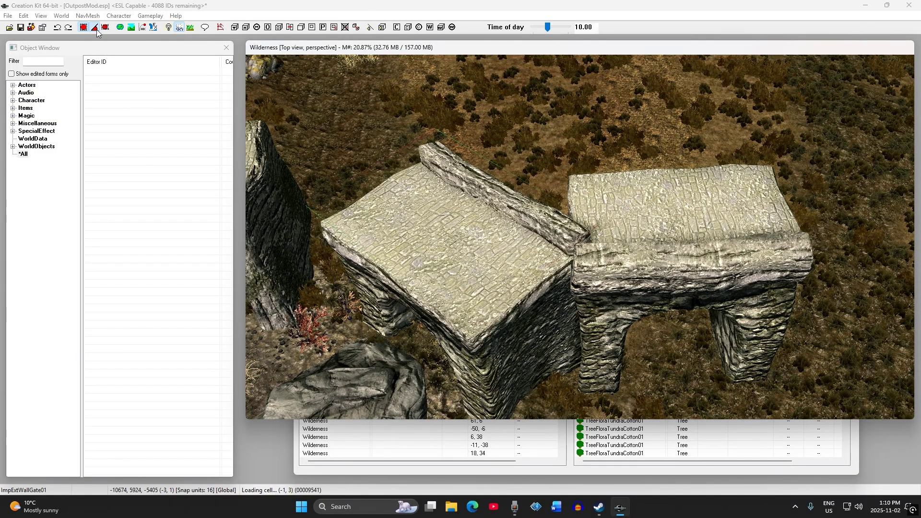
{"action": "right_click_drag", "start_coordinate": [436, 241], "coordinate": [527, 241]}
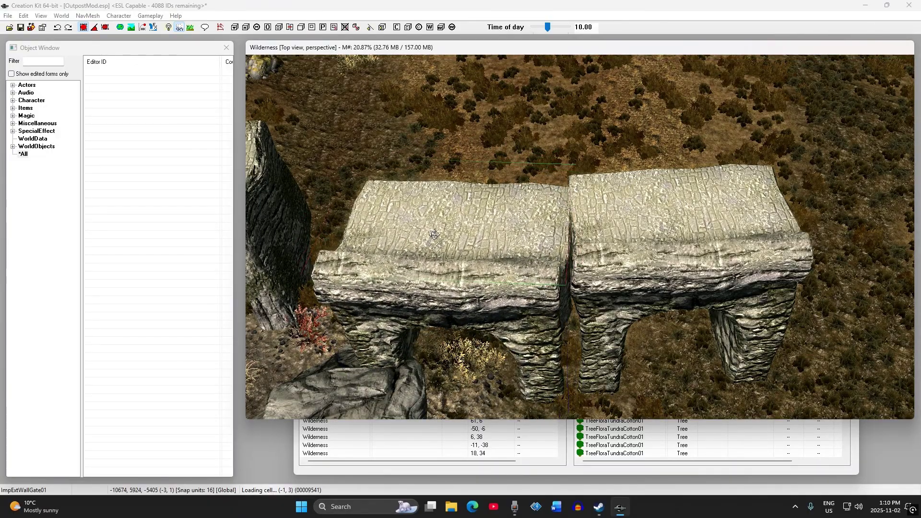
{"action": "left_click", "coordinate": [86, 28]}
Delete the gate arch nearest the standing divider, keeping a single gate.
{"action": "scroll", "coordinate": [508, 227], "scroll_direction": "down", "scroll_amount": 3}
{"action": "key", "text": "shift"}
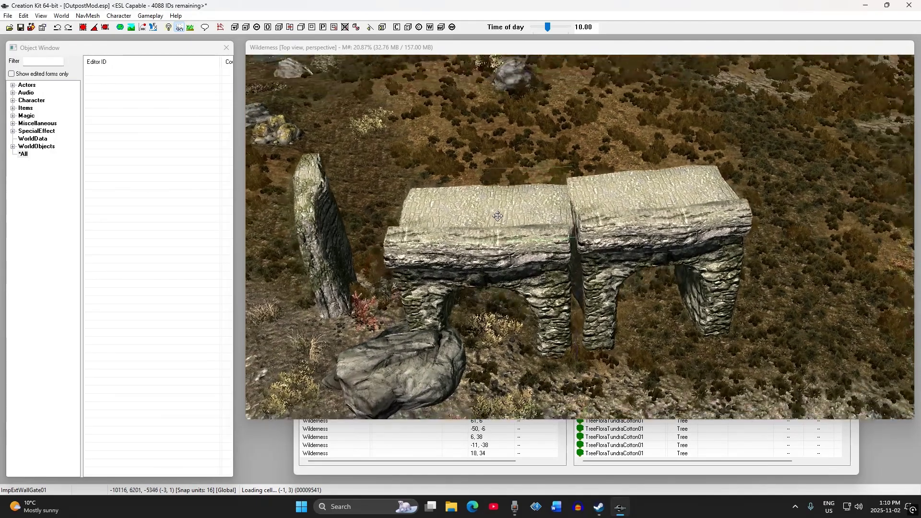
{"action": "key", "text": "shift"}
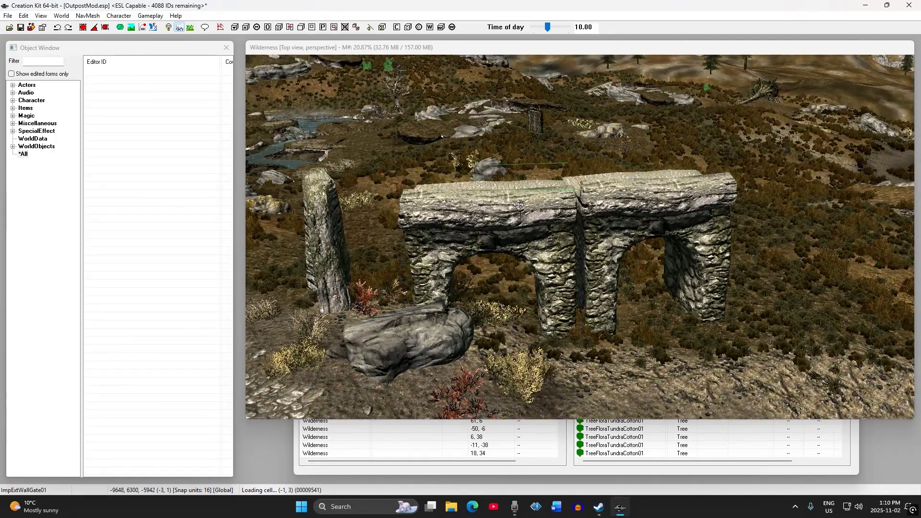
{"action": "key", "text": "Delete"}
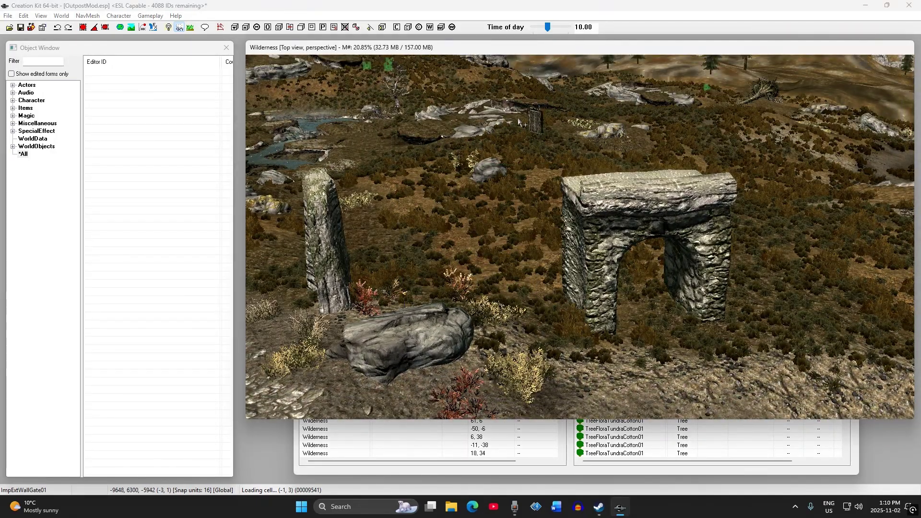
Bring the double door near the gate, and place the wall divider against the gate's roadside end.
{"action": "left_click_drag", "start_coordinate": [537, 121], "coordinate": [483, 192]}
{"action": "right_click_drag", "start_coordinate": [483, 192], "coordinate": [289, 206]}
{"action": "left_click_drag", "start_coordinate": [344, 222], "coordinate": [580, 227]}
{"action": "scroll", "coordinate": [580, 226], "scroll_direction": "down", "scroll_amount": 5}
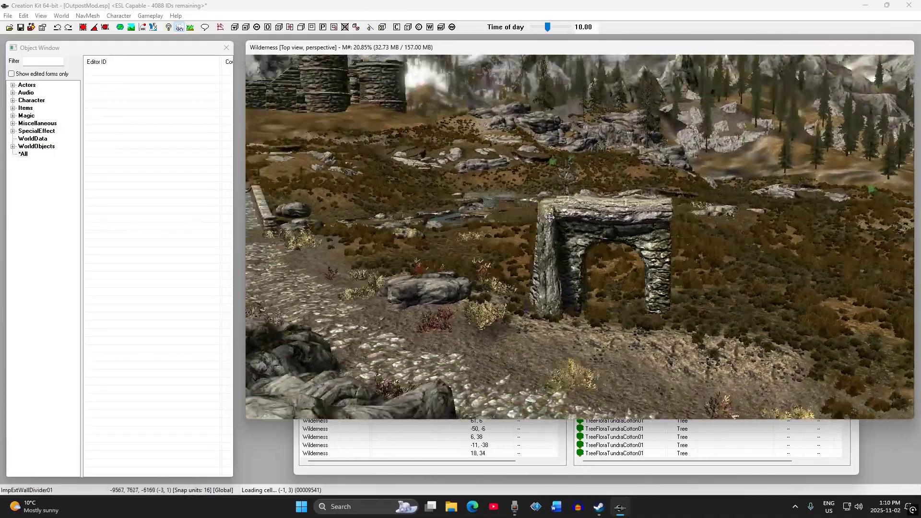
{"action": "mouse_move", "coordinate": [550, 218]}
{"action": "middle_mouse_down", "text": "shift"}
{"action": "mouse_move", "coordinate": [538, 214]}
{"action": "mouse_move", "coordinate": [547, 220]}
{"action": "mouse_move", "coordinate": [540, 231]}
{"action": "mouse_move", "coordinate": [552, 229]}
{"action": "middle_mouse_up", "text": "shift"}
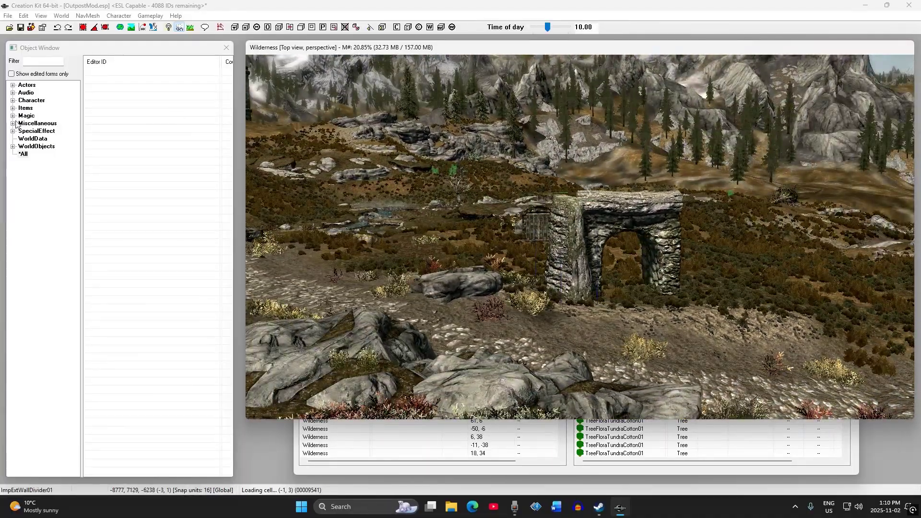
Expand the WorldObjects, Static and Dungeons categories in the object tree and widen the tree column.
{"action": "left_click", "coordinate": [21, 154]}
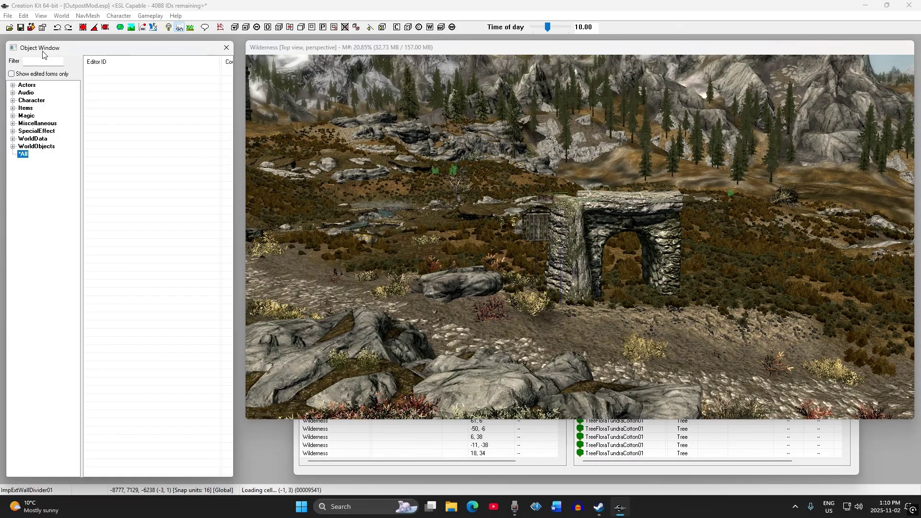
{"action": "left_click", "coordinate": [13, 147]}
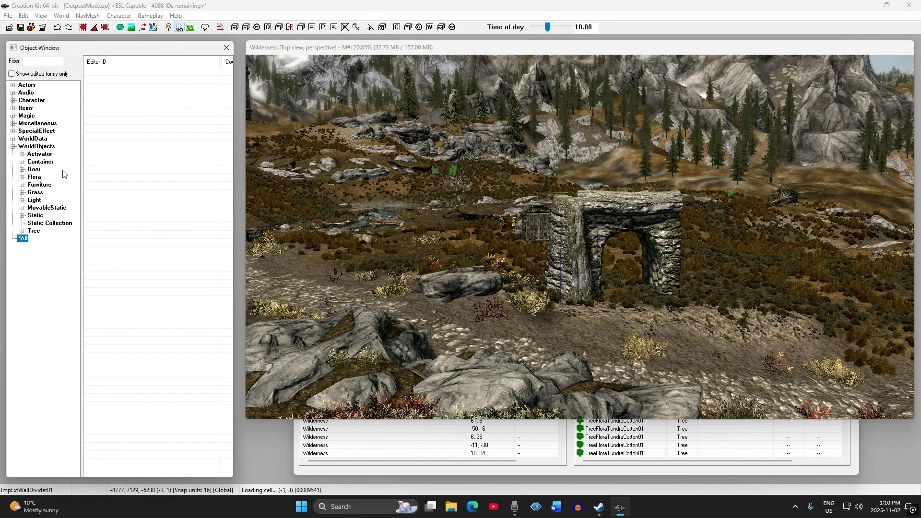
{"action": "left_click", "coordinate": [22, 216]}
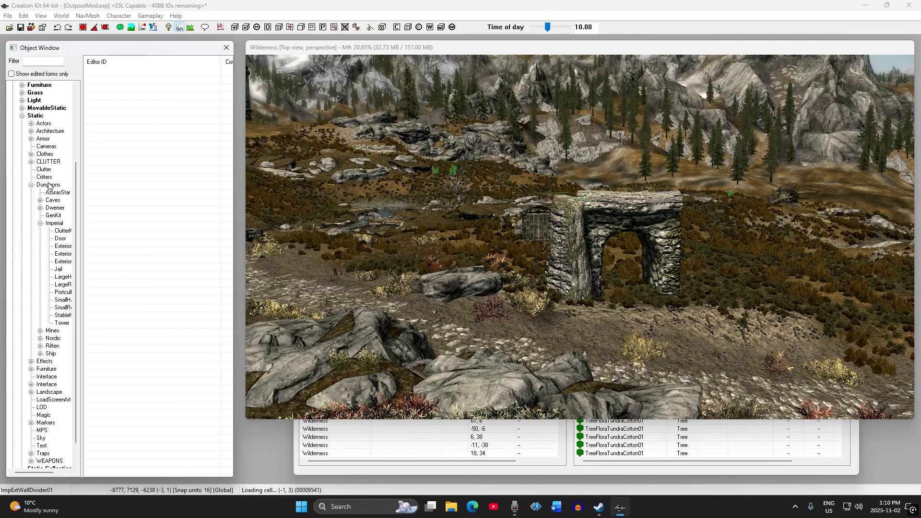
{"action": "left_click", "coordinate": [30, 185]}
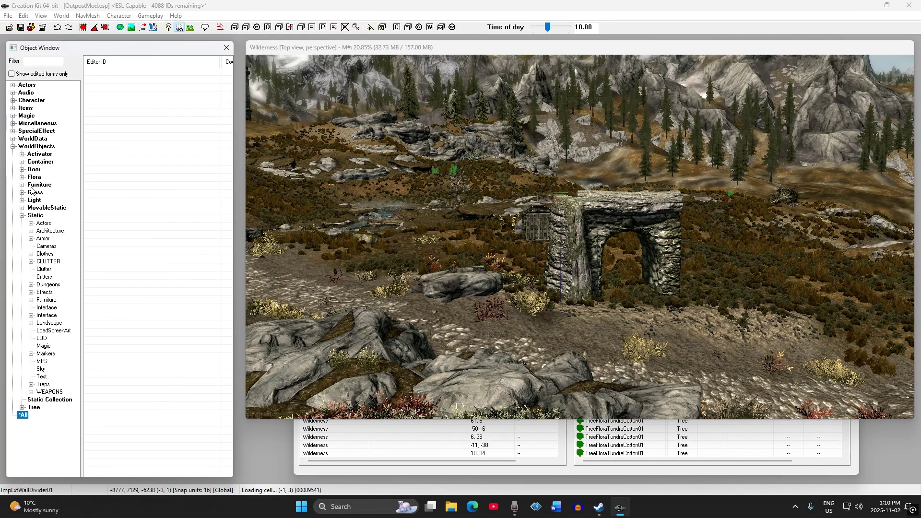
{"action": "left_click", "coordinate": [31, 285]}
{"action": "left_click_drag", "start_coordinate": [81, 287], "coordinate": [106, 287]}
{"action": "scroll", "coordinate": [54, 259], "scroll_direction": "down", "scroll_amount": 3}
{"action": "left_click", "coordinate": [41, 255]}
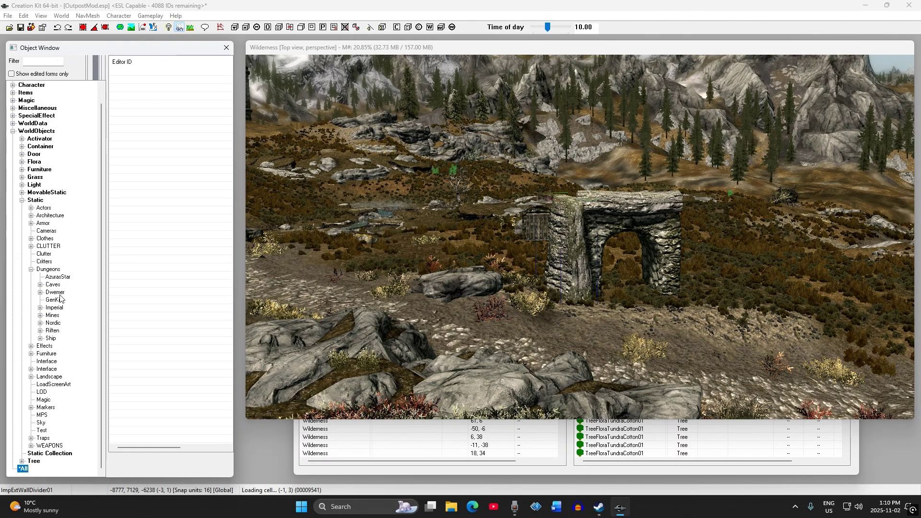
Show the Imperial dungeon statics and filter their list by wall.
{"action": "left_click", "coordinate": [44, 308]}
{"action": "scroll", "coordinate": [71, 249], "scroll_direction": "down", "scroll_amount": 4}
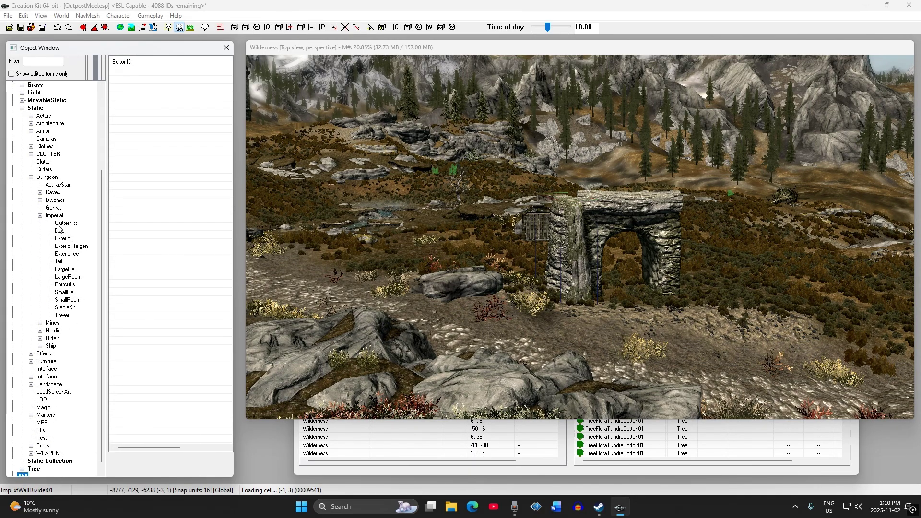
{"action": "left_click", "coordinate": [54, 216]}
{"action": "scroll", "coordinate": [141, 135], "scroll_direction": "down", "scroll_amount": 7}
{"action": "left_click_drag", "start_coordinate": [228, 101], "coordinate": [249, 61]}
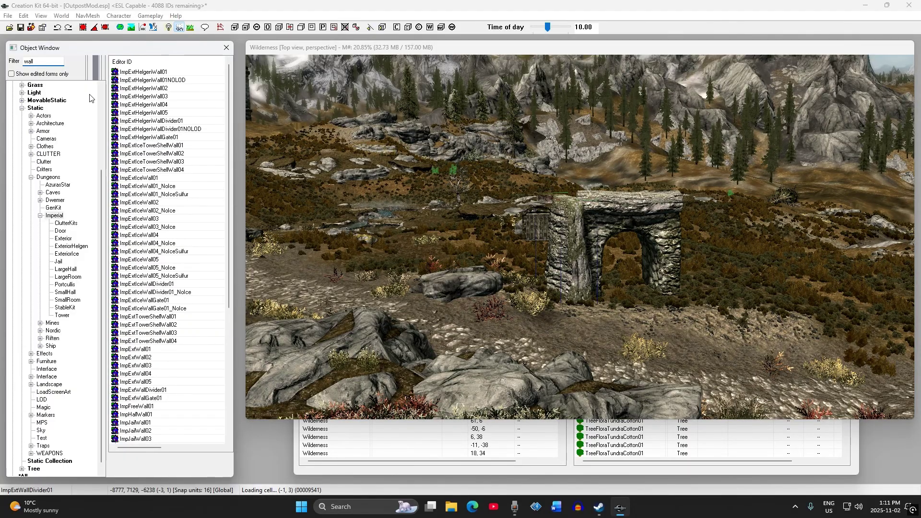
{"action": "scroll", "coordinate": [558, 273], "scroll_direction": "up", "scroll_amount": 4}
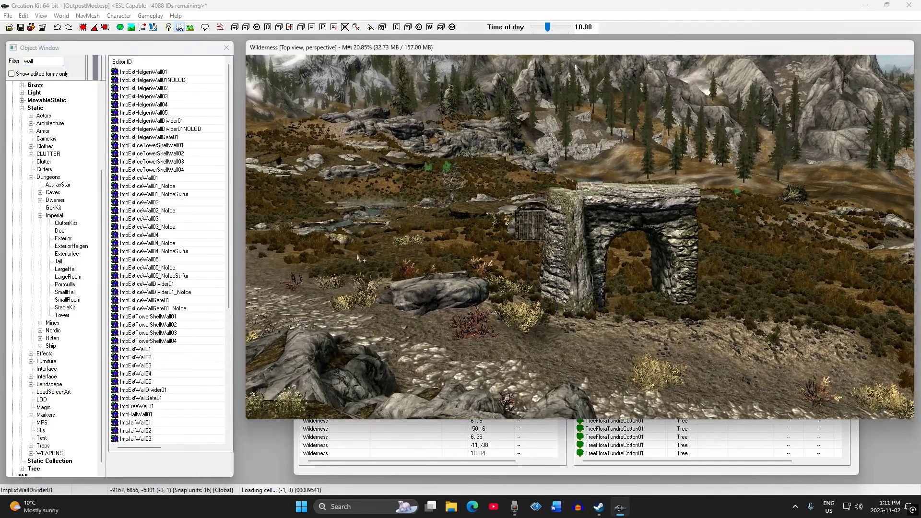
Add an ImpExtWall01 piece beside the wall divider and rotate it to run in line with the gate.
{"action": "left_click_drag", "start_coordinate": [137, 351], "coordinate": [525, 317]}
{"action": "left_click_drag", "start_coordinate": [162, 367], "coordinate": [515, 302]}
{"action": "middle_click_drag", "start_coordinate": [547, 182], "coordinate": [552, 239], "text": "shift"}
{"action": "right_click_drag", "start_coordinate": [511, 287], "coordinate": [566, 288]}
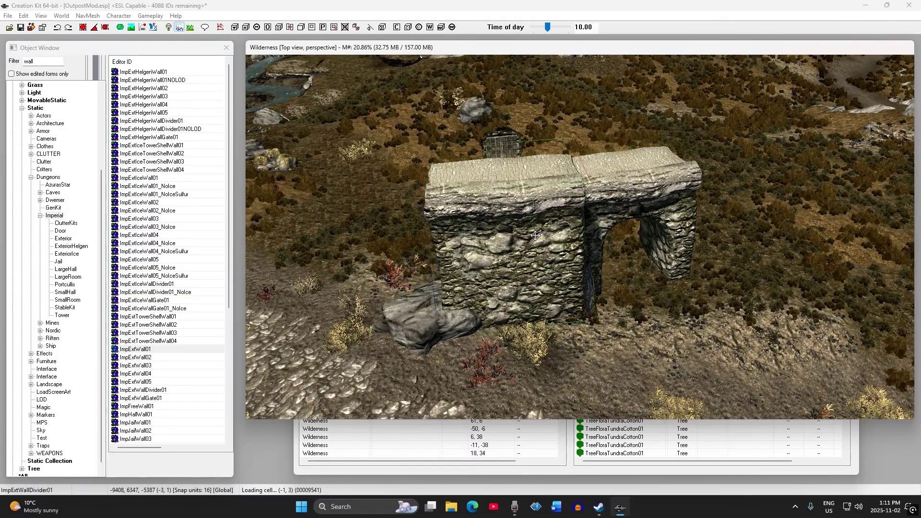
{"action": "middle_click_drag", "start_coordinate": [536, 235], "coordinate": [534, 249], "text": "shift"}
{"action": "left_click_drag", "start_coordinate": [534, 250], "coordinate": [591, 249]}
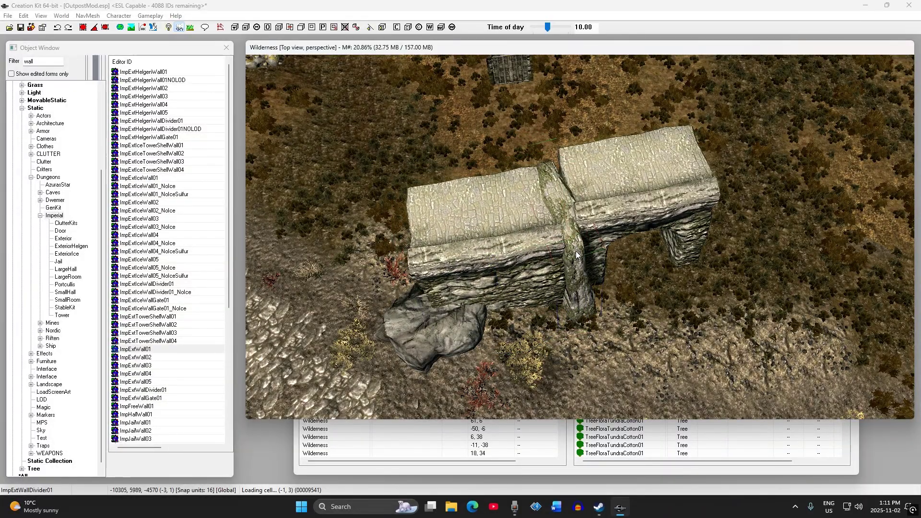
Slide ImpExtWall01 tight against the divider so it continues the gate's wall line.
{"action": "mouse_move", "coordinate": [576, 250]}
{"action": "right_mouse_down"}
{"action": "mouse_move", "coordinate": [600, 249]}
{"action": "mouse_move", "coordinate": [575, 250]}
{"action": "right_mouse_up"}
{"action": "middle_click_drag", "start_coordinate": [575, 250], "coordinate": [686, 293], "text": "shift"}
{"action": "left_click_drag", "start_coordinate": [566, 262], "coordinate": [548, 258]}
{"action": "left_click_drag", "start_coordinate": [562, 327], "coordinate": [557, 321]}
{"action": "middle_click_drag", "start_coordinate": [557, 321], "coordinate": [479, 256], "text": "shift"}
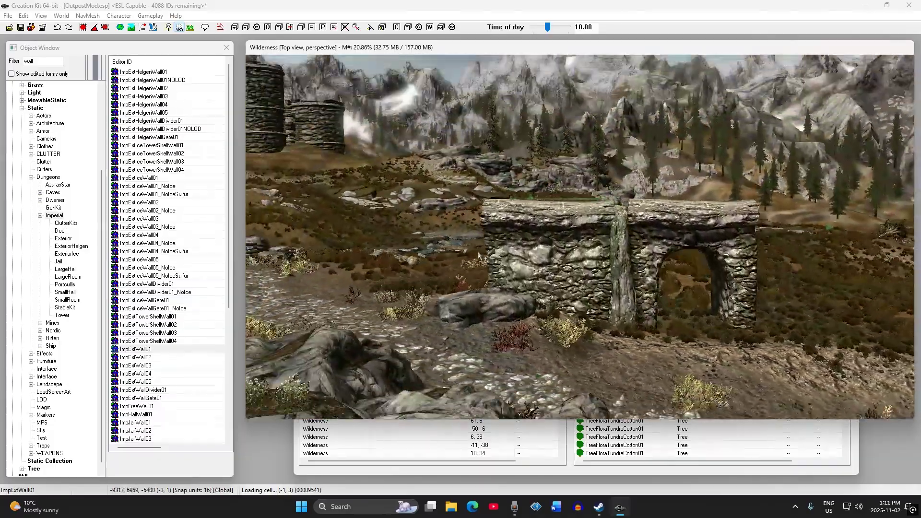
{"action": "mouse_move", "coordinate": [543, 225]}
{"action": "middle_mouse_down", "text": "shift"}
{"action": "mouse_move", "coordinate": [633, 259]}
{"action": "mouse_move", "coordinate": [545, 233]}
{"action": "middle_mouse_up", "text": "shift"}
Adjust the height and position of the divider covering the seam between the wall and the gate.
{"action": "key", "text": "ctrl+d"}
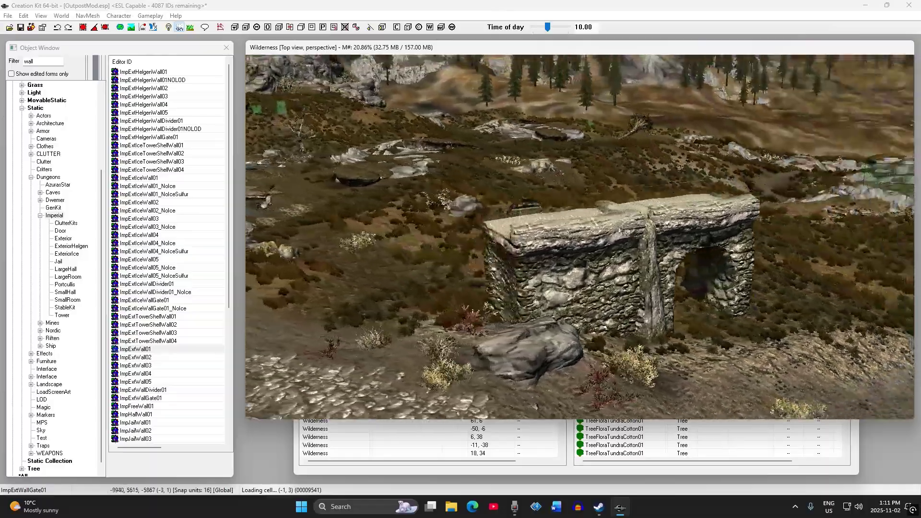
{"action": "middle_click_drag", "start_coordinate": [627, 233], "coordinate": [678, 233], "text": "shift"}
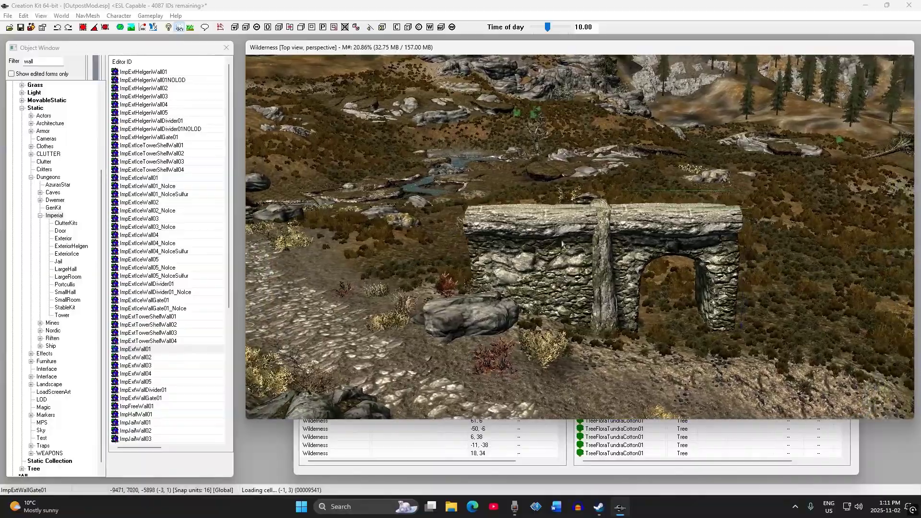
{"action": "middle_click_drag", "start_coordinate": [563, 243], "coordinate": [473, 201], "text": "shift"}
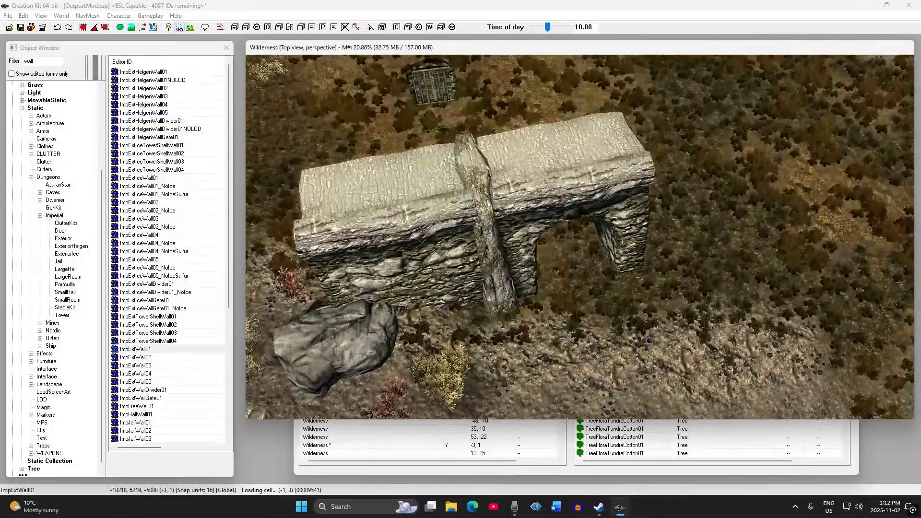
{"action": "double_click", "coordinate": [475, 166]}
{"action": "left_click", "coordinate": [549, 136]}
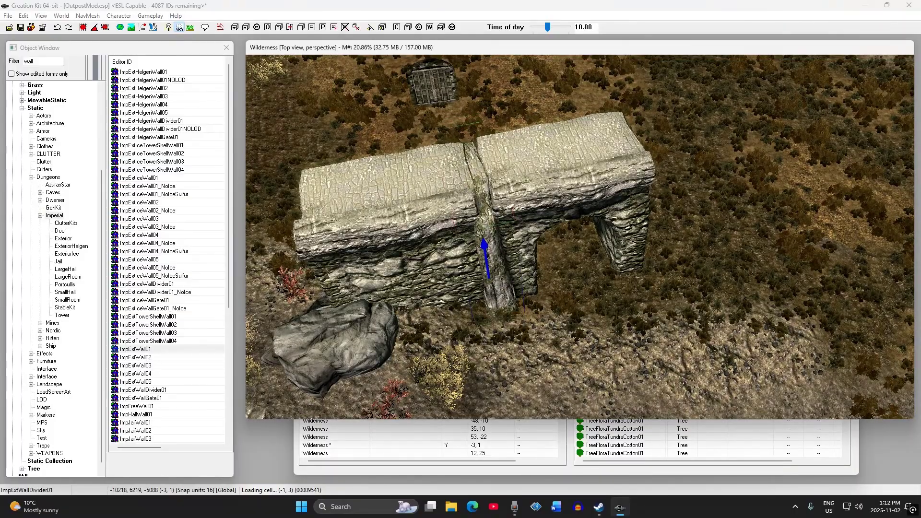
{"action": "mouse_move", "coordinate": [472, 174]}
{"action": "middle_mouse_down", "text": "shift"}
{"action": "mouse_move", "coordinate": [633, 166]}
{"action": "mouse_move", "coordinate": [580, 180]}
{"action": "mouse_move", "coordinate": [469, 169]}
{"action": "middle_mouse_up", "text": "shift"}
{"action": "left_click_drag", "start_coordinate": [469, 169], "coordinate": [468, 160]}
Duplicate the wall divider and place the copy against the gate's opposite end.
{"action": "middle_click_drag", "start_coordinate": [463, 207], "coordinate": [577, 194], "text": "shift"}
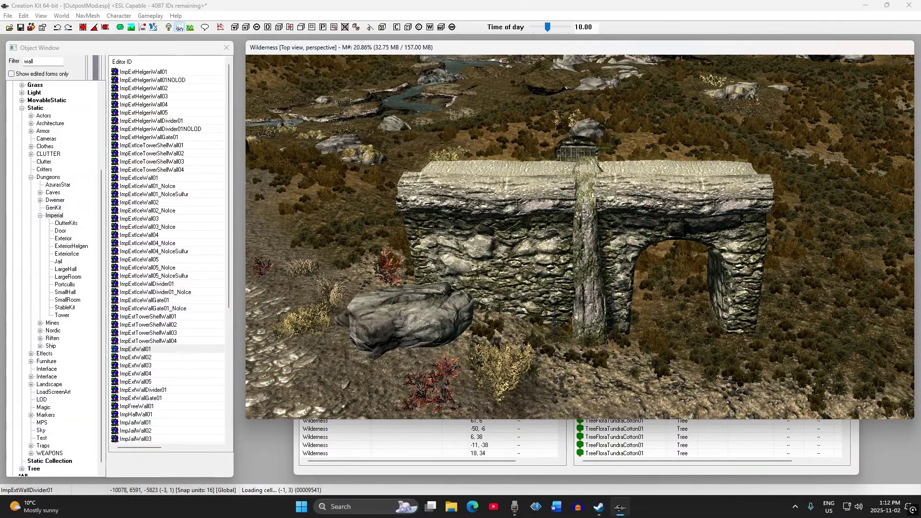
{"action": "middle_click_drag", "start_coordinate": [576, 194], "coordinate": [550, 253], "text": "shift"}
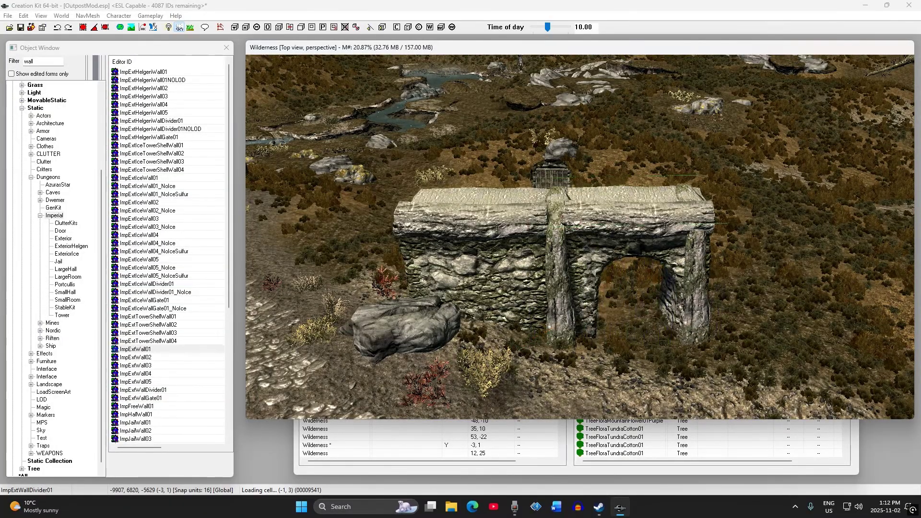
{"action": "middle_click_drag", "start_coordinate": [717, 227], "coordinate": [669, 232], "text": "shift"}
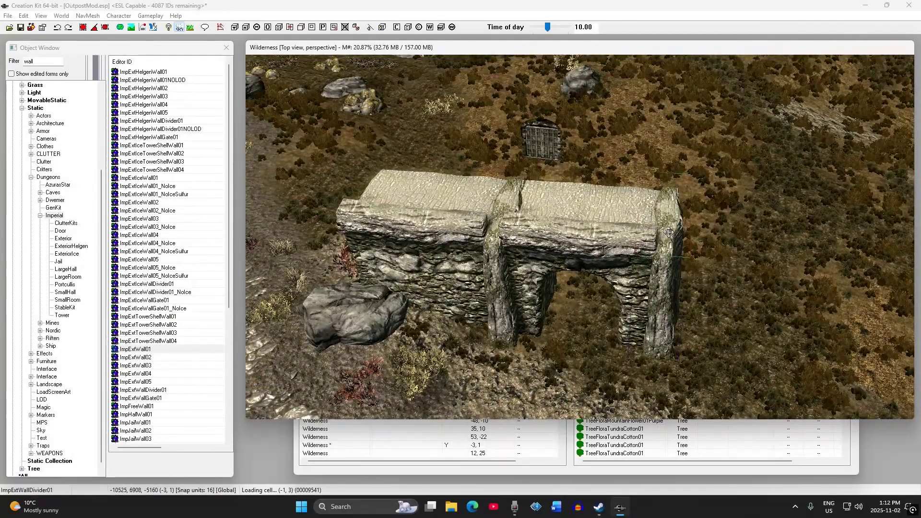
Duplicate ImpExtWall01 and place the copy beyond the second divider, in line with the gate.
{"action": "middle_click_drag", "start_coordinate": [608, 229], "coordinate": [357, 241], "text": "shift"}
{"action": "key", "text": "ctrl+d"}
{"action": "left_click_drag", "start_coordinate": [357, 239], "coordinate": [685, 234]}
{"action": "middle_click_drag", "start_coordinate": [629, 231], "coordinate": [621, 271], "text": "shift"}
{"action": "left_click_drag", "start_coordinate": [620, 271], "coordinate": [622, 267]}
{"action": "middle_click_drag", "start_coordinate": [743, 236], "coordinate": [673, 277], "text": "shift"}
Move the double door farther along behind the gate, and filter the Imperial statics by tower.
{"action": "left_click", "coordinate": [517, 207]}
{"action": "left_click_drag", "start_coordinate": [518, 207], "coordinate": [579, 154]}
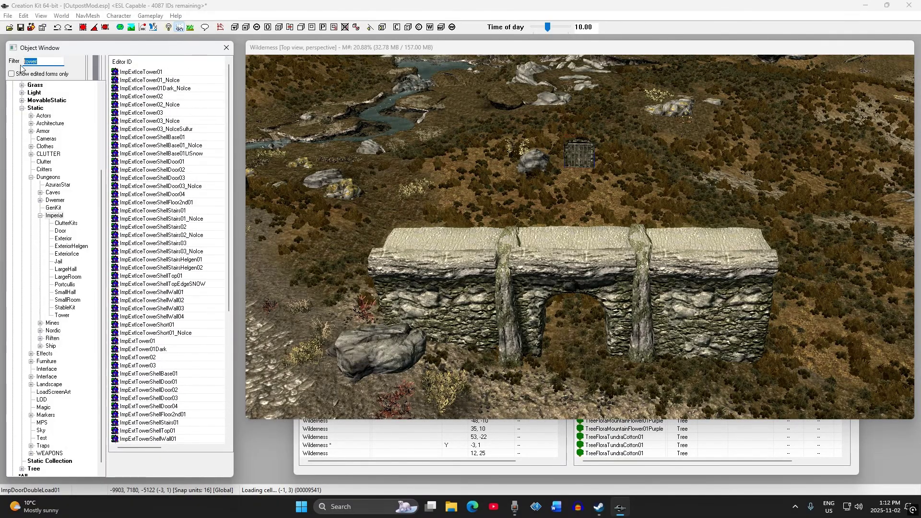
{"action": "left_click", "coordinate": [158, 73]}
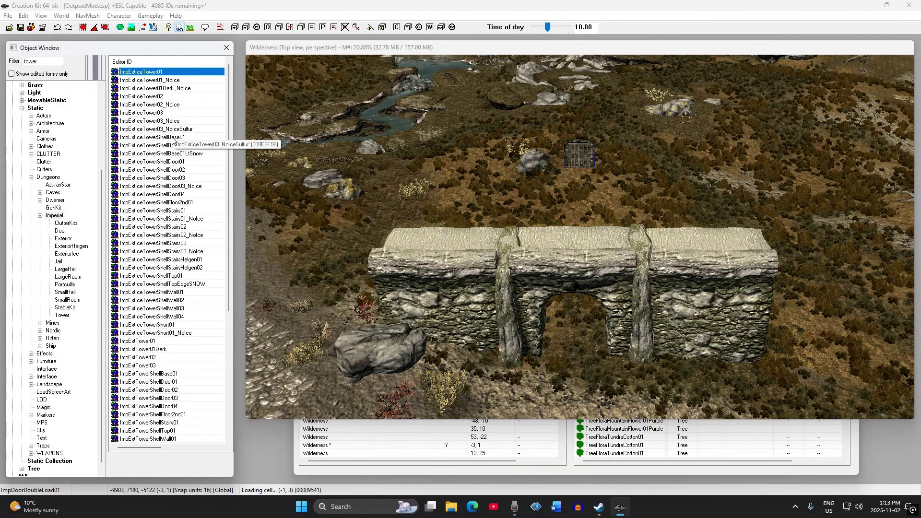
Travel across the wilderness to Fort Greymoor to view its existing buildings.
{"action": "left_click", "coordinate": [460, 240]}
{"action": "mouse_move", "coordinate": [459, 240]}
{"action": "middle_mouse_down", "text": "shift"}
{"action": "mouse_move", "coordinate": [533, 280]}
{"action": "mouse_move", "coordinate": [352, 196]}
{"action": "mouse_move", "coordinate": [407, 234]}
{"action": "mouse_move", "coordinate": [422, 211]}
{"action": "mouse_move", "coordinate": [413, 159]}
{"action": "mouse_move", "coordinate": [566, 231]}
{"action": "mouse_move", "coordinate": [691, 305]}
{"action": "middle_mouse_up", "text": "shift"}
{"action": "middle_click_drag", "start_coordinate": [422, 216], "coordinate": [557, 269]}
{"action": "mouse_move", "coordinate": [379, 206]}
{"action": "middle_mouse_down"}
{"action": "mouse_move", "coordinate": [576, 292]}
{"action": "mouse_move", "coordinate": [552, 261]}
{"action": "middle_mouse_up"}
{"action": "scroll", "coordinate": [552, 254], "scroll_direction": "up", "scroll_amount": 5}
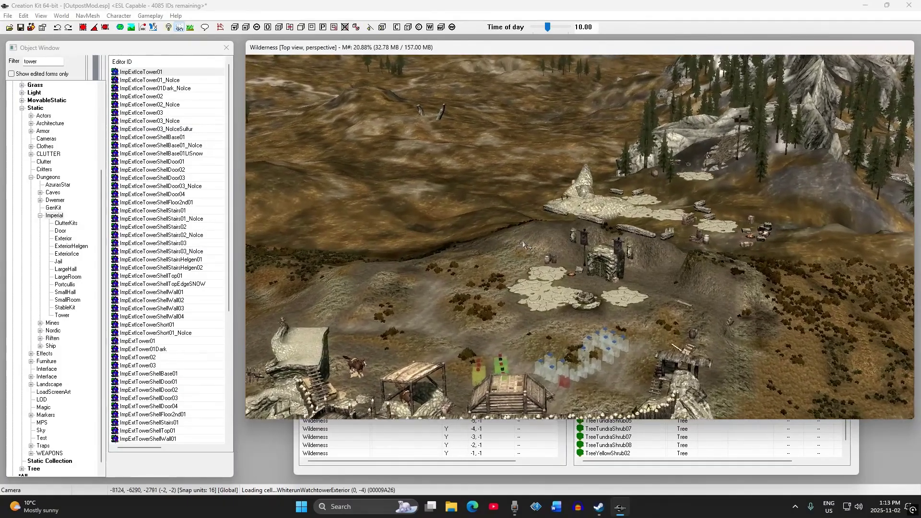
{"action": "left_click", "coordinate": [583, 200]}
{"action": "middle_click_drag", "start_coordinate": [583, 201], "coordinate": [554, 221], "text": "shift"}
{"action": "scroll", "coordinate": [624, 240], "scroll_direction": "down", "scroll_amount": 3}
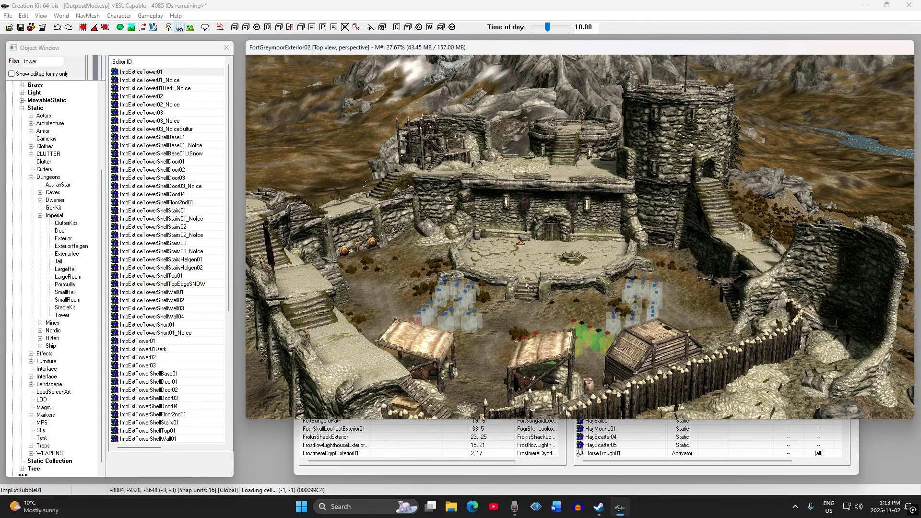
Examine Fort Greymoor's courtyard, main entrance and large round tower as a building reference.
{"action": "scroll", "coordinate": [530, 287], "scroll_direction": "up", "scroll_amount": 5}
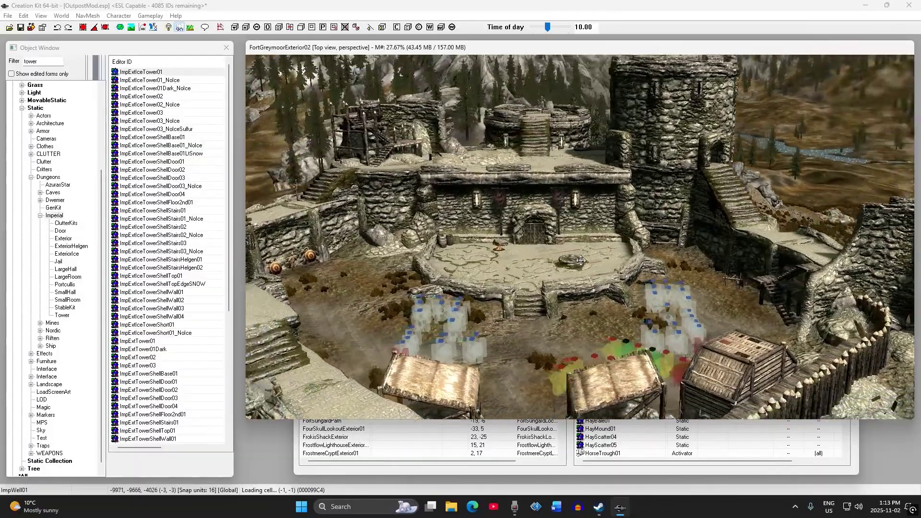
{"action": "middle_click_drag", "start_coordinate": [581, 260], "coordinate": [611, 186]}
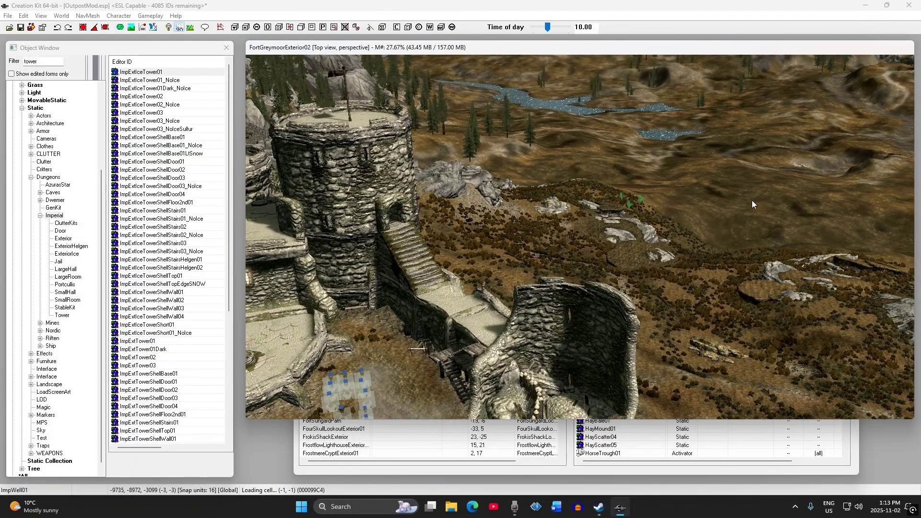
{"action": "middle_click_drag", "start_coordinate": [679, 197], "coordinate": [665, 245], "text": "shift"}
{"action": "middle_click_drag", "start_coordinate": [572, 233], "coordinate": [513, 213], "text": "shift"}
{"action": "scroll", "coordinate": [513, 213], "scroll_direction": "up", "scroll_amount": 5}
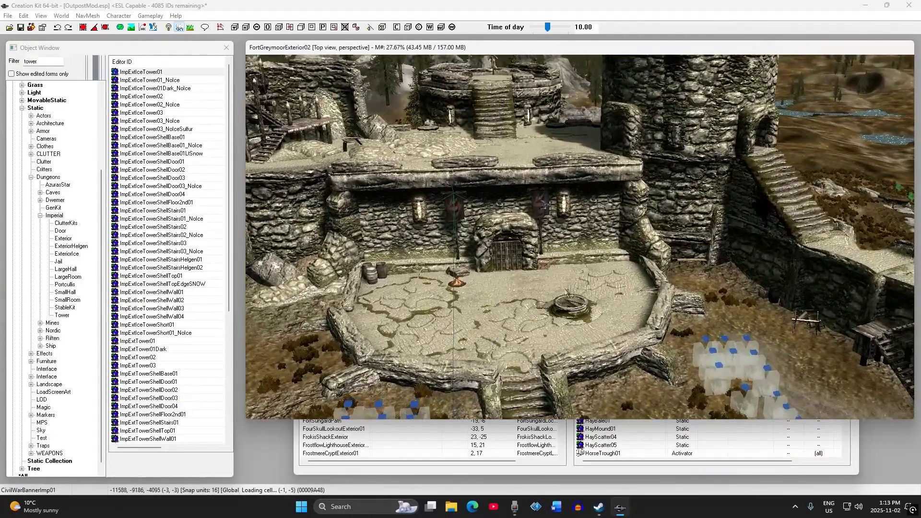
{"action": "middle_click_drag", "start_coordinate": [570, 302], "coordinate": [501, 176], "text": "shift"}
{"action": "middle_click_drag", "start_coordinate": [486, 179], "coordinate": [534, 179]}
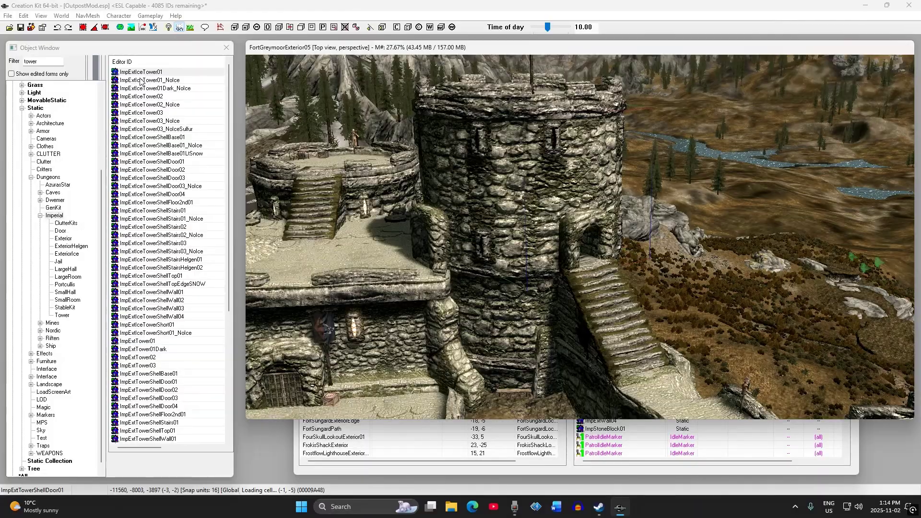
Place a trial ImpExtTower01 beside Fort Greymoor's round tower and rotate it to compare the two.
{"action": "left_click", "coordinate": [142, 268]}
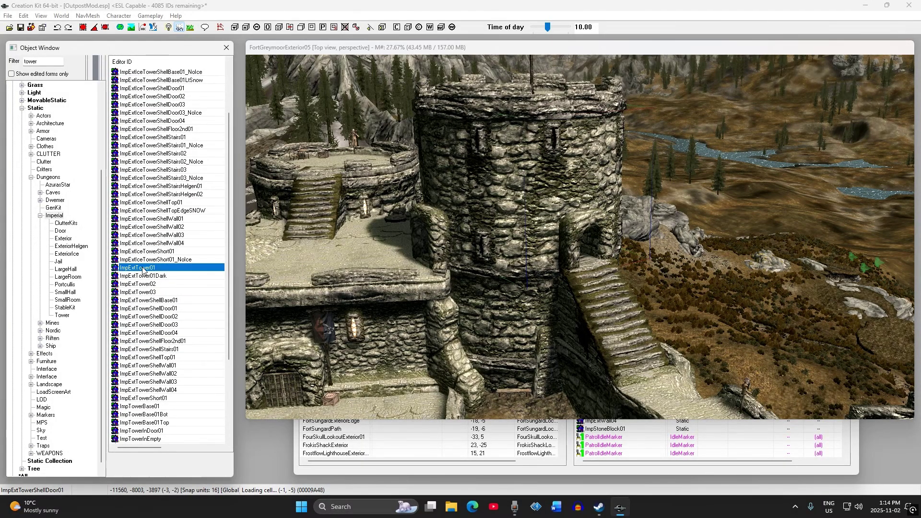
{"action": "left_click_drag", "start_coordinate": [759, 341], "coordinate": [745, 319]}
{"action": "middle_click_drag", "start_coordinate": [712, 257], "coordinate": [613, 254]}
{"action": "right_click_drag", "start_coordinate": [613, 254], "coordinate": [649, 250]}
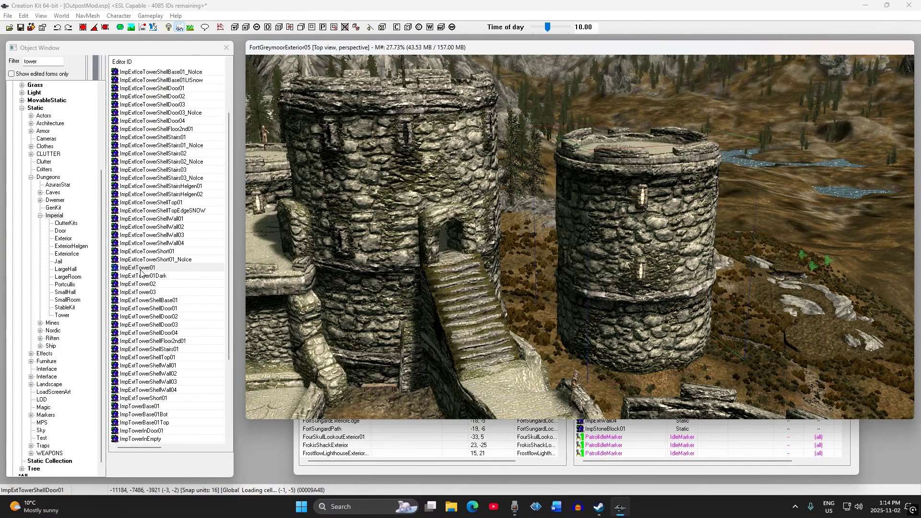
{"action": "right_click_drag", "start_coordinate": [627, 256], "coordinate": [572, 256]}
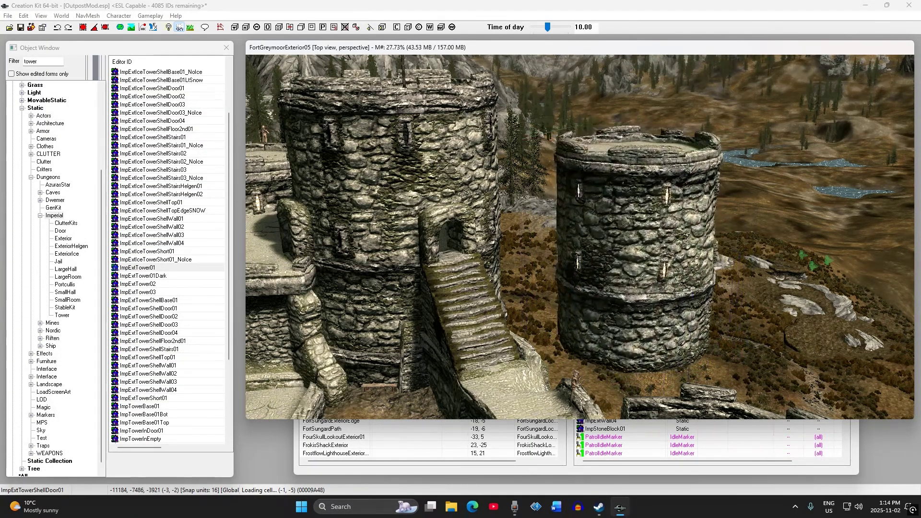
{"action": "middle_click_drag", "start_coordinate": [623, 264], "coordinate": [648, 274], "text": "shift"}
{"action": "key", "text": "w"}
Pull the doorway wall section of Fort Greymoor's round tower aside to open up its interior.
{"action": "left_click_drag", "start_coordinate": [613, 311], "coordinate": [714, 292]}
{"action": "middle_click_drag", "start_coordinate": [715, 293], "coordinate": [708, 366], "text": "shift"}
{"action": "middle_click_drag", "start_coordinate": [709, 229], "coordinate": [606, 240], "text": "shift"}
{"action": "scroll", "coordinate": [606, 240], "scroll_direction": "up", "scroll_amount": 5}
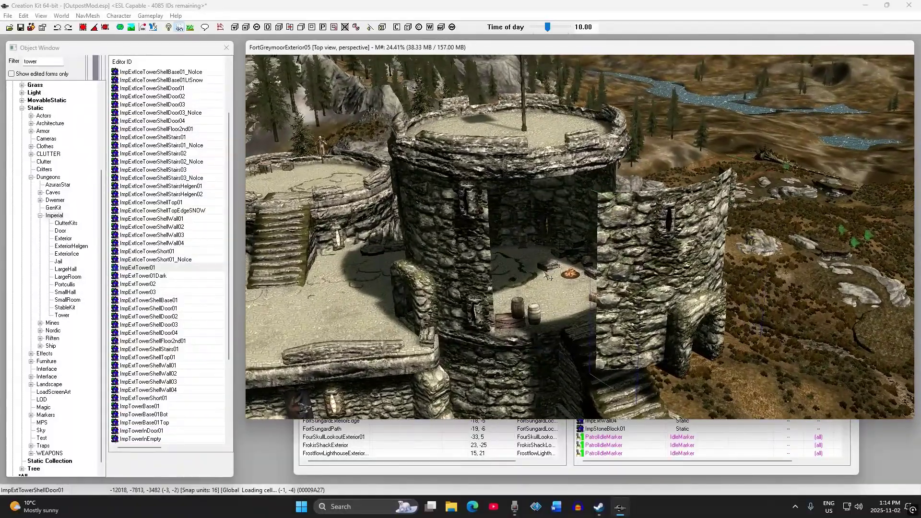
Examine the furnished room inside Fort Greymoor's tower, and restore the displaced wall section.
{"action": "left_click", "coordinate": [540, 274]}
{"action": "scroll", "coordinate": [544, 277], "scroll_direction": "up", "scroll_amount": 6}
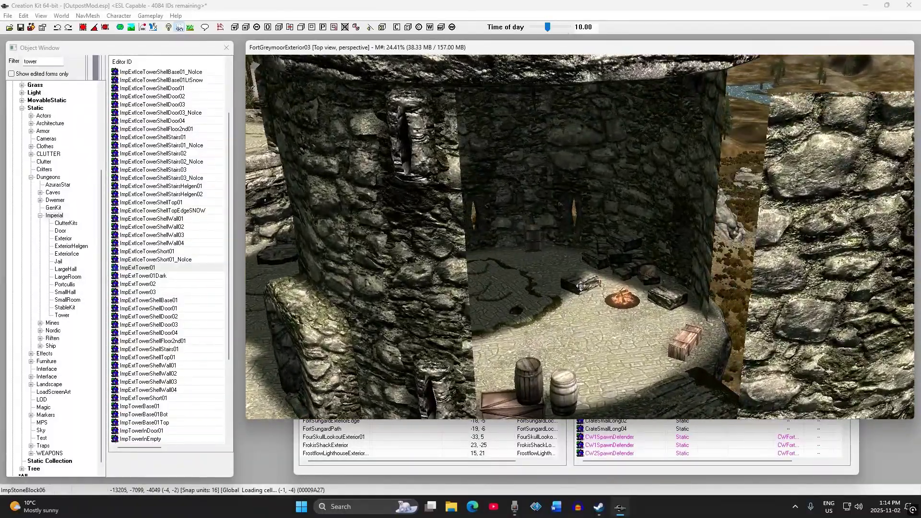
{"action": "middle_click_drag", "start_coordinate": [581, 286], "coordinate": [545, 288], "text": "shift"}
{"action": "scroll", "coordinate": [576, 289], "scroll_direction": "down", "scroll_amount": 3}
{"action": "left_click", "coordinate": [596, 267]}
{"action": "middle_click_drag", "start_coordinate": [596, 266], "coordinate": [436, 211], "text": "shift"}
{"action": "scroll", "coordinate": [491, 272], "scroll_direction": "down", "scroll_amount": 3}
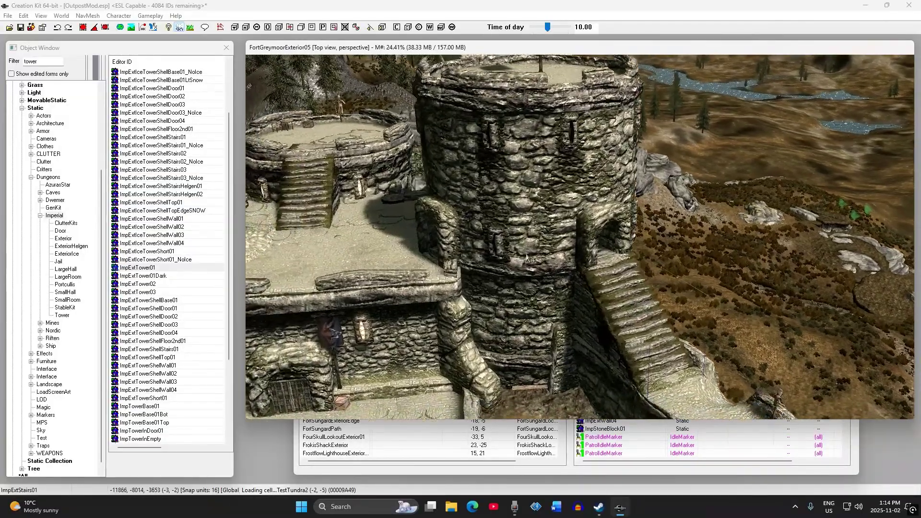
Return to the new outpost and place ImpExtTower01 at the roadside end of the gate wall.
{"action": "middle_click_drag", "start_coordinate": [494, 272], "coordinate": [734, 253]}
{"action": "left_click", "coordinate": [704, 284]}
{"action": "key", "text": "t"}
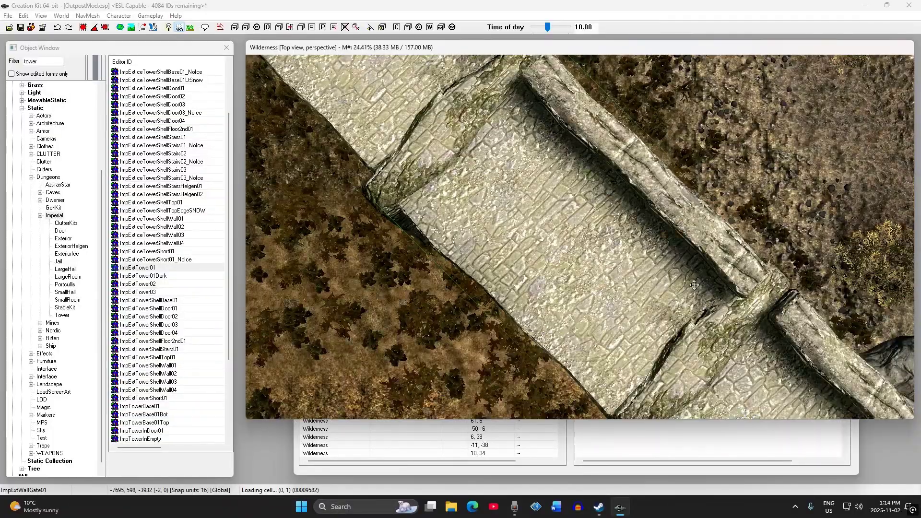
{"action": "scroll", "coordinate": [561, 230], "scroll_direction": "down", "scroll_amount": 2}
{"action": "middle_click_drag", "start_coordinate": [561, 230], "coordinate": [497, 219], "text": "shift"}
{"action": "scroll", "coordinate": [475, 196], "scroll_direction": "down", "scroll_amount": 3}
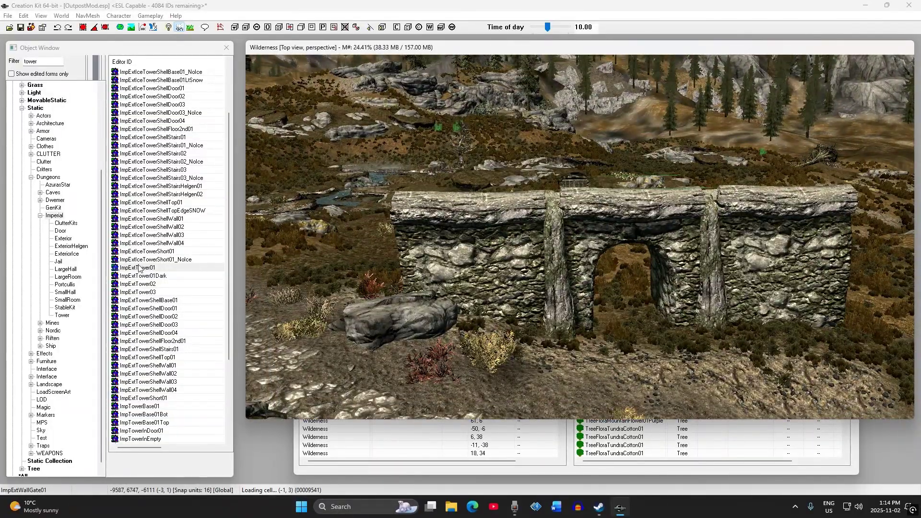
{"action": "scroll", "coordinate": [383, 228], "scroll_direction": "down", "scroll_amount": 5}
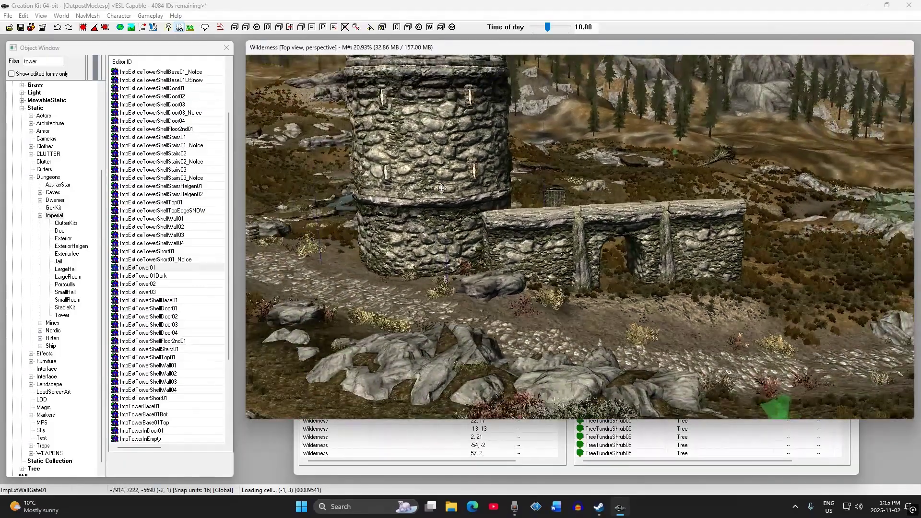
Duplicate the ImpExtTower01 beside the gate wall and place the copy level with it at the wall's opposite end.
{"action": "middle_click_drag", "start_coordinate": [442, 189], "coordinate": [557, 213], "text": "shift"}
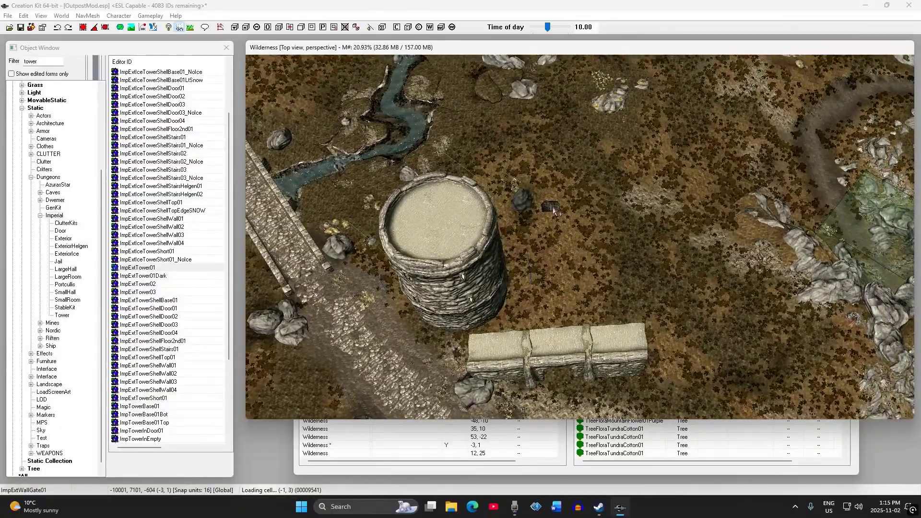
{"action": "key", "text": "ctrl+d"}
{"action": "left_click_drag", "start_coordinate": [453, 242], "coordinate": [686, 244]}
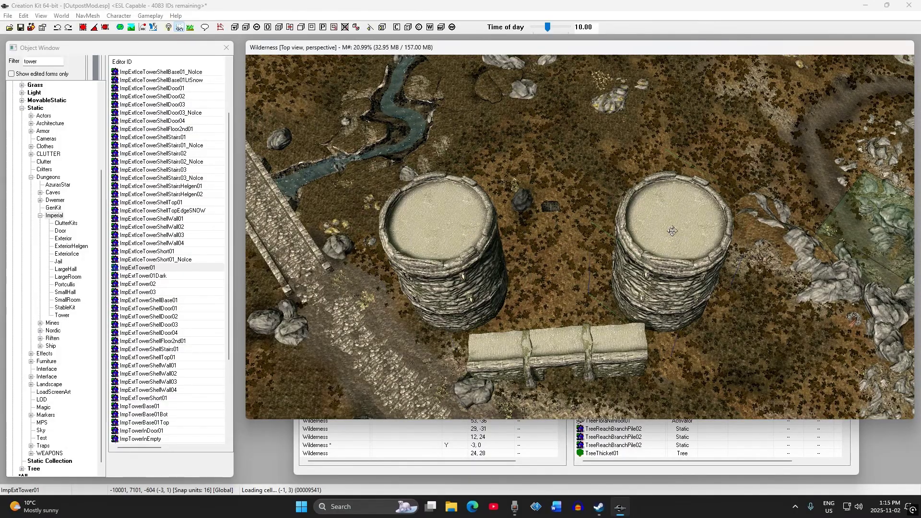
Duplicate the tower again and place the third one centrally behind the gate, forming a triangle with the front towers.
{"action": "key", "text": "ctrl+d"}
{"action": "left_click_drag", "start_coordinate": [681, 242], "coordinate": [553, 120]}
{"action": "mouse_move", "coordinate": [561, 138]}
{"action": "middle_mouse_down"}
{"action": "mouse_move", "coordinate": [541, 198]}
{"action": "mouse_move", "coordinate": [549, 145]}
{"action": "middle_mouse_up"}
{"action": "scroll", "coordinate": [542, 199], "scroll_direction": "up", "scroll_amount": 2}
{"action": "mouse_move", "coordinate": [536, 209]}
{"action": "middle_mouse_down", "text": "shift"}
{"action": "mouse_move", "coordinate": [578, 204]}
{"action": "mouse_move", "coordinate": [502, 210]}
{"action": "mouse_move", "coordinate": [534, 193]}
{"action": "middle_mouse_up", "text": "shift"}
{"action": "left_click_drag", "start_coordinate": [379, 260], "coordinate": [379, 257]}
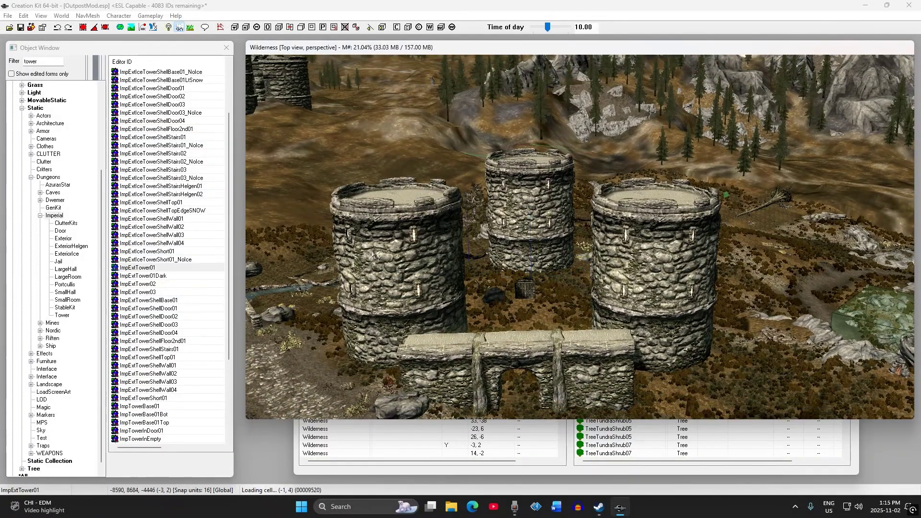
Adjust the two front towers together and reposition the rear tower behind the gate wall.
{"action": "left_click", "coordinate": [389, 238]}
{"action": "left_click", "coordinate": [629, 244], "text": "ctrl"}
{"action": "left_click_drag", "start_coordinate": [630, 244], "coordinate": [630, 259]}
{"action": "scroll", "coordinate": [393, 232], "scroll_direction": "down", "scroll_amount": 1}
{"action": "left_click", "coordinate": [418, 248]}
{"action": "middle_click_drag", "start_coordinate": [418, 248], "coordinate": [552, 216]}
{"action": "key", "text": "ctrl+d"}
{"action": "left_click_drag", "start_coordinate": [552, 216], "coordinate": [552, 163]}
{"action": "middle_click_drag", "start_coordinate": [552, 163], "coordinate": [530, 192]}
{"action": "scroll", "coordinate": [530, 192], "scroll_direction": "up", "scroll_amount": 1}
{"action": "left_click_drag", "start_coordinate": [529, 192], "coordinate": [530, 224]}
{"action": "middle_click_drag", "start_coordinate": [547, 200], "coordinate": [536, 67]}
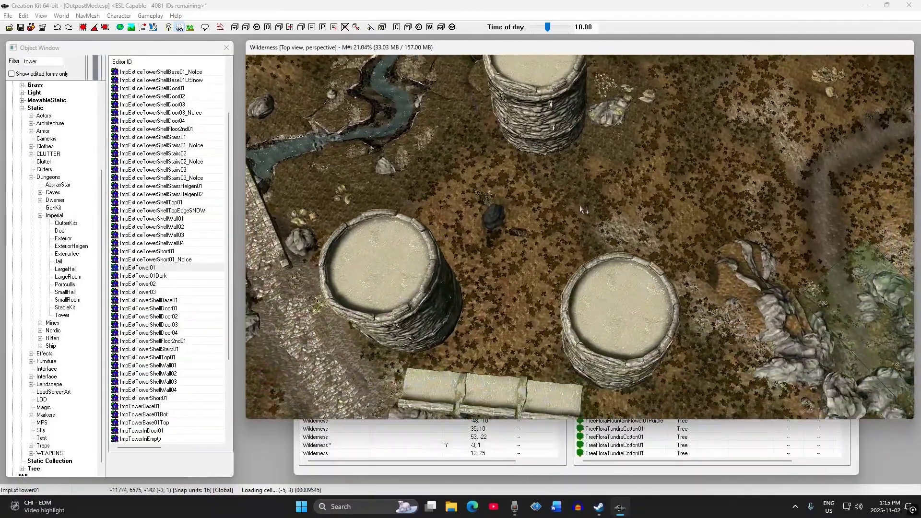
Move the front tower farthest from the road outward, and set the ImpDoorDoubleLoad01 door against the rear tower's base.
{"action": "middle_click_drag", "start_coordinate": [579, 278], "coordinate": [582, 276]}
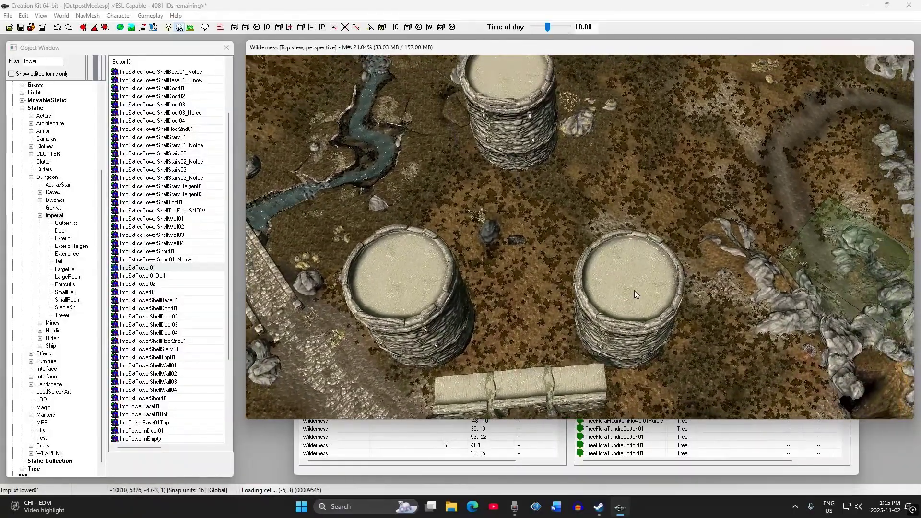
{"action": "left_click_drag", "start_coordinate": [633, 284], "coordinate": [668, 266]}
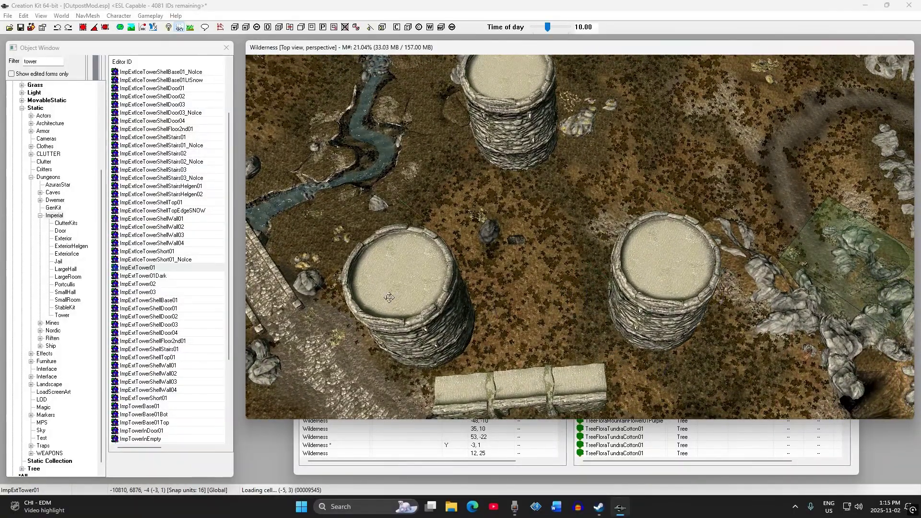
{"action": "middle_click_drag", "start_coordinate": [531, 95], "coordinate": [557, 232]}
{"action": "middle_click_drag", "start_coordinate": [492, 215], "coordinate": [476, 263]}
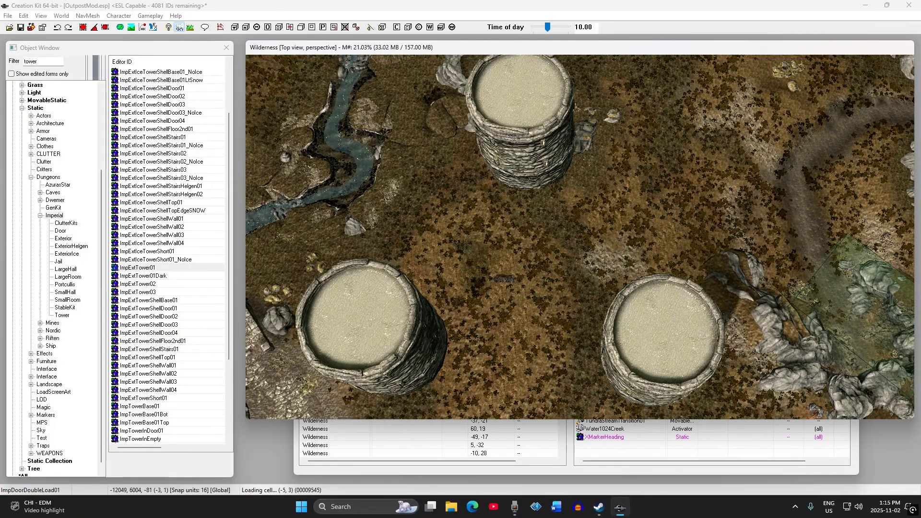
{"action": "middle_click_drag", "start_coordinate": [528, 222], "coordinate": [535, 189]}
{"action": "middle_click_drag", "start_coordinate": [541, 266], "coordinate": [561, 327]}
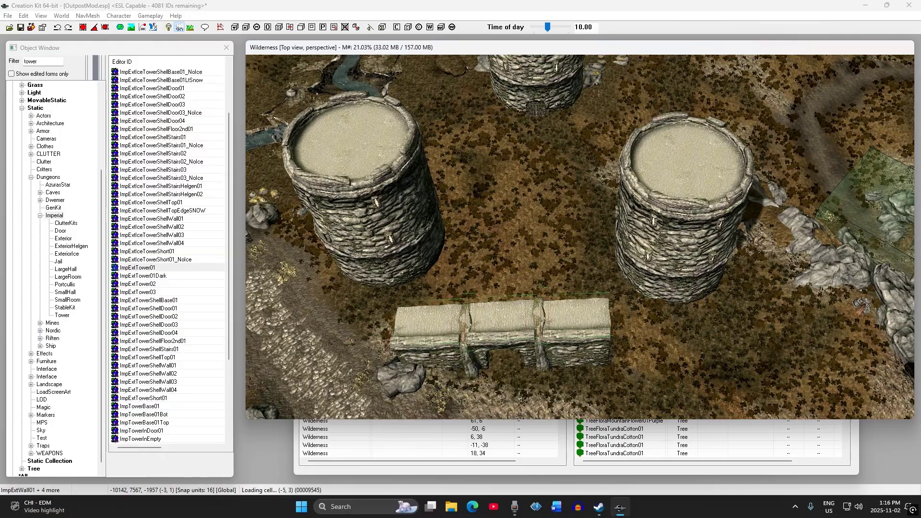
Centre the gate wall assembly between the two front towers and spread those towers farther apart.
{"action": "right_click_drag", "start_coordinate": [502, 332], "coordinate": [511, 332]}
{"action": "left_click_drag", "start_coordinate": [501, 332], "coordinate": [522, 339]}
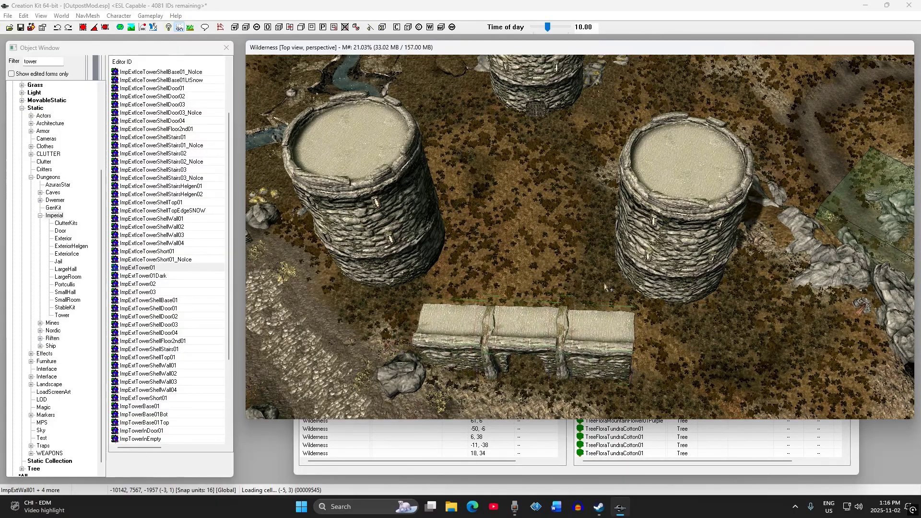
{"action": "left_click_drag", "start_coordinate": [685, 202], "coordinate": [715, 196]}
{"action": "left_click_drag", "start_coordinate": [369, 192], "coordinate": [362, 182]}
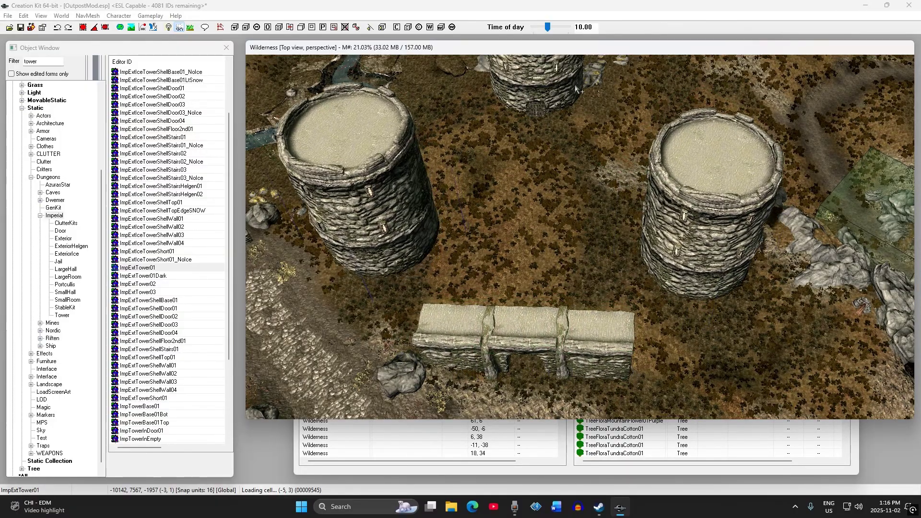
Check the rear tower door's reference properties, and examine the stone doorway in Fort Greymoor's courtyard.
{"action": "double_click", "coordinate": [536, 114]}
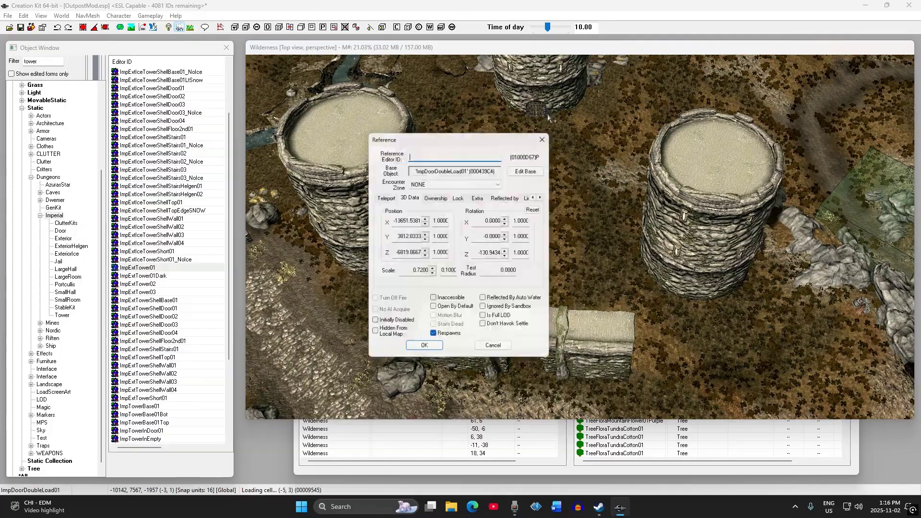
{"action": "key", "text": "Escape"}
{"action": "middle_click_drag", "start_coordinate": [541, 102], "coordinate": [476, 161]}
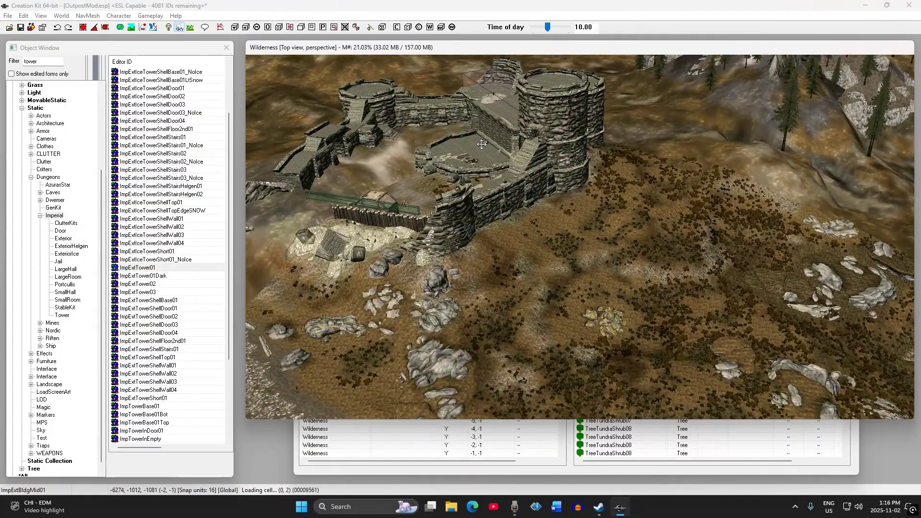
{"action": "scroll", "coordinate": [482, 144], "scroll_direction": "up", "scroll_amount": 5}
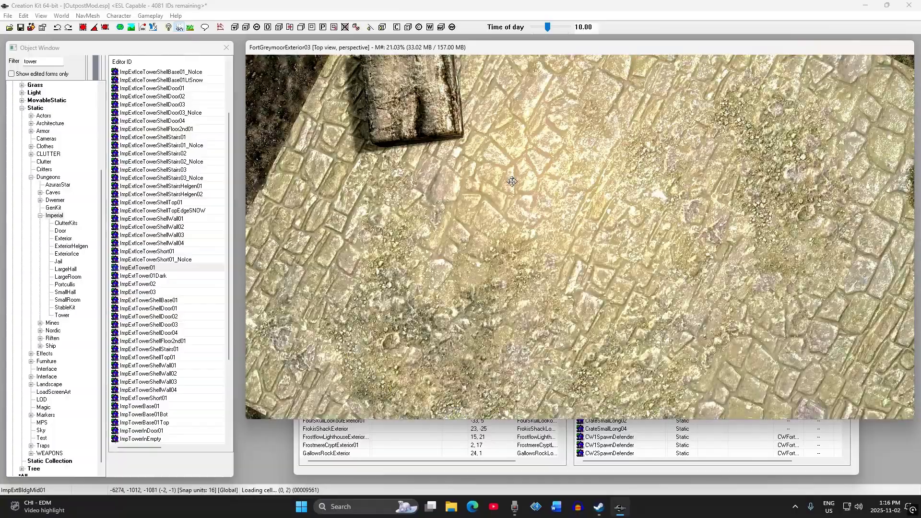
{"action": "scroll", "coordinate": [502, 163], "scroll_direction": "down", "scroll_amount": 5}
{"action": "middle_click_drag", "start_coordinate": [502, 163], "coordinate": [456, 192]}
{"action": "scroll", "coordinate": [543, 198], "scroll_direction": "down", "scroll_amount": 5}
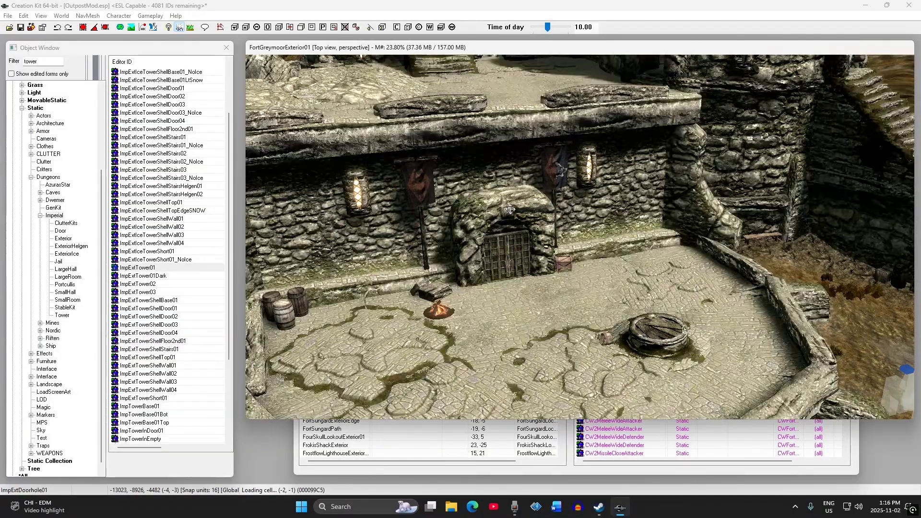
{"action": "middle_click_drag", "start_coordinate": [510, 210], "coordinate": [477, 220], "text": "shift"}
{"action": "scroll", "coordinate": [549, 207], "scroll_direction": "up", "scroll_amount": 5}
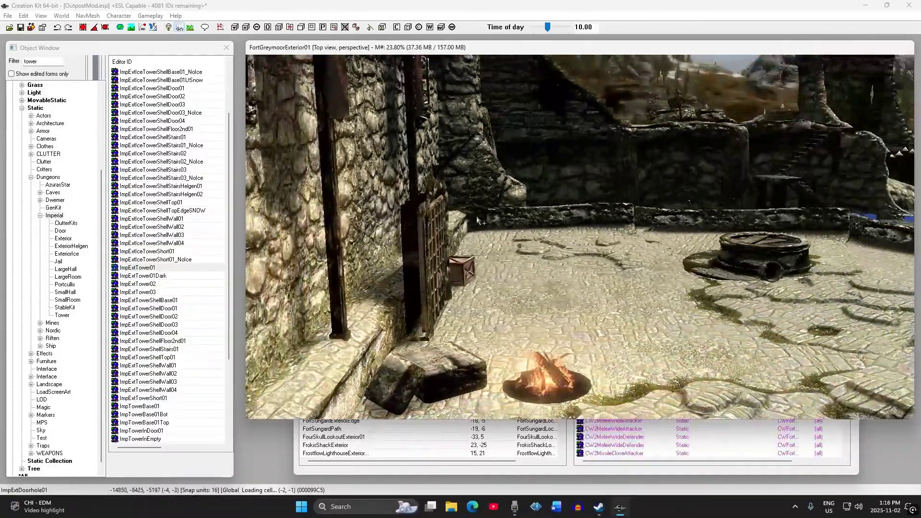
{"action": "middle_click_drag", "start_coordinate": [436, 155], "coordinate": [439, 177], "text": "shift"}
{"action": "scroll", "coordinate": [440, 178], "scroll_direction": "down", "scroll_amount": 3}
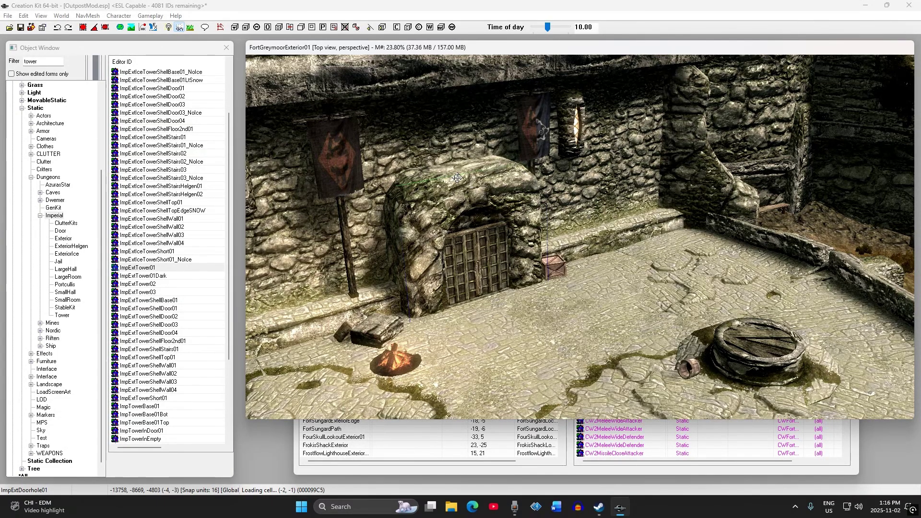
{"action": "middle_click_drag", "start_coordinate": [599, 261], "coordinate": [484, 237], "text": "shift"}
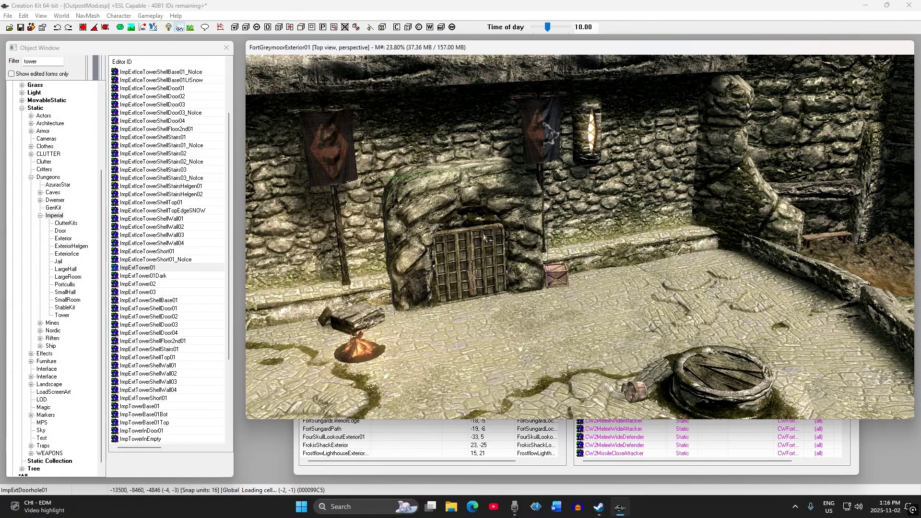
{"action": "mouse_move", "coordinate": [481, 206]}
{"action": "middle_mouse_down", "text": "shift"}
{"action": "mouse_move", "coordinate": [602, 199]}
{"action": "mouse_move", "coordinate": [474, 206]}
{"action": "middle_mouse_up", "text": "shift"}
Try removing the courtyard's ImpExtDoorhole01 surround and the ImpExtStairs01 leading up the low round tower to inspect how the fort is assembled.
{"action": "key", "text": "Delete"}
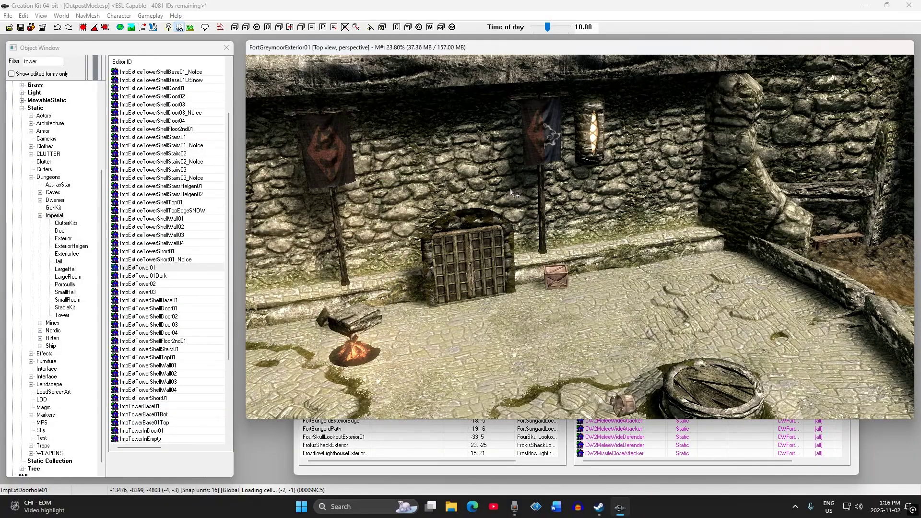
{"action": "middle_click_drag", "start_coordinate": [454, 206], "coordinate": [398, 127]}
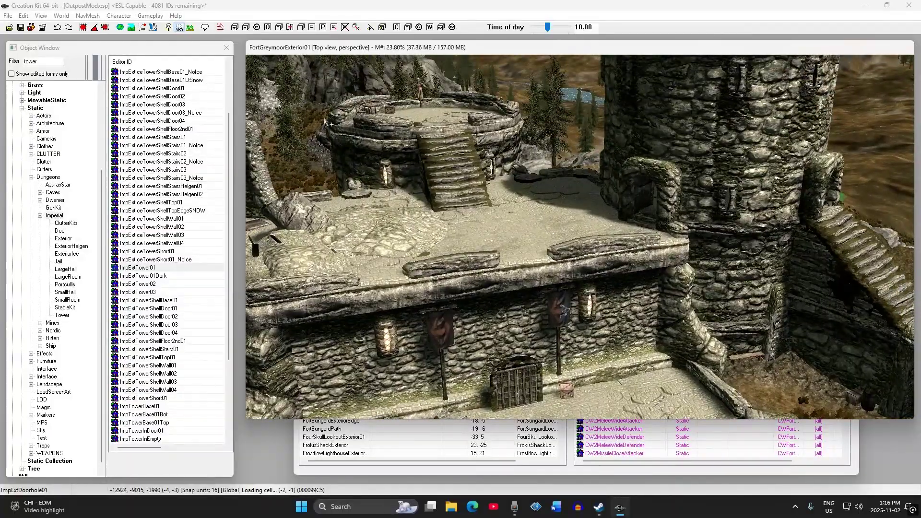
{"action": "left_click_drag", "start_coordinate": [725, 377], "coordinate": [727, 379]}
{"action": "middle_click_drag", "start_coordinate": [576, 283], "coordinate": [558, 188]}
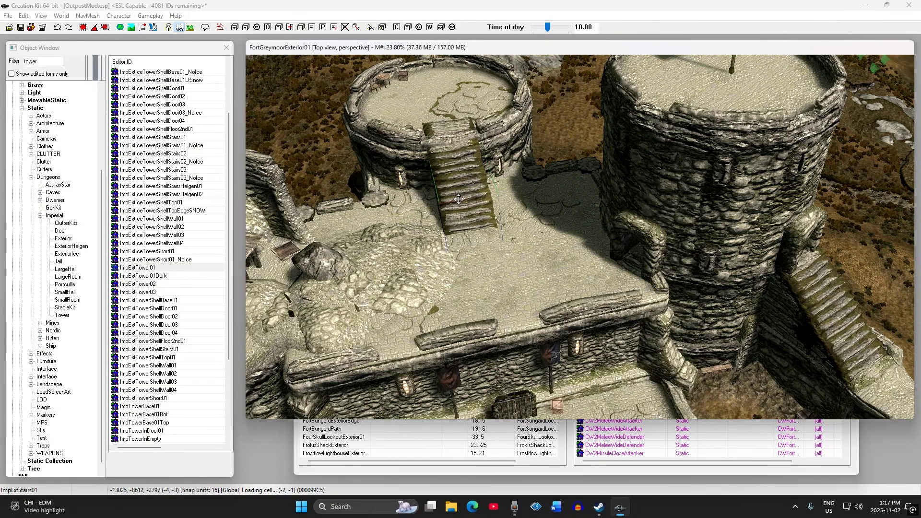
{"action": "mouse_move", "coordinate": [469, 207]}
{"action": "middle_mouse_down"}
{"action": "mouse_move", "coordinate": [532, 177]}
{"action": "mouse_move", "coordinate": [470, 199]}
{"action": "middle_mouse_up"}
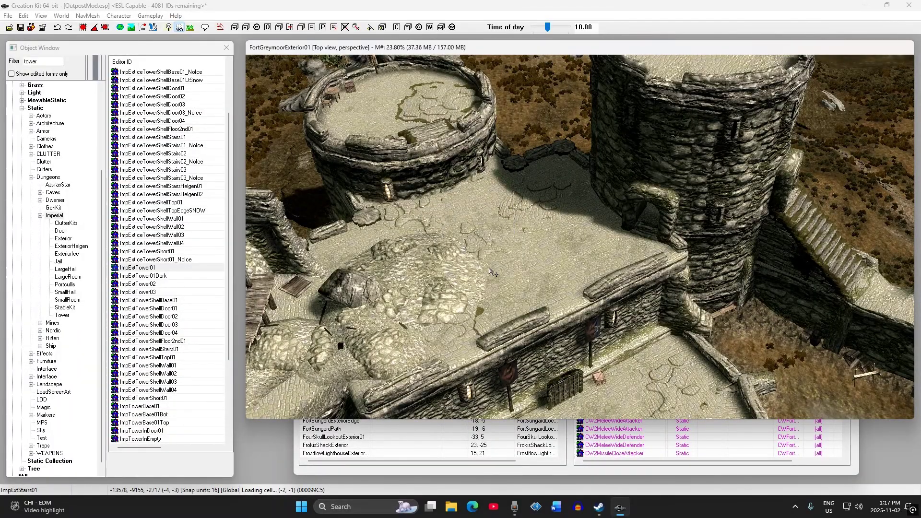
{"action": "middle_click_drag", "start_coordinate": [443, 195], "coordinate": [420, 172]}
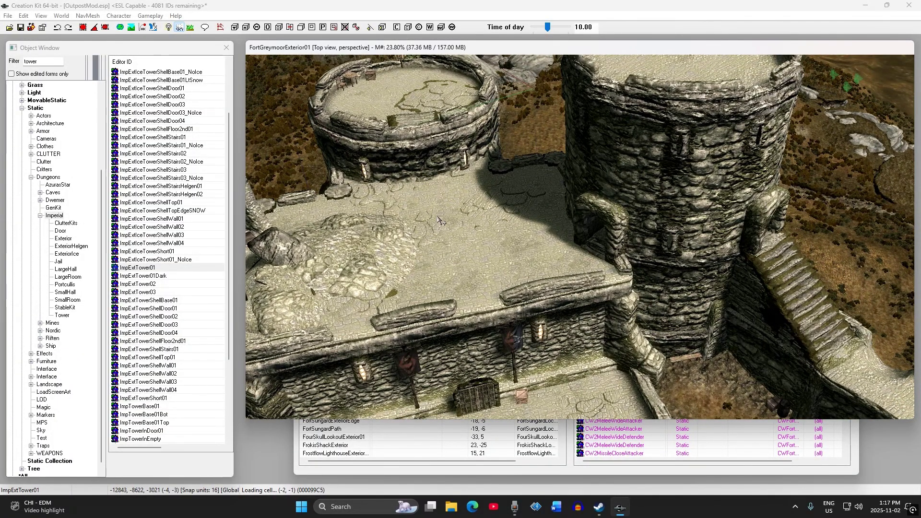
{"action": "middle_click_drag", "start_coordinate": [465, 241], "coordinate": [481, 186]}
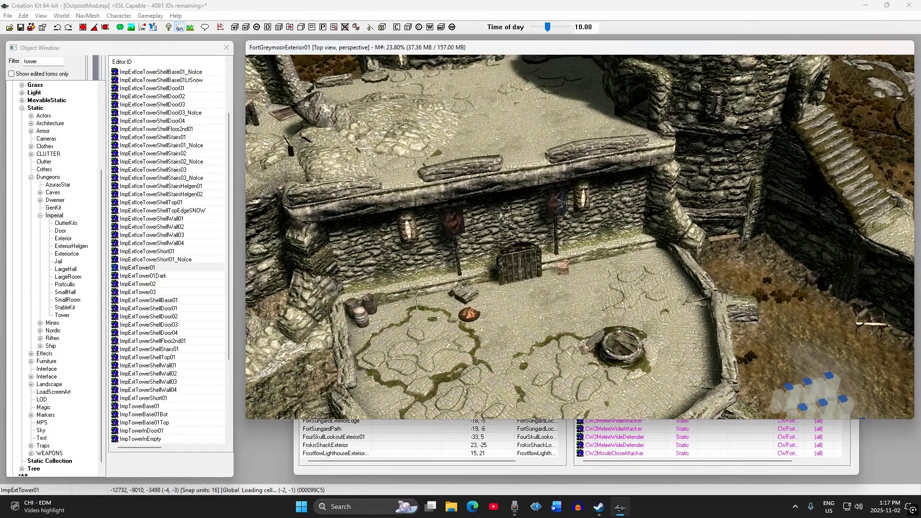
{"action": "middle_click_drag", "start_coordinate": [497, 187], "coordinate": [503, 234]}
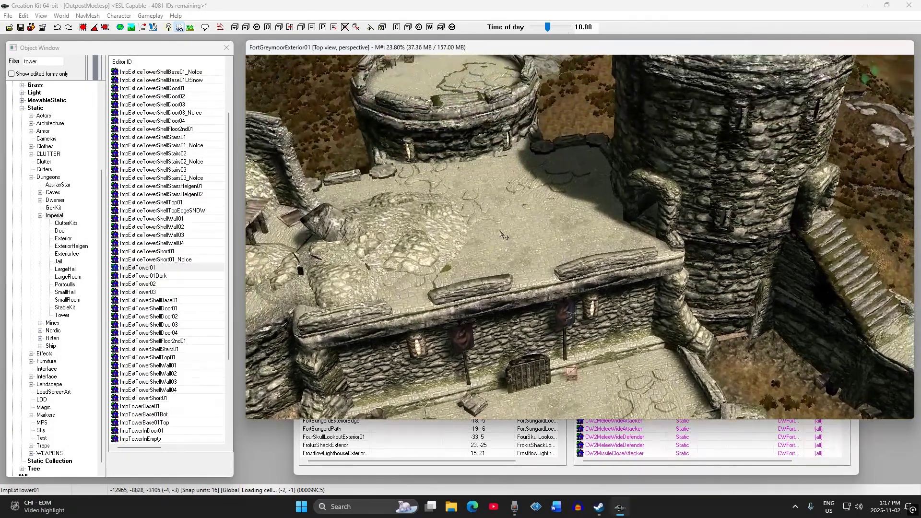
Undo the removal of Fort Greymoor's door surround and round tower stairs.
{"action": "key", "text": "Delete"}
{"action": "left_click", "coordinate": [468, 129]}
{"action": "key", "text": "Delete"}
{"action": "left_click", "coordinate": [423, 250]}
{"action": "key", "text": "Delete"}
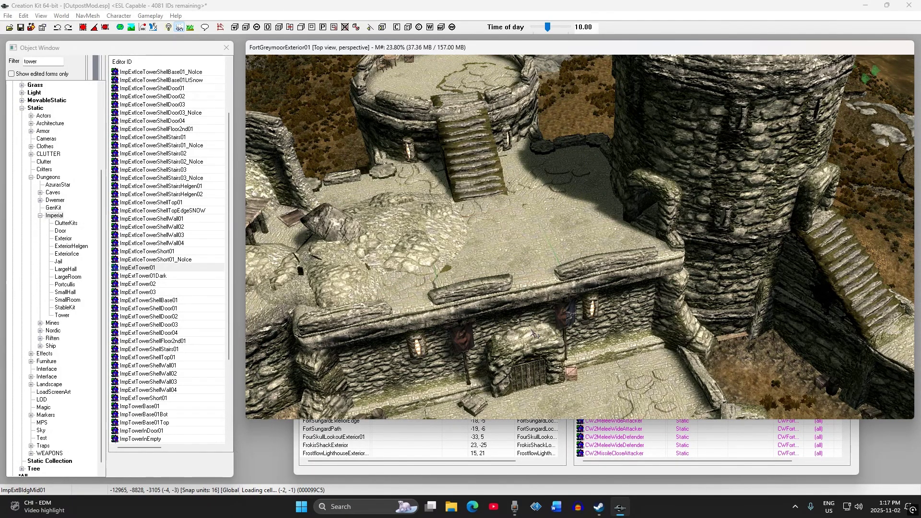
Copy the ImpExtDoorhole01 stone door surround from Fort Greymoor's courtyard.
{"action": "middle_click_drag", "start_coordinate": [528, 344], "coordinate": [491, 252], "text": "shift"}
{"action": "scroll", "coordinate": [491, 252], "scroll_direction": "up", "scroll_amount": 2}
{"action": "right_click", "coordinate": [493, 266]}
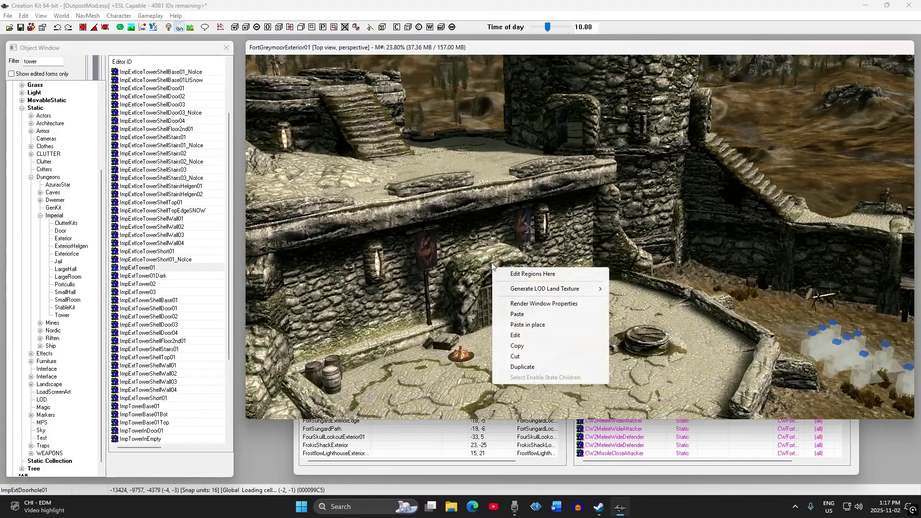
{"action": "left_click", "coordinate": [517, 346]}
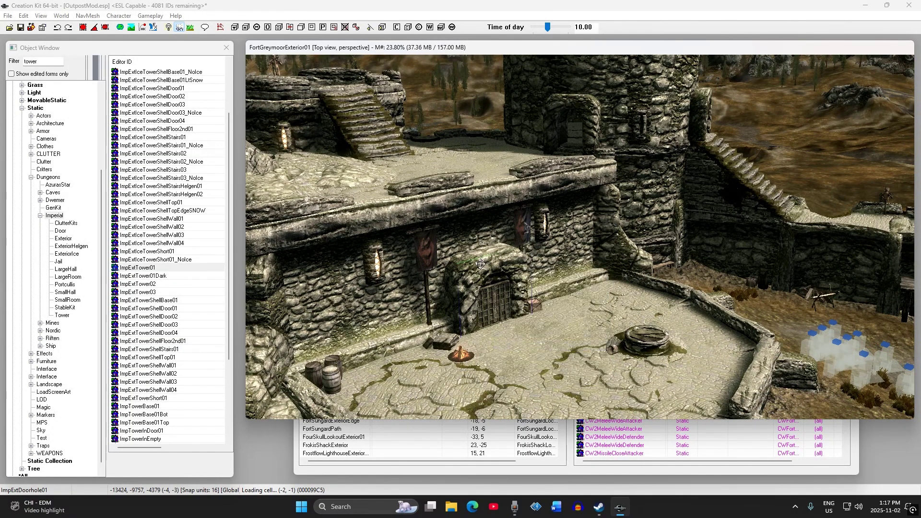
Return to the new outpost and paste the stone door surround in front of the rear tower's door.
{"action": "middle_click_drag", "start_coordinate": [481, 263], "coordinate": [449, 261], "text": "shift"}
{"action": "scroll", "coordinate": [691, 270], "scroll_direction": "down", "scroll_amount": 2}
{"action": "middle_click_drag", "start_coordinate": [692, 270], "coordinate": [553, 282]}
{"action": "middle_click_drag", "start_coordinate": [777, 275], "coordinate": [643, 283]}
{"action": "key", "text": "t"}
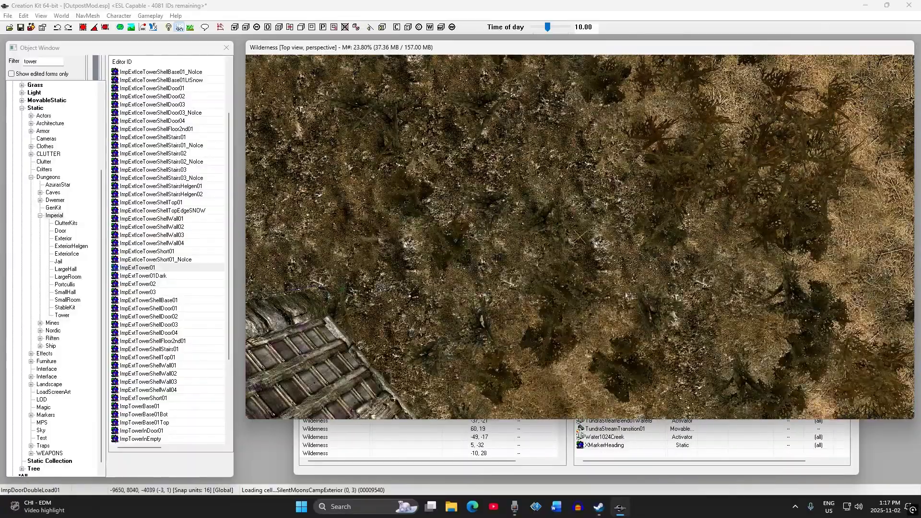
{"action": "middle_click_drag", "start_coordinate": [598, 264], "coordinate": [579, 281]}
{"action": "right_click", "coordinate": [532, 254]}
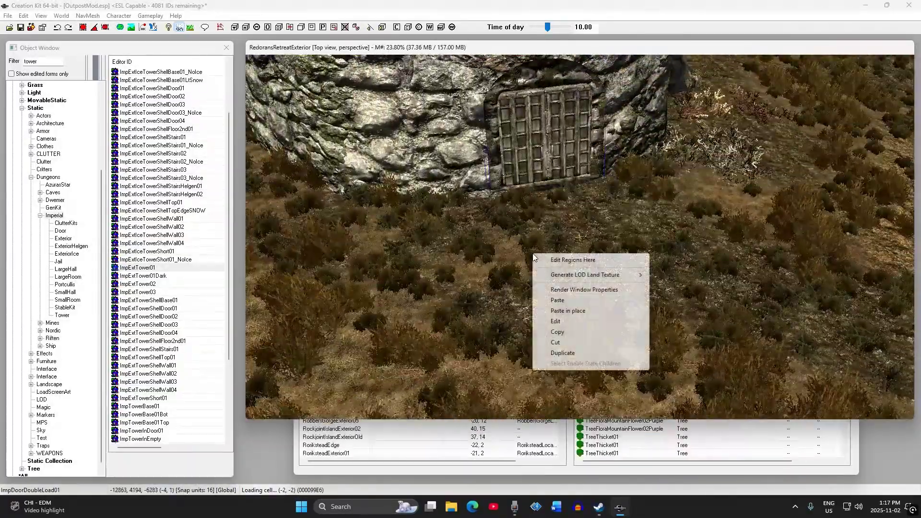
{"action": "left_click", "coordinate": [570, 303]}
Rotate the ImpExtDoorhole01 surround to face outward and move it against the rear tower, around the double door.
{"action": "scroll", "coordinate": [570, 302], "scroll_direction": "down", "scroll_amount": 2}
{"action": "middle_click_drag", "start_coordinate": [570, 302], "coordinate": [521, 413]}
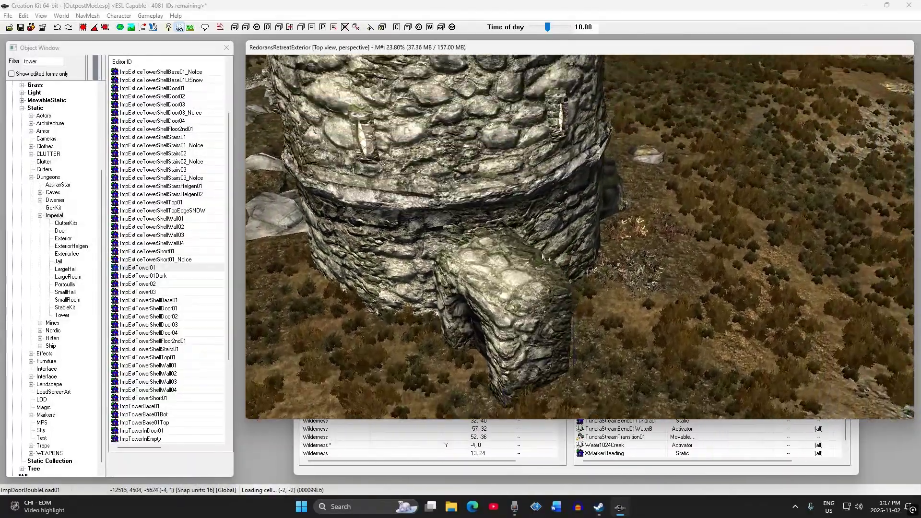
{"action": "right_click_drag", "start_coordinate": [499, 312], "coordinate": [533, 311]}
{"action": "right_click_drag", "start_coordinate": [522, 353], "coordinate": [517, 353]}
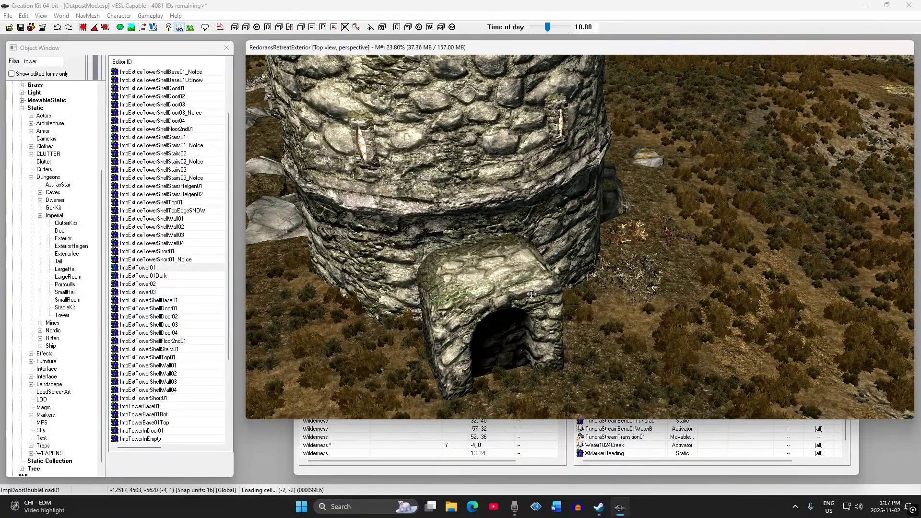
{"action": "middle_click_drag", "start_coordinate": [518, 354], "coordinate": [497, 369]}
{"action": "left_click_drag", "start_coordinate": [497, 368], "coordinate": [509, 314]}
{"action": "middle_click_drag", "start_coordinate": [509, 315], "coordinate": [538, 244]}
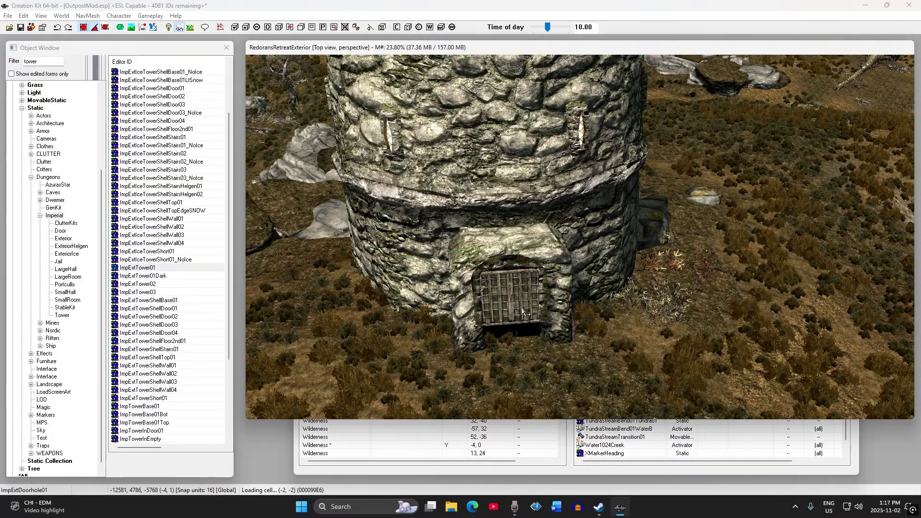
Align the double door with the stone surround's opening and adjust its height within the archway.
{"action": "right_click_drag", "start_coordinate": [514, 363], "coordinate": [515, 364]}
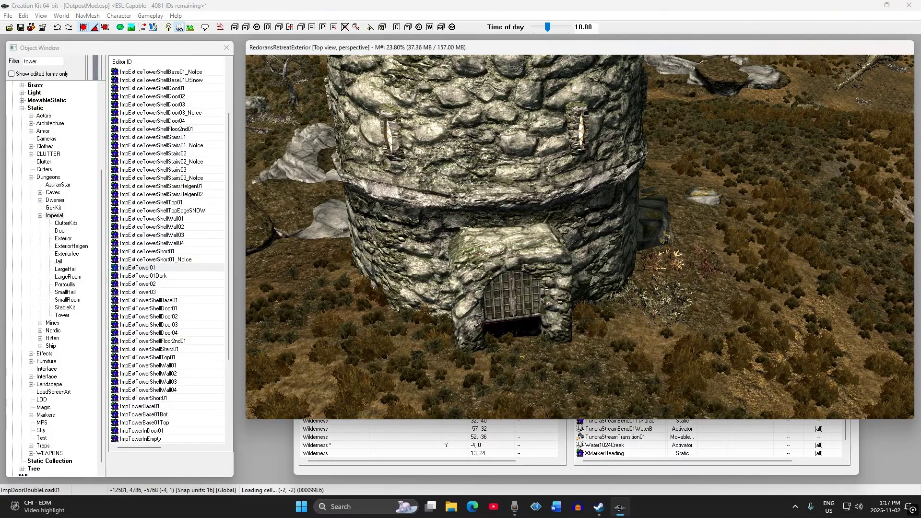
{"action": "scroll", "coordinate": [569, 275], "scroll_direction": "up", "scroll_amount": 6}
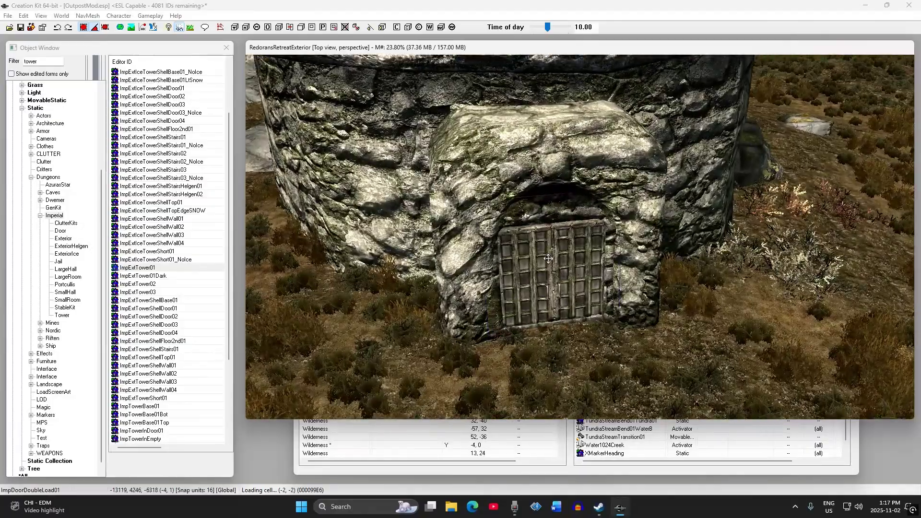
{"action": "middle_click_drag", "start_coordinate": [548, 258], "coordinate": [551, 238], "text": "shift"}
{"action": "left_click_drag", "start_coordinate": [566, 287], "coordinate": [565, 277]}
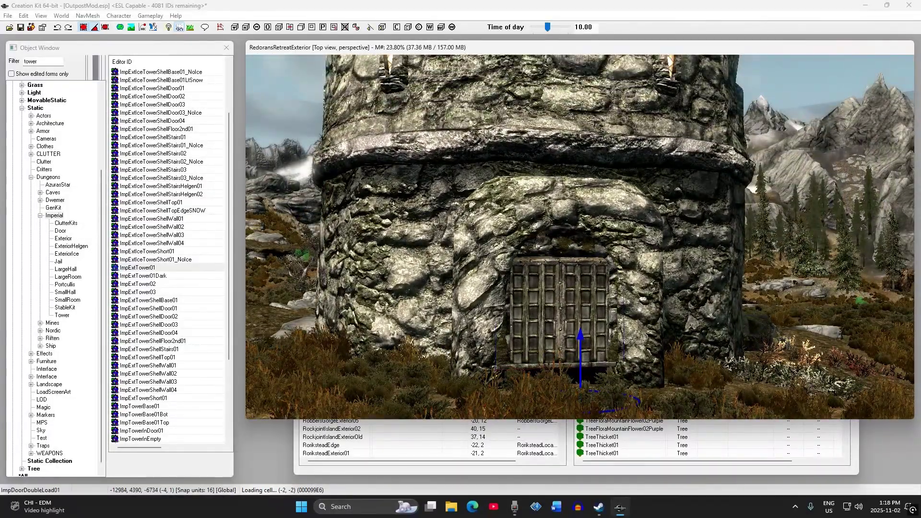
Toggle grid snapping and nudge the double door slightly so it is centred within the stone surround's archway.
{"action": "scroll", "coordinate": [565, 273], "scroll_direction": "up", "scroll_amount": 3}
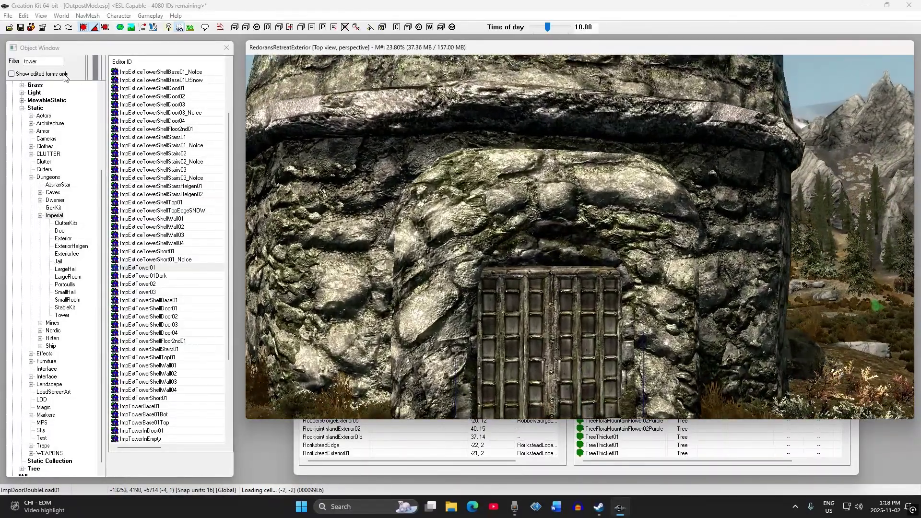
{"action": "left_click", "coordinate": [82, 30]}
{"action": "left_click_drag", "start_coordinate": [540, 299], "coordinate": [544, 298]}
{"action": "scroll", "coordinate": [551, 303], "scroll_direction": "down", "scroll_amount": 3}
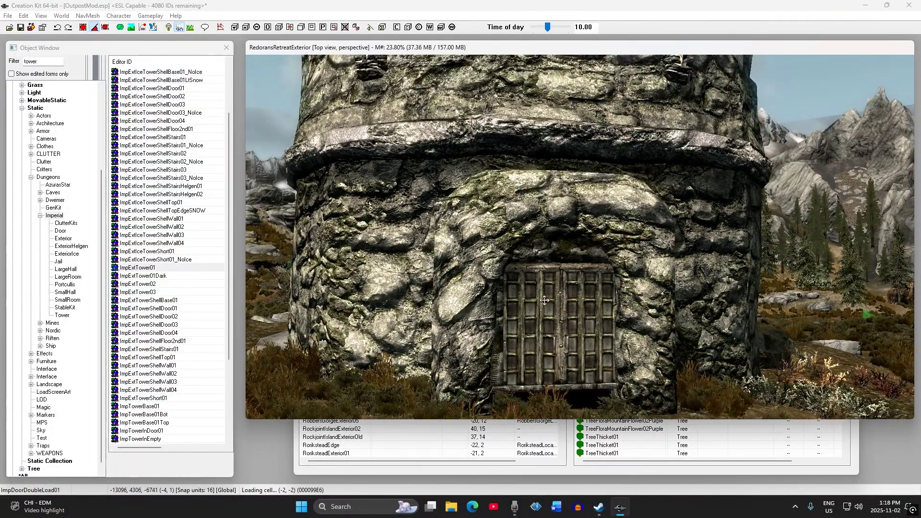
{"action": "middle_click_drag", "start_coordinate": [503, 260], "coordinate": [594, 214], "text": "shift"}
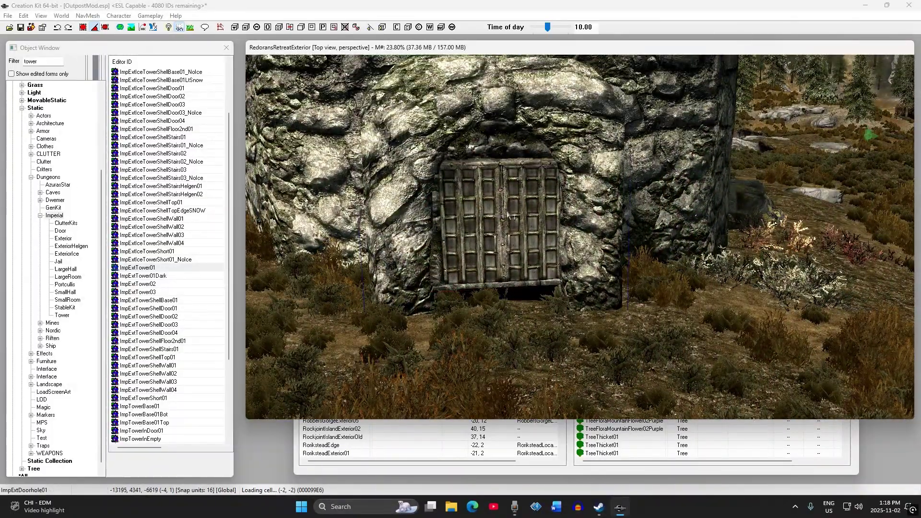
Lower the stone surround around the door, and shift the surround and double door together against the rear tower.
{"action": "left_click_drag", "start_coordinate": [582, 196], "coordinate": [582, 216]}
{"action": "scroll", "coordinate": [585, 217], "scroll_direction": "down", "scroll_amount": 2}
{"action": "middle_click_drag", "start_coordinate": [584, 218], "coordinate": [486, 198], "text": "shift"}
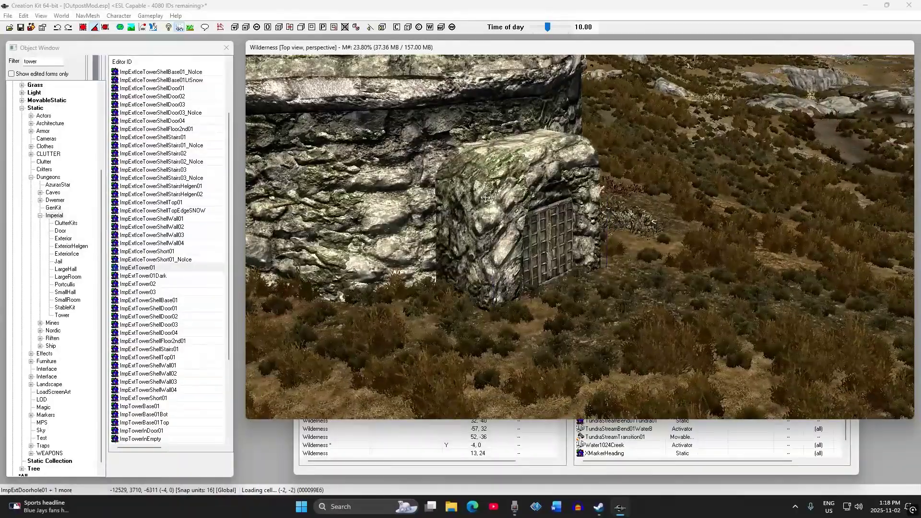
{"action": "middle_click_drag", "start_coordinate": [556, 229], "coordinate": [552, 264], "text": "shift"}
{"action": "middle_click_drag", "start_coordinate": [487, 222], "coordinate": [541, 262], "text": "shift"}
{"action": "left_click_drag", "start_coordinate": [533, 257], "coordinate": [527, 242]}
{"action": "middle_click_drag", "start_coordinate": [526, 239], "coordinate": [519, 226], "text": "shift"}
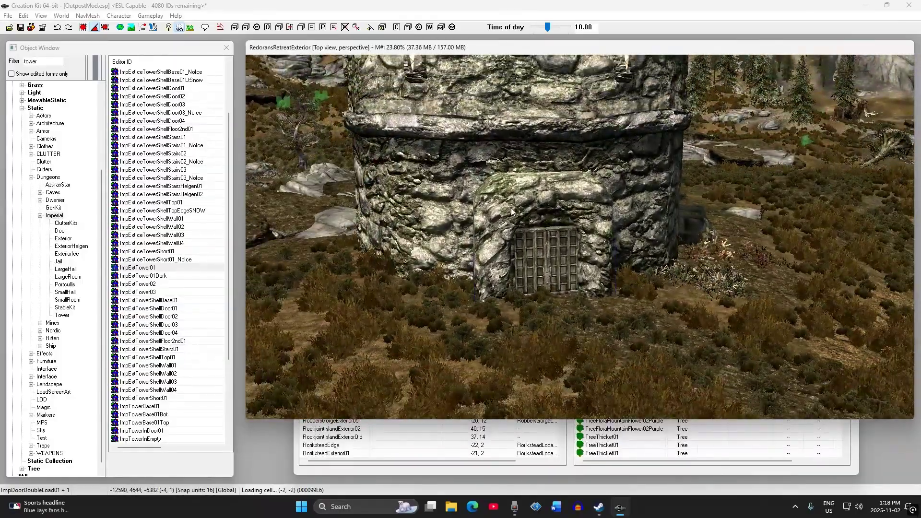
Duplicate an ImpExtWall01 section with its divider and attach the copy to the left end of the gate wall.
{"action": "scroll", "coordinate": [511, 212], "scroll_direction": "down", "scroll_amount": 5}
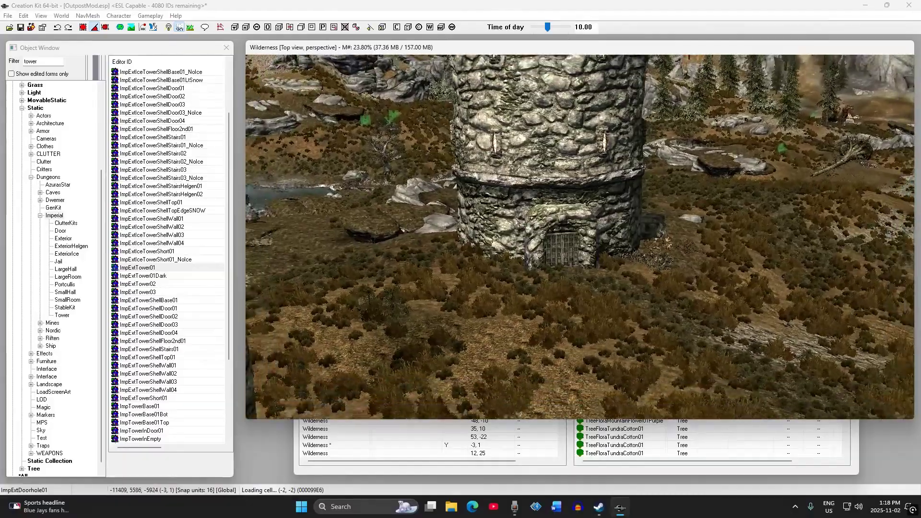
{"action": "scroll", "coordinate": [520, 225], "scroll_direction": "down", "scroll_amount": 8}
{"action": "scroll", "coordinate": [571, 257], "scroll_direction": "down", "scroll_amount": 8}
{"action": "scroll", "coordinate": [553, 223], "scroll_direction": "down", "scroll_amount": 6}
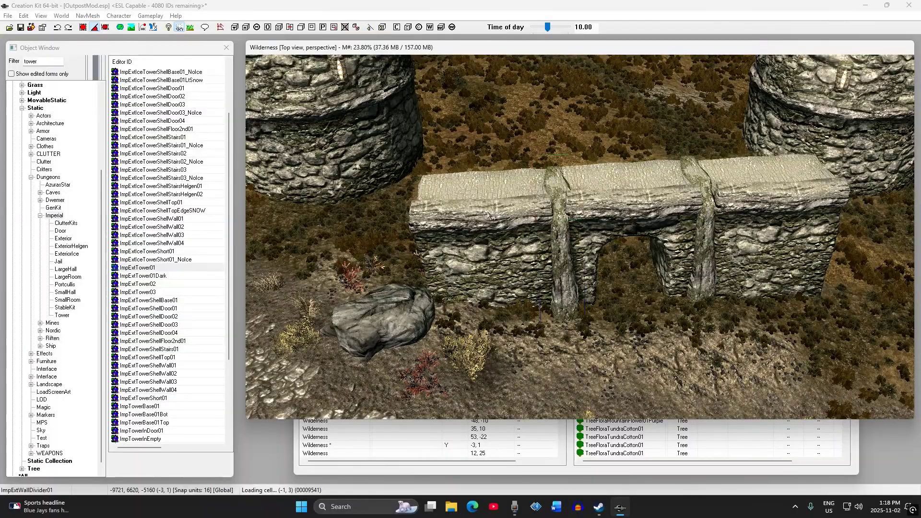
{"action": "scroll", "coordinate": [495, 208], "scroll_direction": "up", "scroll_amount": 3}
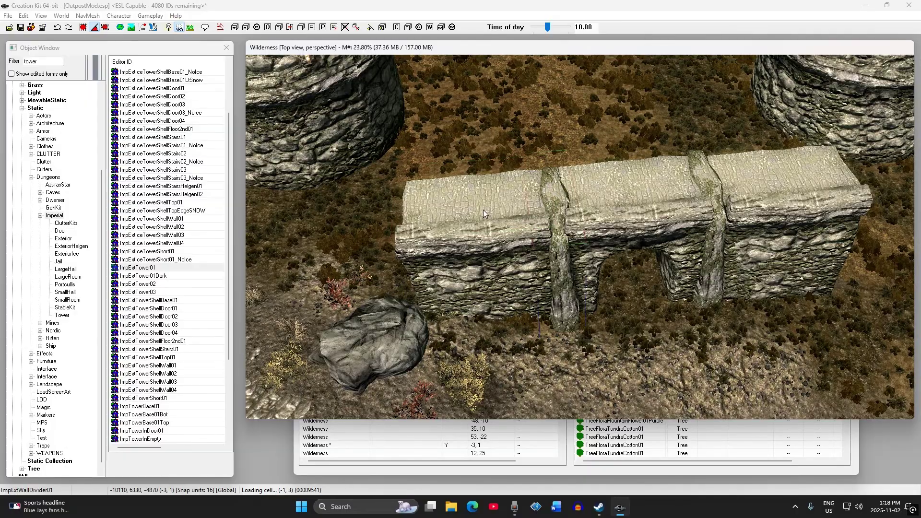
{"action": "left_click_drag", "start_coordinate": [496, 235], "coordinate": [349, 227]}
Move the whole gate wall back between the two front towers, with its left end meeting the left tower.
{"action": "scroll", "coordinate": [348, 226], "scroll_direction": "down", "scroll_amount": 3}
{"action": "middle_click_drag", "start_coordinate": [349, 227], "coordinate": [475, 246], "text": "shift"}
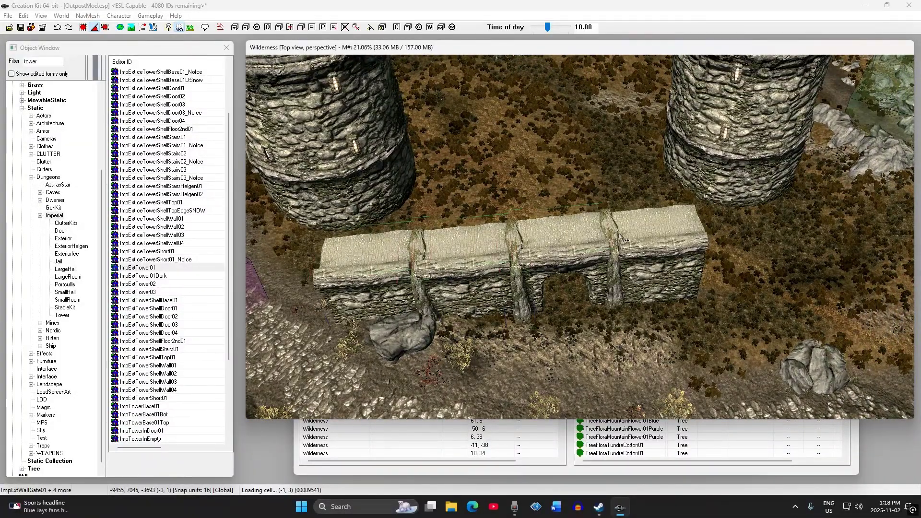
{"action": "left_click_drag", "start_coordinate": [557, 253], "coordinate": [522, 150]}
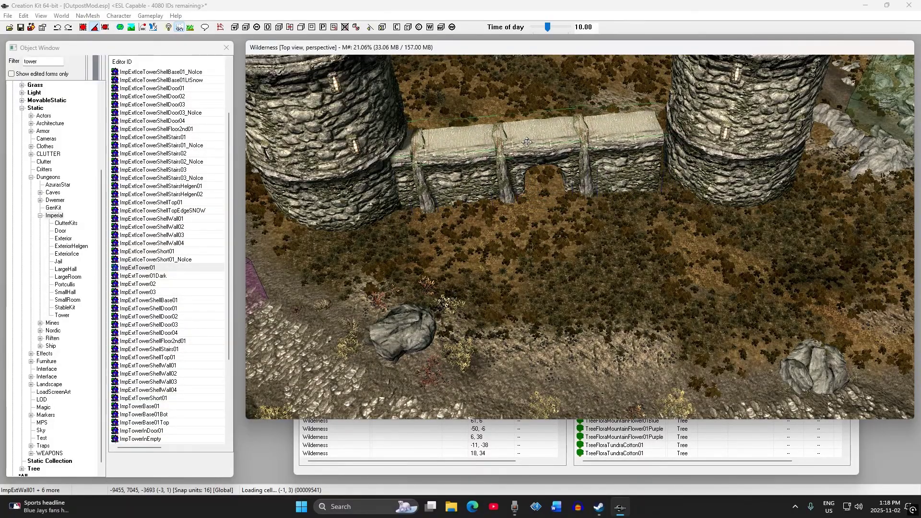
Duplicate the gate wall's right section with a divider and extend the wall into the right front tower.
{"action": "scroll", "coordinate": [527, 142], "scroll_direction": "down", "scroll_amount": 1}
{"action": "middle_click_drag", "start_coordinate": [527, 142], "coordinate": [501, 201]}
{"action": "scroll", "coordinate": [501, 201], "scroll_direction": "up", "scroll_amount": 2}
{"action": "scroll", "coordinate": [464, 241], "scroll_direction": "up", "scroll_amount": 1}
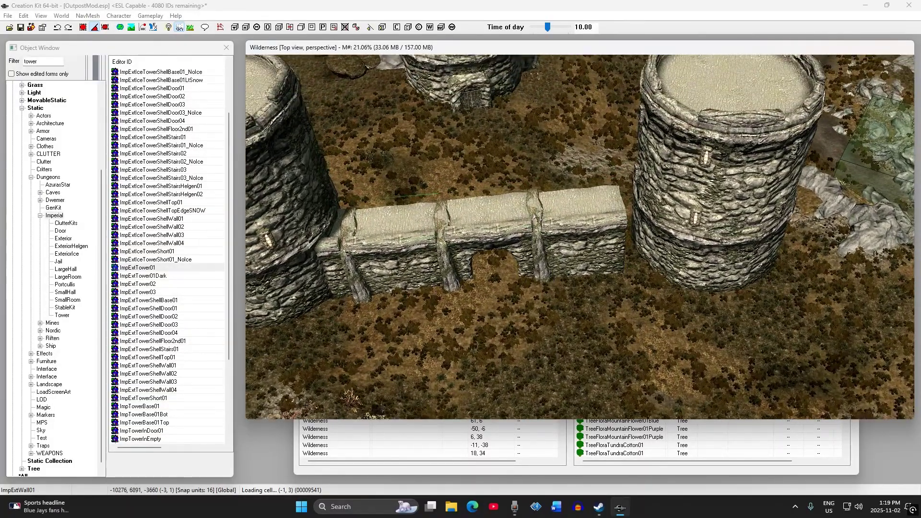
{"action": "scroll", "coordinate": [568, 233], "scroll_direction": "up", "scroll_amount": 3}
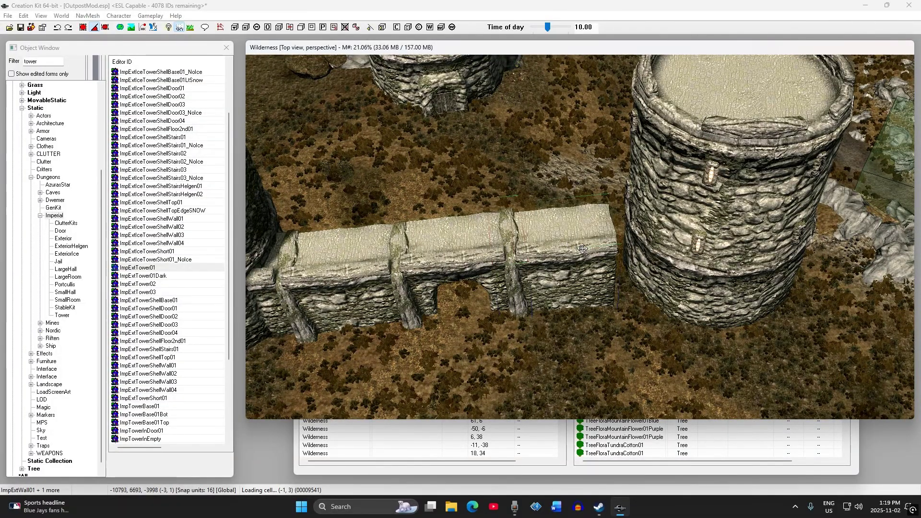
{"action": "left_click_drag", "start_coordinate": [541, 249], "coordinate": [652, 234]}
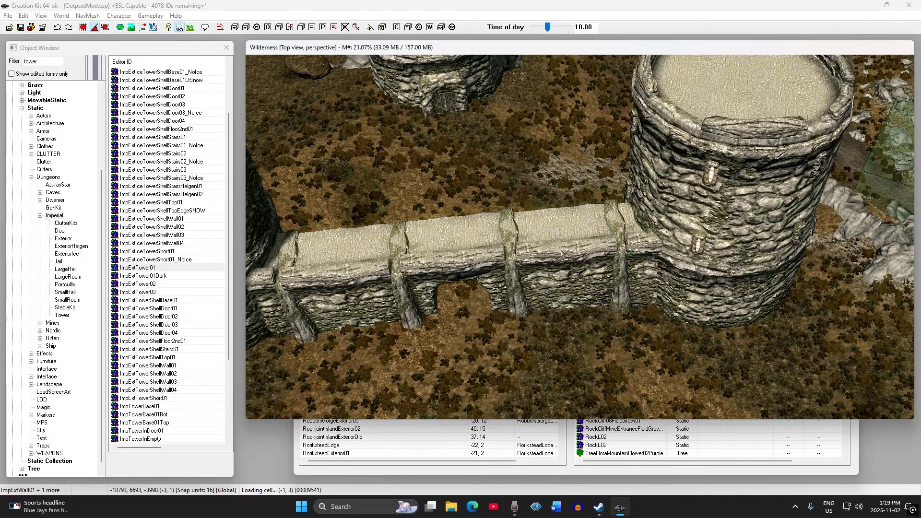
Duplicate two wall sections with their dividers, rotate them toward the rear tower and join them to the right front tower.
{"action": "key", "text": "ctrl+d"}
{"action": "left_click_drag", "start_coordinate": [562, 239], "coordinate": [415, 190]}
{"action": "middle_click_drag", "start_coordinate": [562, 239], "coordinate": [513, 247], "text": "shift"}
{"action": "right_click_drag", "start_coordinate": [514, 247], "coordinate": [551, 249]}
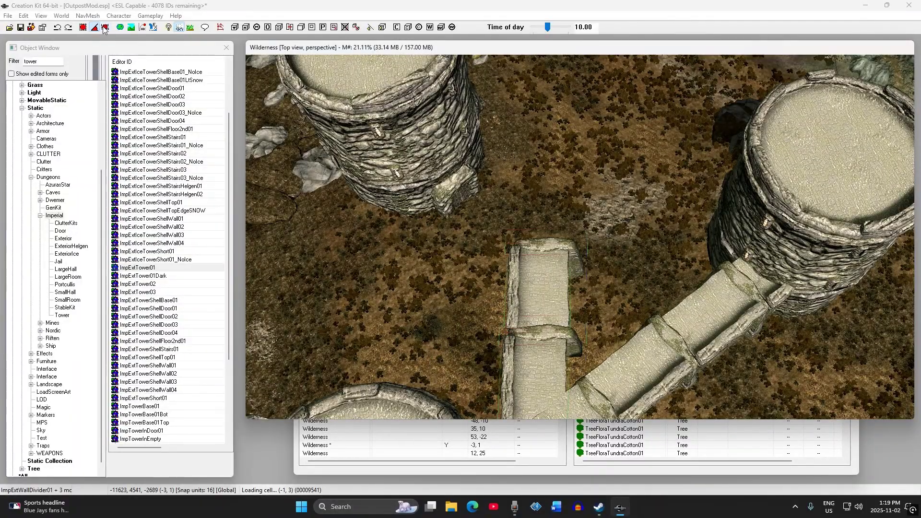
{"action": "right_click_drag", "start_coordinate": [541, 302], "coordinate": [540, 301]}
{"action": "left_click_drag", "start_coordinate": [541, 301], "coordinate": [662, 190]}
{"action": "middle_click_drag", "start_coordinate": [662, 190], "coordinate": [580, 271], "text": "shift"}
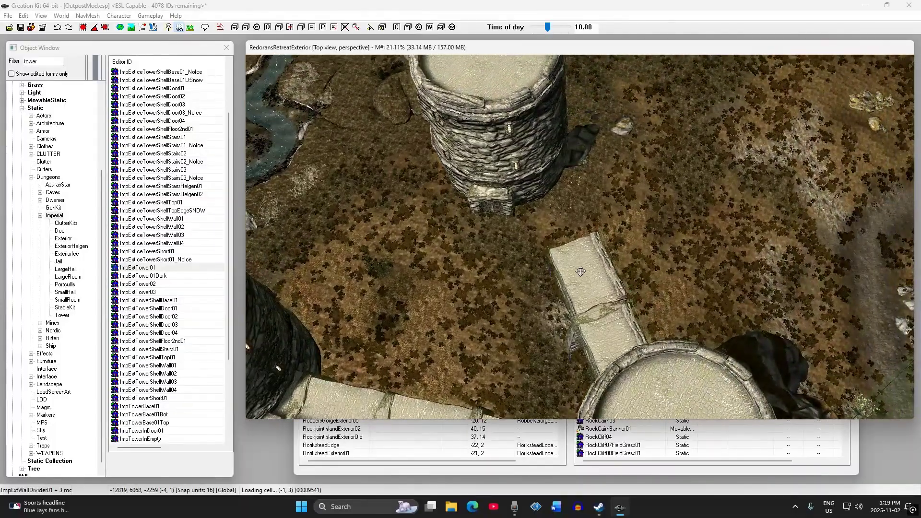
Duplicate the side wall's sections and dividers again to extend the wall up to the rear tower.
{"action": "left_click_drag", "start_coordinate": [593, 268], "coordinate": [556, 201]}
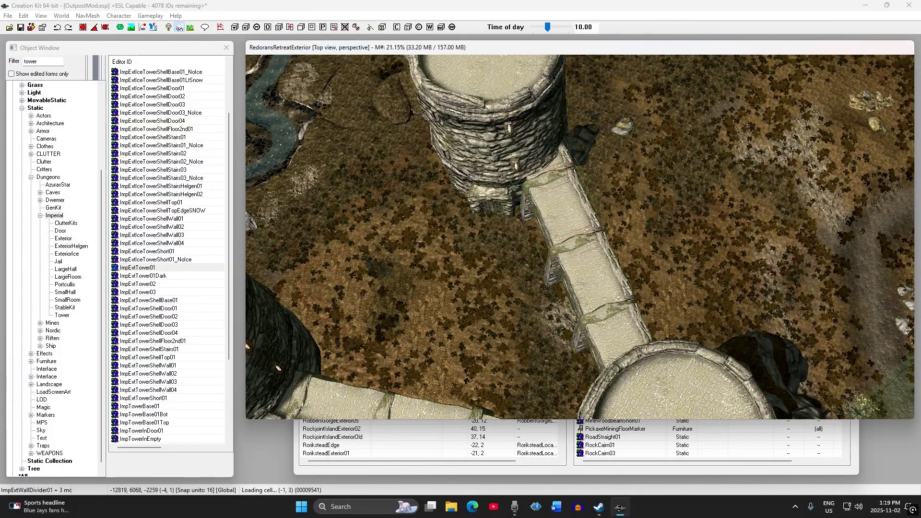
{"action": "middle_click_drag", "start_coordinate": [537, 137], "coordinate": [644, 235], "text": "shift"}
{"action": "key", "text": "Delete"}
{"action": "key", "text": "ctrl+z"}
{"action": "middle_click_drag", "start_coordinate": [597, 255], "coordinate": [653, 270], "text": "shift"}
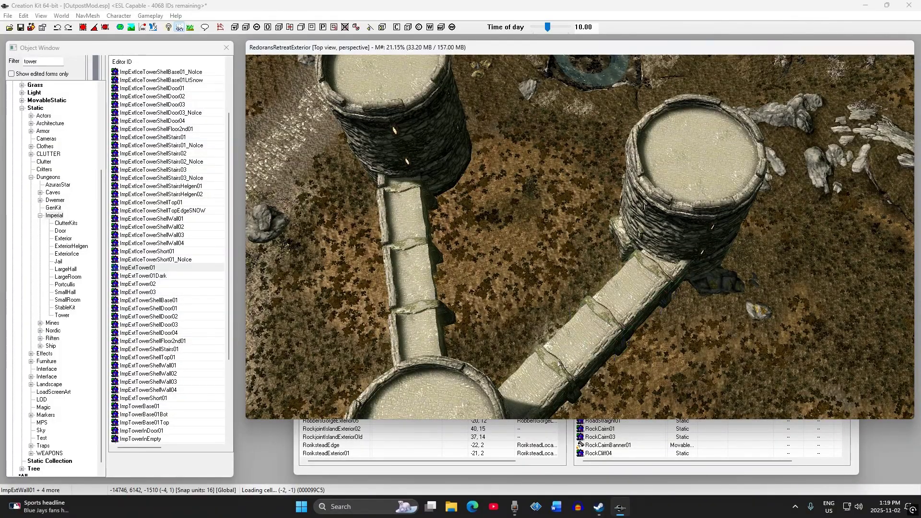
Duplicate the finished side wall, rotate it and place it between the rear tower and the left front tower.
{"action": "key", "text": "ctrl+d"}
{"action": "left_click_drag", "start_coordinate": [564, 371], "coordinate": [565, 245]}
{"action": "right_click_drag", "start_coordinate": [565, 246], "coordinate": [564, 246]}
{"action": "left_click_drag", "start_coordinate": [564, 245], "coordinate": [573, 192]}
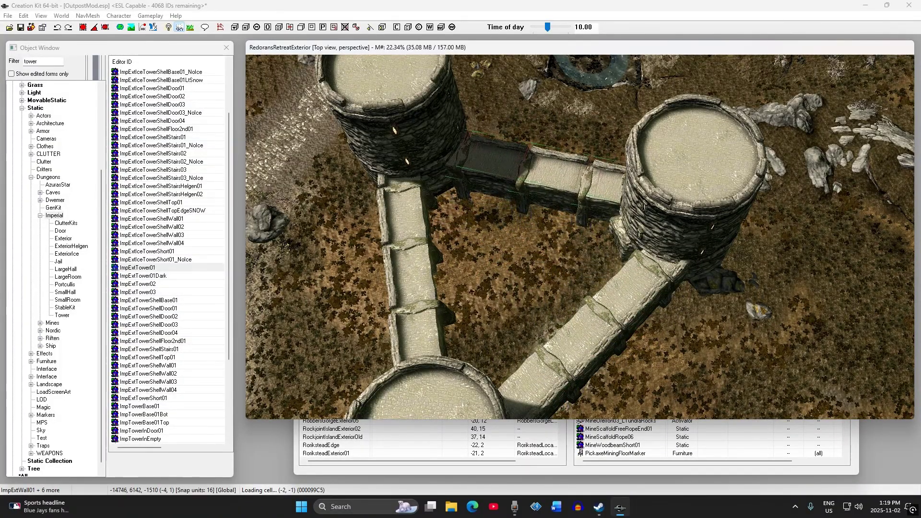
Inspect the gate wall, both side walls and their tower joints from above and from the front.
{"action": "middle_click_drag", "start_coordinate": [539, 172], "coordinate": [390, 133], "text": "shift"}
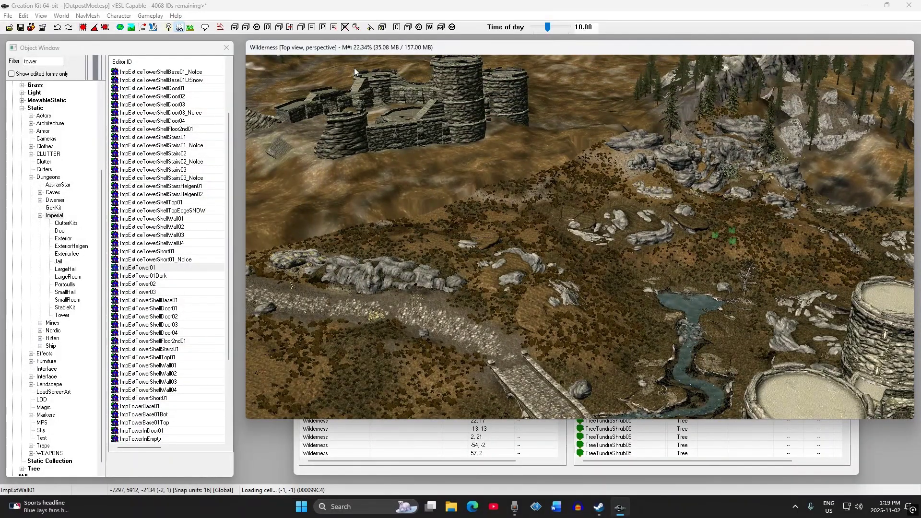
{"action": "middle_click_drag", "start_coordinate": [737, 303], "coordinate": [620, 215]}
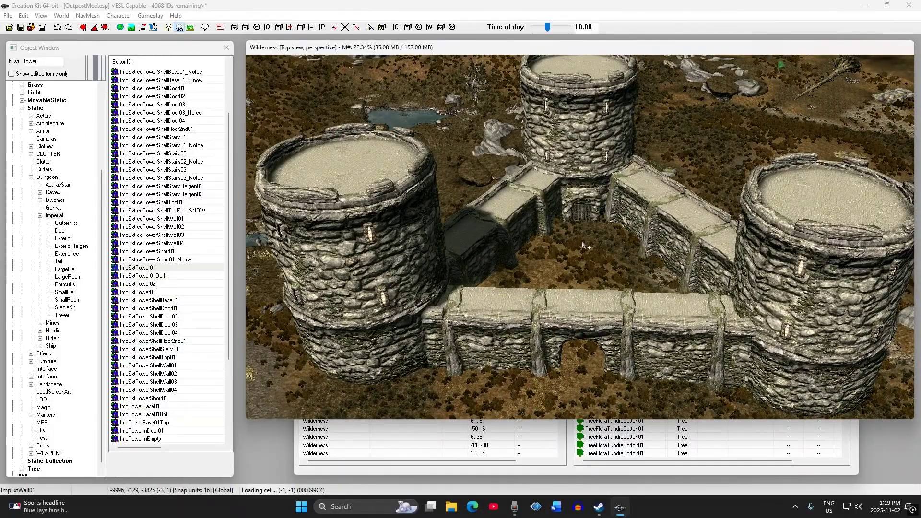
{"action": "middle_click_drag", "start_coordinate": [542, 247], "coordinate": [512, 217], "text": "shift"}
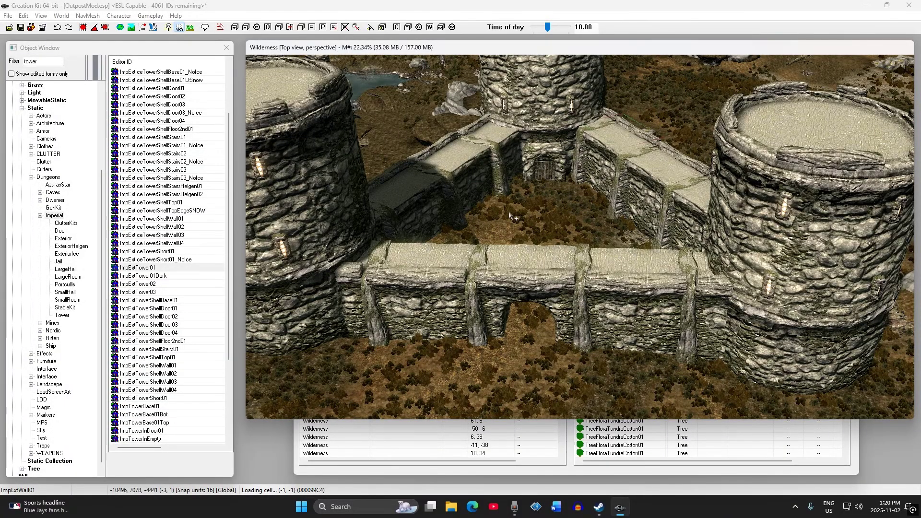
{"action": "mouse_move", "coordinate": [535, 274]}
{"action": "middle_mouse_down", "text": "shift"}
{"action": "mouse_move", "coordinate": [546, 256]}
{"action": "mouse_move", "coordinate": [531, 279]}
{"action": "middle_mouse_up", "text": "shift"}
{"action": "middle_click_drag", "start_coordinate": [465, 163], "coordinate": [524, 213], "text": "shift"}
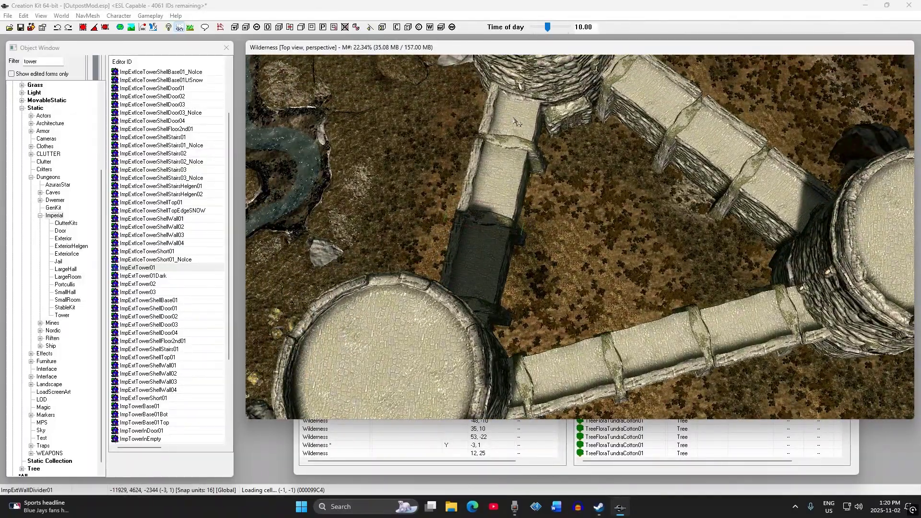
{"action": "middle_click_drag", "start_coordinate": [685, 138], "coordinate": [605, 181], "text": "shift"}
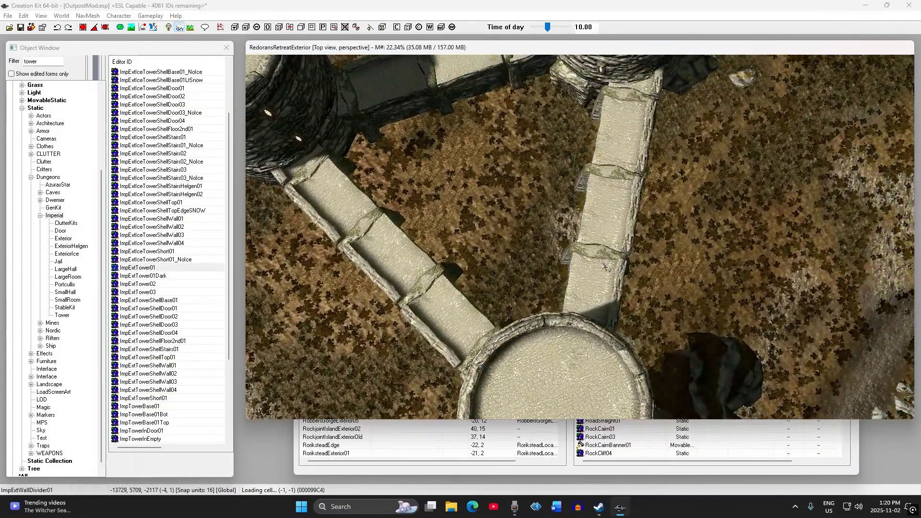
{"action": "middle_click_drag", "start_coordinate": [576, 213], "coordinate": [549, 235], "text": "shift"}
{"action": "scroll", "coordinate": [552, 218], "scroll_direction": "up", "scroll_amount": 5}
{"action": "middle_click_drag", "start_coordinate": [543, 202], "coordinate": [544, 234]}
Open the reference properties of an ImpExtWall01 section and close them without changes.
{"action": "left_click", "coordinate": [551, 178]}
{"action": "middle_click_drag", "start_coordinate": [550, 179], "coordinate": [541, 202], "text": "shift"}
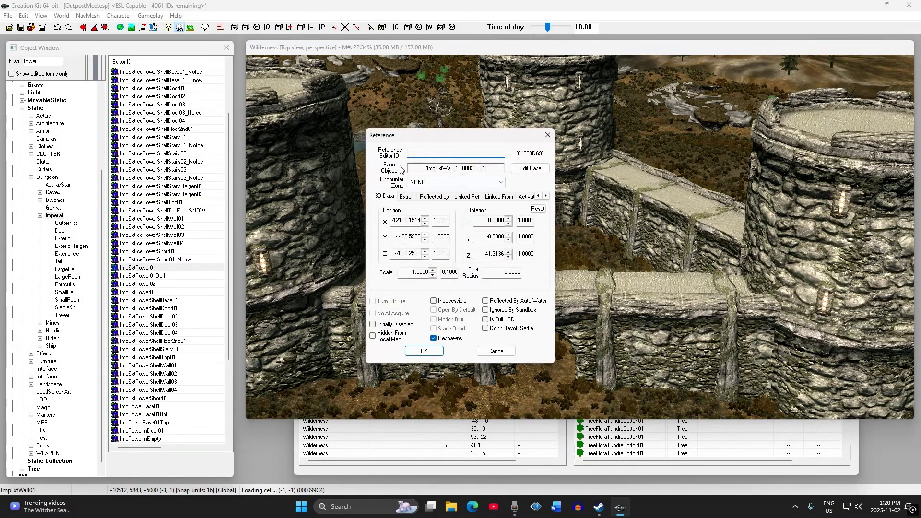
{"action": "left_click", "coordinate": [548, 135]}
{"action": "scroll", "coordinate": [491, 313], "scroll_direction": "up", "scroll_amount": 1}
{"action": "middle_click_drag", "start_coordinate": [491, 313], "coordinate": [551, 265], "text": "shift"}
Switch the cell list's world space from Tamriel to Interiors.
{"action": "left_click", "coordinate": [535, 471]}
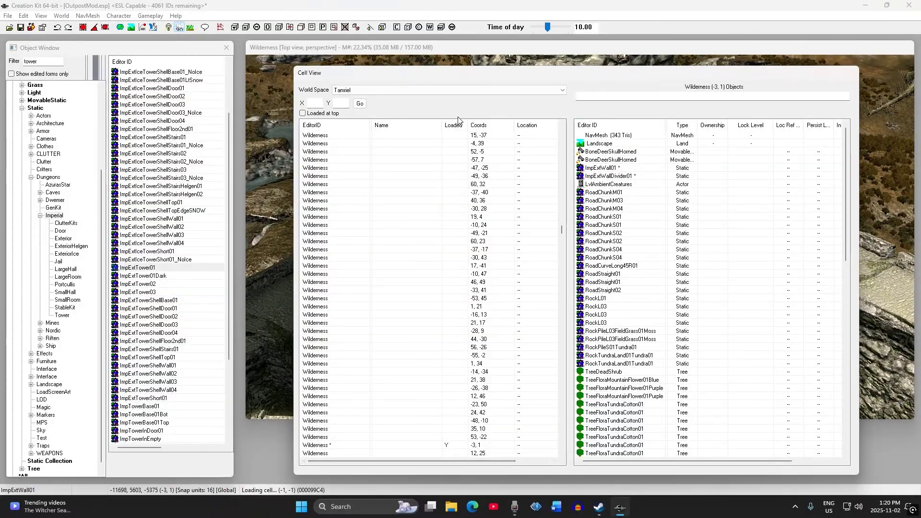
{"action": "left_click", "coordinate": [532, 93]}
{"action": "left_click_drag", "start_coordinate": [562, 197], "coordinate": [561, 148]}
{"action": "left_click", "coordinate": [369, 99]}
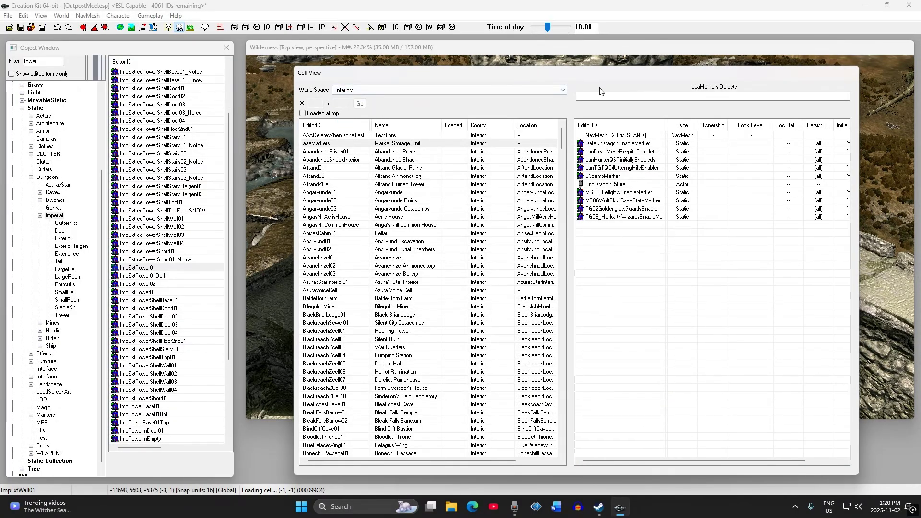
{"action": "left_click", "coordinate": [651, 53]}
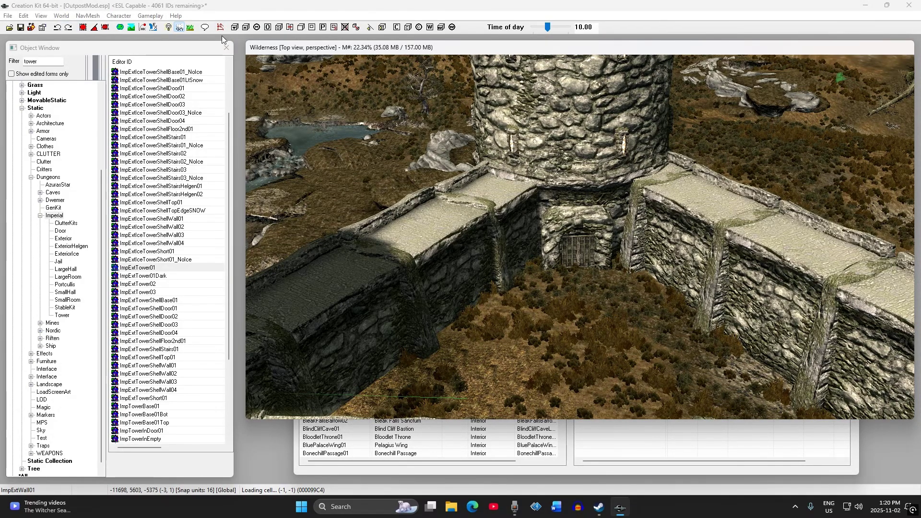
{"action": "scroll", "coordinate": [577, 295], "scroll_direction": "down", "scroll_amount": 4}
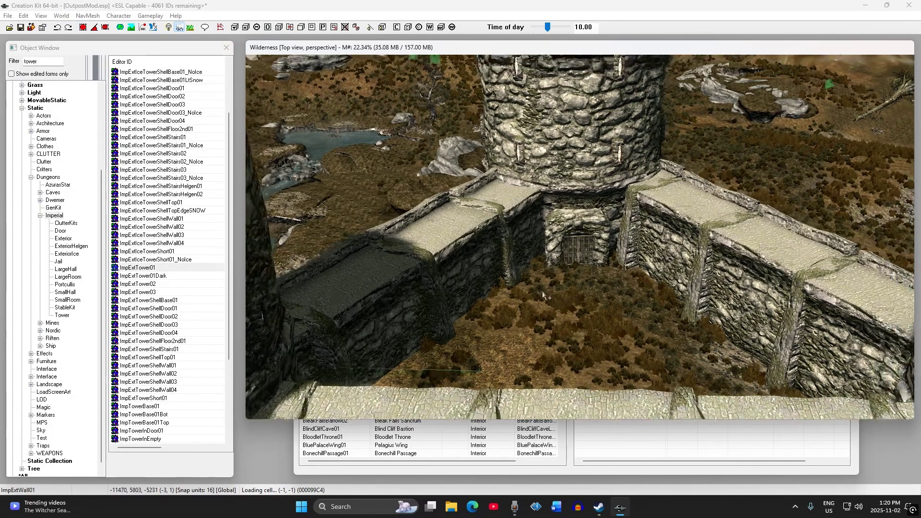
{"action": "mouse_move", "coordinate": [480, 240]}
{"action": "middle_mouse_down", "text": "shift"}
{"action": "mouse_move", "coordinate": [523, 265]}
{"action": "mouse_move", "coordinate": [481, 252]}
{"action": "mouse_move", "coordinate": [495, 231]}
{"action": "mouse_move", "coordinate": [487, 246]}
{"action": "middle_mouse_up", "text": "shift"}
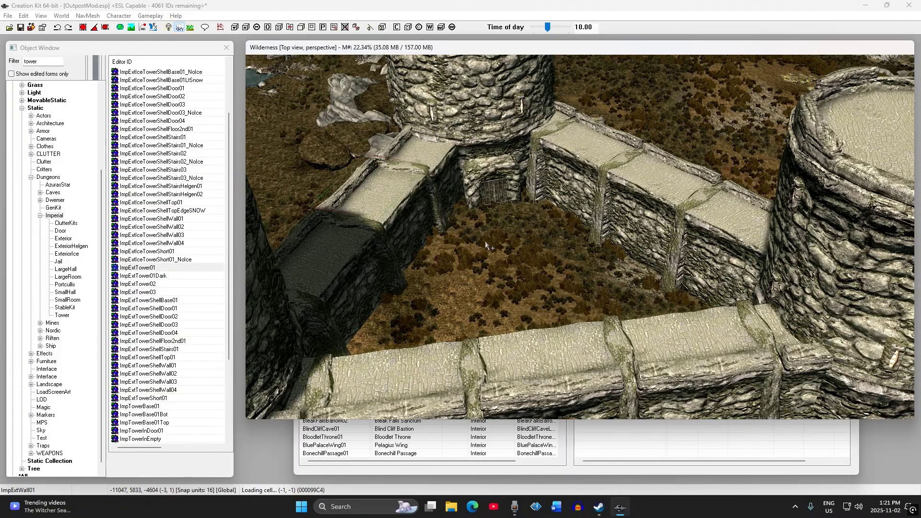
{"action": "middle_click_drag", "start_coordinate": [401, 209], "coordinate": [383, 191], "text": "shift"}
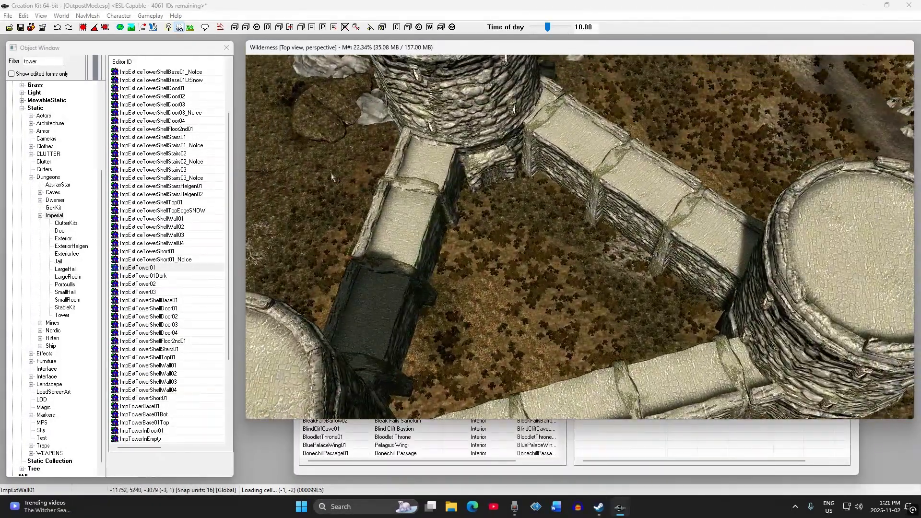
{"action": "middle_click_drag", "start_coordinate": [626, 362], "coordinate": [518, 257]}
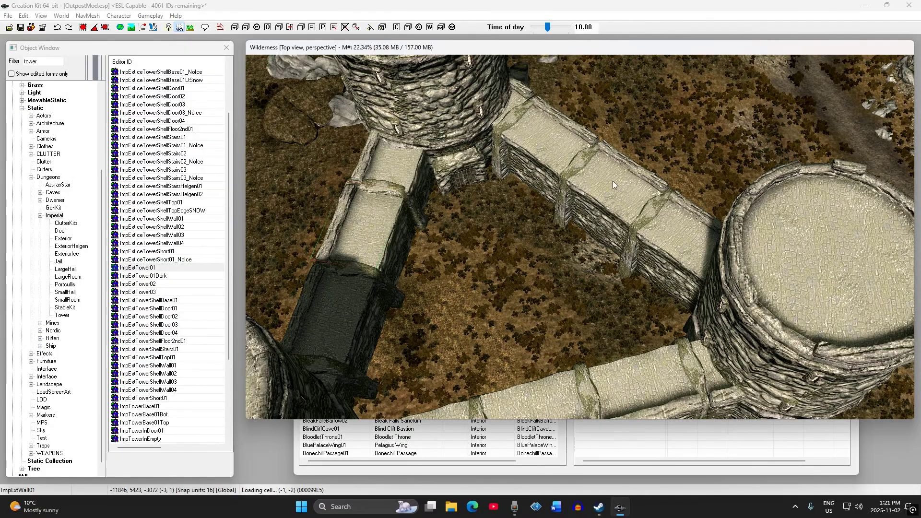
{"action": "middle_click_drag", "start_coordinate": [534, 300], "coordinate": [597, 254]}
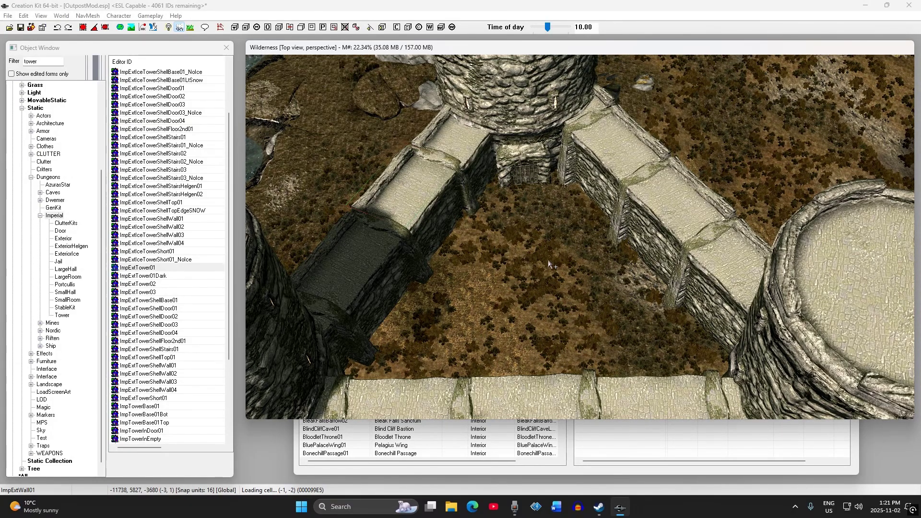
{"action": "mouse_move", "coordinate": [548, 265]}
{"action": "middle_mouse_down", "text": "shift"}
{"action": "mouse_move", "coordinate": [550, 273]}
{"action": "mouse_move", "coordinate": [552, 233]}
{"action": "mouse_move", "coordinate": [539, 257]}
{"action": "middle_mouse_up", "text": "shift"}
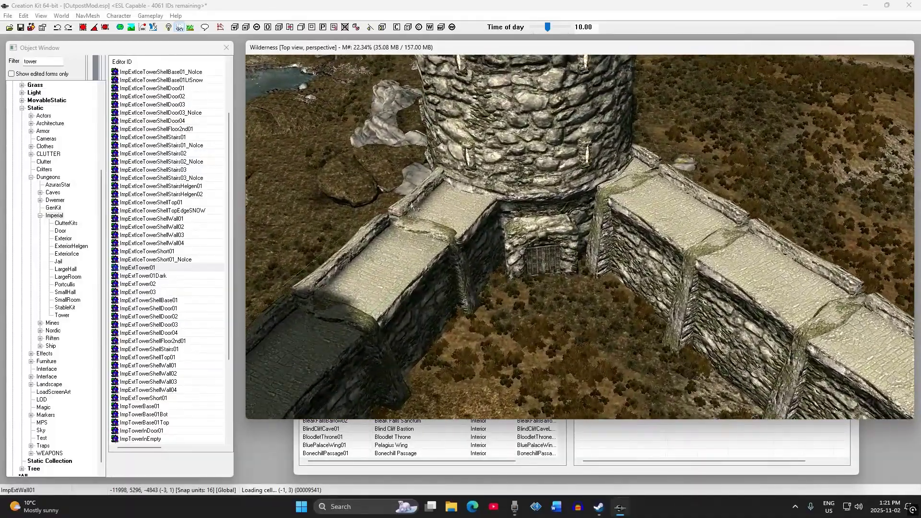
Switch the cell list's world space to Tamriel and back to Interiors.
{"action": "left_click", "coordinate": [454, 430]}
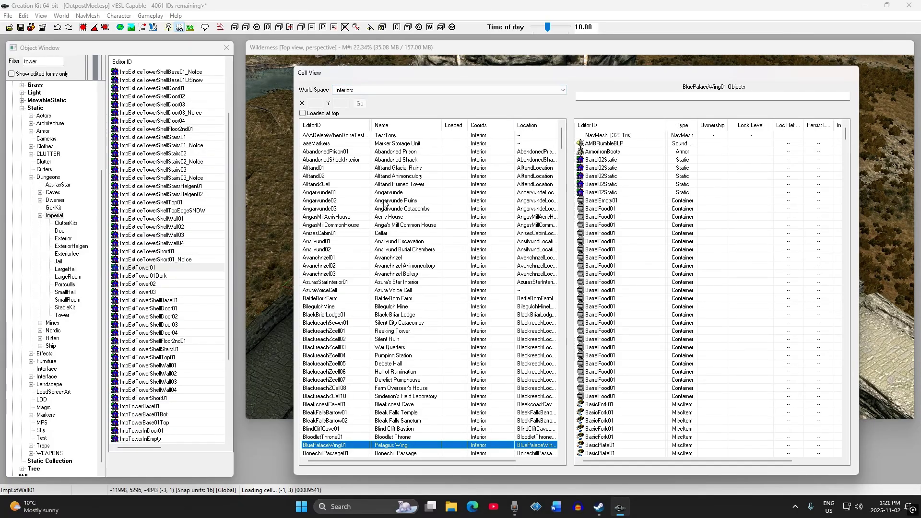
{"action": "left_click", "coordinate": [329, 143]}
{"action": "left_click", "coordinate": [436, 90]}
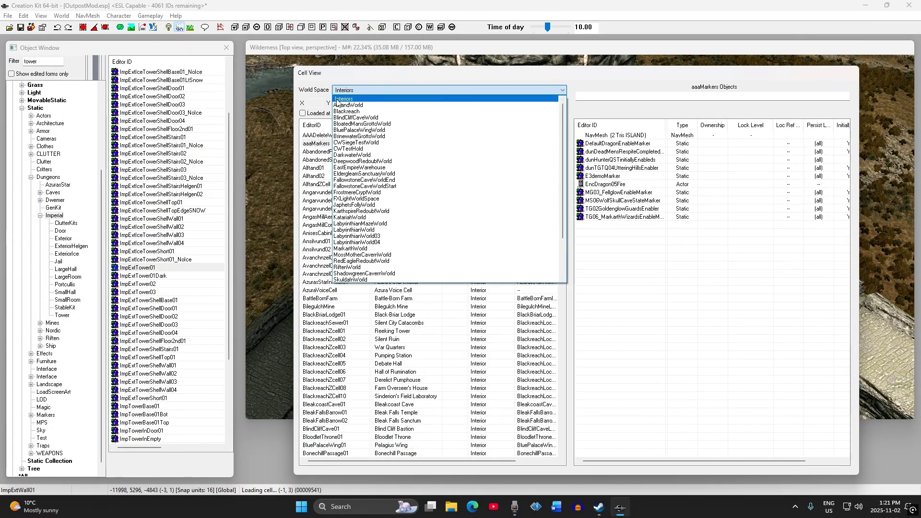
{"action": "scroll", "coordinate": [356, 250], "scroll_direction": "down", "scroll_amount": 3}
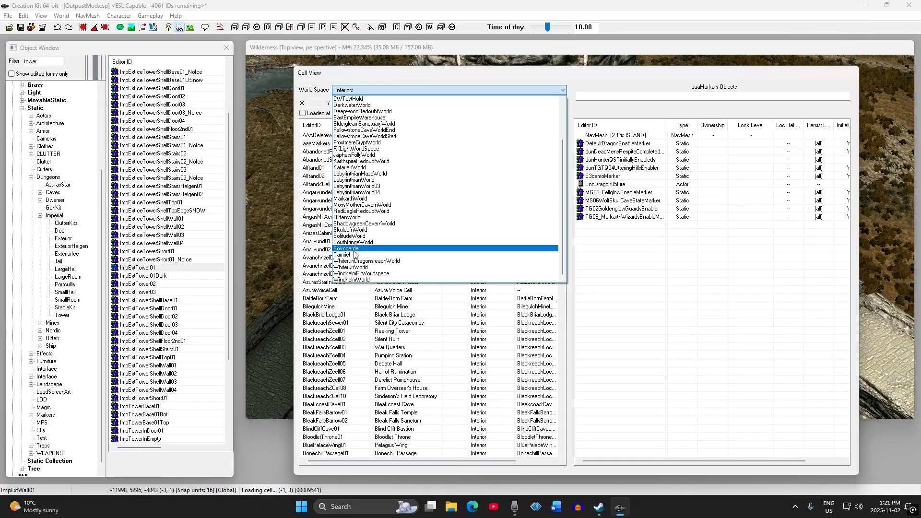
{"action": "left_click", "coordinate": [356, 255]}
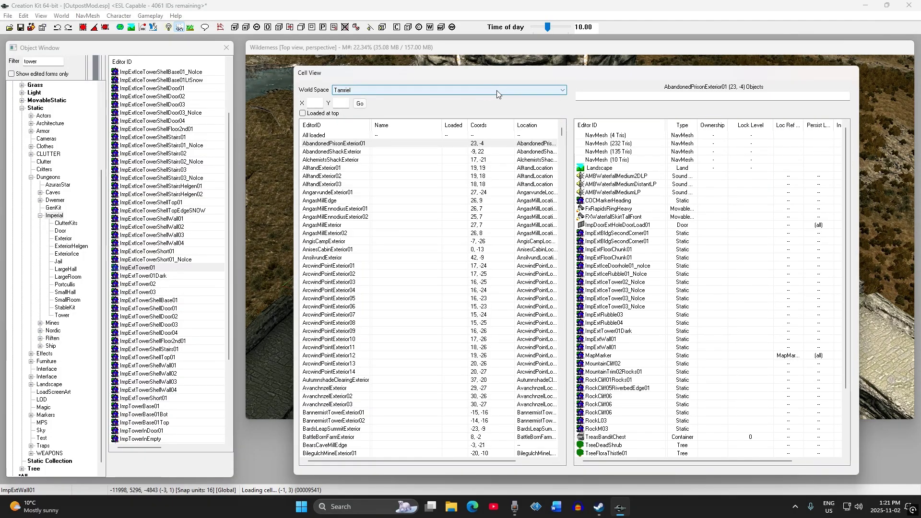
{"action": "left_click", "coordinate": [353, 94]}
{"action": "left_click_drag", "start_coordinate": [564, 210], "coordinate": [563, 137]}
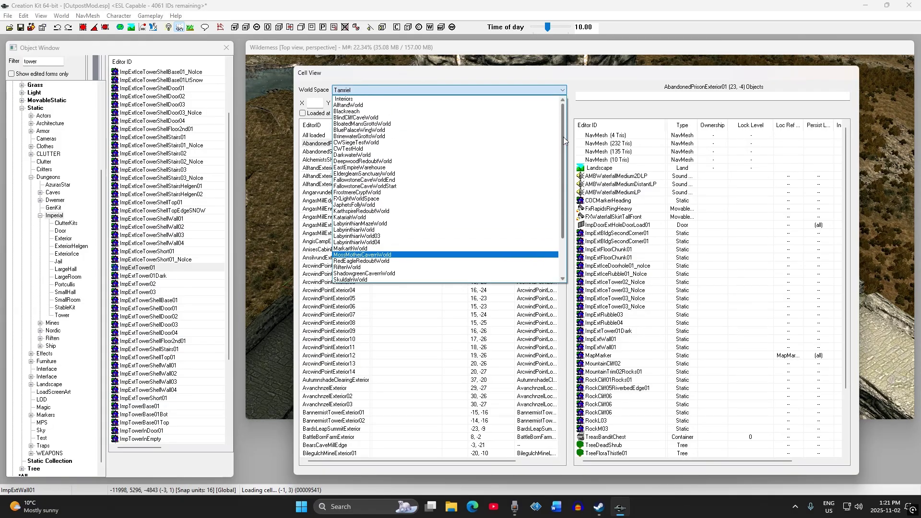
{"action": "left_click", "coordinate": [346, 99]}
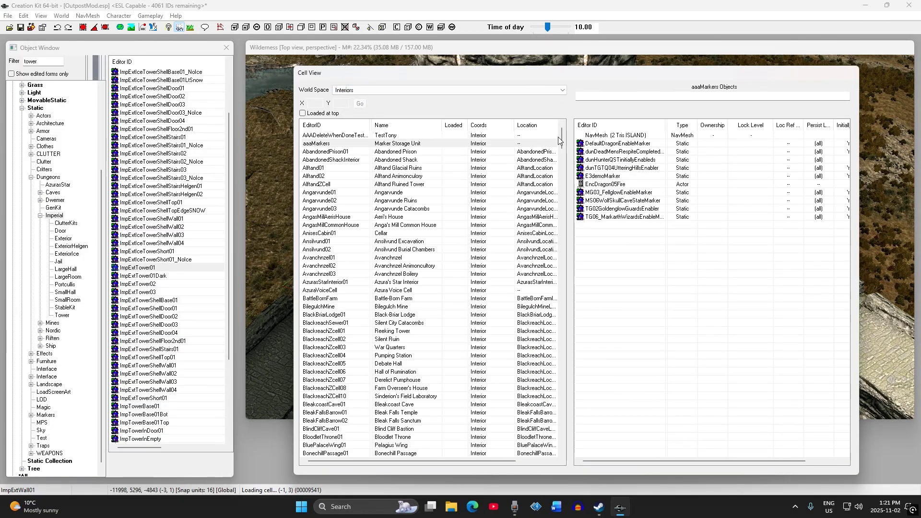
Browse the interior cells and load the aaaMarkers cell in the render window to view its contents.
{"action": "left_click_drag", "start_coordinate": [559, 140], "coordinate": [546, 212]}
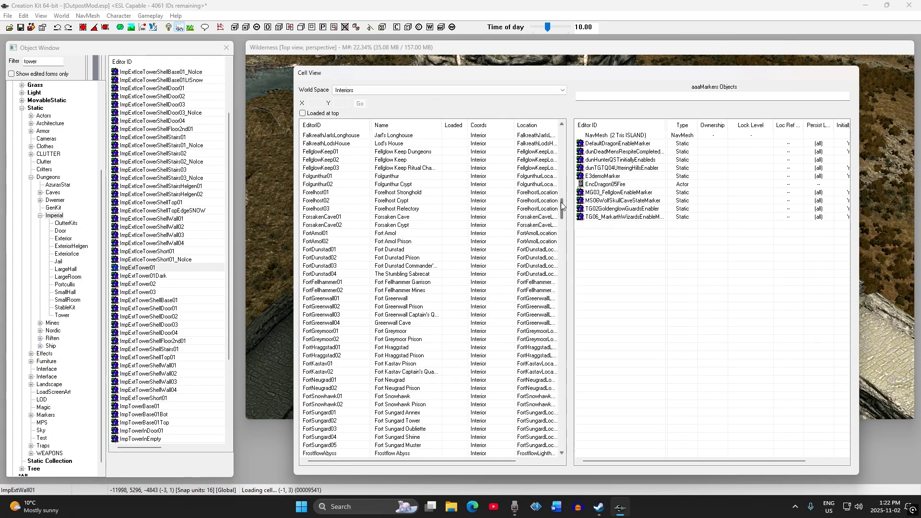
{"action": "left_click_drag", "start_coordinate": [561, 202], "coordinate": [561, 203]}
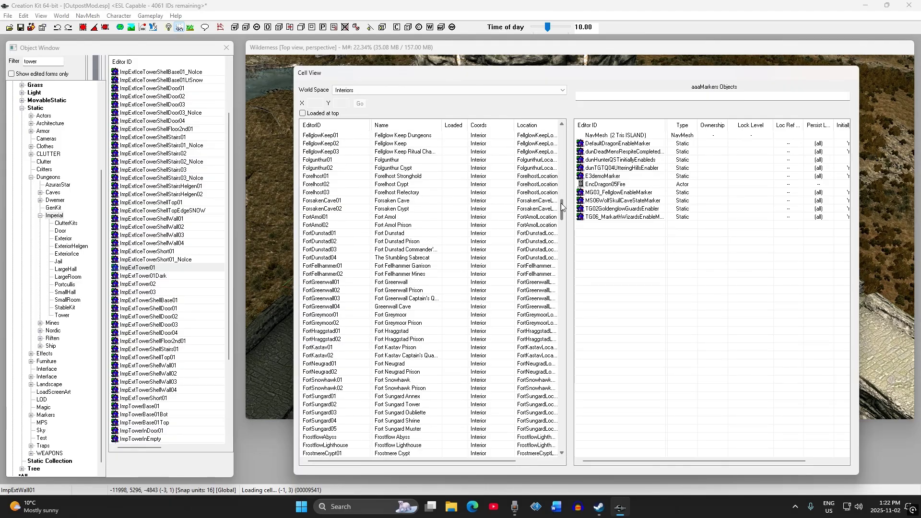
{"action": "left_click_drag", "start_coordinate": [561, 203], "coordinate": [560, 125]}
{"action": "left_click", "coordinate": [310, 144]}
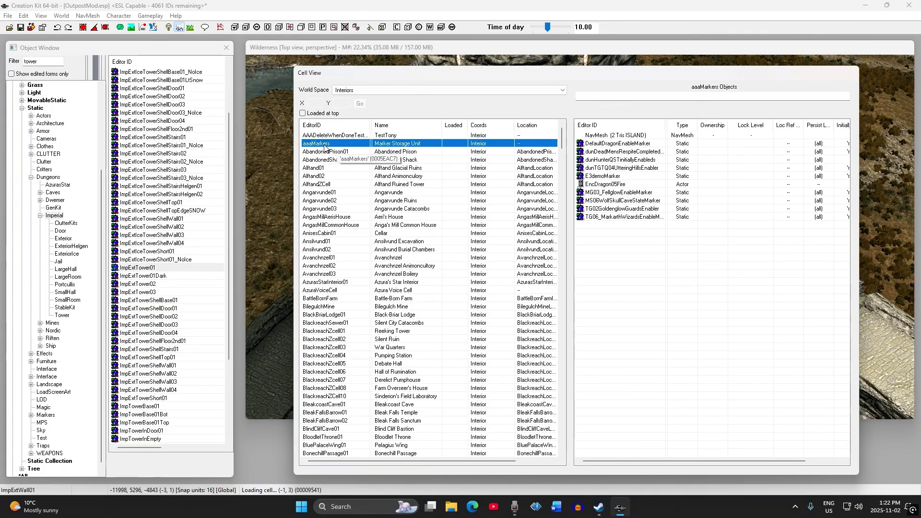
{"action": "double_click", "coordinate": [325, 145]}
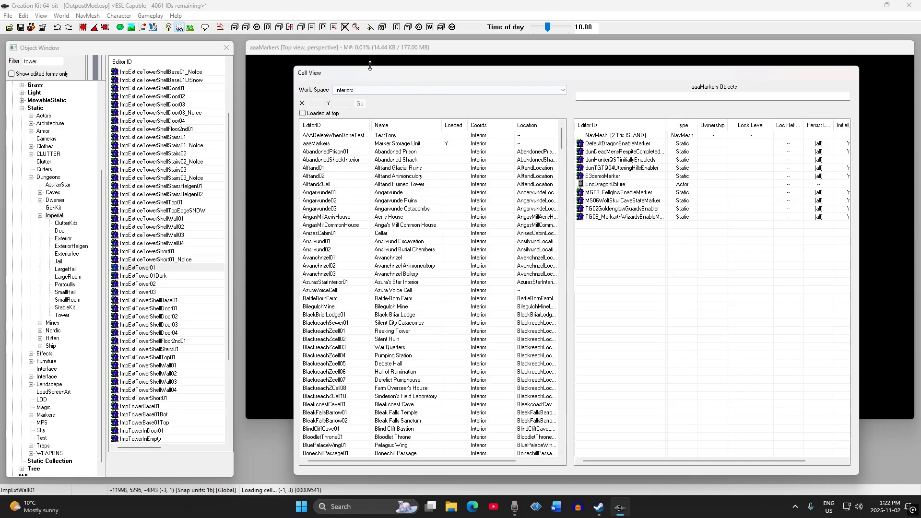
{"action": "left_click", "coordinate": [277, 54]}
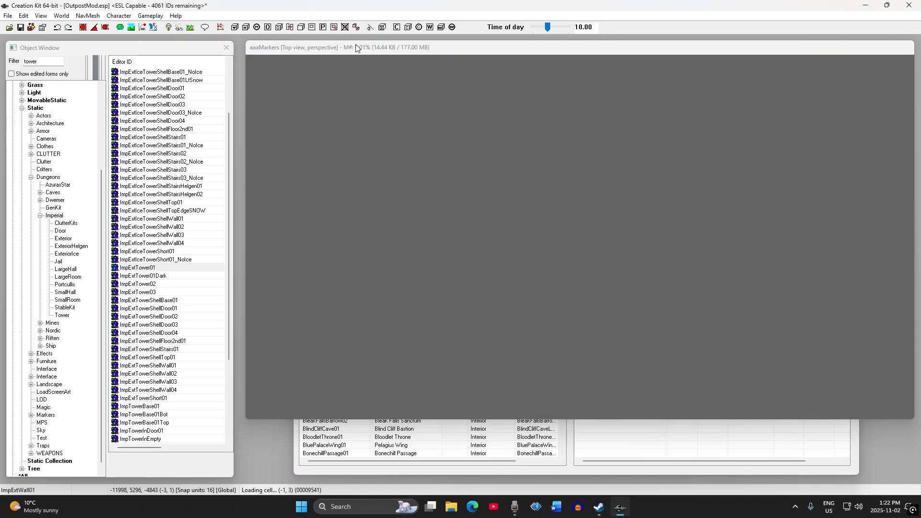
{"action": "left_click", "coordinate": [671, 468]}
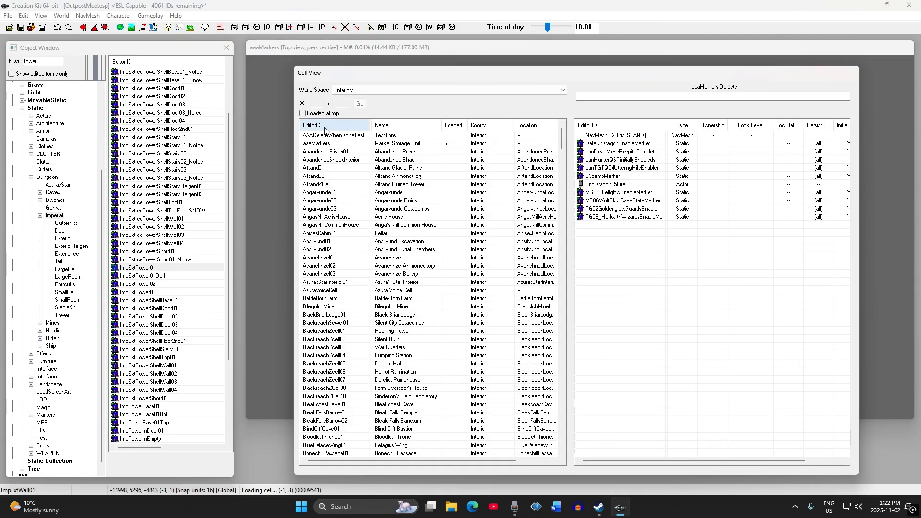
{"action": "scroll", "coordinate": [324, 278], "scroll_direction": "down", "scroll_amount": 2}
{"action": "scroll", "coordinate": [325, 277], "scroll_direction": "up", "scroll_amount": 1}
{"action": "left_click", "coordinate": [899, 212]}
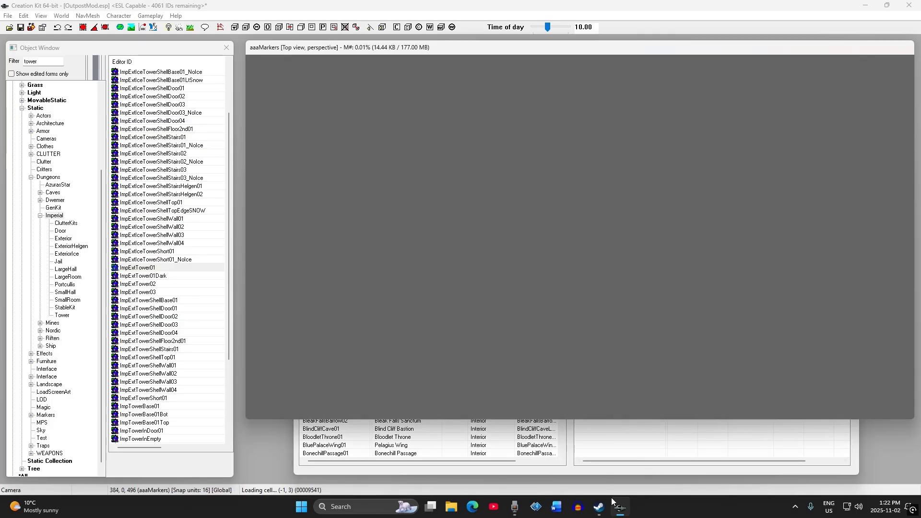
{"action": "mouse_move", "coordinate": [521, 507]}
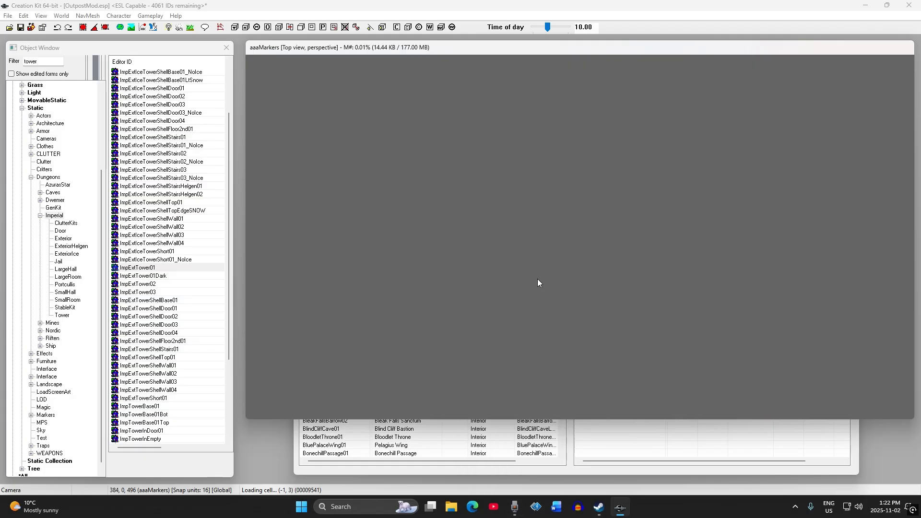
{"action": "left_click", "coordinate": [518, 440]}
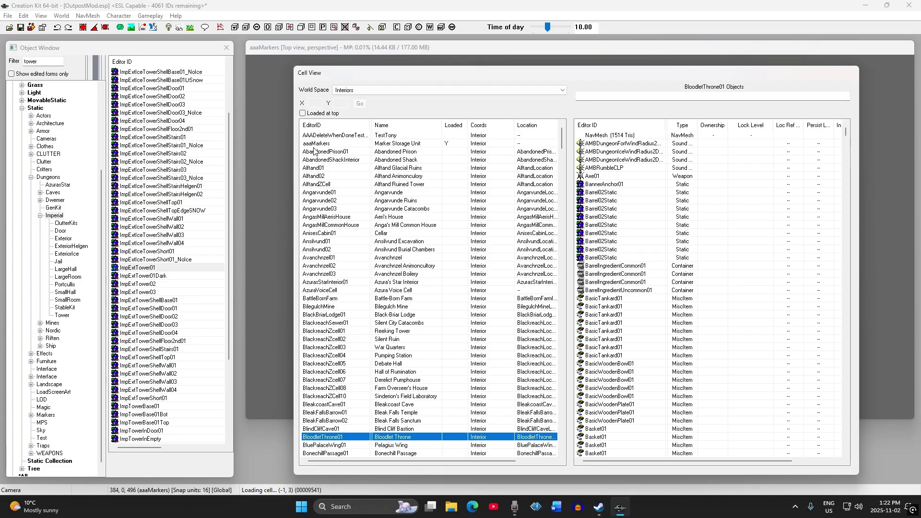
{"action": "left_click", "coordinate": [311, 144]}
{"action": "right_click", "coordinate": [313, 146]}
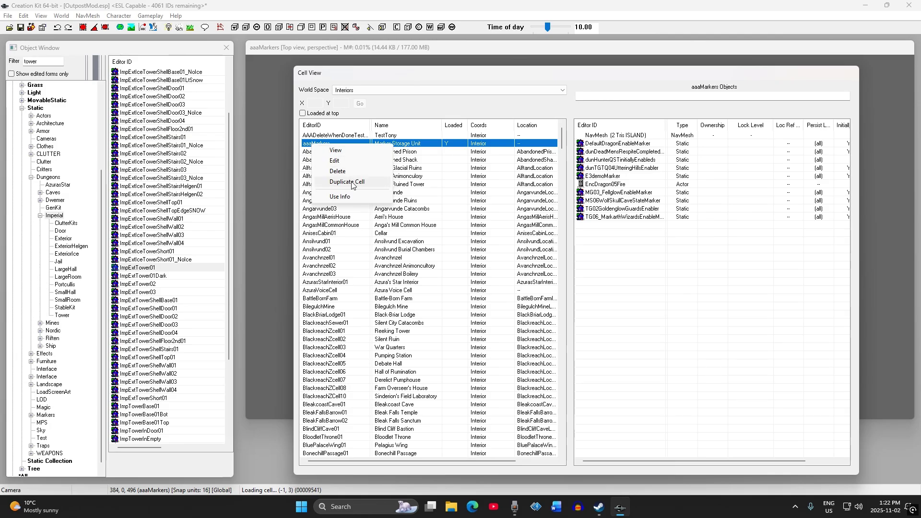
{"action": "left_click", "coordinate": [361, 265]}
Load the BattleBornFarm interior cell and examine its furnished room layout from outside.
{"action": "left_click", "coordinate": [319, 192]}
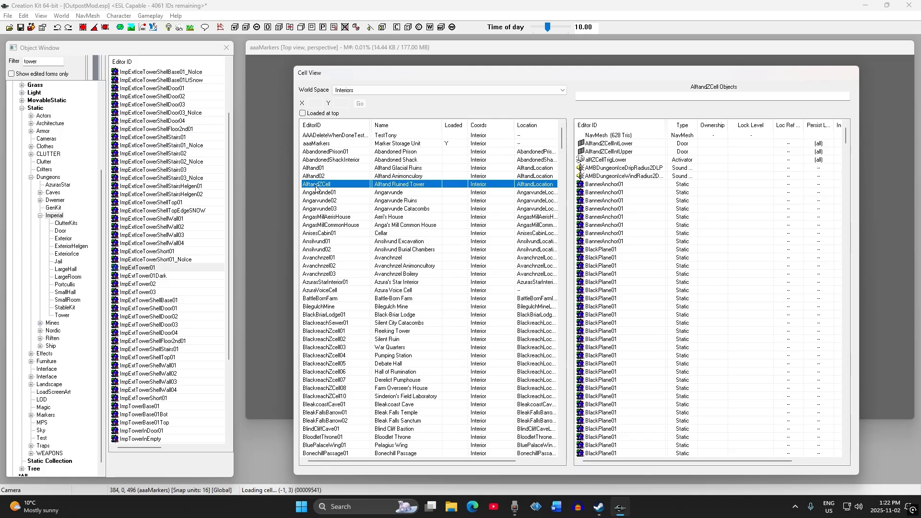
{"action": "double_click", "coordinate": [346, 301]}
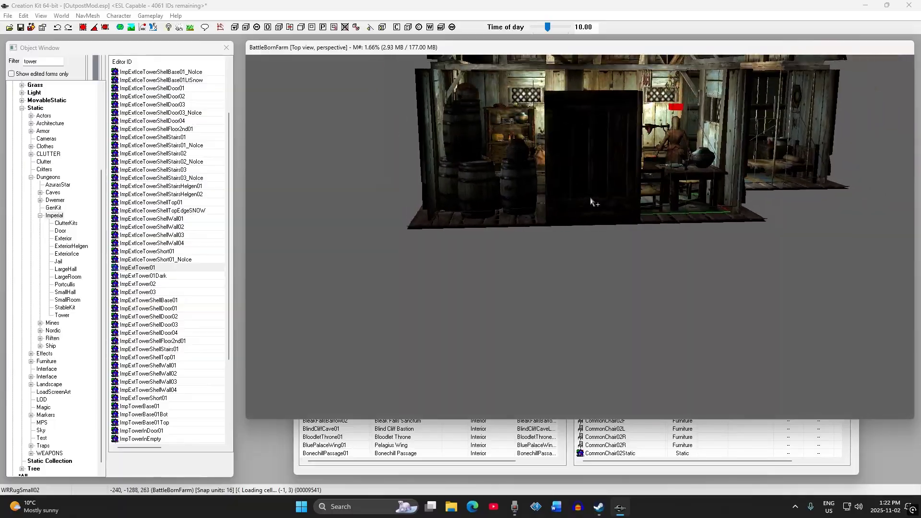
{"action": "key", "text": "a"}
{"action": "key", "text": "a"}
{"action": "middle_click_drag", "start_coordinate": [590, 201], "coordinate": [406, 284], "text": "shift"}
{"action": "key", "text": "a"}
{"action": "key", "text": "a"}
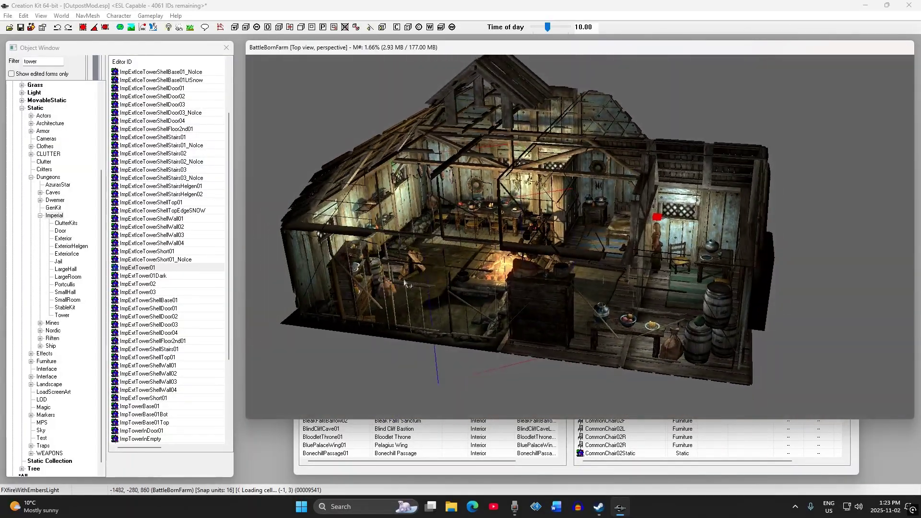
Duplicate the aaaMarkers interior cell.
{"action": "left_click", "coordinate": [649, 436]}
{"action": "left_click", "coordinate": [316, 143]}
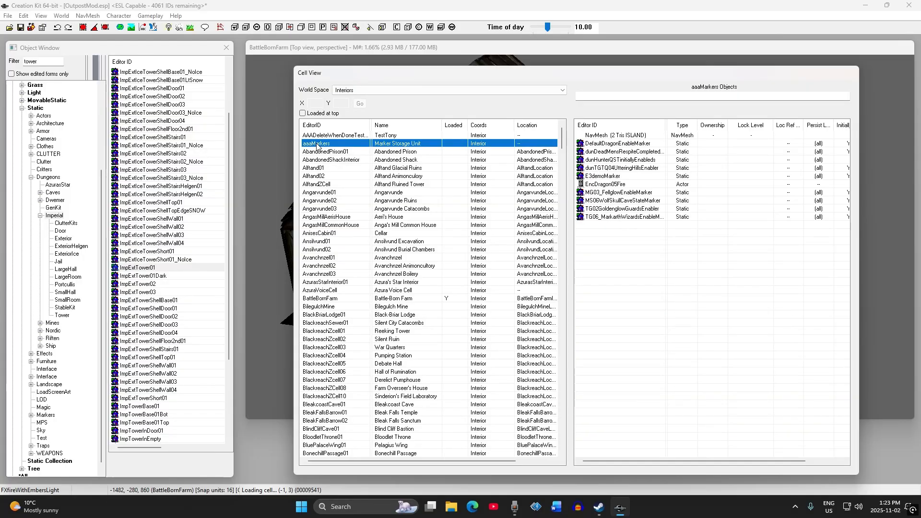
{"action": "right_click", "coordinate": [317, 145]}
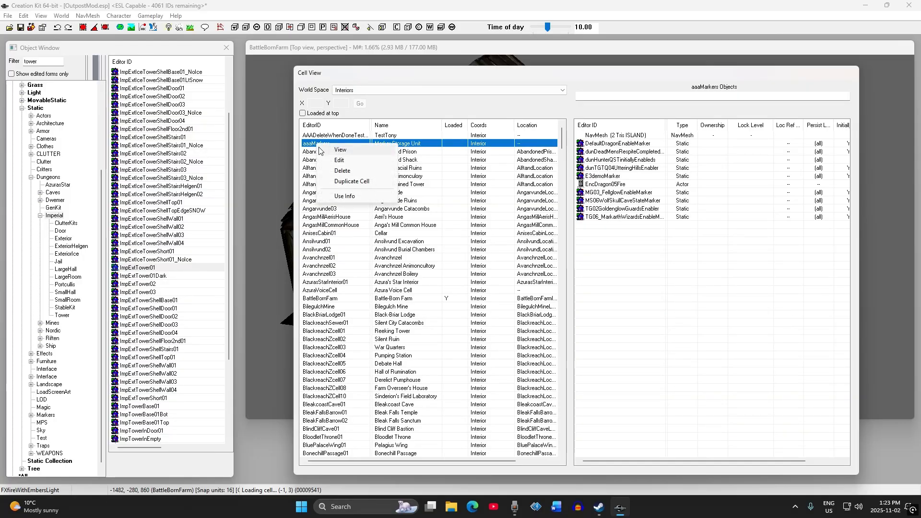
{"action": "left_click", "coordinate": [345, 181]}
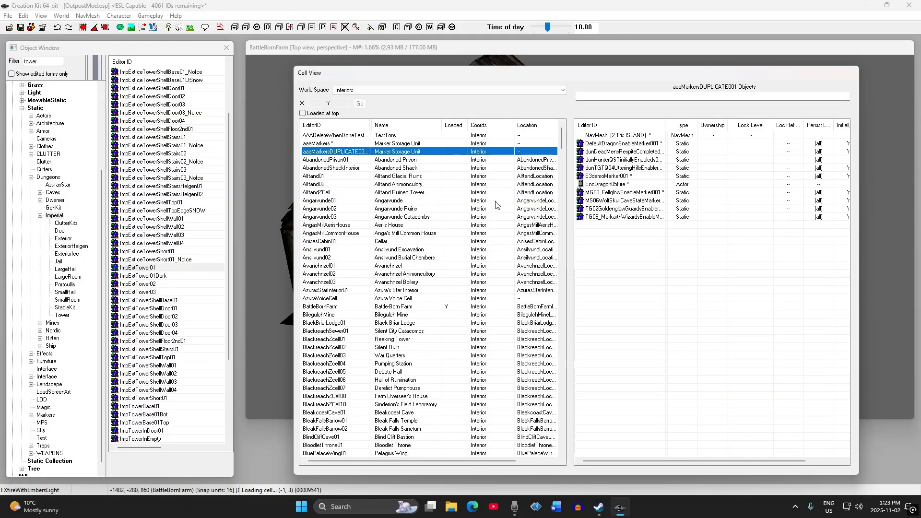
Widen the cell list's EditorID column and load the duplicated aaaMarkers cell in the render window.
{"action": "left_click_drag", "start_coordinate": [370, 125], "coordinate": [398, 127]}
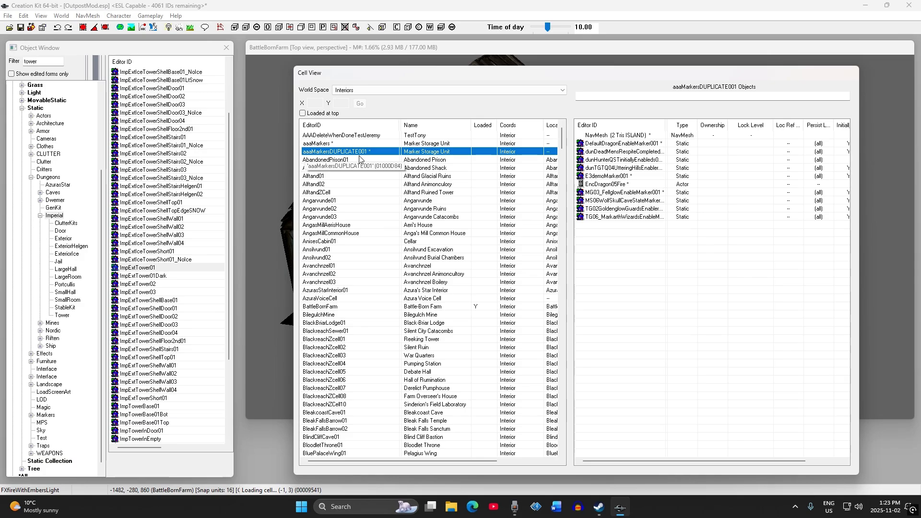
{"action": "left_click", "coordinate": [334, 145]}
{"action": "left_click", "coordinate": [340, 154]}
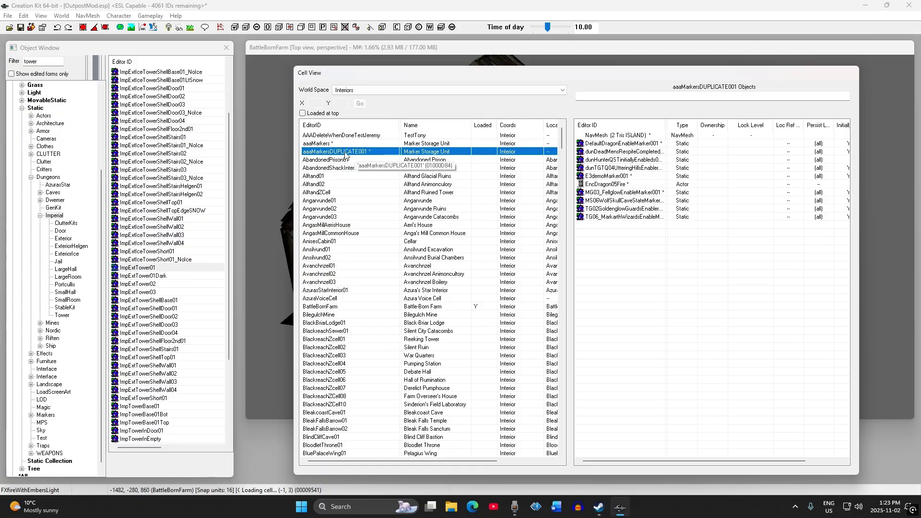
{"action": "double_click", "coordinate": [330, 151]}
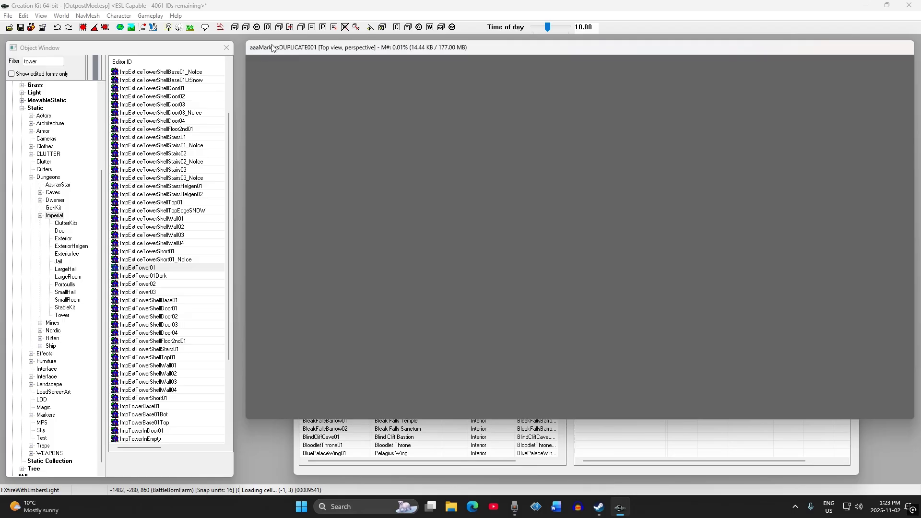
{"action": "mouse_move", "coordinate": [281, 47]}
{"action": "left_mouse_down"}
{"action": "mouse_move", "coordinate": [290, 48]}
{"action": "mouse_move", "coordinate": [278, 46]}
{"action": "left_mouse_up"}
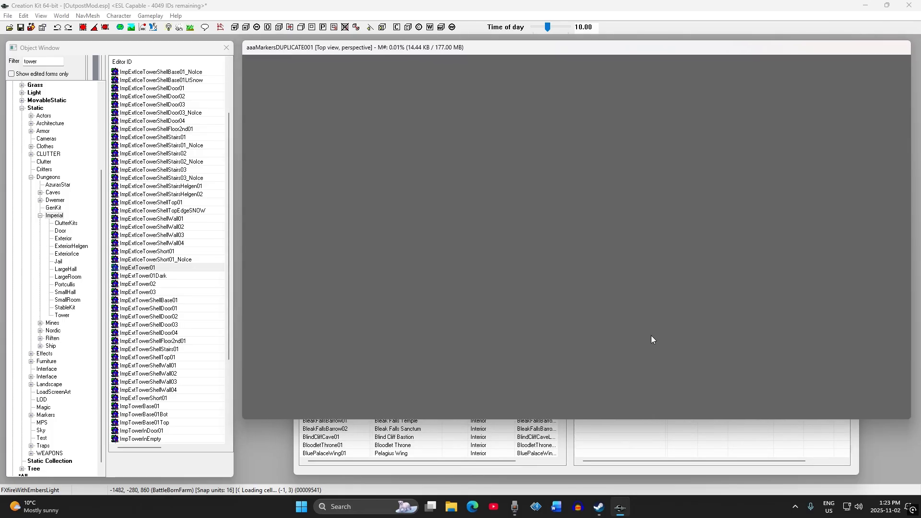
Delete all marker references, the dragon actor and the navmesh from the duplicated aaaMarkers cell.
{"action": "left_click", "coordinate": [633, 444]}
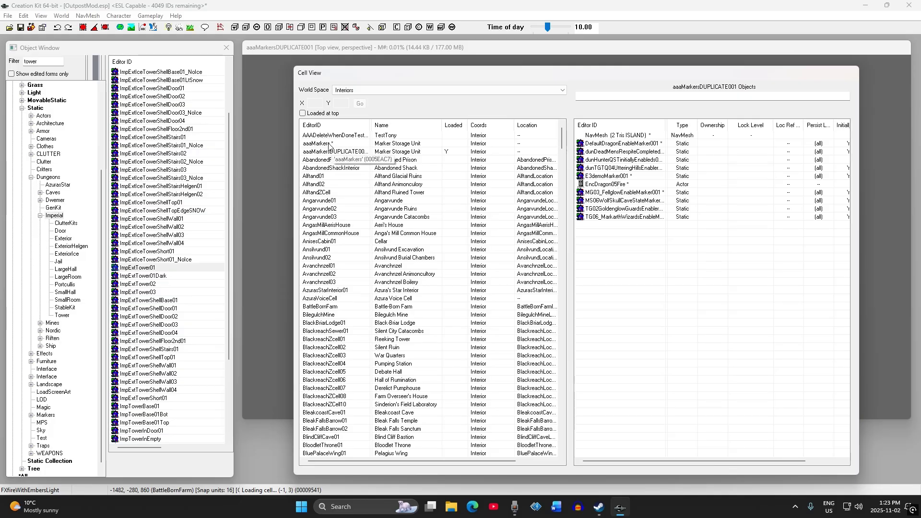
{"action": "left_click", "coordinate": [611, 142]}
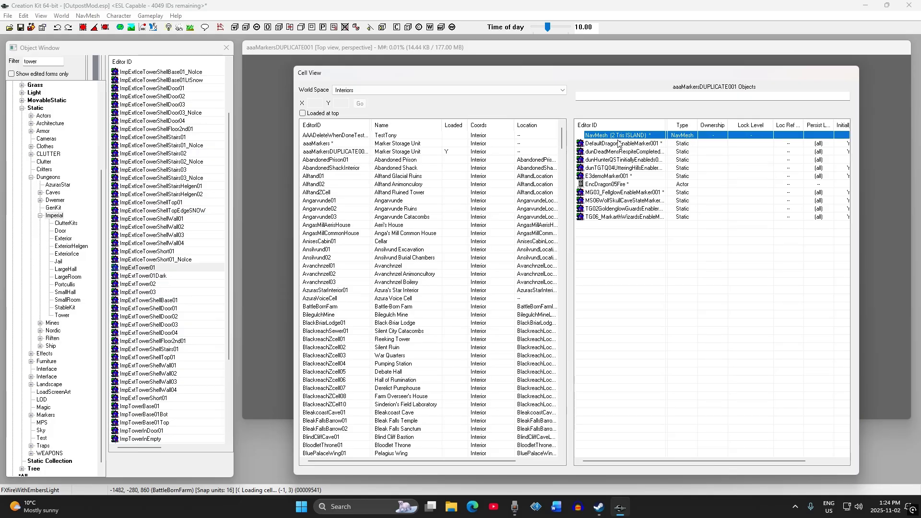
{"action": "left_click_drag", "start_coordinate": [609, 231], "coordinate": [611, 147]}
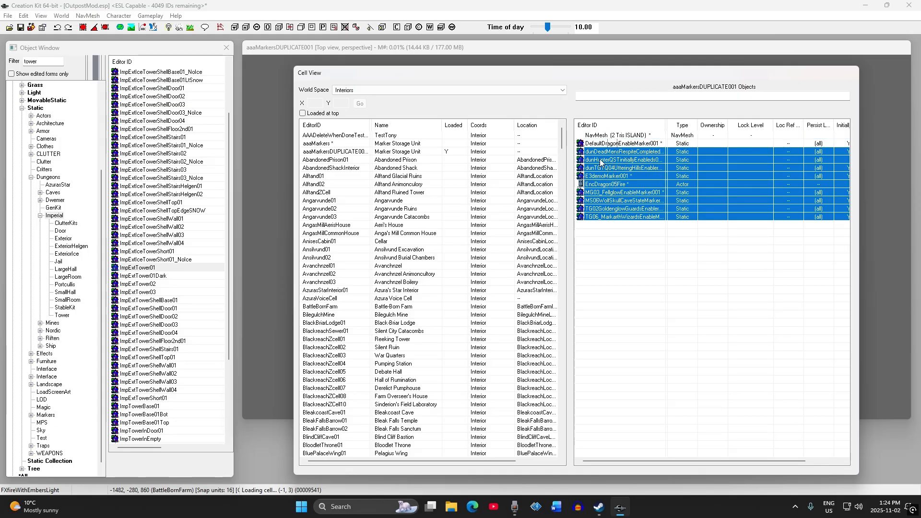
{"action": "key", "text": "Delete"}
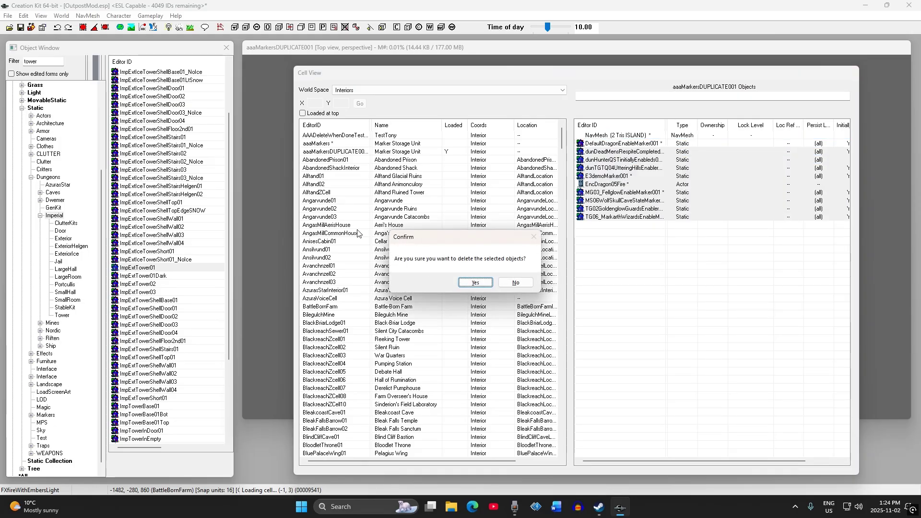
{"action": "left_click", "coordinate": [465, 283]}
{"action": "left_click", "coordinate": [624, 144]}
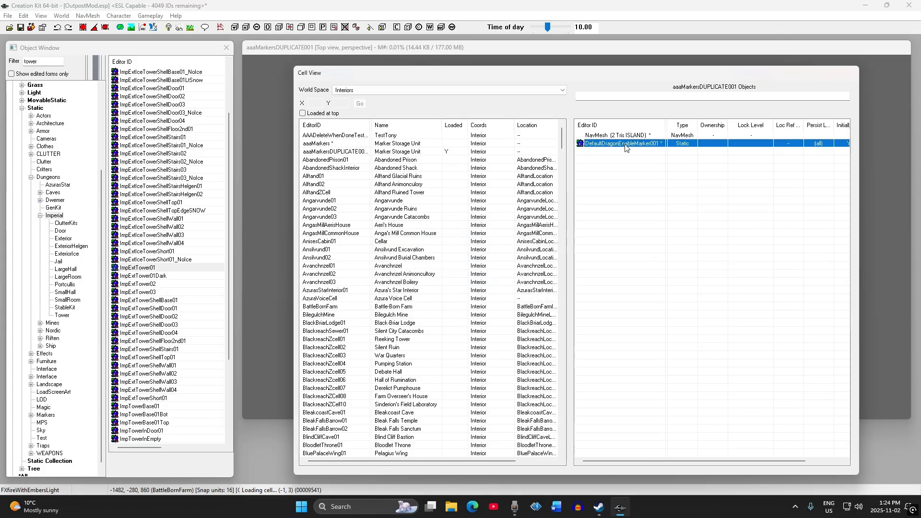
{"action": "key", "text": "Delete"}
{"action": "left_click", "coordinate": [486, 284]}
{"action": "left_click", "coordinate": [625, 139]}
{"action": "key", "text": "Delete"}
{"action": "left_click", "coordinate": [474, 282]}
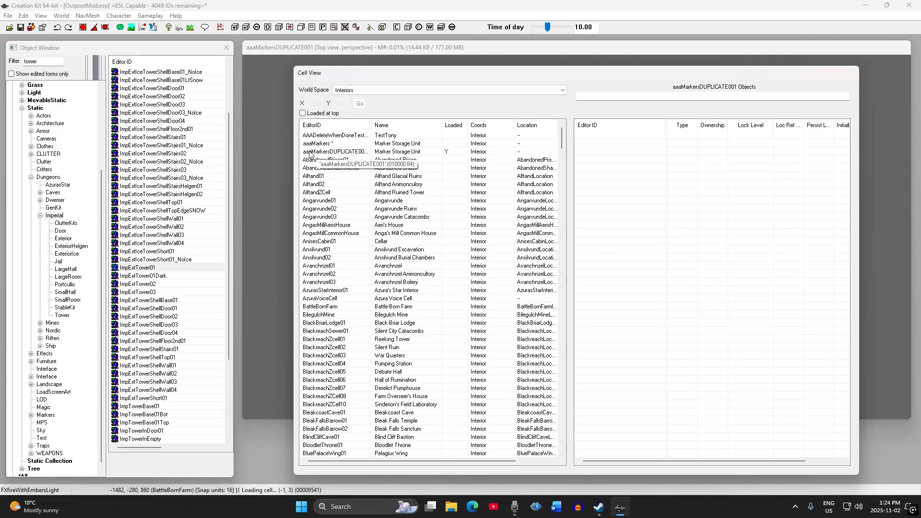
Reload the duplicated aaaMarkers interior cell in the render window and open its cell settings for editing.
{"action": "double_click", "coordinate": [344, 152]}
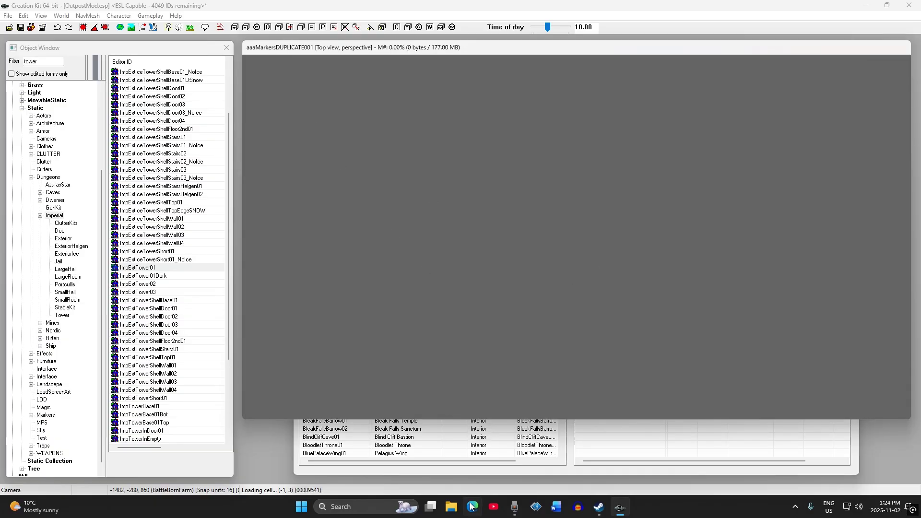
{"action": "left_click", "coordinate": [433, 471]}
{"action": "left_click", "coordinate": [340, 152]}
{"action": "right_click", "coordinate": [341, 152]}
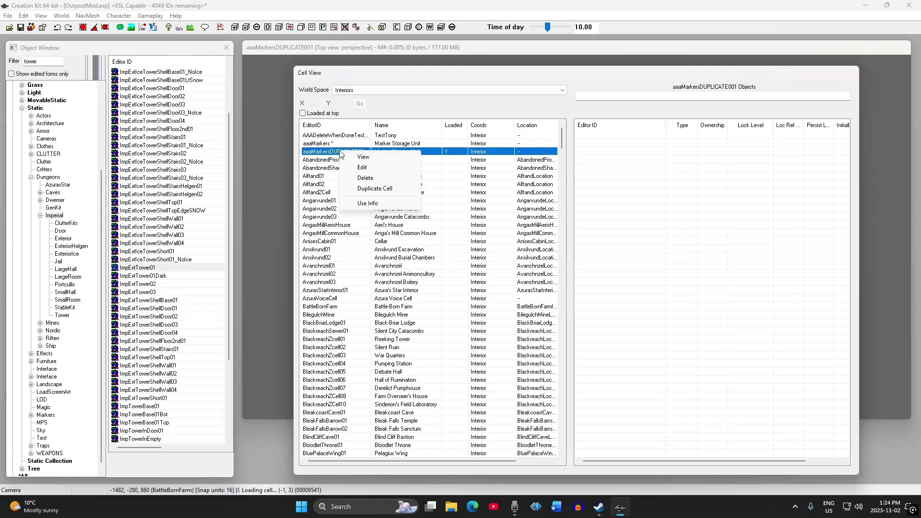
{"action": "left_click", "coordinate": [365, 169]}
{"action": "left_click_drag", "start_coordinate": [372, 88], "coordinate": [425, 101]}
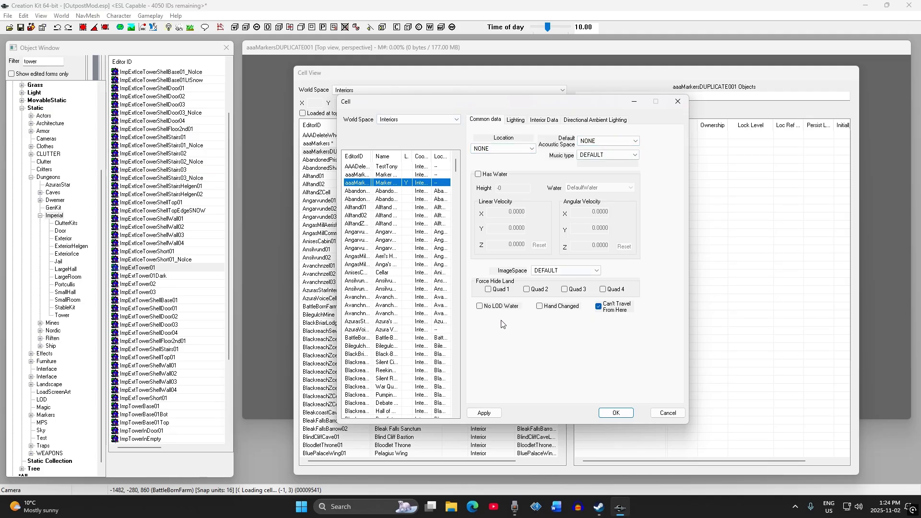
Replace the duplicated cell's display name in its interior data with Outpost Interior.
{"action": "left_click", "coordinate": [517, 121]}
{"action": "left_click", "coordinate": [485, 120]}
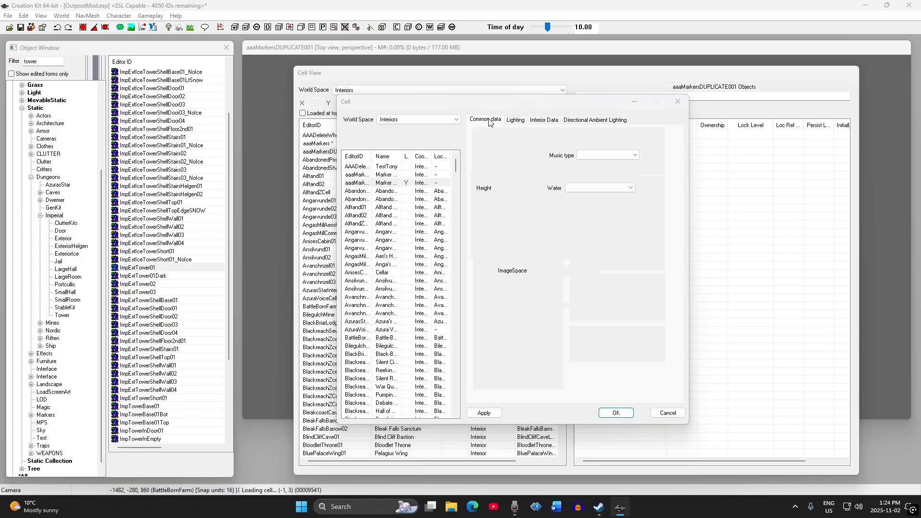
{"action": "left_click", "coordinate": [513, 120]}
{"action": "left_click", "coordinate": [544, 121]}
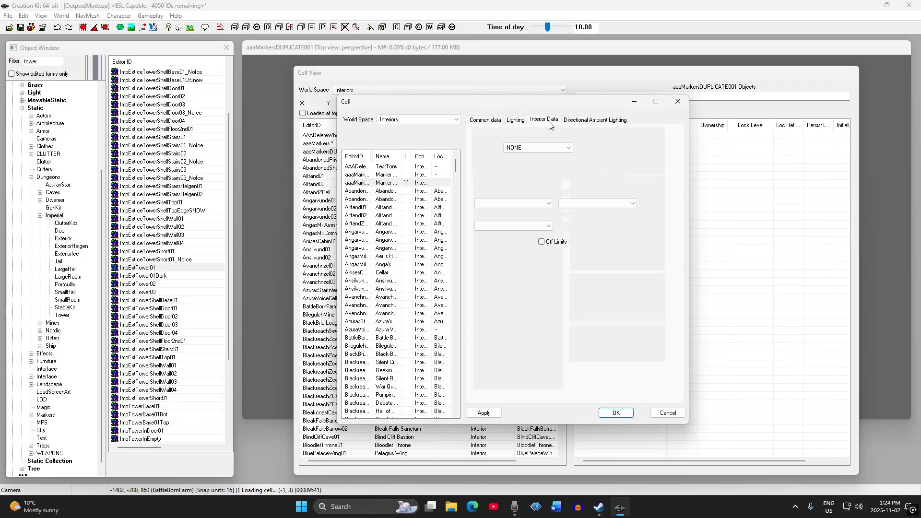
{"action": "left_click_drag", "start_coordinate": [542, 132], "coordinate": [489, 133]}
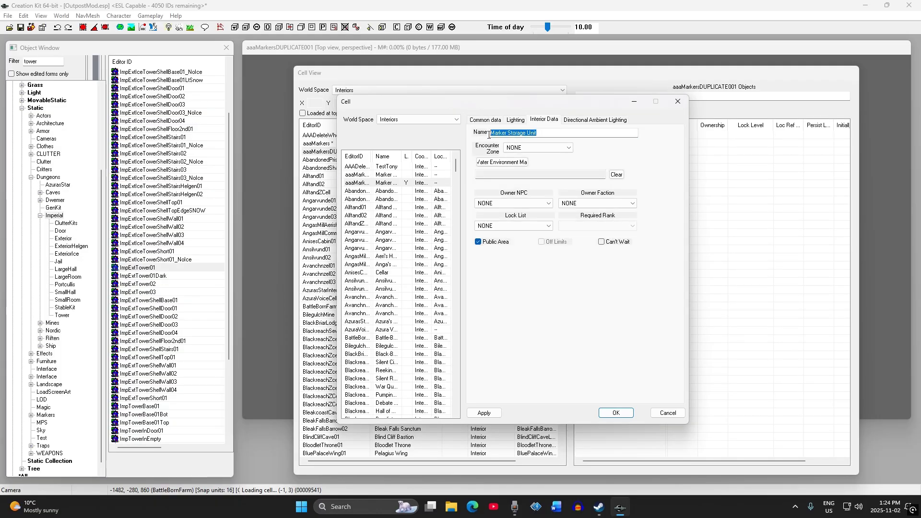
{"action": "left_click", "coordinate": [546, 134]}
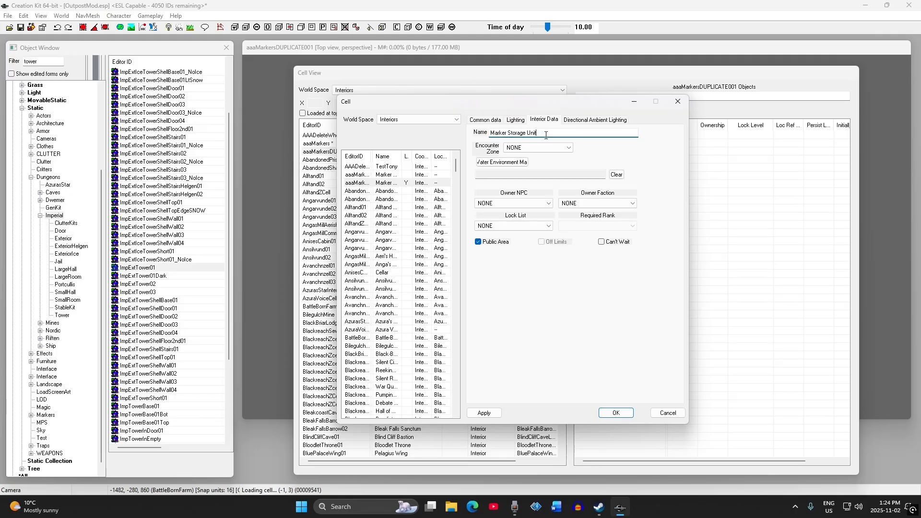
{"action": "left_click_drag", "start_coordinate": [540, 133], "coordinate": [489, 134]}
{"action": "type", "text": "Ou"}
{"action": "key", "text": "BackSpace"}
{"action": "key", "text": "BackSpace"}
{"action": "key", "text": "BackSpace"}
Set the duplicated cell's lighting template to ImperialFortCloseTemplate.
{"action": "left_click", "coordinate": [516, 120]}
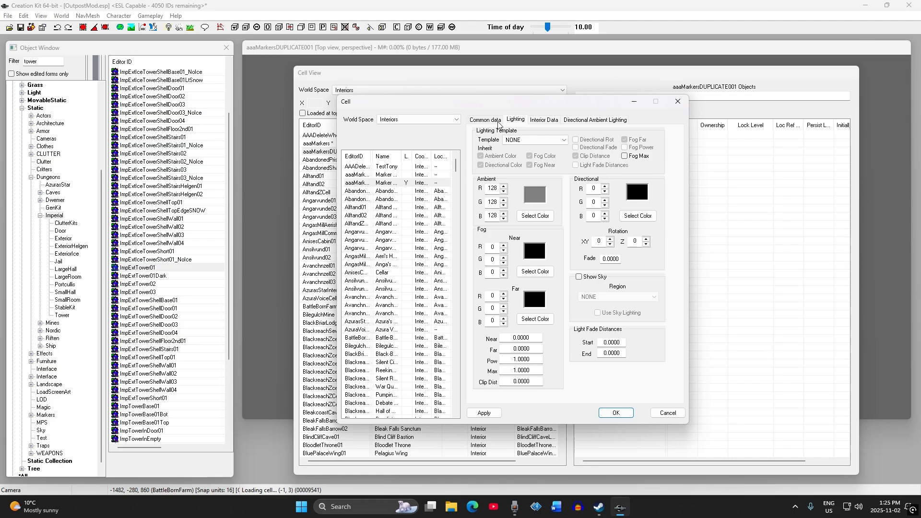
{"action": "left_click", "coordinate": [541, 145]}
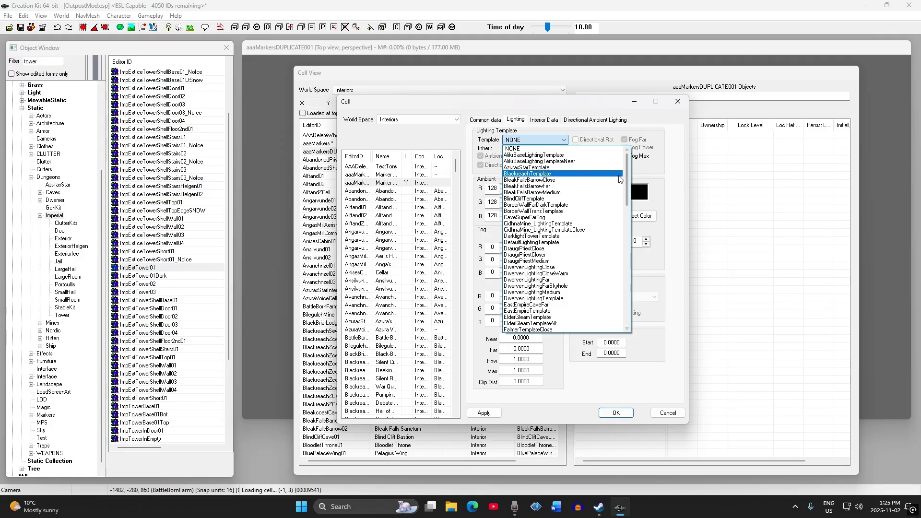
{"action": "left_click_drag", "start_coordinate": [629, 174], "coordinate": [623, 205]}
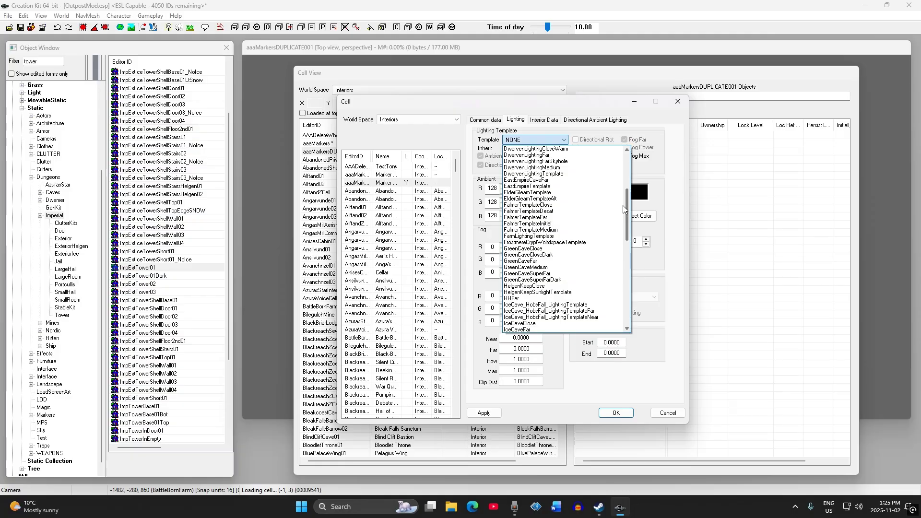
{"action": "scroll", "coordinate": [539, 181], "scroll_direction": "up", "scroll_amount": 6}
{"action": "scroll", "coordinate": [540, 181], "scroll_direction": "up", "scroll_amount": 1}
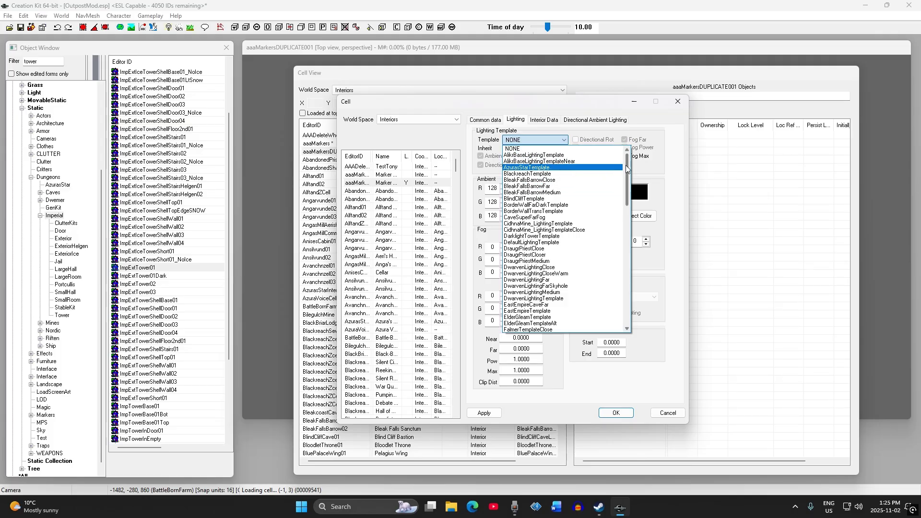
{"action": "left_click_drag", "start_coordinate": [625, 165], "coordinate": [626, 178]}
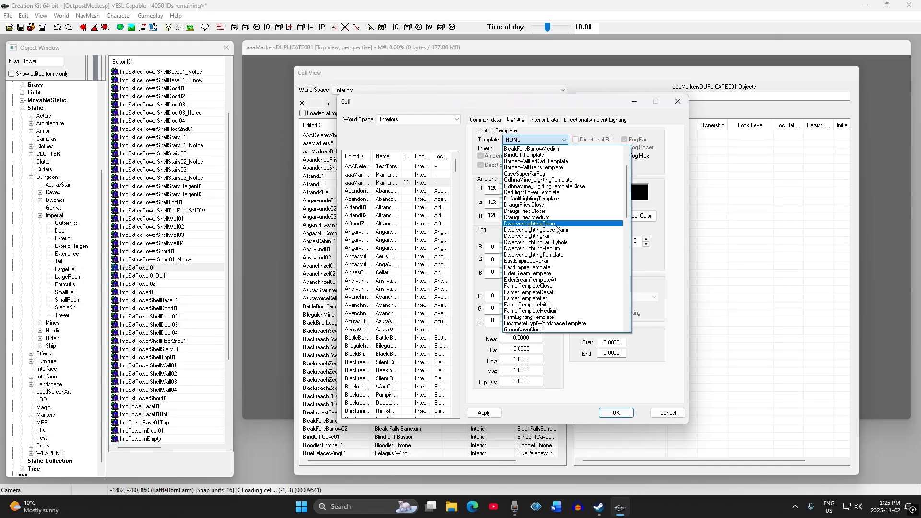
{"action": "left_click_drag", "start_coordinate": [626, 179], "coordinate": [630, 196]}
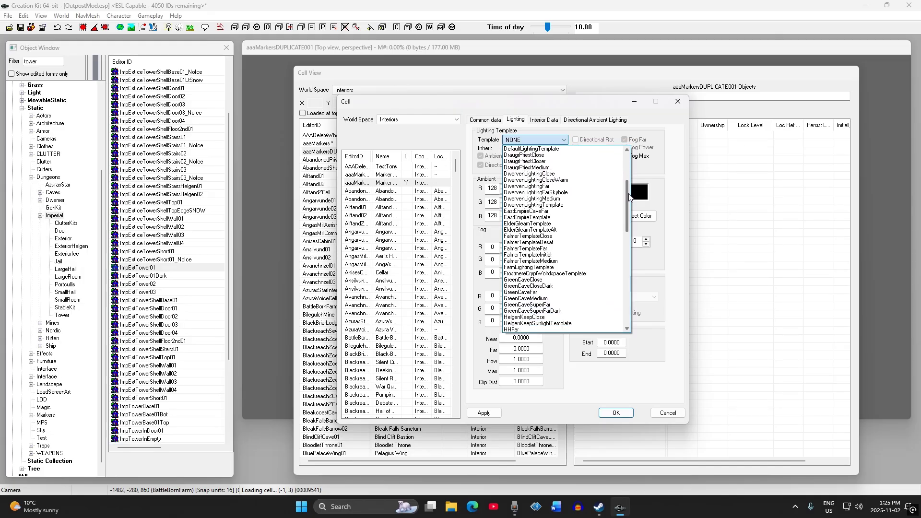
{"action": "scroll", "coordinate": [547, 307], "scroll_direction": "down", "scroll_amount": 4}
{"action": "scroll", "coordinate": [547, 311], "scroll_direction": "down", "scroll_amount": 9}
{"action": "scroll", "coordinate": [545, 264], "scroll_direction": "down", "scroll_amount": 2}
{"action": "scroll", "coordinate": [546, 283], "scroll_direction": "down", "scroll_amount": 3}
{"action": "left_click_drag", "start_coordinate": [625, 293], "coordinate": [625, 195]}
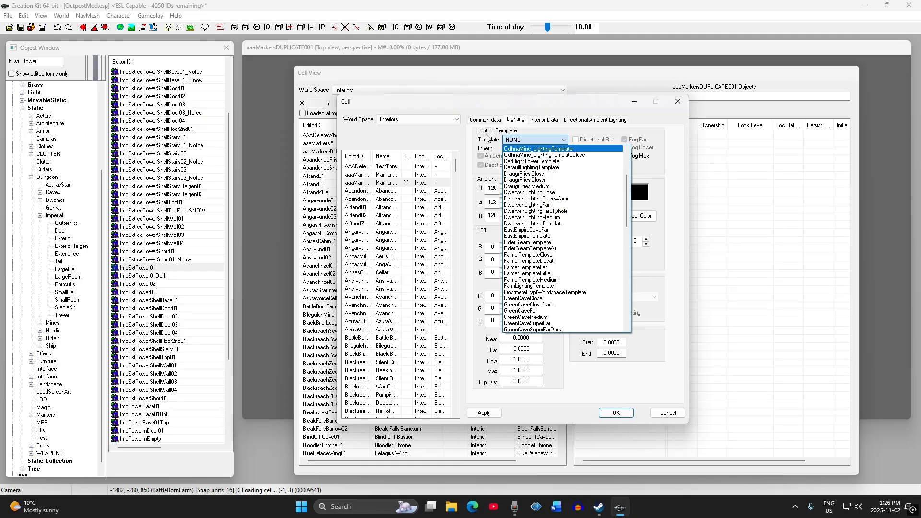
{"action": "scroll", "coordinate": [628, 197], "scroll_direction": "up", "scroll_amount": 4}
{"action": "left_click_drag", "start_coordinate": [631, 186], "coordinate": [632, 170]}
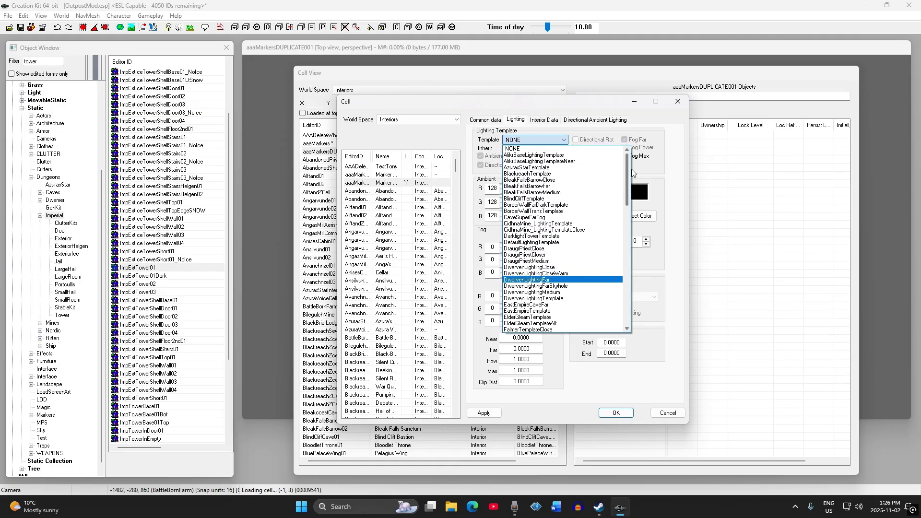
{"action": "scroll", "coordinate": [629, 192], "scroll_direction": "down", "scroll_amount": 3}
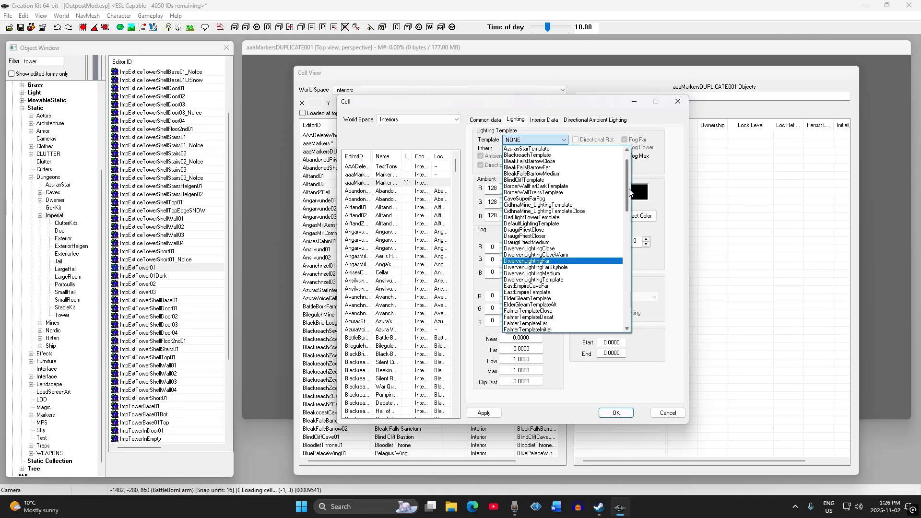
{"action": "left_click_drag", "start_coordinate": [626, 197], "coordinate": [627, 170]}
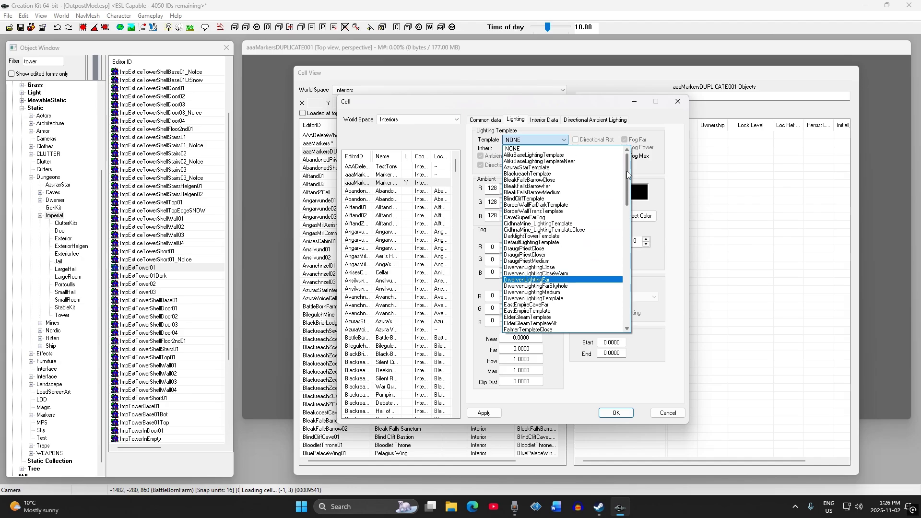
{"action": "left_click_drag", "start_coordinate": [627, 171], "coordinate": [625, 211]}
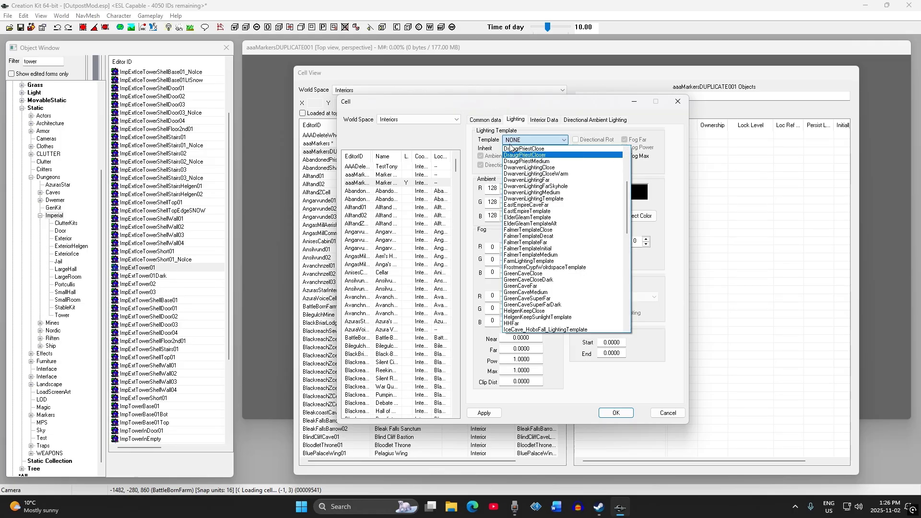
{"action": "left_click_drag", "start_coordinate": [626, 194], "coordinate": [623, 246]}
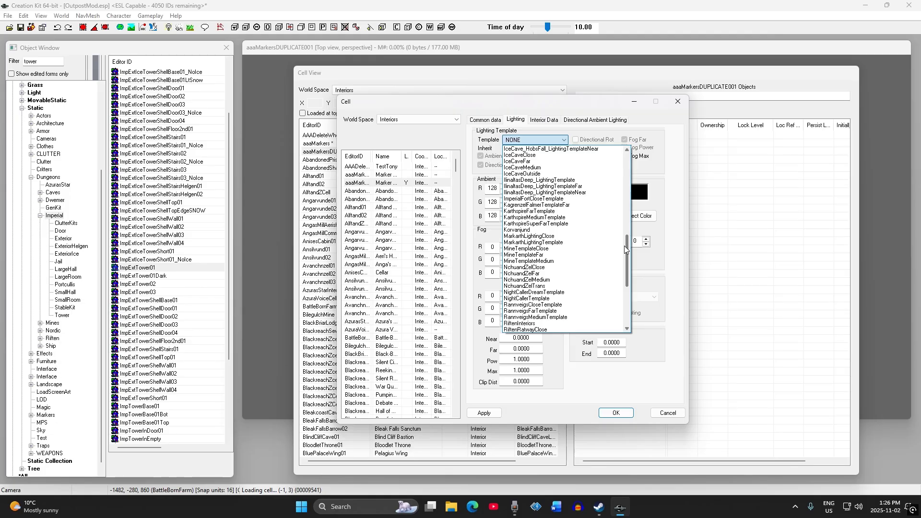
{"action": "mouse_move", "coordinate": [626, 249]}
{"action": "left_mouse_down"}
{"action": "mouse_move", "coordinate": [625, 235]}
{"action": "mouse_move", "coordinate": [629, 291]}
{"action": "mouse_move", "coordinate": [625, 247]}
{"action": "left_mouse_up"}
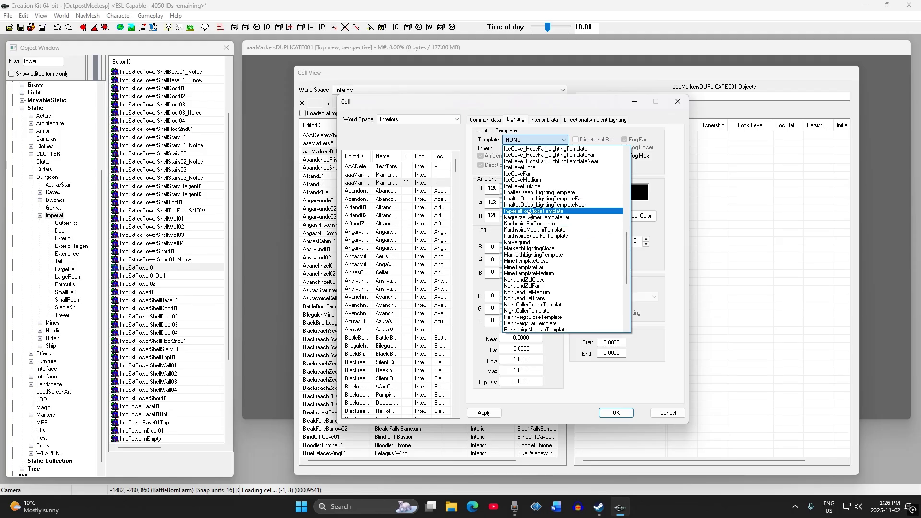
{"action": "left_click", "coordinate": [531, 212]}
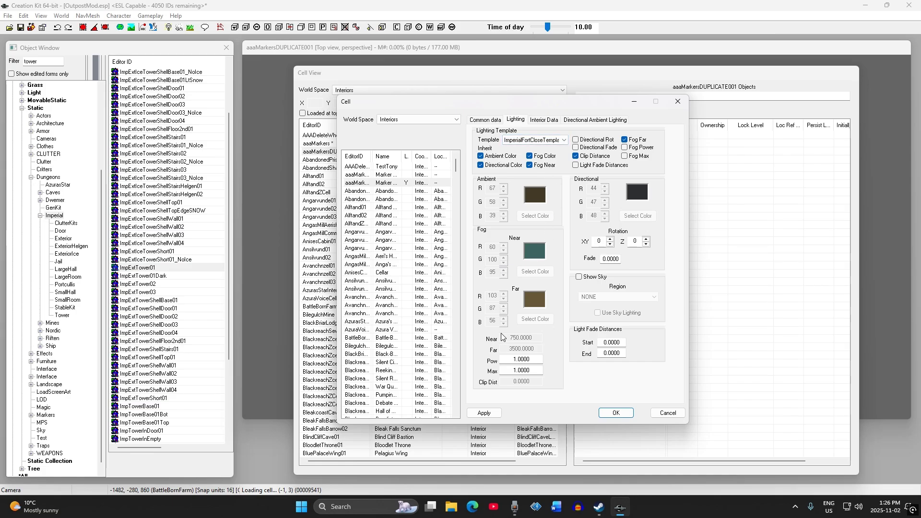
Recheck the cell's common data, interior name and lighting template, and accept the cell settings.
{"action": "left_click", "coordinate": [486, 120]}
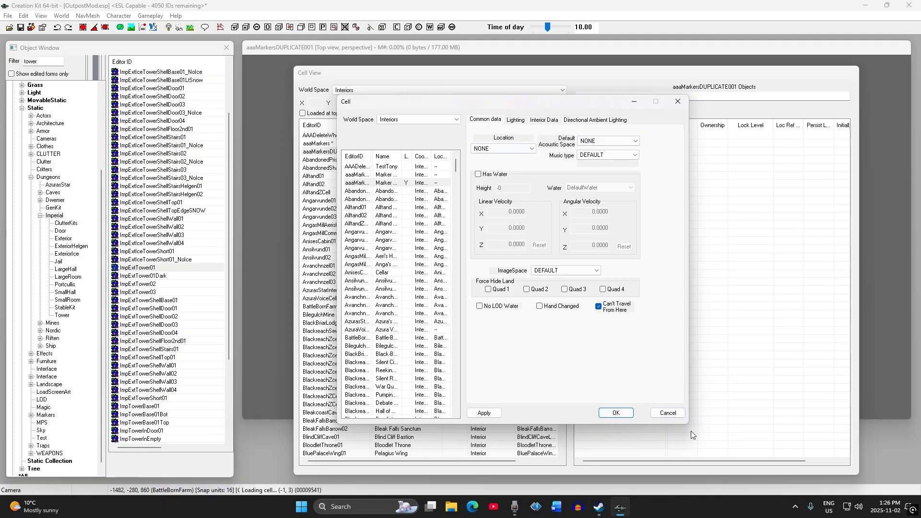
{"action": "left_click", "coordinate": [544, 119]}
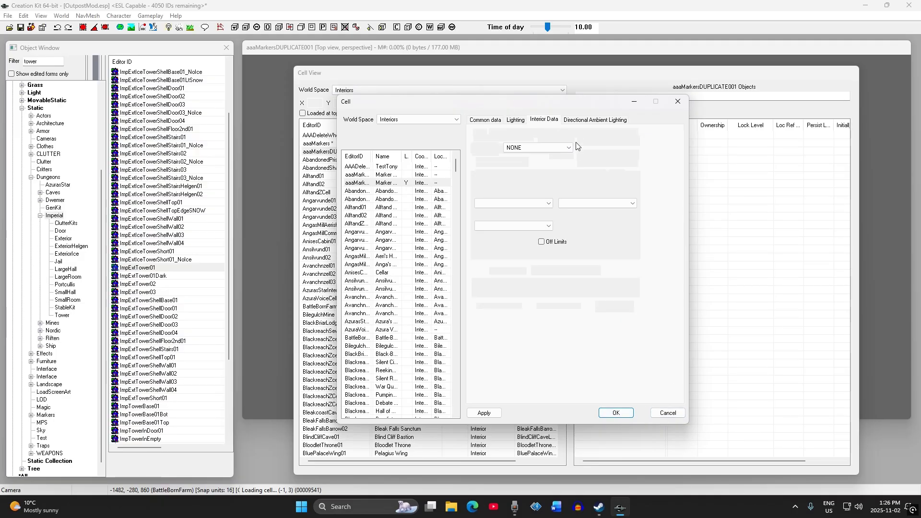
{"action": "left_click", "coordinate": [527, 133]}
{"action": "left_click", "coordinate": [510, 133]}
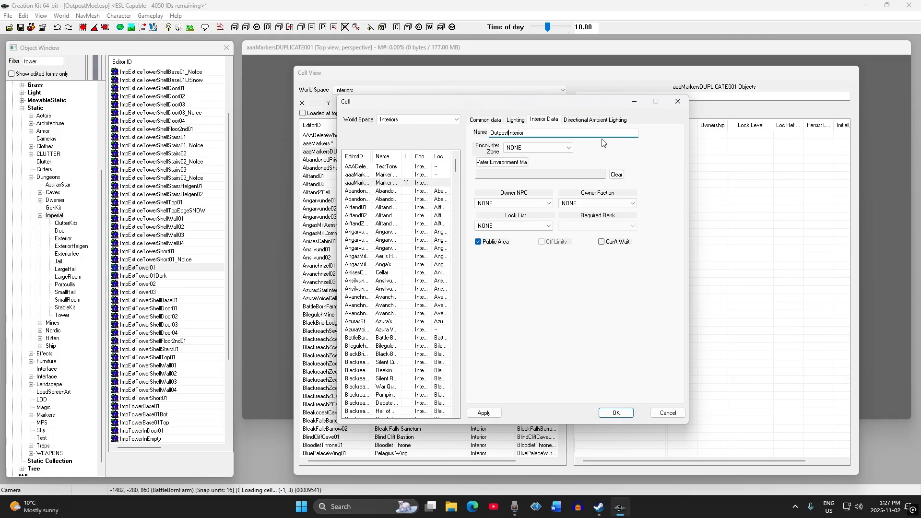
{"action": "left_click", "coordinate": [516, 120]}
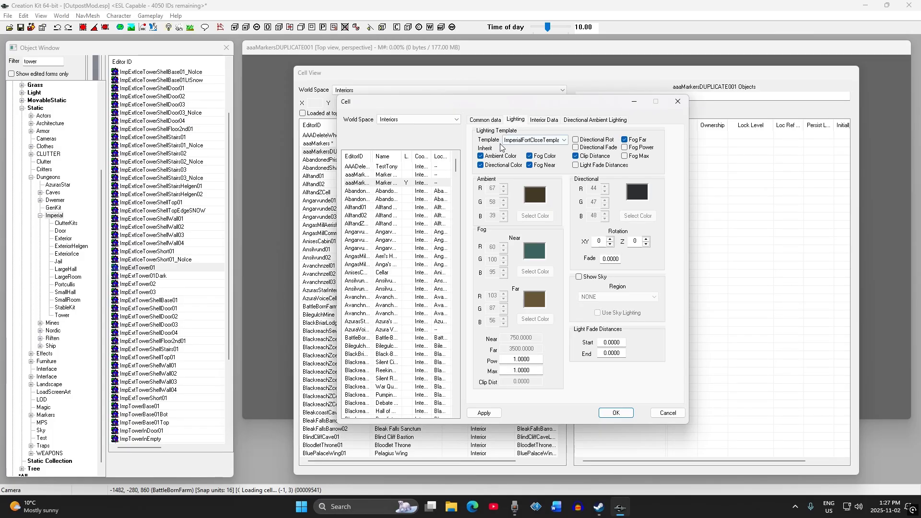
{"action": "left_click", "coordinate": [617, 414]}
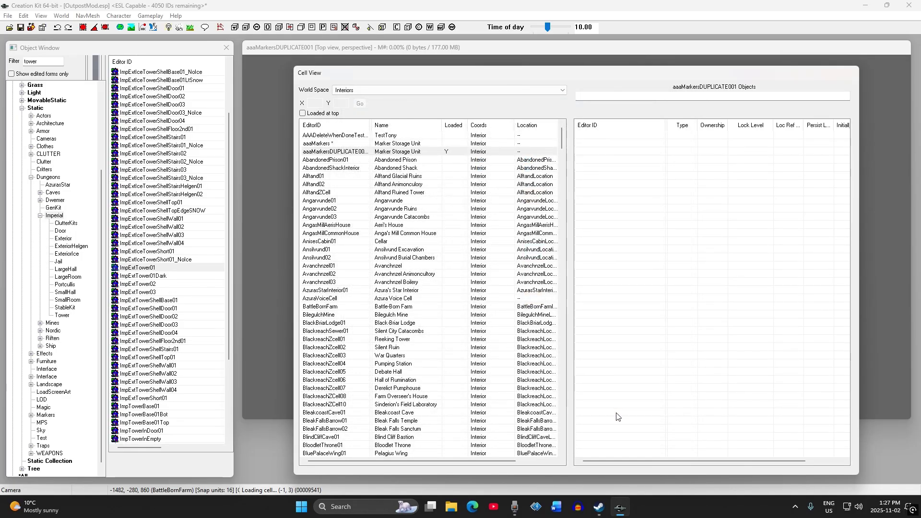
Rename the duplicated cell's EditorID to AAAOutpost.
{"action": "left_click", "coordinate": [344, 152]}
{"action": "key", "text": "F2"}
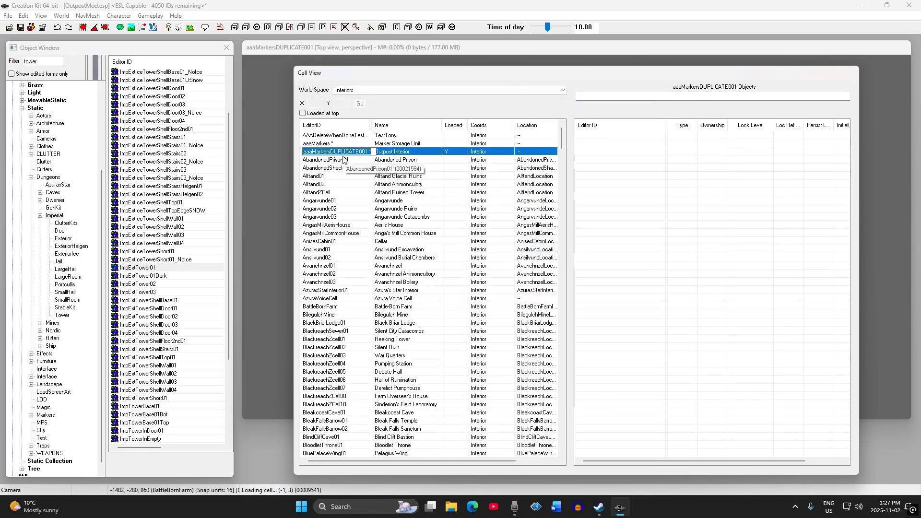
{"action": "type", "text": "A"}
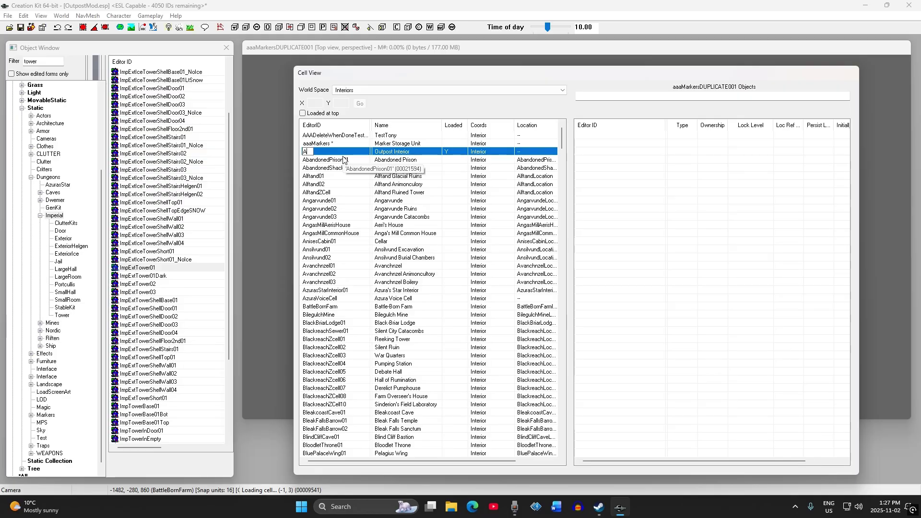
{"action": "type", "text": "AAOutpost"}
{"action": "key", "text": "Return"}
Load the renamed AAAOutpost interior cell in the render window.
{"action": "left_click", "coordinate": [335, 146]}
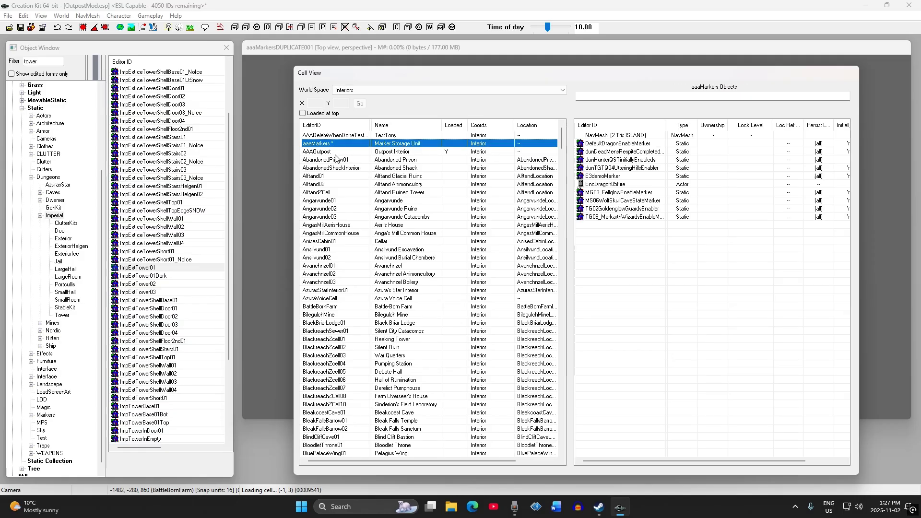
{"action": "left_click", "coordinate": [337, 151]}
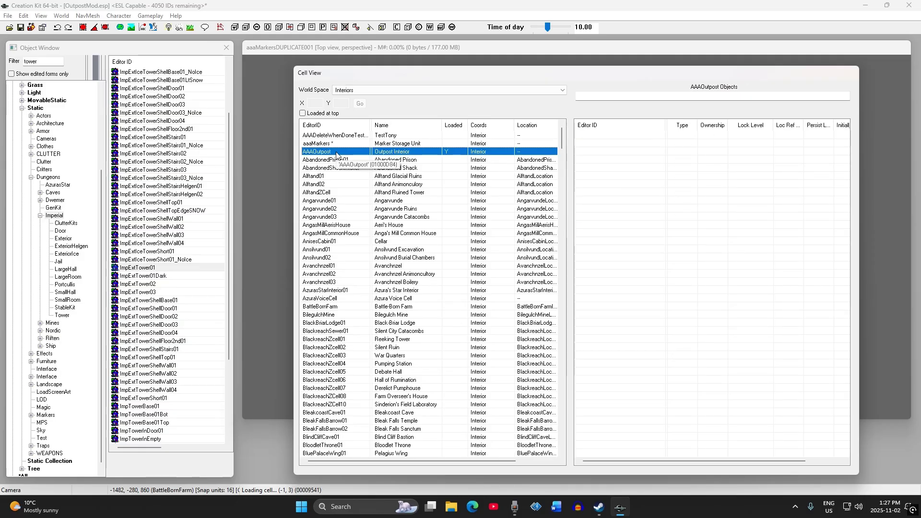
{"action": "double_click", "coordinate": [337, 153]}
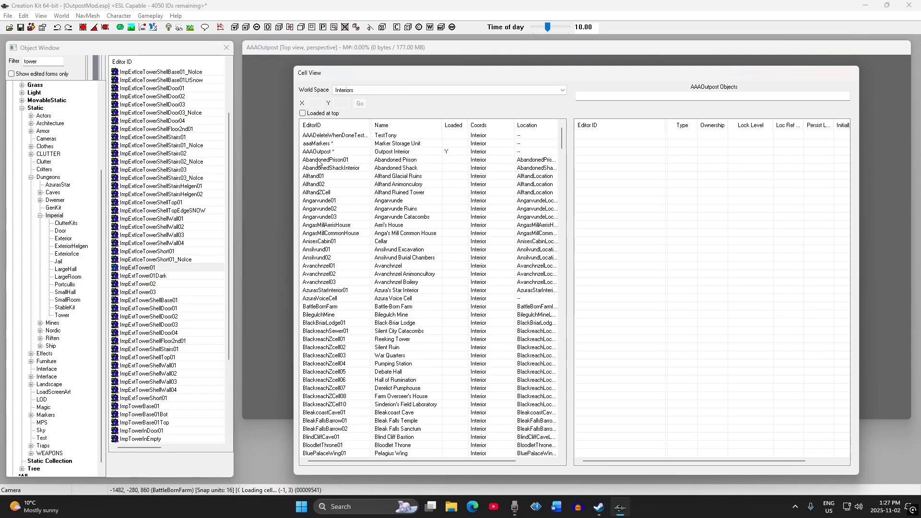
Reopen the AAAOutpost cell's settings and examine the display name in its interior data.
{"action": "right_click", "coordinate": [317, 152]}
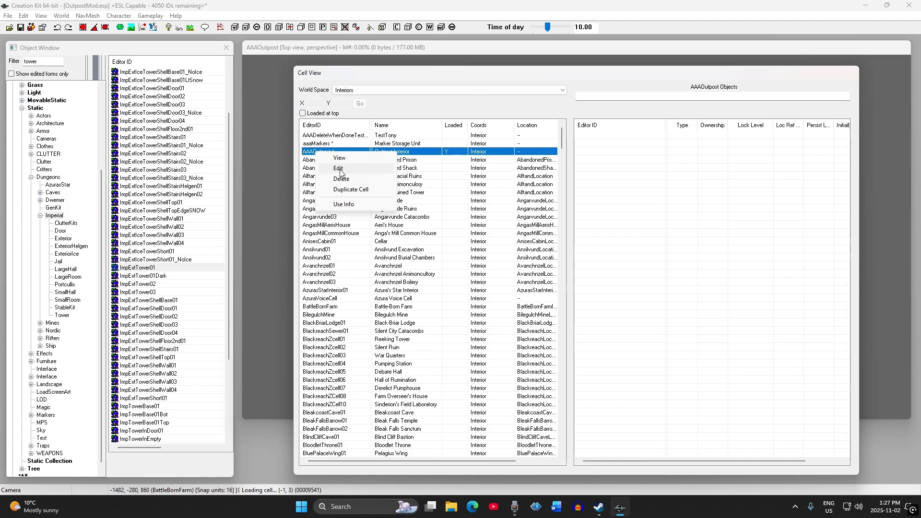
{"action": "left_click", "coordinate": [339, 169]}
{"action": "left_click", "coordinate": [491, 108]}
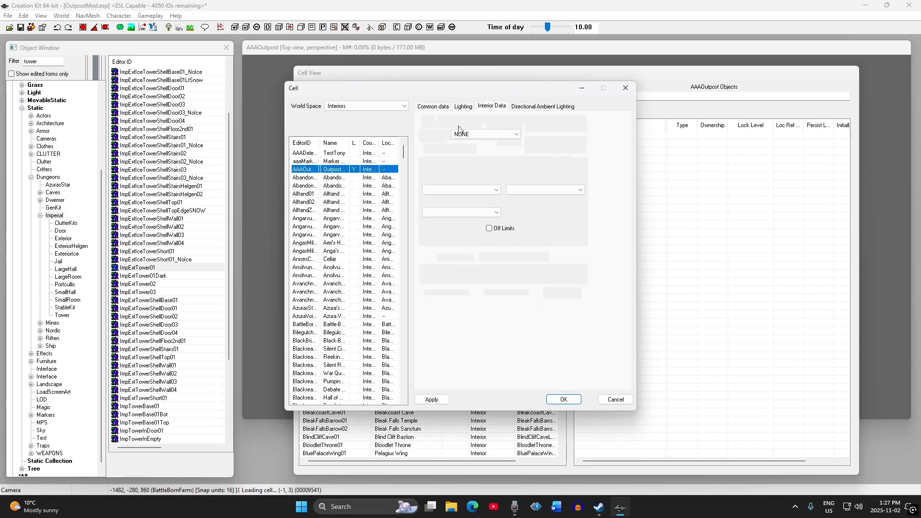
{"action": "left_click_drag", "start_coordinate": [475, 119], "coordinate": [466, 119]}
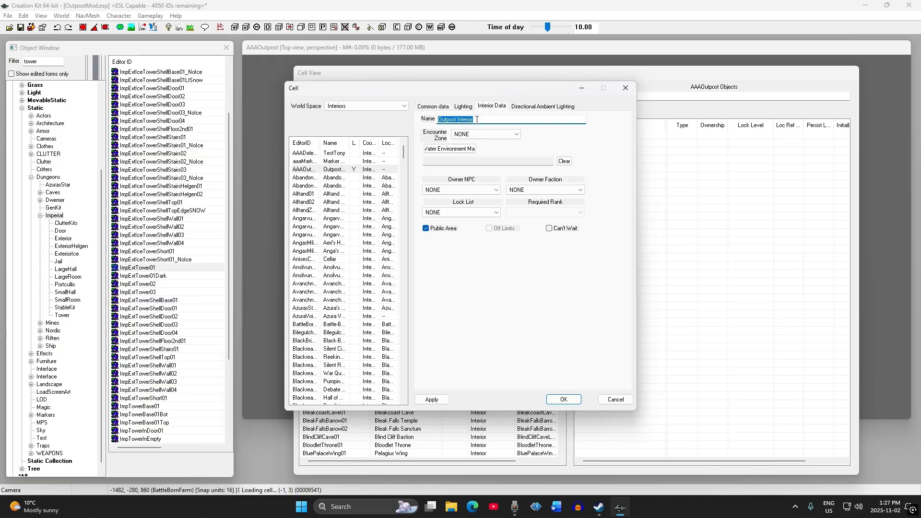
{"action": "left_click_drag", "start_coordinate": [448, 90], "coordinate": [594, 98]}
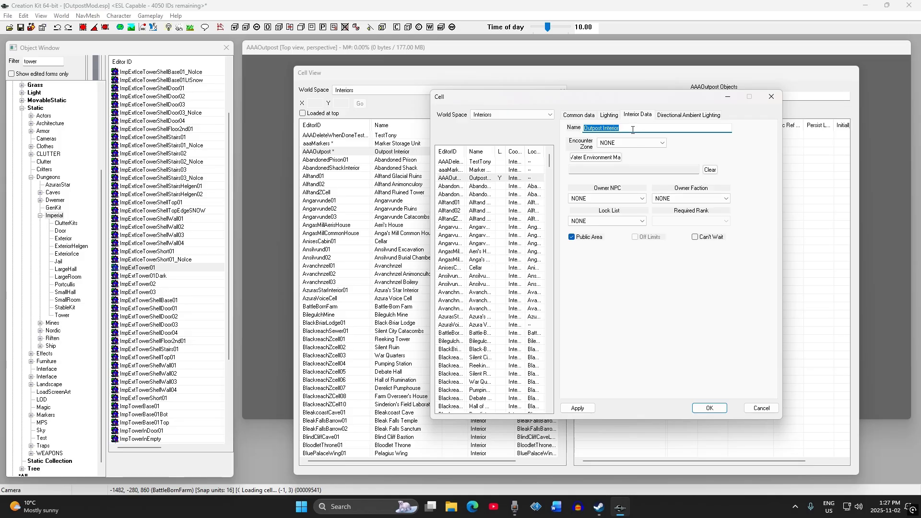
Accept the cell settings and re-enter AAAOutpost as the interior cell's EditorID, leaving that cell selected.
{"action": "left_click", "coordinate": [316, 152]}
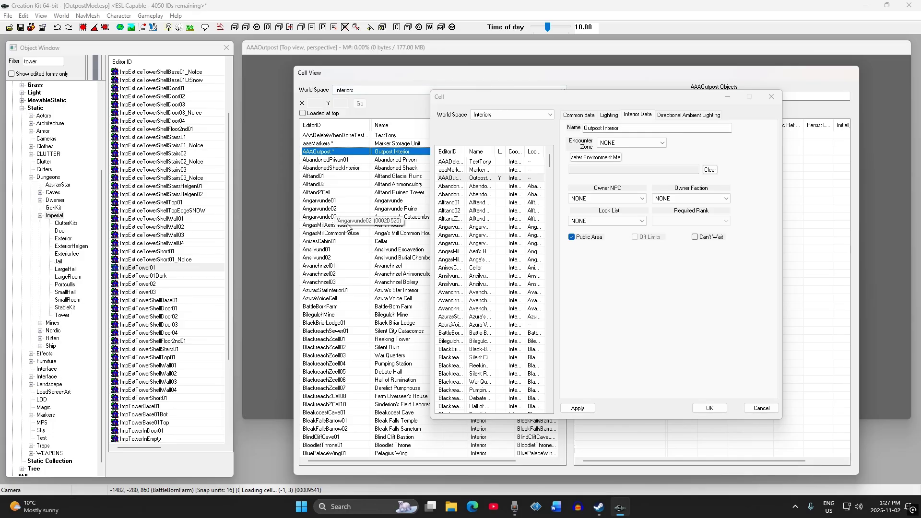
{"action": "left_click", "coordinate": [710, 409]}
{"action": "left_click", "coordinate": [313, 152]}
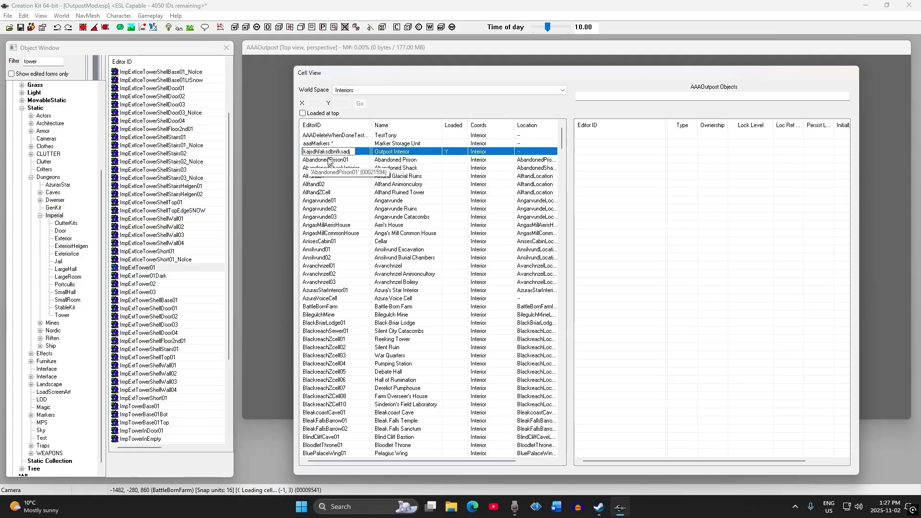
{"action": "key", "text": "BackSpace"}
{"action": "key", "text": "BackSpace"}
{"action": "key", "text": "BackSpace"}
{"action": "key", "text": "BackSpace"}
{"action": "key", "text": "BackSpace"}
{"action": "key", "text": "BackSpace"}
{"action": "key", "text": "BackSpace"}
{"action": "key", "text": "BackSpace"}
{"action": "key", "text": "BackSpace"}
{"action": "key", "text": "BackSpace"}
{"action": "key", "text": "BackSpace"}
{"action": "key", "text": "BackSpace"}
{"action": "key", "text": "BackSpace"}
{"action": "key", "text": "BackSpace"}
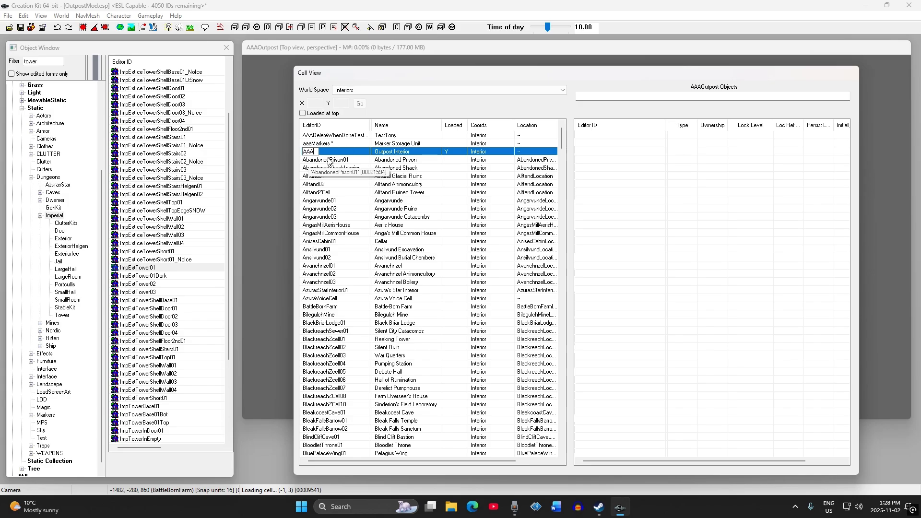
{"action": "key", "text": "Return"}
{"action": "left_click", "coordinate": [345, 160]}
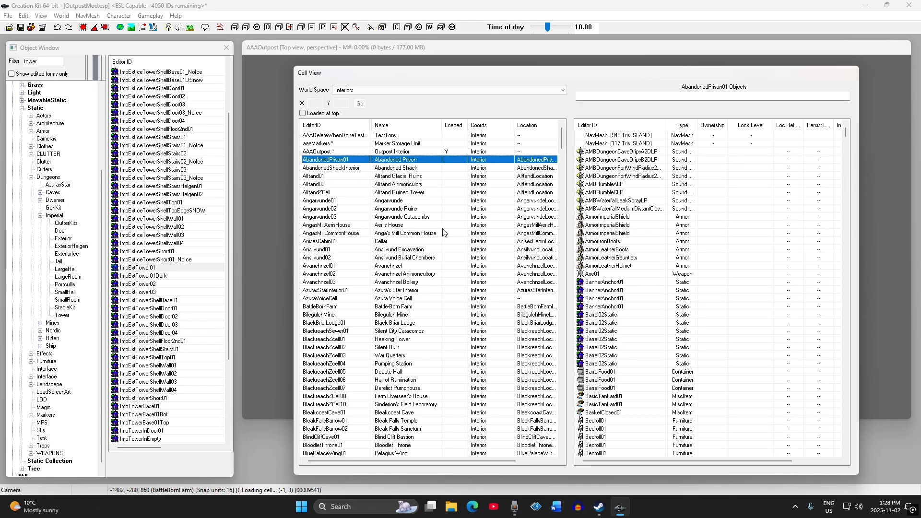
{"action": "left_click", "coordinate": [329, 152]}
Find the FortGreenwall01 interior cell in the cell list and load it in the render window.
{"action": "left_click", "coordinate": [467, 48]}
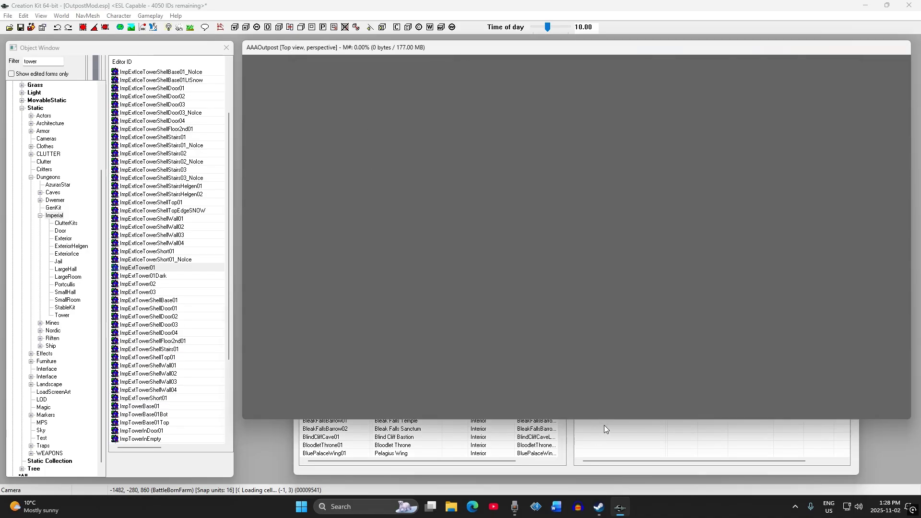
{"action": "left_click", "coordinate": [494, 444]}
{"action": "left_click_drag", "start_coordinate": [556, 136], "coordinate": [555, 211]}
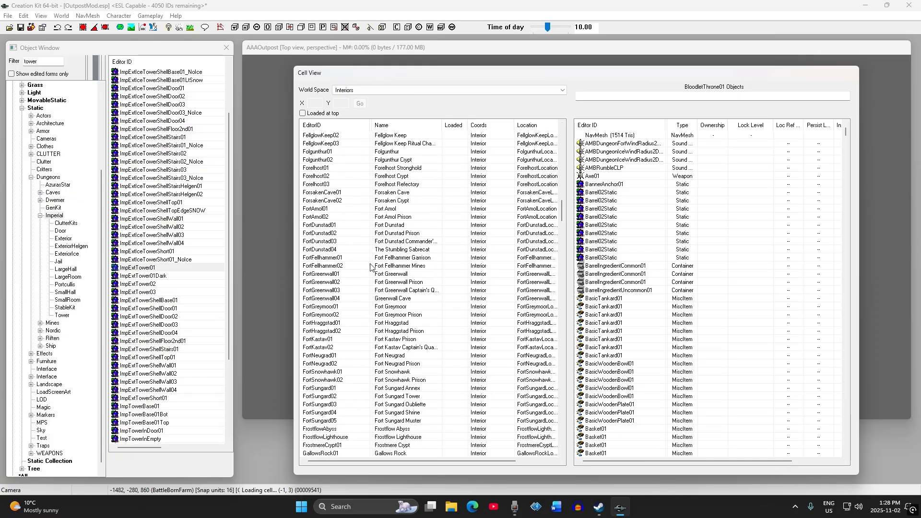
{"action": "double_click", "coordinate": [326, 274]}
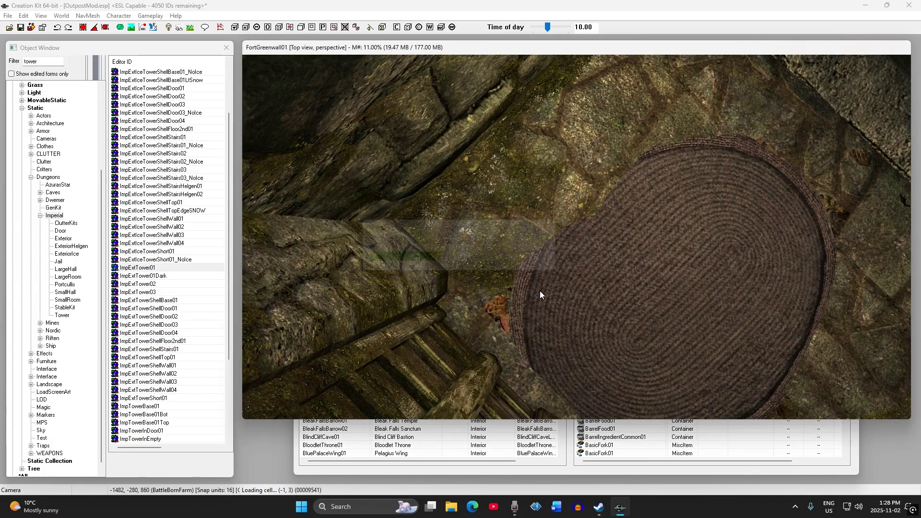
Hide the markers in FortGreenwall01 and examine its entrance hall and adjoining rooms.
{"action": "left_click", "coordinate": [540, 290]}
{"action": "scroll", "coordinate": [540, 291], "scroll_direction": "down", "scroll_amount": 5}
{"action": "middle_click_drag", "start_coordinate": [540, 290], "coordinate": [534, 212], "text": "shift"}
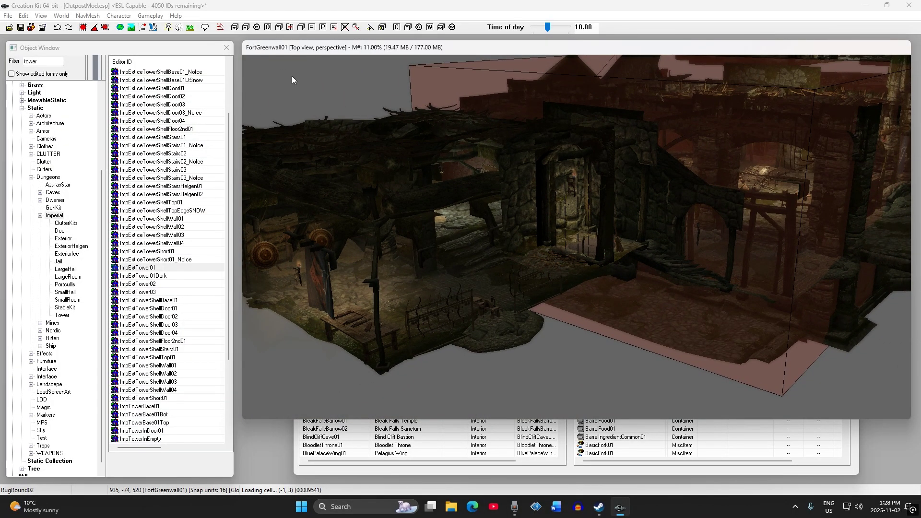
{"action": "left_click", "coordinate": [571, 209]}
{"action": "scroll", "coordinate": [571, 210], "scroll_direction": "down", "scroll_amount": 5}
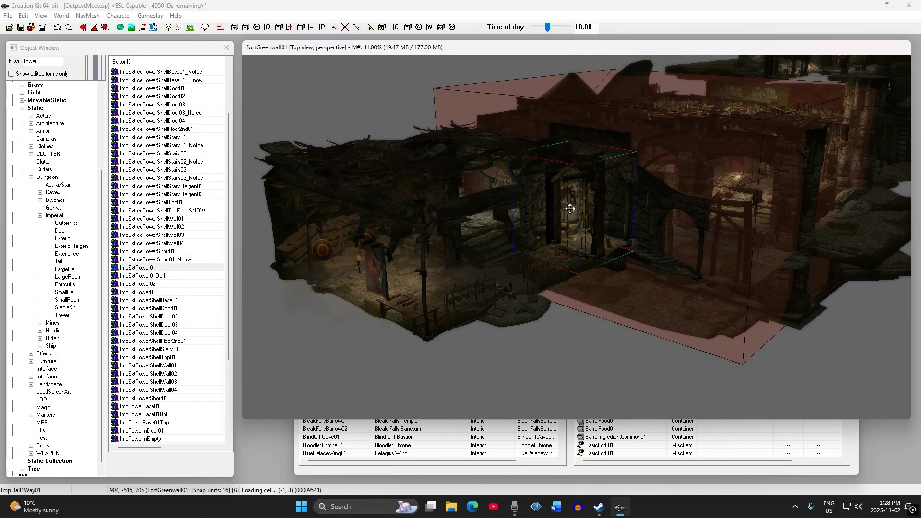
{"action": "key", "text": "m"}
{"action": "key", "text": "m"}
{"action": "middle_click_drag", "start_coordinate": [623, 198], "coordinate": [623, 208], "text": "shift"}
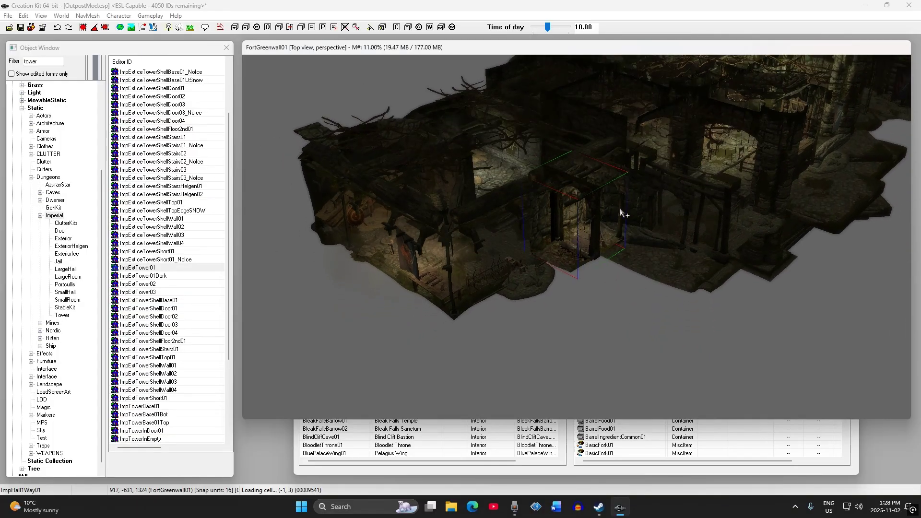
Switch FortGreenwall01 to bright lighting and examine the walls, pillars and stairs from outside.
{"action": "scroll", "coordinate": [623, 207], "scroll_direction": "up", "scroll_amount": 3}
{"action": "left_click", "coordinate": [568, 198]}
{"action": "middle_click_drag", "start_coordinate": [569, 198], "coordinate": [620, 207], "text": "shift"}
{"action": "key", "text": "a"}
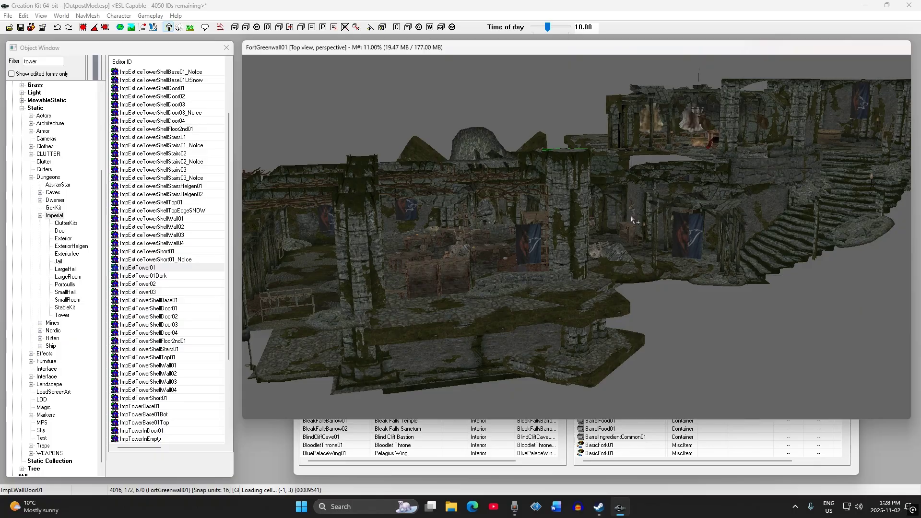
{"action": "middle_click_drag", "start_coordinate": [639, 202], "coordinate": [639, 211], "text": "shift"}
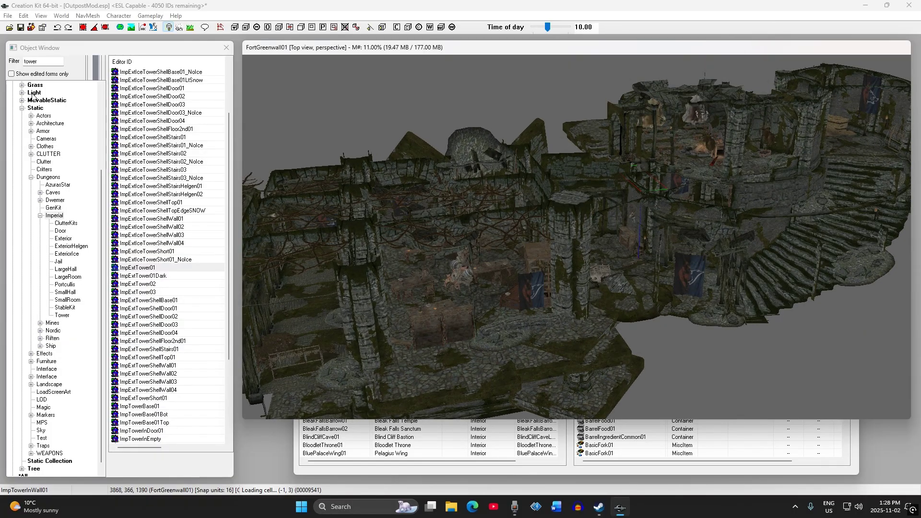
Filter the Imperial dungeon statics by "wall" and look through the interior wall pieces.
{"action": "double_click", "coordinate": [44, 62]}
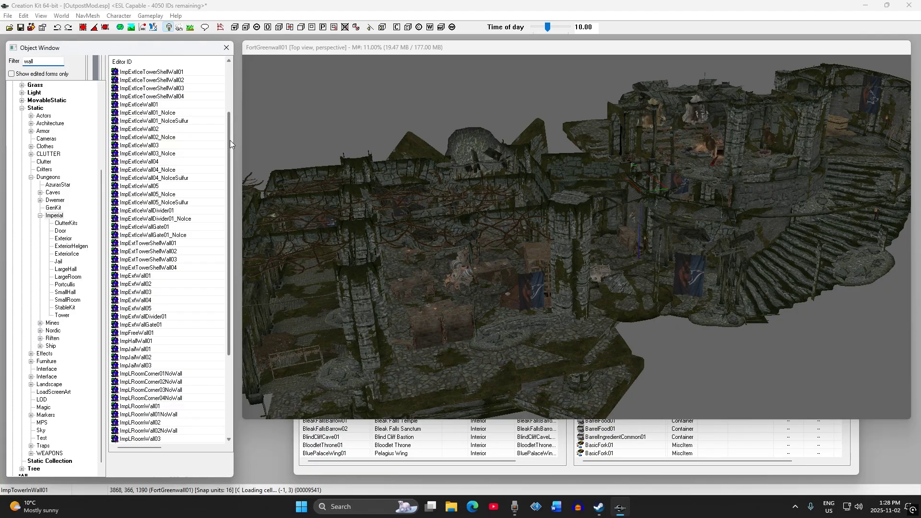
{"action": "scroll", "coordinate": [230, 140], "scroll_direction": "down", "scroll_amount": 5}
{"action": "mouse_move", "coordinate": [221, 284]}
{"action": "left_mouse_down"}
{"action": "mouse_move", "coordinate": [211, 94]}
{"action": "mouse_move", "coordinate": [224, 295]}
{"action": "left_mouse_up"}
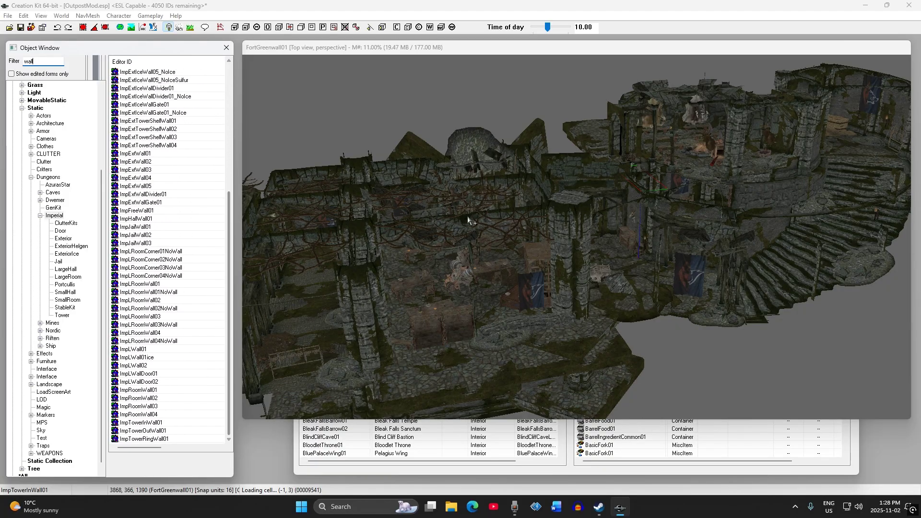
Try deleting pieces around FortGreenwall01's upper tower area and undo the deletions.
{"action": "left_click", "coordinate": [618, 165]}
{"action": "key", "text": "shift"}
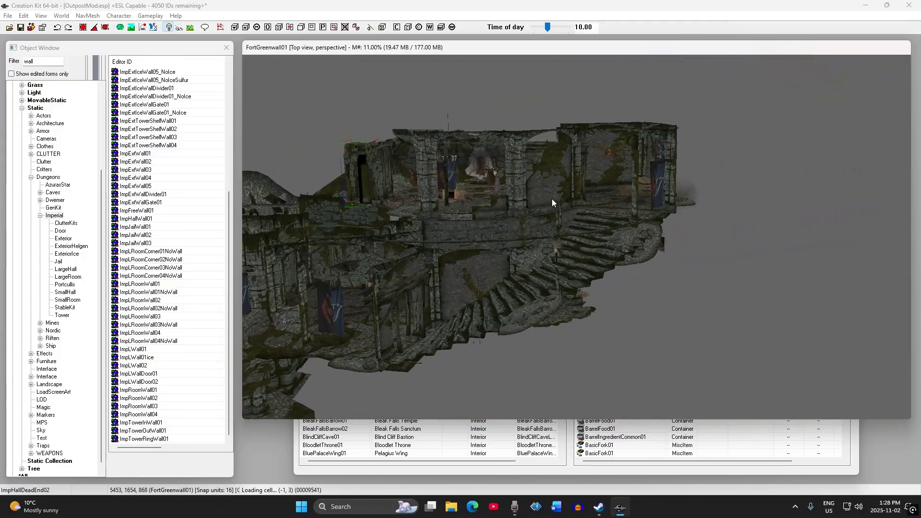
{"action": "left_click", "coordinate": [552, 199]}
{"action": "key", "text": "shift"}
{"action": "middle_click_drag", "start_coordinate": [511, 204], "coordinate": [546, 205], "text": "shift"}
{"action": "left_click", "coordinate": [633, 189]}
{"action": "key", "text": "Delete"}
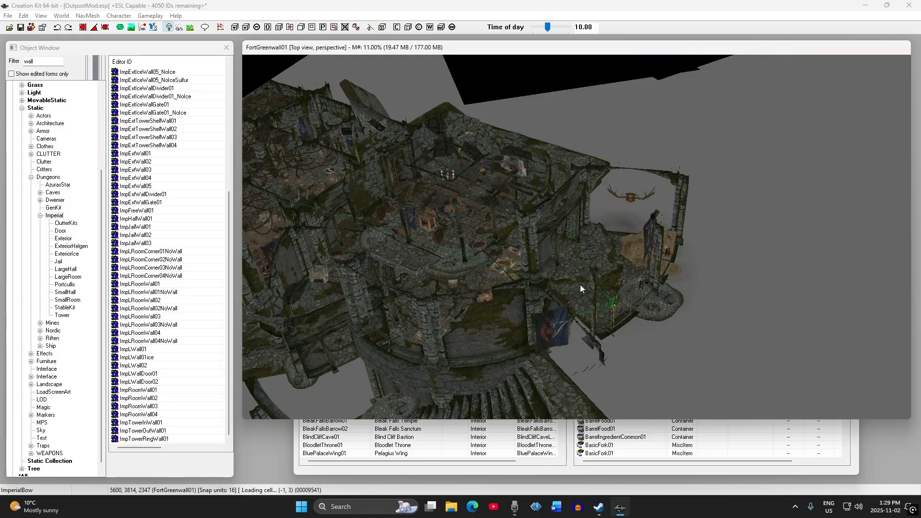
{"action": "key", "text": "ctrl+z"}
{"action": "middle_click_drag", "start_coordinate": [570, 283], "coordinate": [459, 211], "text": "shift"}
{"action": "key", "text": "ctrl+z"}
Copy the exterior exit door dunFortGreenwall01ToExtLo near the hall staircase in FortGreenwall01.
{"action": "mouse_move", "coordinate": [557, 244]}
{"action": "middle_mouse_down", "text": "shift"}
{"action": "mouse_move", "coordinate": [626, 234]}
{"action": "mouse_move", "coordinate": [562, 233]}
{"action": "mouse_move", "coordinate": [578, 235]}
{"action": "mouse_move", "coordinate": [531, 243]}
{"action": "mouse_move", "coordinate": [555, 230]}
{"action": "middle_mouse_up", "text": "shift"}
{"action": "right_click", "coordinate": [560, 227]}
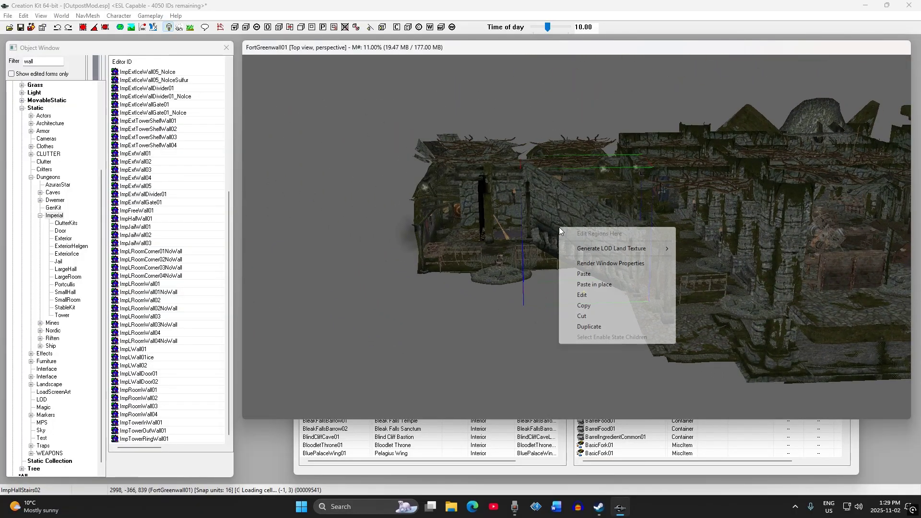
{"action": "left_click", "coordinate": [519, 192]}
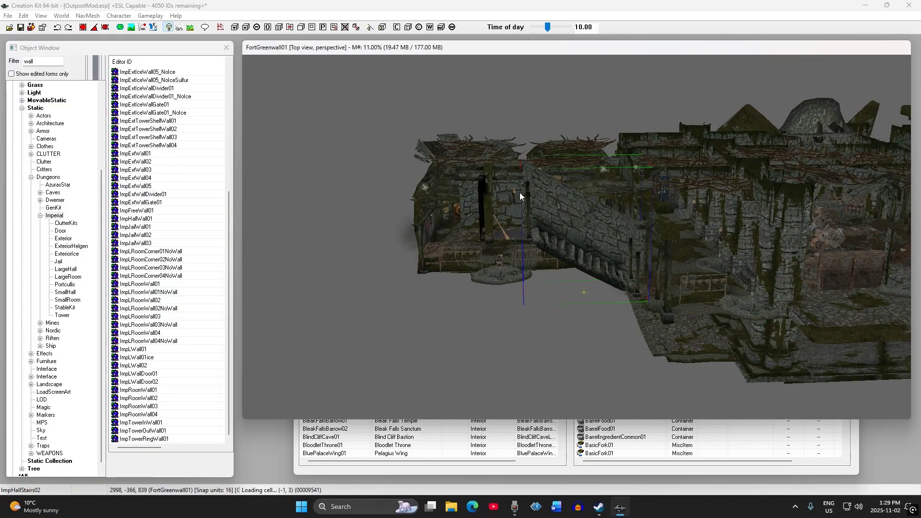
{"action": "scroll", "coordinate": [567, 232], "scroll_direction": "up", "scroll_amount": 2}
{"action": "middle_click_drag", "start_coordinate": [566, 231], "coordinate": [612, 235], "text": "shift"}
{"action": "middle_click_drag", "start_coordinate": [614, 194], "coordinate": [478, 210], "text": "shift"}
{"action": "right_click", "coordinate": [477, 208]}
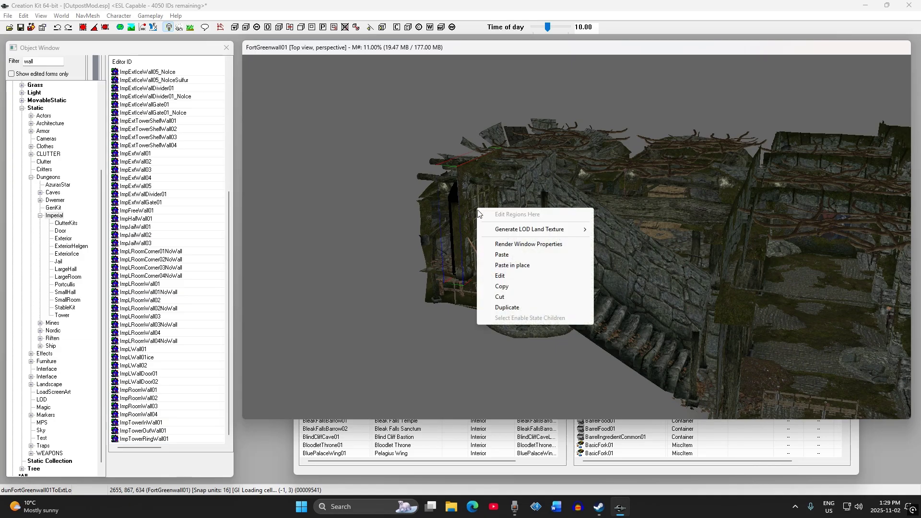
{"action": "left_click", "coordinate": [516, 290]}
Hide the round tower floor piece in FortGreenwall01 and check the base object in its reference data.
{"action": "middle_click_drag", "start_coordinate": [514, 249], "coordinate": [550, 228], "text": "shift"}
{"action": "left_click", "coordinate": [517, 187]}
{"action": "left_click", "coordinate": [366, 467]}
{"action": "left_click", "coordinate": [269, 307]}
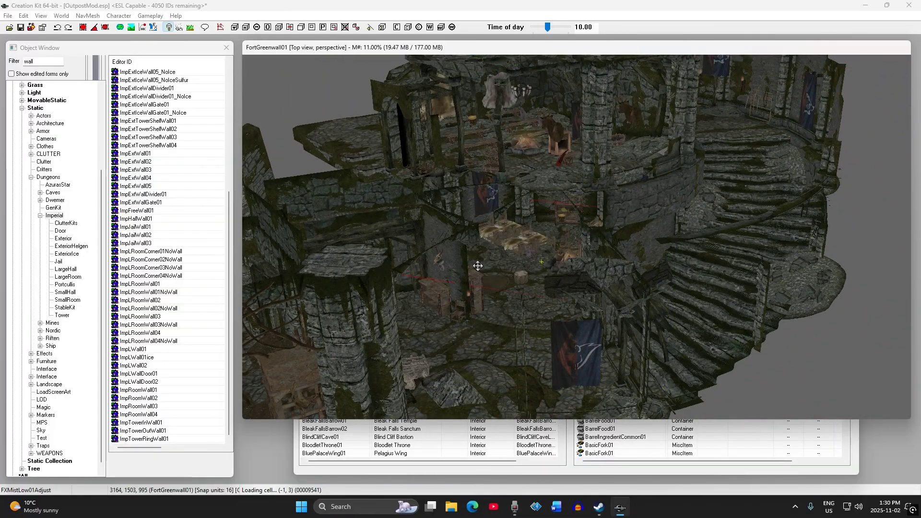
{"action": "left_click", "coordinate": [502, 311]}
{"action": "key", "text": "1"}
{"action": "key", "text": "1"}
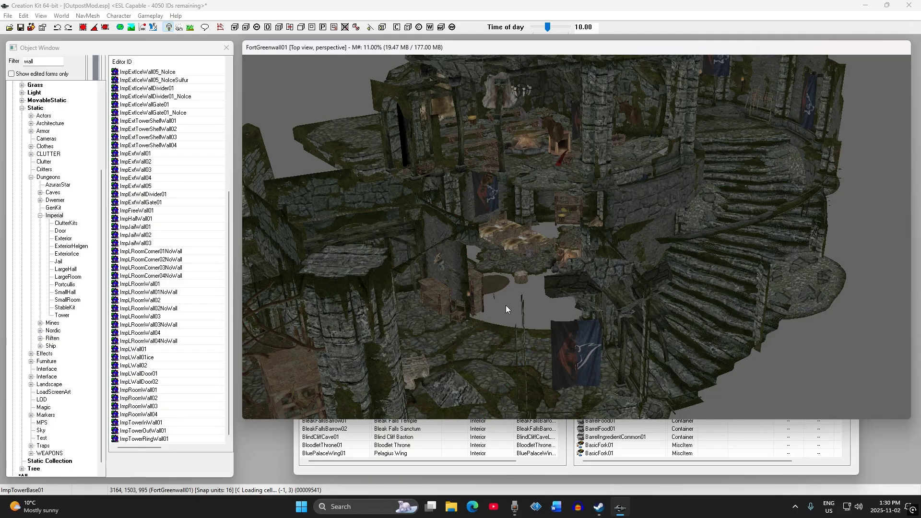
{"action": "double_click", "coordinate": [505, 305]}
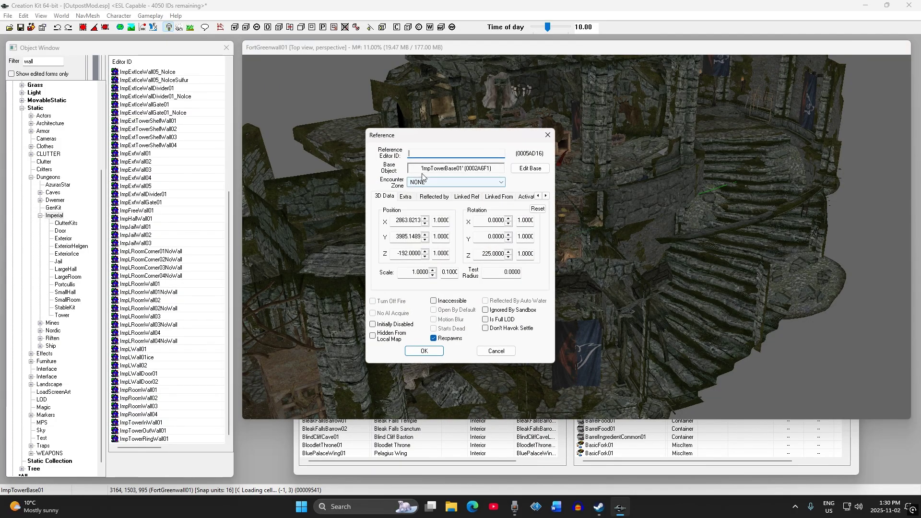
{"action": "left_click", "coordinate": [547, 136]}
Load the AAAOutpost cell and paste the copied exit door into it.
{"action": "left_click", "coordinate": [476, 470]}
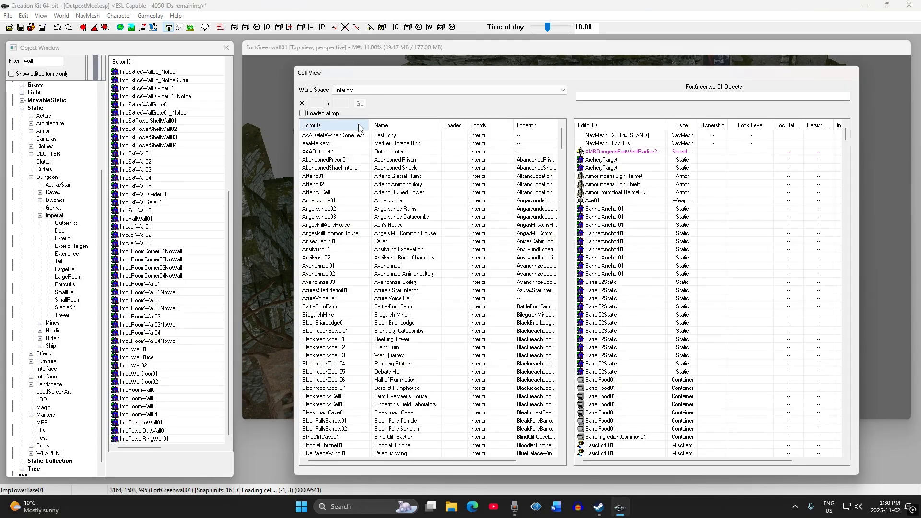
{"action": "double_click", "coordinate": [318, 152]}
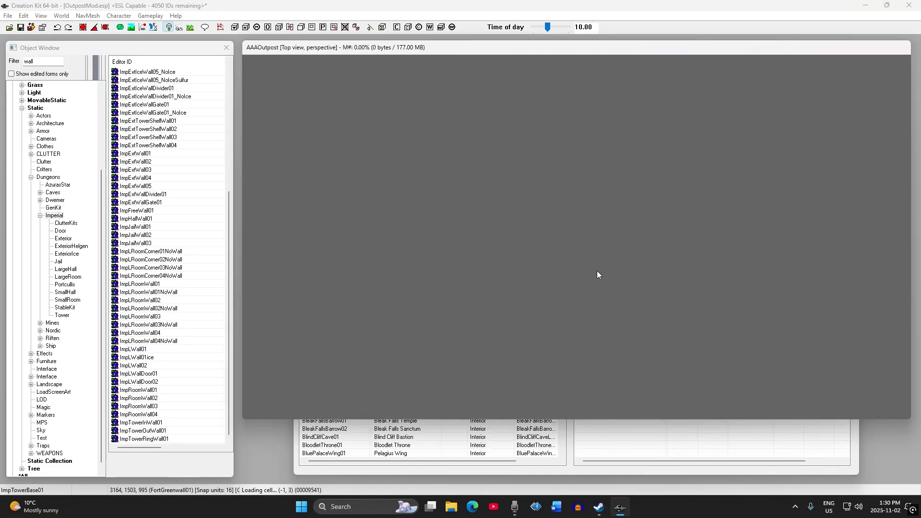
{"action": "right_click", "coordinate": [477, 232]}
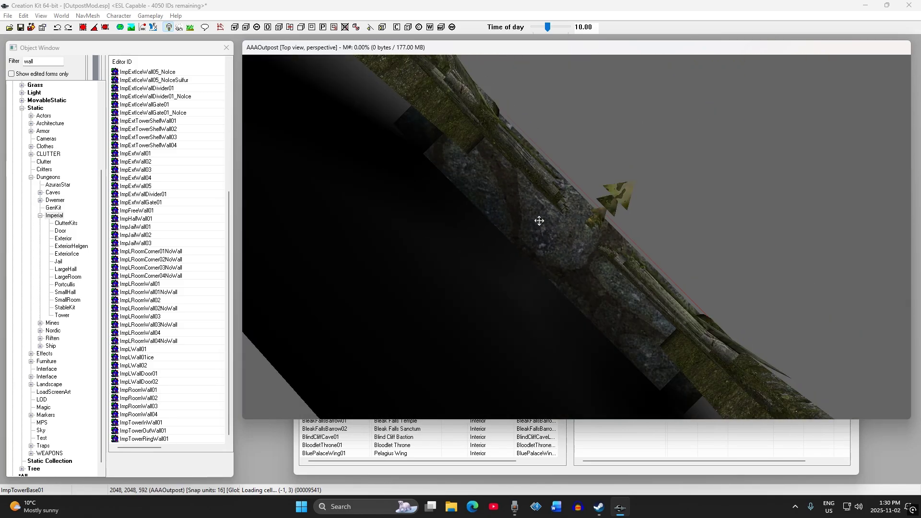
{"action": "middle_click_drag", "start_coordinate": [491, 185], "coordinate": [335, 202], "text": "shift"}
{"action": "scroll", "coordinate": [485, 220], "scroll_direction": "down", "scroll_amount": 5}
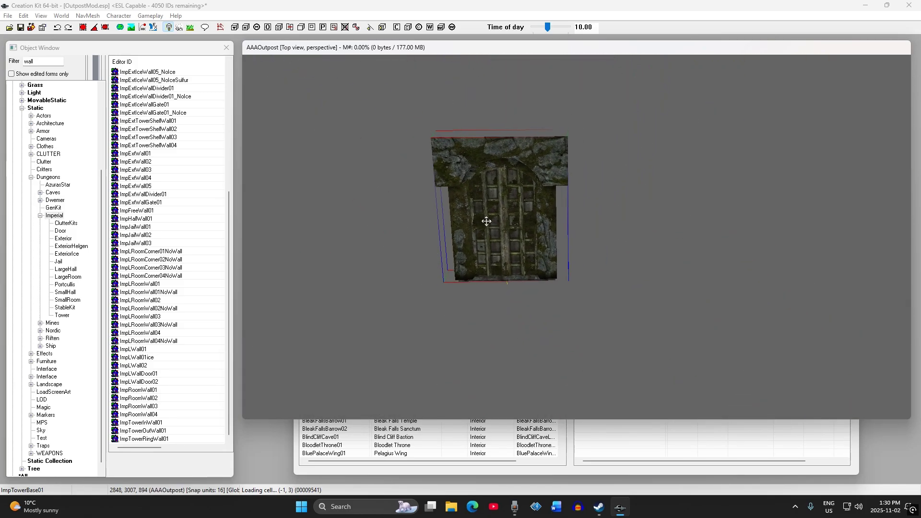
{"action": "middle_click_drag", "start_coordinate": [532, 238], "coordinate": [532, 210]}
{"action": "scroll", "coordinate": [532, 210], "scroll_direction": "down", "scroll_amount": 2}
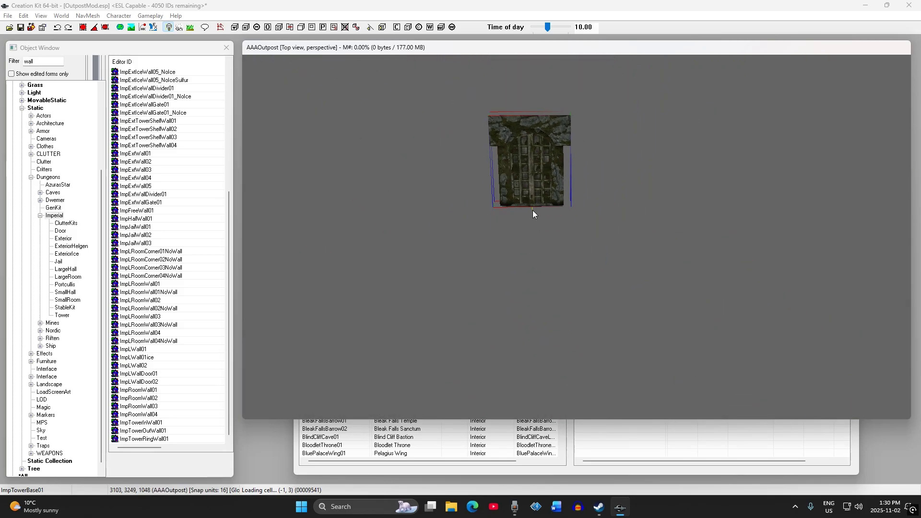
Filter the Imperial statics by "base" and place ImpTowerBase01 in the AAAOutpost cell near the door.
{"action": "double_click", "coordinate": [24, 62]}
{"action": "type", "text": "base"}
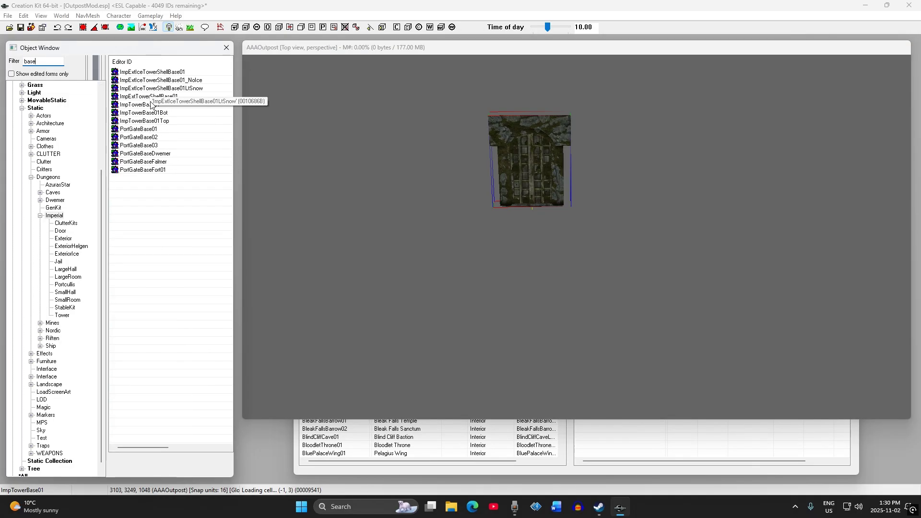
{"action": "left_click_drag", "start_coordinate": [144, 104], "coordinate": [487, 278]}
{"action": "scroll", "coordinate": [487, 279], "scroll_direction": "down", "scroll_amount": 1}
{"action": "middle_click_drag", "start_coordinate": [487, 279], "coordinate": [533, 260], "text": "shift"}
Move the pasted exit door to the edge of the round tower base floor.
{"action": "left_click", "coordinate": [475, 157]}
{"action": "left_click_drag", "start_coordinate": [475, 156], "coordinate": [457, 218]}
{"action": "middle_click_drag", "start_coordinate": [469, 220], "coordinate": [414, 228], "text": "shift"}
{"action": "left_click_drag", "start_coordinate": [413, 227], "coordinate": [425, 218]}
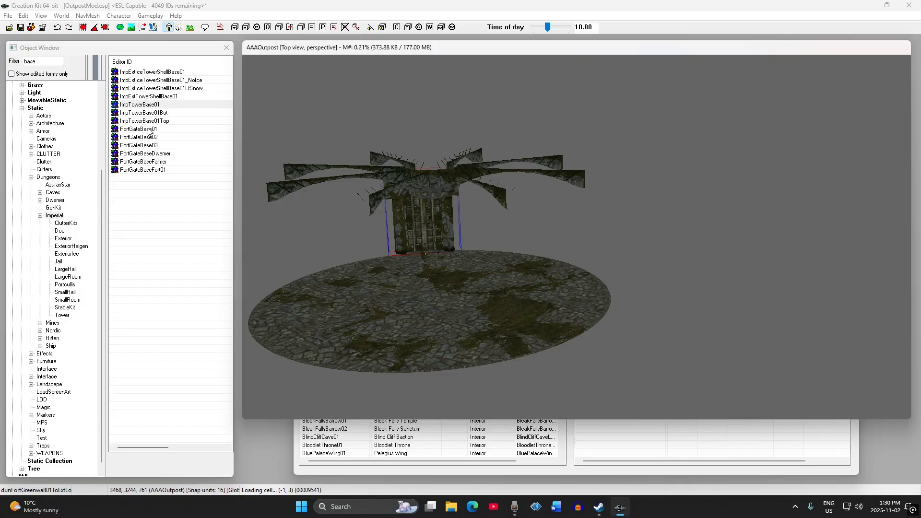
Look over the neighbouring base pieces and load the FortGreenwall01 interior cell again for reference.
{"action": "left_click", "coordinate": [146, 113]}
{"action": "left_click", "coordinate": [151, 123]}
{"action": "left_click", "coordinate": [150, 131]}
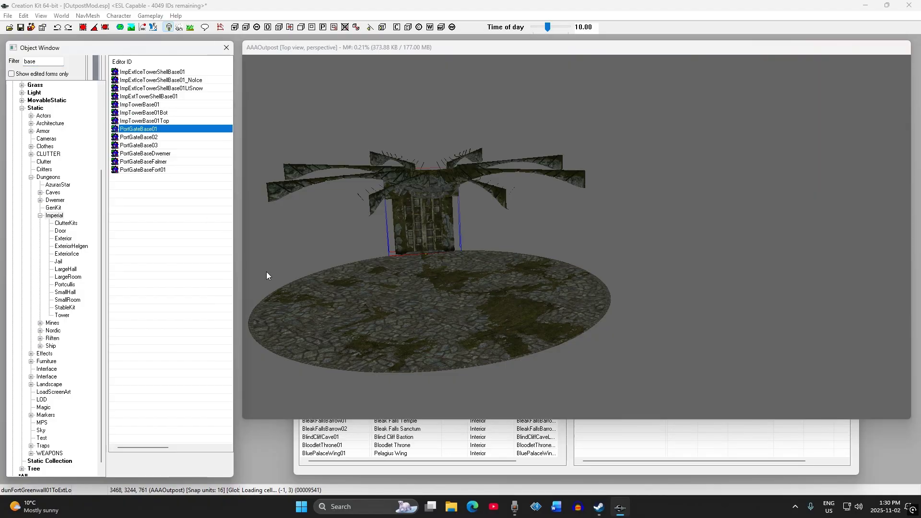
{"action": "left_click", "coordinate": [390, 452]}
{"action": "left_click_drag", "start_coordinate": [567, 141], "coordinate": [555, 217]}
{"action": "double_click", "coordinate": [322, 185]}
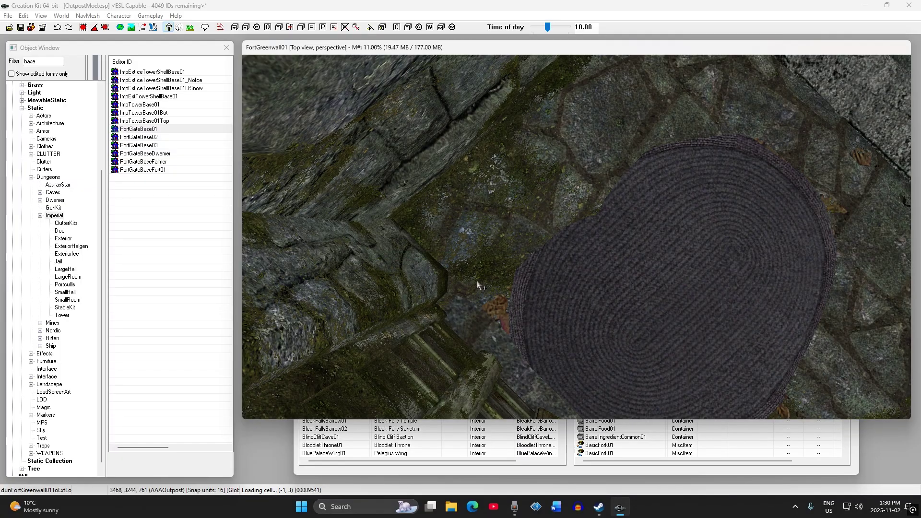
Hide the markers in FortGreenwall01 and examine how the tower's walls, doorways and floors fit together.
{"action": "left_click", "coordinate": [479, 285]}
{"action": "scroll", "coordinate": [480, 283], "scroll_direction": "down", "scroll_amount": 3}
{"action": "middle_click_drag", "start_coordinate": [479, 283], "coordinate": [533, 199], "text": "shift"}
{"action": "scroll", "coordinate": [533, 201], "scroll_direction": "down", "scroll_amount": 8}
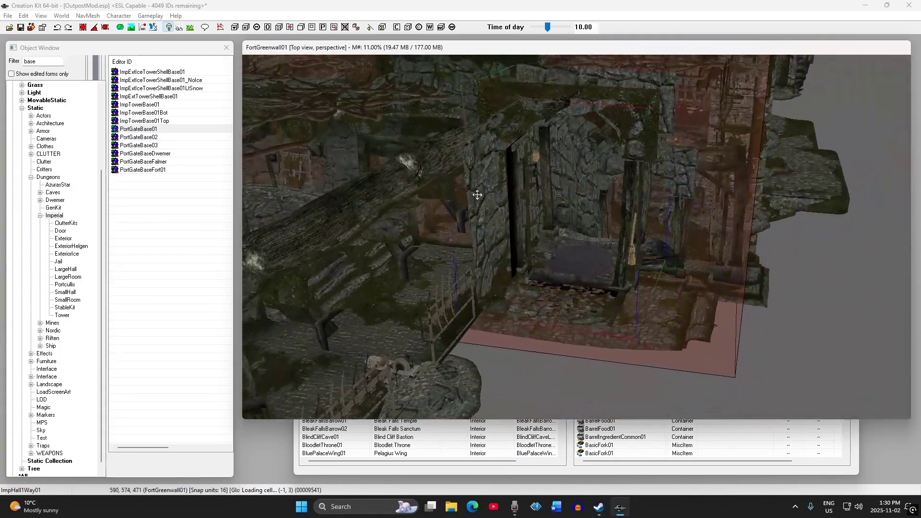
{"action": "middle_click_drag", "start_coordinate": [525, 193], "coordinate": [497, 222], "text": "shift"}
{"action": "left_click", "coordinate": [486, 257]}
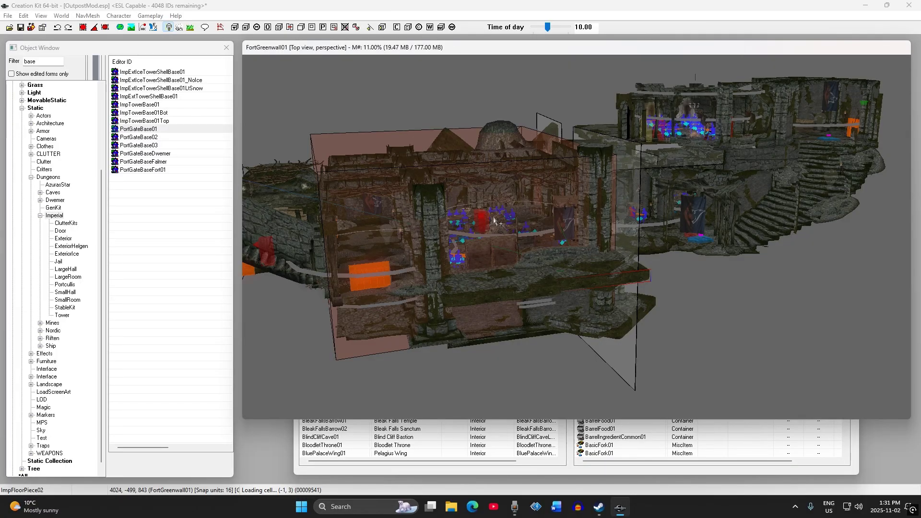
{"action": "key", "text": "m"}
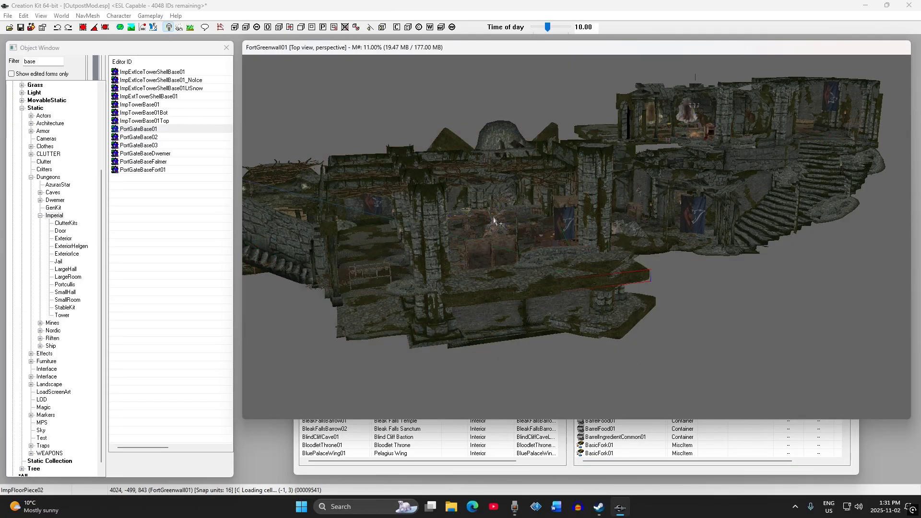
{"action": "middle_click_drag", "start_coordinate": [494, 220], "coordinate": [453, 207], "text": "shift"}
{"action": "scroll", "coordinate": [453, 209], "scroll_direction": "up", "scroll_amount": 3}
{"action": "middle_click_drag", "start_coordinate": [551, 204], "coordinate": [504, 282], "text": "shift"}
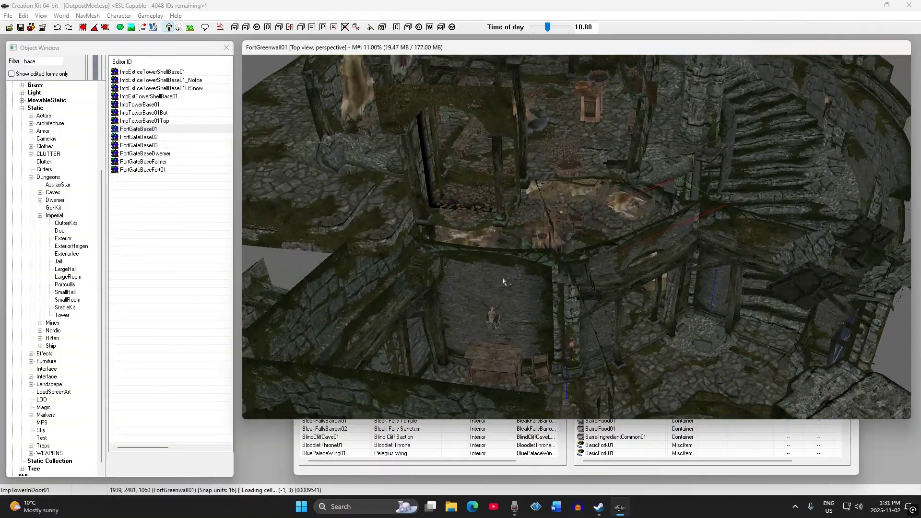
Copy the selected ImpTowerInWall01 and ImpTowerInDoor01 pieces from FortGreenwall01 and load the AAAOutpost interior cell.
{"action": "right_click", "coordinate": [512, 275]}
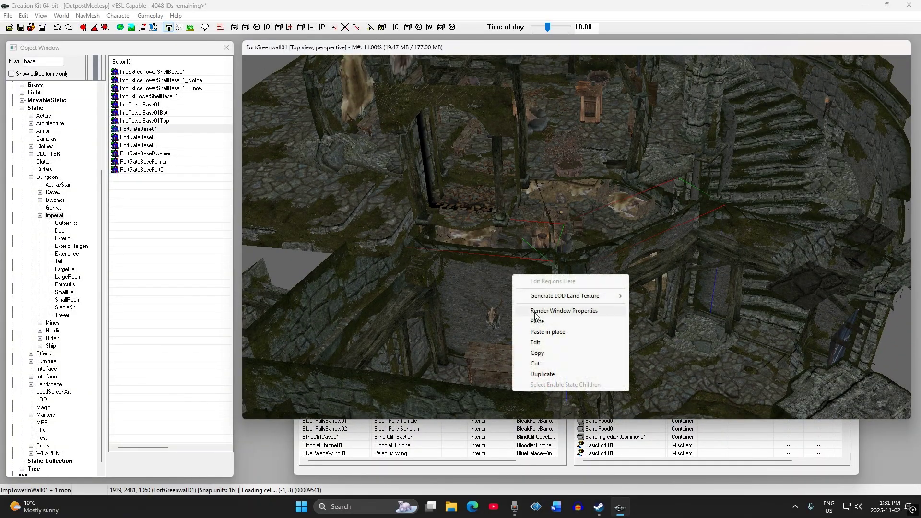
{"action": "left_click", "coordinate": [538, 353]}
{"action": "left_click", "coordinate": [433, 452]}
{"action": "double_click", "coordinate": [328, 144]}
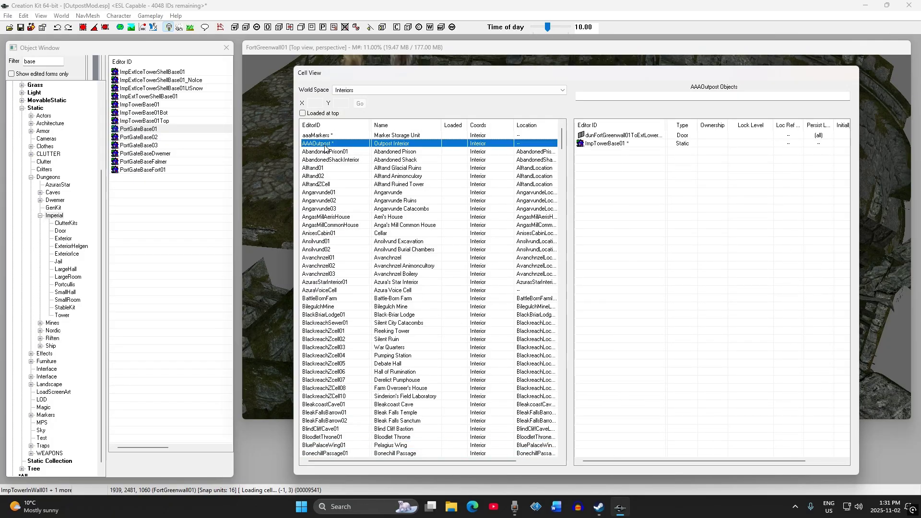
Paste the copied wall and doorway pieces into AAAOutpost and move them to the edge of the tower floor around the exit door.
{"action": "scroll", "coordinate": [536, 231], "scroll_direction": "down", "scroll_amount": 5}
{"action": "middle_click_drag", "start_coordinate": [536, 235], "coordinate": [741, 189], "text": "shift"}
{"action": "left_click", "coordinate": [514, 197]}
{"action": "scroll", "coordinate": [514, 197], "scroll_direction": "down", "scroll_amount": 5}
{"action": "middle_click_drag", "start_coordinate": [496, 146], "coordinate": [508, 238]}
{"action": "right_click", "coordinate": [480, 227]}
{"action": "left_click", "coordinate": [507, 273]}
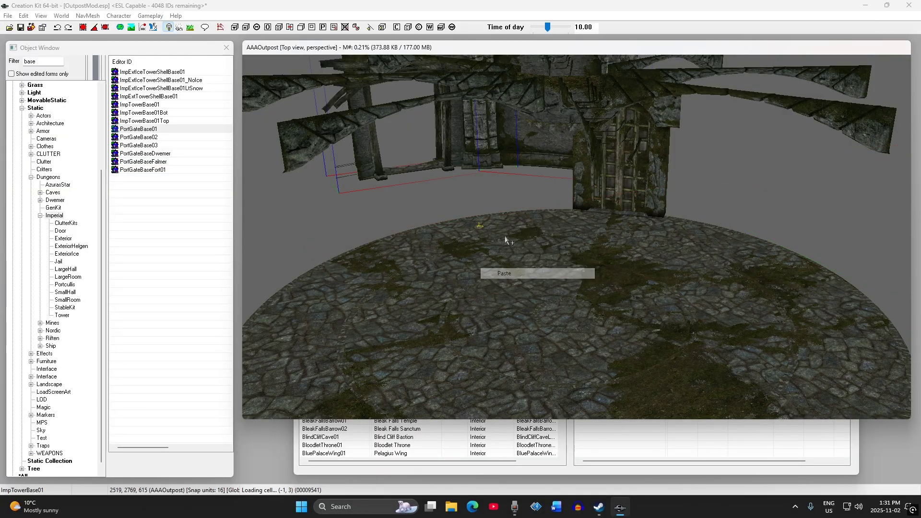
{"action": "scroll", "coordinate": [505, 237], "scroll_direction": "up", "scroll_amount": 2}
{"action": "left_click_drag", "start_coordinate": [471, 118], "coordinate": [567, 153]}
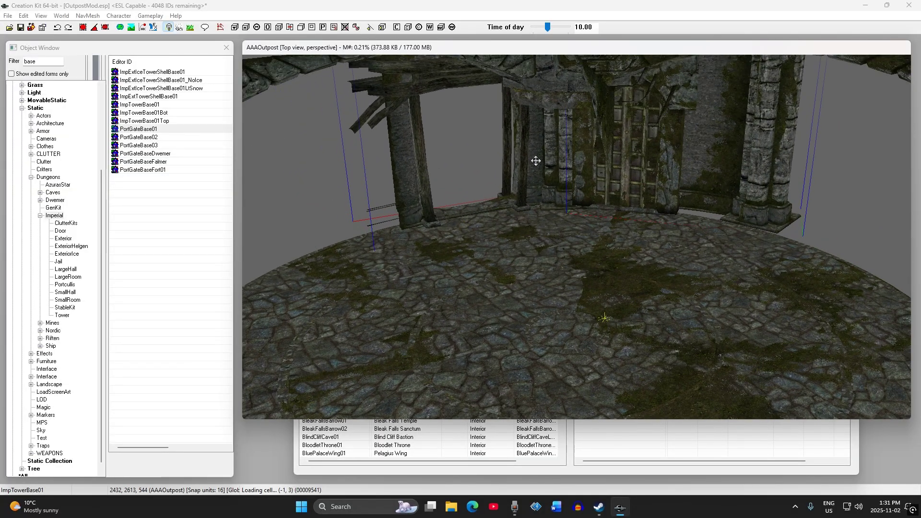
{"action": "scroll", "coordinate": [514, 290], "scroll_direction": "down", "scroll_amount": 1}
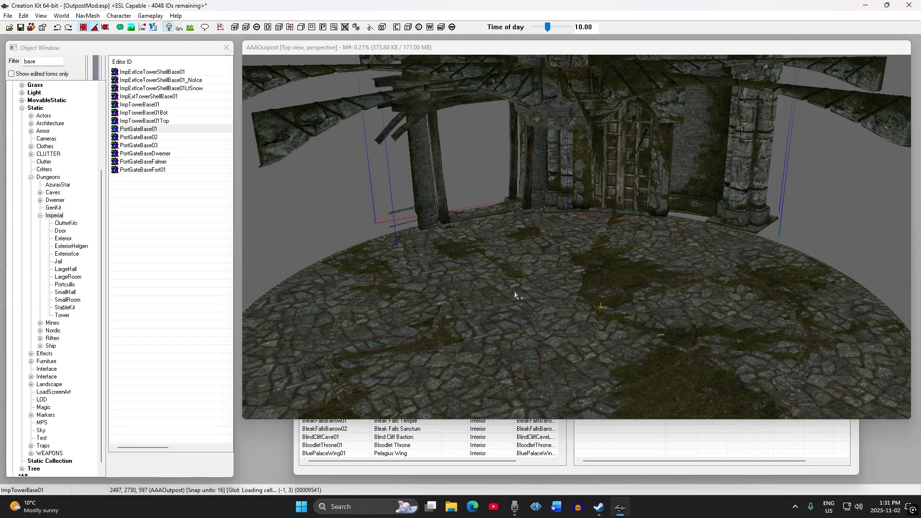
Remove the exit door from view and shift the wall and doorway together to align with the round floor's edge.
{"action": "left_click", "coordinate": [531, 300]}
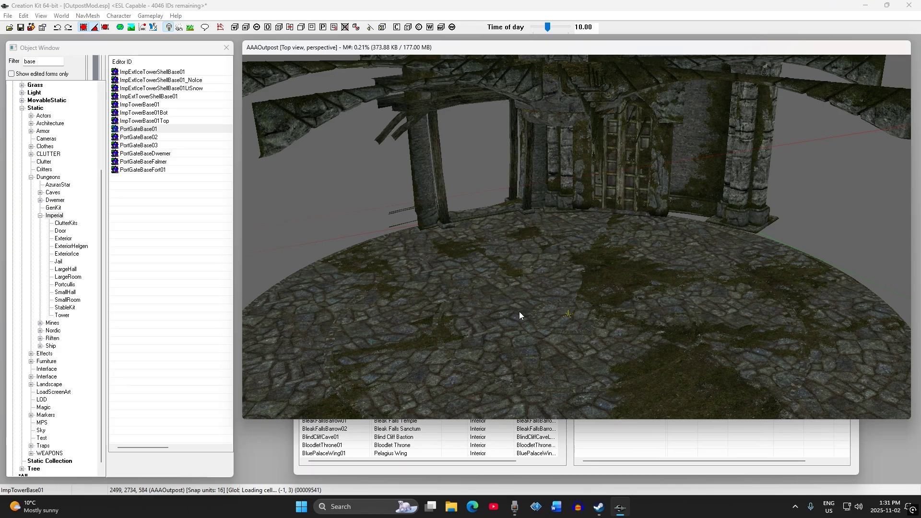
{"action": "scroll", "coordinate": [519, 312], "scroll_direction": "down", "scroll_amount": 3}
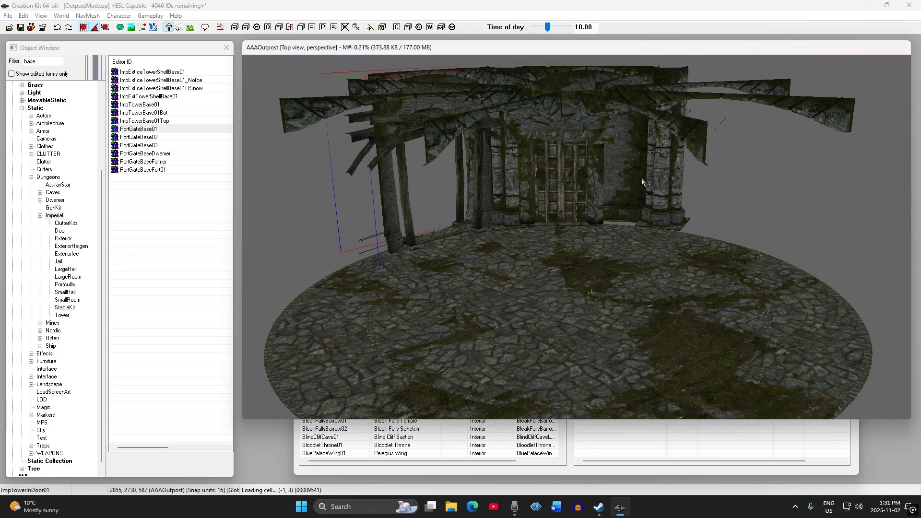
{"action": "middle_click_drag", "start_coordinate": [614, 183], "coordinate": [585, 183], "text": "shift"}
{"action": "mouse_move", "coordinate": [701, 190]}
{"action": "right_mouse_down"}
{"action": "mouse_move", "coordinate": [748, 190]}
{"action": "mouse_move", "coordinate": [696, 179]}
{"action": "right_mouse_up"}
{"action": "middle_click_drag", "start_coordinate": [689, 177], "coordinate": [587, 283], "text": "shift"}
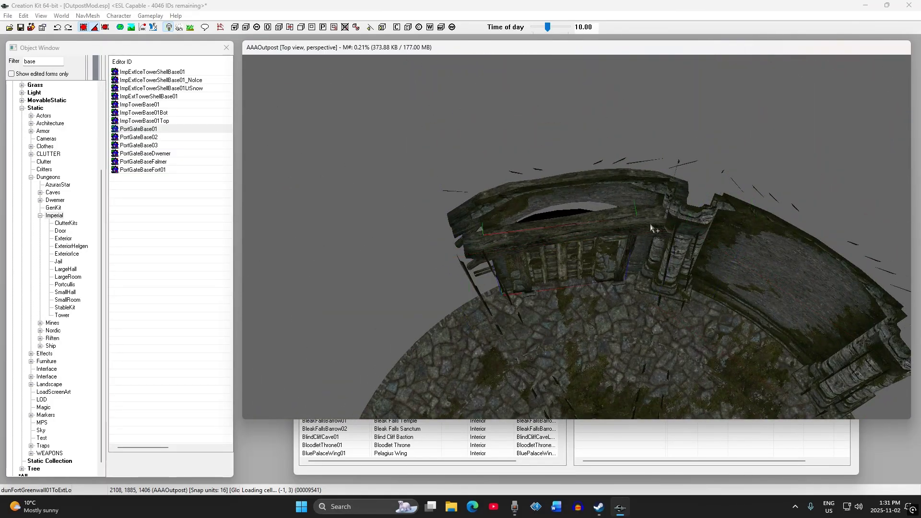
{"action": "key", "text": "Delete"}
{"action": "left_click", "coordinate": [642, 243]}
{"action": "left_click", "coordinate": [763, 271], "text": "ctrl"}
{"action": "middle_click_drag", "start_coordinate": [632, 253], "coordinate": [631, 245], "text": "shift"}
{"action": "mouse_move", "coordinate": [631, 245]}
{"action": "left_mouse_down"}
{"action": "mouse_move", "coordinate": [618, 232]}
{"action": "mouse_move", "coordinate": [625, 236]}
{"action": "left_mouse_up"}
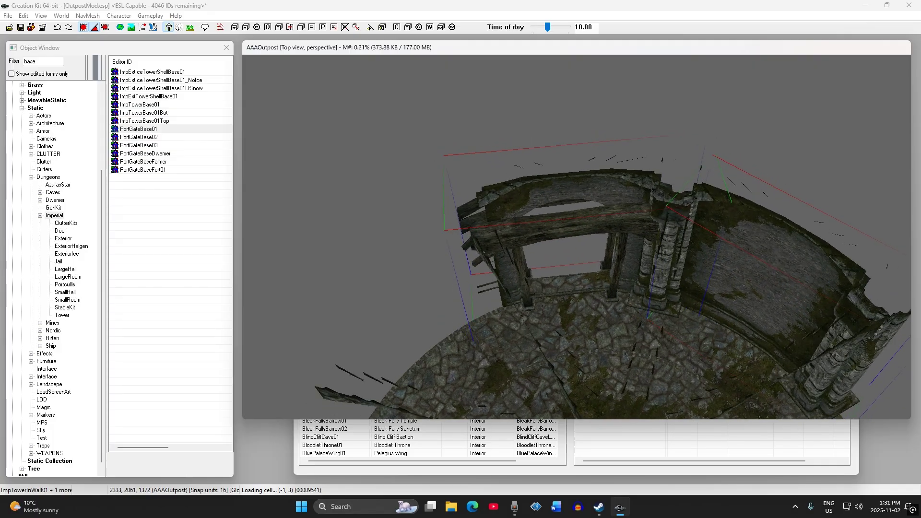
Try to duplicate the curved ImpTowerInWall01 piece and rotate the copy along the edge of the floor.
{"action": "middle_click_drag", "start_coordinate": [634, 272], "coordinate": [683, 268], "text": "shift"}
{"action": "scroll", "coordinate": [683, 267], "scroll_direction": "down", "scroll_amount": 1}
{"action": "left_click", "coordinate": [572, 245]}
{"action": "middle_click_drag", "start_coordinate": [572, 244], "coordinate": [556, 281], "text": "shift"}
{"action": "middle_click_drag", "start_coordinate": [556, 281], "coordinate": [567, 225]}
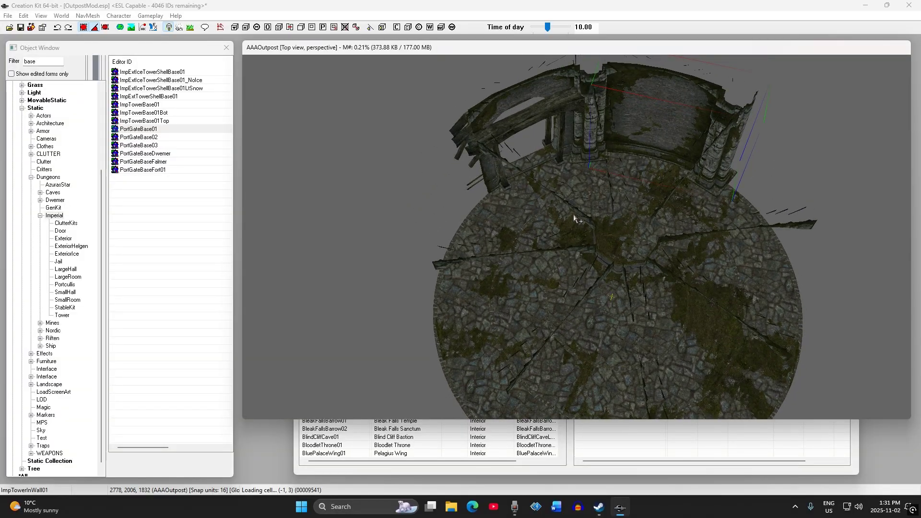
{"action": "middle_click_drag", "start_coordinate": [652, 193], "coordinate": [611, 176], "text": "shift"}
{"action": "key", "text": "ctrl+d"}
{"action": "left_click_drag", "start_coordinate": [469, 185], "coordinate": [578, 204]}
{"action": "right_click_drag", "start_coordinate": [578, 203], "coordinate": [614, 205]}
{"action": "left_click_drag", "start_coordinate": [828, 295], "coordinate": [685, 258]}
{"action": "middle_click_drag", "start_coordinate": [617, 247], "coordinate": [538, 194], "text": "shift"}
{"action": "left_click", "coordinate": [538, 194]}
{"action": "key", "text": "Delete"}
Examine how the wall and doorway pieces line up with the round tower floor and its ribs.
{"action": "left_click", "coordinate": [540, 270]}
{"action": "middle_click_drag", "start_coordinate": [540, 270], "coordinate": [563, 298], "text": "shift"}
{"action": "double_click", "coordinate": [563, 298]}
{"action": "left_click", "coordinate": [553, 135]}
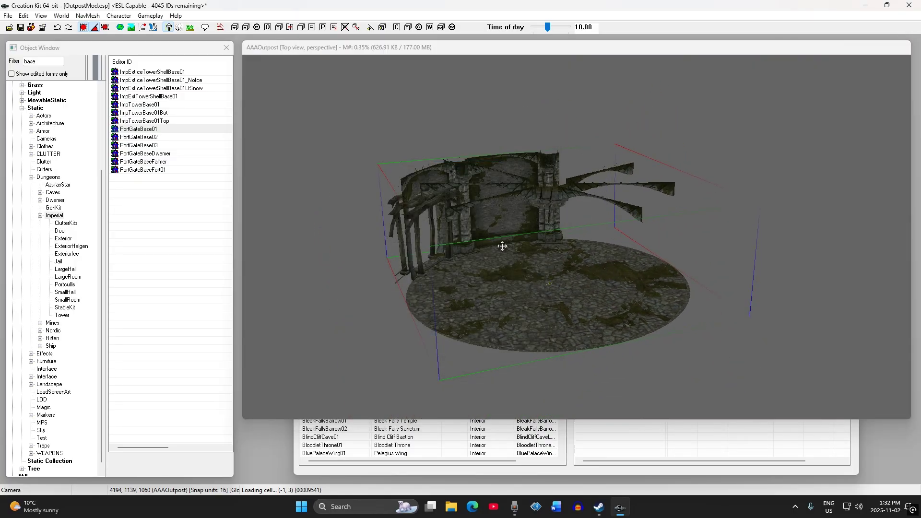
{"action": "middle_click_drag", "start_coordinate": [501, 168], "coordinate": [555, 279], "text": "shift"}
{"action": "scroll", "coordinate": [576, 245], "scroll_direction": "up", "scroll_amount": 5}
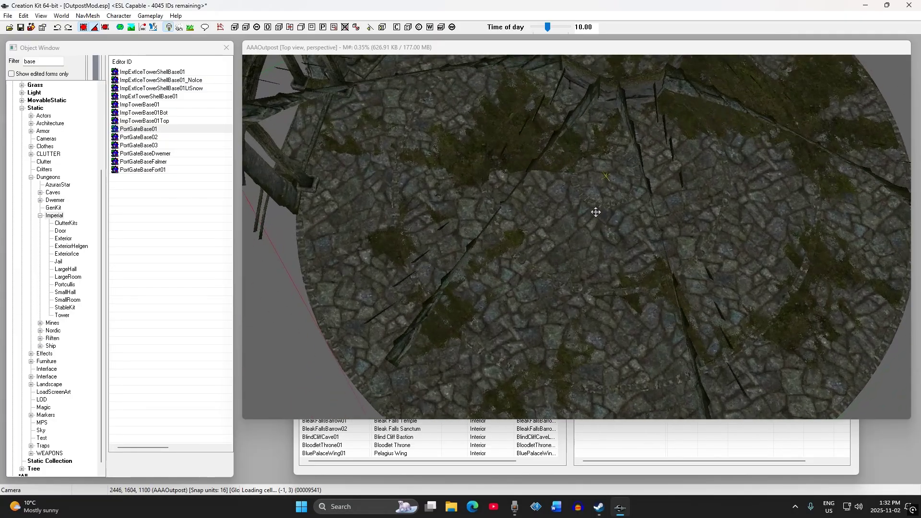
{"action": "scroll", "coordinate": [617, 214], "scroll_direction": "down", "scroll_amount": 6}
{"action": "middle_click_drag", "start_coordinate": [617, 214], "coordinate": [563, 226], "text": "shift"}
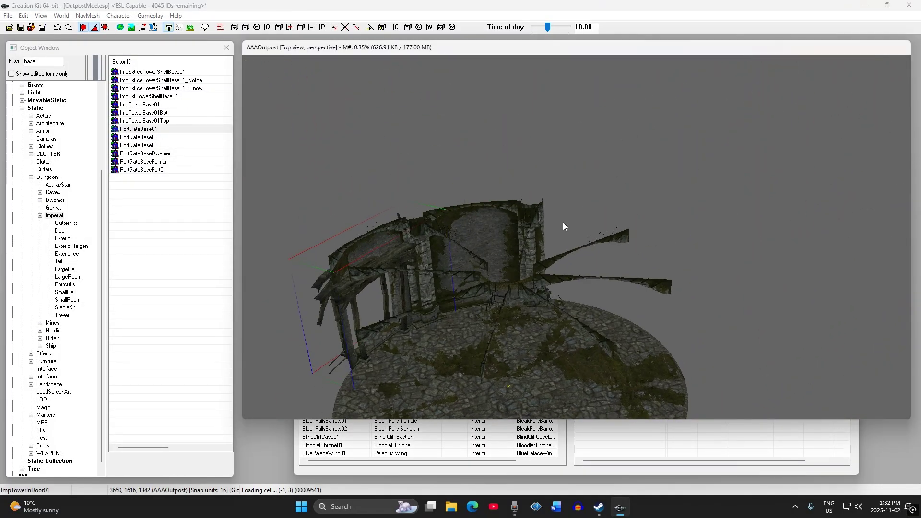
Duplicate the ImpTowerInWall01 piece and rotate the copy to follow the curve of the tower floor beside the original wall.
{"action": "middle_click_drag", "start_coordinate": [503, 236], "coordinate": [502, 276], "text": "shift"}
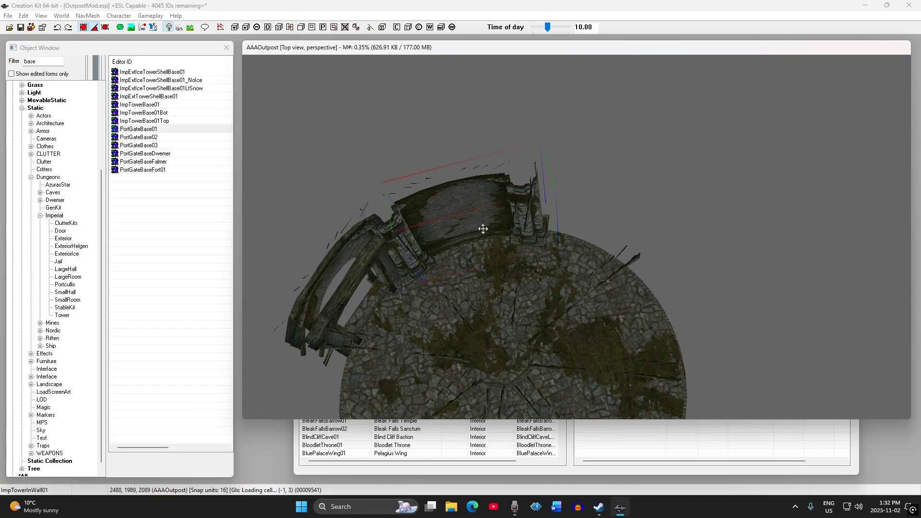
{"action": "scroll", "coordinate": [526, 324], "scroll_direction": "down", "scroll_amount": 1}
{"action": "middle_click_drag", "start_coordinate": [524, 325], "coordinate": [473, 293], "text": "shift"}
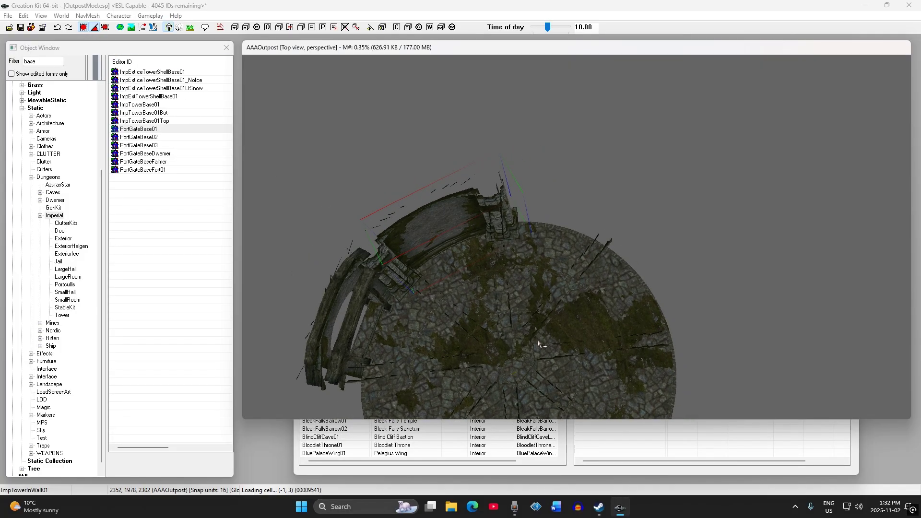
{"action": "middle_click_drag", "start_coordinate": [538, 342], "coordinate": [496, 191], "text": "shift"}
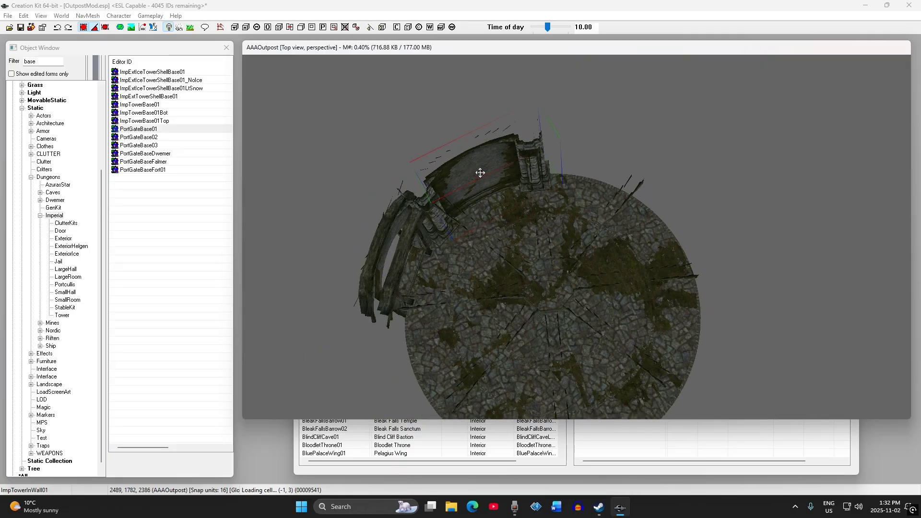
{"action": "key", "text": "ctrl+z"}
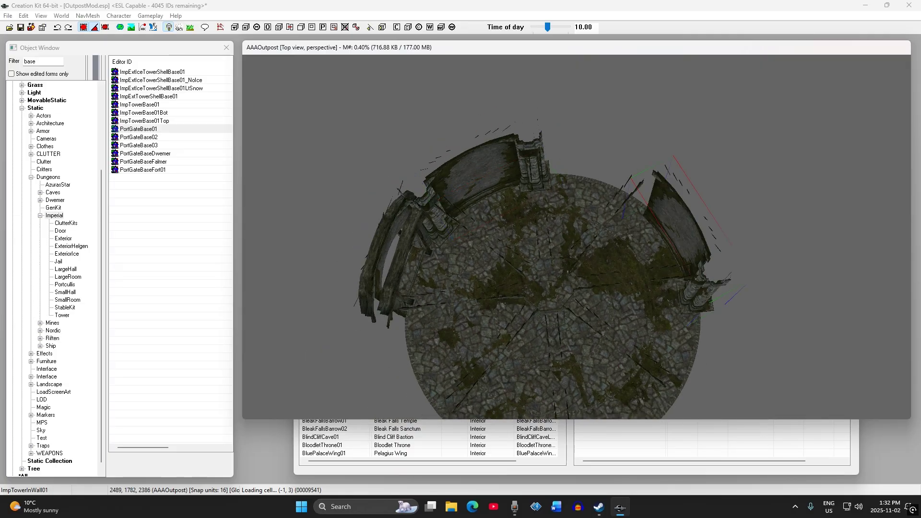
{"action": "right_click_drag", "start_coordinate": [485, 175], "coordinate": [461, 175]}
{"action": "middle_click_drag", "start_coordinate": [519, 200], "coordinate": [627, 228], "text": "shift"}
{"action": "middle_click_drag", "start_coordinate": [549, 310], "coordinate": [516, 306], "text": "shift"}
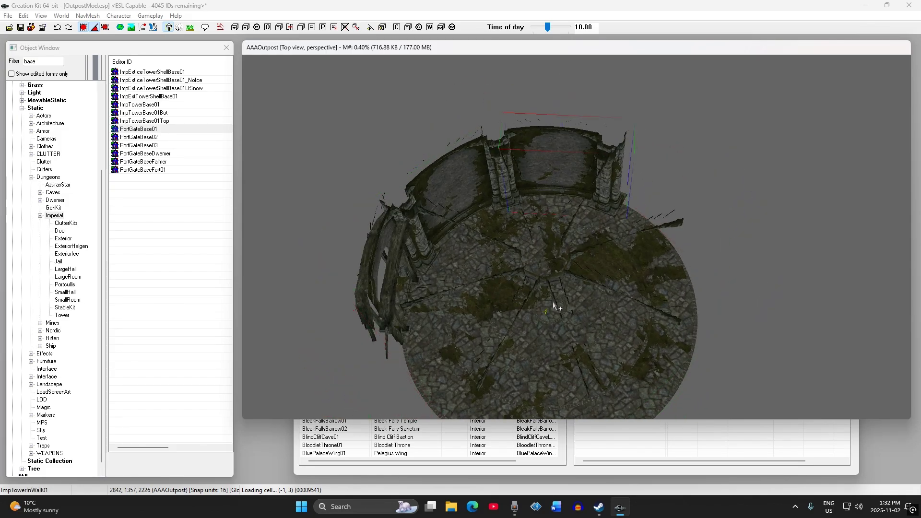
Nudge the duplicated wall until it meets the neighbouring wall's pillar and check the joint from above and below.
{"action": "left_click_drag", "start_coordinate": [552, 161], "coordinate": [553, 155]}
{"action": "left_click_drag", "start_coordinate": [547, 305], "coordinate": [545, 312]}
{"action": "scroll", "coordinate": [571, 240], "scroll_direction": "up", "scroll_amount": 3}
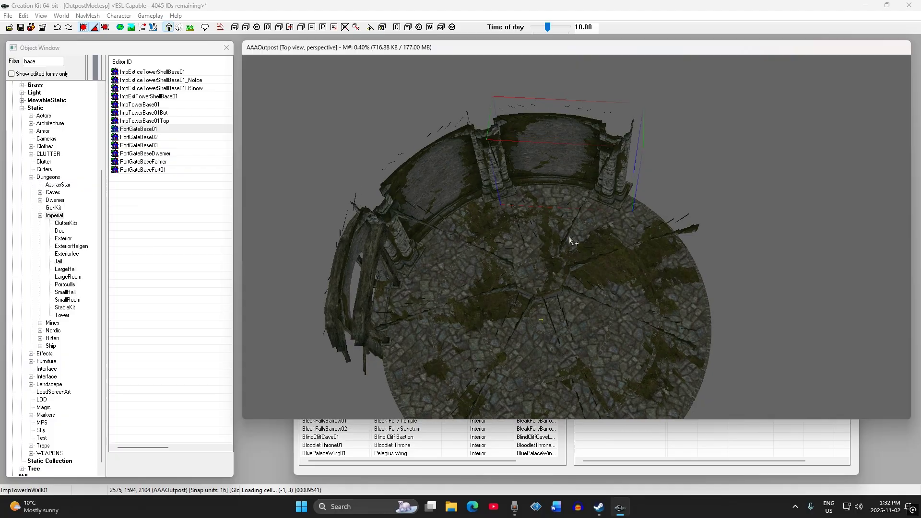
{"action": "left_click_drag", "start_coordinate": [551, 144], "coordinate": [555, 139]}
{"action": "middle_click_drag", "start_coordinate": [545, 205], "coordinate": [518, 194], "text": "shift"}
{"action": "left_click_drag", "start_coordinate": [536, 132], "coordinate": [543, 131]}
{"action": "middle_click_drag", "start_coordinate": [530, 182], "coordinate": [483, 163], "text": "shift"}
{"action": "left_click_drag", "start_coordinate": [540, 325], "coordinate": [544, 329]}
{"action": "middle_click_drag", "start_coordinate": [545, 185], "coordinate": [626, 271], "text": "shift"}
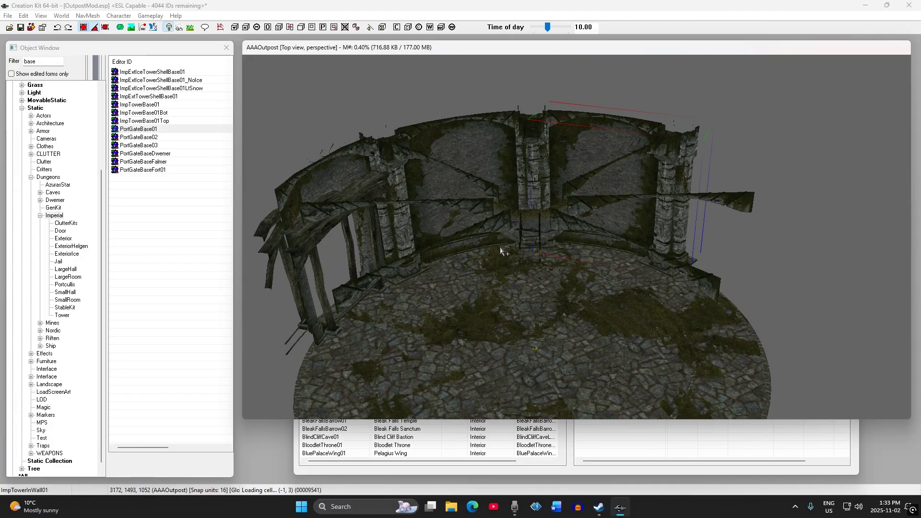
{"action": "middle_click_drag", "start_coordinate": [429, 262], "coordinate": [363, 240], "text": "shift"}
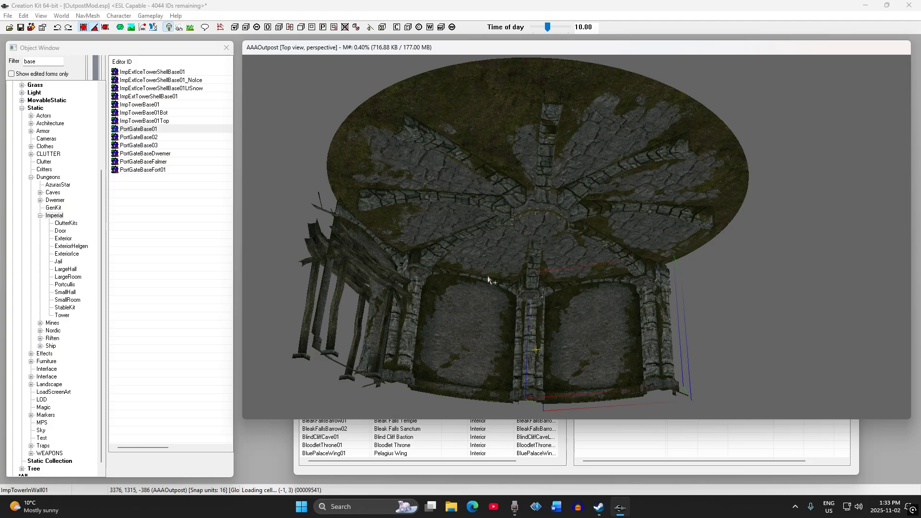
Duplicate the wall pair around the floor's edge and rotate the copies into place, adding one single wall to close the tower ring.
{"action": "middle_click_drag", "start_coordinate": [592, 288], "coordinate": [497, 269], "text": "shift"}
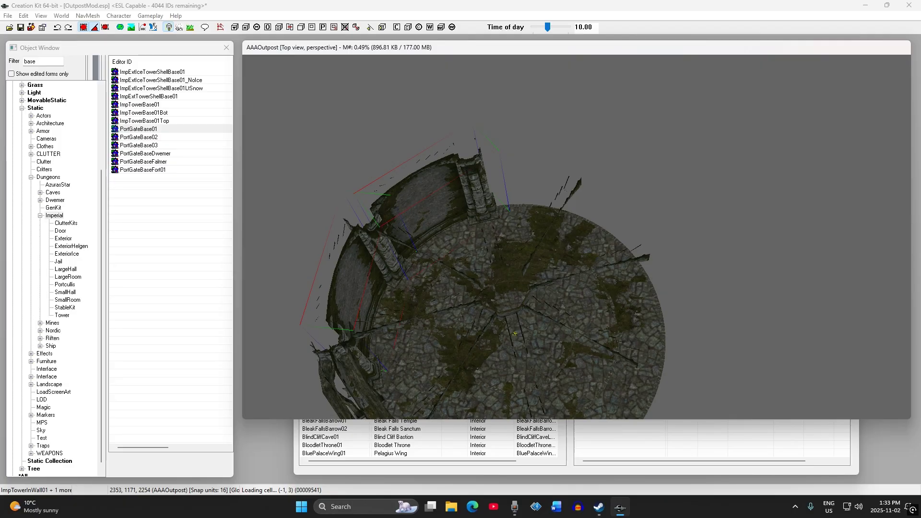
{"action": "middle_click_drag", "start_coordinate": [515, 271], "coordinate": [448, 198], "text": "shift"}
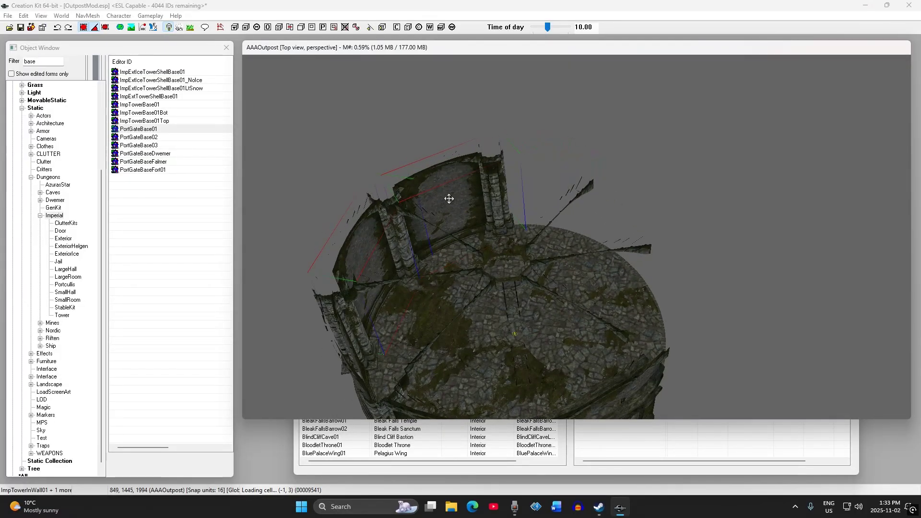
{"action": "right_click_drag", "start_coordinate": [547, 204], "coordinate": [576, 204]}
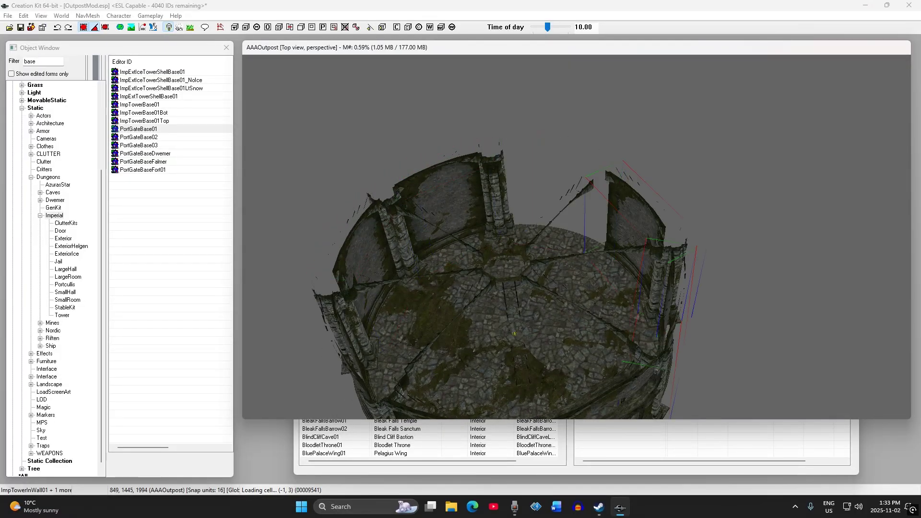
{"action": "middle_click_drag", "start_coordinate": [446, 191], "coordinate": [563, 234], "text": "shift"}
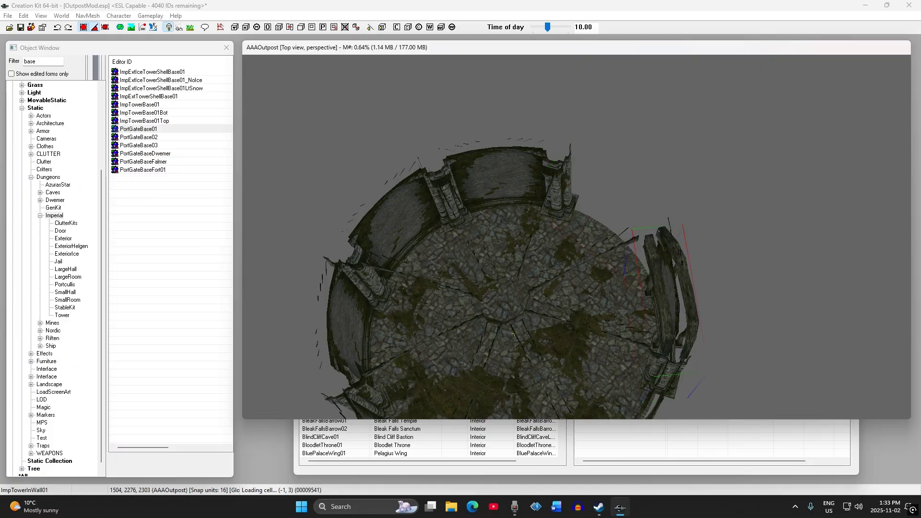
{"action": "right_click_drag", "start_coordinate": [564, 234], "coordinate": [535, 234]}
{"action": "middle_click_drag", "start_coordinate": [511, 264], "coordinate": [557, 222], "text": "shift"}
Inspect the exit door in its doorway and the surrounding tower walls from inside the room.
{"action": "scroll", "coordinate": [566, 274], "scroll_direction": "up", "scroll_amount": 2}
{"action": "left_click", "coordinate": [554, 264]}
{"action": "scroll", "coordinate": [555, 222], "scroll_direction": "up", "scroll_amount": 3}
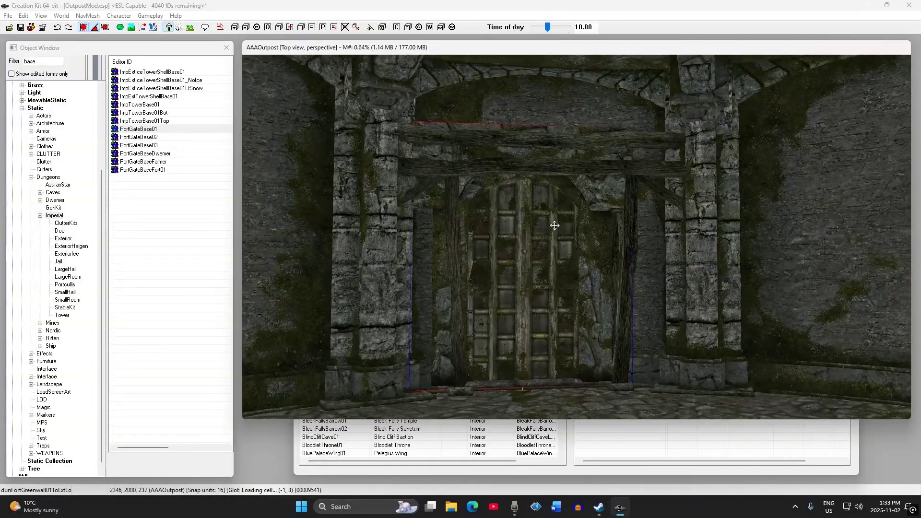
{"action": "middle_click_drag", "start_coordinate": [535, 256], "coordinate": [590, 275], "text": "shift"}
{"action": "scroll", "coordinate": [579, 274], "scroll_direction": "down", "scroll_amount": 5}
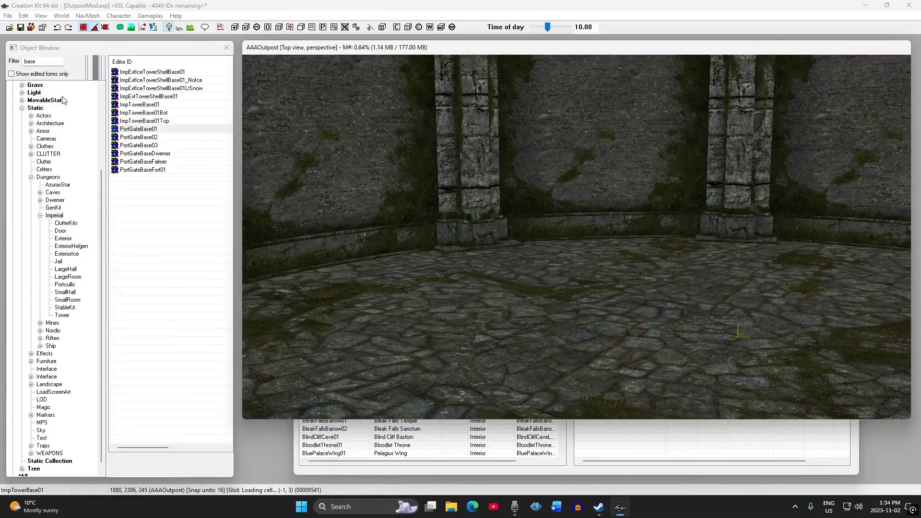
Try placing another ImpTowerBase01 on the tower floor and look over the enclosed room.
{"action": "left_click_drag", "start_coordinate": [139, 104], "coordinate": [737, 384]}
{"action": "scroll", "coordinate": [657, 350], "scroll_direction": "down", "scroll_amount": 5}
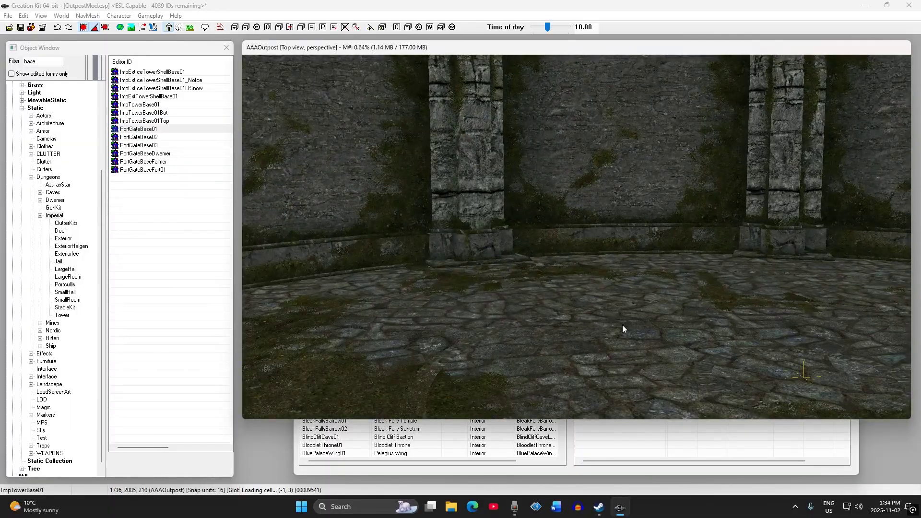
{"action": "scroll", "coordinate": [600, 322], "scroll_direction": "up", "scroll_amount": 3}
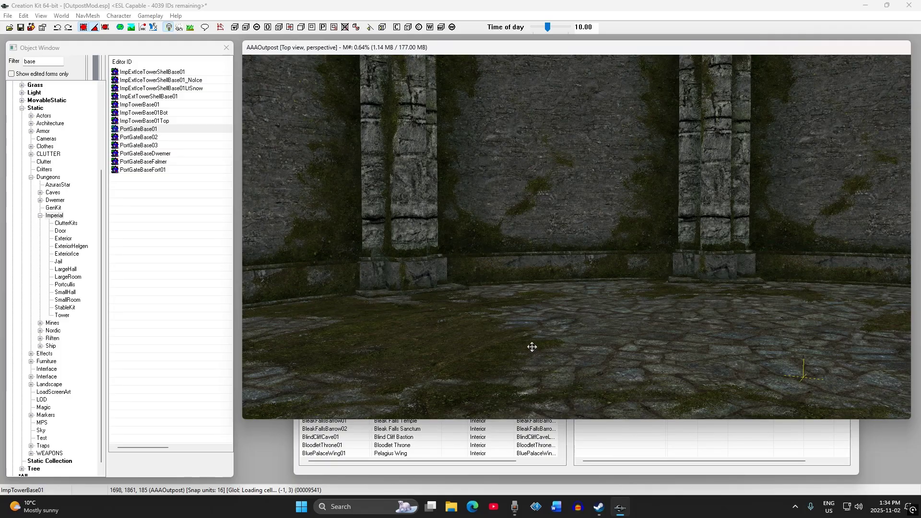
{"action": "middle_click_drag", "start_coordinate": [533, 347], "coordinate": [535, 318], "text": "shift"}
{"action": "scroll", "coordinate": [625, 364], "scroll_direction": "down", "scroll_amount": 6}
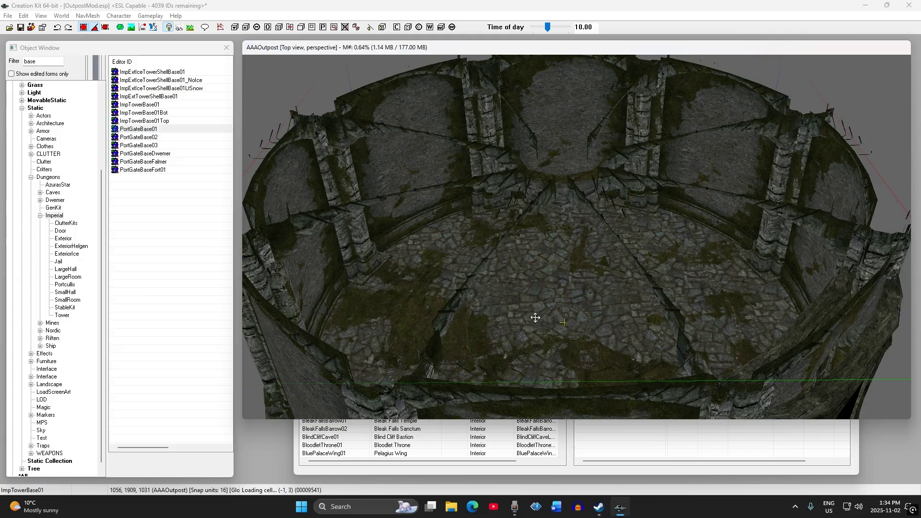
{"action": "scroll", "coordinate": [546, 311], "scroll_direction": "up", "scroll_amount": 3}
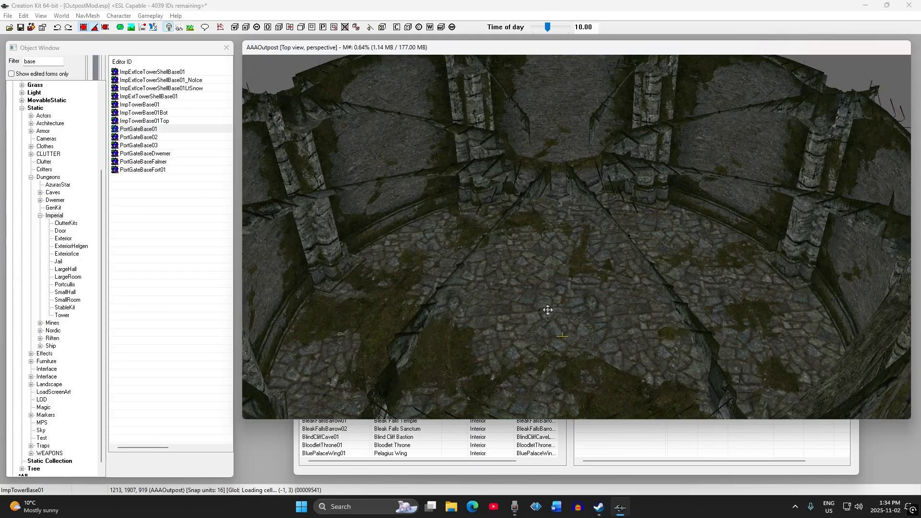
{"action": "middle_click_drag", "start_coordinate": [547, 310], "coordinate": [535, 309], "text": "shift"}
Filter the complete object list by "commontable".
{"action": "left_click", "coordinate": [17, 65]}
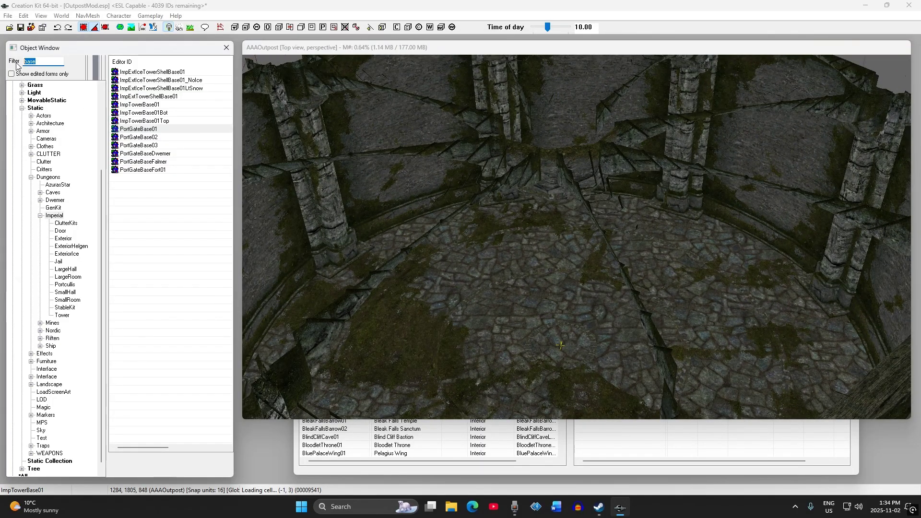
{"action": "type", "text": "col"}
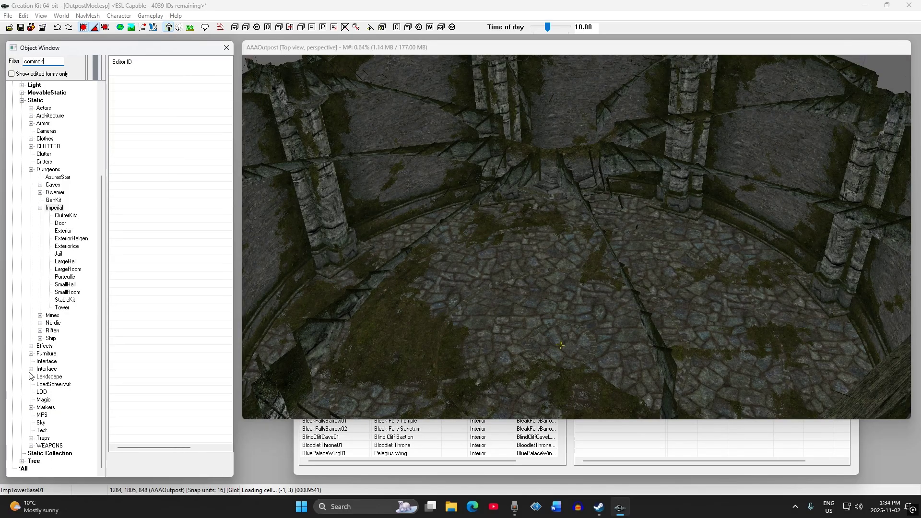
{"action": "left_click", "coordinate": [24, 469]}
{"action": "left_click", "coordinate": [57, 62]}
{"action": "type", "text": "table"}
Place CommonTable01 near the middle of the AAAOutpost tower floor and turn it to a new angle.
{"action": "left_click_drag", "start_coordinate": [139, 72], "coordinate": [563, 336]}
{"action": "middle_click_drag", "start_coordinate": [563, 336], "coordinate": [559, 323], "text": "shift"}
{"action": "right_click_drag", "start_coordinate": [560, 323], "coordinate": [558, 316]}
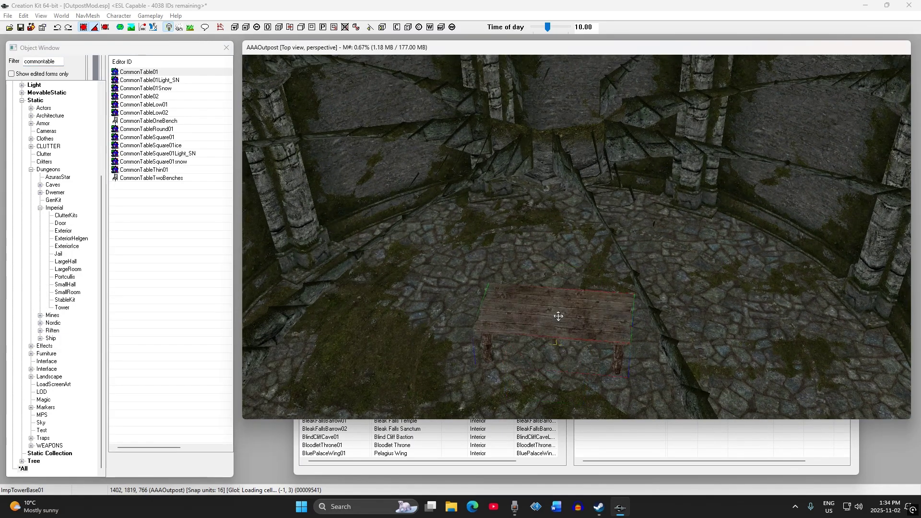
{"action": "middle_click_drag", "start_coordinate": [558, 315], "coordinate": [684, 311], "text": "shift"}
{"action": "right_click_drag", "start_coordinate": [684, 311], "coordinate": [581, 300]}
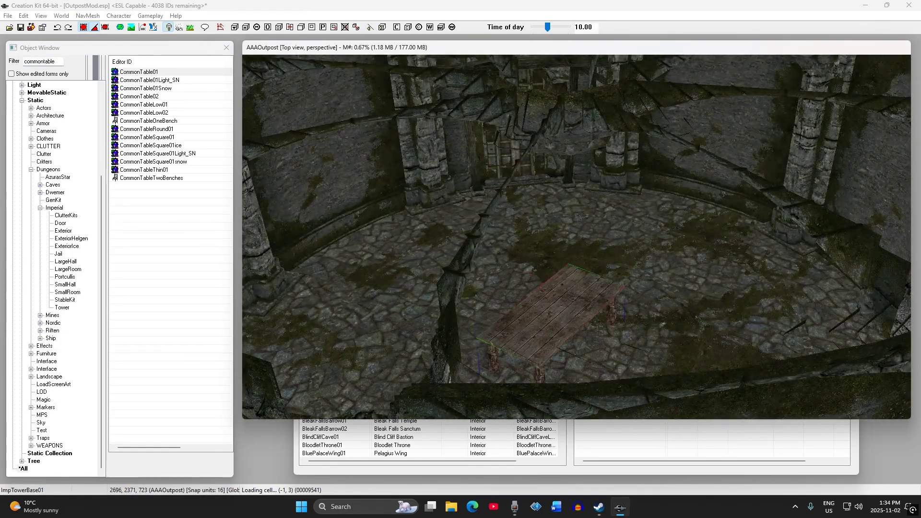
Rotate CommonTable01 again and shift it slightly toward the centre of the tower floor.
{"action": "right_click_drag", "start_coordinate": [556, 314], "coordinate": [569, 314]}
{"action": "left_click_drag", "start_coordinate": [569, 315], "coordinate": [570, 283]}
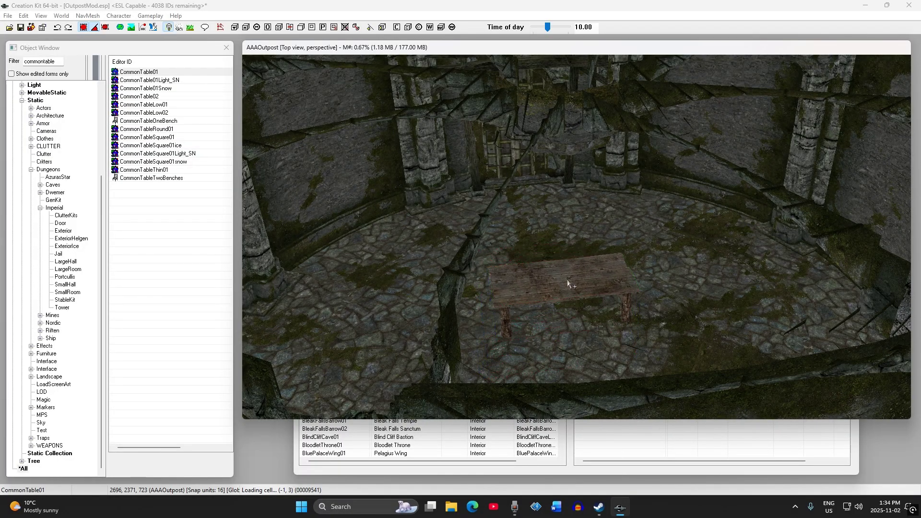
{"action": "scroll", "coordinate": [569, 284], "scroll_direction": "down", "scroll_amount": 2}
{"action": "middle_click_drag", "start_coordinate": [564, 280], "coordinate": [555, 307], "text": "shift"}
{"action": "left_click_drag", "start_coordinate": [556, 291], "coordinate": [551, 296]}
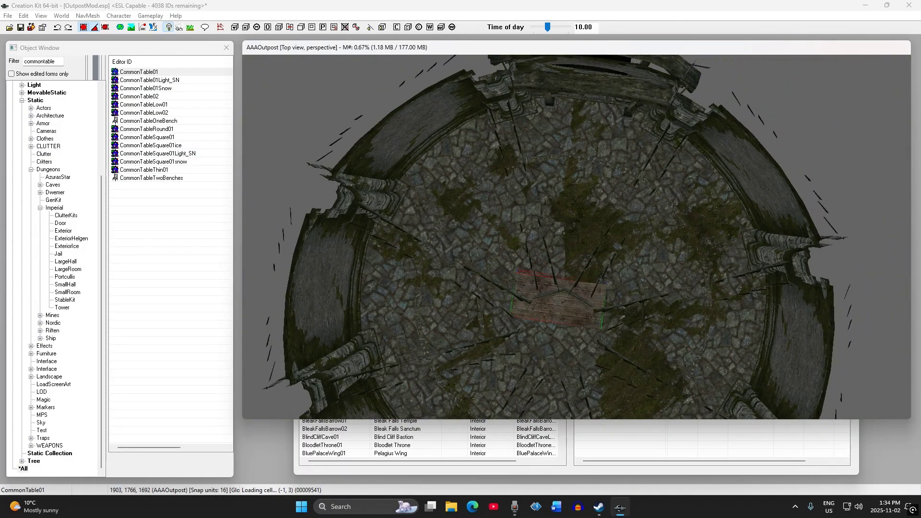
{"action": "mouse_move", "coordinate": [552, 296]}
{"action": "middle_mouse_down", "text": "shift"}
{"action": "mouse_move", "coordinate": [433, 250]}
{"action": "mouse_move", "coordinate": [502, 261]}
{"action": "mouse_move", "coordinate": [536, 286]}
{"action": "middle_mouse_up", "text": "shift"}
{"action": "scroll", "coordinate": [522, 277], "scroll_direction": "down", "scroll_amount": 6}
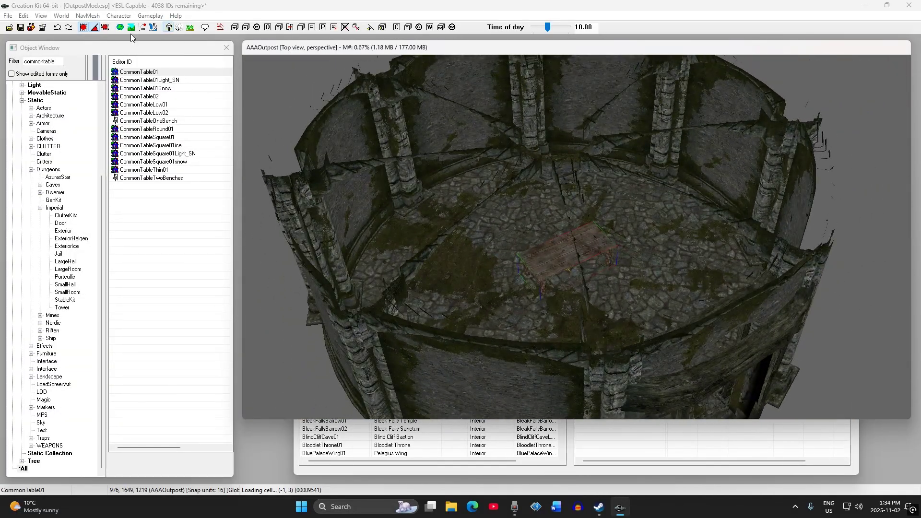
Enter navmesh editing for the AAAOutpost cell and move the Navmesh toolbar clear of the render view.
{"action": "left_click", "coordinate": [220, 28]}
{"action": "left_click_drag", "start_coordinate": [486, 20], "coordinate": [463, 28]}
{"action": "scroll", "coordinate": [550, 251], "scroll_direction": "up", "scroll_amount": 3}
{"action": "left_click", "coordinate": [528, 244]}
{"action": "scroll", "coordinate": [527, 243], "scroll_direction": "up", "scroll_amount": 3}
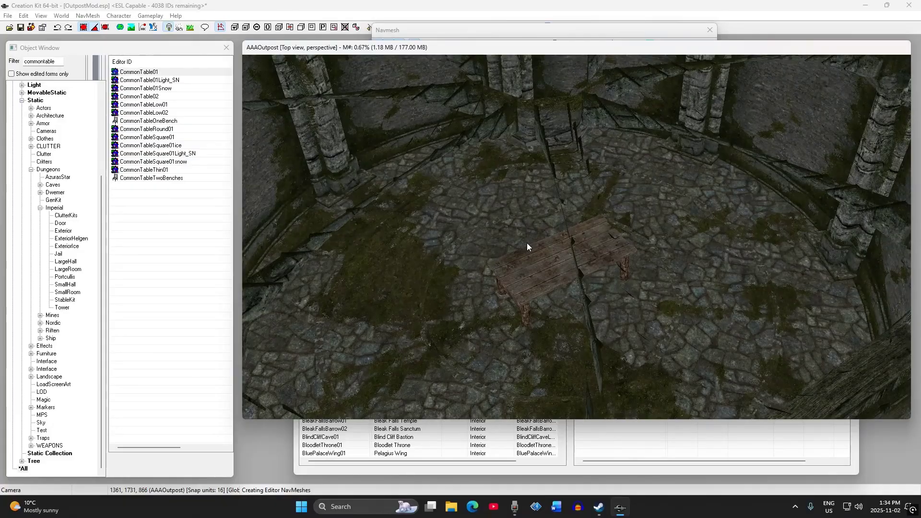
{"action": "left_click_drag", "start_coordinate": [484, 29], "coordinate": [485, 11]}
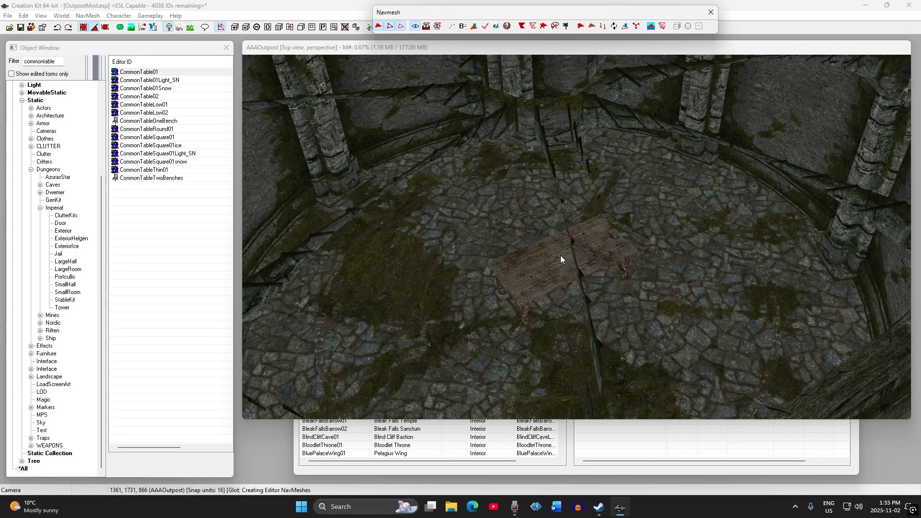
Look over the table and the surrounding tower floor that need navmesh coverage.
{"action": "left_click", "coordinate": [527, 252]}
{"action": "scroll", "coordinate": [527, 263], "scroll_direction": "up", "scroll_amount": 4}
{"action": "key", "text": "shift"}
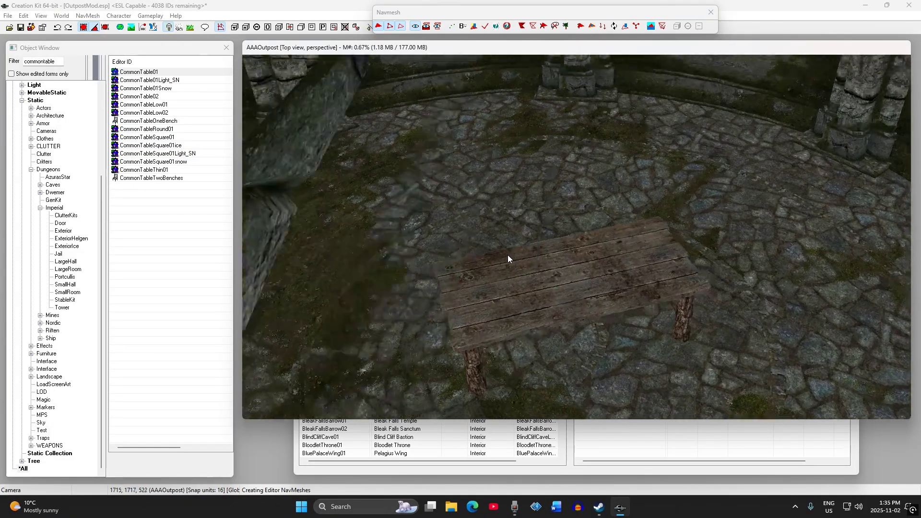
{"action": "scroll", "coordinate": [507, 258], "scroll_direction": "down", "scroll_amount": 8}
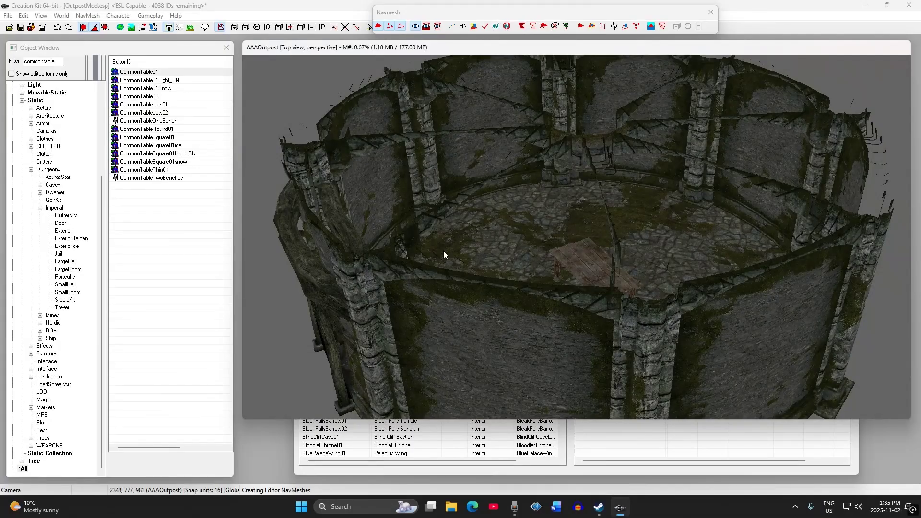
{"action": "middle_click_drag", "start_coordinate": [494, 237], "coordinate": [561, 264], "text": "shift"}
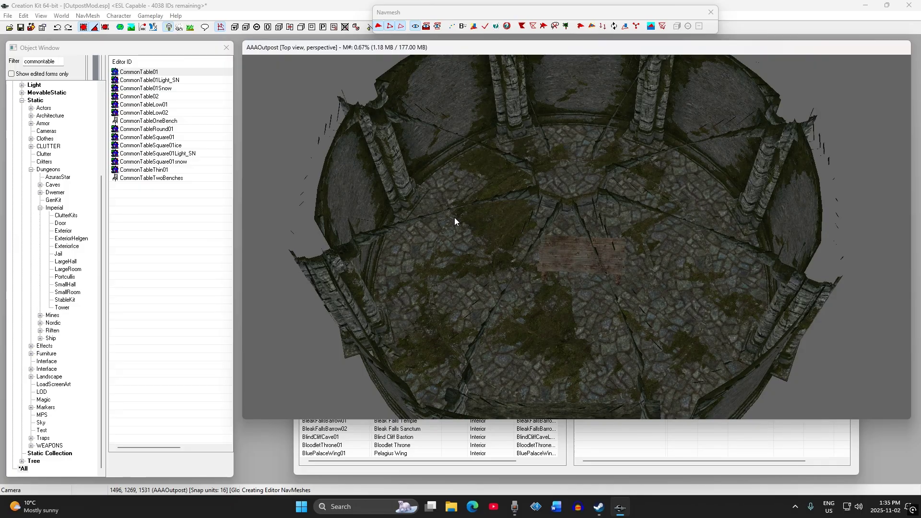
Leave navmesh editing, select CommonTable01, and re-enter navmesh editing.
{"action": "left_click", "coordinate": [711, 13]}
{"action": "left_click", "coordinate": [550, 262]}
{"action": "middle_click_drag", "start_coordinate": [549, 256], "coordinate": [537, 308], "text": "shift"}
{"action": "middle_click_drag", "start_coordinate": [541, 262], "coordinate": [477, 245], "text": "shift"}
{"action": "left_click", "coordinate": [223, 29]}
Place two navmesh vertices on the floor, one at each front corner of a wall pillar's base.
{"action": "scroll", "coordinate": [484, 267], "scroll_direction": "up", "scroll_amount": 5}
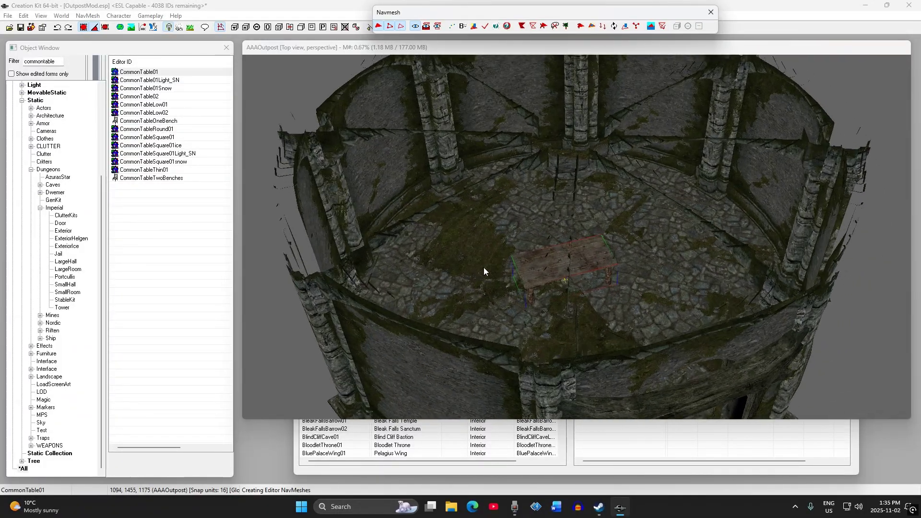
{"action": "left_click", "coordinate": [535, 266]}
{"action": "middle_click_drag", "start_coordinate": [520, 266], "coordinate": [531, 283], "text": "shift"}
{"action": "scroll", "coordinate": [531, 283], "scroll_direction": "up", "scroll_amount": 5}
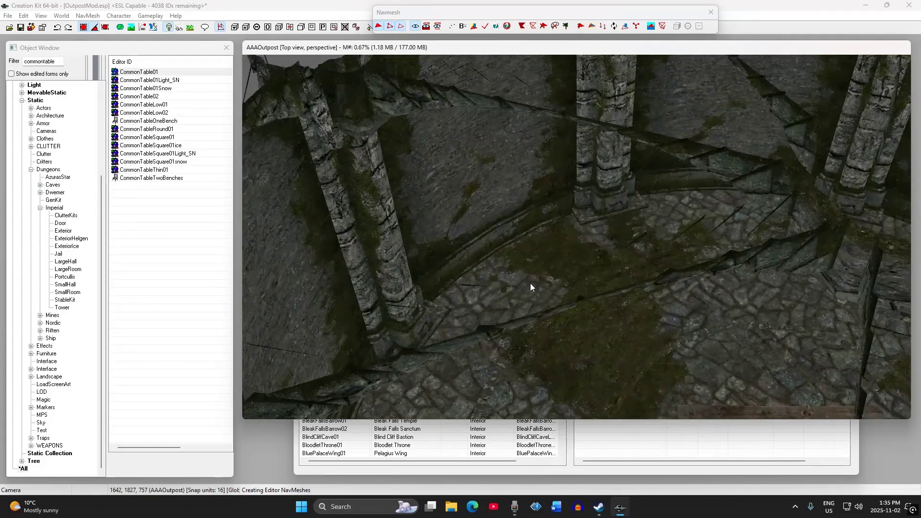
{"action": "right_click", "coordinate": [586, 224]}
{"action": "middle_click_drag", "start_coordinate": [586, 224], "coordinate": [573, 269], "text": "shift"}
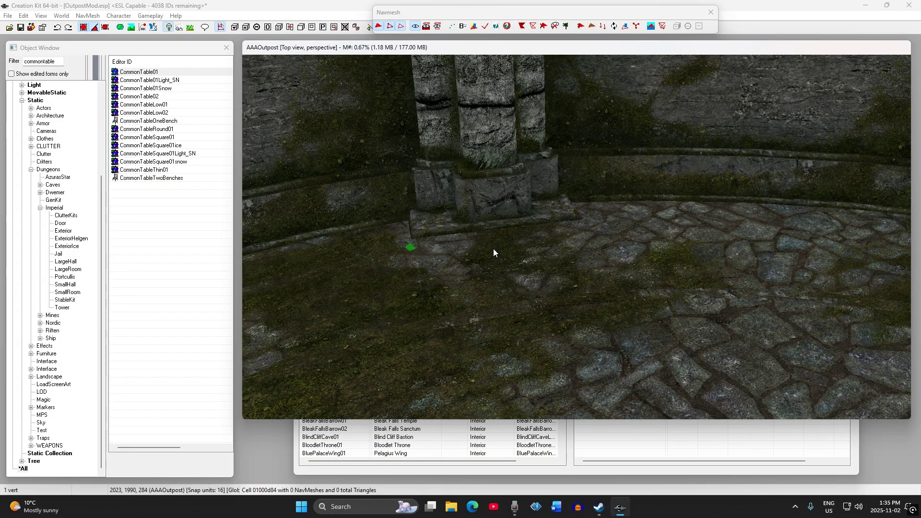
{"action": "right_click", "coordinate": [582, 229]}
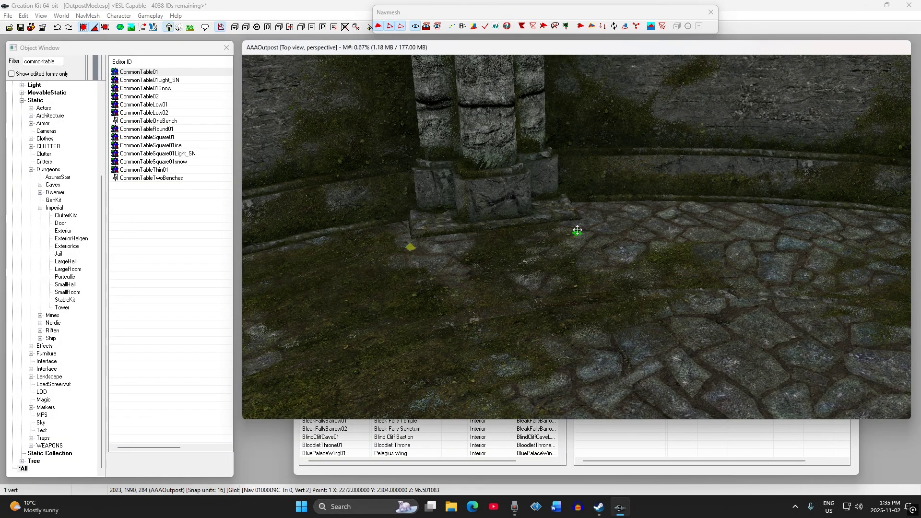
Leave navmesh editing to turn off grid snapping, and re-enter it.
{"action": "left_click", "coordinate": [711, 12]}
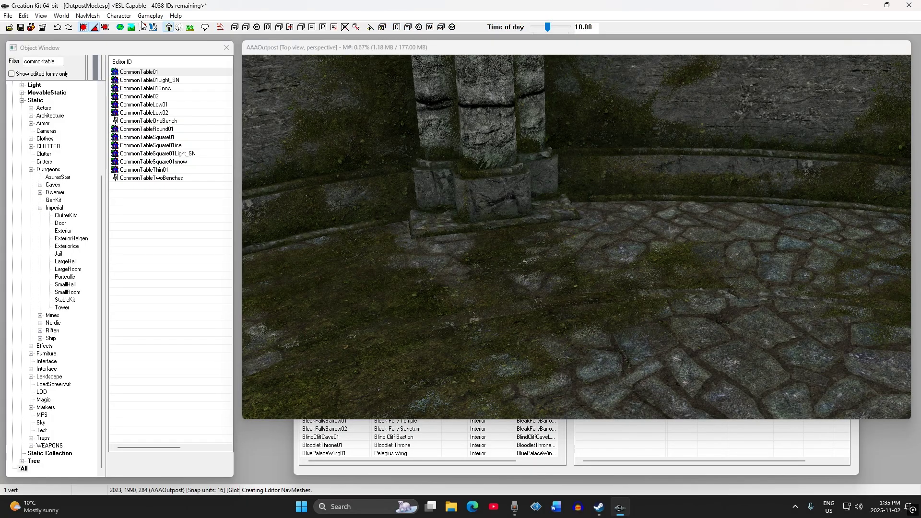
{"action": "left_click", "coordinate": [83, 27]}
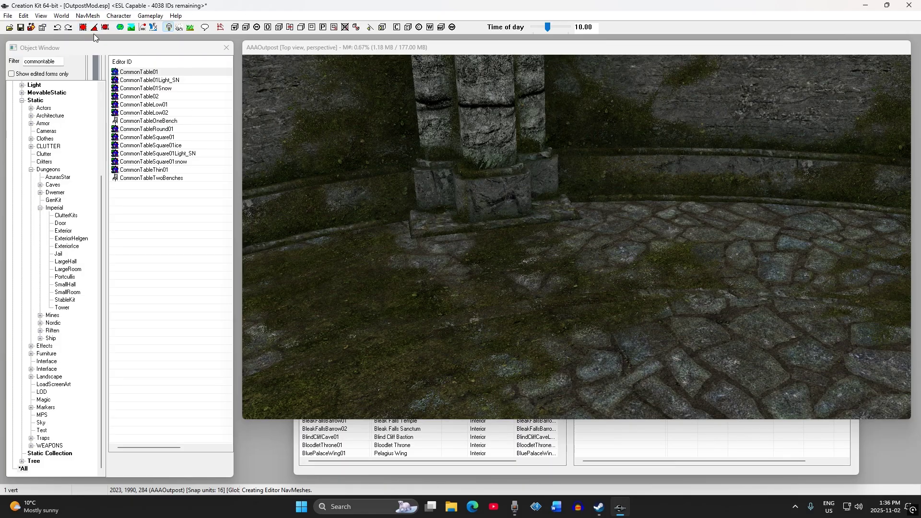
{"action": "left_click", "coordinate": [220, 28]}
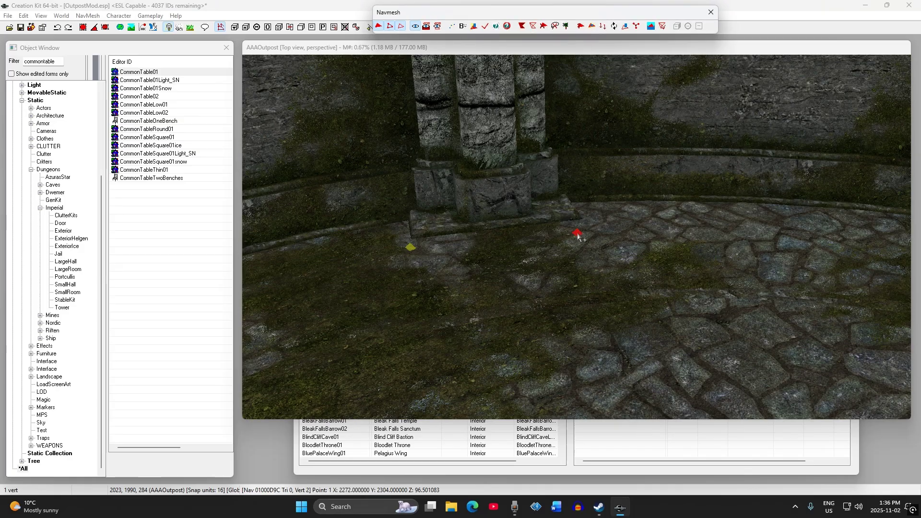
Move the two navmesh vertices closer to the corners of the pillar base.
{"action": "left_click", "coordinate": [579, 235]}
{"action": "key", "text": "shift"}
{"action": "left_click_drag", "start_coordinate": [576, 235], "coordinate": [582, 227]}
{"action": "left_click", "coordinate": [414, 234]}
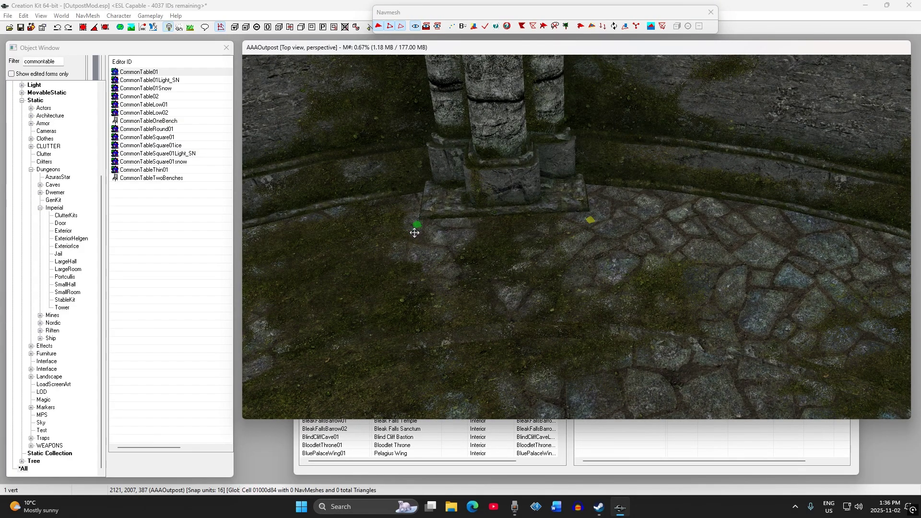
{"action": "left_click", "coordinate": [592, 219]}
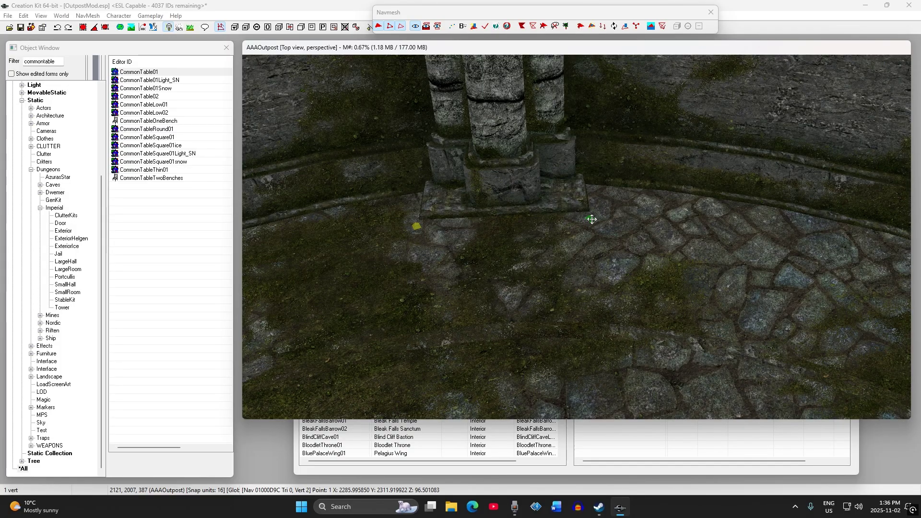
Add a third navmesh vertex on the open floor and create a triangle from all three vertices.
{"action": "key", "text": "shift"}
{"action": "middle_click_drag", "start_coordinate": [562, 265], "coordinate": [531, 258]}
{"action": "key", "text": "shift"}
{"action": "key", "text": "shift"}
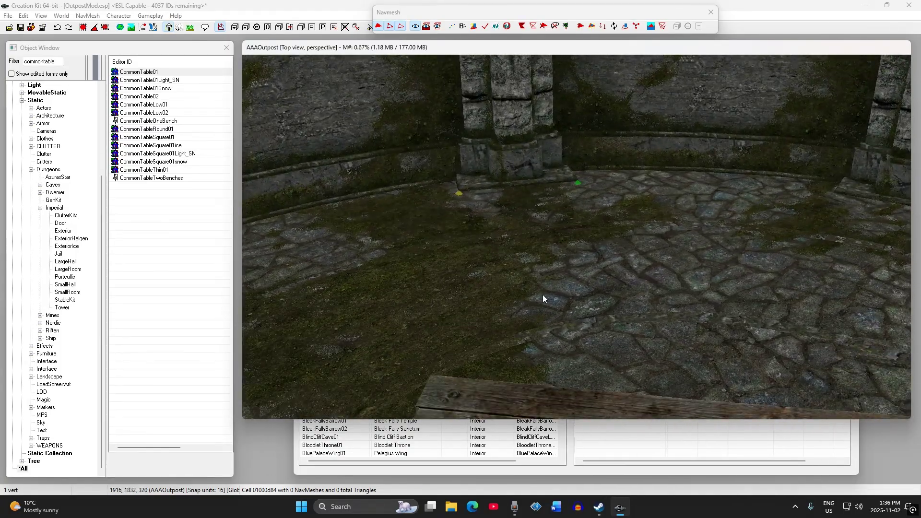
{"action": "right_click", "coordinate": [570, 302]}
{"action": "left_click", "coordinate": [459, 193]}
{"action": "key", "text": "shift"}
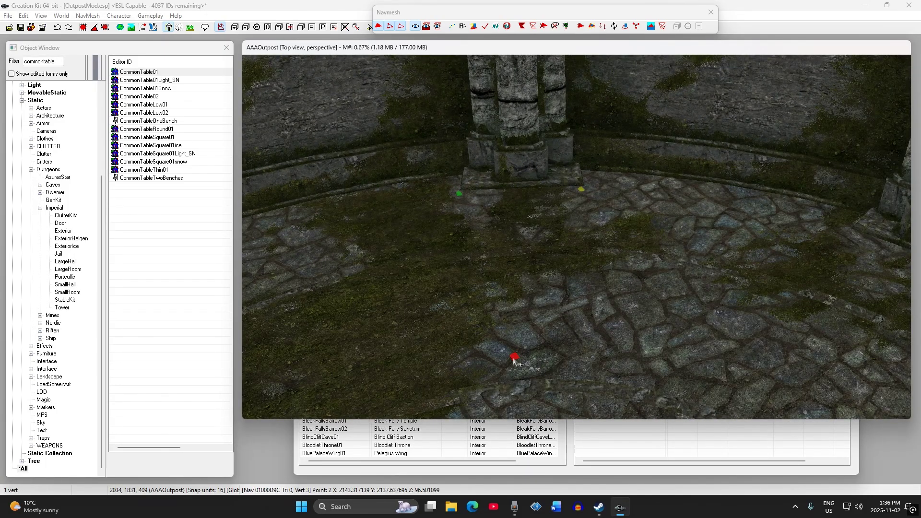
{"action": "left_click", "coordinate": [581, 190], "text": "ctrl"}
{"action": "left_click", "coordinate": [514, 356], "text": "ctrl"}
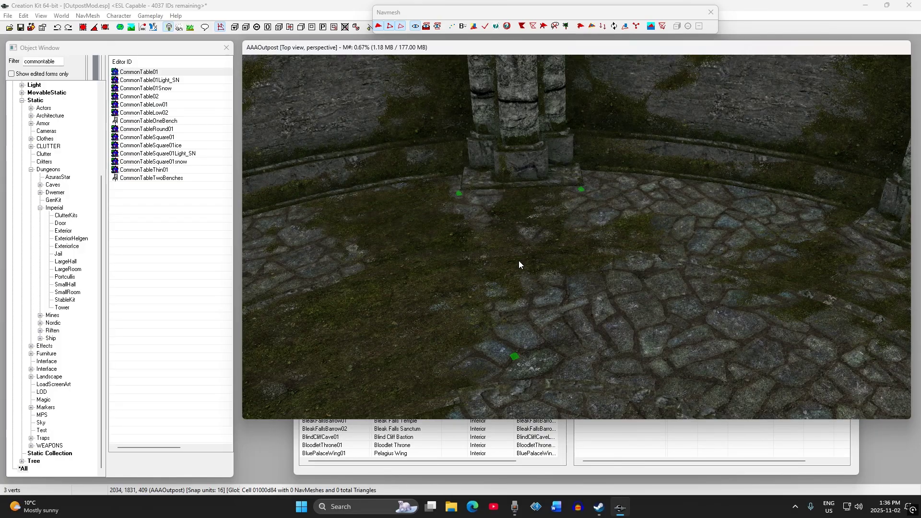
{"action": "key", "text": "a"}
{"action": "left_click", "coordinate": [509, 255]}
Inspect the new navmesh triangle from above and select its three corner vertices.
{"action": "key", "text": "shift"}
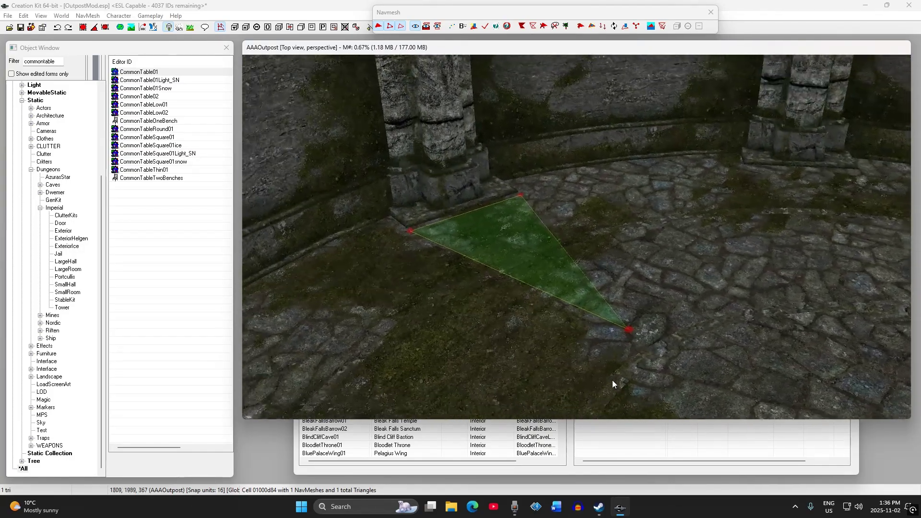
{"action": "scroll", "coordinate": [562, 353], "scroll_direction": "down", "scroll_amount": 5}
{"action": "middle_click_drag", "start_coordinate": [562, 353], "coordinate": [595, 330], "text": "shift"}
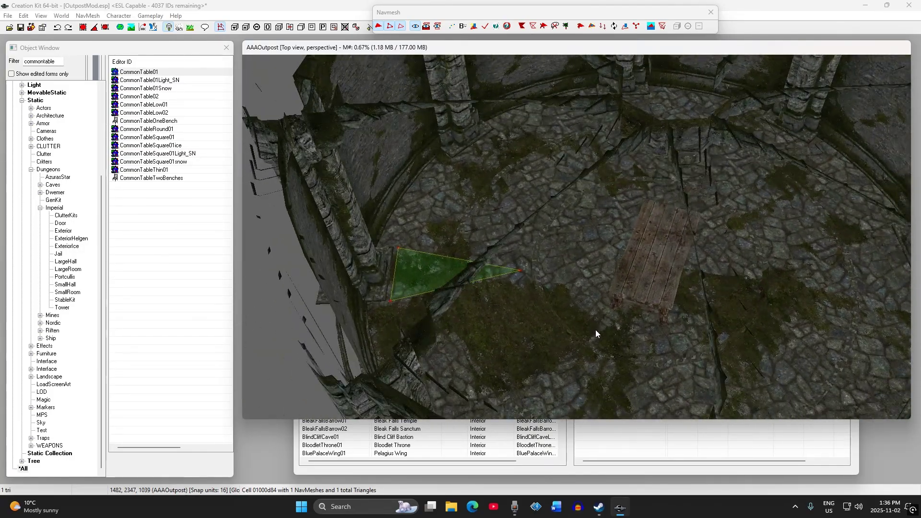
{"action": "scroll", "coordinate": [595, 330], "scroll_direction": "up", "scroll_amount": 3}
{"action": "middle_click_drag", "start_coordinate": [532, 279], "coordinate": [629, 314]}
{"action": "left_click", "coordinate": [538, 291]}
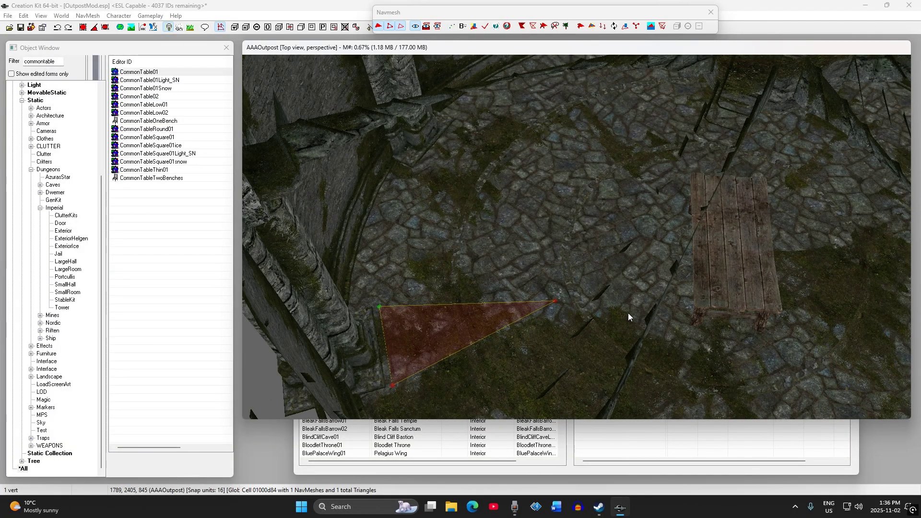
{"action": "left_click", "coordinate": [555, 302], "text": "ctrl"}
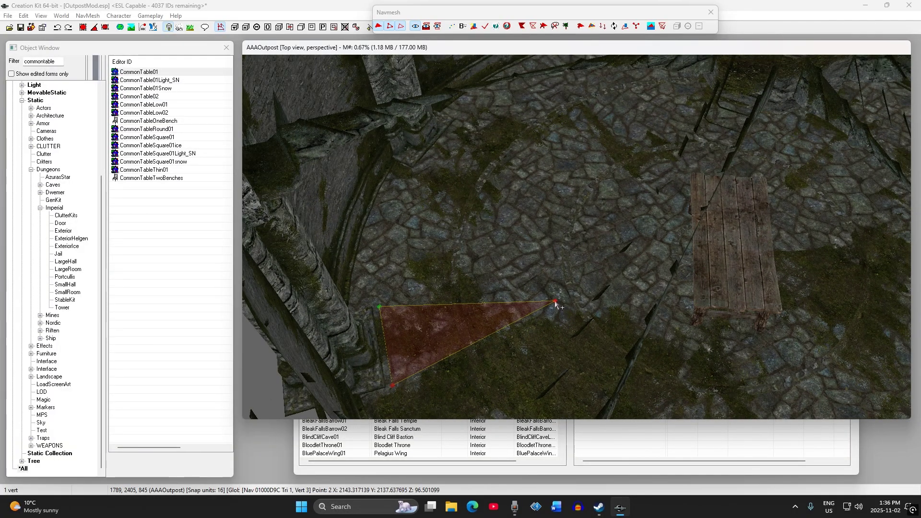
{"action": "left_click", "coordinate": [393, 385], "text": "ctrl"}
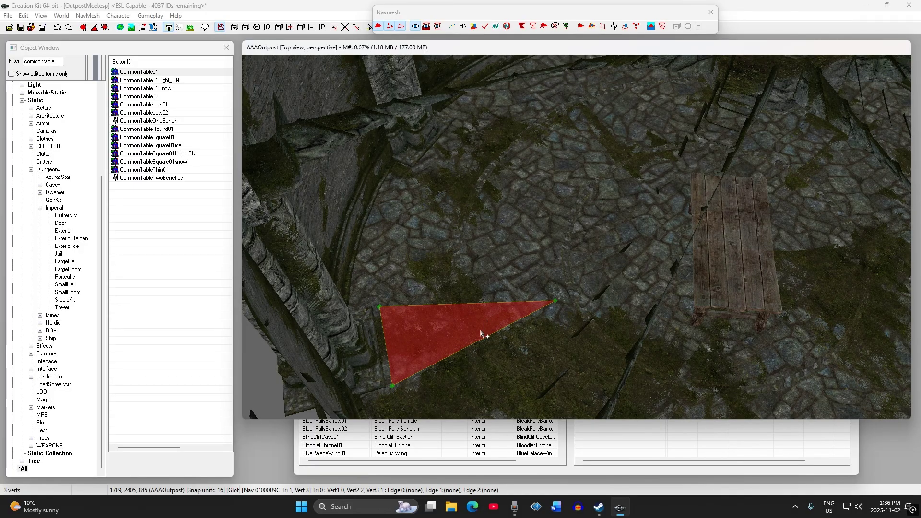
Add a second navmesh triangle along the wall, sharing the first triangle's corner at the pillar.
{"action": "left_click", "coordinate": [556, 301]}
{"action": "scroll", "coordinate": [587, 310], "scroll_direction": "down", "scroll_amount": 2}
{"action": "middle_click_drag", "start_coordinate": [597, 307], "coordinate": [601, 307], "text": "shift"}
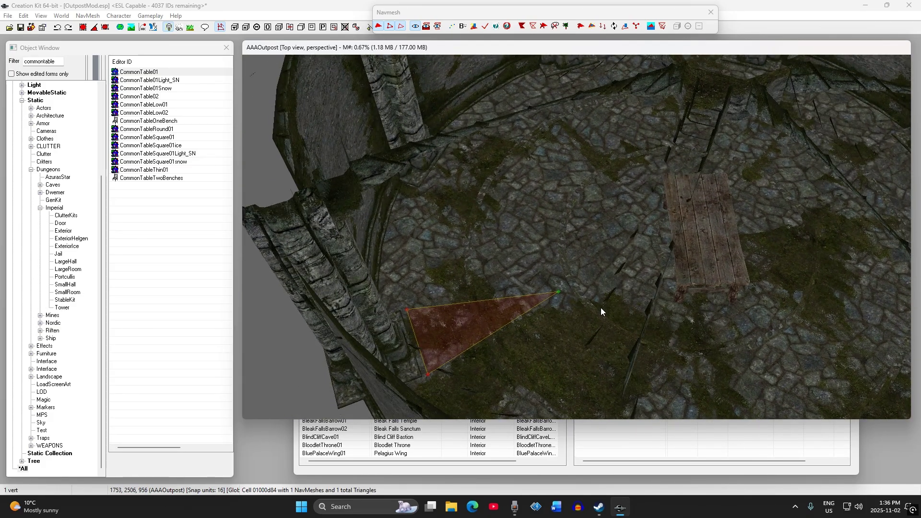
{"action": "scroll", "coordinate": [519, 319], "scroll_direction": "up", "scroll_amount": 3}
{"action": "middle_click_drag", "start_coordinate": [545, 315], "coordinate": [567, 310]}
{"action": "left_click", "coordinate": [304, 361]}
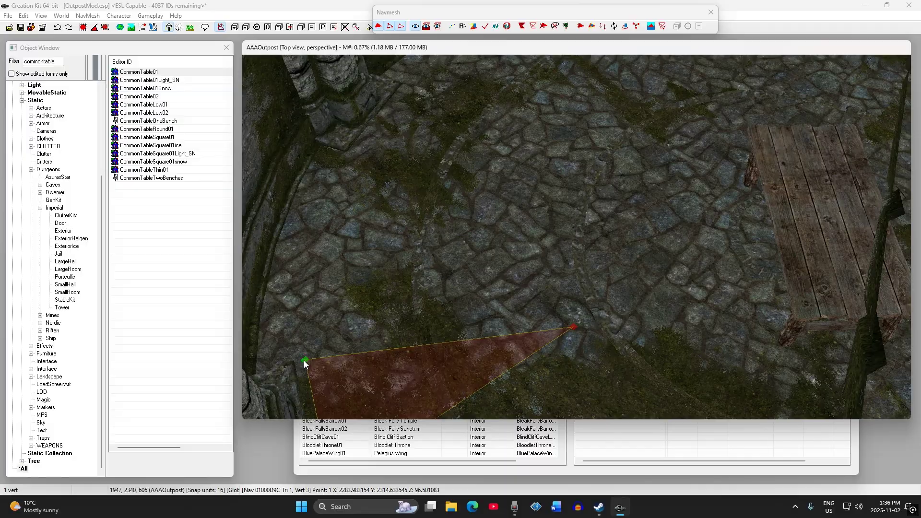
{"action": "left_click", "coordinate": [314, 246]}
{"action": "right_click", "coordinate": [314, 243], "text": "ctrl"}
{"action": "right_click", "coordinate": [438, 258], "text": "ctrl"}
{"action": "right_click", "coordinate": [304, 360], "text": "ctrl"}
Add a third triangle from the second one's outer vertex, place extra vertices near its tip, and delete the surplus one.
{"action": "left_click", "coordinate": [438, 259]}
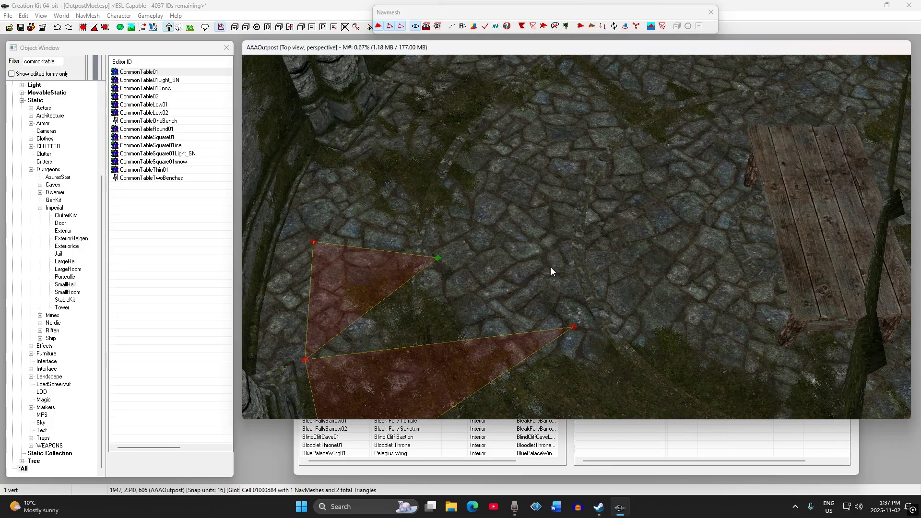
{"action": "right_click", "coordinate": [305, 360], "text": "ctrl"}
{"action": "left_click", "coordinate": [550, 266]}
{"action": "right_click", "coordinate": [562, 295]}
{"action": "left_click", "coordinate": [548, 269]}
{"action": "right_click", "coordinate": [549, 264]}
{"action": "left_click", "coordinate": [549, 264]}
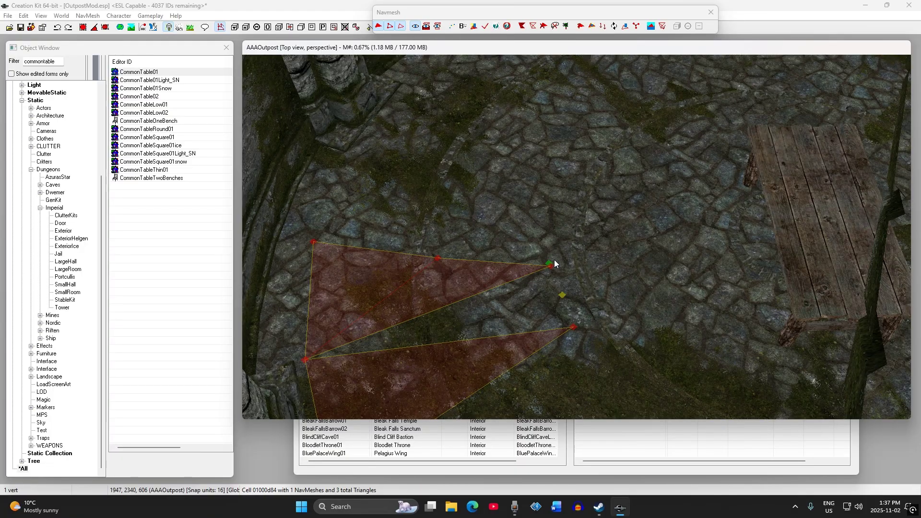
{"action": "left_click_drag", "start_coordinate": [548, 262], "coordinate": [562, 259]}
{"action": "key", "text": "Delete"}
Fill the gap between the new triangles and the original with further navmesh triangles sharing the pillar corner.
{"action": "left_click", "coordinate": [305, 360], "text": "ctrl"}
{"action": "left_click", "coordinate": [573, 328], "text": "ctrl"}
{"action": "key", "text": "a"}
{"action": "left_click", "coordinate": [542, 322]}
Delete the four added navmesh triangles next to the original pillar triangle.
{"action": "scroll", "coordinate": [542, 322], "scroll_direction": "down", "scroll_amount": 2}
{"action": "mouse_move", "coordinate": [542, 322]}
{"action": "middle_mouse_down", "text": "shift"}
{"action": "mouse_move", "coordinate": [526, 302]}
{"action": "mouse_move", "coordinate": [465, 300]}
{"action": "mouse_move", "coordinate": [534, 306]}
{"action": "mouse_move", "coordinate": [543, 321]}
{"action": "middle_mouse_up", "text": "shift"}
{"action": "left_click", "coordinate": [527, 287], "text": "ctrl"}
{"action": "left_click", "coordinate": [497, 274], "text": "ctrl"}
{"action": "left_click", "coordinate": [448, 266], "text": "ctrl"}
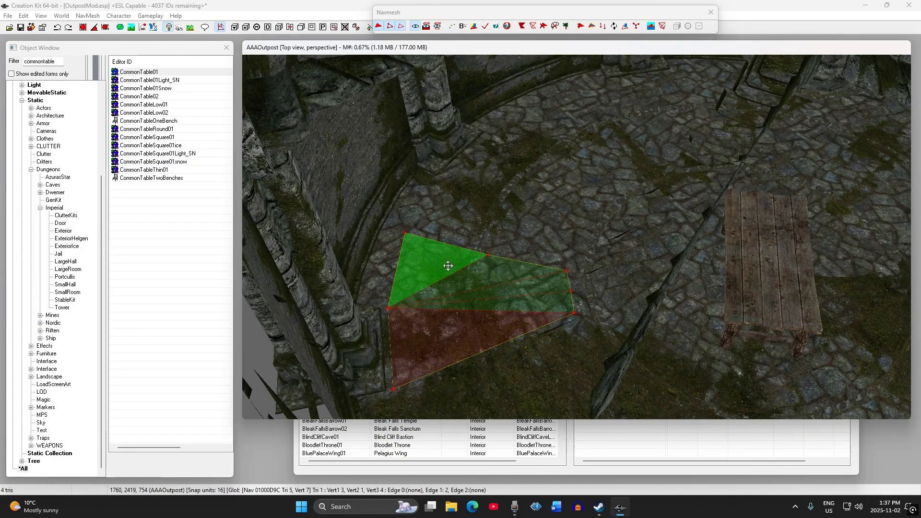
{"action": "key", "text": "Delete"}
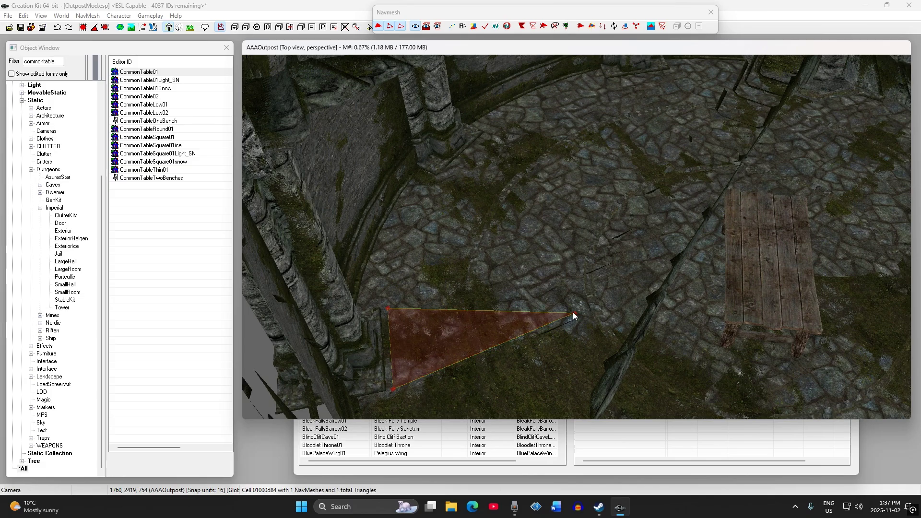
Enlarge the remaining triangle by moving its tip to the table's near corner and one pillar-side vertex along the wall.
{"action": "left_click_drag", "start_coordinate": [574, 312], "coordinate": [603, 315]}
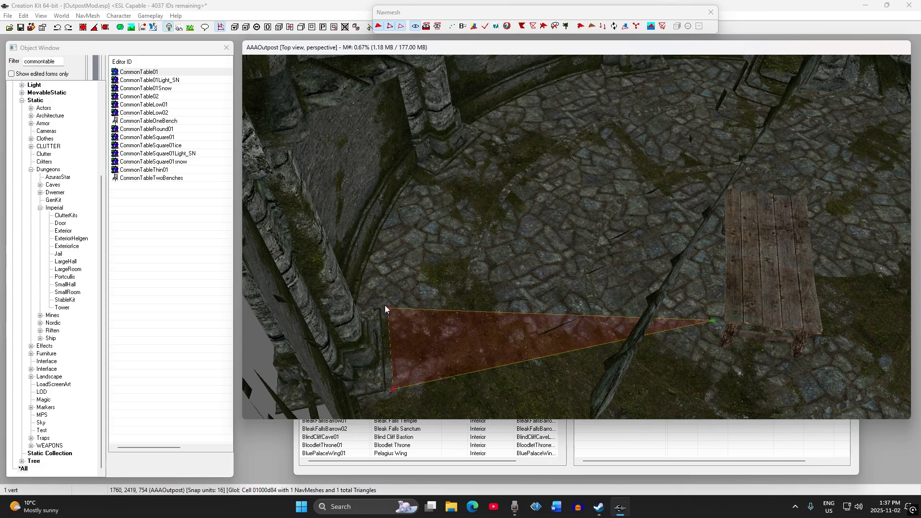
{"action": "left_click_drag", "start_coordinate": [389, 309], "coordinate": [389, 271]}
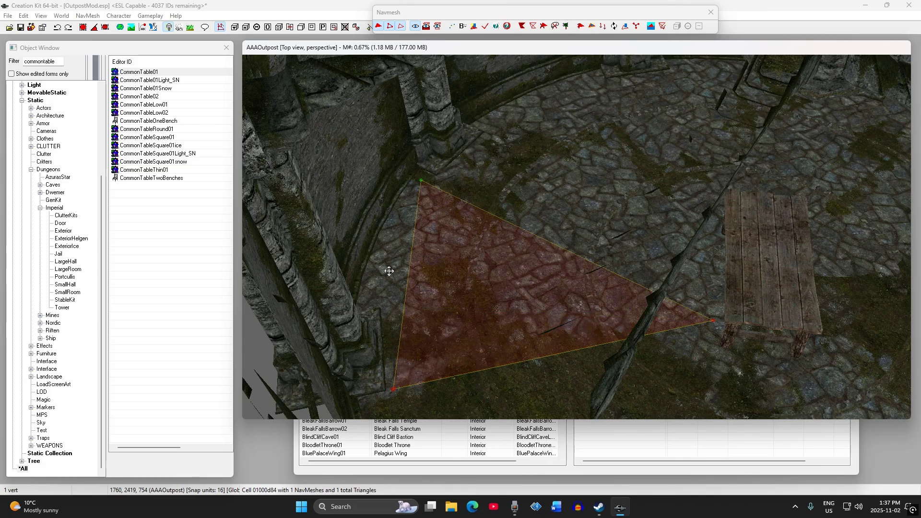
{"action": "scroll", "coordinate": [412, 286], "scroll_direction": "down", "scroll_amount": 2}
{"action": "middle_click_drag", "start_coordinate": [412, 287], "coordinate": [551, 327], "text": "shift"}
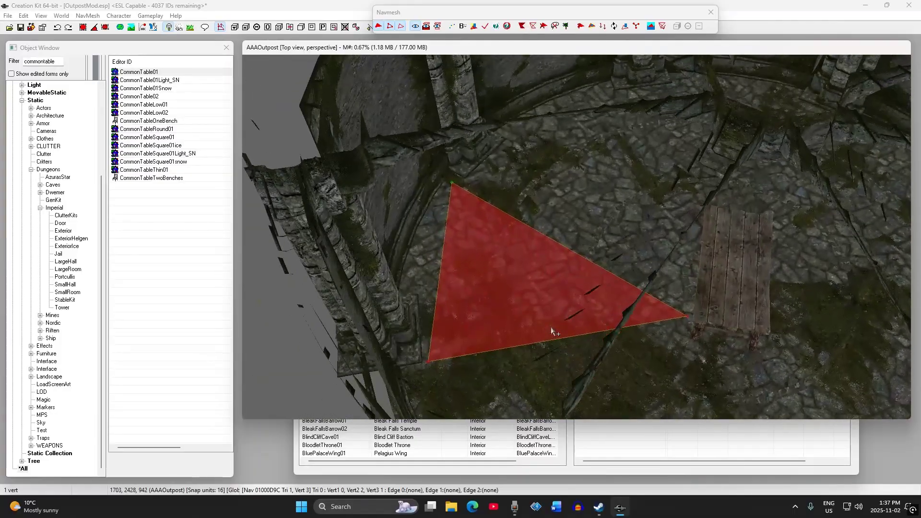
{"action": "left_click", "coordinate": [432, 355]}
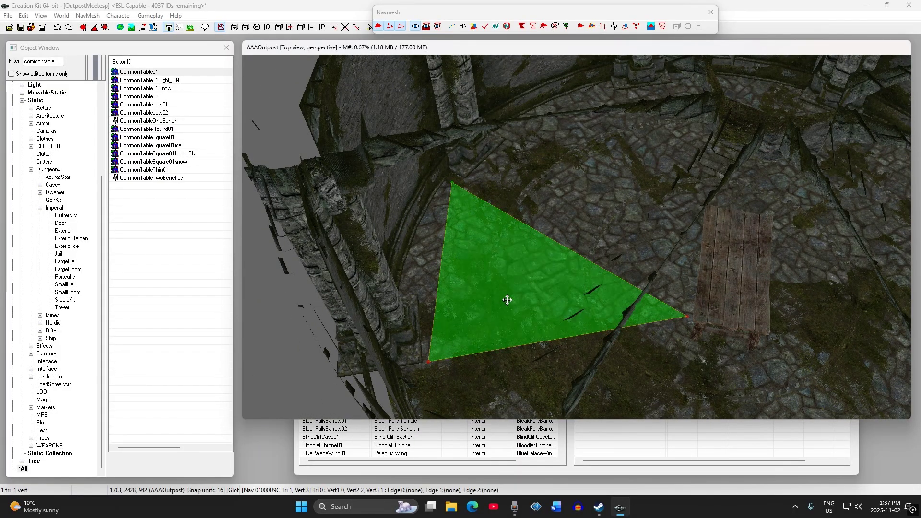
Delete the remaining navmesh triangle and place a new navmesh vertex on the floor just outside one corner of the table.
{"action": "middle_click_drag", "start_coordinate": [707, 316], "coordinate": [483, 208], "text": "shift"}
{"action": "scroll", "coordinate": [548, 334], "scroll_direction": "down", "scroll_amount": 8}
{"action": "scroll", "coordinate": [523, 292], "scroll_direction": "up", "scroll_amount": 3}
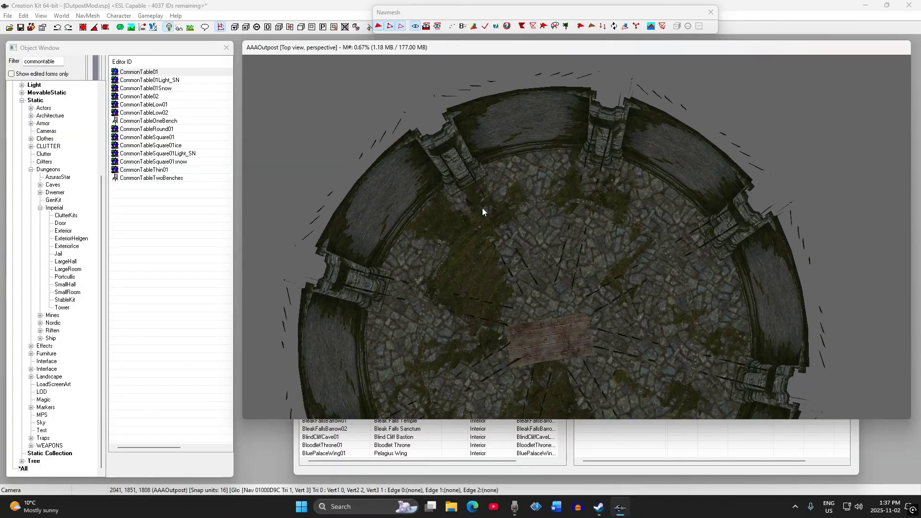
{"action": "middle_click_drag", "start_coordinate": [548, 336], "coordinate": [518, 226]}
{"action": "mouse_move", "coordinate": [535, 291]}
{"action": "middle_mouse_down"}
{"action": "mouse_move", "coordinate": [554, 303]}
{"action": "mouse_move", "coordinate": [539, 276]}
{"action": "middle_mouse_up"}
{"action": "scroll", "coordinate": [557, 300], "scroll_direction": "down", "scroll_amount": 2}
{"action": "scroll", "coordinate": [538, 276], "scroll_direction": "up", "scroll_amount": 1}
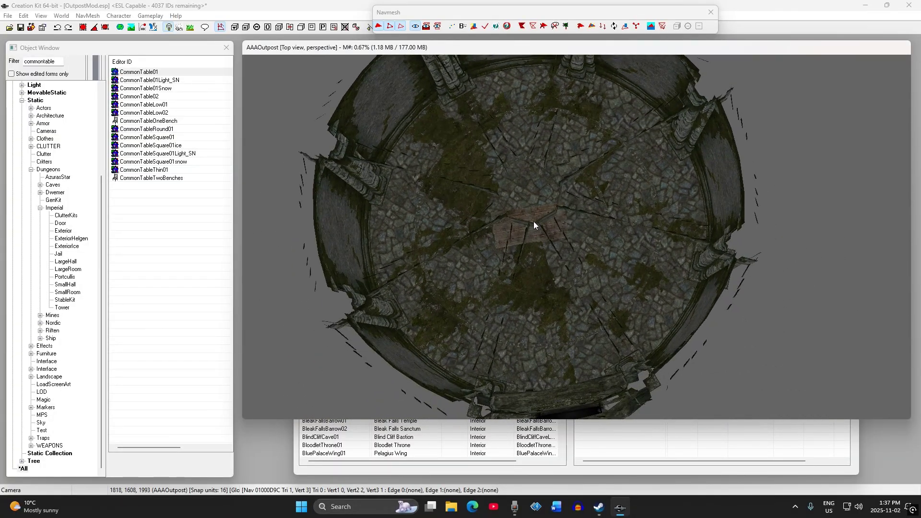
{"action": "scroll", "coordinate": [526, 217], "scroll_direction": "up", "scroll_amount": 6}
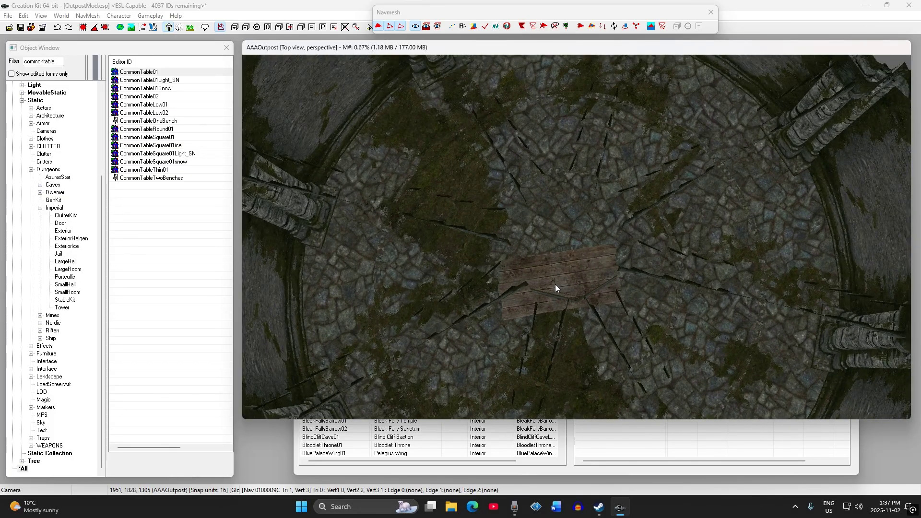
{"action": "scroll", "coordinate": [523, 273], "scroll_direction": "up", "scroll_amount": 5}
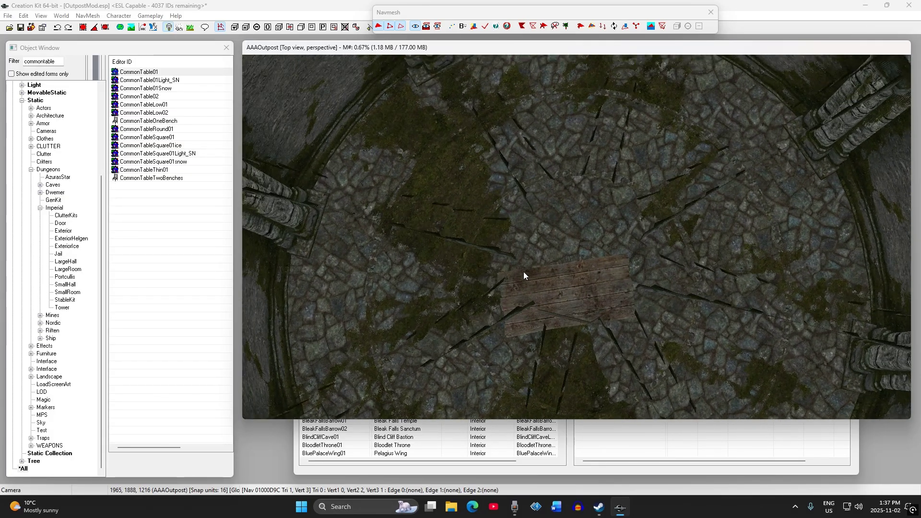
{"action": "scroll", "coordinate": [507, 283], "scroll_direction": "up", "scroll_amount": 5}
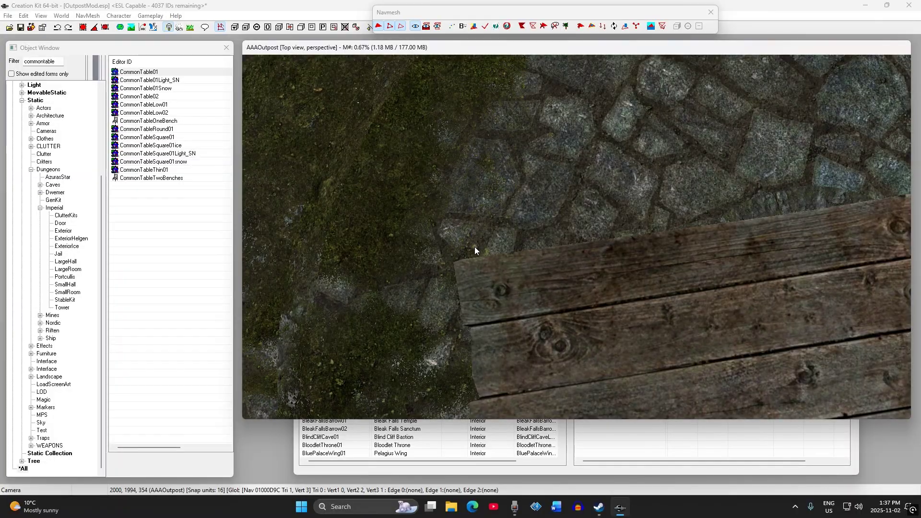
{"action": "right_click", "coordinate": [474, 247]}
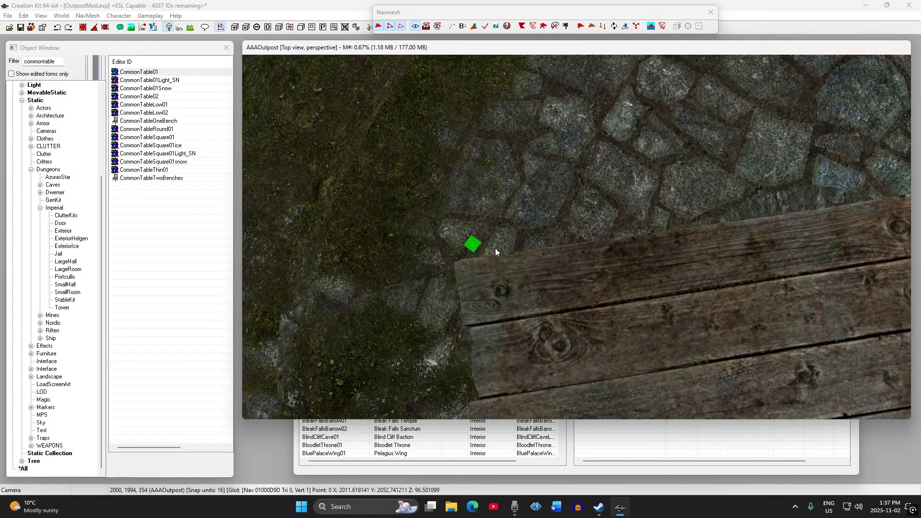
Nudge the new navmesh vertex slightly closer to the foot of the adjacent table leg.
{"action": "scroll", "coordinate": [484, 246], "scroll_direction": "down", "scroll_amount": 2}
{"action": "key", "text": "shift"}
{"action": "scroll", "coordinate": [741, 197], "scroll_direction": "down", "scroll_amount": 3}
{"action": "scroll", "coordinate": [749, 198], "scroll_direction": "up", "scroll_amount": 1}
{"action": "left_click_drag", "start_coordinate": [700, 201], "coordinate": [693, 203]}
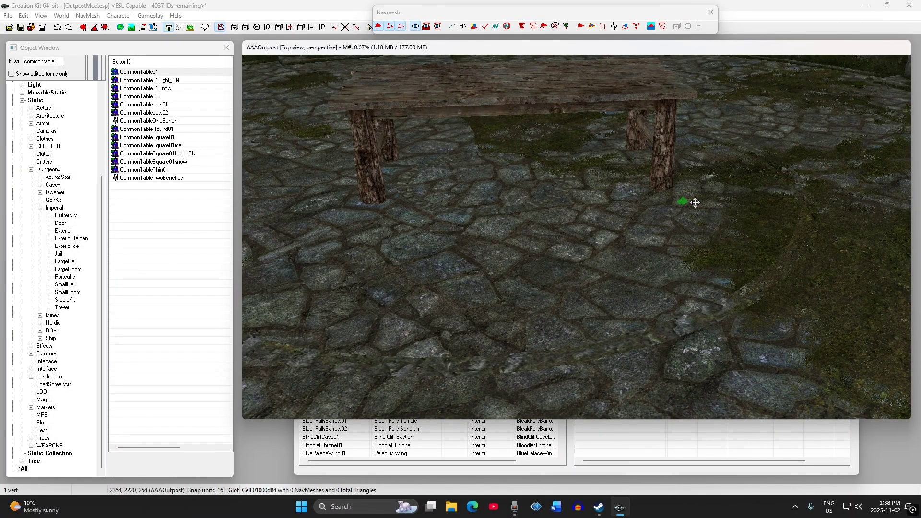
Place navmesh vertices on the floor just outside the table's other legs.
{"action": "right_click", "coordinate": [364, 214]}
{"action": "key", "text": "shift"}
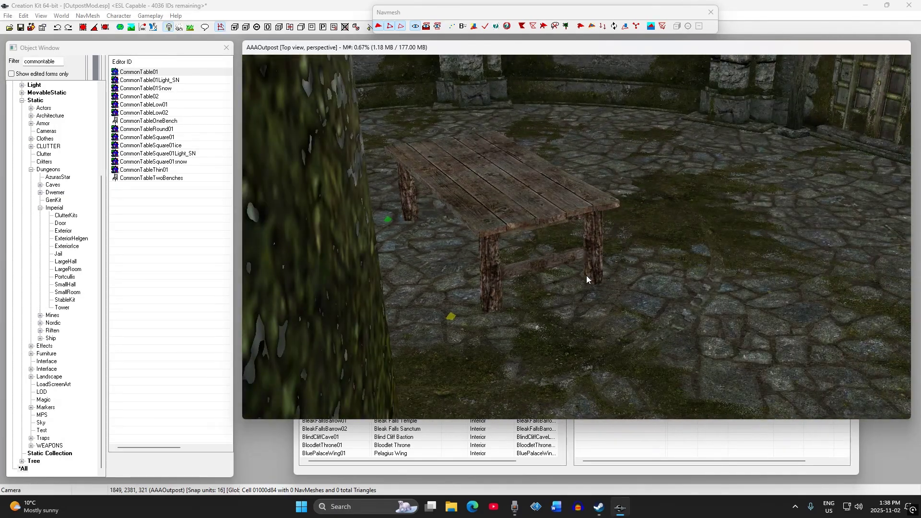
{"action": "key", "text": "shift"}
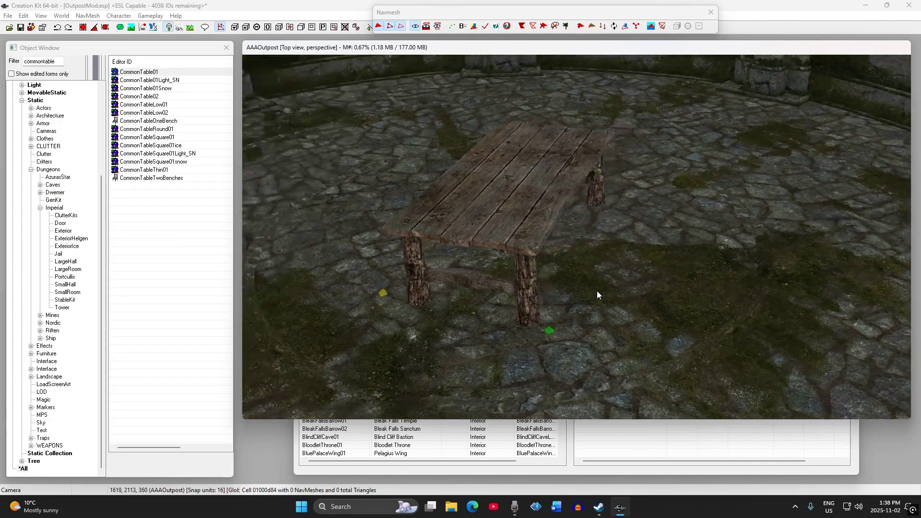
{"action": "key", "text": "shift"}
{"action": "middle_click_drag", "start_coordinate": [546, 298], "coordinate": [523, 295]}
{"action": "right_click", "coordinate": [478, 280]}
Nudge the first table-corner vertex slightly outward from the table, and place another navmesh vertex at the base of a wall pillar.
{"action": "scroll", "coordinate": [478, 281], "scroll_direction": "down", "scroll_amount": 5}
{"action": "key", "text": "shift"}
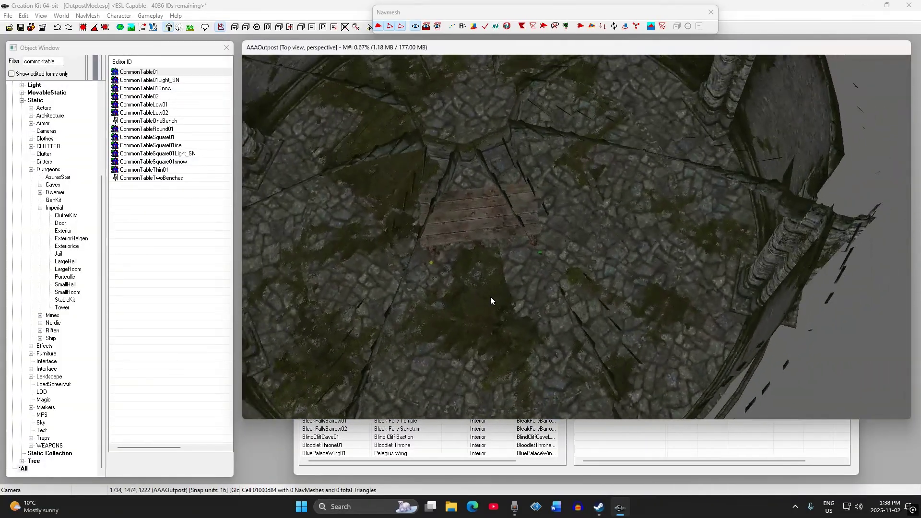
{"action": "key", "text": "shift"}
{"action": "left_click", "coordinate": [487, 236]}
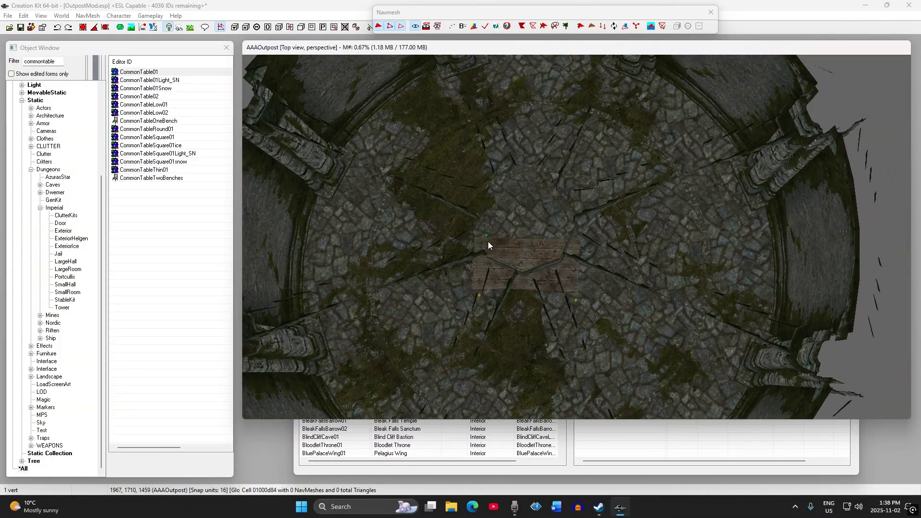
{"action": "key", "text": "shift"}
{"action": "left_click_drag", "start_coordinate": [487, 235], "coordinate": [483, 233]}
{"action": "key", "text": "shift"}
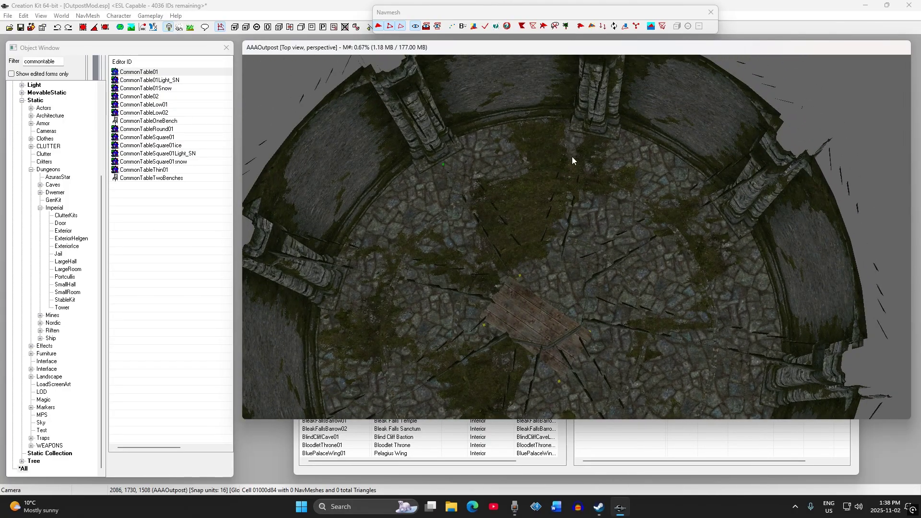
Place navmesh vertices on the floor at the bases of neighbouring pillars along the round wall.
{"action": "right_click", "coordinate": [593, 141], "text": "ctrl"}
{"action": "key", "text": "shift"}
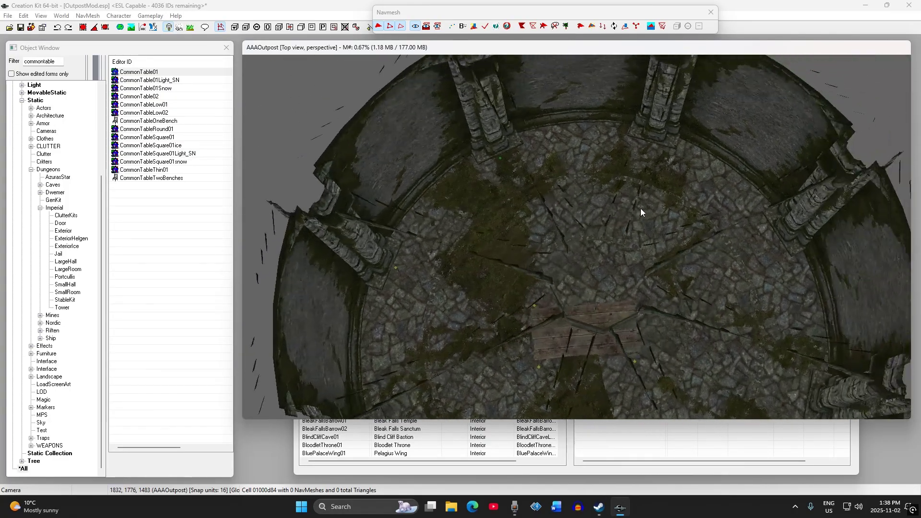
{"action": "key", "text": "shift"}
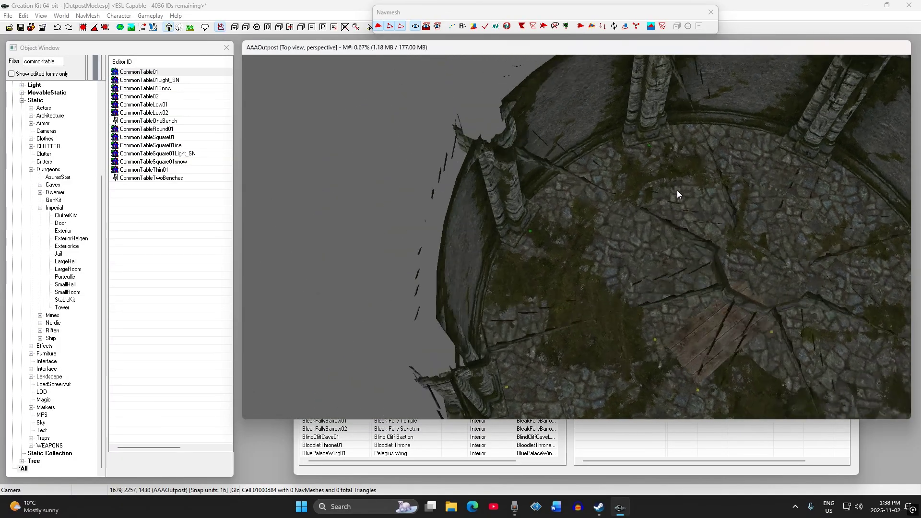
{"action": "right_click", "coordinate": [618, 168], "text": "ctrl"}
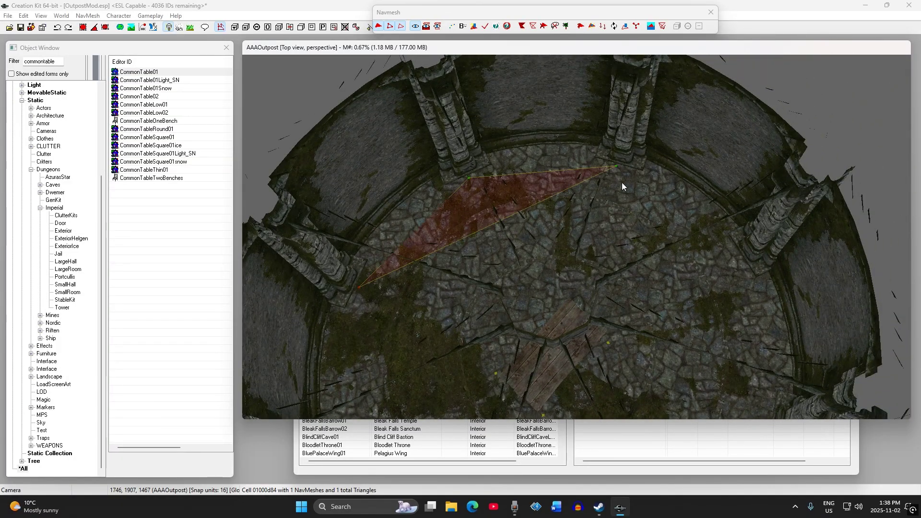
Delete the stray navmesh triangle spanning the pillar vertices while keeping its corner vertices.
{"action": "key", "text": "shift"}
{"action": "left_click", "coordinate": [511, 258]}
{"action": "key", "text": "Delete"}
Place one navmesh vertex at the base of each remaining pillar, working around the room past the wooden gate.
{"action": "left_click", "coordinate": [616, 166]}
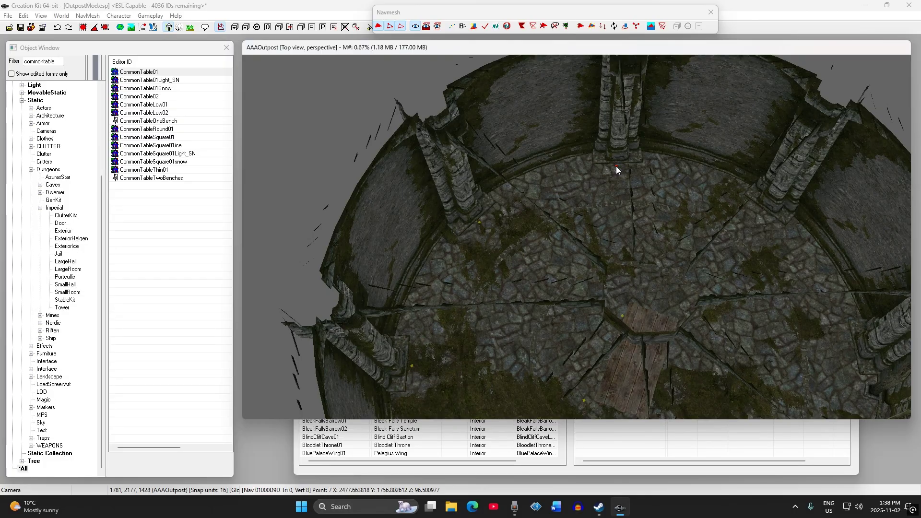
{"action": "key", "text": "shift"}
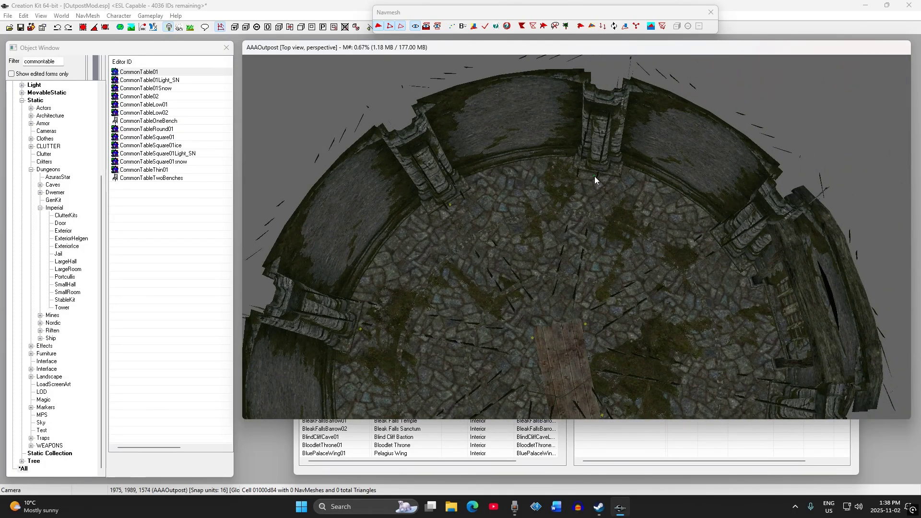
{"action": "key", "text": "shift"}
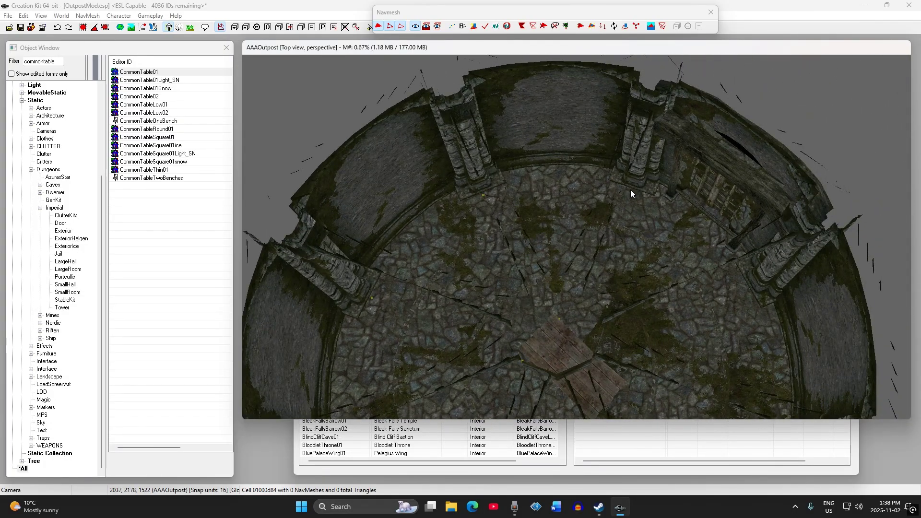
{"action": "key", "text": "shift"}
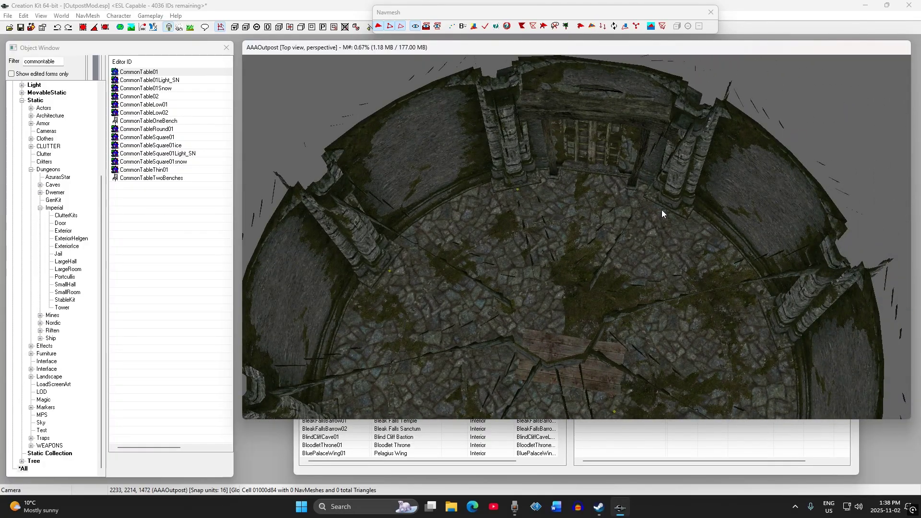
{"action": "key", "text": "shift"}
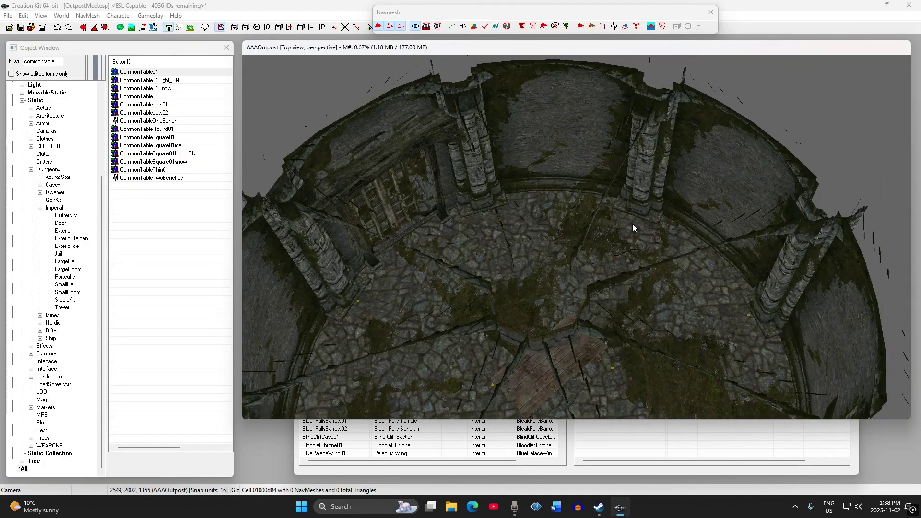
{"action": "key", "text": "shift"}
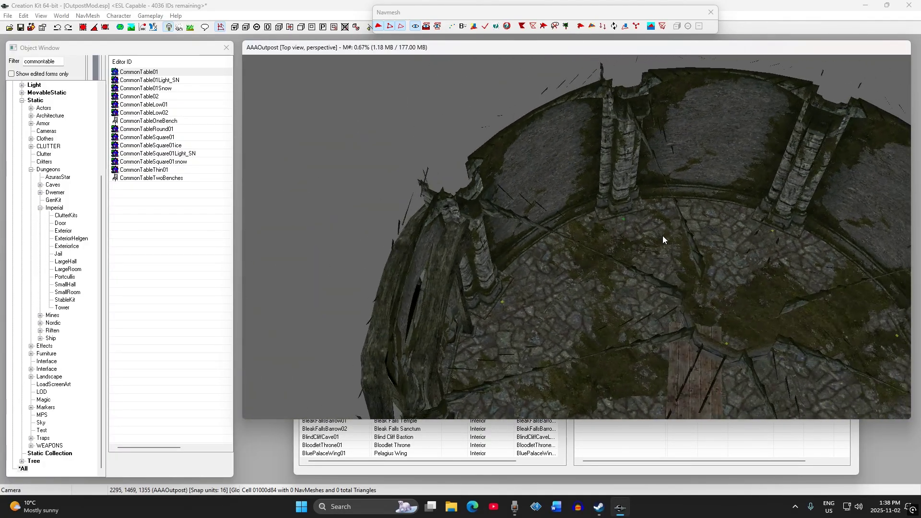
{"action": "right_click", "coordinate": [675, 230]}
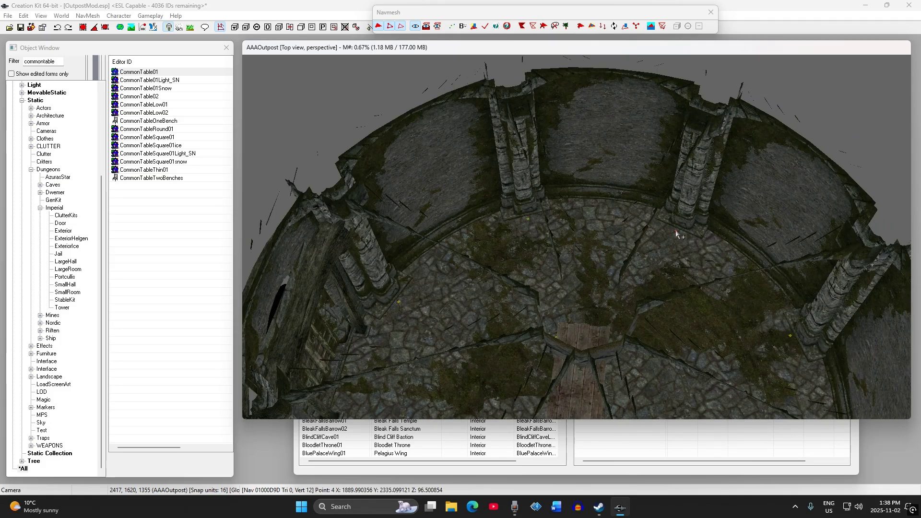
Create the first navmesh triangle from two neighbouring pillar vertices and the nearest table-corner vertex.
{"action": "key", "text": "shift"}
{"action": "key", "text": "shift"}
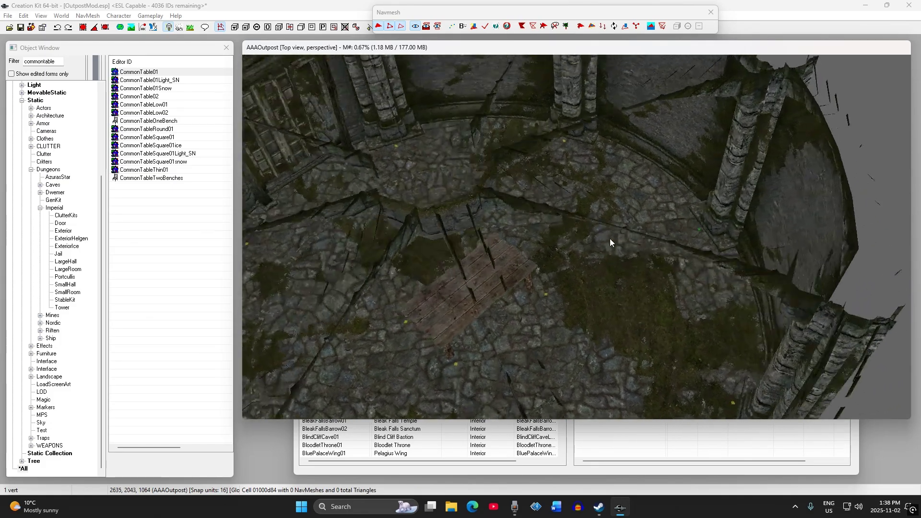
{"action": "key", "text": "shift"}
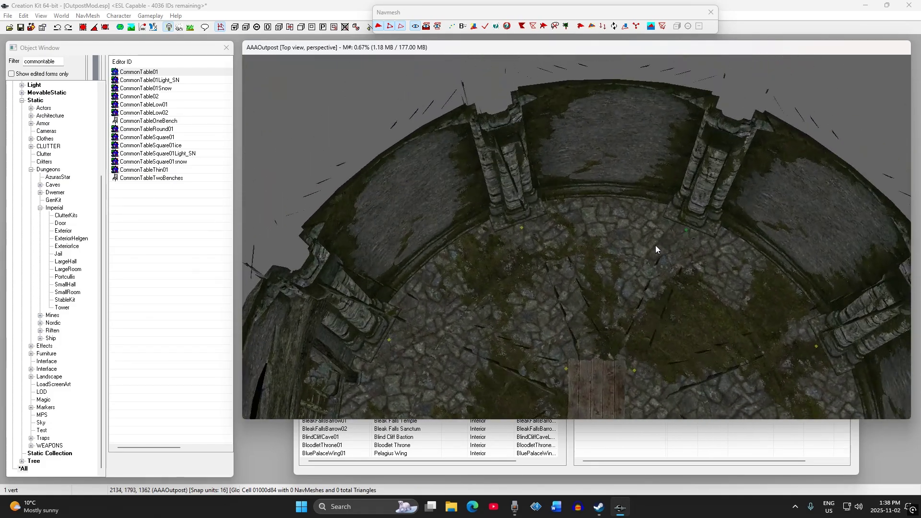
{"action": "left_click", "coordinate": [567, 370]}
{"action": "left_click", "coordinate": [522, 228], "text": "ctrl"}
{"action": "key", "text": "shift"}
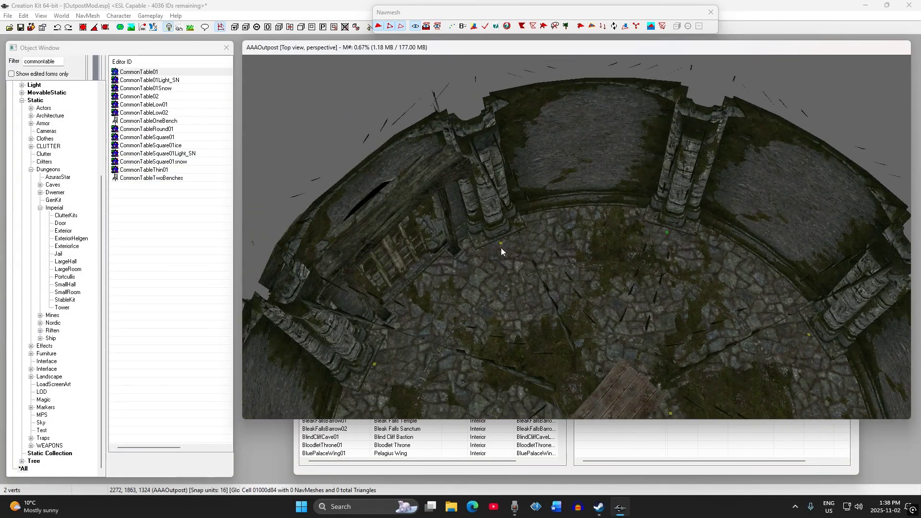
{"action": "left_click", "coordinate": [501, 245], "text": "ctrl"}
{"action": "key", "text": "shift"}
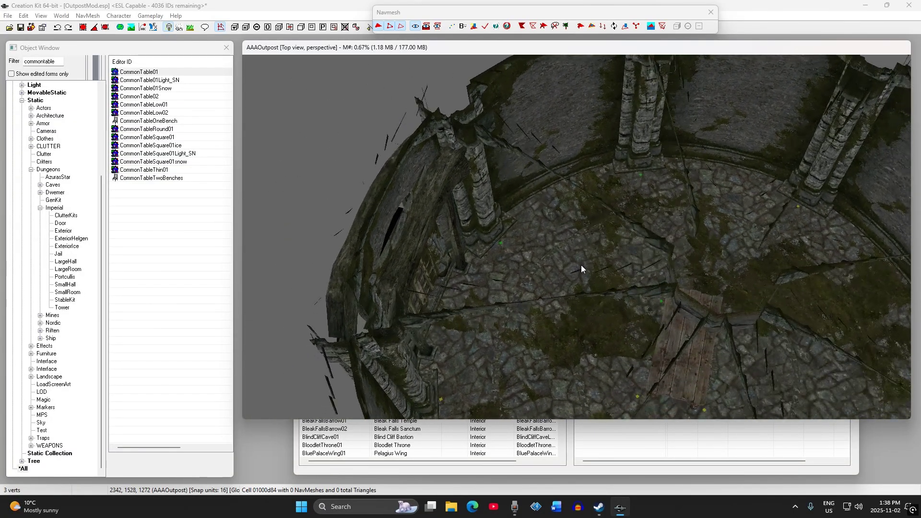
{"action": "key", "text": "f"}
{"action": "key", "text": "shift"}
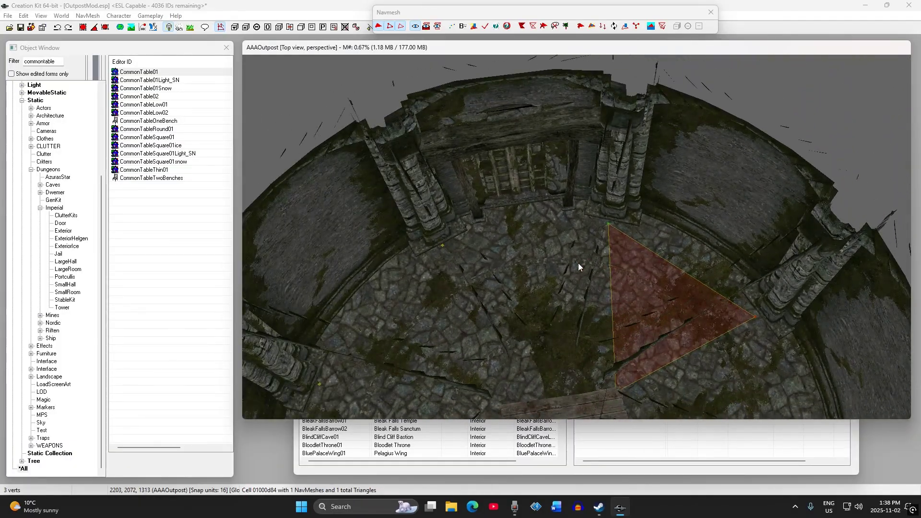
Extend the navmesh across the floor in front of the gate with three more triangles between the pillar and table-corner vertices.
{"action": "key", "text": "shift"}
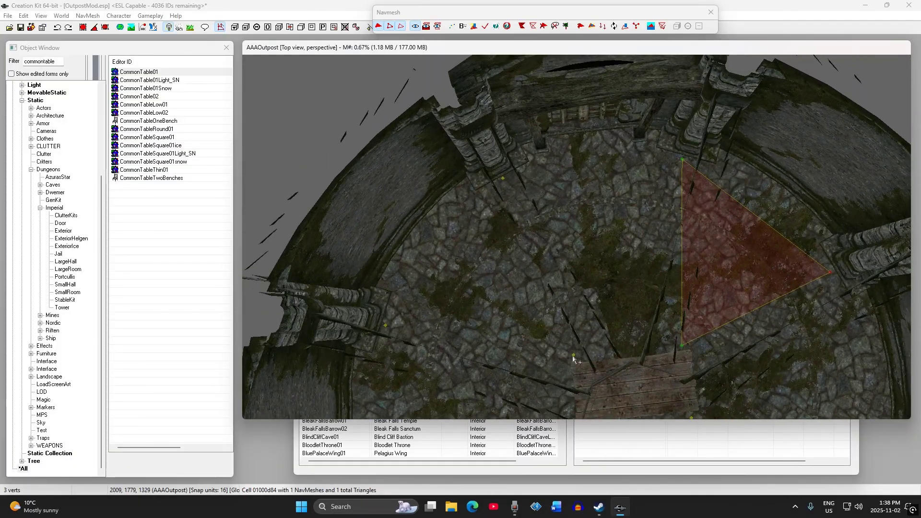
{"action": "key", "text": "f"}
{"action": "key", "text": "f"}
{"action": "key", "text": "shift"}
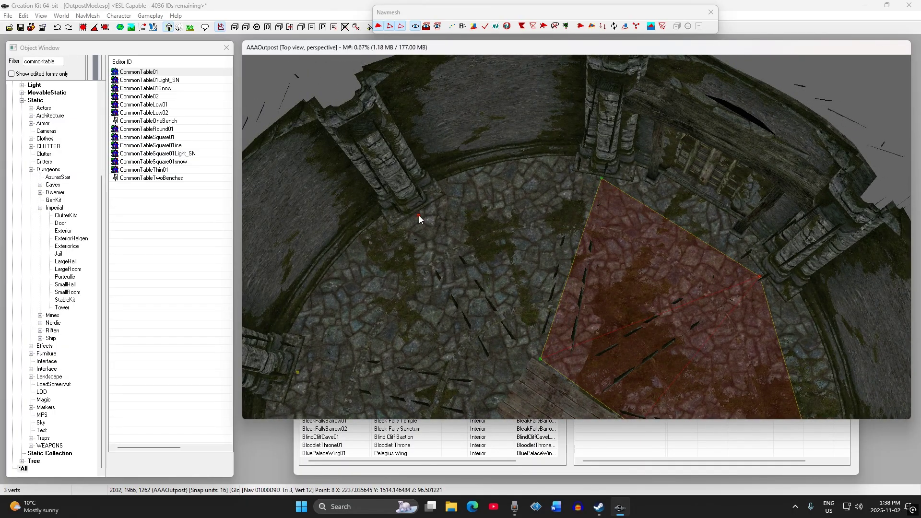
{"action": "key", "text": "f"}
{"action": "key", "text": "shift"}
{"action": "key", "text": "shift"}
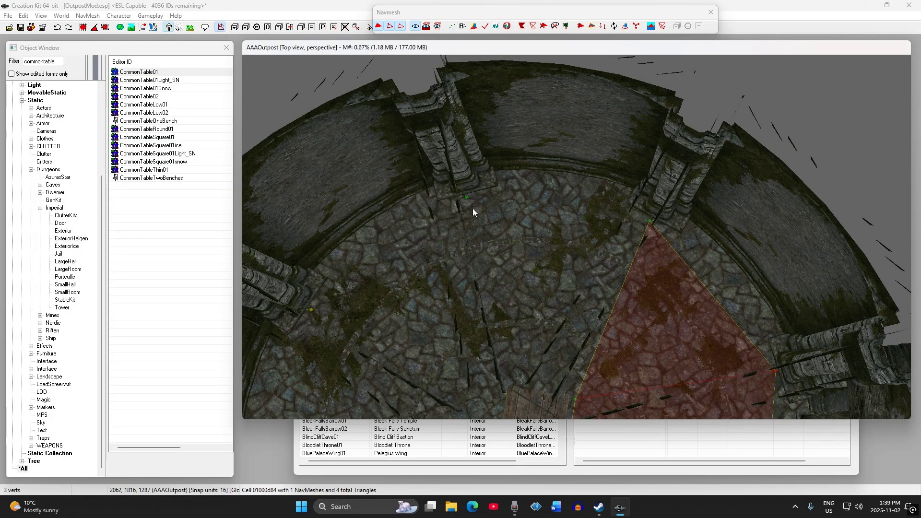
Continue the navmesh around the table with three more triangles linking the next pillar vertices to the table corners.
{"action": "key", "text": "f"}
{"action": "key", "text": "shift"}
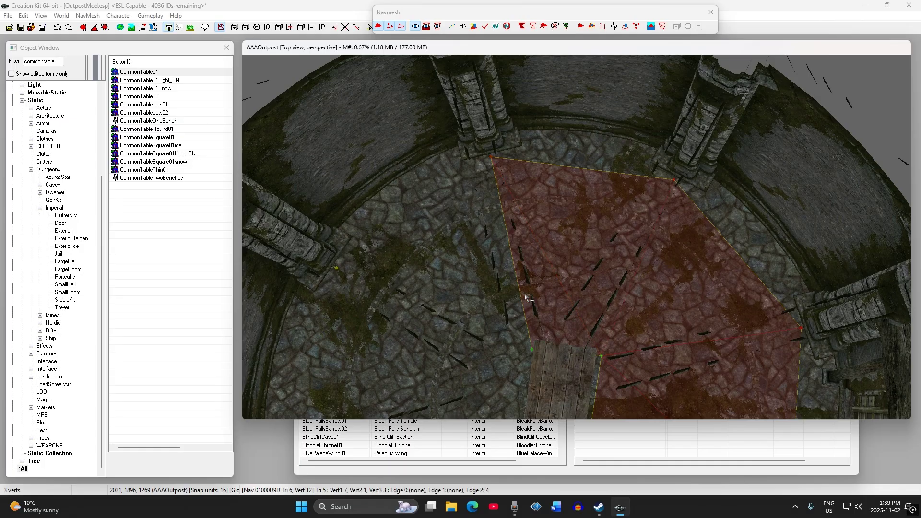
{"action": "key", "text": "f"}
{"action": "key", "text": "shift"}
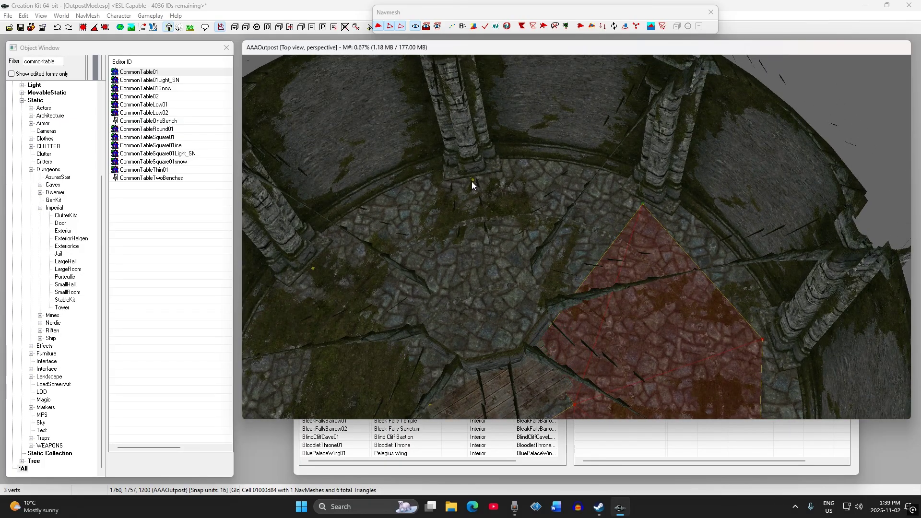
{"action": "key", "text": "f"}
{"action": "key", "text": "shift"}
Add two more navmesh triangles joining the following pillar vertices to the next table corner.
{"action": "left_click", "coordinate": [491, 182]}
{"action": "key", "text": "shift"}
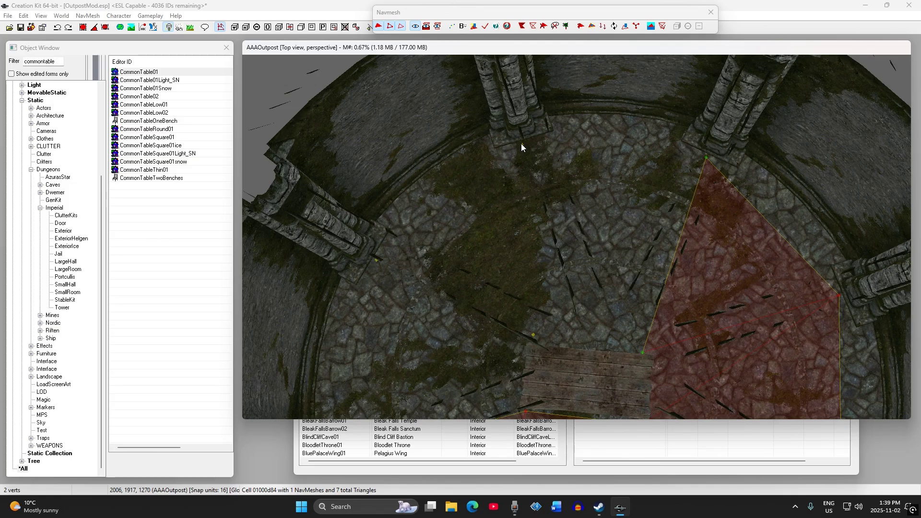
{"action": "right_click", "coordinate": [523, 146], "text": "ctrl"}
{"action": "left_click", "coordinate": [533, 335]}
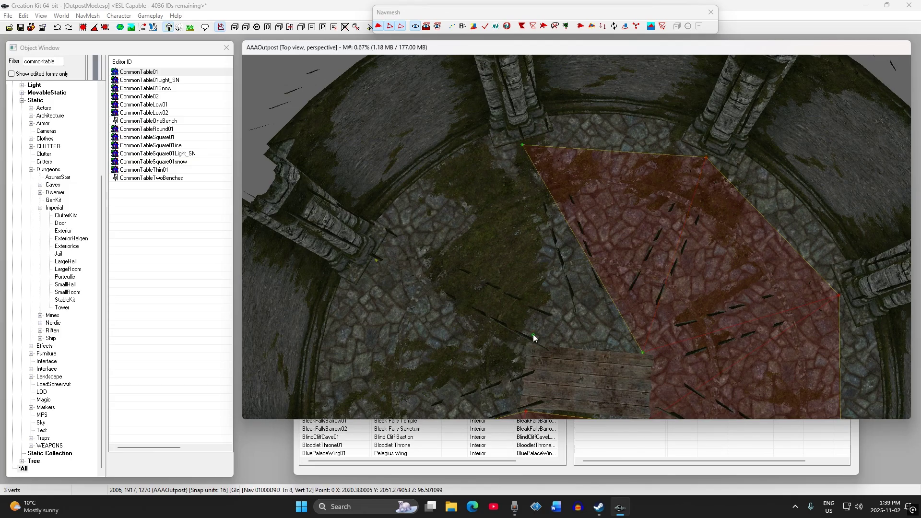
{"action": "key", "text": "a"}
{"action": "key", "text": "shift"}
{"action": "left_click", "coordinate": [514, 256]}
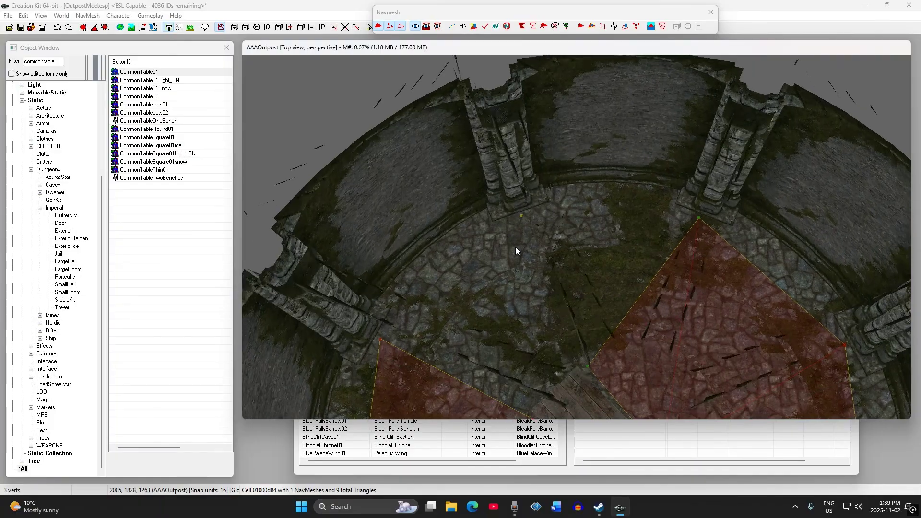
{"action": "middle_click_drag", "start_coordinate": [515, 247], "coordinate": [511, 245]}
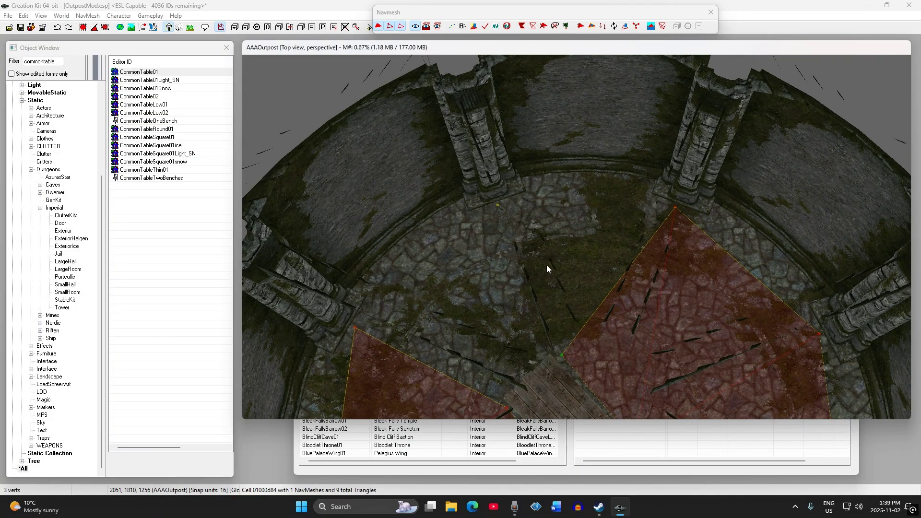
{"action": "scroll", "coordinate": [552, 269], "scroll_direction": "down", "scroll_amount": 2}
{"action": "middle_click_drag", "start_coordinate": [574, 280], "coordinate": [554, 259]}
{"action": "key", "text": "shift"}
{"action": "scroll", "coordinate": [542, 275], "scroll_direction": "up", "scroll_amount": 2}
{"action": "scroll", "coordinate": [542, 277], "scroll_direction": "down", "scroll_amount": 2}
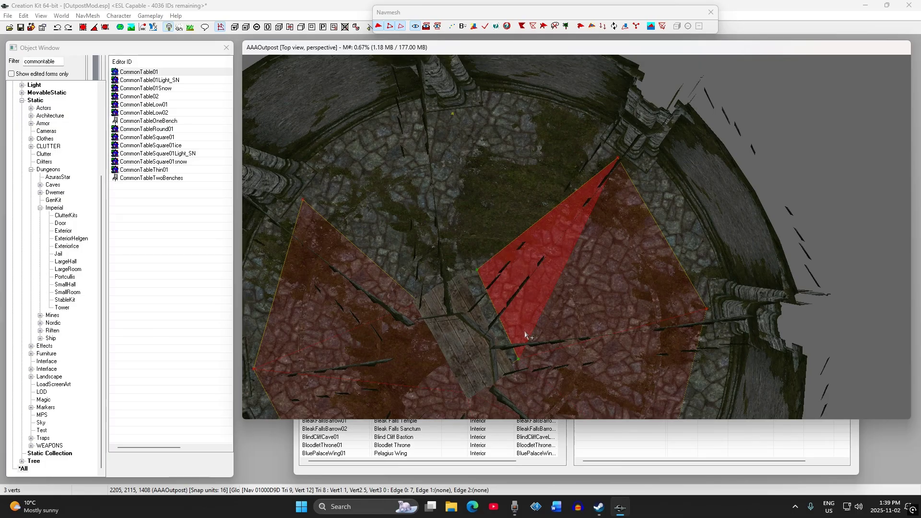
Try building a navmesh triangle from the unconnected pillar vertex to the table-corner vertices, and delete it again.
{"action": "middle_click_drag", "start_coordinate": [500, 231], "coordinate": [477, 230], "text": "shift"}
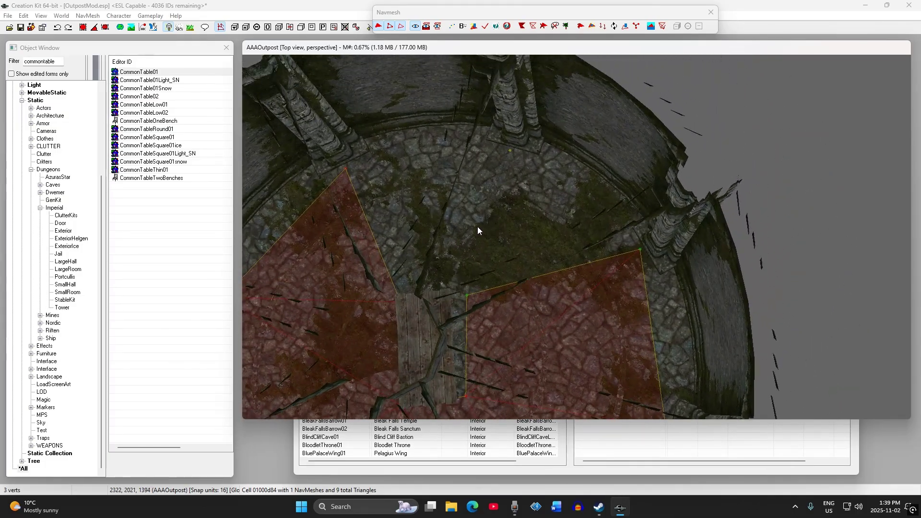
{"action": "middle_click_drag", "start_coordinate": [497, 294], "coordinate": [502, 307], "text": "shift"}
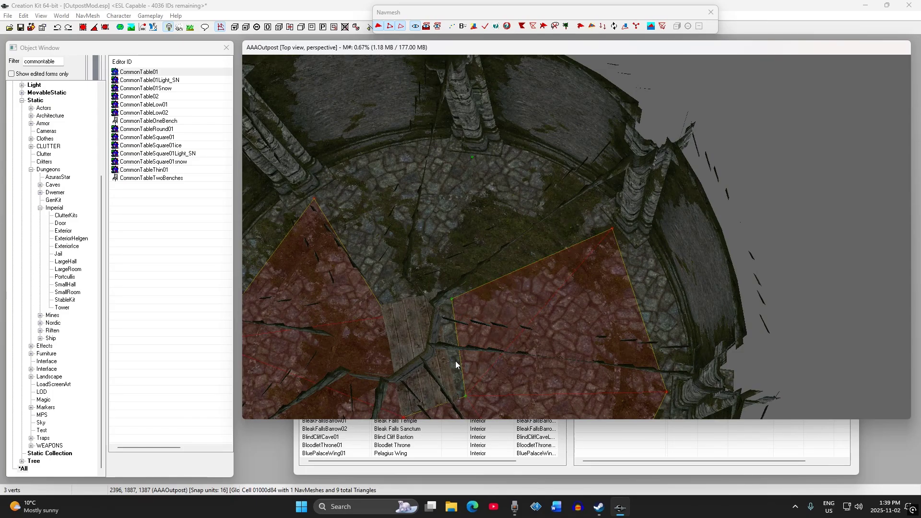
{"action": "key", "text": "a"}
{"action": "middle_click_drag", "start_coordinate": [492, 242], "coordinate": [533, 268], "text": "shift"}
{"action": "key", "text": "w"}
{"action": "left_click", "coordinate": [538, 249]}
{"action": "key", "text": "1"}
{"action": "key", "text": "Delete"}
Create a navmesh triangle from the table corner and its adjoining pillar vertex to the unconnected pillar in the remaining gap.
{"action": "left_click", "coordinate": [539, 277]}
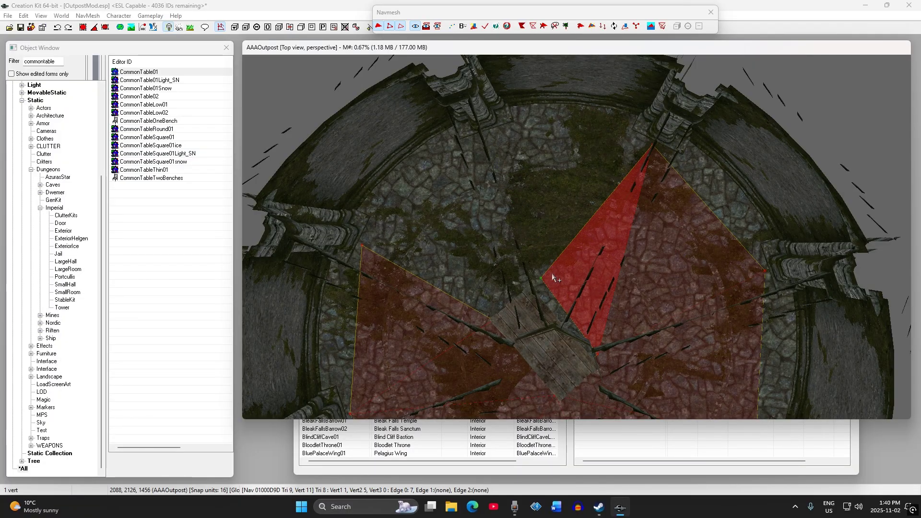
{"action": "left_click", "coordinate": [652, 145], "text": "ctrl"}
{"action": "middle_click_drag", "start_coordinate": [499, 138], "coordinate": [544, 174], "text": "shift"}
{"action": "right_click", "coordinate": [517, 108], "text": "ctrl"}
Close the remaining gap in the navmesh ring around the table with two more triangles.
{"action": "middle_click_drag", "start_coordinate": [500, 146], "coordinate": [514, 177], "text": "shift"}
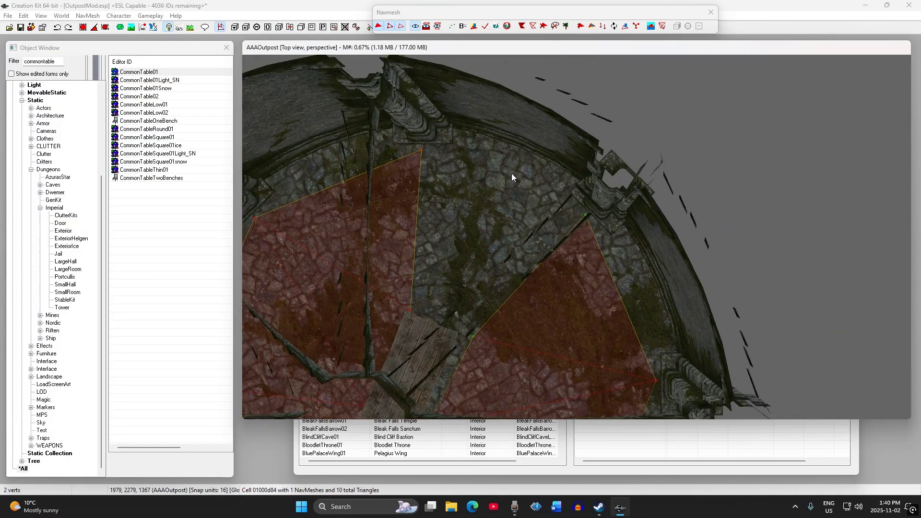
{"action": "right_click", "coordinate": [421, 148], "text": "ctrl"}
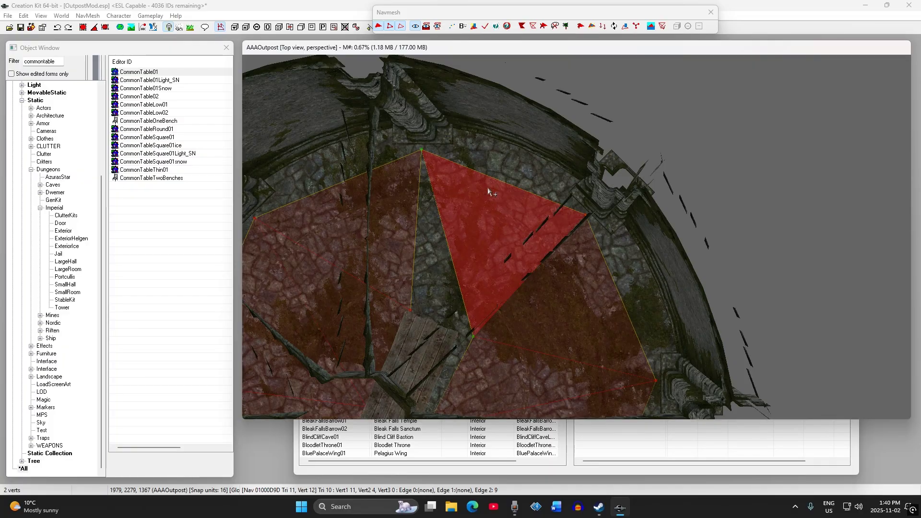
{"action": "middle_click_drag", "start_coordinate": [488, 191], "coordinate": [471, 199], "text": "shift"}
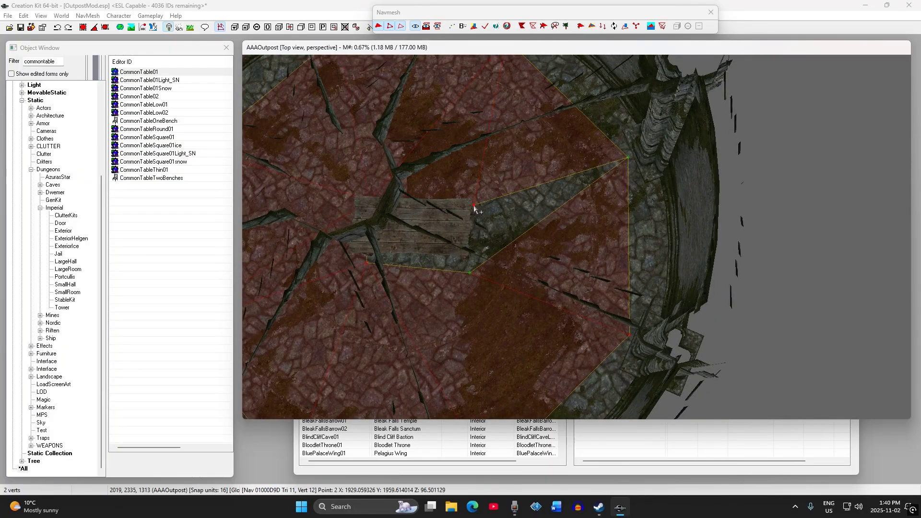
{"action": "right_click", "coordinate": [474, 206], "text": "ctrl"}
Move the navmesh vertex at one table corner slightly closer to the table leg.
{"action": "scroll", "coordinate": [514, 221], "scroll_direction": "up", "scroll_amount": 1}
{"action": "middle_click_drag", "start_coordinate": [515, 220], "coordinate": [588, 229], "text": "shift"}
{"action": "scroll", "coordinate": [504, 237], "scroll_direction": "up", "scroll_amount": 2}
{"action": "left_click", "coordinate": [487, 249]}
{"action": "scroll", "coordinate": [589, 229], "scroll_direction": "up", "scroll_amount": 1}
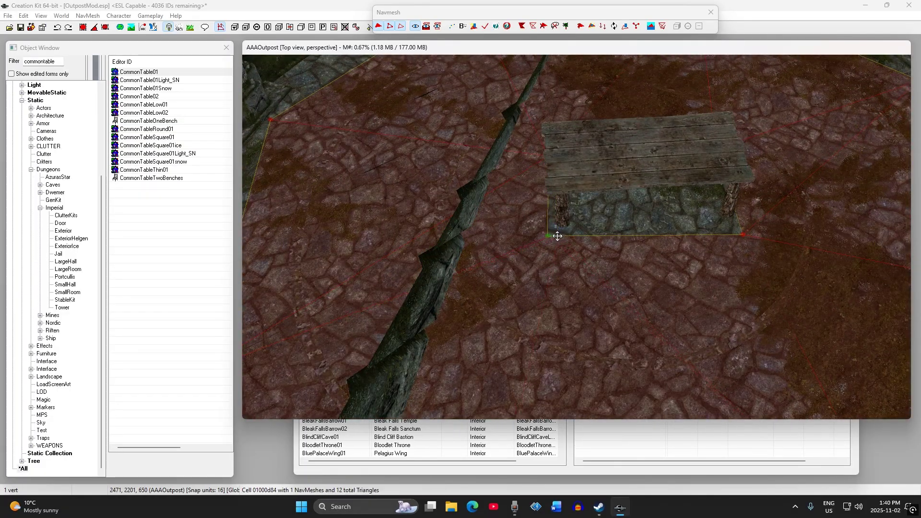
{"action": "left_click_drag", "start_coordinate": [558, 235], "coordinate": [557, 234]}
Move the navmesh vertex at the next table corner slightly closer to its table leg.
{"action": "middle_click_drag", "start_coordinate": [558, 235], "coordinate": [518, 295], "text": "shift"}
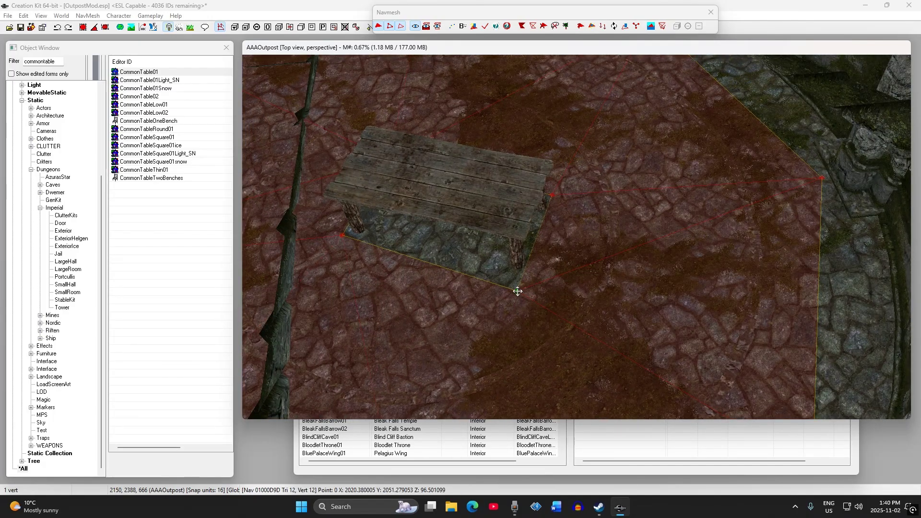
{"action": "left_click", "coordinate": [521, 288]}
{"action": "left_click", "coordinate": [517, 291]}
{"action": "left_click_drag", "start_coordinate": [517, 291], "coordinate": [522, 283]}
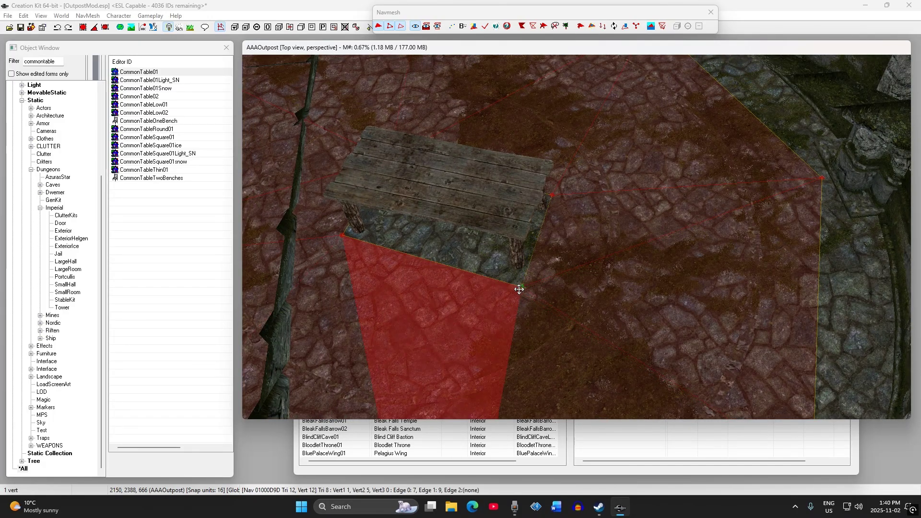
Examine how tightly the navmesh hole fits around the table legs from several sides and from above.
{"action": "middle_click_drag", "start_coordinate": [526, 278], "coordinate": [588, 194], "text": "shift"}
{"action": "middle_click_drag", "start_coordinate": [638, 251], "coordinate": [581, 318], "text": "shift"}
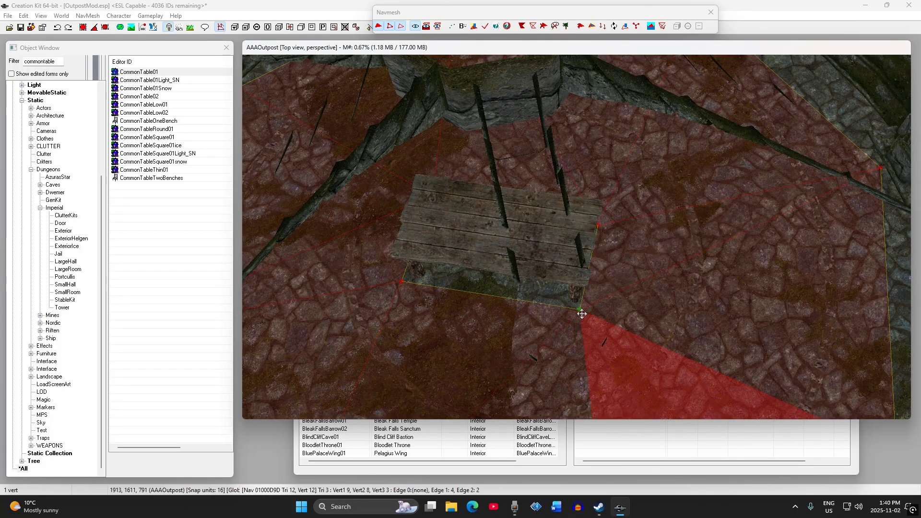
{"action": "middle_click_drag", "start_coordinate": [582, 315], "coordinate": [571, 310], "text": "shift"}
{"action": "middle_click_drag", "start_coordinate": [518, 295], "coordinate": [523, 314], "text": "shift"}
{"action": "left_click", "coordinate": [616, 279]}
{"action": "middle_click_drag", "start_coordinate": [617, 280], "coordinate": [555, 274], "text": "shift"}
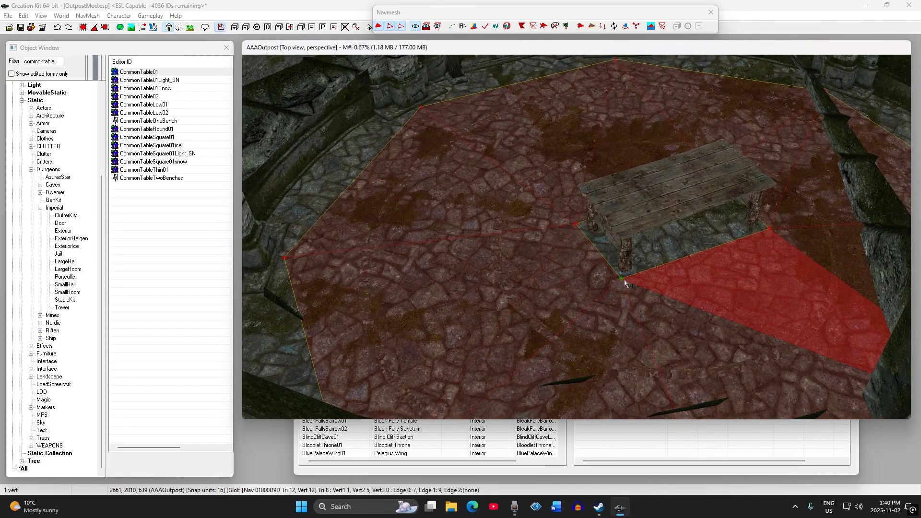
{"action": "middle_click_drag", "start_coordinate": [619, 284], "coordinate": [710, 277], "text": "shift"}
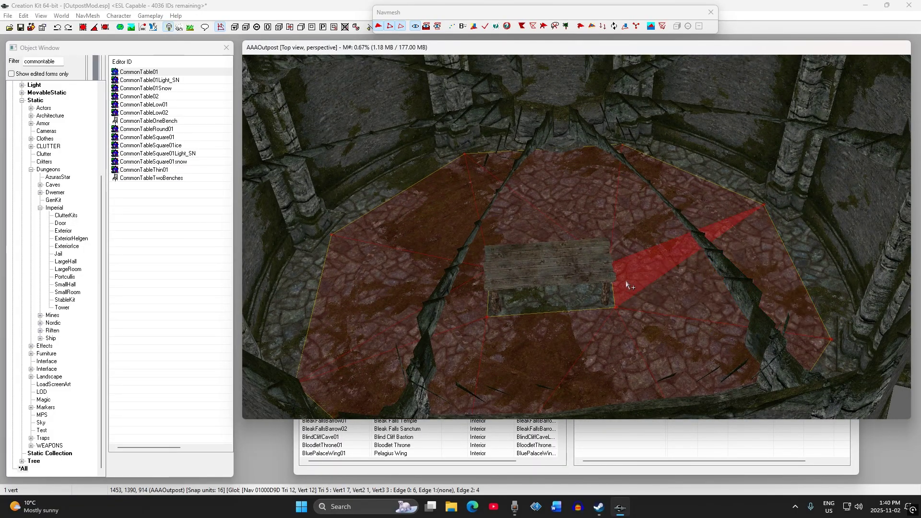
{"action": "middle_click_drag", "start_coordinate": [544, 267], "coordinate": [549, 293], "text": "shift"}
{"action": "scroll", "coordinate": [548, 296], "scroll_direction": "down", "scroll_amount": 5}
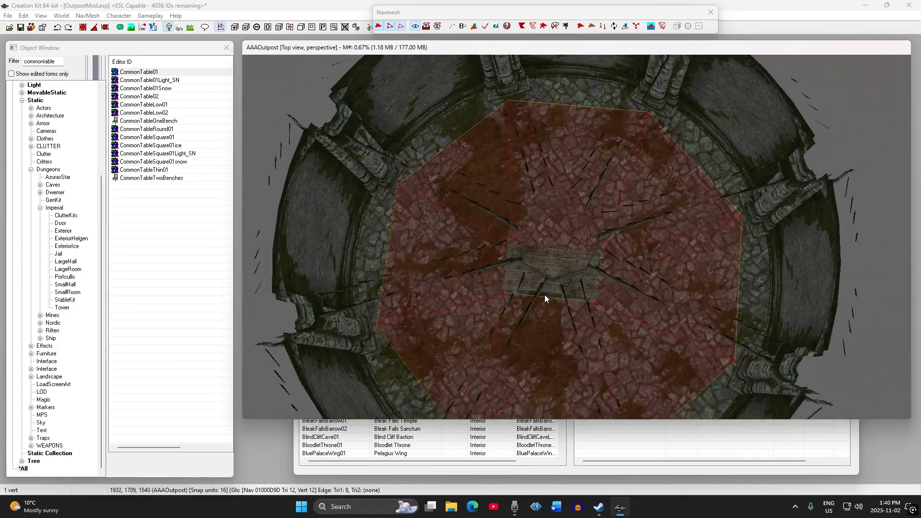
{"action": "middle_click_drag", "start_coordinate": [551, 290], "coordinate": [599, 255], "text": "shift"}
{"action": "scroll", "coordinate": [593, 253], "scroll_direction": "up", "scroll_amount": 6}
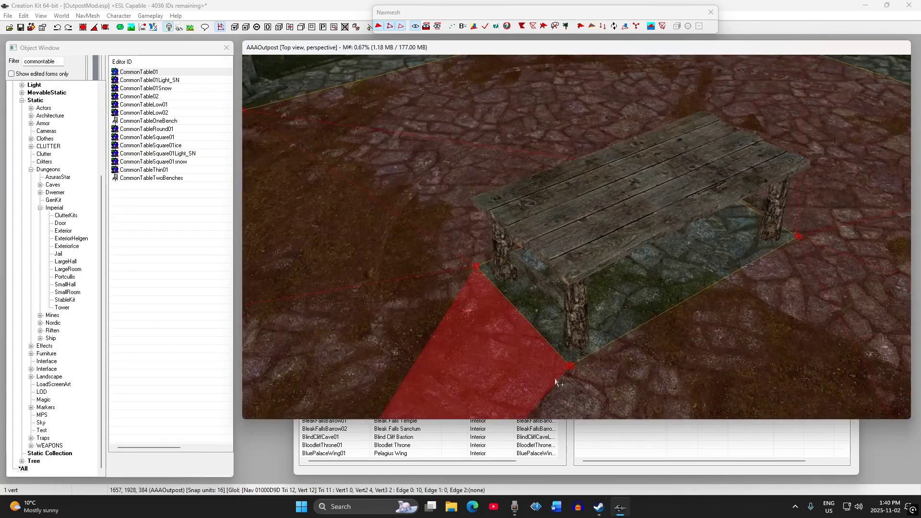
Fine-tune the navmesh vertex at another table corner so that it sits just outside the table leg.
{"action": "left_click", "coordinate": [570, 367]}
{"action": "left_click_drag", "start_coordinate": [570, 368], "coordinate": [575, 361]}
{"action": "middle_click_drag", "start_coordinate": [575, 358], "coordinate": [579, 331], "text": "shift"}
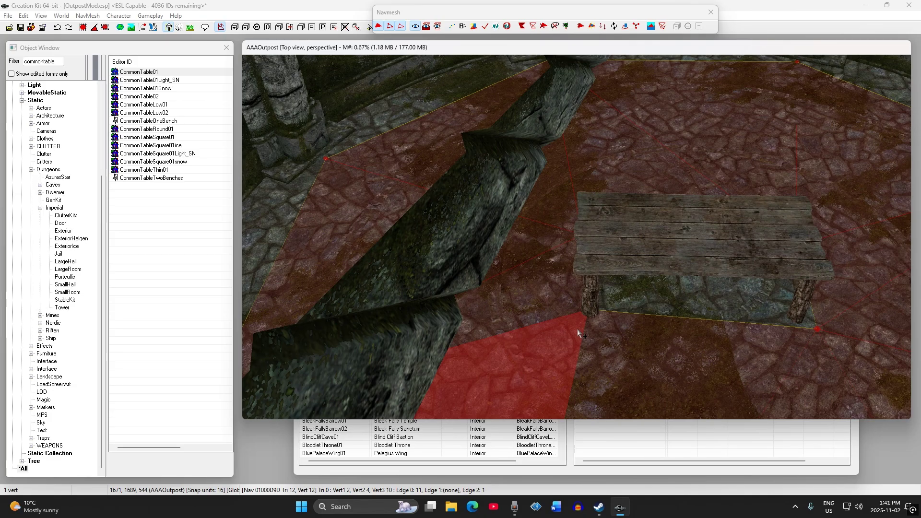
{"action": "left_click", "coordinate": [590, 310]}
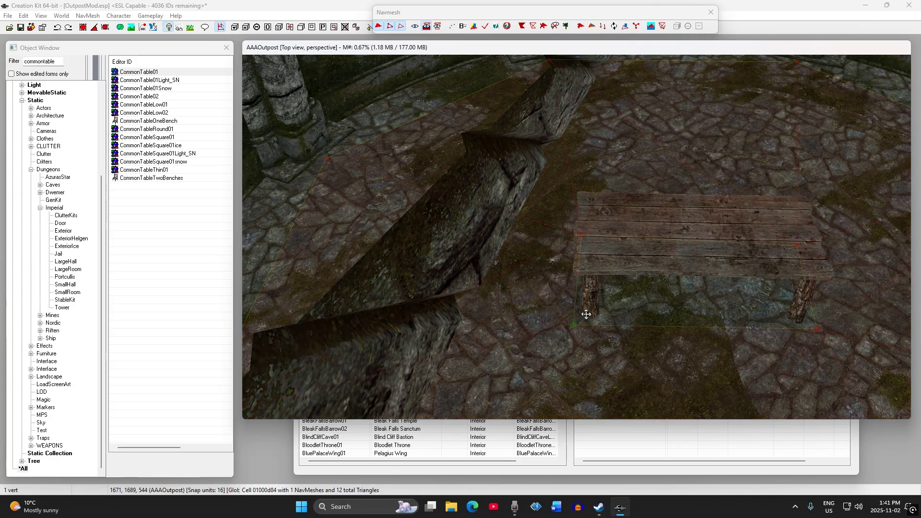
{"action": "middle_click_drag", "start_coordinate": [588, 315], "coordinate": [570, 325], "text": "shift"}
{"action": "left_click_drag", "start_coordinate": [552, 349], "coordinate": [552, 350]}
{"action": "left_click", "coordinate": [669, 295]}
{"action": "left_click_drag", "start_coordinate": [665, 294], "coordinate": [665, 292]}
{"action": "middle_click_drag", "start_coordinate": [668, 293], "coordinate": [587, 293], "text": "shift"}
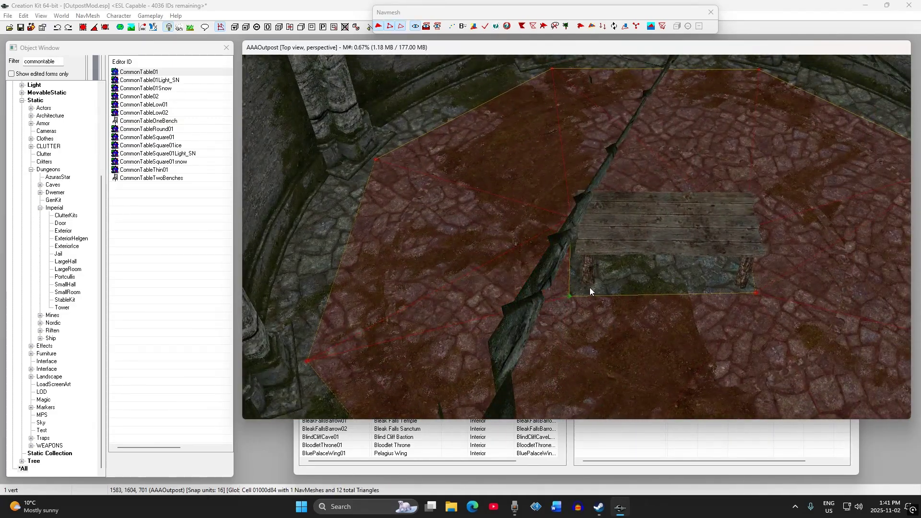
Try extending the navmesh between two pillars with a separate vertex and new triangles by the wall, and delete them again.
{"action": "middle_click_drag", "start_coordinate": [518, 218], "coordinate": [493, 272], "text": "shift"}
{"action": "left_click", "coordinate": [498, 267]}
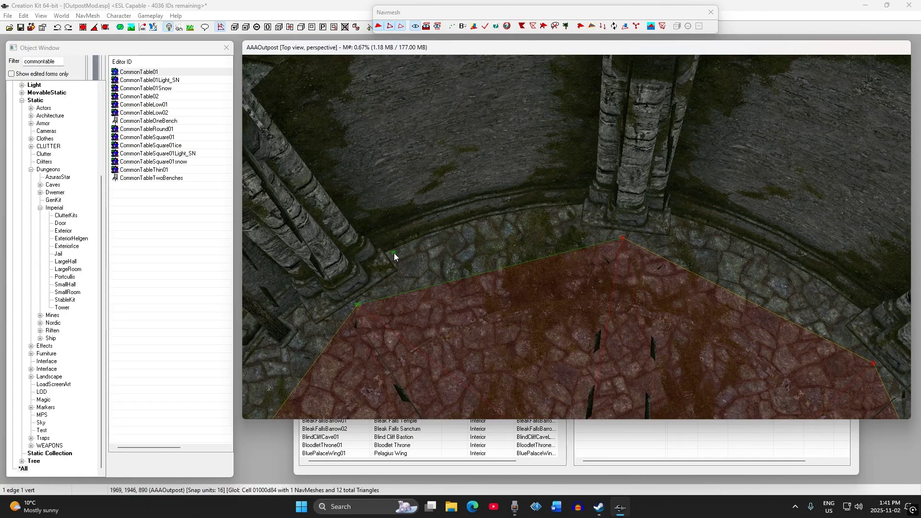
{"action": "right_click", "coordinate": [576, 208], "text": "ctrl"}
{"action": "left_click", "coordinate": [530, 243]}
{"action": "middle_click_drag", "start_coordinate": [530, 243], "coordinate": [458, 244], "text": "shift"}
{"action": "key", "text": "Delete"}
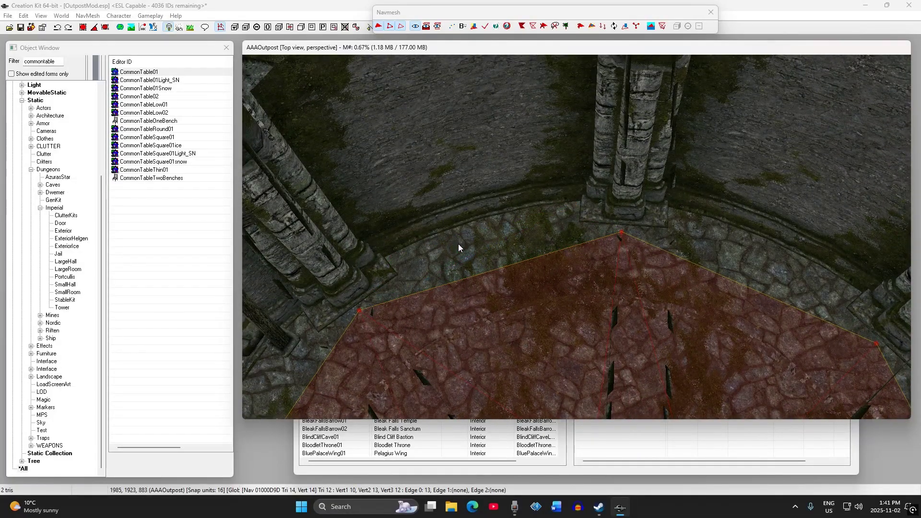
Insert a vertex on the outer navmesh edge between two pillars and pull it out toward the curved wall.
{"action": "right_click", "coordinate": [486, 272], "text": "ctrl"}
{"action": "left_click_drag", "start_coordinate": [485, 270], "coordinate": [485, 259]}
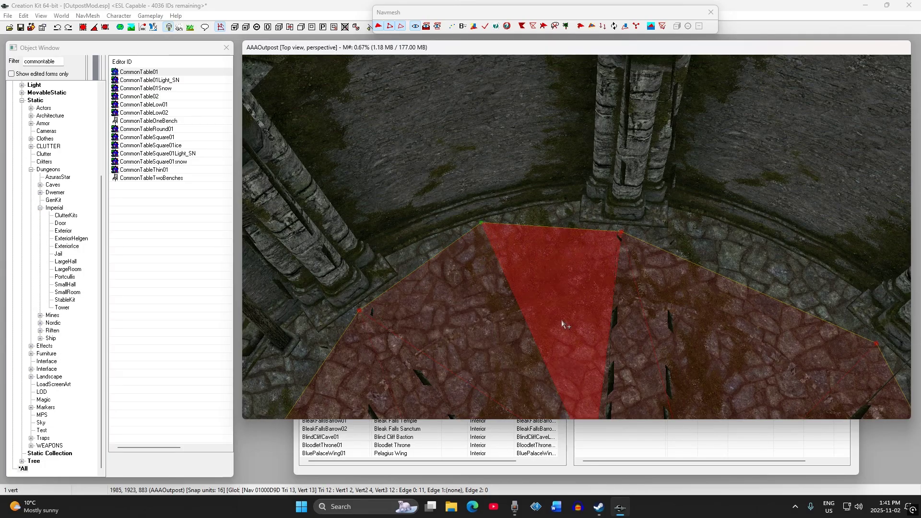
{"action": "left_click", "coordinate": [543, 283]}
{"action": "mouse_move", "coordinate": [544, 283]}
{"action": "middle_mouse_down", "text": "shift"}
{"action": "mouse_move", "coordinate": [547, 269]}
{"action": "mouse_move", "coordinate": [579, 264]}
{"action": "mouse_move", "coordinate": [519, 277]}
{"action": "mouse_move", "coordinate": [535, 283]}
{"action": "mouse_move", "coordinate": [531, 269]}
{"action": "middle_mouse_up", "text": "shift"}
Split the neighbouring outer navmesh edge with a vertex and move it out to follow the curved wall.
{"action": "left_click", "coordinate": [520, 279]}
{"action": "right_click", "coordinate": [531, 270]}
{"action": "left_click_drag", "start_coordinate": [531, 270], "coordinate": [534, 263]}
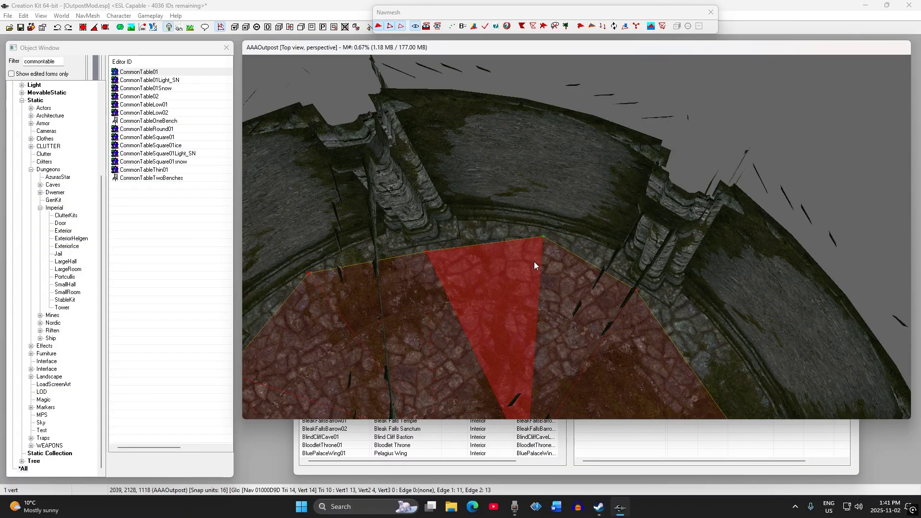
{"action": "middle_click_drag", "start_coordinate": [534, 263], "coordinate": [549, 233], "text": "shift"}
{"action": "left_click_drag", "start_coordinate": [543, 219], "coordinate": [544, 213]}
{"action": "middle_click_drag", "start_coordinate": [541, 215], "coordinate": [534, 220]}
Add a vertex to each of the next two outer navmesh edges and pull both toward the wall.
{"action": "left_click", "coordinate": [621, 249]}
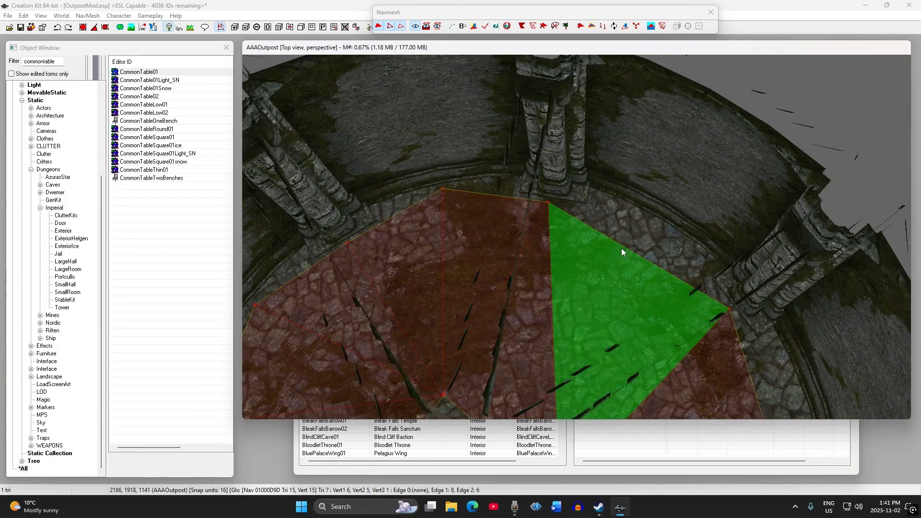
{"action": "middle_click_drag", "start_coordinate": [621, 249], "coordinate": [640, 253], "text": "shift"}
{"action": "right_click", "coordinate": [617, 256], "text": "ctrl"}
{"action": "left_click_drag", "start_coordinate": [618, 256], "coordinate": [618, 252]}
{"action": "middle_click_drag", "start_coordinate": [617, 251], "coordinate": [563, 240], "text": "shift"}
{"action": "left_click", "coordinate": [542, 231]}
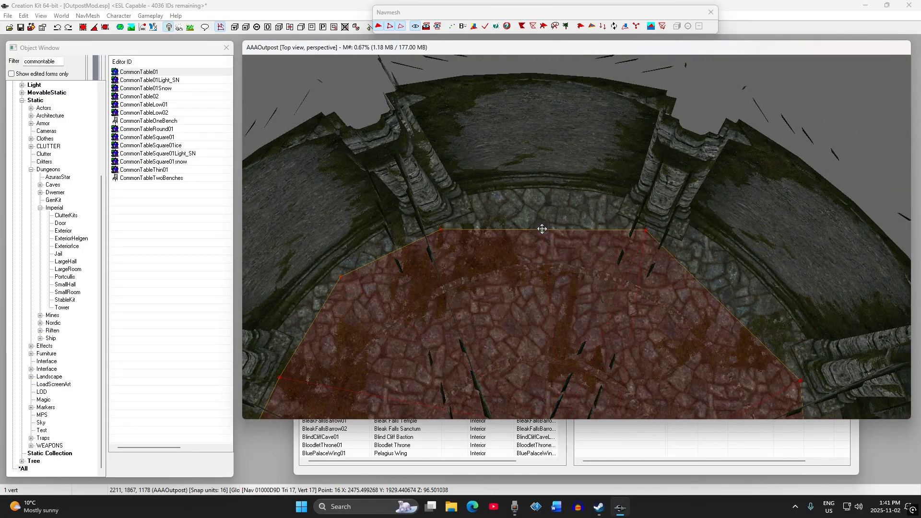
{"action": "mouse_move", "coordinate": [543, 221]}
{"action": "middle_mouse_down", "text": "shift"}
{"action": "mouse_move", "coordinate": [581, 240]}
{"action": "mouse_move", "coordinate": [530, 220]}
{"action": "middle_mouse_up", "text": "shift"}
{"action": "left_click_drag", "start_coordinate": [532, 219], "coordinate": [529, 212]}
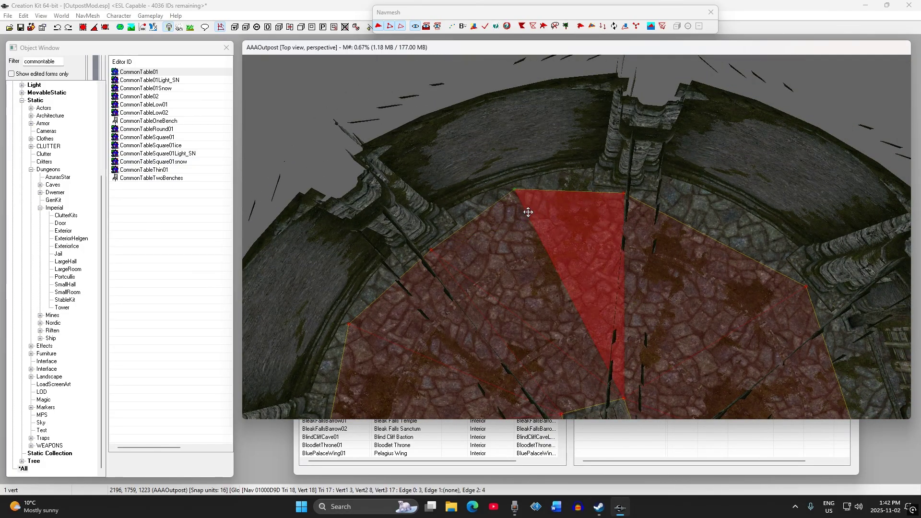
Insert a vertex on the last straight wall-side navmesh edge before the door and bow it outward.
{"action": "middle_click_drag", "start_coordinate": [635, 214], "coordinate": [553, 222]}
{"action": "left_click", "coordinate": [624, 249]}
{"action": "middle_click_drag", "start_coordinate": [626, 246], "coordinate": [619, 244], "text": "shift"}
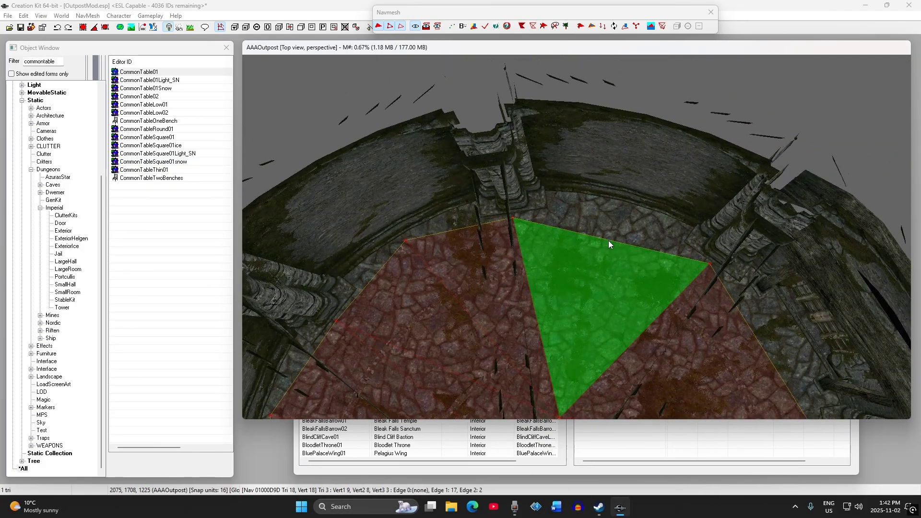
{"action": "right_click", "coordinate": [609, 239], "text": "ctrl"}
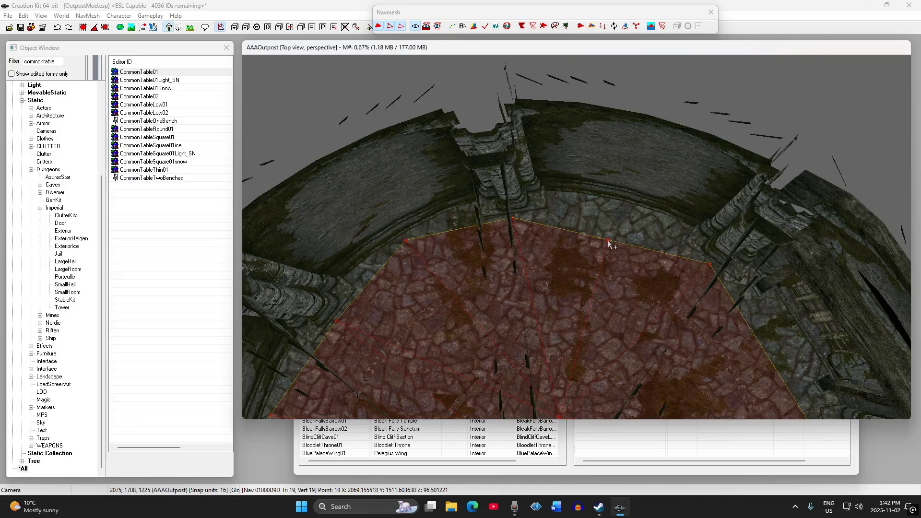
{"action": "left_click_drag", "start_coordinate": [609, 239], "coordinate": [609, 234]}
{"action": "middle_click_drag", "start_coordinate": [610, 232], "coordinate": [550, 271], "text": "shift"}
Extend the navmesh to the doorway with two threshold vertices and two triangles joined to new vertices on the outer edge.
{"action": "scroll", "coordinate": [583, 236], "scroll_direction": "down", "scroll_amount": 3}
{"action": "left_click", "coordinate": [531, 253]}
{"action": "scroll", "coordinate": [539, 270], "scroll_direction": "up", "scroll_amount": 4}
{"action": "left_click", "coordinate": [489, 265]}
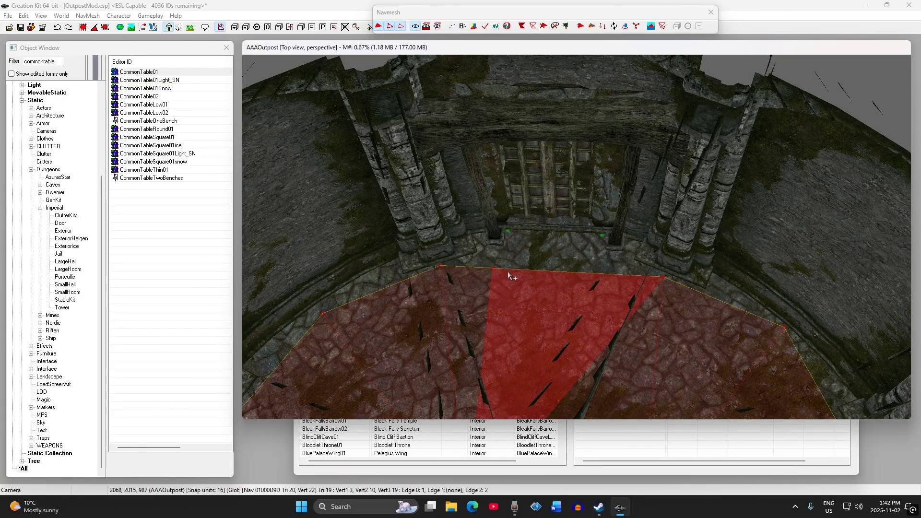
{"action": "left_click", "coordinate": [493, 268], "text": "ctrl"}
{"action": "key", "text": "a"}
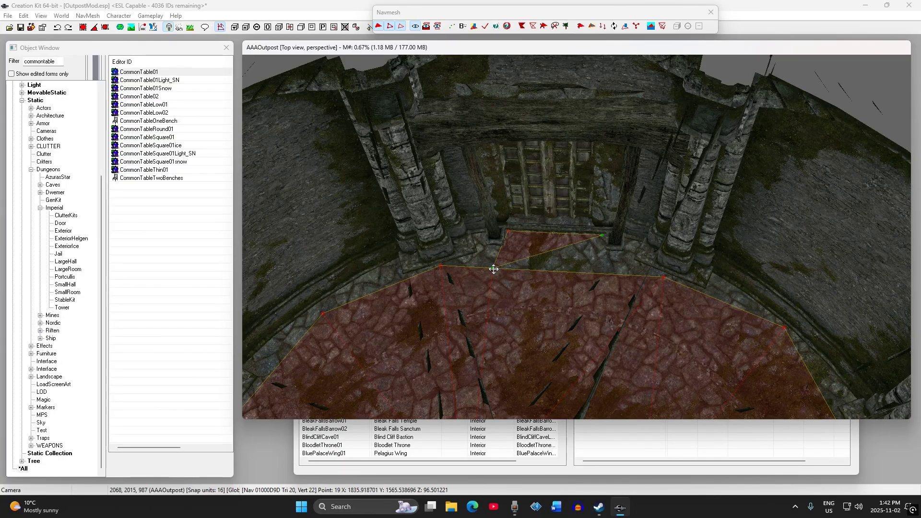
{"action": "right_click", "coordinate": [619, 274]}
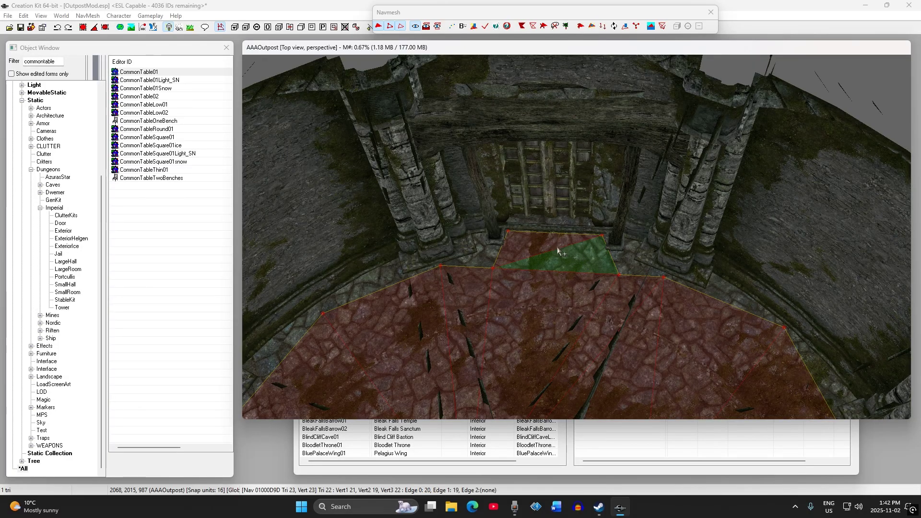
{"action": "scroll", "coordinate": [579, 198], "scroll_direction": "down", "scroll_amount": 2}
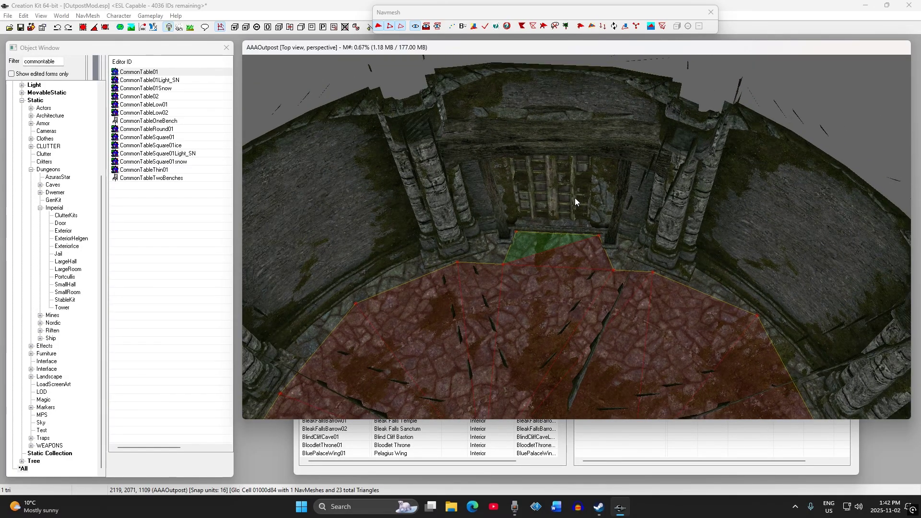
Check the completed navmesh across the whole room, exit navmesh editing and save the plugin.
{"action": "left_click", "coordinate": [541, 278]}
{"action": "scroll", "coordinate": [542, 278], "scroll_direction": "down", "scroll_amount": 1}
{"action": "middle_click_drag", "start_coordinate": [541, 278], "coordinate": [593, 285], "text": "shift"}
{"action": "left_click", "coordinate": [506, 280]}
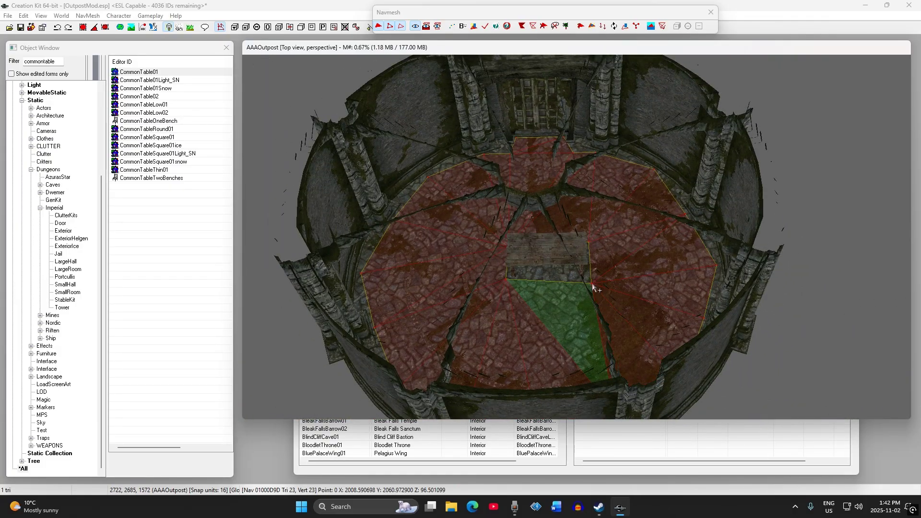
{"action": "scroll", "coordinate": [597, 286], "scroll_direction": "down", "scroll_amount": 4}
{"action": "middle_click_drag", "start_coordinate": [597, 286], "coordinate": [599, 252], "text": "shift"}
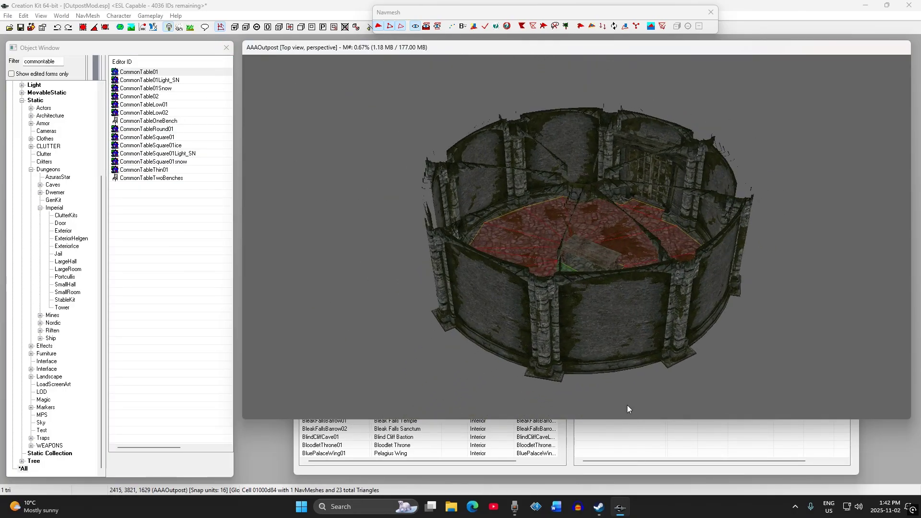
{"action": "left_click", "coordinate": [710, 12]}
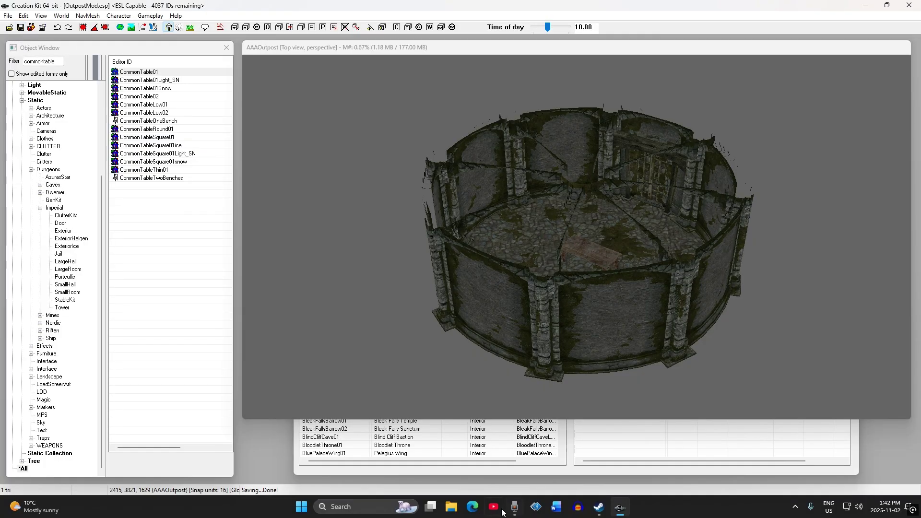
Load the interior cell FortGreenwall01 and bring its whole layout into view.
{"action": "left_click", "coordinate": [430, 438]}
{"action": "left_click_drag", "start_coordinate": [560, 143], "coordinate": [562, 218]}
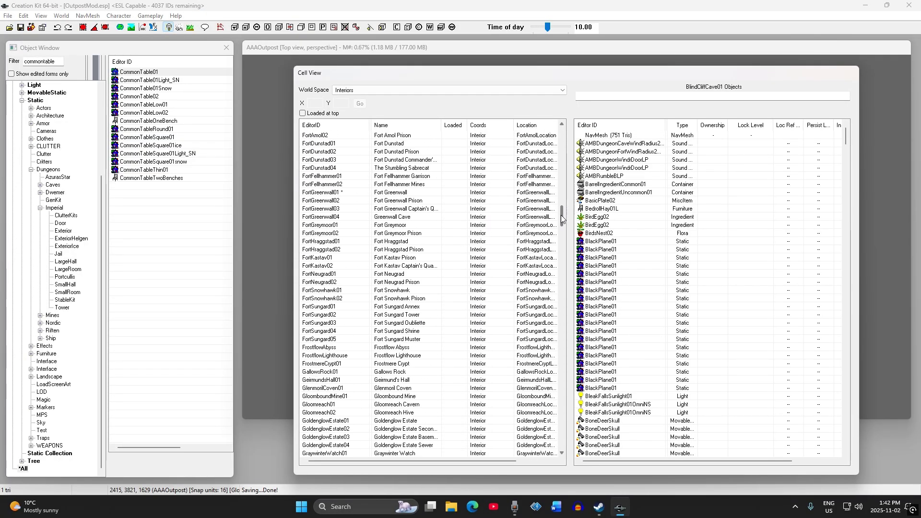
{"action": "double_click", "coordinate": [321, 193]}
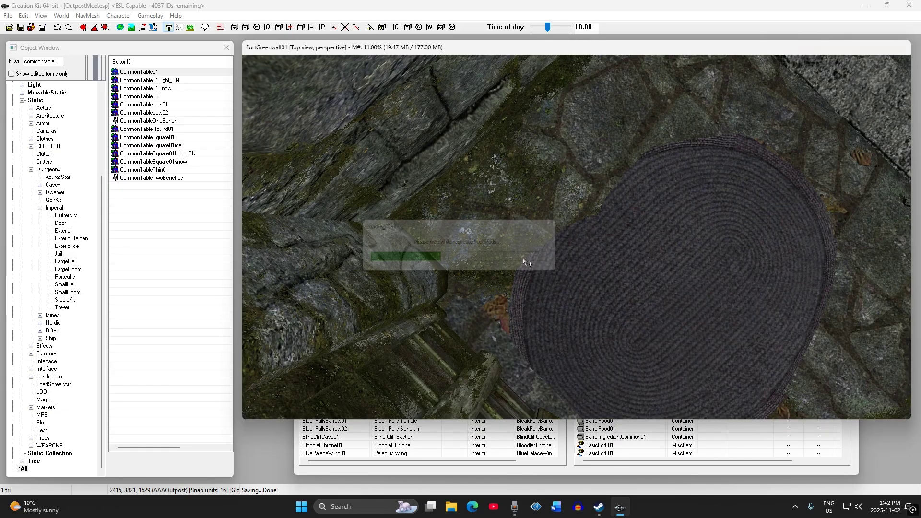
{"action": "scroll", "coordinate": [563, 269], "scroll_direction": "down", "scroll_amount": 5}
{"action": "left_click", "coordinate": [562, 269]}
{"action": "middle_click_drag", "start_coordinate": [563, 269], "coordinate": [584, 246], "text": "shift"}
{"action": "scroll", "coordinate": [605, 226], "scroll_direction": "down", "scroll_amount": 1}
{"action": "key", "text": "m"}
{"action": "key", "text": "m"}
{"action": "scroll", "coordinate": [603, 222], "scroll_direction": "down", "scroll_amount": 3}
{"action": "key", "text": "a"}
{"action": "key", "text": "a"}
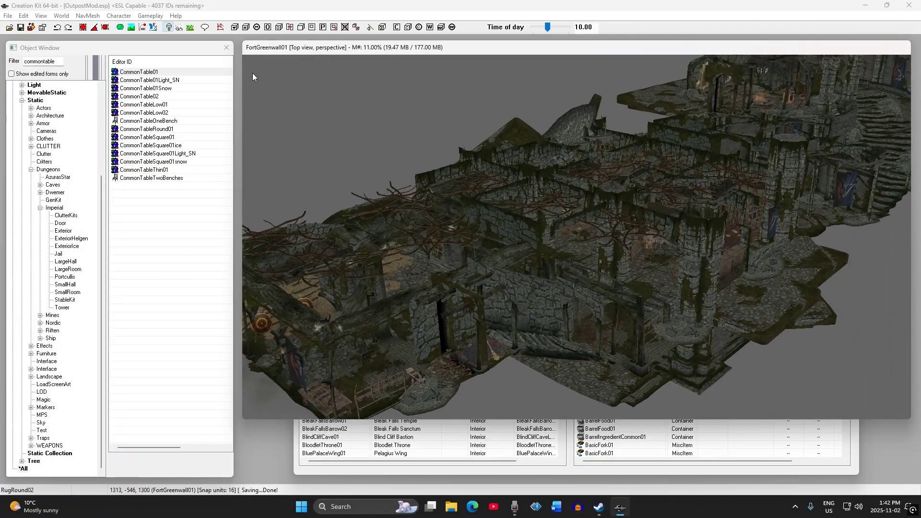
Turn on navmesh editing for FortGreenwall01 and hide the level geometry to isolate the navmesh.
{"action": "left_click", "coordinate": [220, 27]}
{"action": "scroll", "coordinate": [586, 290], "scroll_direction": "up", "scroll_amount": 3}
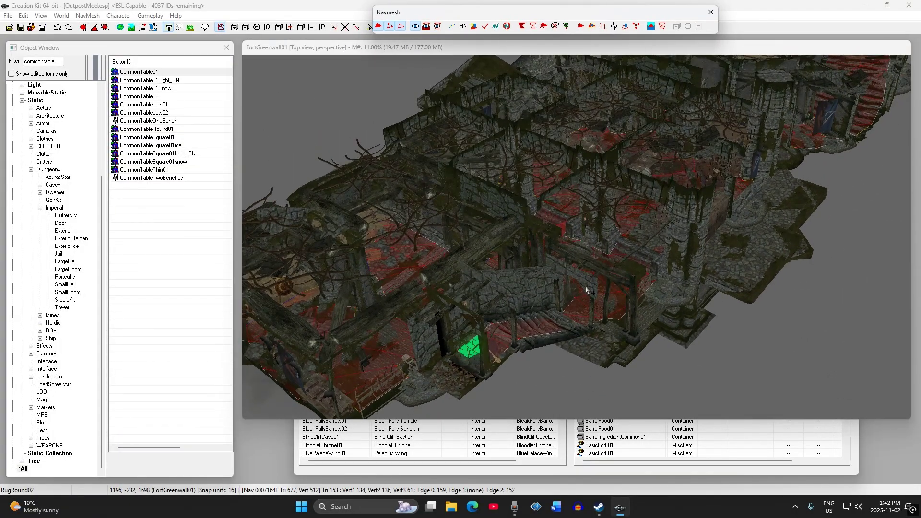
{"action": "left_click", "coordinate": [583, 310]}
{"action": "key", "text": "w"}
{"action": "key", "text": "w"}
{"action": "middle_click_drag", "start_coordinate": [583, 309], "coordinate": [496, 244], "text": "shift"}
{"action": "middle_click_drag", "start_coordinate": [579, 297], "coordinate": [540, 267], "text": "shift"}
{"action": "key", "text": "w"}
{"action": "middle_click_drag", "start_coordinate": [474, 305], "coordinate": [477, 285], "text": "shift"}
{"action": "key", "text": "w"}
{"action": "key", "text": "w"}
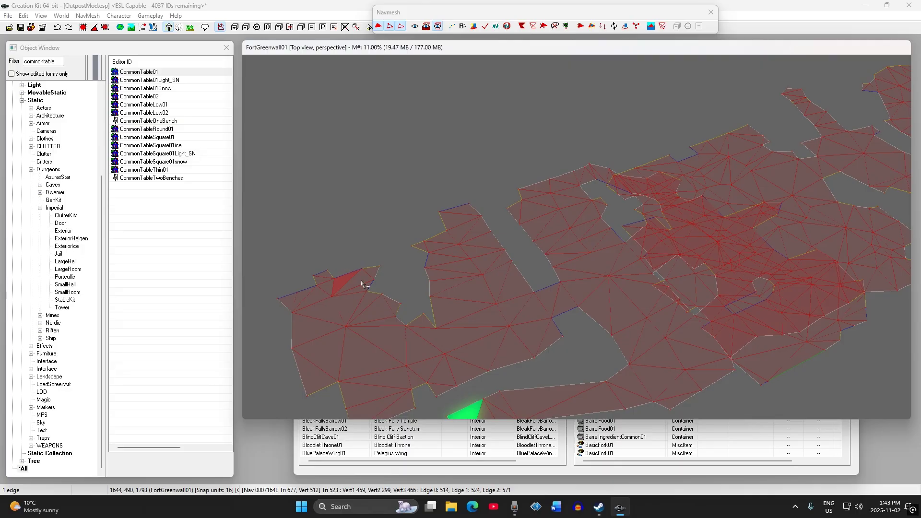
Examine FortGreenwall01's navmesh across its rooms and curved staircase, comparing it with the level geometry.
{"action": "mouse_move", "coordinate": [501, 281]}
{"action": "middle_mouse_down", "text": "shift"}
{"action": "mouse_move", "coordinate": [623, 274]}
{"action": "mouse_move", "coordinate": [545, 261]}
{"action": "mouse_move", "coordinate": [542, 242]}
{"action": "mouse_move", "coordinate": [539, 273]}
{"action": "mouse_move", "coordinate": [500, 286]}
{"action": "middle_mouse_up", "text": "shift"}
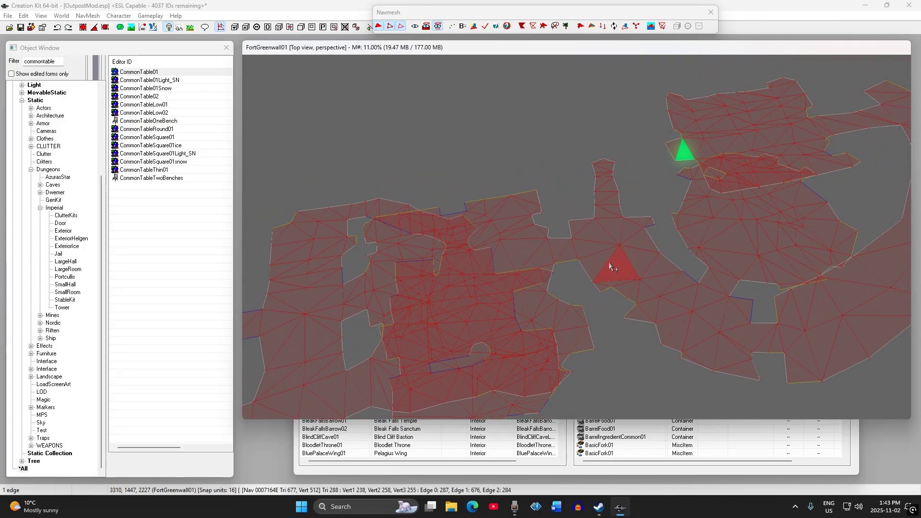
{"action": "middle_click_drag", "start_coordinate": [615, 277], "coordinate": [468, 267], "text": "shift"}
{"action": "scroll", "coordinate": [638, 269], "scroll_direction": "down", "scroll_amount": 3}
{"action": "left_click", "coordinate": [572, 263]}
{"action": "key", "text": "w"}
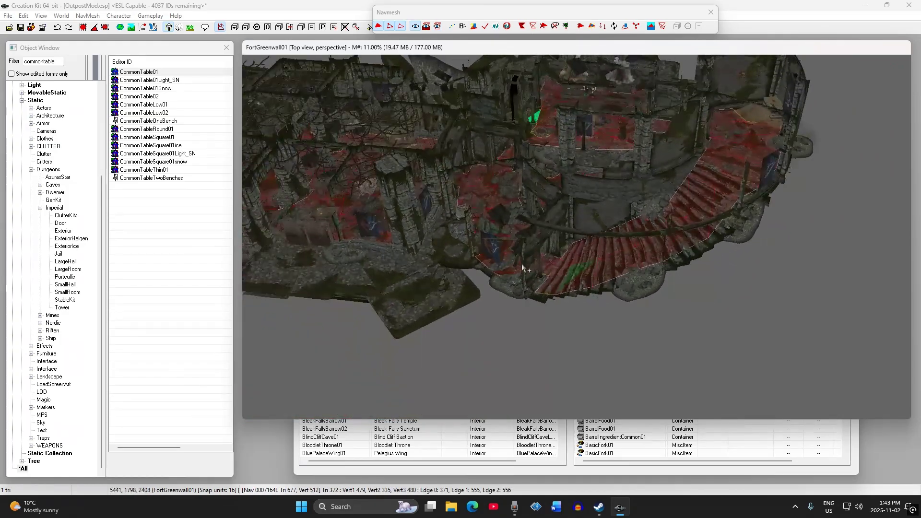
{"action": "key", "text": "1"}
{"action": "middle_click_drag", "start_coordinate": [582, 250], "coordinate": [591, 249], "text": "shift"}
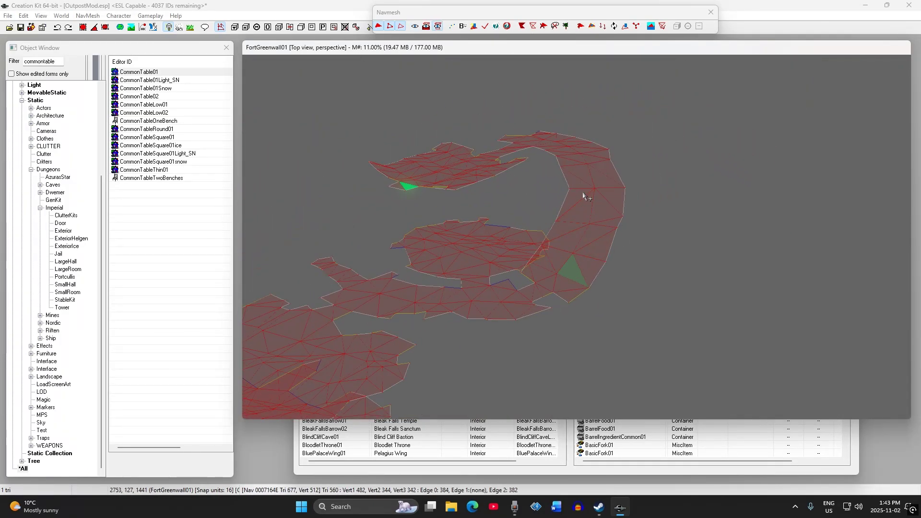
{"action": "middle_click_drag", "start_coordinate": [463, 220], "coordinate": [558, 227], "text": "shift"}
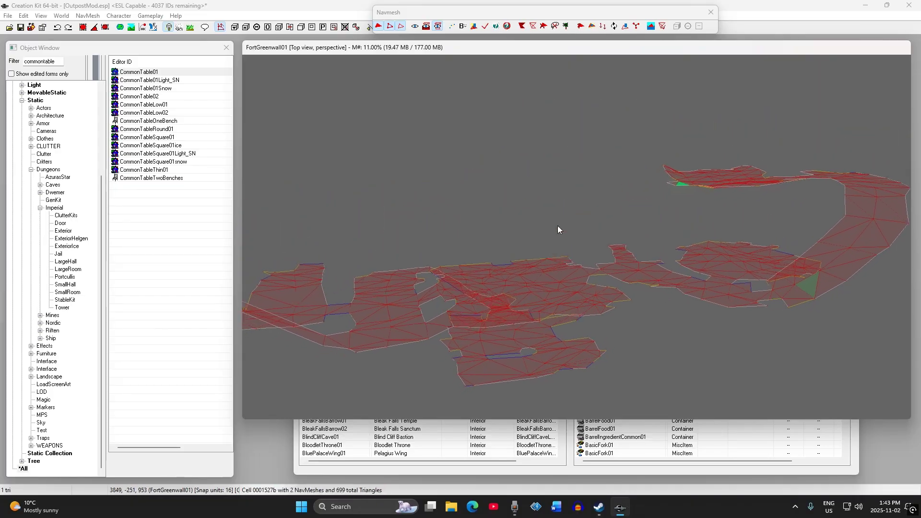
Leave FortGreenwall01's navmesh, reload the AAAOutpost interior cell and turn on navmesh editing there.
{"action": "left_click", "coordinate": [711, 12]}
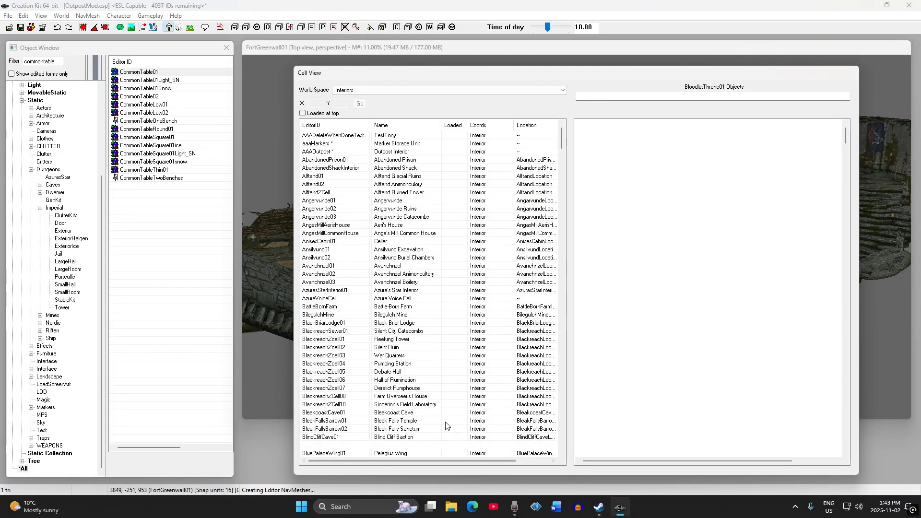
{"action": "double_click", "coordinate": [320, 152]}
{"action": "middle_click_drag", "start_coordinate": [504, 260], "coordinate": [468, 243], "text": "shift"}
{"action": "scroll", "coordinate": [427, 203], "scroll_direction": "down", "scroll_amount": 5}
{"action": "key", "text": "w"}
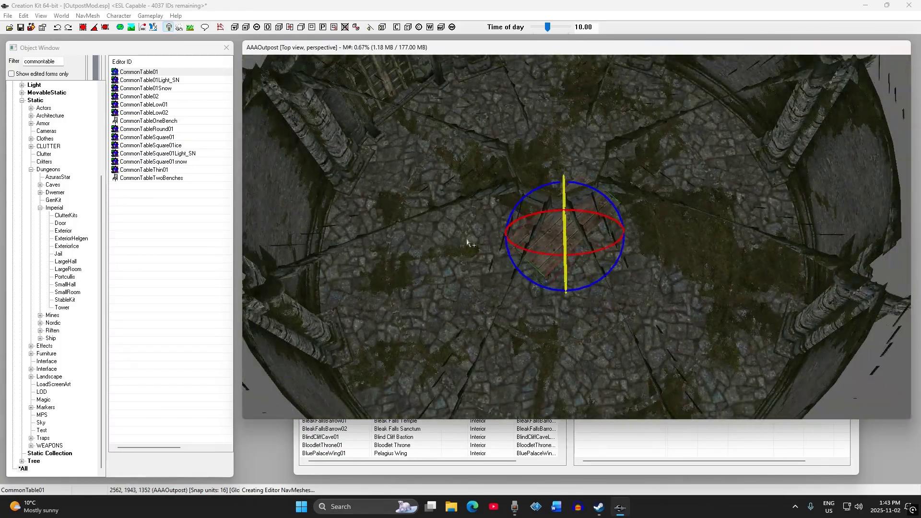
{"action": "left_click", "coordinate": [221, 27]}
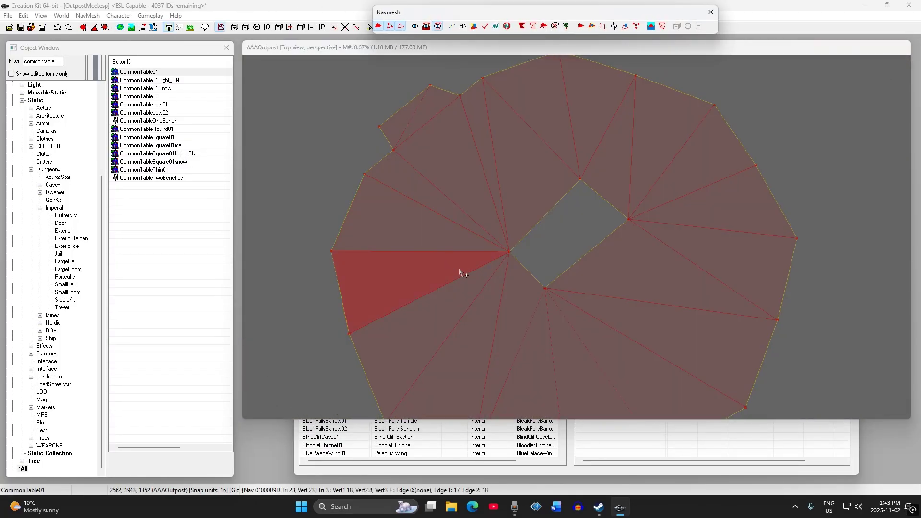
Examine AAAOutpost's navmesh from several angles, with and without the level geometry, around the table, walls and door.
{"action": "left_click", "coordinate": [510, 251]}
{"action": "scroll", "coordinate": [501, 251], "scroll_direction": "up", "scroll_amount": 5}
{"action": "left_click", "coordinate": [509, 196]}
{"action": "middle_click_drag", "start_coordinate": [509, 196], "coordinate": [542, 188], "text": "shift"}
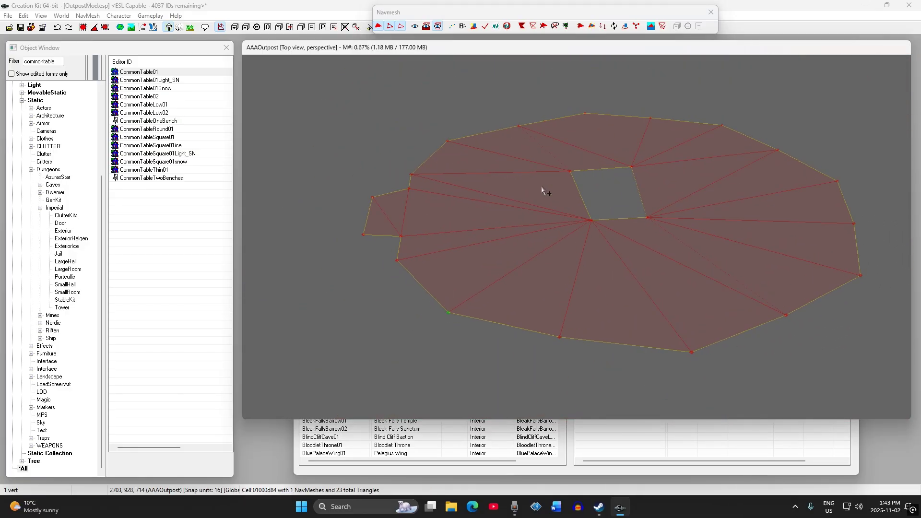
{"action": "key", "text": "w"}
{"action": "key", "text": "w"}
{"action": "scroll", "coordinate": [537, 212], "scroll_direction": "down", "scroll_amount": 2}
{"action": "middle_click_drag", "start_coordinate": [533, 226], "coordinate": [489, 231], "text": "shift"}
{"action": "middle_click_drag", "start_coordinate": [489, 232], "coordinate": [440, 218]}
{"action": "scroll", "coordinate": [485, 239], "scroll_direction": "down", "scroll_amount": 2}
{"action": "key", "text": "w"}
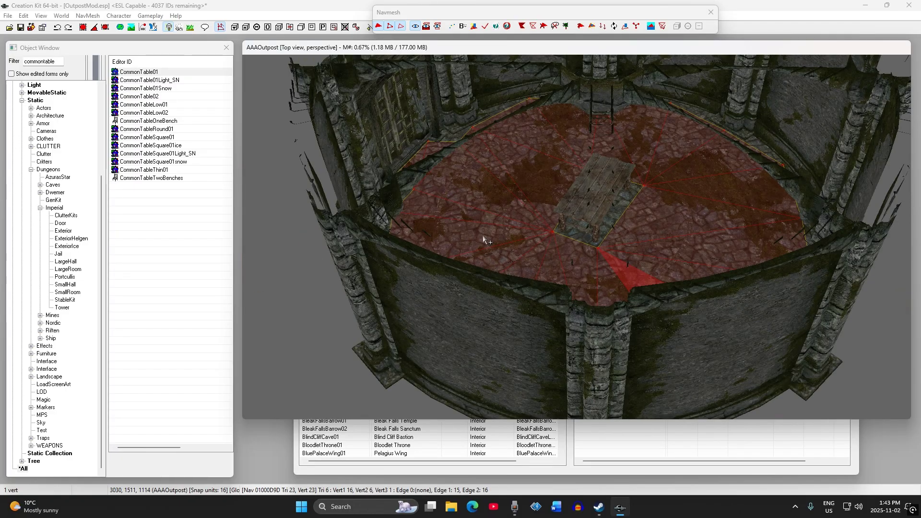
{"action": "mouse_move", "coordinate": [483, 236]}
{"action": "middle_mouse_down", "text": "shift"}
{"action": "mouse_move", "coordinate": [523, 218]}
{"action": "mouse_move", "coordinate": [474, 242]}
{"action": "middle_mouse_up", "text": "shift"}
{"action": "scroll", "coordinate": [475, 245], "scroll_direction": "down", "scroll_amount": 3}
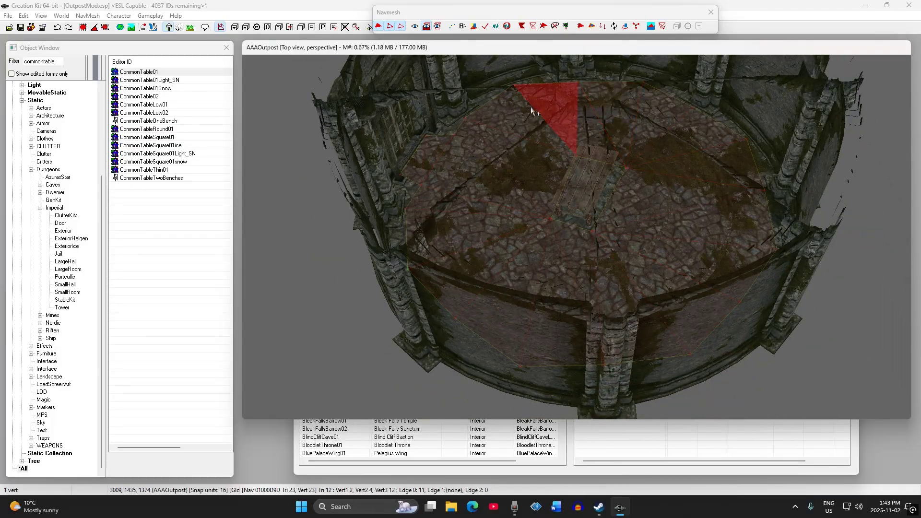
{"action": "key", "text": "w"}
{"action": "middle_click_drag", "start_coordinate": [568, 267], "coordinate": [521, 261], "text": "shift"}
{"action": "key", "text": "w"}
{"action": "middle_click_drag", "start_coordinate": [501, 273], "coordinate": [564, 203]}
{"action": "scroll", "coordinate": [523, 249], "scroll_direction": "up", "scroll_amount": 2}
{"action": "key", "text": "w"}
{"action": "key", "text": "w"}
Add a navmesh triangle from two neighbouring outer-edge vertices to a new vertex well outside the room's wall.
{"action": "left_click", "coordinate": [503, 222]}
{"action": "scroll", "coordinate": [564, 203], "scroll_direction": "up", "scroll_amount": 2}
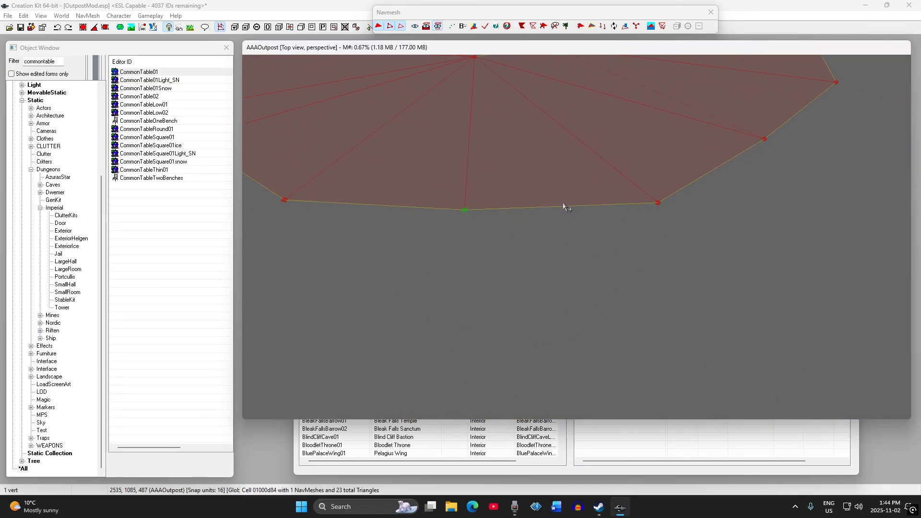
{"action": "left_click", "coordinate": [659, 206], "text": "ctrl"}
{"action": "right_click", "coordinate": [572, 279], "text": "ctrl"}
{"action": "middle_click_drag", "start_coordinate": [543, 216], "coordinate": [773, 256], "text": "shift"}
{"action": "scroll", "coordinate": [553, 210], "scroll_direction": "down", "scroll_amount": 2}
{"action": "scroll", "coordinate": [595, 207], "scroll_direction": "down", "scroll_amount": 2}
{"action": "key", "text": "w"}
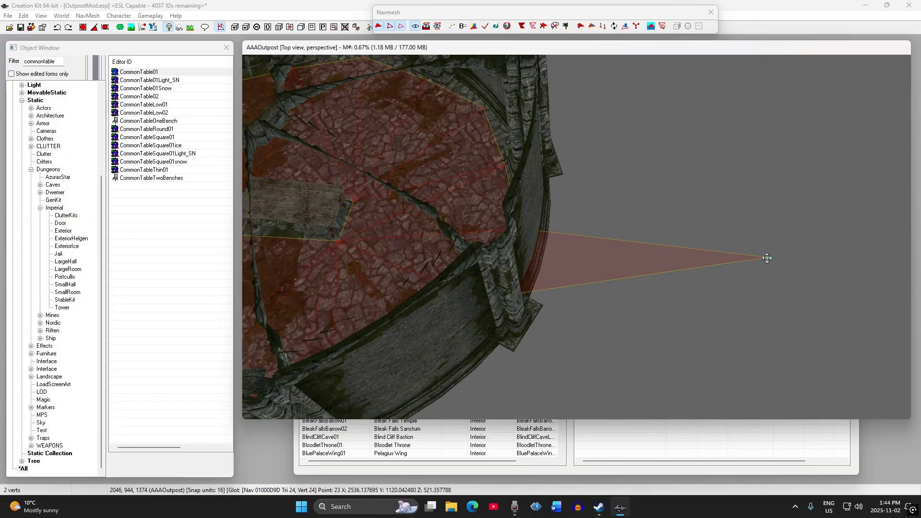
Move the new triangle's outer vertex high up against the wall so the triangle stands steeply above the floor, and select the triangle.
{"action": "key", "text": "ctrl+z"}
{"action": "middle_click_drag", "start_coordinate": [685, 256], "coordinate": [635, 207], "text": "shift"}
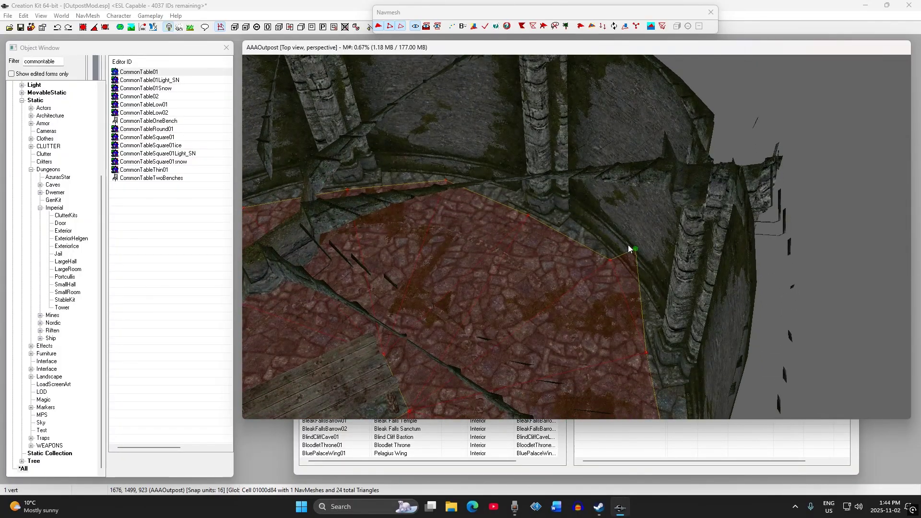
{"action": "left_click_drag", "start_coordinate": [638, 250], "coordinate": [619, 269]}
{"action": "left_click", "coordinate": [601, 286]}
{"action": "middle_click_drag", "start_coordinate": [601, 287], "coordinate": [654, 249], "text": "shift"}
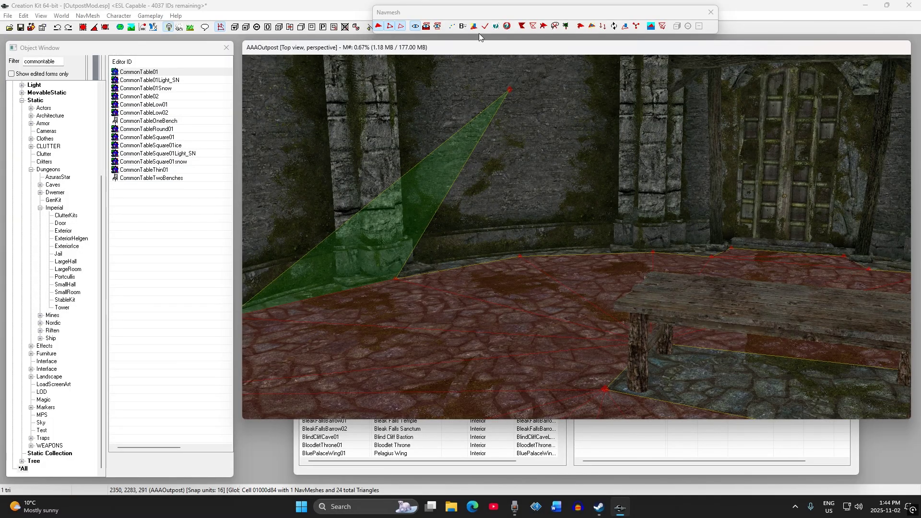
Run Check NavMesh through Select Triangle By Index, accept all warnings and delete the triangle with the high-priority warning.
{"action": "left_click", "coordinate": [710, 13]}
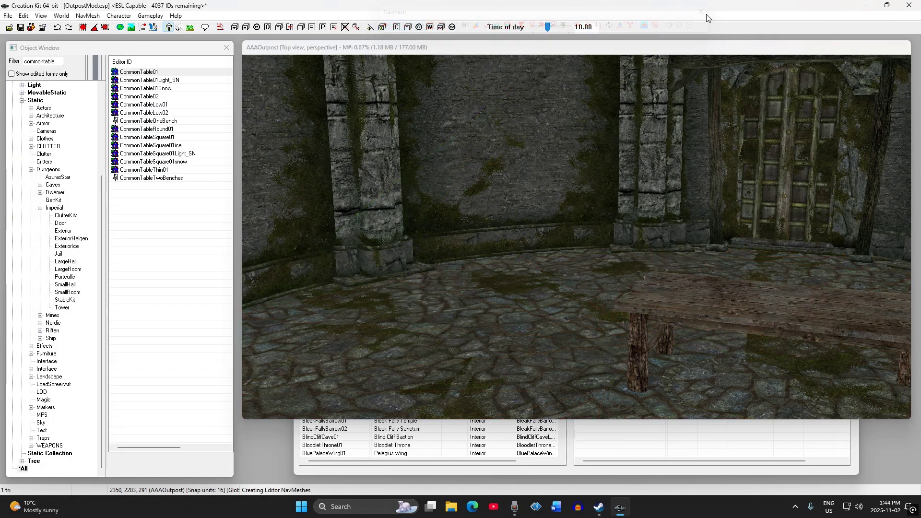
{"action": "left_click", "coordinate": [88, 16]}
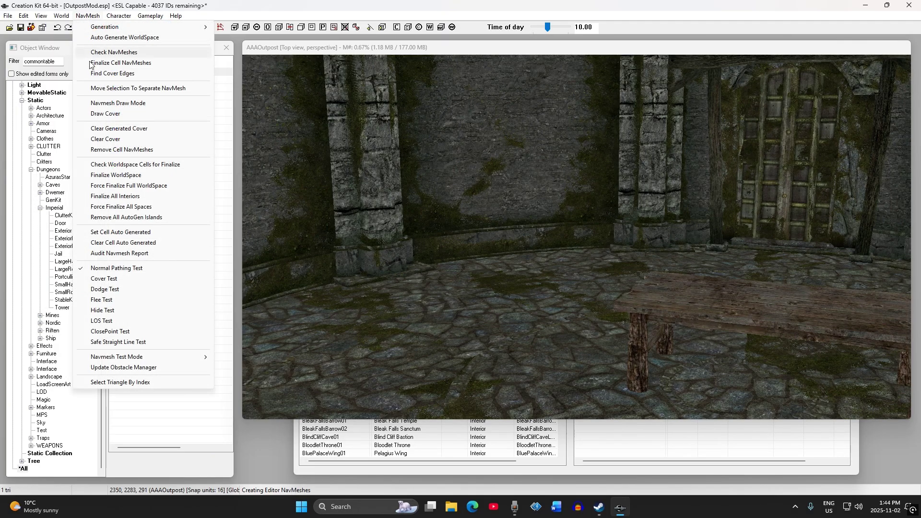
{"action": "left_click", "coordinate": [119, 382]}
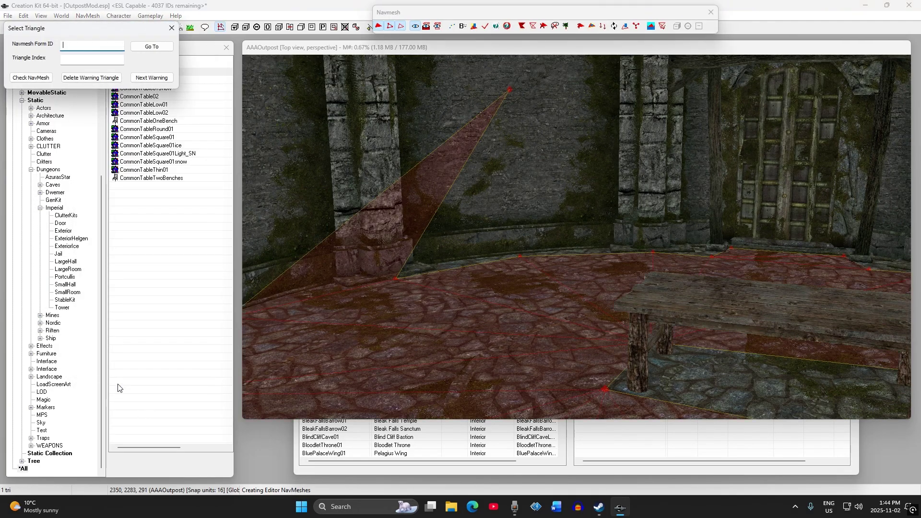
{"action": "left_click", "coordinate": [32, 79]}
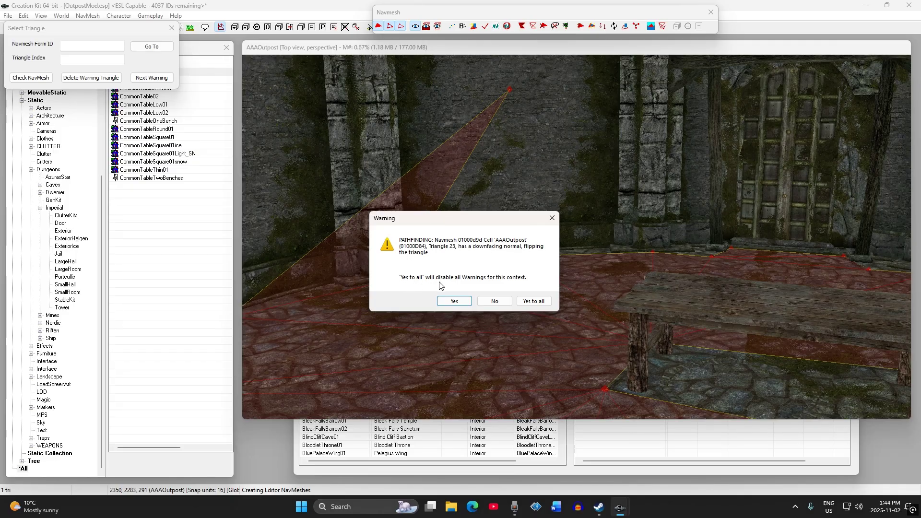
{"action": "left_click", "coordinate": [532, 301]}
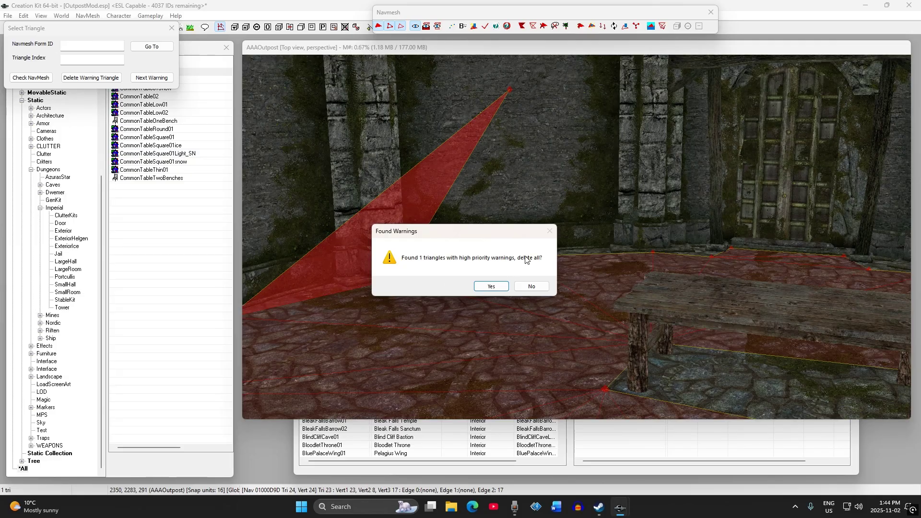
{"action": "left_click", "coordinate": [492, 287]}
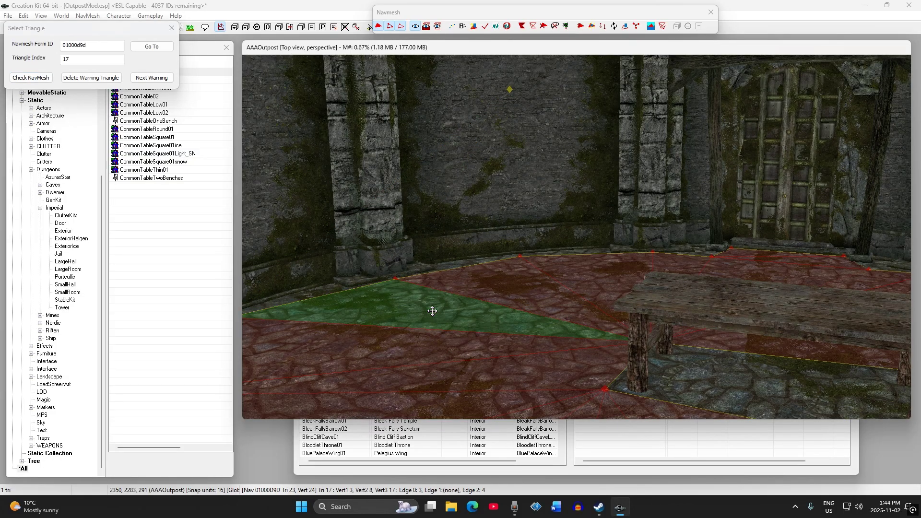
Close the Select Triangle dialog and delete the stray vertex left floating against the wall.
{"action": "scroll", "coordinate": [507, 301], "scroll_direction": "down", "scroll_amount": 3}
{"action": "scroll", "coordinate": [508, 300], "scroll_direction": "up", "scroll_amount": 3}
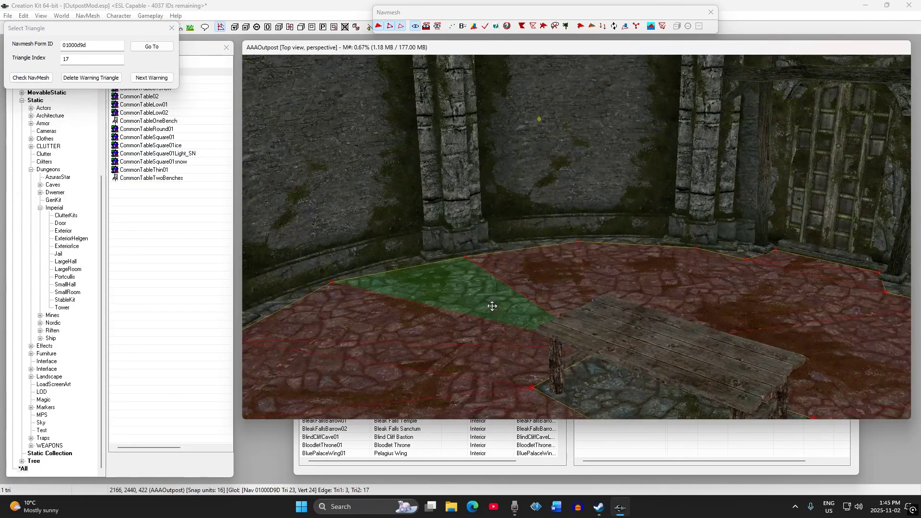
{"action": "scroll", "coordinate": [492, 307], "scroll_direction": "up", "scroll_amount": 1}
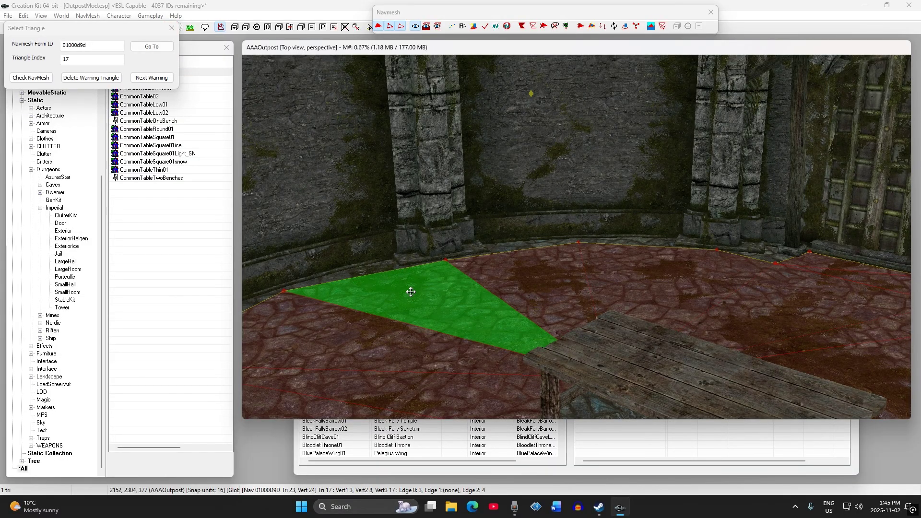
{"action": "left_click", "coordinate": [171, 29]}
{"action": "left_click", "coordinate": [532, 93]}
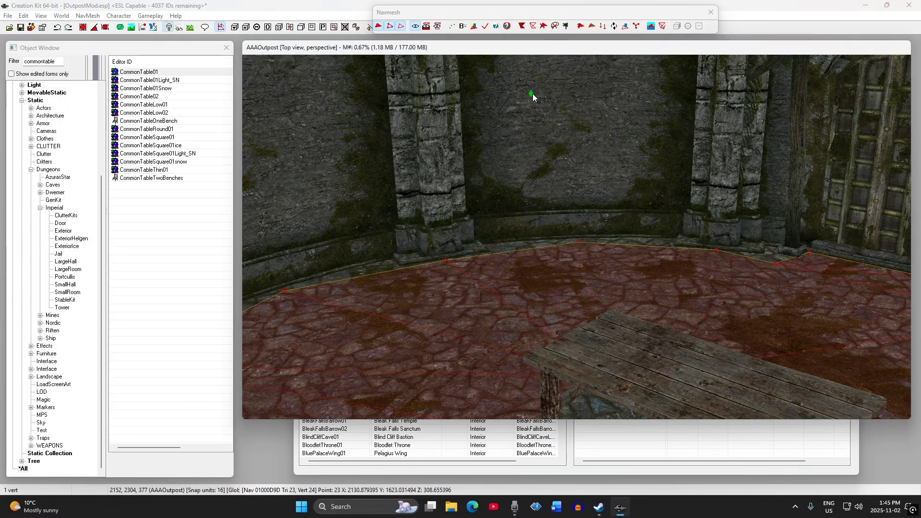
{"action": "left_click", "coordinate": [546, 270]}
{"action": "key", "text": "p"}
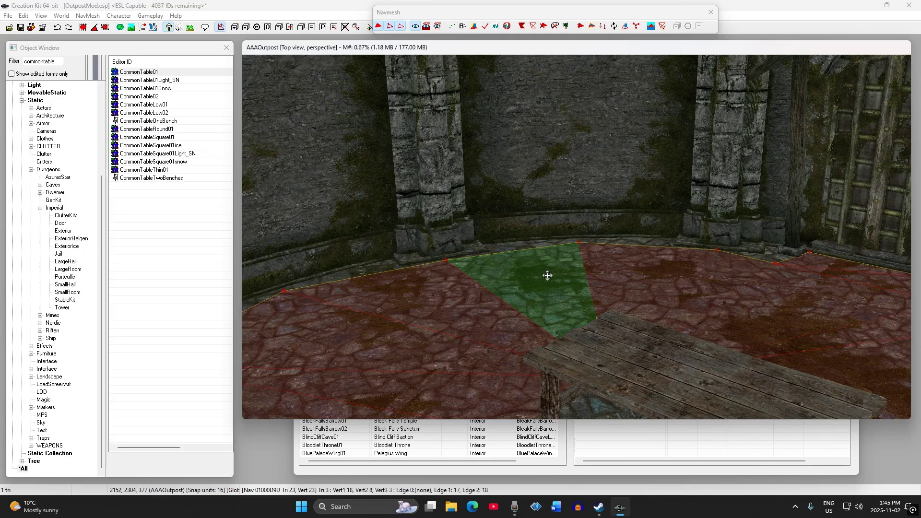
Inspect the floor triangles beside the wall and run Check NavMesh again to look for remaining warnings.
{"action": "scroll", "coordinate": [576, 284], "scroll_direction": "down", "scroll_amount": 5}
{"action": "left_click", "coordinate": [568, 294]}
{"action": "middle_click_drag", "start_coordinate": [556, 288], "coordinate": [533, 278], "text": "shift"}
{"action": "scroll", "coordinate": [541, 295], "scroll_direction": "up", "scroll_amount": 3}
{"action": "scroll", "coordinate": [541, 282], "scroll_direction": "up", "scroll_amount": 4}
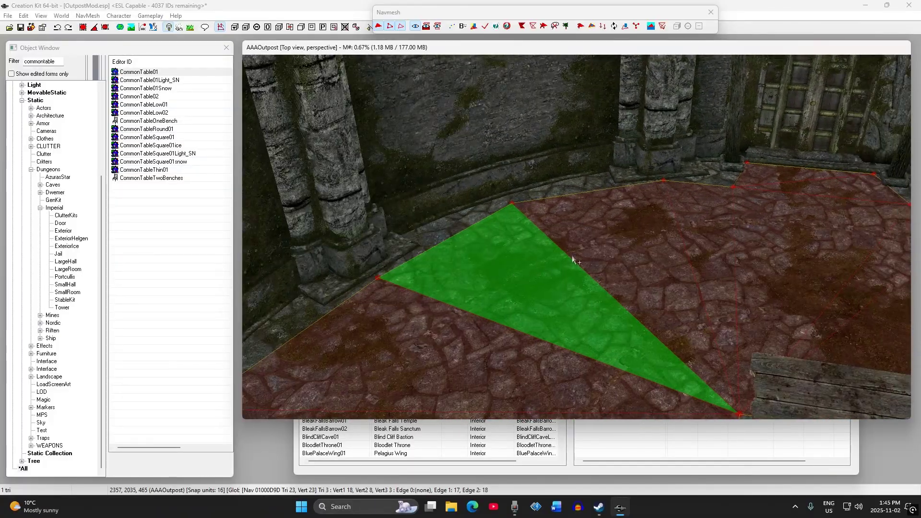
{"action": "left_click", "coordinate": [560, 245]}
{"action": "middle_click_drag", "start_coordinate": [560, 246], "coordinate": [560, 239], "text": "shift"}
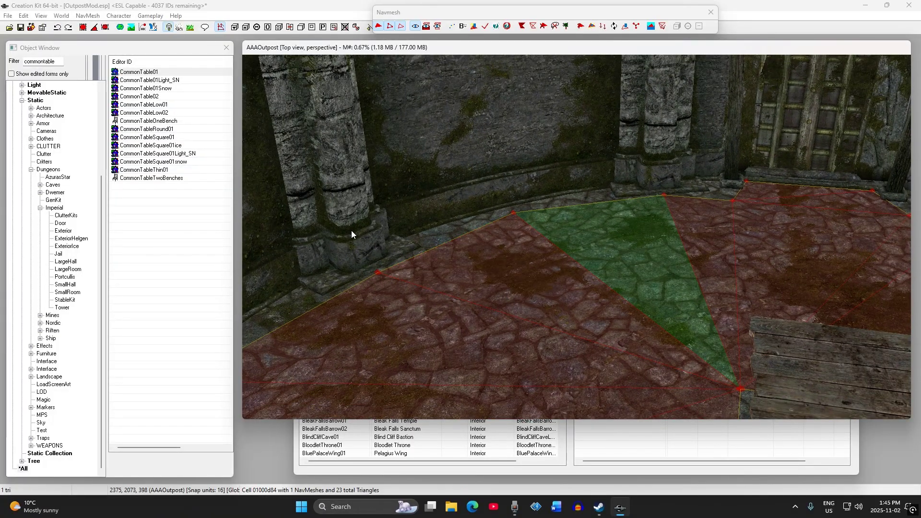
{"action": "left_click", "coordinate": [83, 17]}
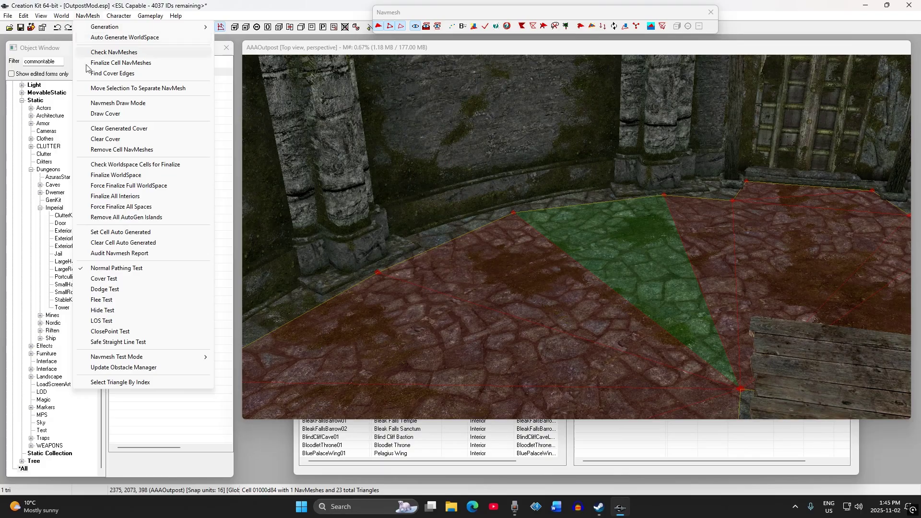
{"action": "left_click", "coordinate": [119, 384]}
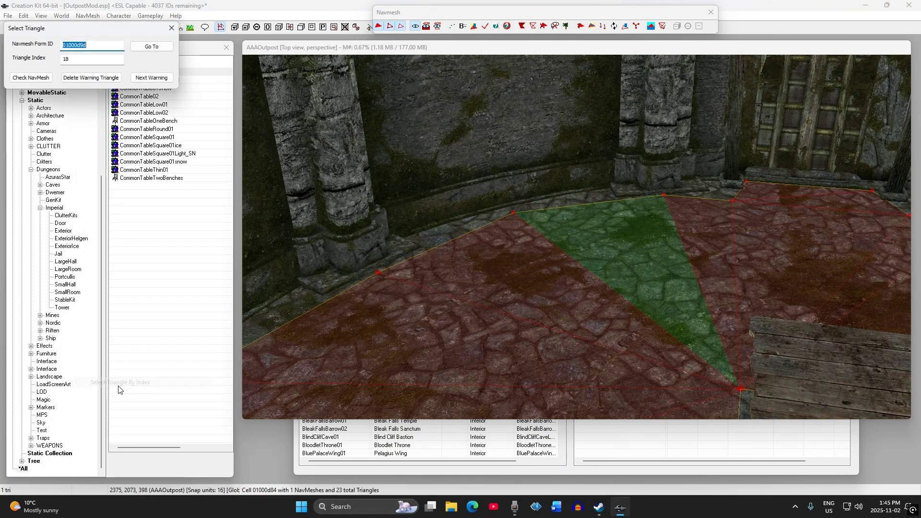
{"action": "left_click", "coordinate": [25, 79]}
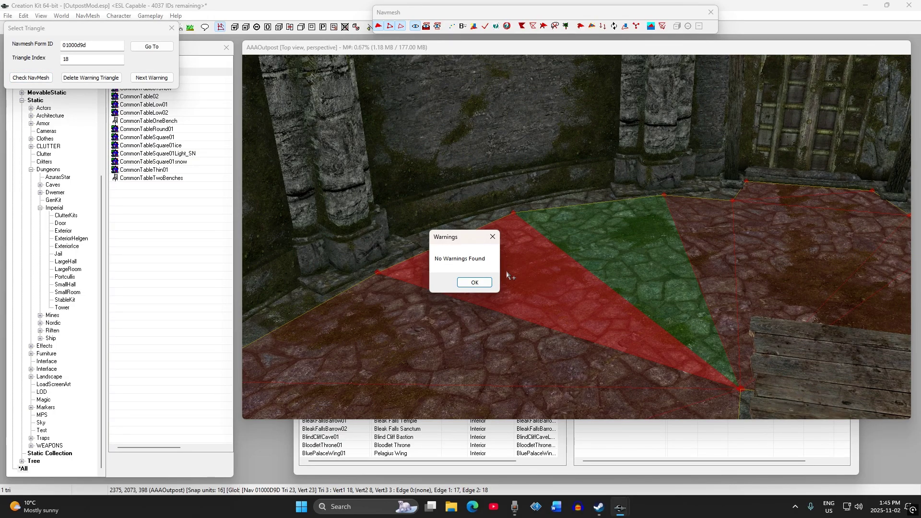
{"action": "left_click", "coordinate": [473, 282]}
{"action": "left_click", "coordinate": [172, 28]}
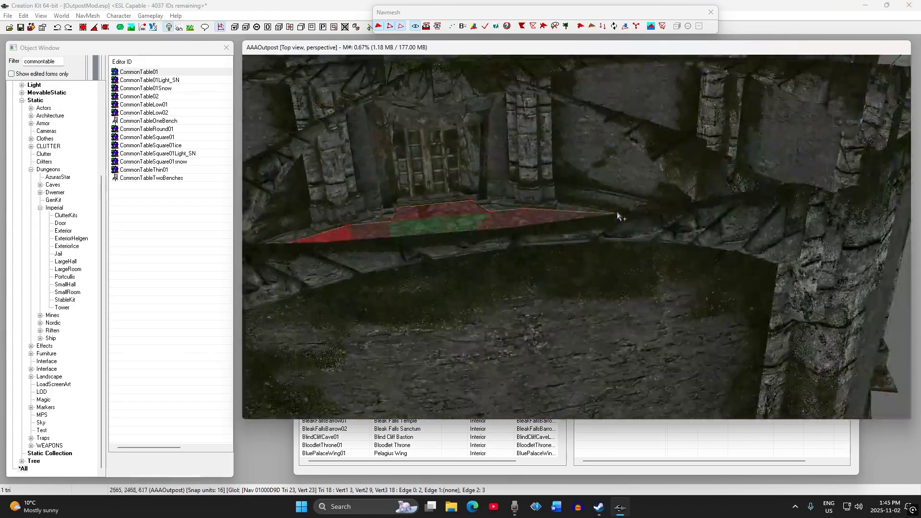
Open the AAAOutpost cell's settings for editing and review its common data, lighting template and interior data.
{"action": "middle_click_drag", "start_coordinate": [617, 216], "coordinate": [581, 214], "text": "shift"}
{"action": "scroll", "coordinate": [581, 215], "scroll_direction": "down", "scroll_amount": 10}
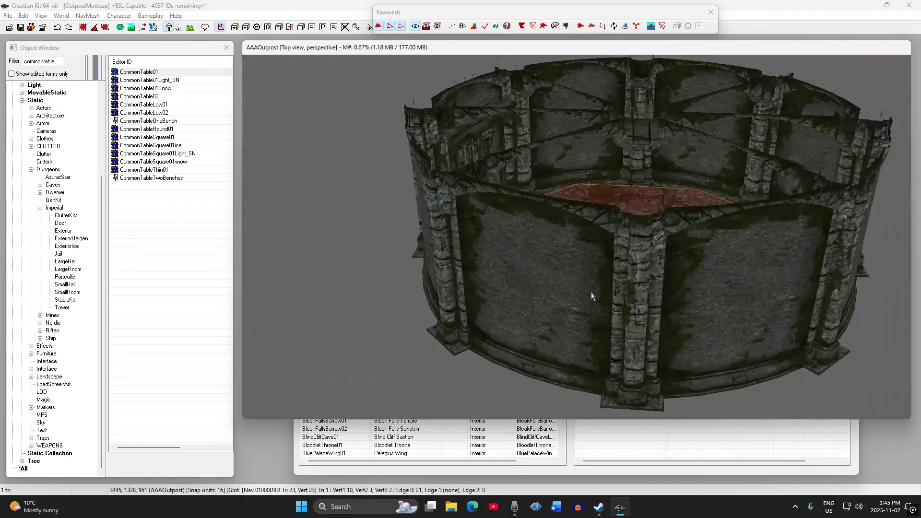
{"action": "left_click", "coordinate": [483, 438]}
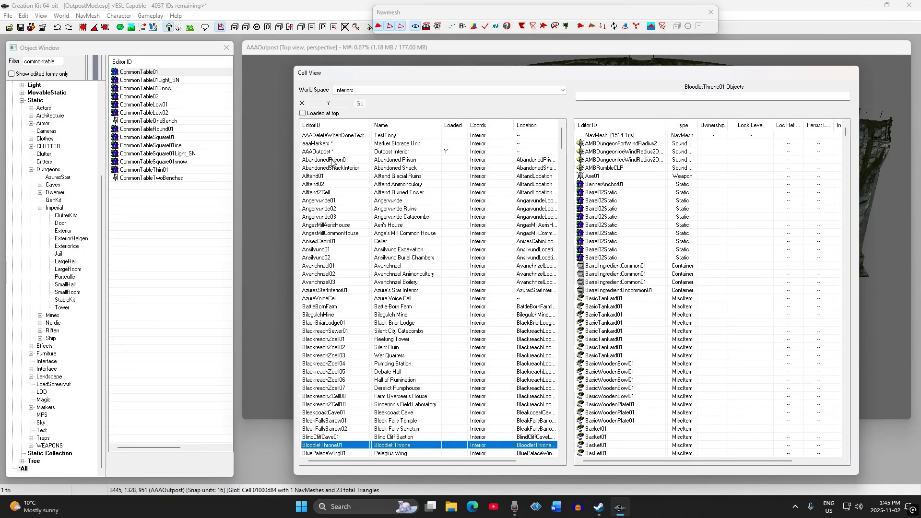
{"action": "double_click", "coordinate": [316, 150]}
{"action": "left_click", "coordinate": [461, 436]}
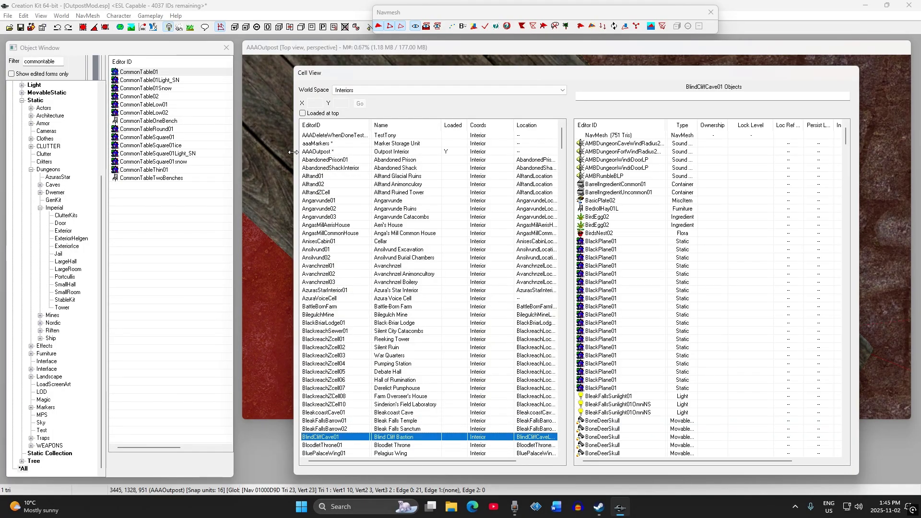
{"action": "right_click", "coordinate": [316, 152]}
{"action": "left_click", "coordinate": [342, 172]}
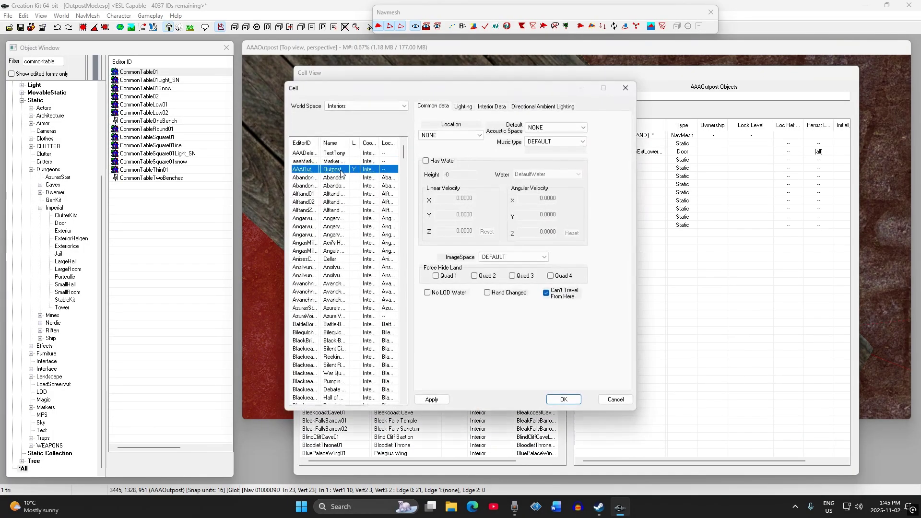
{"action": "left_click", "coordinate": [463, 107]}
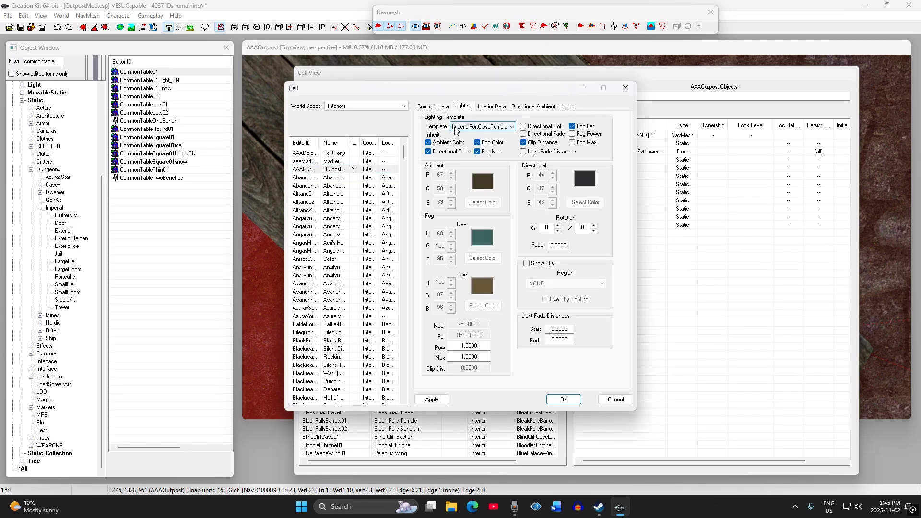
{"action": "left_click", "coordinate": [488, 108]}
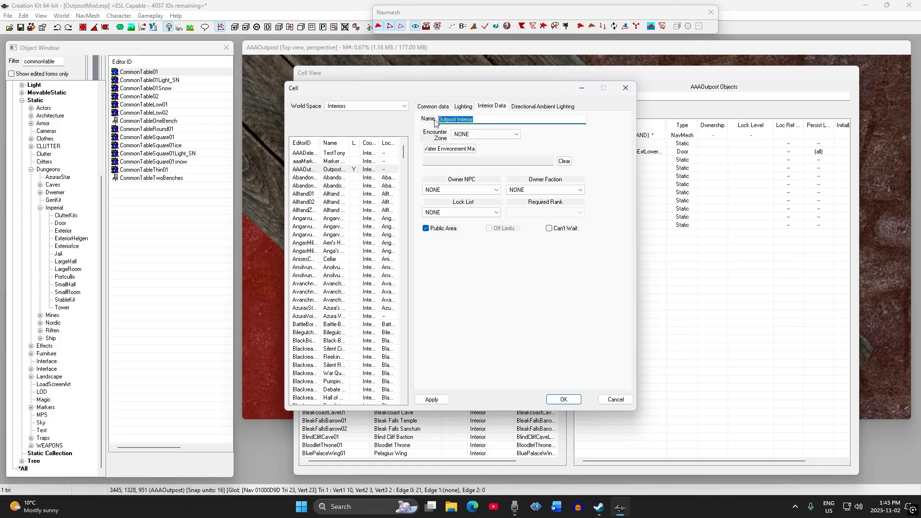
Try "Fort SOmename" as the cell's name, restore "Outpost Interior" and accept the cell settings.
{"action": "type", "text": "Fort SOmename"}
{"action": "left_click_drag", "start_coordinate": [475, 122], "coordinate": [453, 115]}
{"action": "key", "text": "BackSpace"}
{"action": "key", "text": "BackSpace"}
{"action": "key", "text": "BackSpace"}
{"action": "key", "text": "BackSpace"}
{"action": "type", "text": "post Interior"}
{"action": "key", "text": "Return"}
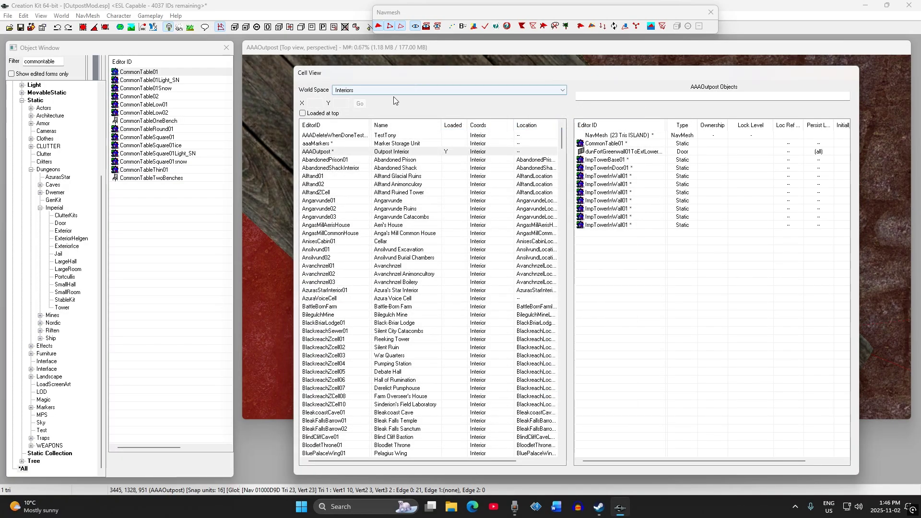
Exit navmesh editing and select the table, bringing the whole AAAOutpost room into view.
{"action": "left_click", "coordinate": [849, 46]}
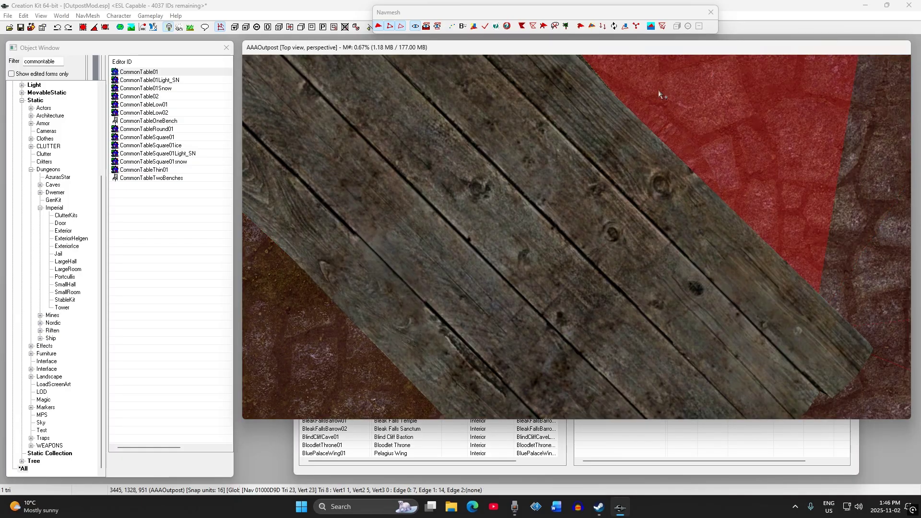
{"action": "scroll", "coordinate": [541, 142], "scroll_direction": "down", "scroll_amount": 5}
{"action": "scroll", "coordinate": [534, 120], "scroll_direction": "up", "scroll_amount": 3}
{"action": "scroll", "coordinate": [534, 120], "scroll_direction": "down", "scroll_amount": 3}
{"action": "left_click", "coordinate": [711, 12]}
{"action": "left_click", "coordinate": [594, 246]}
{"action": "middle_click_drag", "start_coordinate": [594, 246], "coordinate": [503, 223], "text": "shift"}
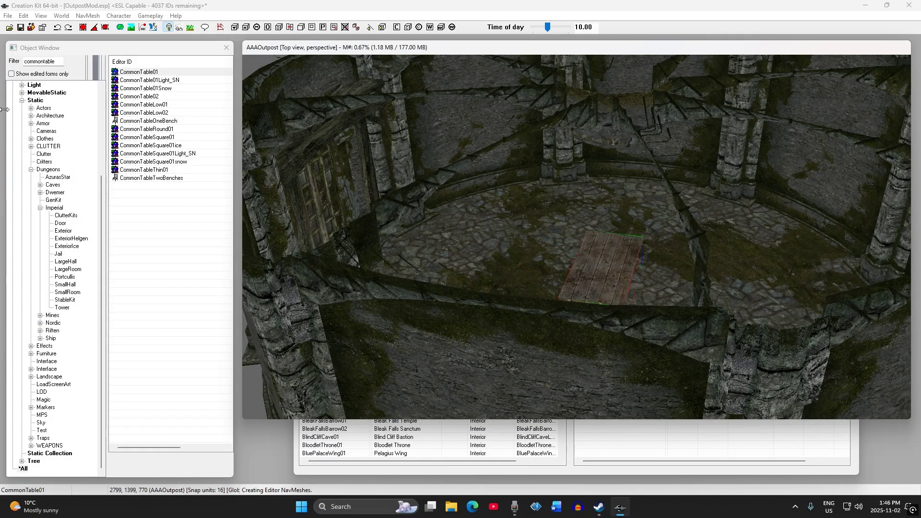
Clear the object filter, collapse the Static category and list the Light objects under WorldObjects.
{"action": "left_click", "coordinate": [30, 169]}
{"action": "left_click", "coordinate": [13, 147]}
{"action": "double_click", "coordinate": [29, 61]}
{"action": "key", "text": "BackSpace"}
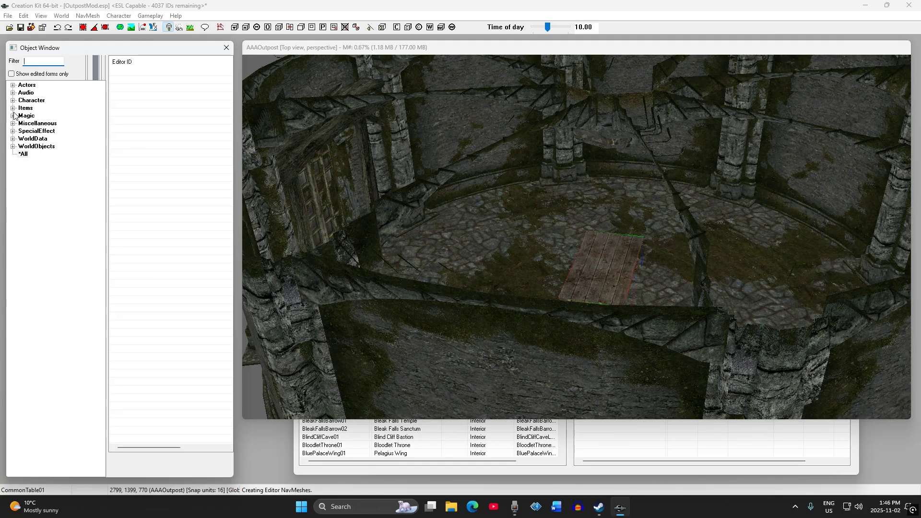
{"action": "left_click", "coordinate": [13, 147]}
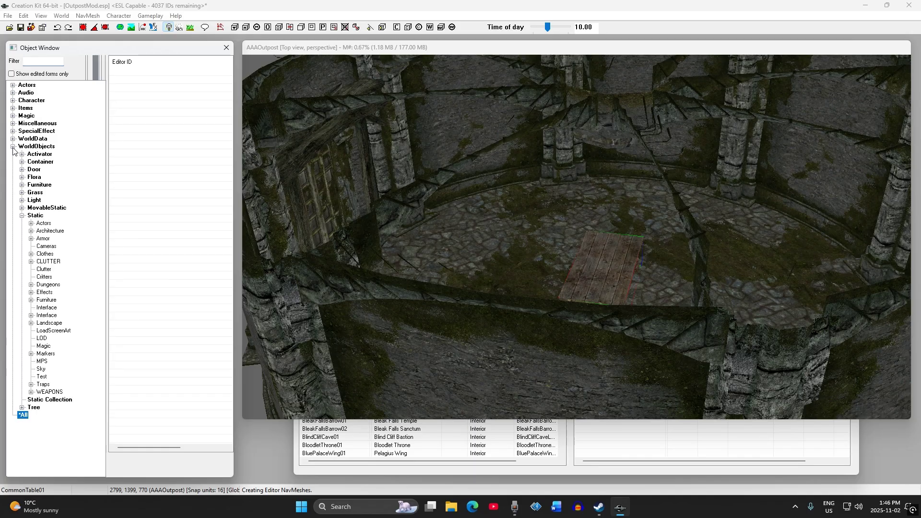
{"action": "left_click", "coordinate": [22, 216]}
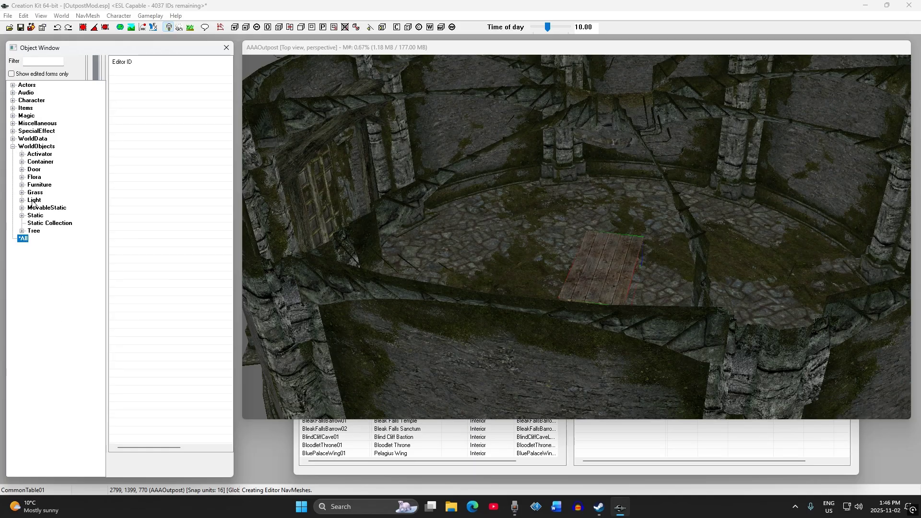
{"action": "left_click", "coordinate": [33, 201]}
Place a BleakFallsTorchlight01 and a BleakFallsTorchlight01NS light on the floor near the table and switch the view to actual lighting.
{"action": "left_click_drag", "start_coordinate": [231, 74], "coordinate": [224, 106]}
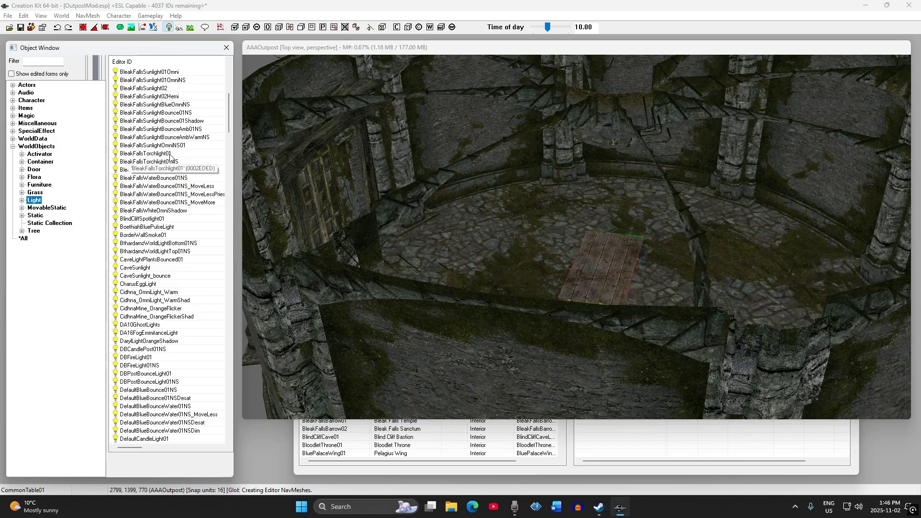
{"action": "left_click_drag", "start_coordinate": [155, 154], "coordinate": [473, 234]}
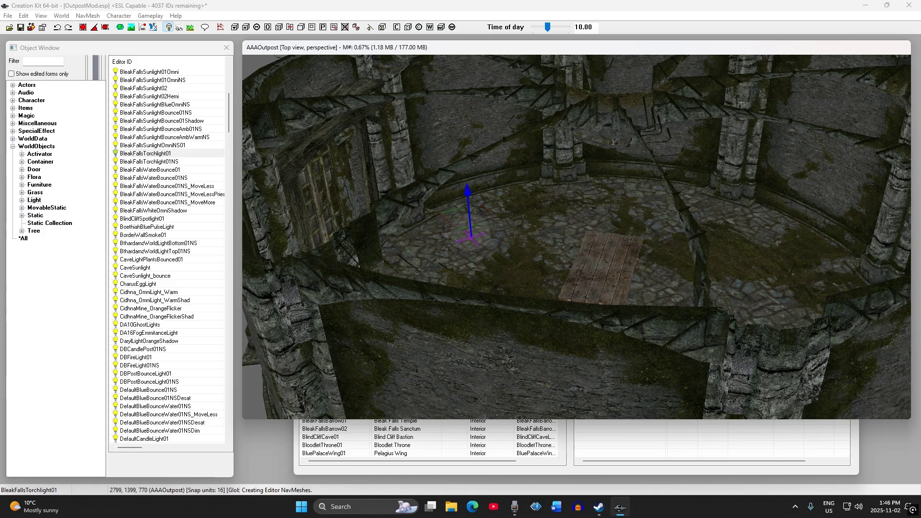
{"action": "left_click_drag", "start_coordinate": [178, 163], "coordinate": [542, 236]}
{"action": "left_click_drag", "start_coordinate": [541, 188], "coordinate": [539, 199]}
{"action": "key", "text": "a"}
Move the torch lights to different spots in the room to compare how they light the floor and walls.
{"action": "scroll", "coordinate": [539, 201], "scroll_direction": "up", "scroll_amount": 3}
{"action": "middle_click_drag", "start_coordinate": [539, 204], "coordinate": [555, 218], "text": "shift"}
{"action": "left_click_drag", "start_coordinate": [555, 219], "coordinate": [670, 199]}
{"action": "scroll", "coordinate": [670, 199], "scroll_direction": "down", "scroll_amount": 2}
{"action": "middle_click_drag", "start_coordinate": [671, 199], "coordinate": [605, 201], "text": "shift"}
{"action": "left_click_drag", "start_coordinate": [616, 203], "coordinate": [552, 137]}
{"action": "middle_click_drag", "start_coordinate": [552, 137], "coordinate": [551, 182], "text": "shift"}
{"action": "left_click_drag", "start_coordinate": [552, 132], "coordinate": [556, 252]}
{"action": "middle_click_drag", "start_coordinate": [556, 252], "coordinate": [602, 190], "text": "shift"}
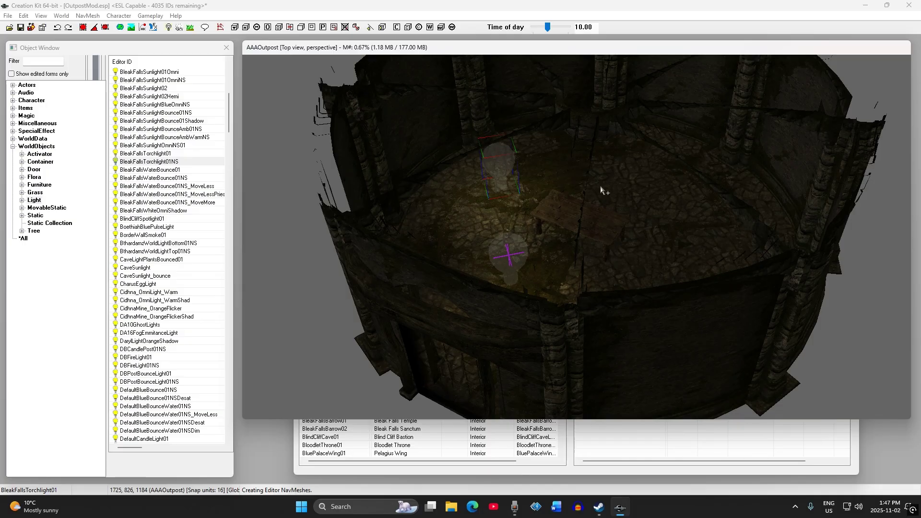
Move the BleakFallsTorchlight01NS light above the table and test its glow close to the ceiling.
{"action": "middle_click_drag", "start_coordinate": [602, 190], "coordinate": [472, 217], "text": "shift"}
{"action": "left_click_drag", "start_coordinate": [472, 217], "coordinate": [565, 201]}
{"action": "key", "text": "Delete"}
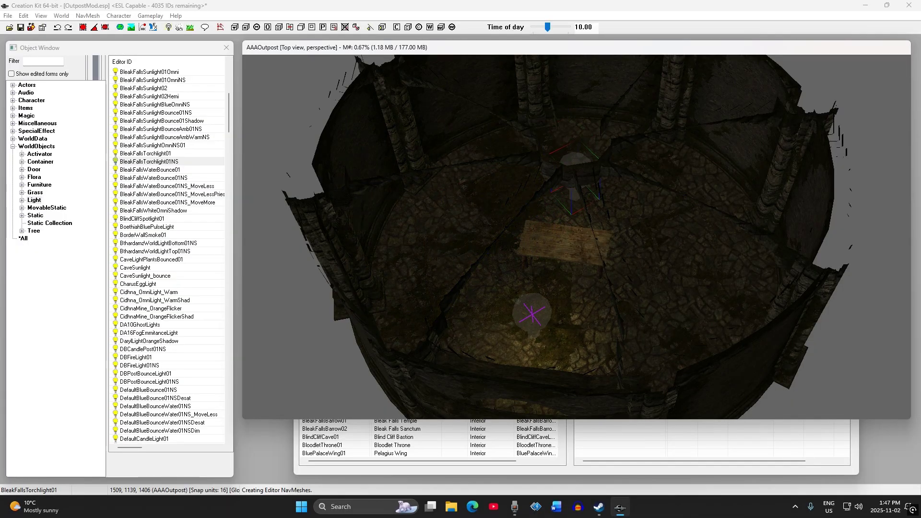
{"action": "middle_click_drag", "start_coordinate": [582, 171], "coordinate": [581, 199], "text": "shift"}
{"action": "left_click", "coordinate": [557, 146]}
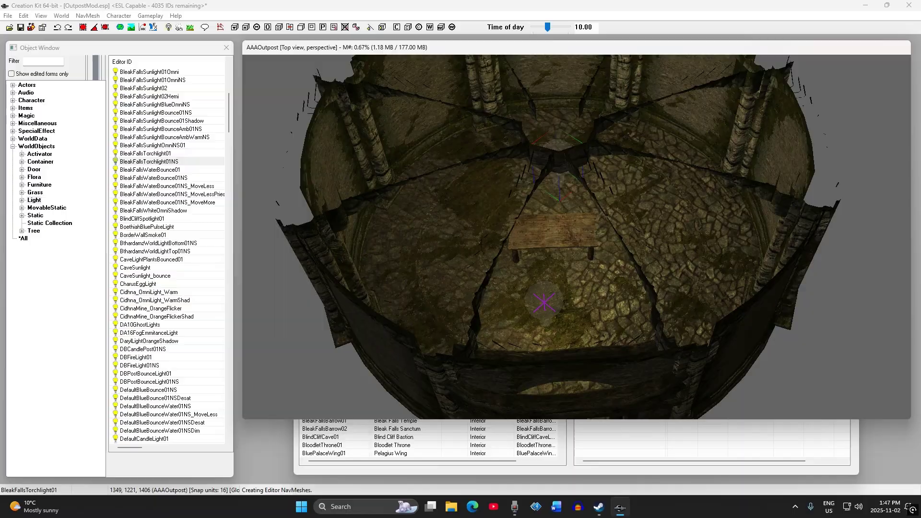
{"action": "middle_click_drag", "start_coordinate": [561, 152], "coordinate": [510, 148], "text": "shift"}
{"action": "middle_click_drag", "start_coordinate": [605, 228], "coordinate": [641, 236], "text": "shift"}
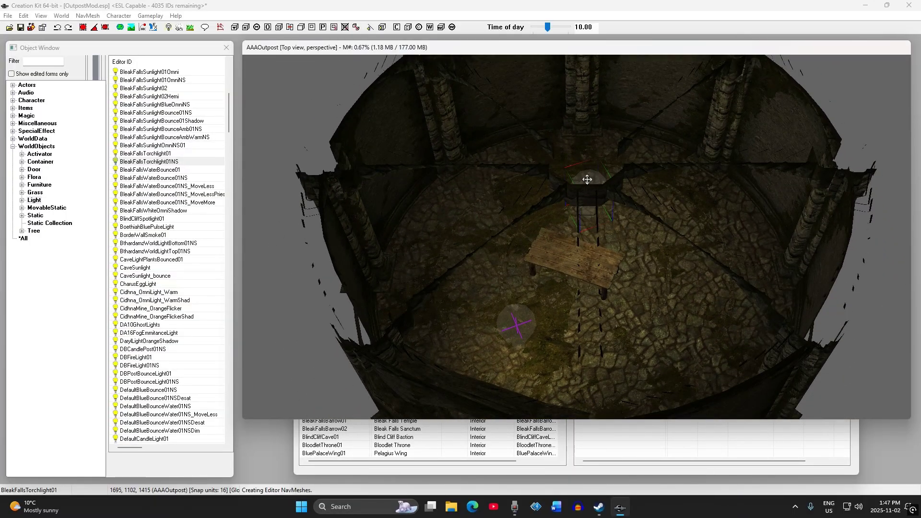
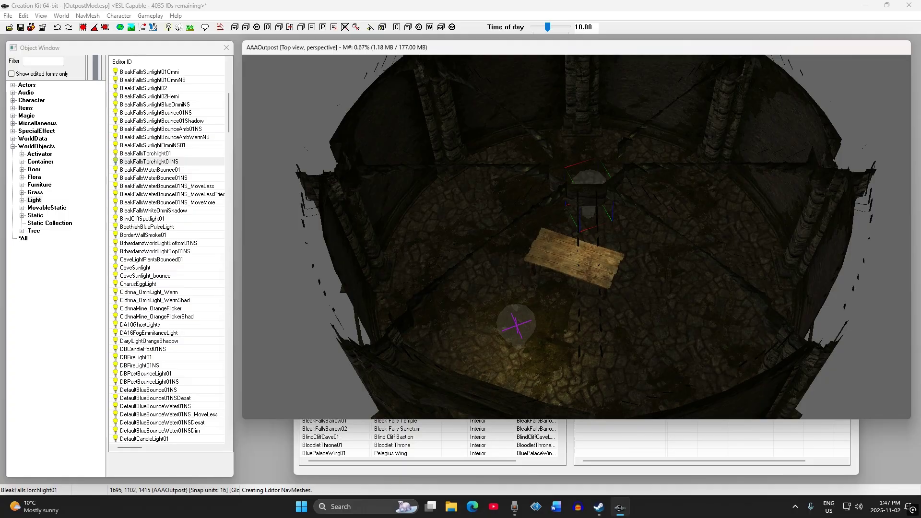
{"action": "mouse_move", "coordinate": [603, 226]}
{"action": "middle_mouse_down", "text": "shift"}
{"action": "mouse_move", "coordinate": [648, 218]}
{"action": "mouse_move", "coordinate": [615, 226]}
{"action": "middle_mouse_up", "text": "shift"}
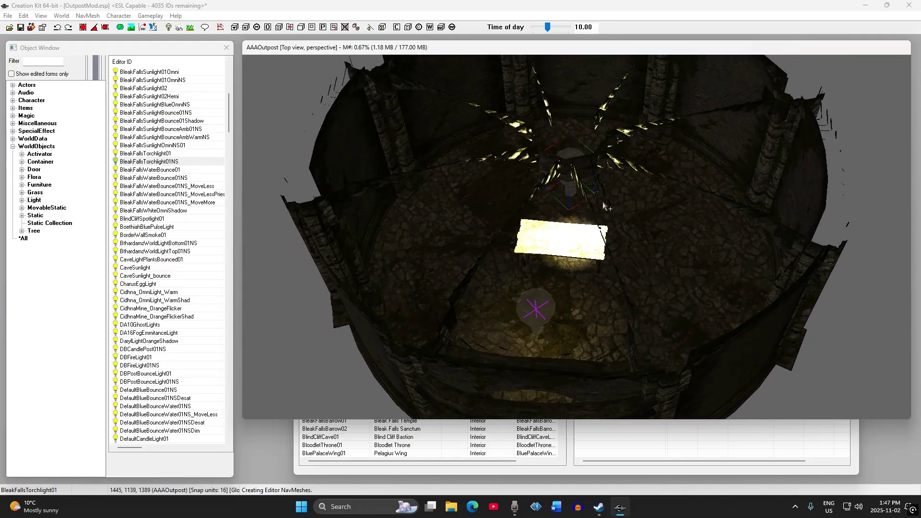
{"action": "left_click_drag", "start_coordinate": [567, 155], "coordinate": [570, 149]}
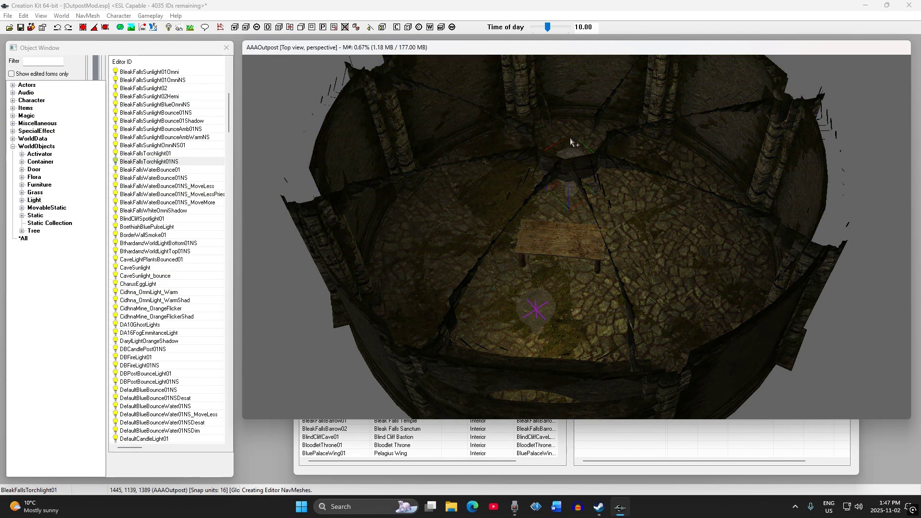
Move the BleakFallsTorchlight01 light outside the room and view the interior lit by only the BleakFallsTorchlight01NS light.
{"action": "scroll", "coordinate": [531, 307], "scroll_direction": "down", "scroll_amount": 3}
{"action": "left_click_drag", "start_coordinate": [530, 307], "coordinate": [257, 122]}
{"action": "left_click", "coordinate": [565, 172]}
{"action": "middle_click_drag", "start_coordinate": [565, 172], "coordinate": [437, 180], "text": "shift"}
{"action": "middle_click_drag", "start_coordinate": [437, 180], "coordinate": [511, 210]}
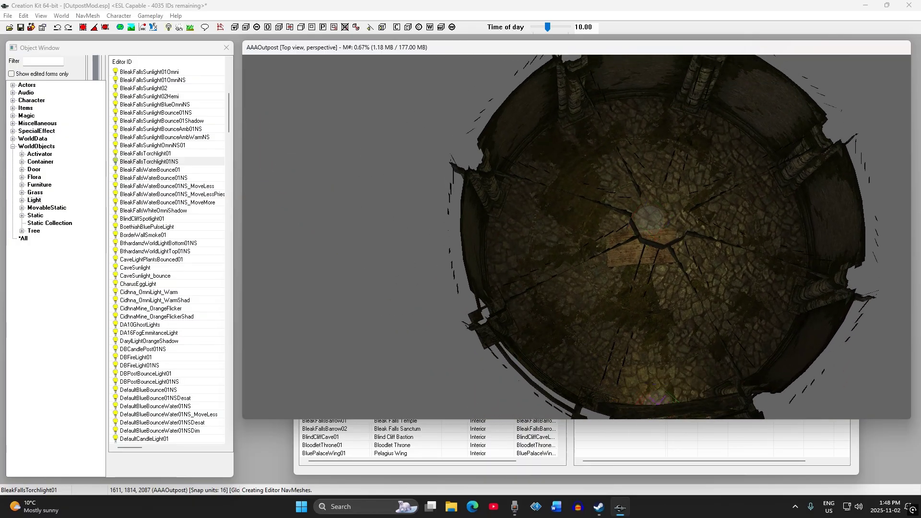
{"action": "left_click_drag", "start_coordinate": [309, 183], "coordinate": [279, 208]}
{"action": "left_click", "coordinate": [651, 211]}
{"action": "middle_click_drag", "start_coordinate": [651, 211], "coordinate": [581, 211], "text": "shift"}
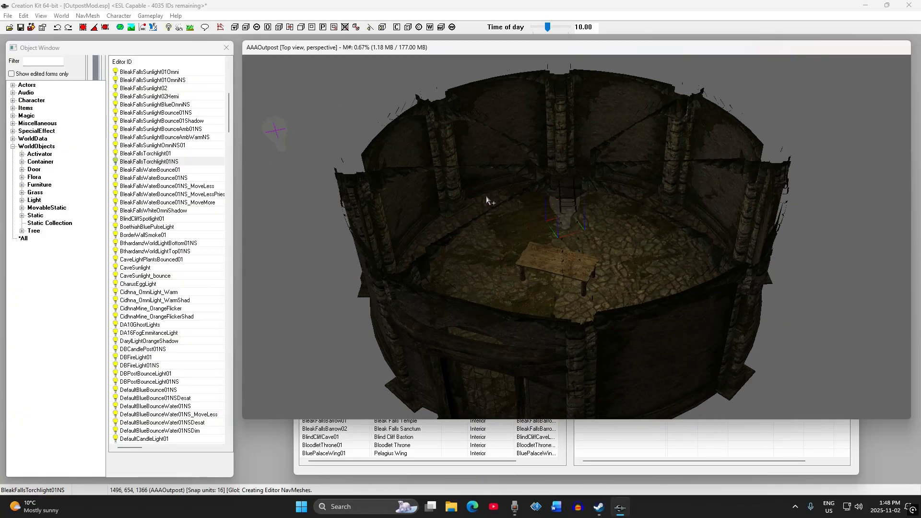
Move the BleakFallsTorchlight01 light back into the room beside the table.
{"action": "left_click_drag", "start_coordinate": [278, 127], "coordinate": [497, 259]}
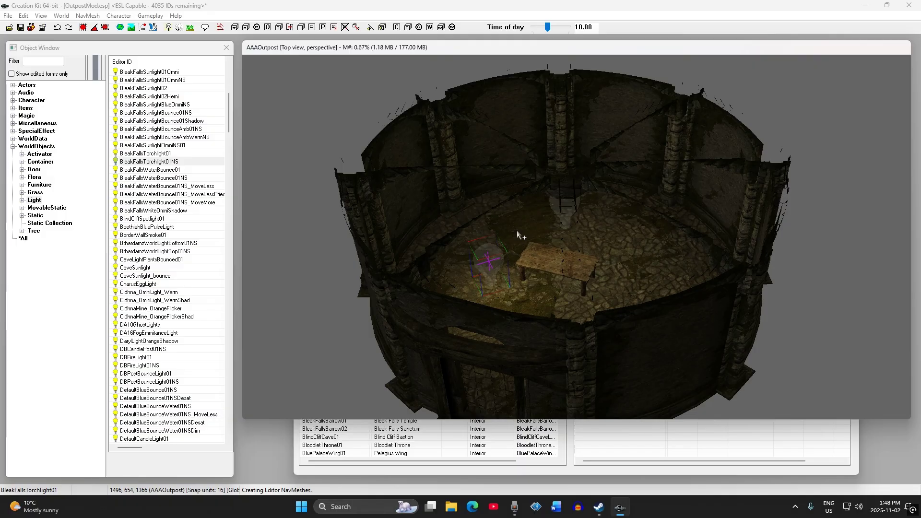
{"action": "key", "text": "Delete"}
{"action": "key", "text": "ctrl+z"}
Try a BleakFallsWaterBounce01 light near the room's wall, shift it across the floor and delete it.
{"action": "left_click_drag", "start_coordinate": [146, 171], "coordinate": [466, 214]}
{"action": "middle_click_drag", "start_coordinate": [470, 200], "coordinate": [474, 207], "text": "shift"}
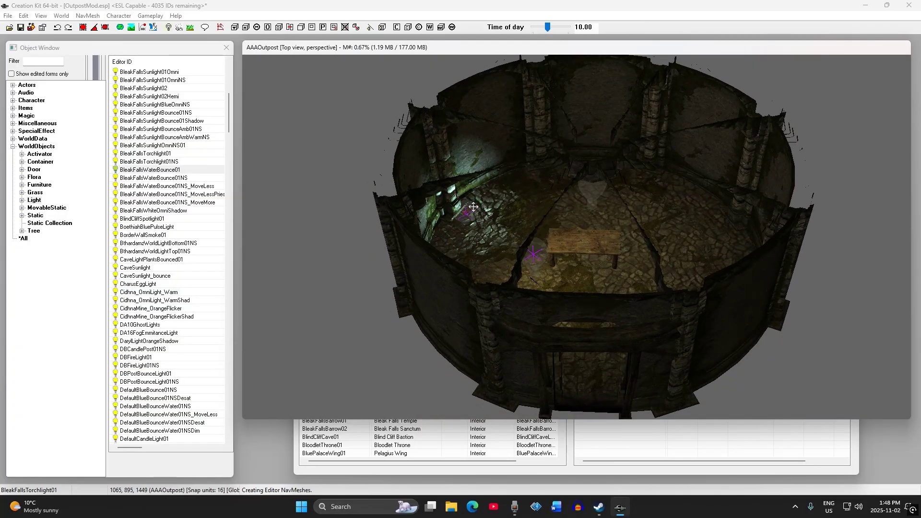
{"action": "key", "text": "m"}
{"action": "key", "text": "m"}
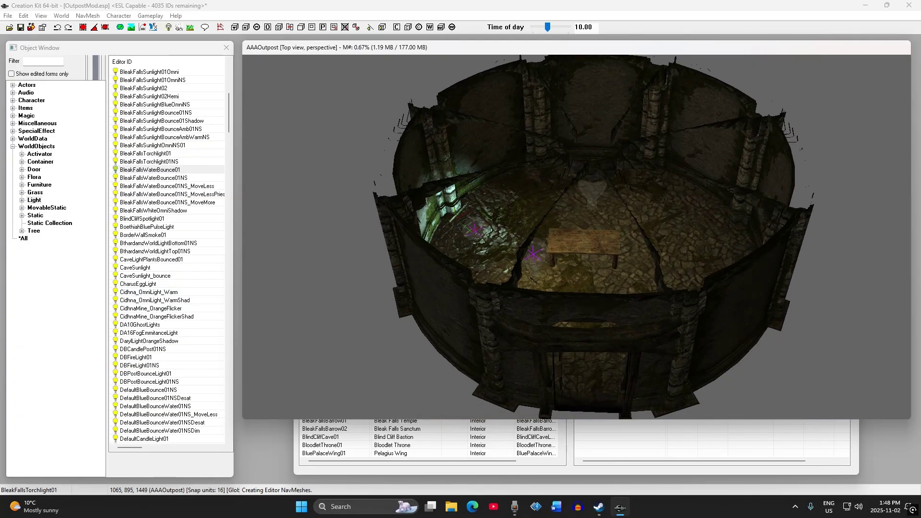
{"action": "middle_click_drag", "start_coordinate": [509, 266], "coordinate": [489, 248], "text": "shift"}
{"action": "key", "text": "Delete"}
Open the reference settings of both torch lights and arrange the two dialogs apart from each other.
{"action": "scroll", "coordinate": [465, 276], "scroll_direction": "up", "scroll_amount": 3}
{"action": "scroll", "coordinate": [479, 261], "scroll_direction": "up", "scroll_amount": 3}
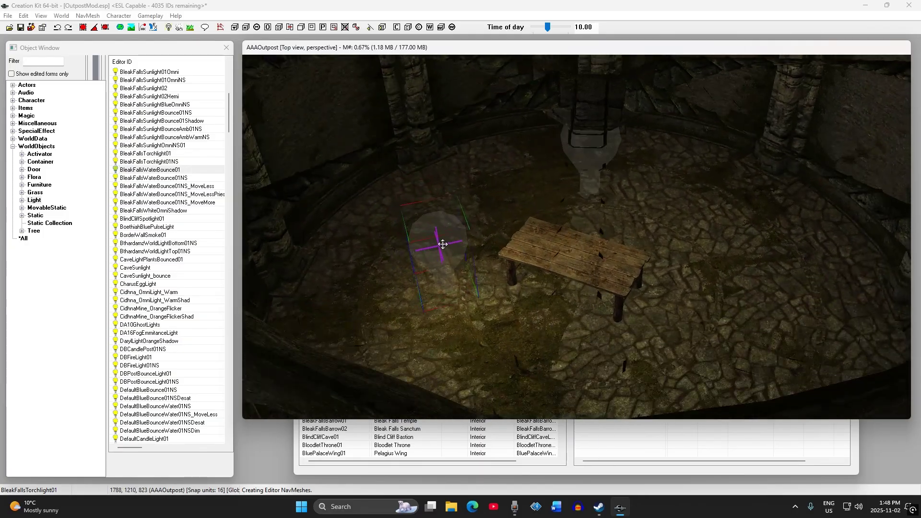
{"action": "double_click", "coordinate": [442, 244]}
{"action": "left_click_drag", "start_coordinate": [439, 141], "coordinate": [220, 129]}
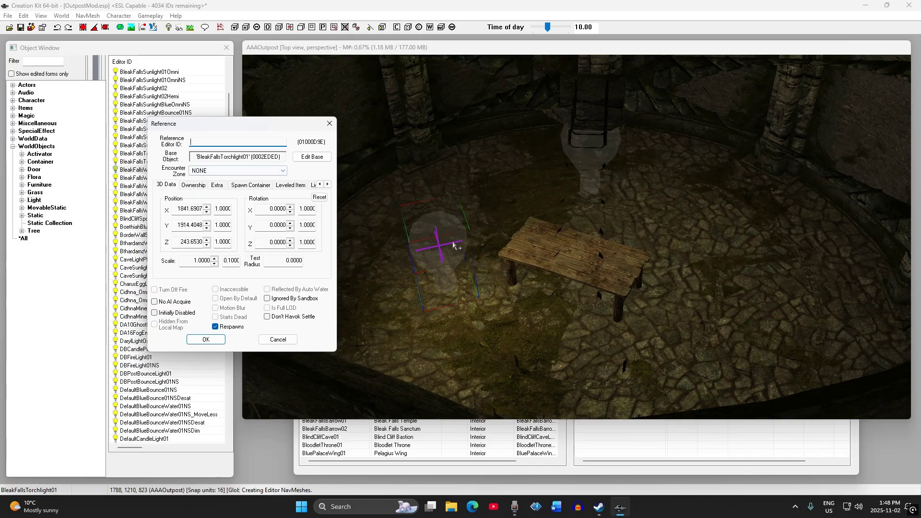
{"action": "double_click", "coordinate": [580, 165]}
{"action": "left_click_drag", "start_coordinate": [464, 139], "coordinate": [744, 131]}
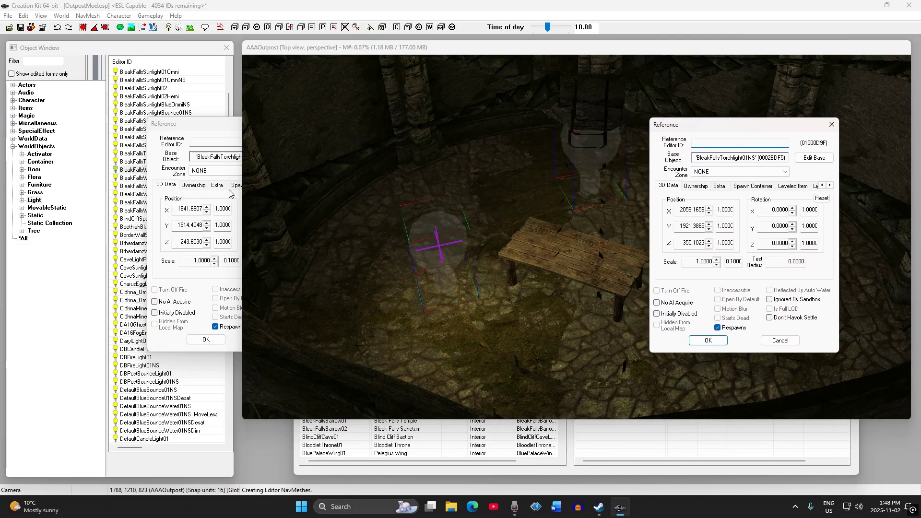
{"action": "left_click_drag", "start_coordinate": [228, 128], "coordinate": [127, 135]}
Compare the base objects of the two torch light references and close both reference dialogs.
{"action": "left_click", "coordinate": [442, 245]}
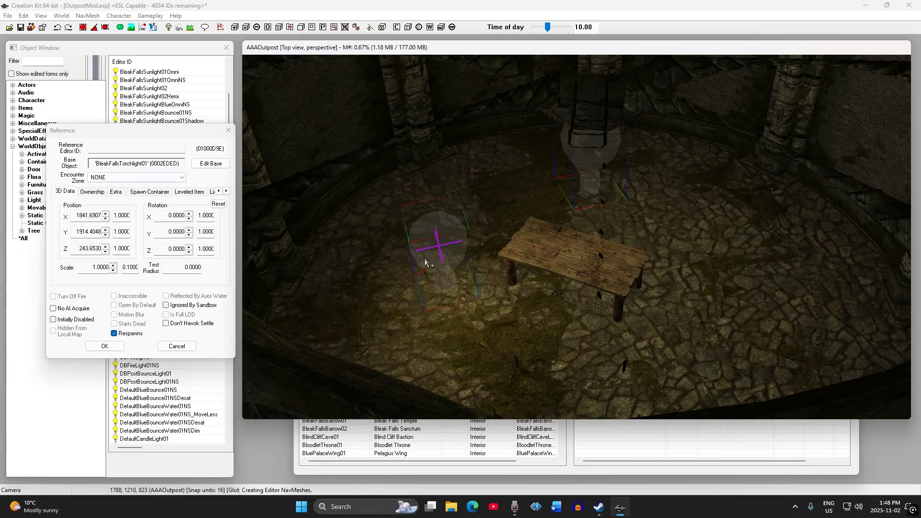
{"action": "middle_click_drag", "start_coordinate": [442, 253], "coordinate": [446, 249]}
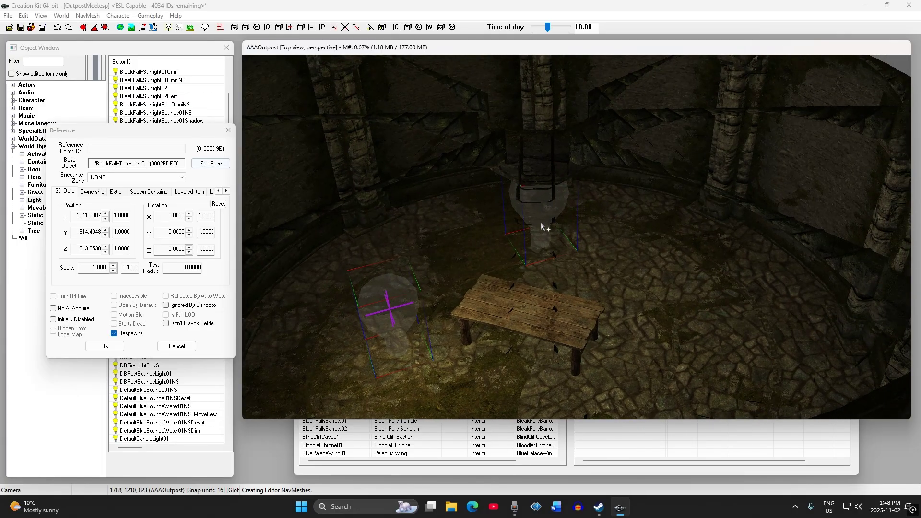
{"action": "left_click_drag", "start_coordinate": [527, 51], "coordinate": [558, 150]}
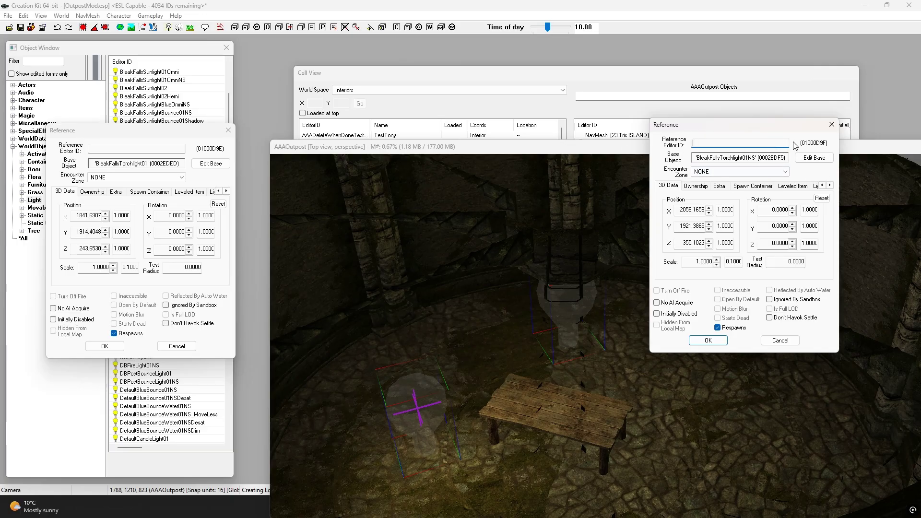
{"action": "left_click", "coordinate": [832, 124]}
{"action": "left_click_drag", "start_coordinate": [619, 152], "coordinate": [591, 58]}
{"action": "left_click", "coordinate": [228, 130]}
Take the BleakFallsTorchlight01 light out of the room and reposition the BleakFallsTorchlight01NS light above the table.
{"action": "left_click", "coordinate": [535, 220]}
{"action": "scroll", "coordinate": [532, 227], "scroll_direction": "down", "scroll_amount": 2}
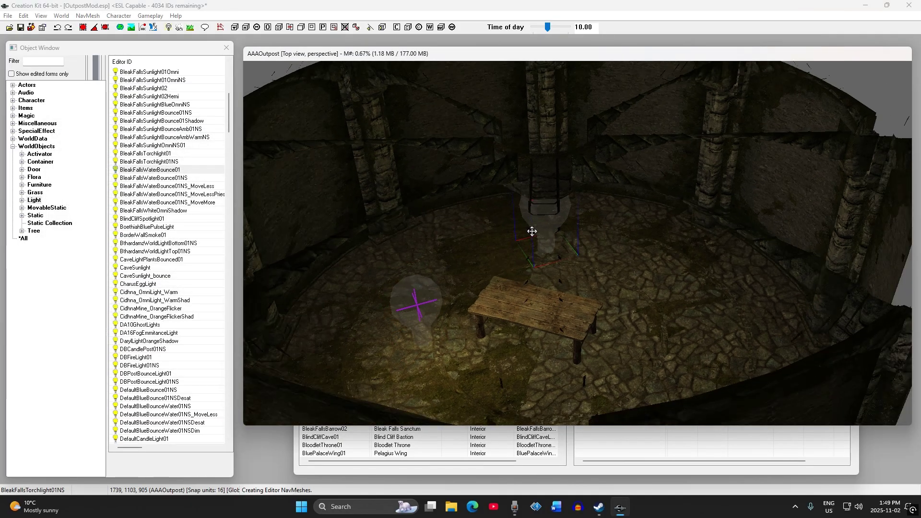
{"action": "scroll", "coordinate": [432, 303], "scroll_direction": "down", "scroll_amount": 4}
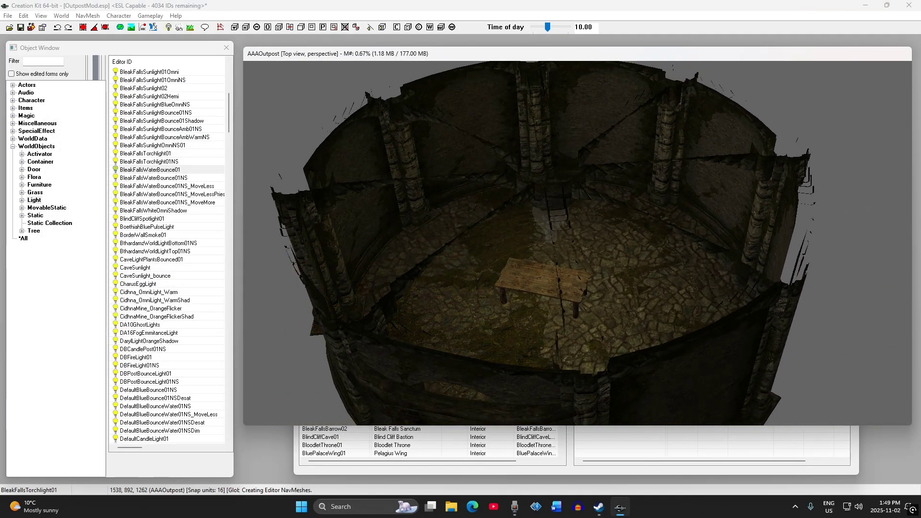
{"action": "middle_click_drag", "start_coordinate": [540, 218], "coordinate": [537, 229], "text": "shift"}
{"action": "left_click_drag", "start_coordinate": [538, 230], "coordinate": [516, 242]}
{"action": "middle_click_drag", "start_coordinate": [516, 243], "coordinate": [589, 243], "text": "shift"}
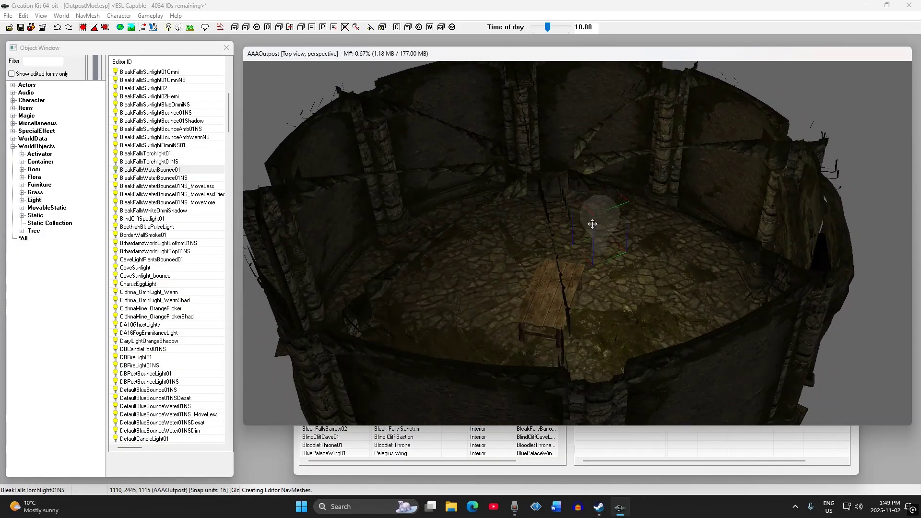
{"action": "left_click_drag", "start_coordinate": [592, 223], "coordinate": [547, 229]}
{"action": "key", "text": "a"}
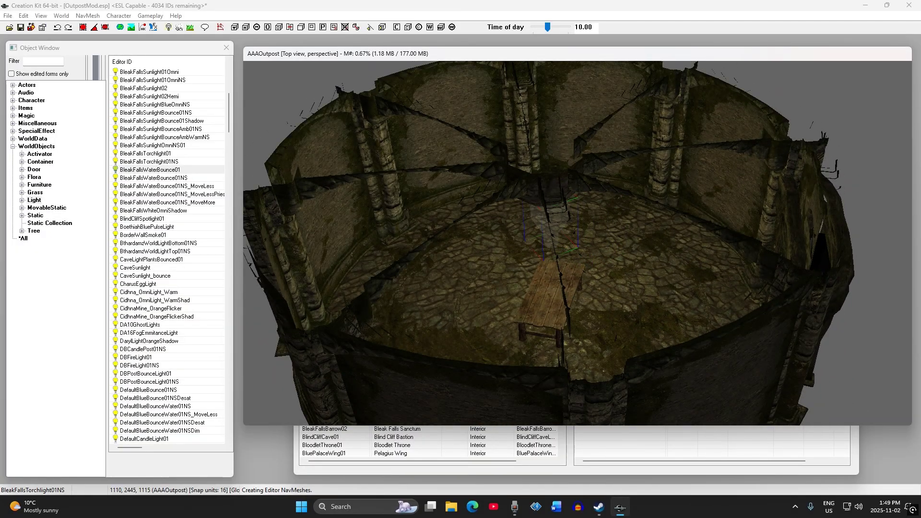
Examine from several angles how the BleakFallsTorchlight01NS light alone illuminates the table, floor and walls.
{"action": "middle_click_drag", "start_coordinate": [558, 229], "coordinate": [674, 264], "text": "shift"}
{"action": "left_click", "coordinate": [588, 226]}
{"action": "middle_click_drag", "start_coordinate": [588, 226], "coordinate": [554, 246], "text": "shift"}
{"action": "left_click", "coordinate": [567, 238]}
{"action": "scroll", "coordinate": [560, 232], "scroll_direction": "down", "scroll_amount": 6}
{"action": "left_click", "coordinate": [481, 291]}
{"action": "middle_click_drag", "start_coordinate": [481, 290], "coordinate": [513, 289]}
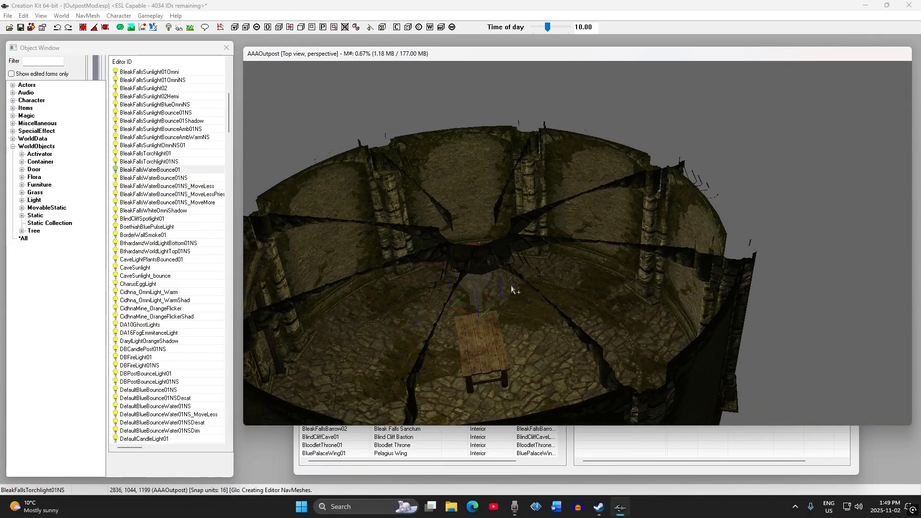
{"action": "middle_click_drag", "start_coordinate": [475, 278], "coordinate": [553, 265]}
Move the BleakFallsTorchlight01 light from outside the walls back into the middle of the room.
{"action": "double_click", "coordinate": [614, 127]}
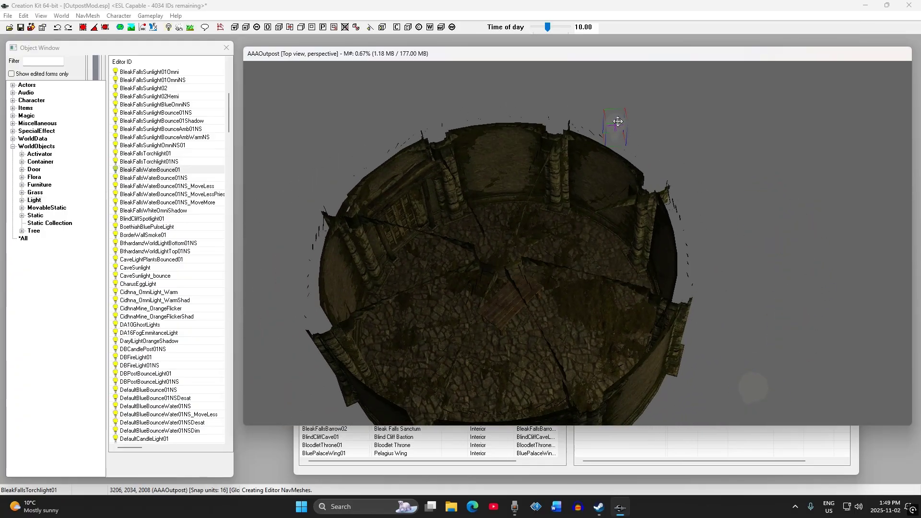
{"action": "left_click", "coordinate": [548, 135]}
{"action": "mouse_move", "coordinate": [616, 125]}
{"action": "left_mouse_down"}
{"action": "mouse_move", "coordinate": [500, 294]}
{"action": "mouse_move", "coordinate": [502, 286]}
{"action": "left_mouse_up"}
{"action": "middle_click_drag", "start_coordinate": [502, 287], "coordinate": [528, 269]}
{"action": "scroll", "coordinate": [527, 269], "scroll_direction": "up", "scroll_amount": 3}
{"action": "scroll", "coordinate": [528, 269], "scroll_direction": "down", "scroll_amount": 4}
{"action": "middle_click_drag", "start_coordinate": [768, 271], "coordinate": [579, 245]}
{"action": "left_click", "coordinate": [595, 242]}
{"action": "key", "text": "Delete"}
Position the BleakFallsTorchlight01 light just above the table to test the shadow it casts.
{"action": "middle_click_drag", "start_coordinate": [413, 245], "coordinate": [606, 220]}
{"action": "scroll", "coordinate": [672, 221], "scroll_direction": "up", "scroll_amount": 2}
{"action": "left_click", "coordinate": [679, 214]}
{"action": "scroll", "coordinate": [756, 220], "scroll_direction": "up", "scroll_amount": 2}
{"action": "scroll", "coordinate": [606, 220], "scroll_direction": "up", "scroll_amount": 2}
{"action": "left_click_drag", "start_coordinate": [517, 188], "coordinate": [537, 167]}
{"action": "key", "text": "z"}
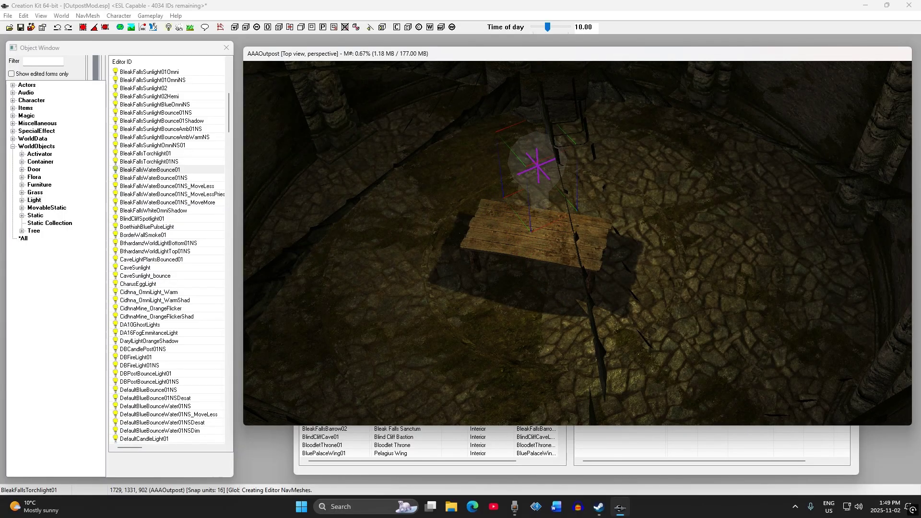
Raise the BleakFallsTorchlight01 light toward the ceiling and bring the BleakFallsTorchlight01NS light back into the room.
{"action": "scroll", "coordinate": [556, 204], "scroll_direction": "down", "scroll_amount": 2}
{"action": "mouse_move", "coordinate": [556, 205]}
{"action": "middle_mouse_down", "text": "shift"}
{"action": "mouse_move", "coordinate": [523, 198]}
{"action": "mouse_move", "coordinate": [508, 206]}
{"action": "mouse_move", "coordinate": [603, 212]}
{"action": "mouse_move", "coordinate": [614, 255]}
{"action": "mouse_move", "coordinate": [541, 195]}
{"action": "middle_mouse_up", "text": "shift"}
{"action": "left_click_drag", "start_coordinate": [541, 195], "coordinate": [601, 144]}
{"action": "middle_click_drag", "start_coordinate": [602, 143], "coordinate": [678, 212], "text": "shift"}
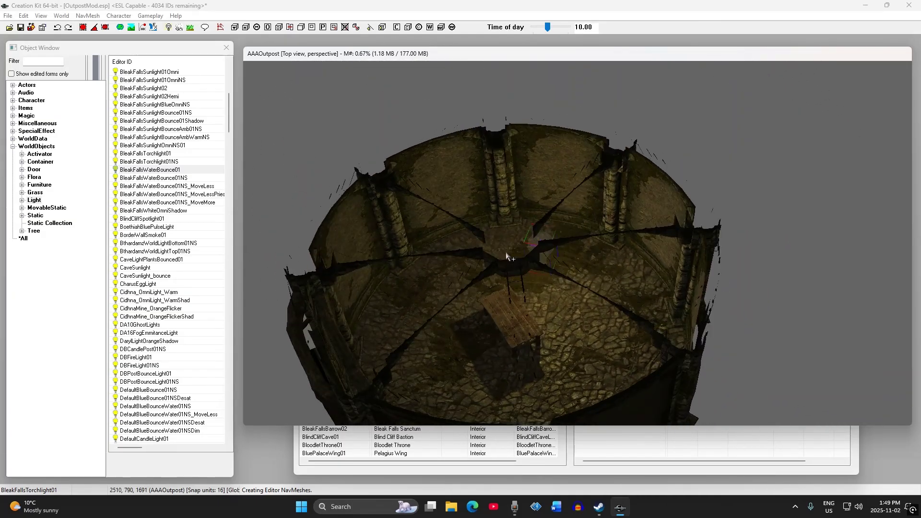
{"action": "left_click_drag", "start_coordinate": [705, 148], "coordinate": [435, 247]}
{"action": "middle_click_drag", "start_coordinate": [436, 248], "coordinate": [531, 247], "text": "shift"}
{"action": "left_click", "coordinate": [526, 244]}
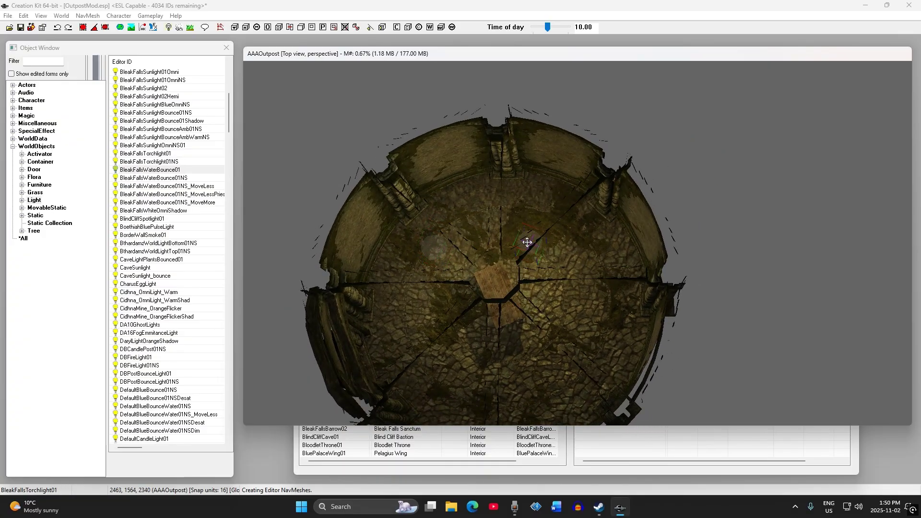
Examine the room's combined lighting and the table's shadow with both torch lights in place.
{"action": "middle_click_drag", "start_coordinate": [441, 258], "coordinate": [491, 246], "text": "shift"}
{"action": "scroll", "coordinate": [490, 246], "scroll_direction": "up", "scroll_amount": 2}
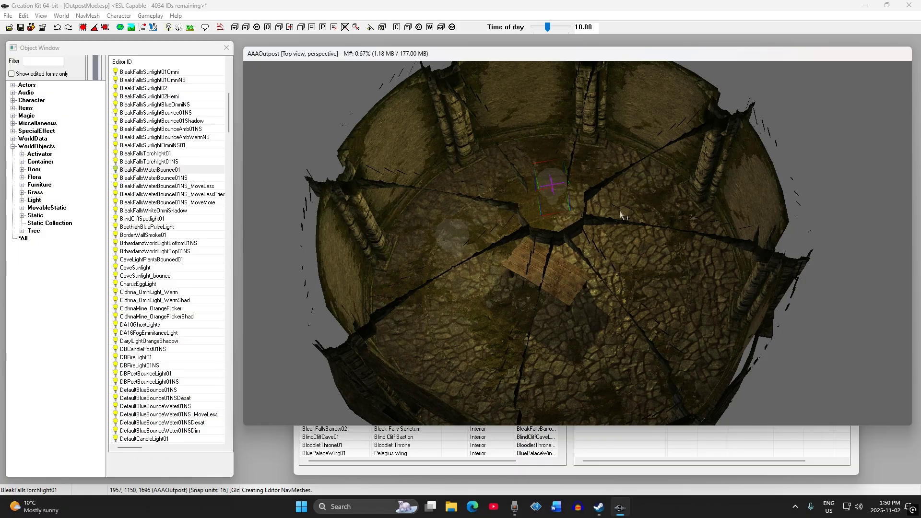
{"action": "scroll", "coordinate": [468, 309], "scroll_direction": "down", "scroll_amount": 5}
{"action": "middle_click_drag", "start_coordinate": [468, 309], "coordinate": [601, 148], "text": "shift"}
{"action": "middle_click_drag", "start_coordinate": [521, 258], "coordinate": [551, 225], "text": "shift"}
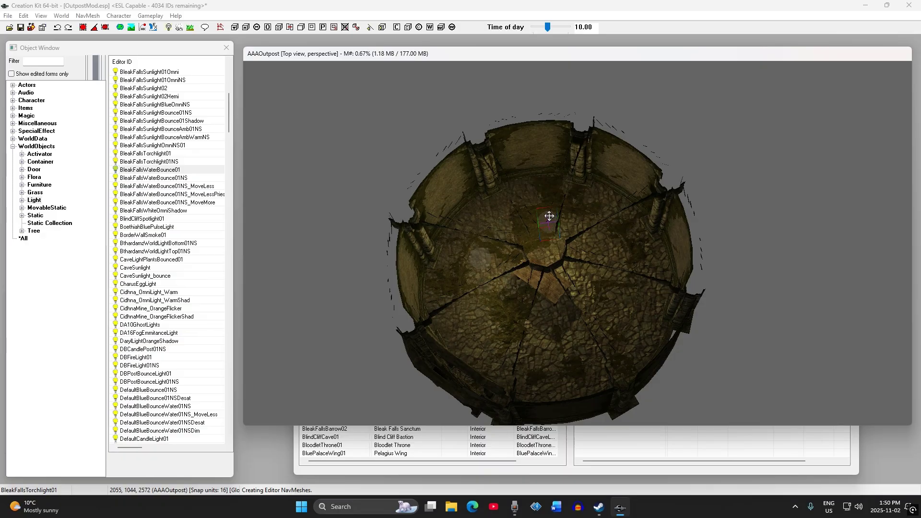
{"action": "scroll", "coordinate": [545, 224], "scroll_direction": "up", "scroll_amount": 4}
{"action": "middle_click_drag", "start_coordinate": [541, 240], "coordinate": [525, 219], "text": "shift"}
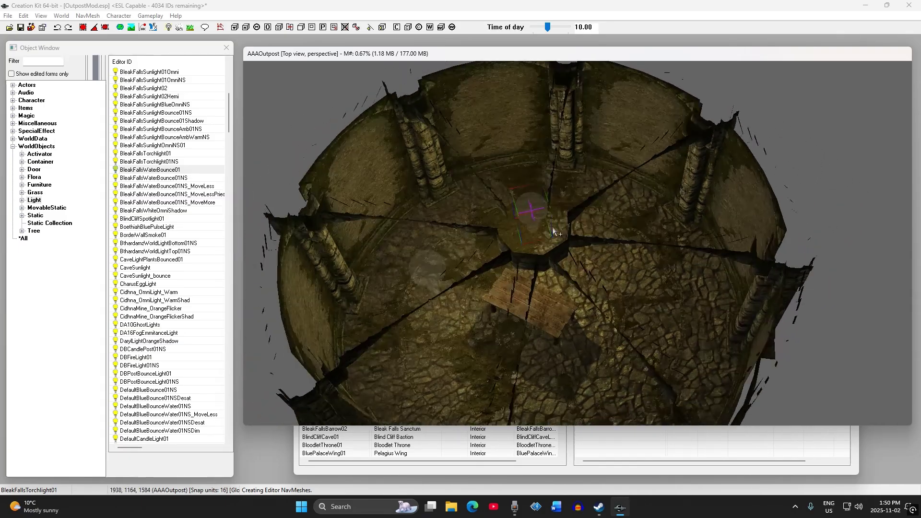
Reposition the BleakFallsTorchlight01NS light and place several copies of it around the room to test the combined lighting.
{"action": "left_click", "coordinate": [426, 275]}
{"action": "middle_click_drag", "start_coordinate": [425, 274], "coordinate": [445, 262], "text": "shift"}
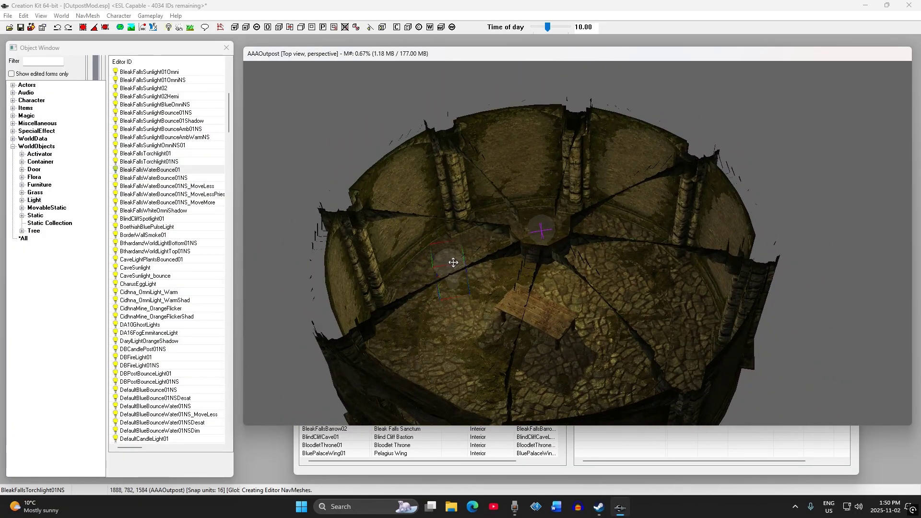
{"action": "left_click", "coordinate": [543, 227]}
{"action": "middle_click_drag", "start_coordinate": [543, 227], "coordinate": [530, 242], "text": "shift"}
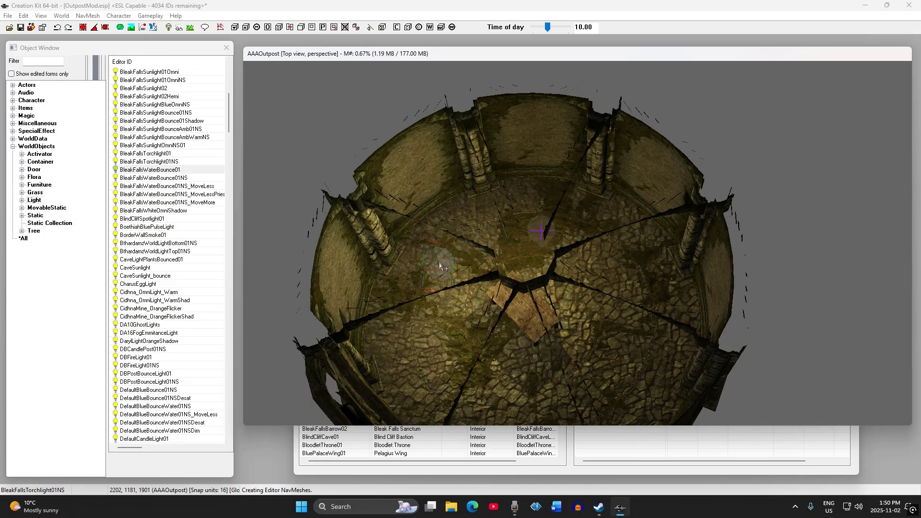
{"action": "left_click_drag", "start_coordinate": [441, 266], "coordinate": [430, 349]}
{"action": "middle_click_drag", "start_coordinate": [430, 349], "coordinate": [530, 280], "text": "shift"}
{"action": "left_click_drag", "start_coordinate": [530, 280], "coordinate": [505, 276]}
{"action": "middle_click_drag", "start_coordinate": [505, 275], "coordinate": [585, 305]}
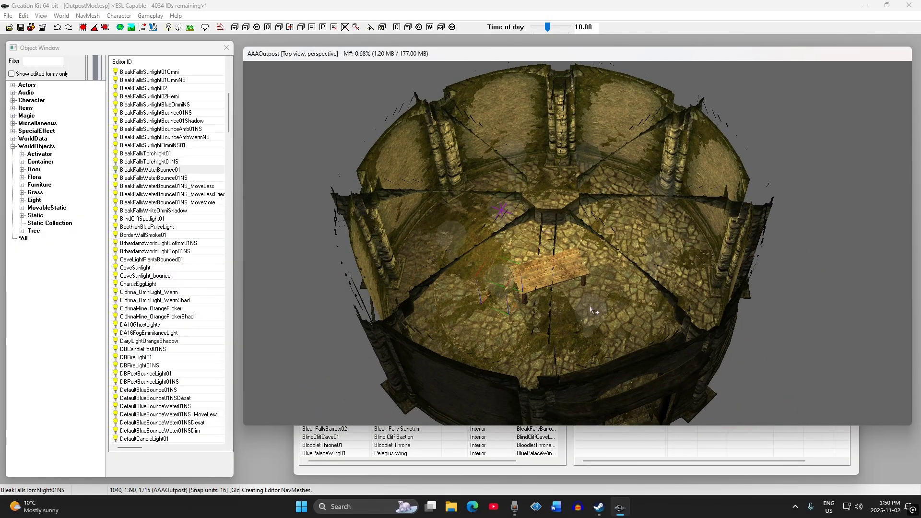
Delete all the BleakFallsTorchlight01NS lights from the room, leaving only the shadow-casting light.
{"action": "left_click", "coordinate": [657, 254], "text": "ctrl"}
{"action": "middle_click_drag", "start_coordinate": [632, 186], "coordinate": [614, 180]}
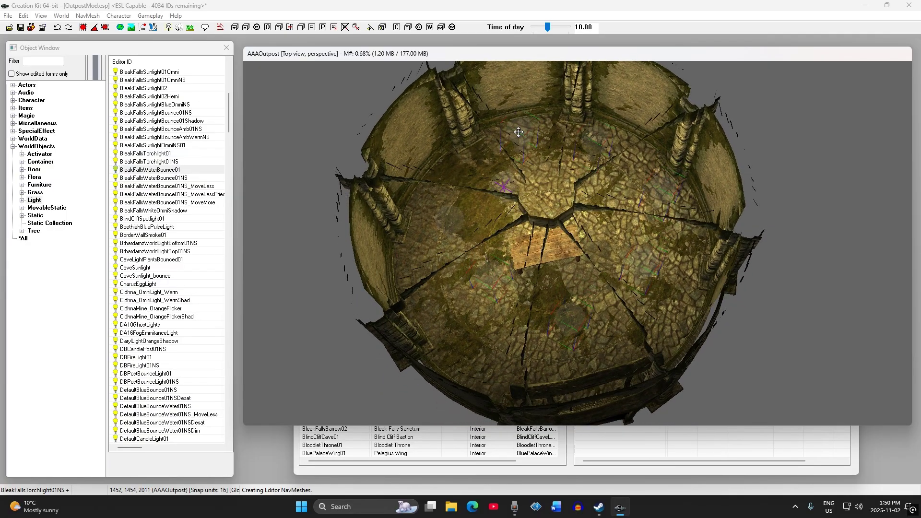
{"action": "key", "text": "Delete"}
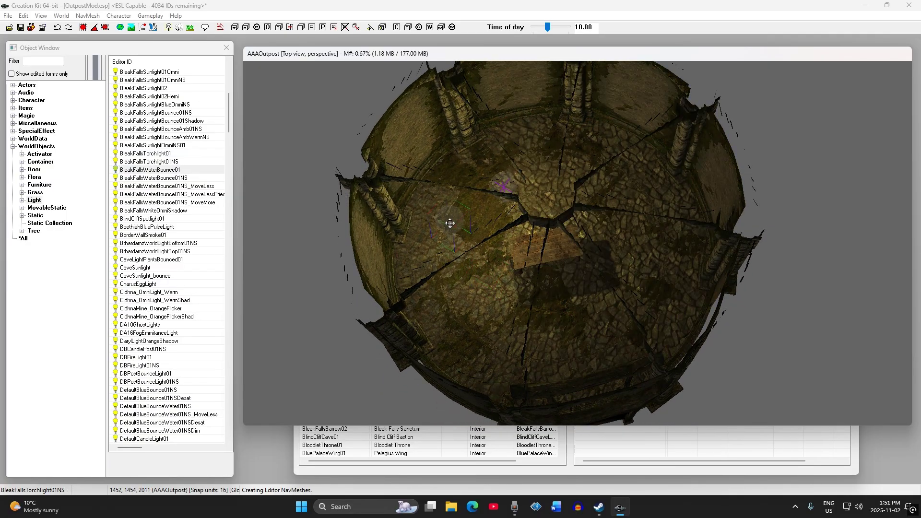
{"action": "key", "text": "Delete"}
Adjust the position of the BleakFallsTorchlight01 light beside the table and check the shadow it casts.
{"action": "mouse_move", "coordinate": [499, 186]}
{"action": "middle_mouse_down"}
{"action": "mouse_move", "coordinate": [550, 161]}
{"action": "mouse_move", "coordinate": [500, 169]}
{"action": "mouse_move", "coordinate": [475, 190]}
{"action": "mouse_move", "coordinate": [613, 187]}
{"action": "mouse_move", "coordinate": [515, 192]}
{"action": "middle_mouse_up"}
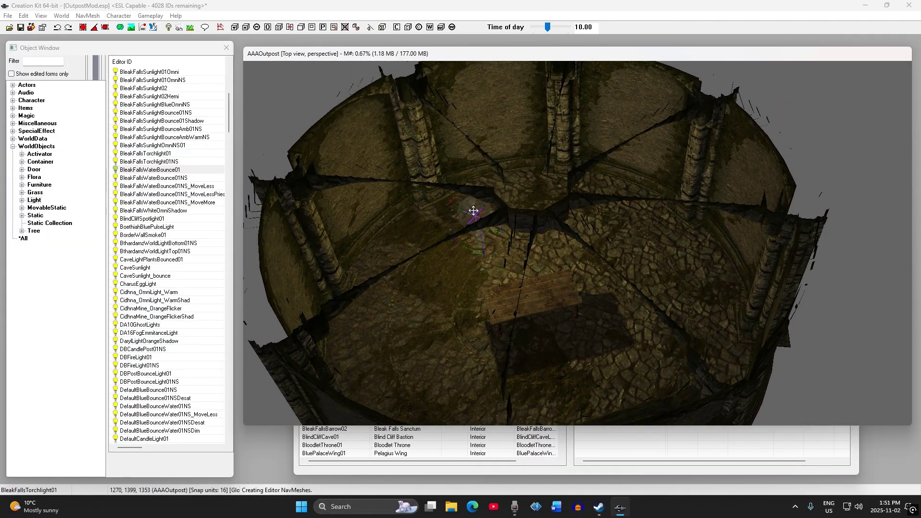
{"action": "left_click_drag", "start_coordinate": [474, 211], "coordinate": [474, 206]}
{"action": "middle_click_drag", "start_coordinate": [570, 279], "coordinate": [598, 293]}
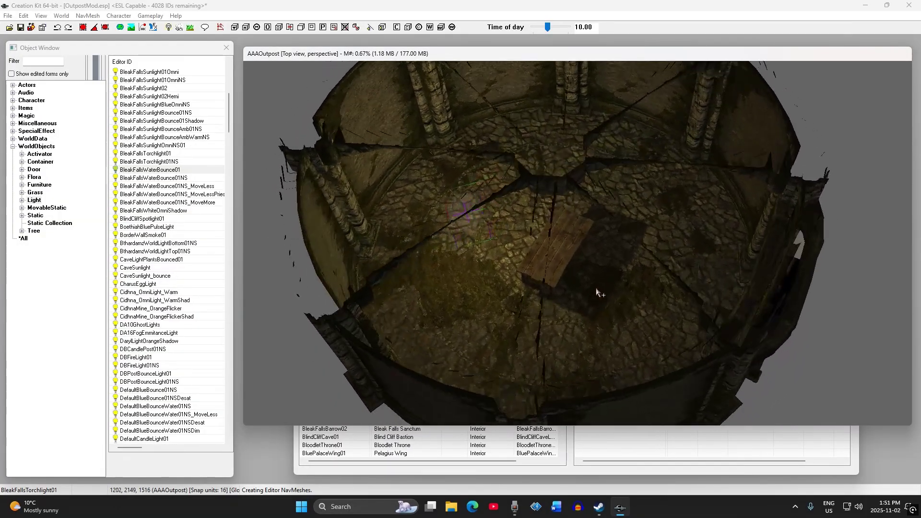
{"action": "middle_click_drag", "start_coordinate": [573, 238], "coordinate": [511, 247]}
Examine the floor's lighting up close and from a distance, and view the BleakFallsTorchlight01 reference's properties.
{"action": "left_click", "coordinate": [496, 275]}
{"action": "scroll", "coordinate": [511, 248], "scroll_direction": "up", "scroll_amount": 3}
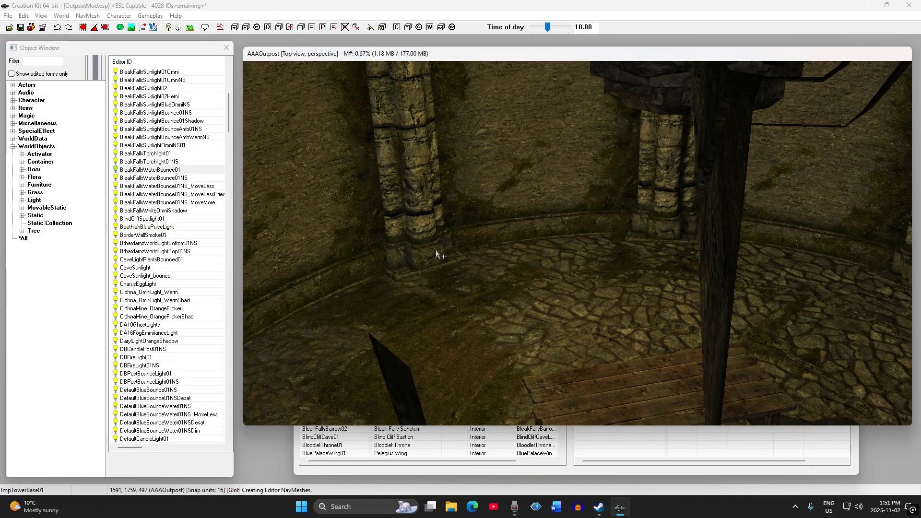
{"action": "left_click", "coordinate": [465, 277]}
{"action": "key", "text": "Delete"}
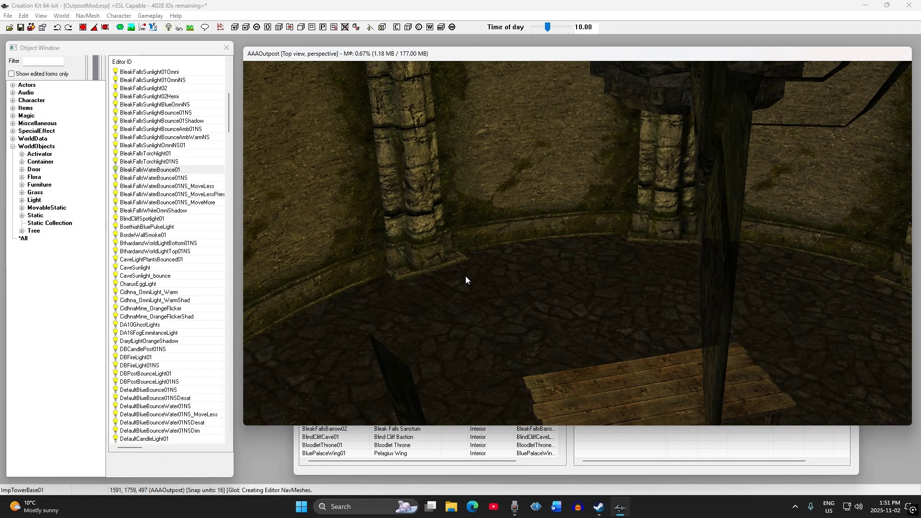
{"action": "scroll", "coordinate": [471, 274], "scroll_direction": "down", "scroll_amount": 3}
{"action": "scroll", "coordinate": [543, 260], "scroll_direction": "down", "scroll_amount": 5}
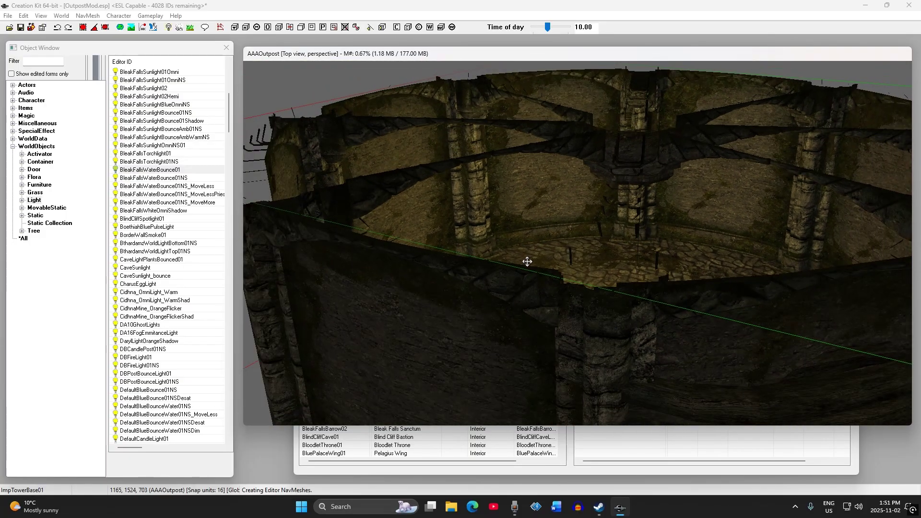
{"action": "double_click", "coordinate": [545, 222]}
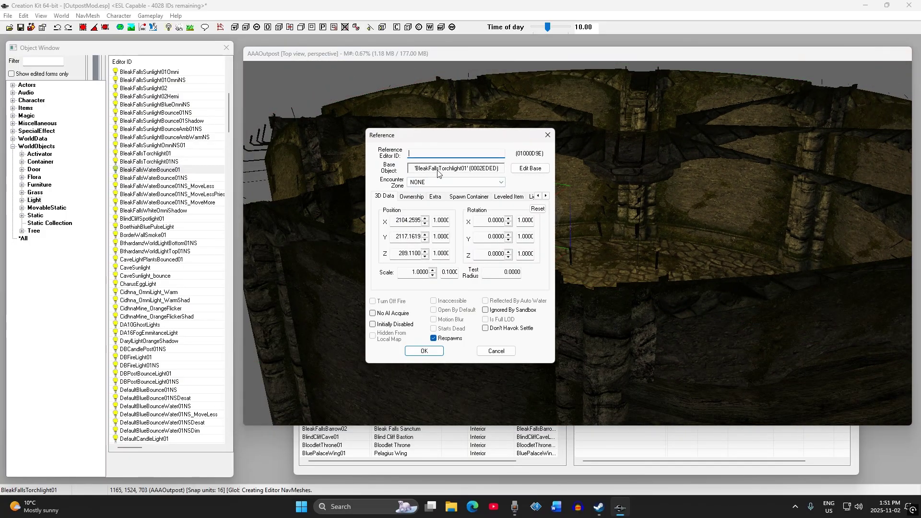
{"action": "left_click", "coordinate": [547, 135]}
Browse the available Light objects for other light types.
{"action": "scroll", "coordinate": [489, 201], "scroll_direction": "up", "scroll_amount": 2}
{"action": "scroll", "coordinate": [164, 269], "scroll_direction": "down", "scroll_amount": 4}
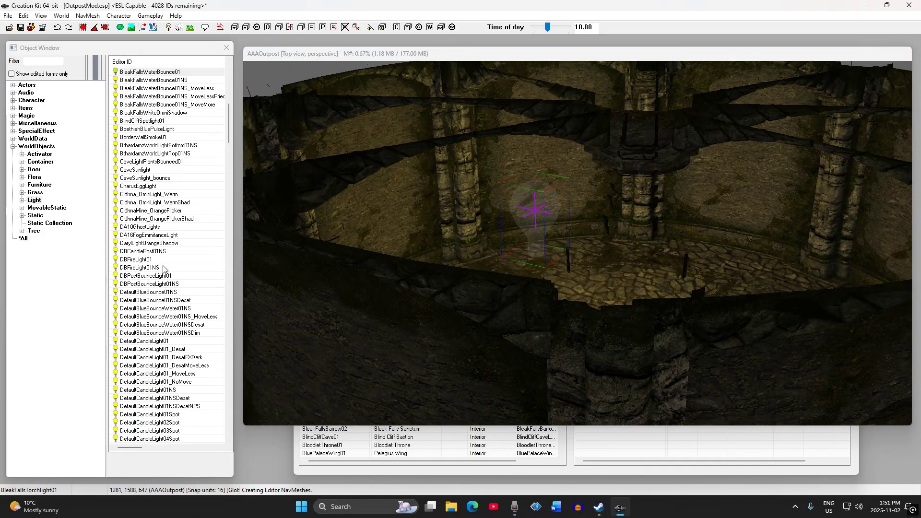
{"action": "left_click", "coordinate": [69, 72]}
{"action": "left_click", "coordinate": [59, 60]}
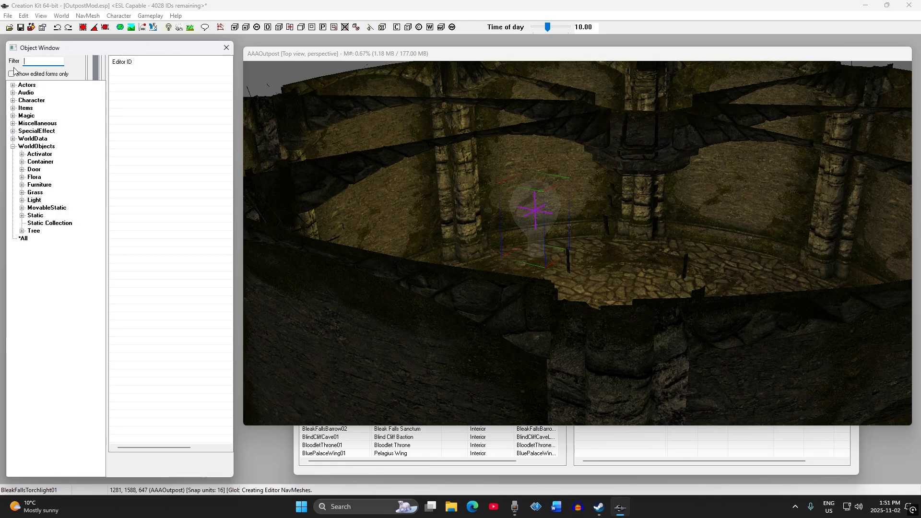
{"action": "scroll", "coordinate": [165, 204], "scroll_direction": "down", "scroll_amount": 12}
{"action": "left_click_drag", "start_coordinate": [229, 118], "coordinate": [225, 232]}
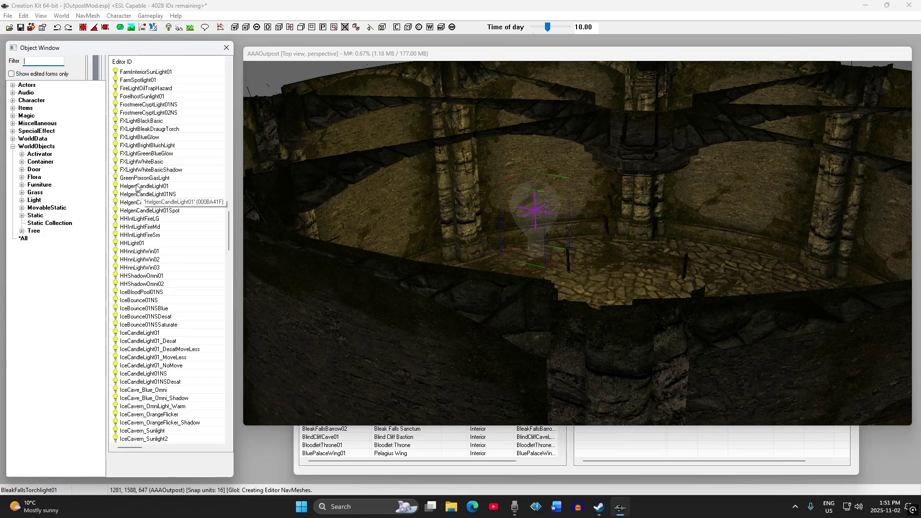
{"action": "scroll", "coordinate": [137, 189], "scroll_direction": "down", "scroll_amount": 20}
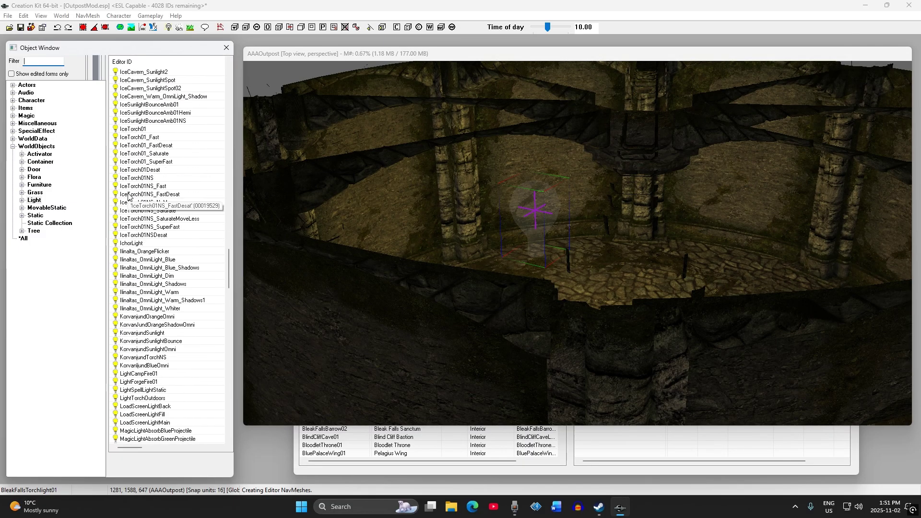
{"action": "scroll", "coordinate": [129, 197], "scroll_direction": "down", "scroll_amount": 20}
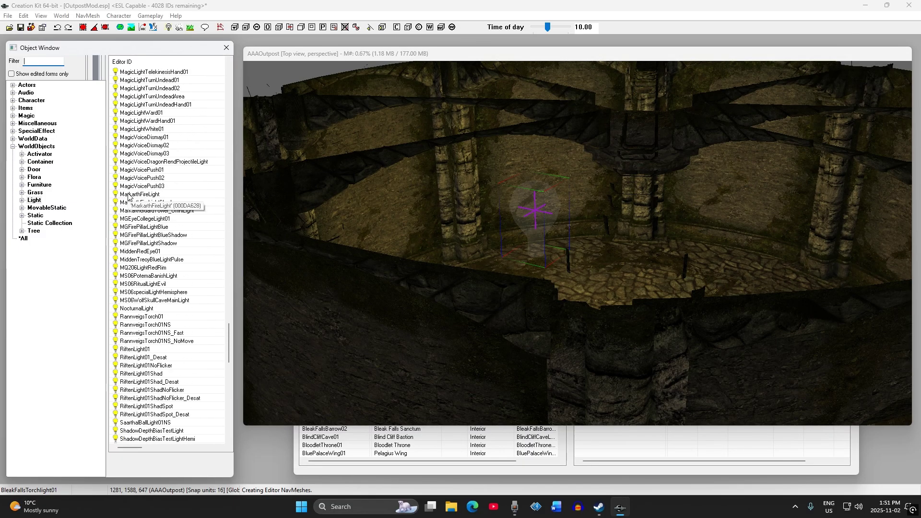
{"action": "scroll", "coordinate": [139, 297], "scroll_direction": "down", "scroll_amount": 8}
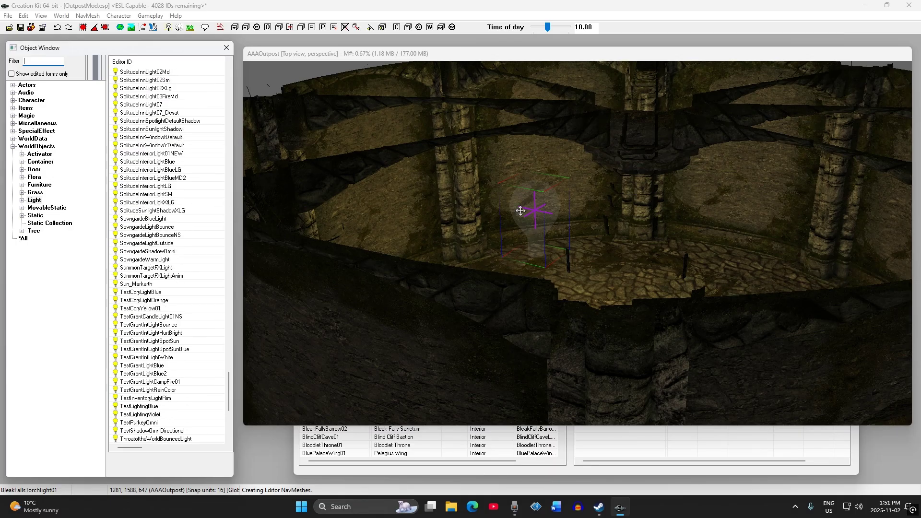
Filter the objects for "candle" and list the matching Static world objects.
{"action": "left_click", "coordinate": [534, 207]}
{"action": "key", "text": "shift"}
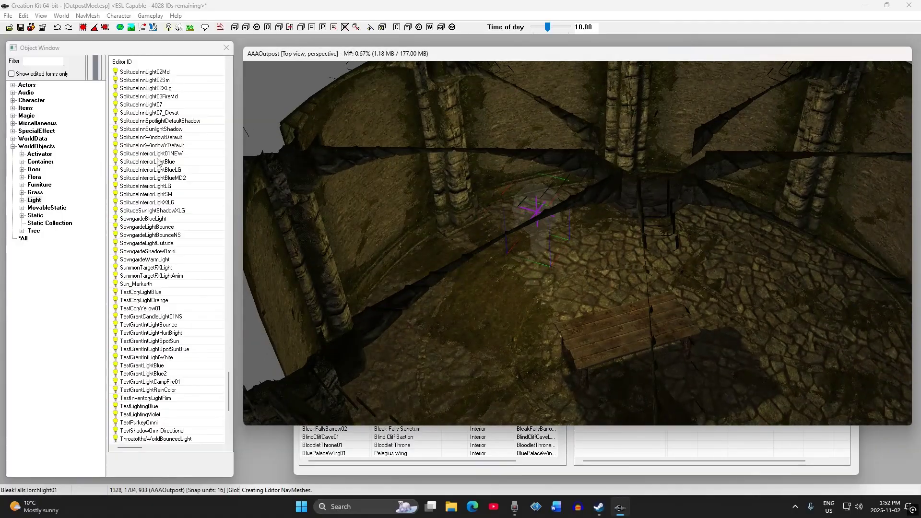
{"action": "left_click", "coordinate": [13, 146]}
{"action": "left_click", "coordinate": [35, 61]}
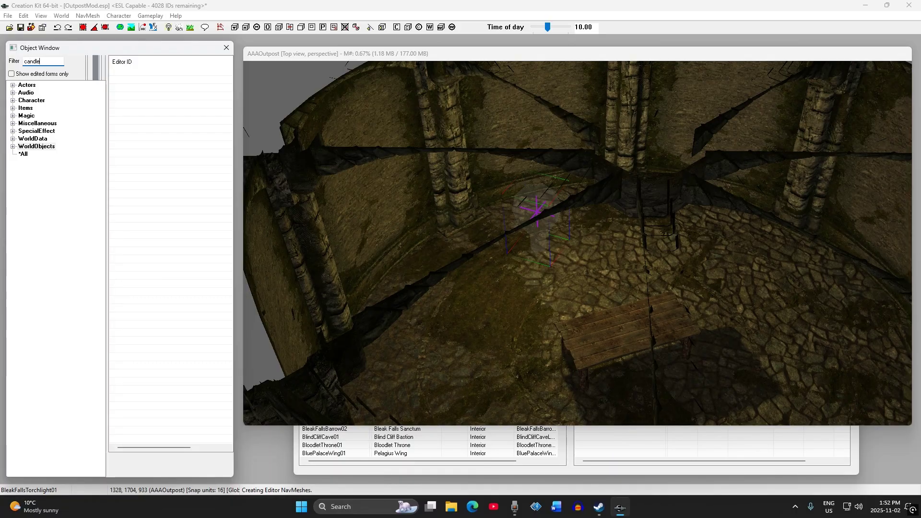
{"action": "left_click", "coordinate": [24, 155]}
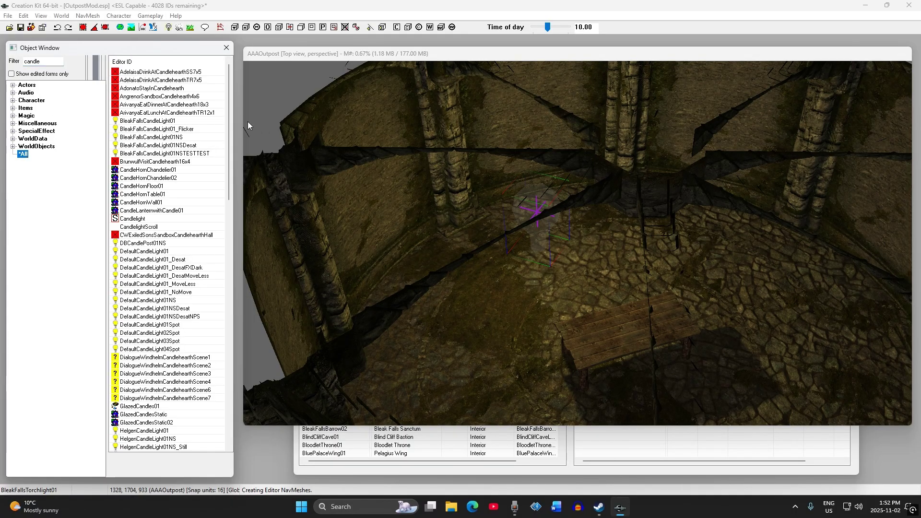
{"action": "left_click", "coordinate": [13, 146]}
{"action": "left_click", "coordinate": [34, 216]}
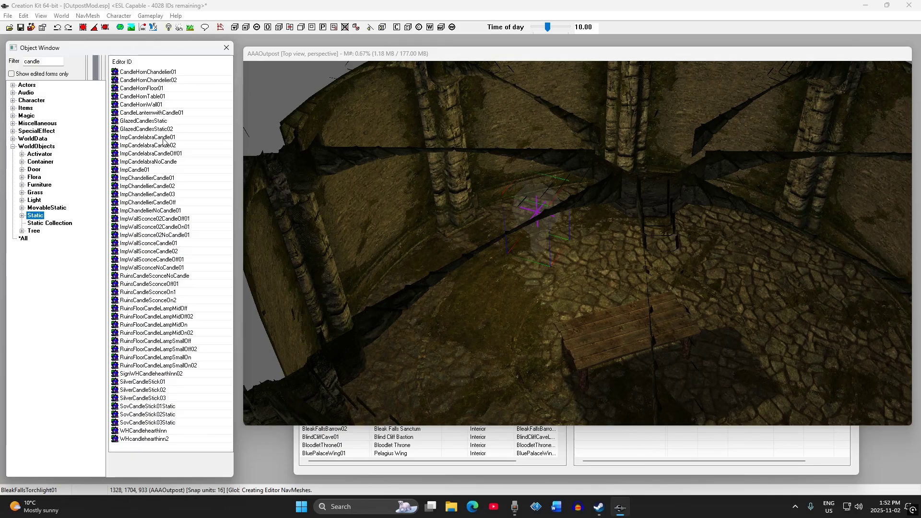
Add an ImpCandelabraCandle01 to the room and position it beneath the BleakFallsTorchlight01 light.
{"action": "left_click_drag", "start_coordinate": [144, 137], "coordinate": [500, 283]}
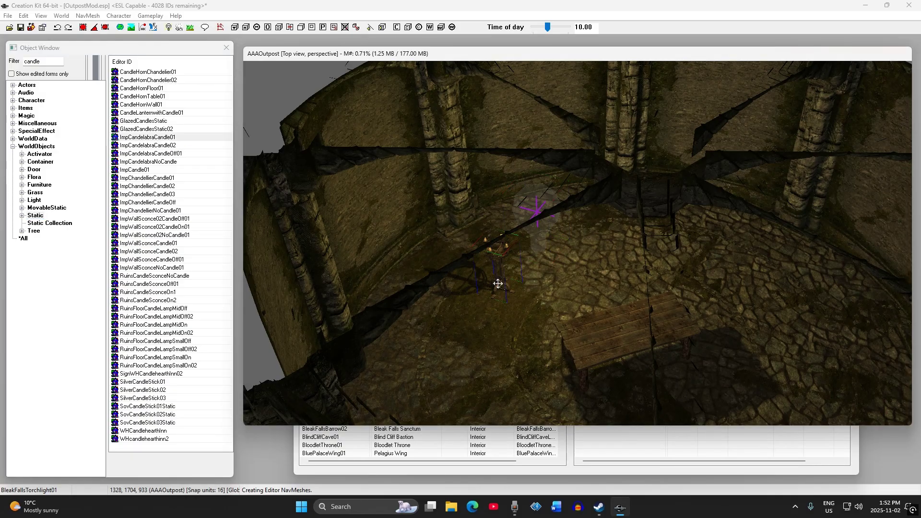
{"action": "scroll", "coordinate": [506, 255], "scroll_direction": "up", "scroll_amount": 5}
{"action": "middle_click_drag", "start_coordinate": [490, 254], "coordinate": [547, 276], "text": "shift"}
{"action": "mouse_move", "coordinate": [433, 277]}
{"action": "left_mouse_down"}
{"action": "mouse_move", "coordinate": [408, 249]}
{"action": "mouse_move", "coordinate": [483, 226]}
{"action": "left_mouse_up"}
{"action": "scroll", "coordinate": [482, 225], "scroll_direction": "down", "scroll_amount": 5}
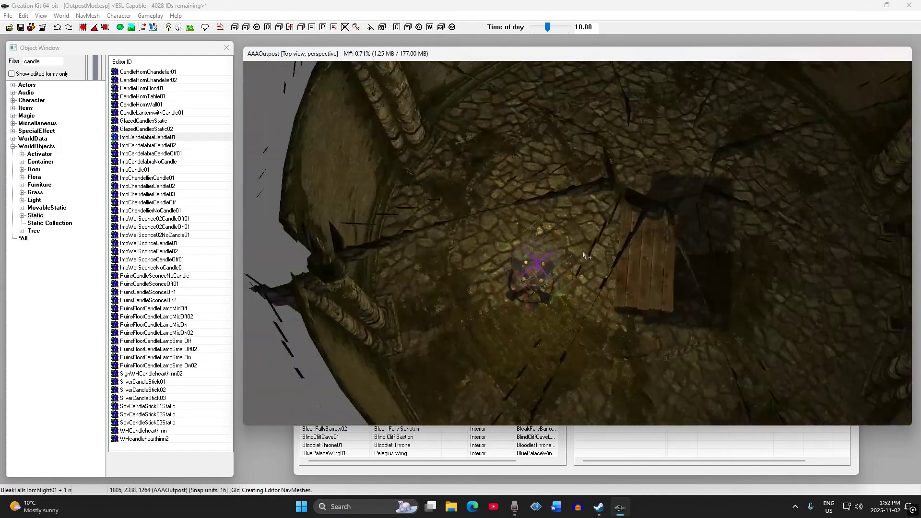
Move the candelabra and its torch light together across the floor to a spot near the table, and save the plugin.
{"action": "middle_click_drag", "start_coordinate": [584, 253], "coordinate": [605, 248], "text": "shift"}
{"action": "mouse_move", "coordinate": [535, 261]}
{"action": "left_mouse_down"}
{"action": "mouse_move", "coordinate": [481, 304]}
{"action": "mouse_move", "coordinate": [499, 265]}
{"action": "left_mouse_up"}
{"action": "left_click", "coordinate": [482, 346]}
{"action": "left_click_drag", "start_coordinate": [482, 347], "coordinate": [484, 354]}
{"action": "mouse_move", "coordinate": [502, 263]}
{"action": "left_mouse_down"}
{"action": "mouse_move", "coordinate": [475, 312]}
{"action": "mouse_move", "coordinate": [466, 307]}
{"action": "left_mouse_up"}
{"action": "middle_click_drag", "start_coordinate": [466, 307], "coordinate": [438, 302], "text": "shift"}
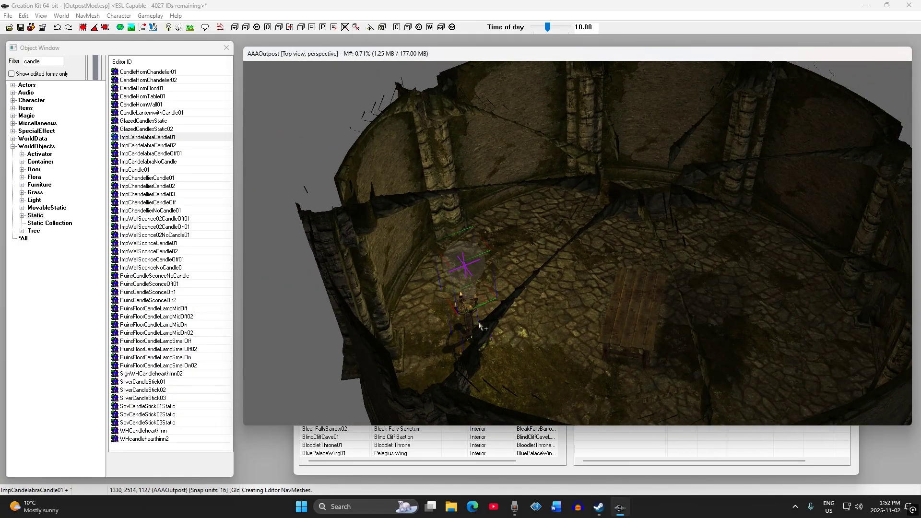
{"action": "middle_click_drag", "start_coordinate": [479, 327], "coordinate": [480, 327], "text": "shift"}
{"action": "mouse_move", "coordinate": [466, 318]}
{"action": "left_mouse_down"}
{"action": "mouse_move", "coordinate": [506, 304]}
{"action": "mouse_move", "coordinate": [510, 315]}
{"action": "left_mouse_up"}
{"action": "mouse_move", "coordinate": [510, 315]}
{"action": "middle_mouse_down", "text": "shift"}
{"action": "mouse_move", "coordinate": [441, 300]}
{"action": "mouse_move", "coordinate": [539, 323]}
{"action": "mouse_move", "coordinate": [500, 268]}
{"action": "mouse_move", "coordinate": [523, 292]}
{"action": "mouse_move", "coordinate": [511, 303]}
{"action": "mouse_move", "coordinate": [464, 241]}
{"action": "mouse_move", "coordinate": [571, 241]}
{"action": "mouse_move", "coordinate": [545, 243]}
{"action": "mouse_move", "coordinate": [533, 230]}
{"action": "mouse_move", "coordinate": [527, 290]}
{"action": "mouse_move", "coordinate": [503, 273]}
{"action": "middle_mouse_up", "text": "shift"}
{"action": "left_click", "coordinate": [462, 242]}
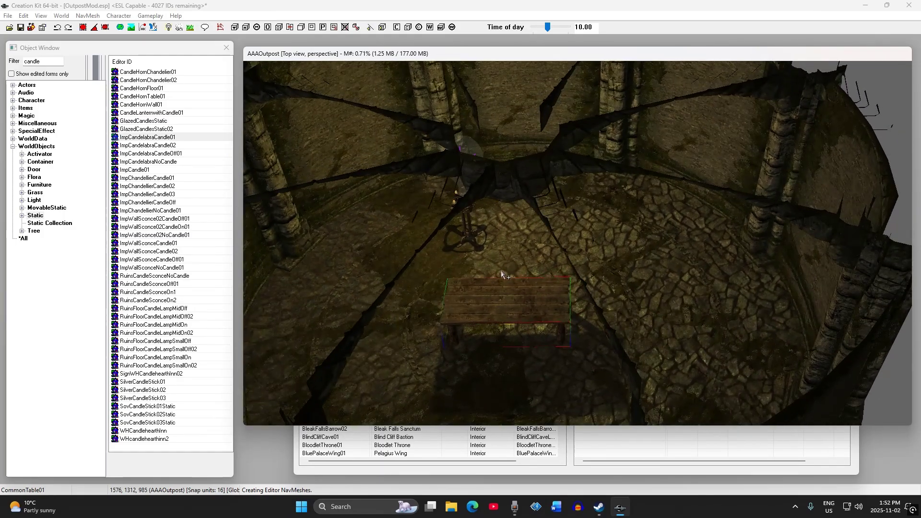
{"action": "left_click", "coordinate": [20, 27]}
Open the reference properties of the ImpDoorSingleLoad01 door in the outpost wall.
{"action": "mouse_move", "coordinate": [523, 292]}
{"action": "middle_mouse_down", "text": "shift"}
{"action": "mouse_move", "coordinate": [524, 275]}
{"action": "mouse_move", "coordinate": [420, 252]}
{"action": "mouse_move", "coordinate": [448, 255]}
{"action": "mouse_move", "coordinate": [602, 368]}
{"action": "mouse_move", "coordinate": [502, 335]}
{"action": "mouse_move", "coordinate": [567, 232]}
{"action": "mouse_move", "coordinate": [520, 264]}
{"action": "mouse_move", "coordinate": [534, 257]}
{"action": "mouse_move", "coordinate": [417, 281]}
{"action": "middle_mouse_up", "text": "shift"}
{"action": "left_click_drag", "start_coordinate": [416, 280], "coordinate": [430, 280]}
{"action": "middle_click_drag", "start_coordinate": [432, 274], "coordinate": [486, 295], "text": "shift"}
{"action": "scroll", "coordinate": [438, 279], "scroll_direction": "down", "scroll_amount": 5}
{"action": "scroll", "coordinate": [487, 295], "scroll_direction": "down", "scroll_amount": 4}
{"action": "left_click", "coordinate": [598, 281]}
{"action": "scroll", "coordinate": [596, 281], "scroll_direction": "up", "scroll_amount": 4}
{"action": "middle_click_drag", "start_coordinate": [596, 281], "coordinate": [526, 269], "text": "shift"}
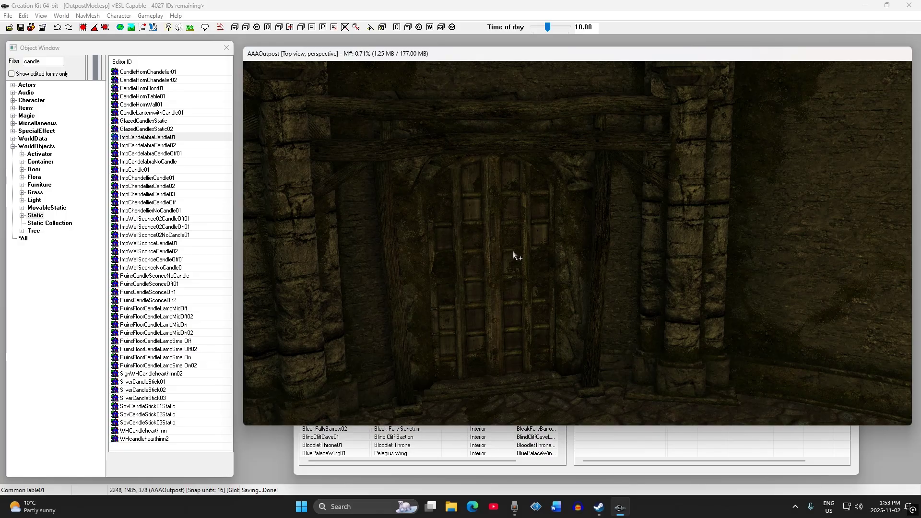
{"action": "double_click", "coordinate": [483, 235]}
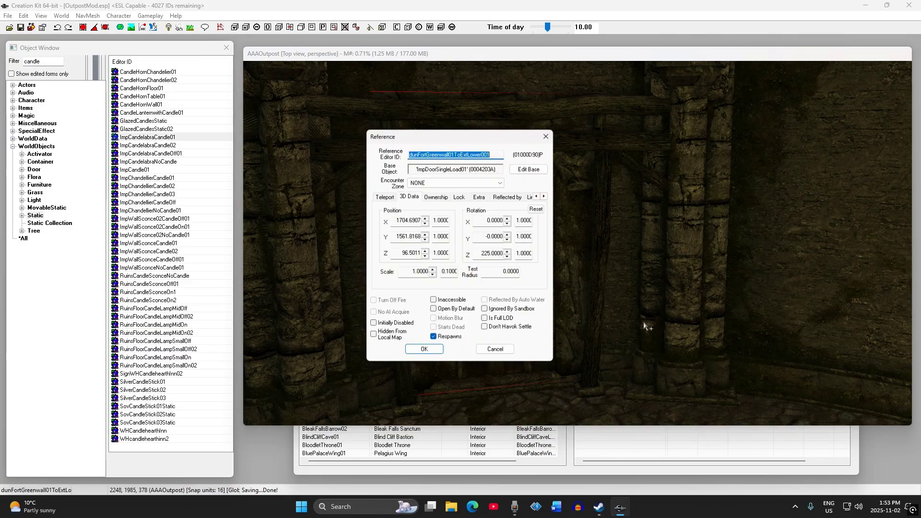
Enable teleport on the ImpDoorSingleLoad01 door reference.
{"action": "left_click", "coordinate": [384, 197]}
{"action": "left_click_drag", "start_coordinate": [440, 139], "coordinate": [117, 136]}
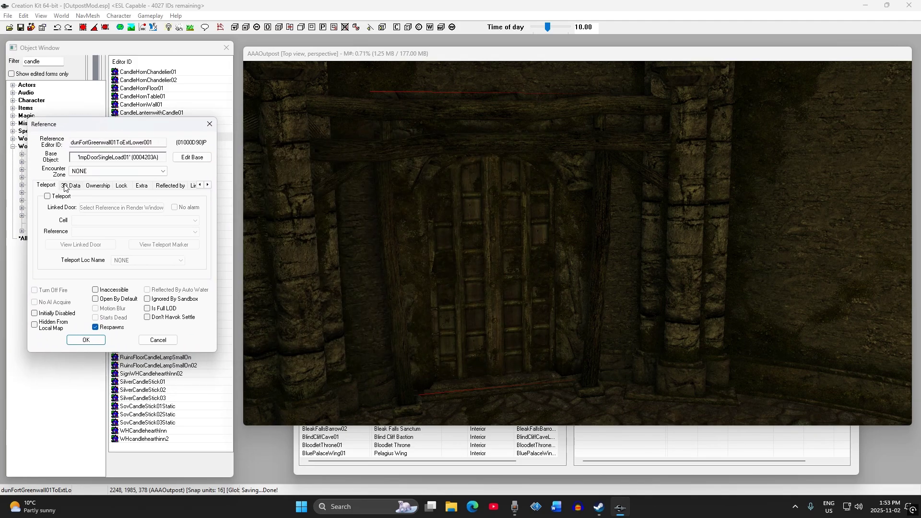
{"action": "left_click", "coordinate": [207, 186]}
{"action": "left_click", "coordinate": [206, 186]}
{"action": "double_click", "coordinate": [201, 186]}
{"action": "left_click", "coordinate": [48, 196]}
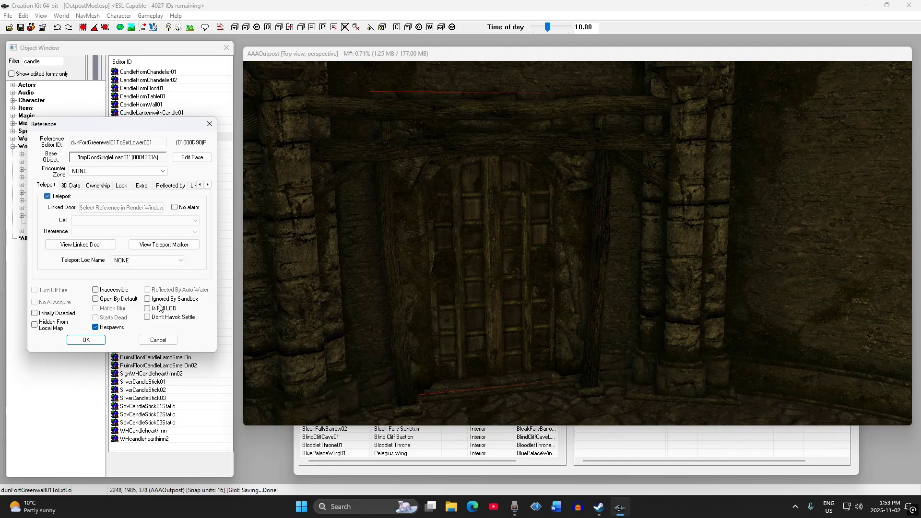
Rearrange the render, Cell View and Reference windows so the door's teleport settings and the cell list are both accessible.
{"action": "left_click_drag", "start_coordinate": [123, 127], "coordinate": [125, 148]}
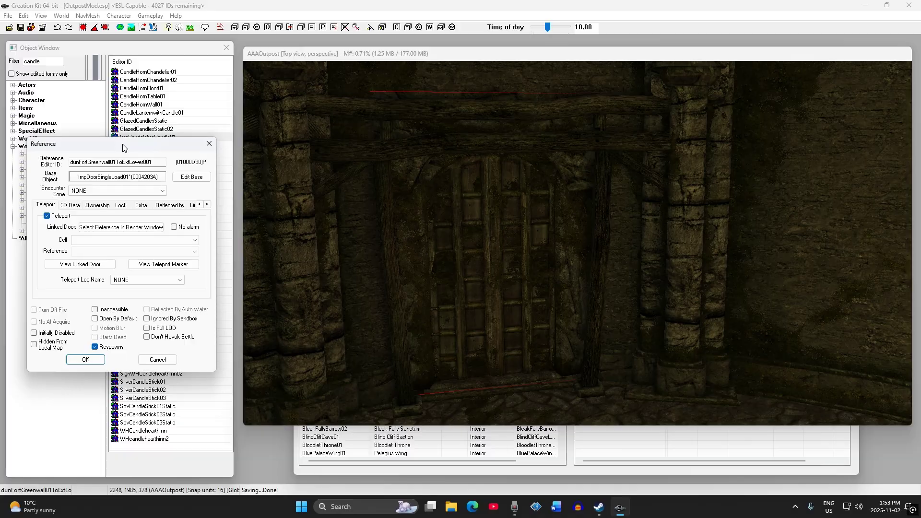
{"action": "left_click_drag", "start_coordinate": [152, 147], "coordinate": [422, 152]}
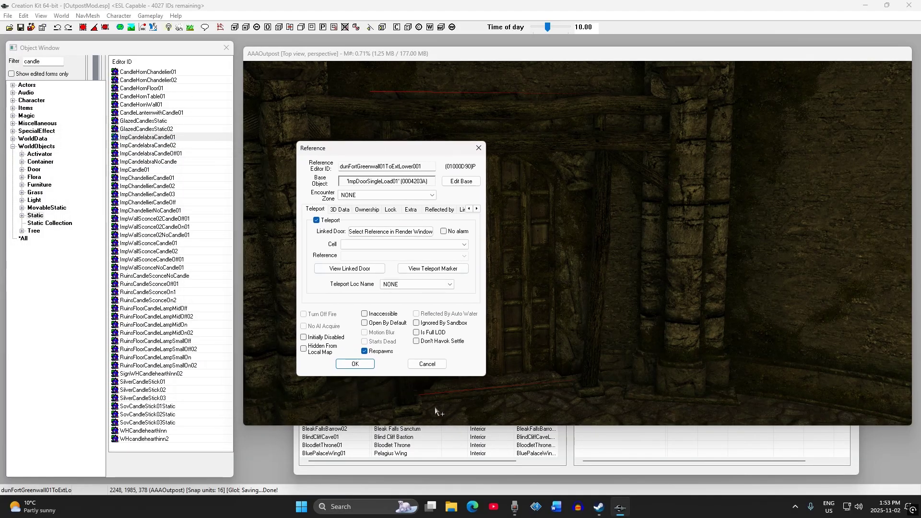
{"action": "left_click", "coordinate": [186, 422]}
{"action": "left_click", "coordinate": [319, 452]}
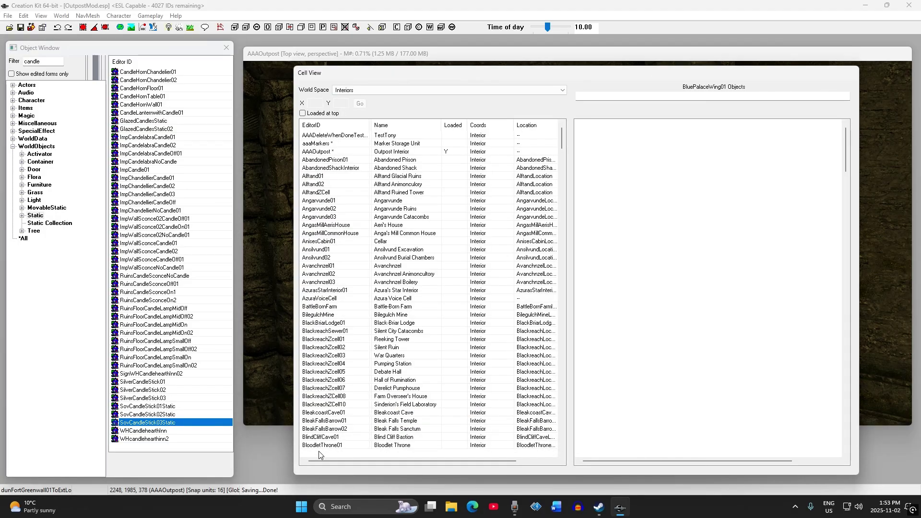
{"action": "left_click", "coordinate": [337, 56]}
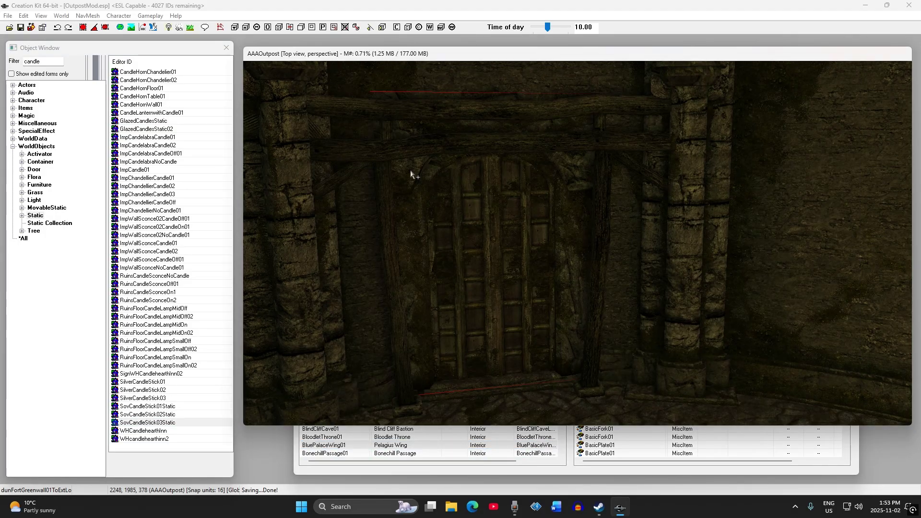
{"action": "left_click_drag", "start_coordinate": [338, 57], "coordinate": [360, 219]}
{"action": "left_click_drag", "start_coordinate": [375, 76], "coordinate": [403, 232]}
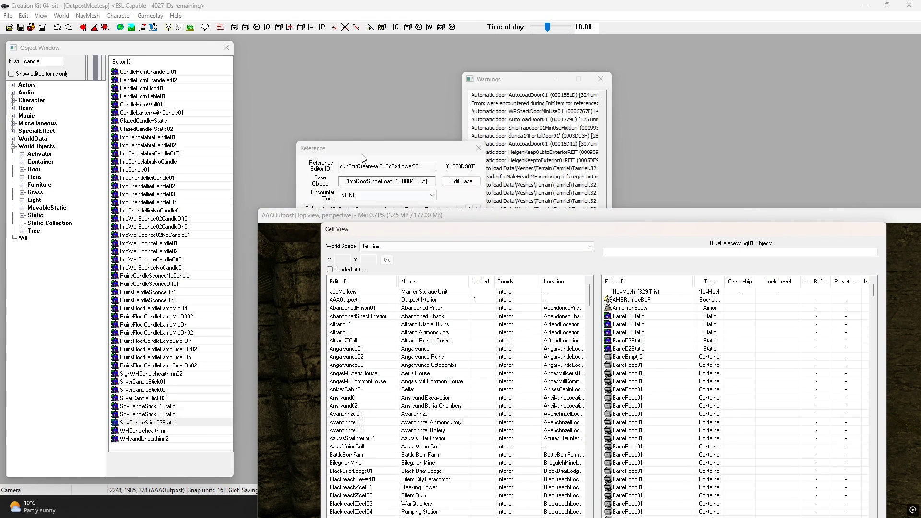
{"action": "left_click_drag", "start_coordinate": [189, 142], "coordinate": [116, 140]}
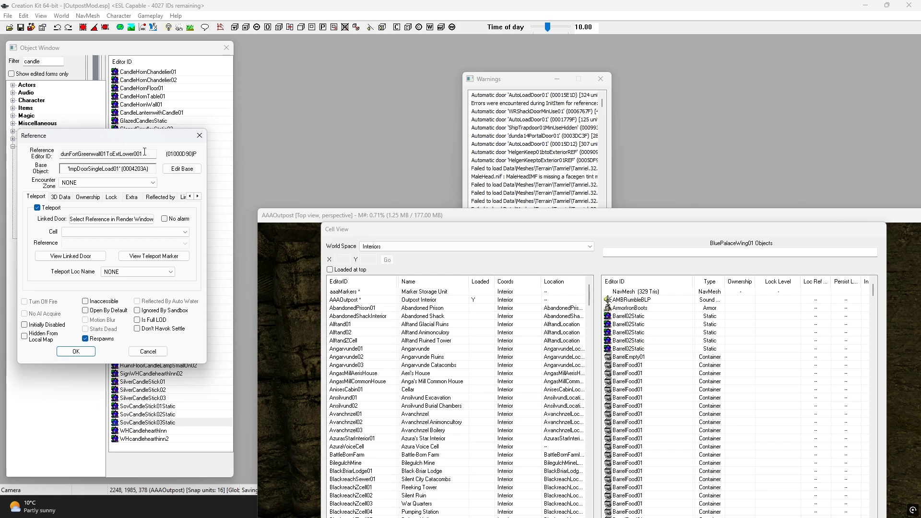
Move the Cell View, render and Reference windows higher on screen so each can be brought forward while linking the door.
{"action": "left_click_drag", "start_coordinate": [420, 239], "coordinate": [413, 161]}
{"action": "left_click_drag", "start_coordinate": [291, 217], "coordinate": [275, 52]}
{"action": "left_click", "coordinate": [415, 435]}
{"action": "left_click_drag", "start_coordinate": [442, 155], "coordinate": [432, 86]}
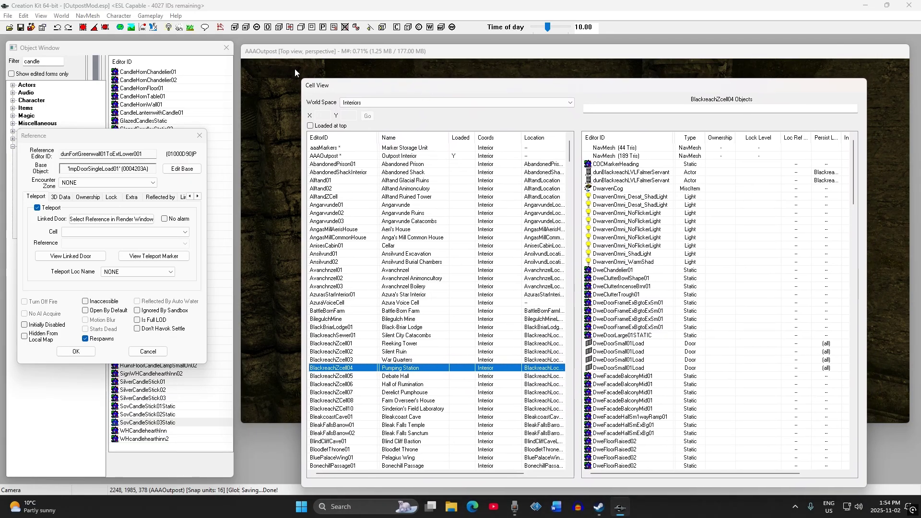
{"action": "left_click", "coordinate": [298, 73]}
{"action": "left_click_drag", "start_coordinate": [106, 138], "coordinate": [124, 161]}
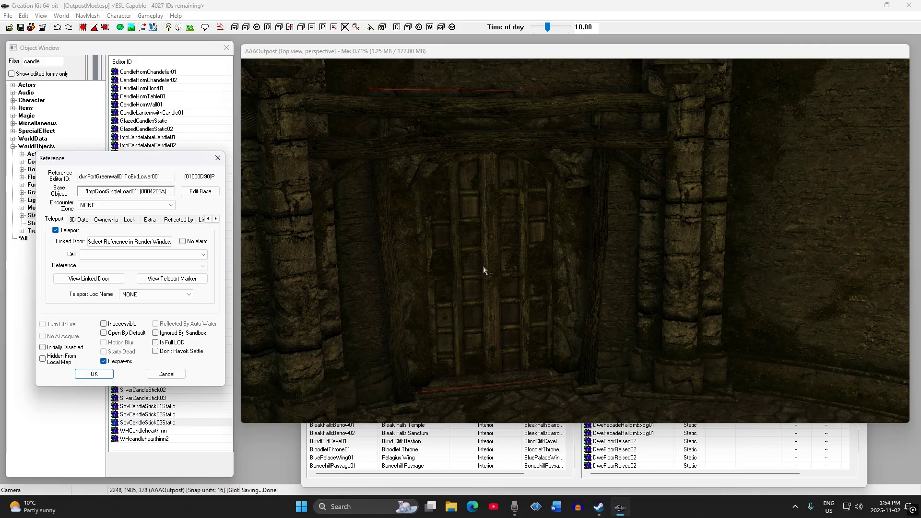
{"action": "left_click", "coordinate": [481, 267]}
{"action": "left_click", "coordinate": [464, 434]}
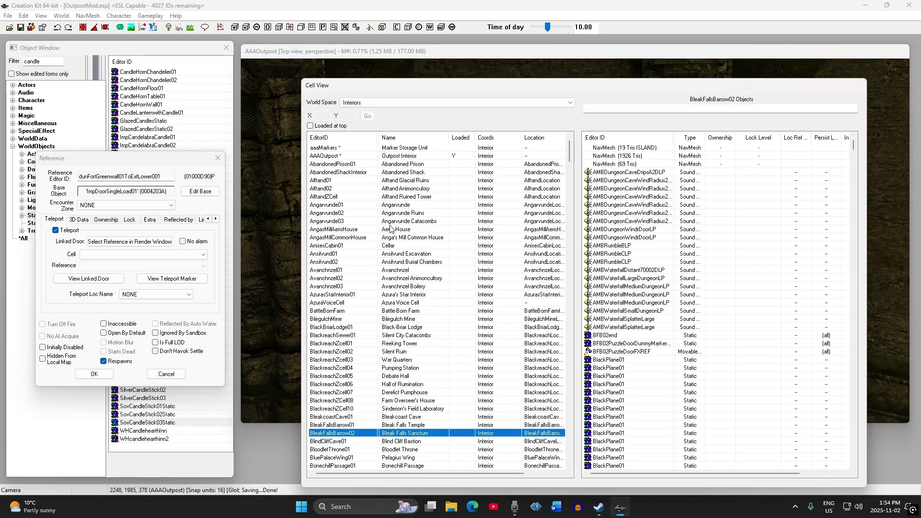
Switch the cell list from interiors to the Tamriel world space.
{"action": "left_click", "coordinate": [392, 105]}
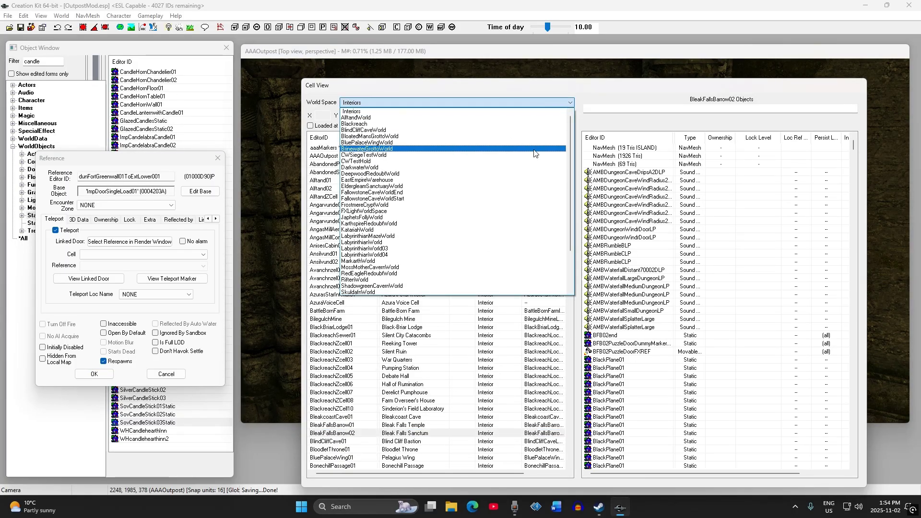
{"action": "left_click_drag", "start_coordinate": [570, 128], "coordinate": [578, 216]}
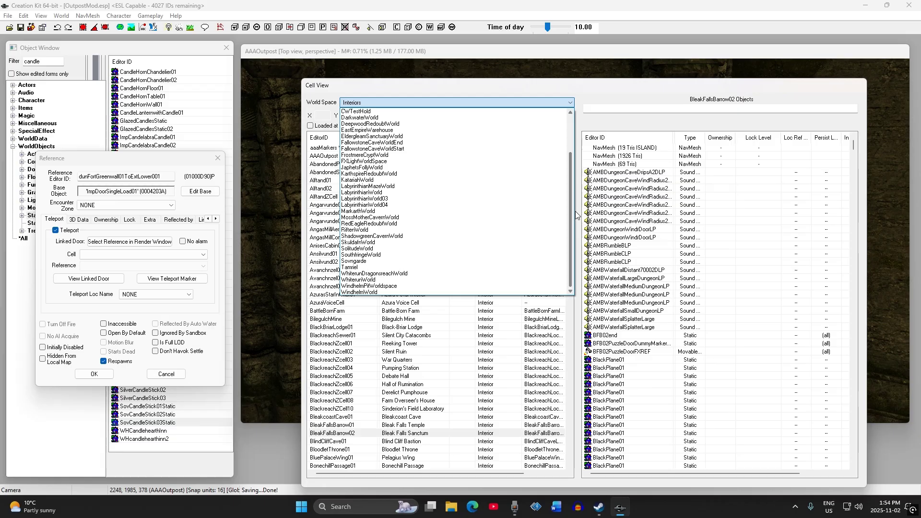
{"action": "left_click", "coordinate": [379, 268]}
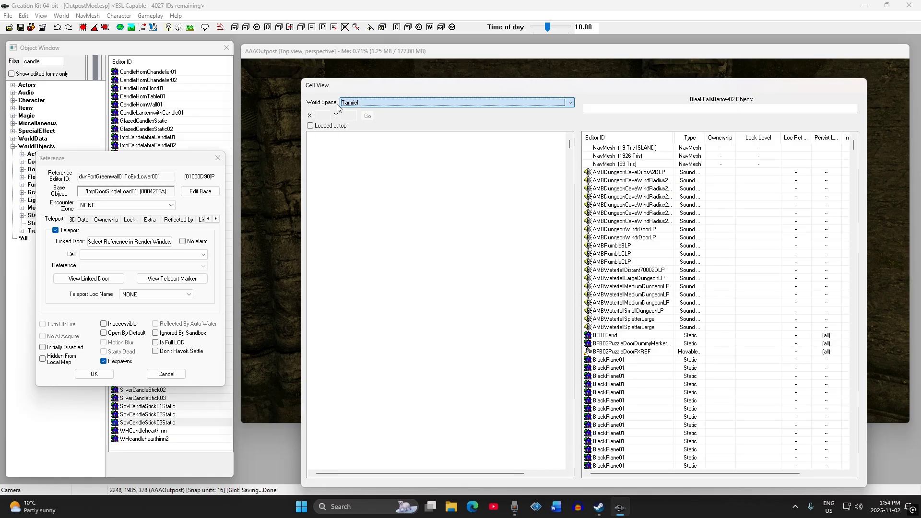
Load the FortGreenwallExterior01 cell and look over the fort with the markers hidden.
{"action": "left_click_drag", "start_coordinate": [570, 146], "coordinate": [569, 161]}
{"action": "scroll", "coordinate": [482, 219], "scroll_direction": "up", "scroll_amount": 15}
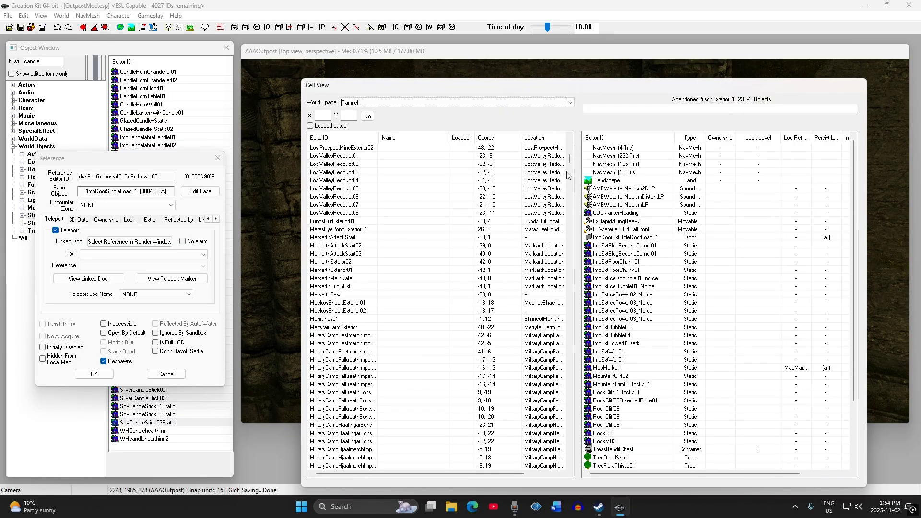
{"action": "left_click_drag", "start_coordinate": [569, 161], "coordinate": [569, 156]}
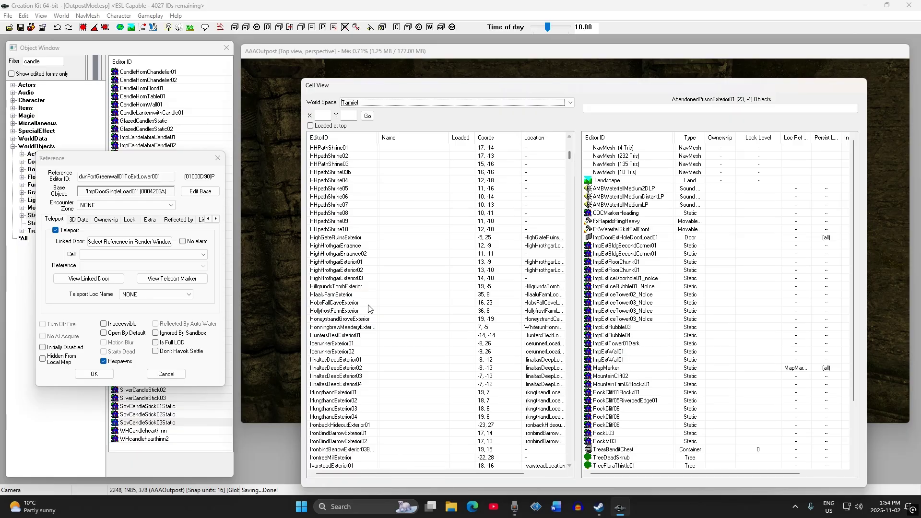
{"action": "scroll", "coordinate": [368, 308], "scroll_direction": "up", "scroll_amount": 15}
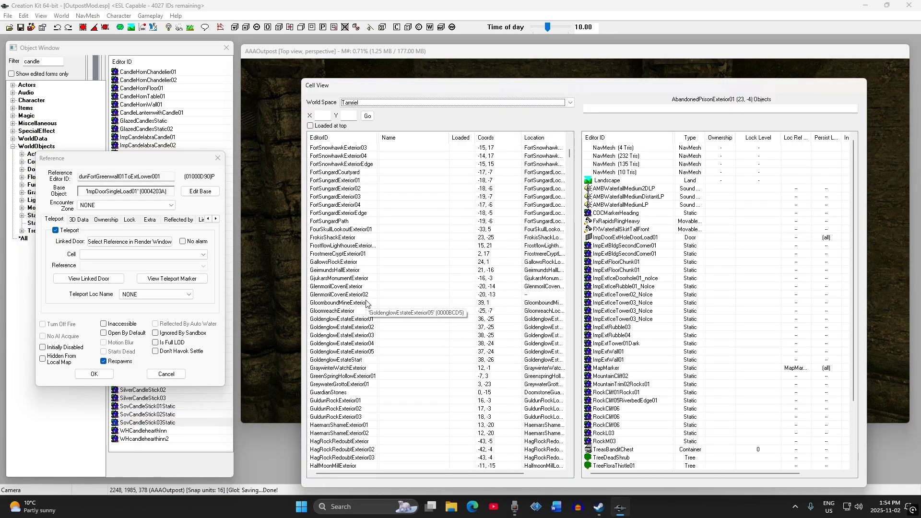
{"action": "scroll", "coordinate": [367, 303], "scroll_direction": "up", "scroll_amount": 10}
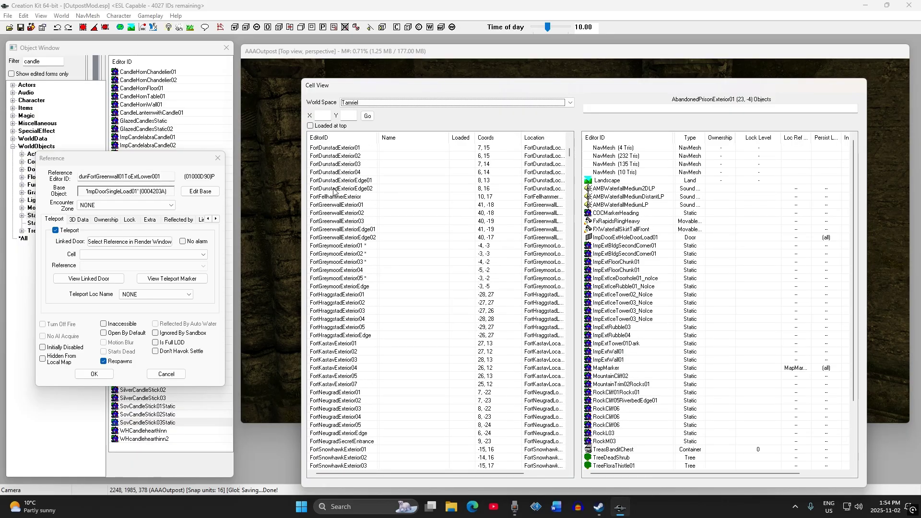
{"action": "double_click", "coordinate": [329, 206]}
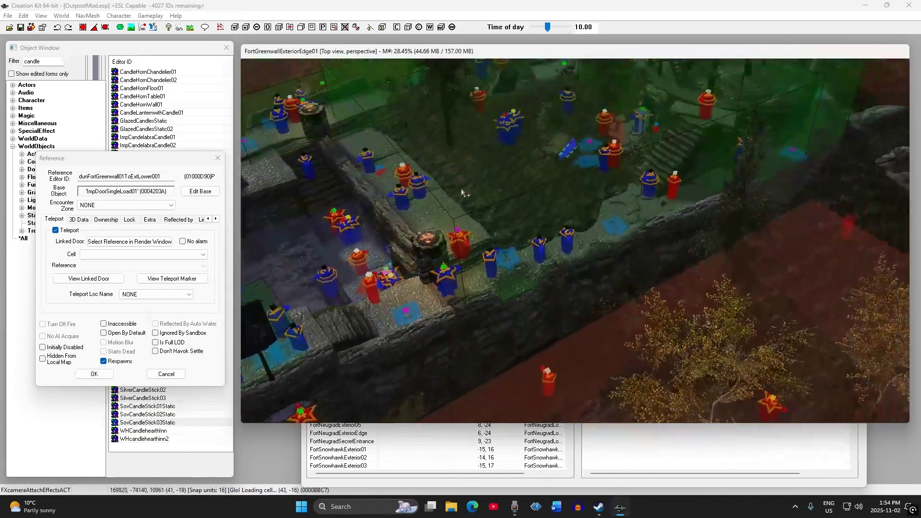
{"action": "scroll", "coordinate": [462, 193], "scroll_direction": "down", "scroll_amount": 5}
{"action": "middle_click_drag", "start_coordinate": [463, 193], "coordinate": [571, 219], "text": "shift"}
{"action": "key", "text": "m"}
{"action": "left_click", "coordinate": [514, 234]}
{"action": "middle_click_drag", "start_coordinate": [515, 234], "coordinate": [474, 233], "text": "shift"}
Load the FortGreymoorExterior01 cell and travel across the wilderness to the stone outpost with three round towers.
{"action": "left_click", "coordinate": [420, 459]}
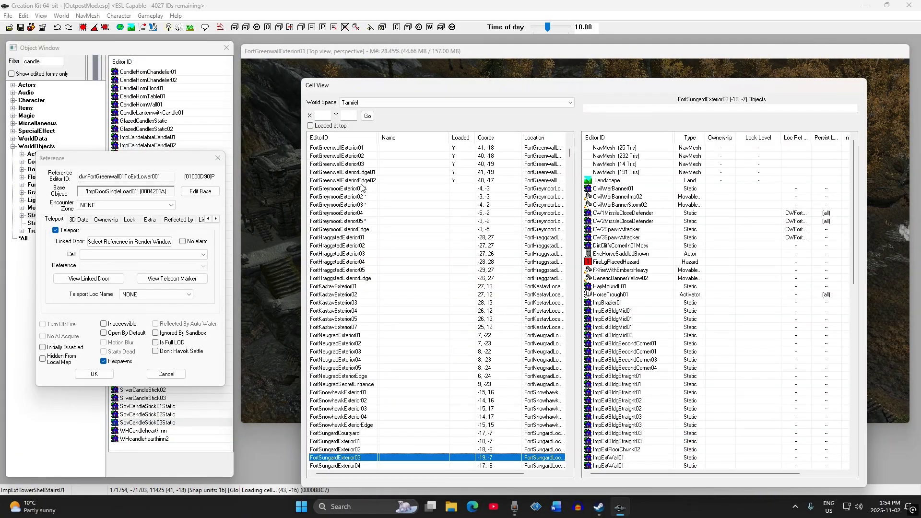
{"action": "double_click", "coordinate": [332, 189]}
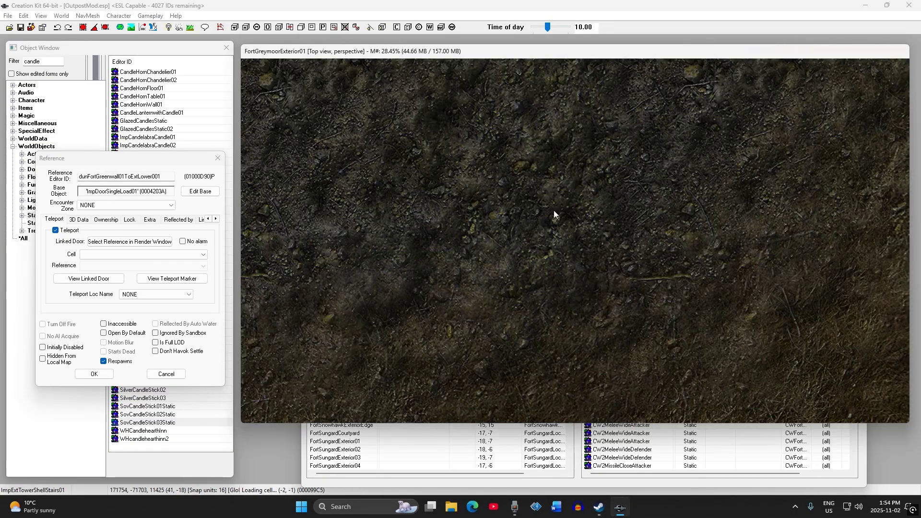
{"action": "middle_click_drag", "start_coordinate": [554, 210], "coordinate": [424, 186], "text": "shift"}
{"action": "scroll", "coordinate": [531, 166], "scroll_direction": "down", "scroll_amount": 8}
{"action": "scroll", "coordinate": [528, 156], "scroll_direction": "down", "scroll_amount": 5}
{"action": "middle_click_drag", "start_coordinate": [559, 168], "coordinate": [610, 203], "text": "shift"}
{"action": "key", "text": "a"}
{"action": "middle_click_drag", "start_coordinate": [726, 194], "coordinate": [434, 239]}
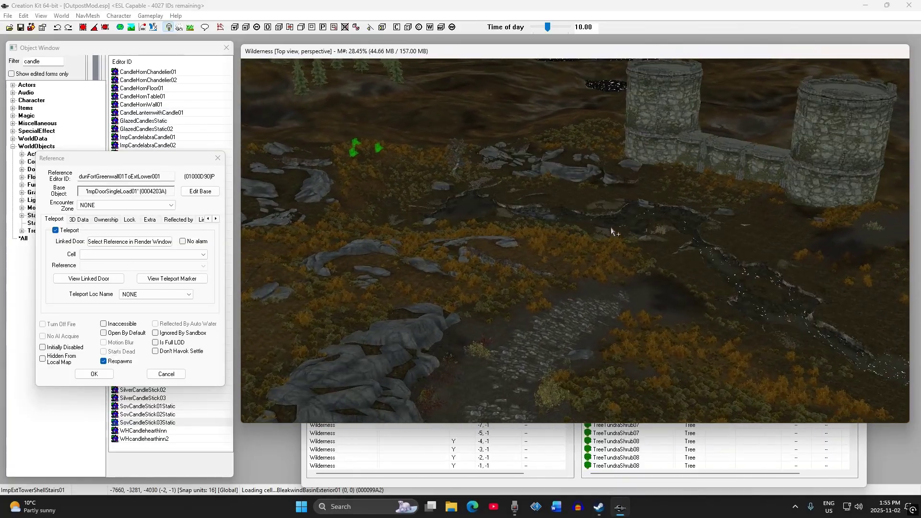
{"action": "middle_click_drag", "start_coordinate": [611, 230], "coordinate": [523, 230]}
{"action": "middle_click_drag", "start_coordinate": [767, 149], "coordinate": [460, 225], "text": "shift"}
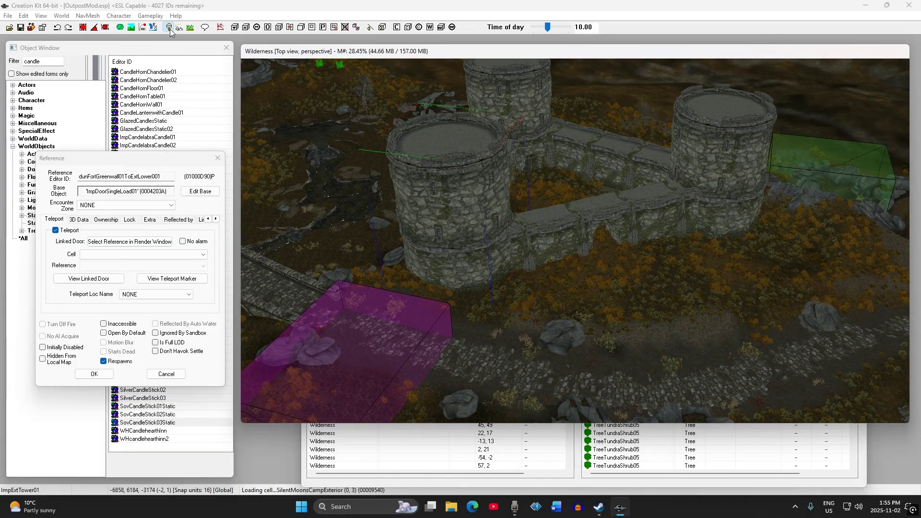
Turn off the bright lighting, show the sky, and bring the double door in the outpost's inner wall into close view.
{"action": "left_click", "coordinate": [170, 28]}
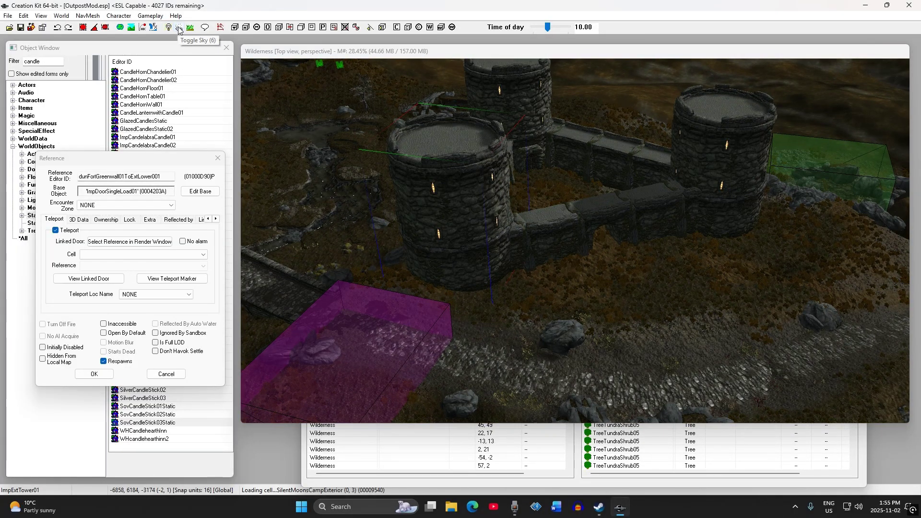
{"action": "left_click", "coordinate": [180, 29]}
{"action": "middle_click_drag", "start_coordinate": [461, 211], "coordinate": [533, 194]}
{"action": "scroll", "coordinate": [534, 194], "scroll_direction": "up", "scroll_amount": 4}
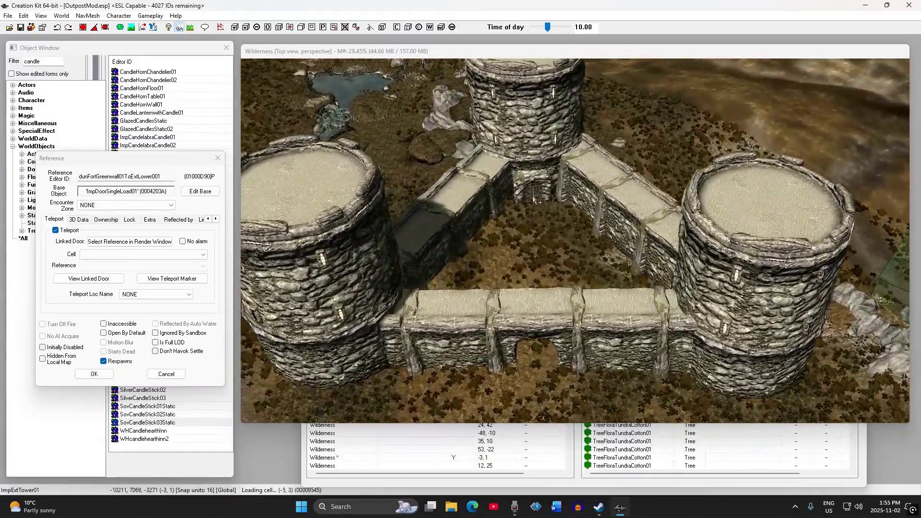
{"action": "left_click", "coordinate": [534, 194]}
{"action": "scroll", "coordinate": [533, 194], "scroll_direction": "up", "scroll_amount": 8}
{"action": "middle_click_drag", "start_coordinate": [533, 194], "coordinate": [425, 138], "text": "shift"}
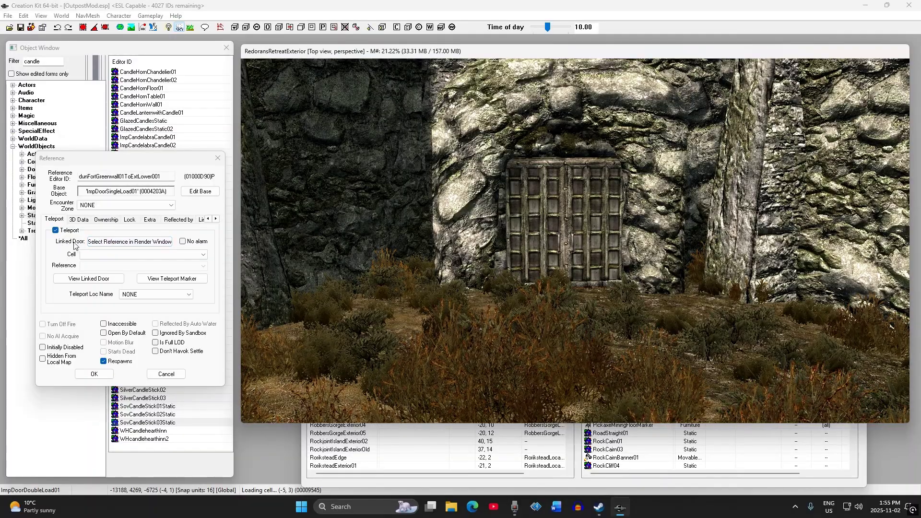
Link the interior door's teleport to the exterior ImpDoorDoubleLoad01 door and accept the reference properties.
{"action": "left_click", "coordinate": [130, 244]}
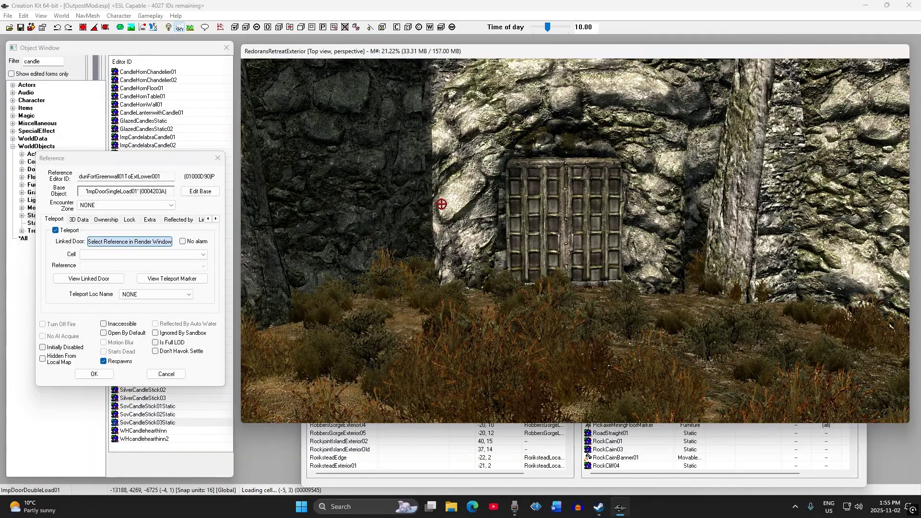
{"action": "scroll", "coordinate": [463, 207], "scroll_direction": "down", "scroll_amount": 3}
{"action": "key", "text": "shift"}
{"action": "scroll", "coordinate": [510, 183], "scroll_direction": "up", "scroll_amount": 5}
{"action": "scroll", "coordinate": [509, 185], "scroll_direction": "down", "scroll_amount": 3}
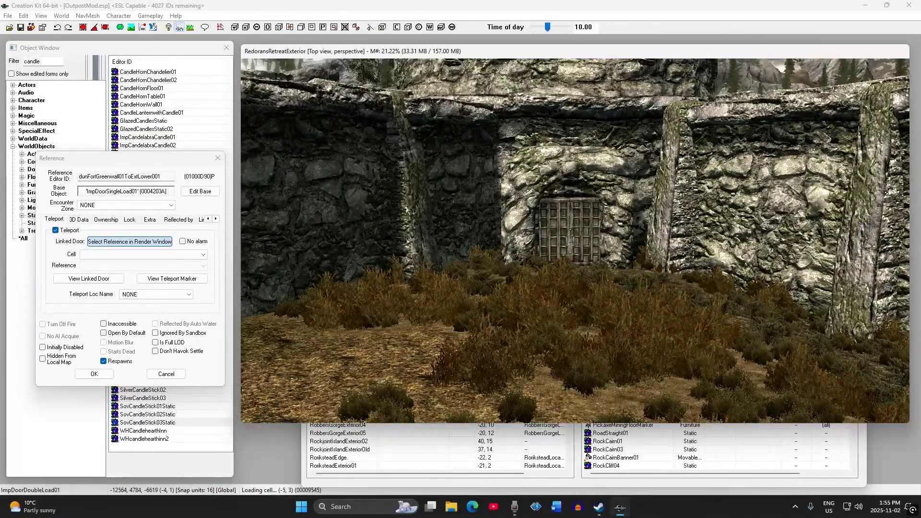
{"action": "scroll", "coordinate": [458, 203], "scroll_direction": "up", "scroll_amount": 2}
{"action": "left_click", "coordinate": [131, 246]}
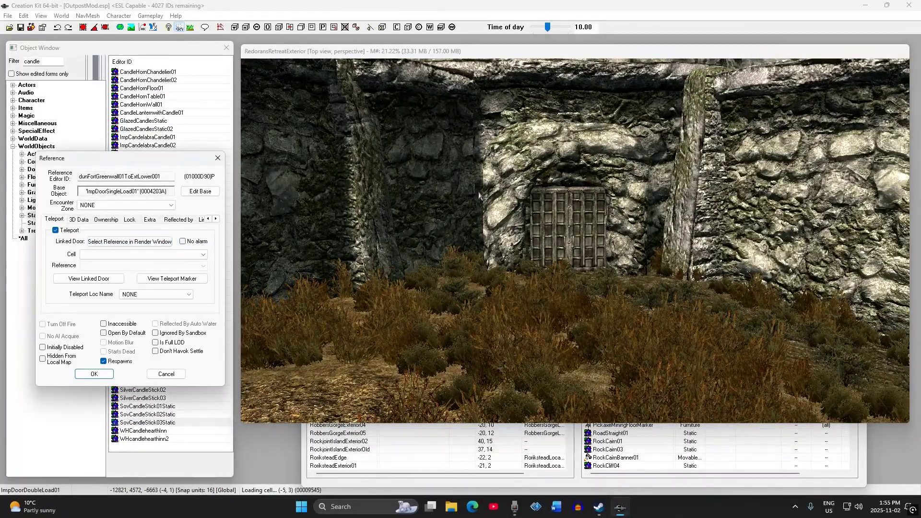
{"action": "left_click", "coordinate": [116, 241]}
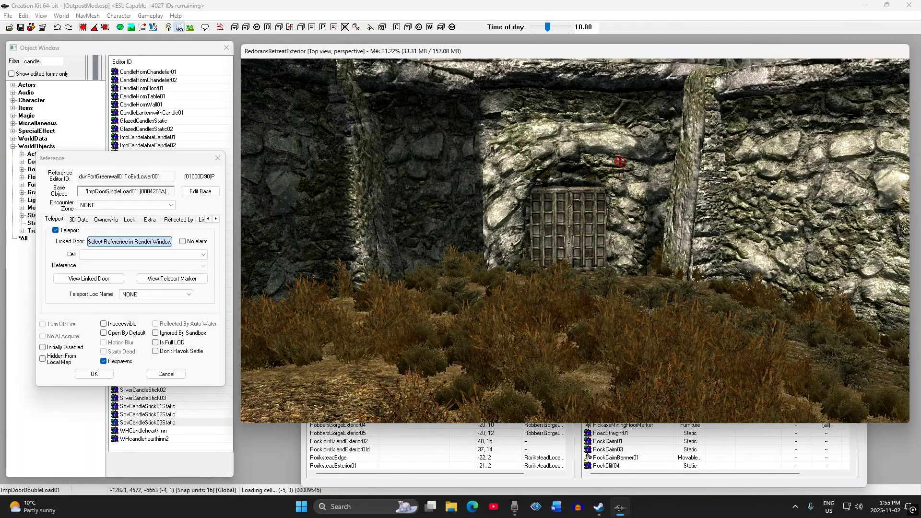
{"action": "double_click", "coordinate": [557, 217]}
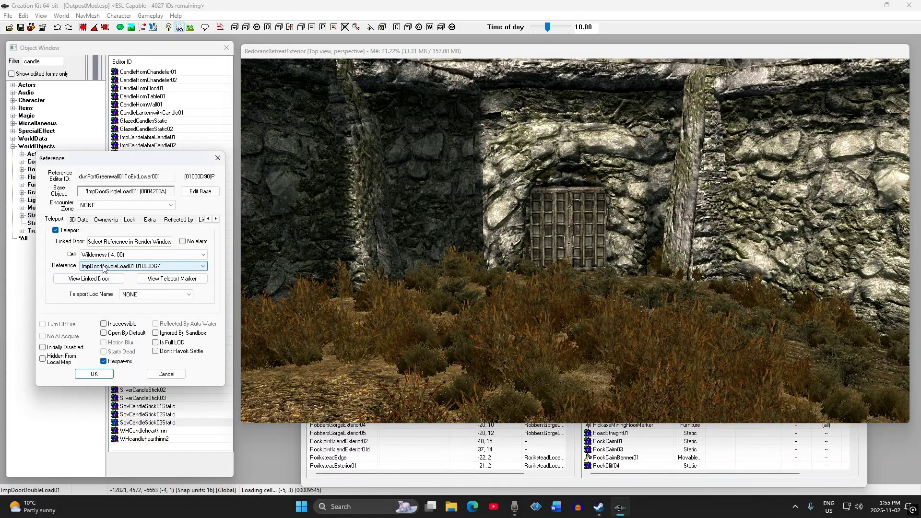
{"action": "left_click", "coordinate": [93, 374]}
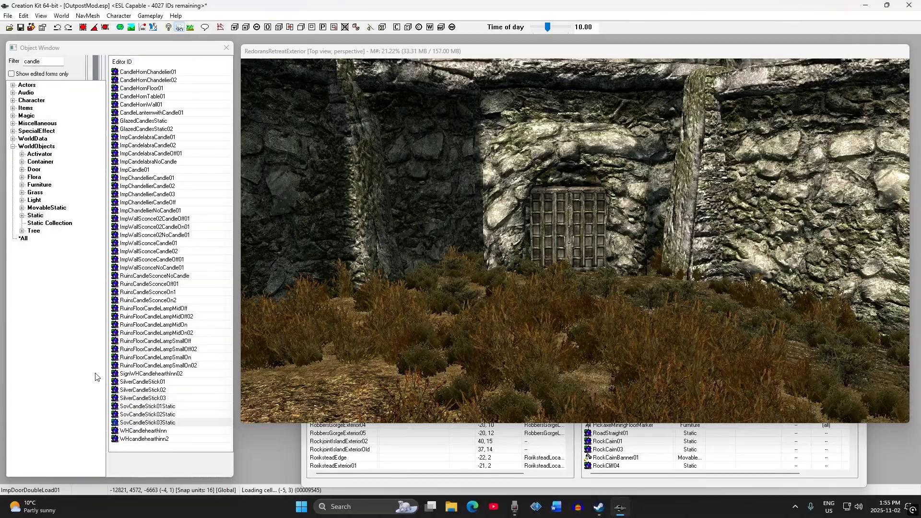
Show the markers, turn on angle snapping, and rotate and move the exterior door marker close to the double door.
{"action": "mouse_move", "coordinate": [566, 250]}
{"action": "middle_mouse_down", "text": "shift"}
{"action": "mouse_move", "coordinate": [554, 253]}
{"action": "mouse_move", "coordinate": [562, 259]}
{"action": "mouse_move", "coordinate": [552, 250]}
{"action": "middle_mouse_up", "text": "shift"}
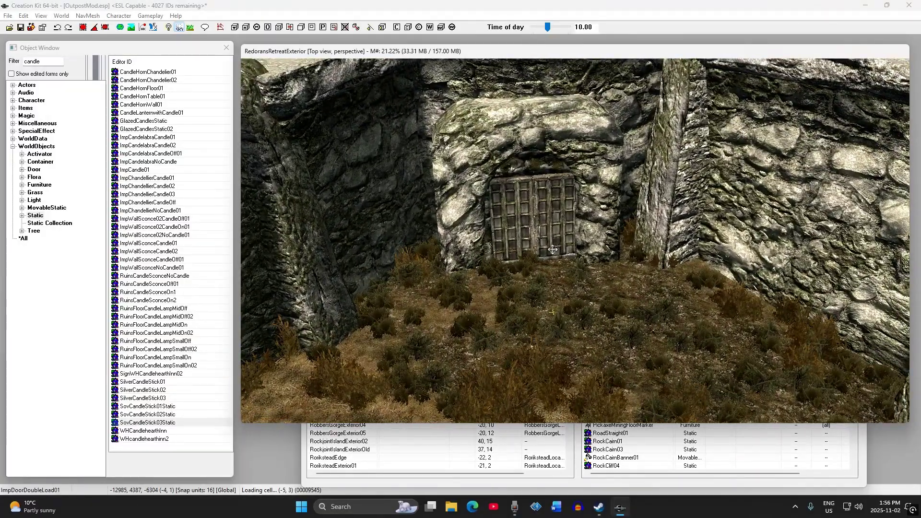
{"action": "key", "text": "m"}
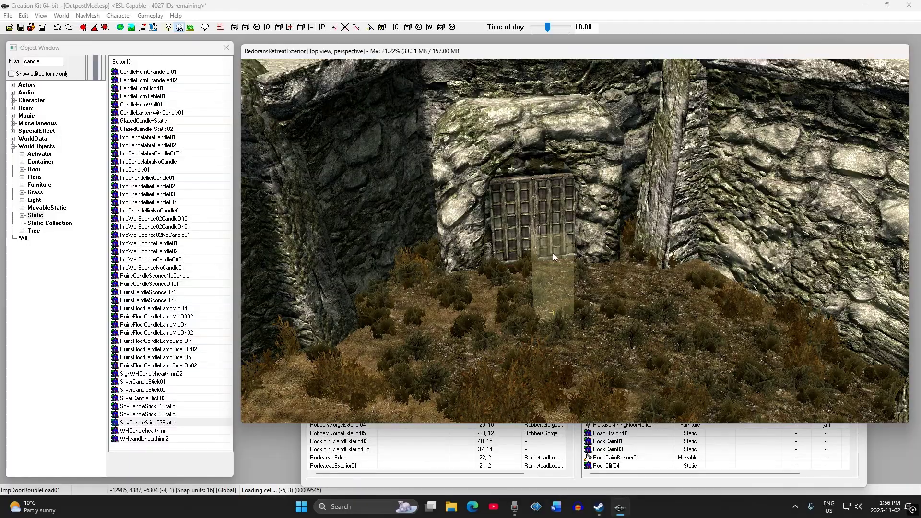
{"action": "middle_click_drag", "start_coordinate": [555, 264], "coordinate": [554, 275], "text": "shift"}
{"action": "right_click_drag", "start_coordinate": [554, 271], "coordinate": [552, 271]}
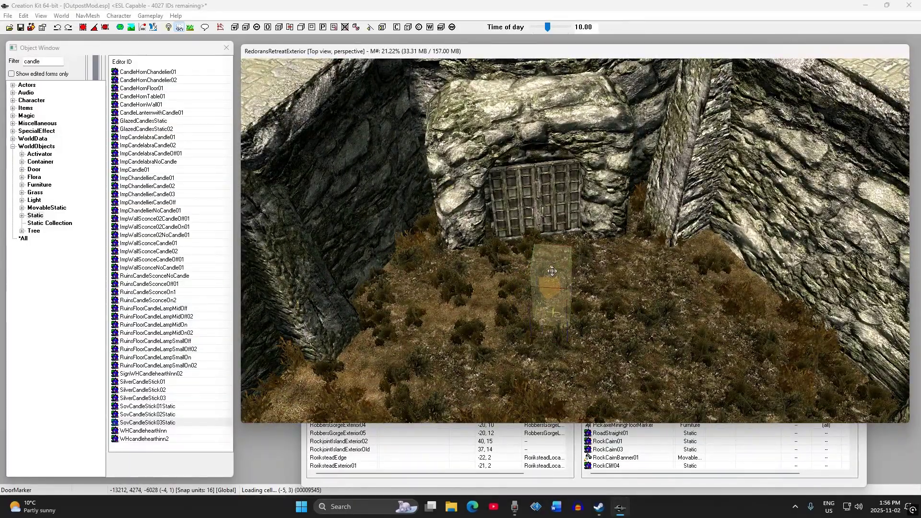
{"action": "left_click", "coordinate": [94, 29]}
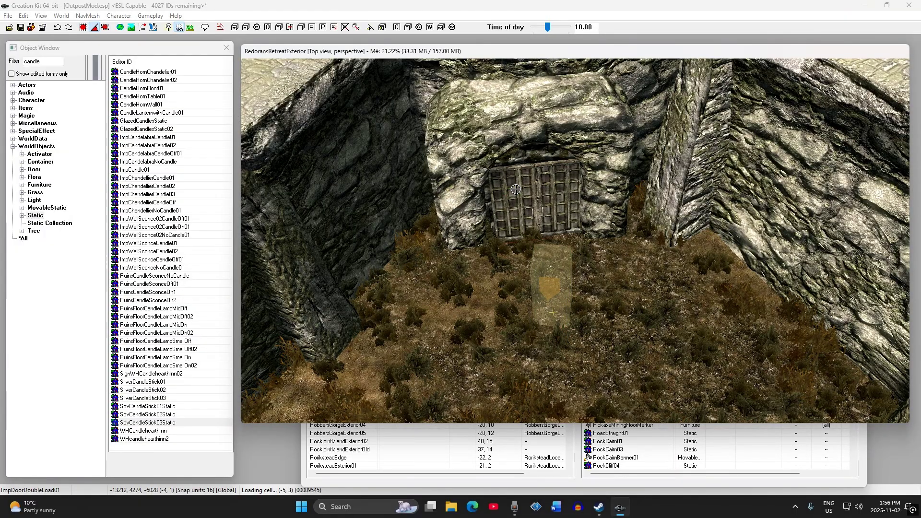
{"action": "right_click_drag", "start_coordinate": [551, 272], "coordinate": [549, 267]}
{"action": "left_click_drag", "start_coordinate": [552, 277], "coordinate": [545, 231]}
Turn on bright lighting, inspect the exterior door marker from several sides and fine-tune its rotation in front of the door.
{"action": "mouse_move", "coordinate": [545, 231]}
{"action": "middle_mouse_down", "text": "shift"}
{"action": "mouse_move", "coordinate": [527, 206]}
{"action": "mouse_move", "coordinate": [579, 214]}
{"action": "mouse_move", "coordinate": [562, 234]}
{"action": "middle_mouse_up", "text": "shift"}
{"action": "scroll", "coordinate": [582, 219], "scroll_direction": "up", "scroll_amount": 3}
{"action": "key", "text": "a"}
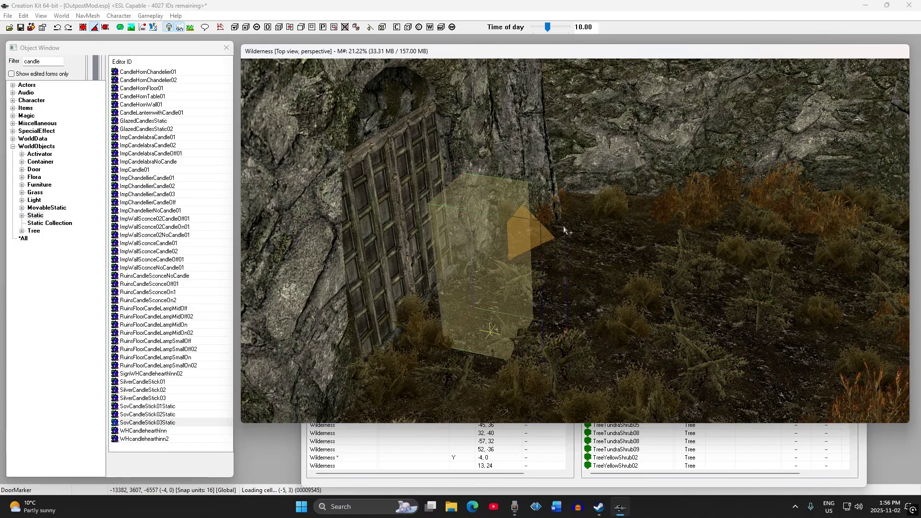
{"action": "middle_click_drag", "start_coordinate": [473, 245], "coordinate": [422, 228], "text": "shift"}
{"action": "mouse_move", "coordinate": [489, 232]}
{"action": "middle_mouse_down", "text": "shift"}
{"action": "mouse_move", "coordinate": [531, 253]}
{"action": "mouse_move", "coordinate": [484, 295]}
{"action": "middle_mouse_up", "text": "shift"}
{"action": "right_click_drag", "start_coordinate": [491, 268], "coordinate": [508, 269]}
{"action": "mouse_move", "coordinate": [509, 269]}
{"action": "middle_mouse_down", "text": "shift"}
{"action": "mouse_move", "coordinate": [495, 249]}
{"action": "mouse_move", "coordinate": [499, 223]}
{"action": "middle_mouse_up", "text": "shift"}
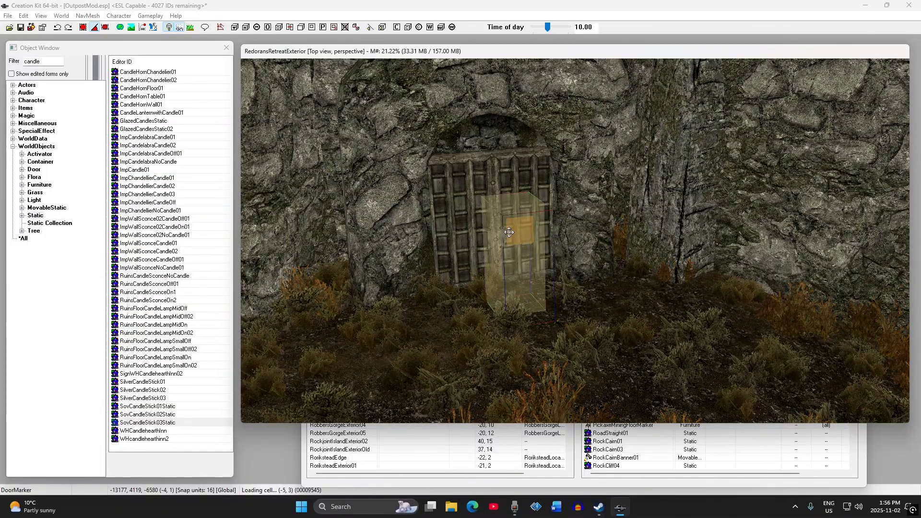
Go from the exterior door marker to its linked door in the AAAOutpost cell.
{"action": "double_click", "coordinate": [509, 232]}
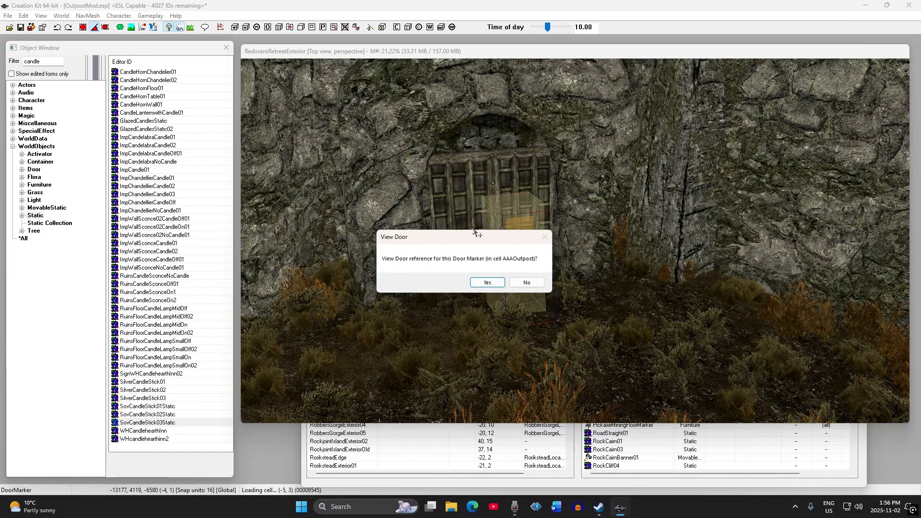
{"action": "left_click", "coordinate": [487, 283]}
{"action": "scroll", "coordinate": [547, 269], "scroll_direction": "down", "scroll_amount": 10}
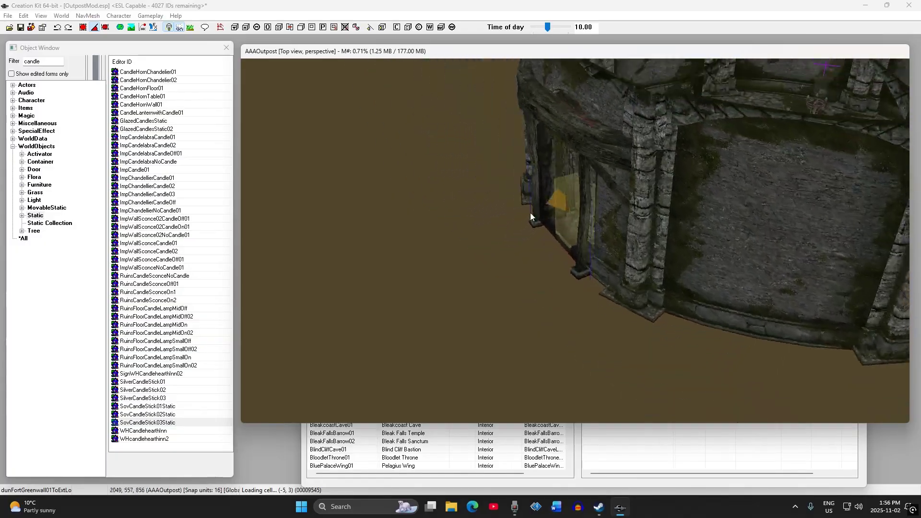
Move the interior door marker onto the stone floor in front of the AAAOutpost door and return to its exterior counterpart.
{"action": "key", "text": "a"}
{"action": "mouse_move", "coordinate": [541, 240]}
{"action": "middle_mouse_down", "text": "shift"}
{"action": "mouse_move", "coordinate": [598, 229]}
{"action": "mouse_move", "coordinate": [571, 218]}
{"action": "mouse_move", "coordinate": [526, 222]}
{"action": "mouse_move", "coordinate": [537, 212]}
{"action": "mouse_move", "coordinate": [542, 235]}
{"action": "mouse_move", "coordinate": [603, 240]}
{"action": "mouse_move", "coordinate": [590, 218]}
{"action": "mouse_move", "coordinate": [585, 241]}
{"action": "mouse_move", "coordinate": [544, 238]}
{"action": "middle_mouse_up", "text": "shift"}
{"action": "left_click", "coordinate": [595, 228]}
{"action": "scroll", "coordinate": [540, 221], "scroll_direction": "up", "scroll_amount": 3}
{"action": "left_click", "coordinate": [593, 225]}
{"action": "left_click_drag", "start_coordinate": [544, 238], "coordinate": [566, 292]}
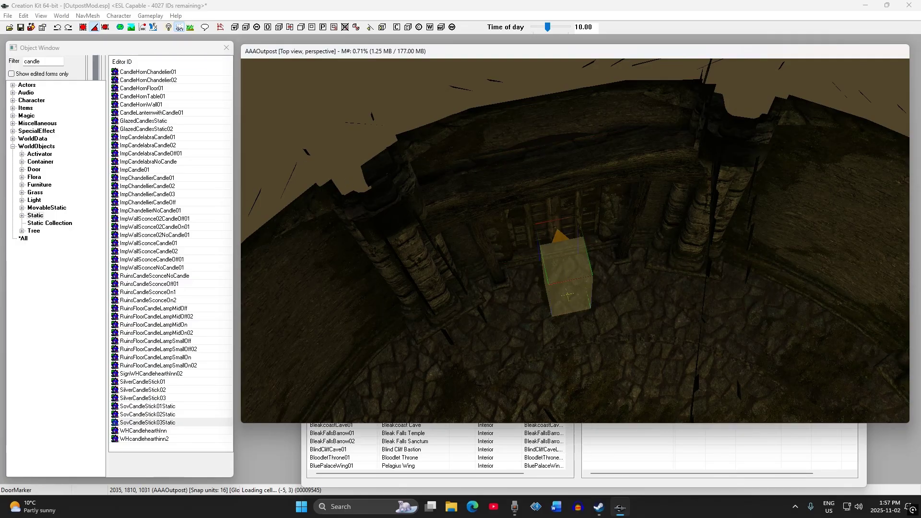
{"action": "mouse_move", "coordinate": [568, 295]}
{"action": "middle_mouse_down", "text": "shift"}
{"action": "mouse_move", "coordinate": [590, 303]}
{"action": "mouse_move", "coordinate": [609, 269]}
{"action": "mouse_move", "coordinate": [664, 303]}
{"action": "mouse_move", "coordinate": [556, 285]}
{"action": "mouse_move", "coordinate": [555, 232]}
{"action": "mouse_move", "coordinate": [537, 222]}
{"action": "mouse_move", "coordinate": [419, 223]}
{"action": "mouse_move", "coordinate": [433, 221]}
{"action": "middle_mouse_up", "text": "shift"}
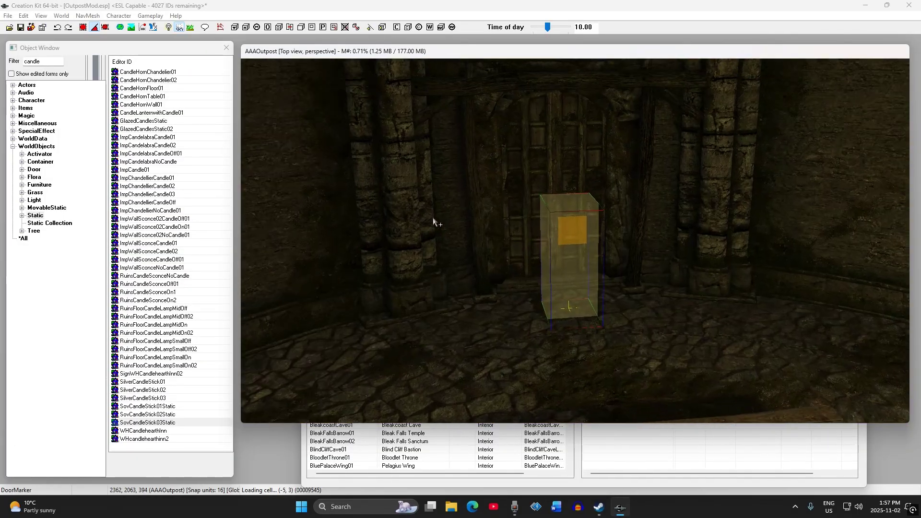
{"action": "left_click", "coordinate": [477, 282]}
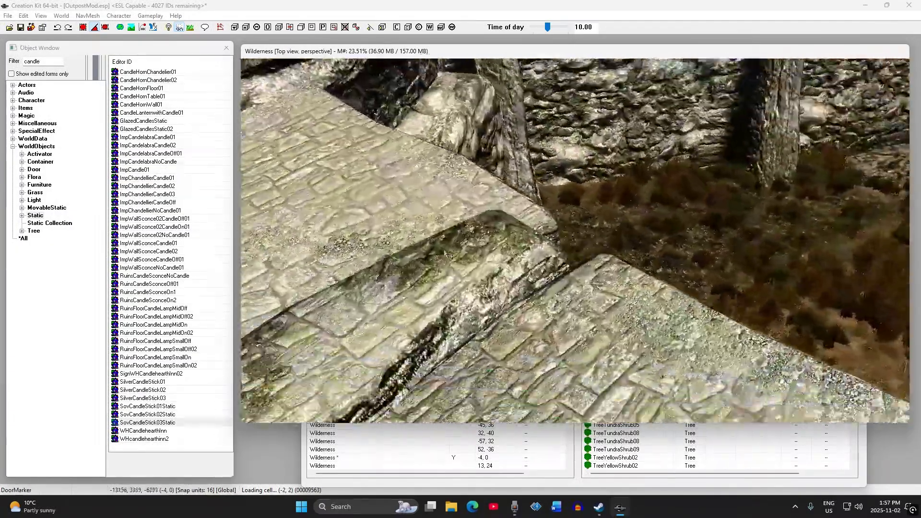
Save the plugin while viewing the exterior outpost's walls, towers and courtyard.
{"action": "scroll", "coordinate": [448, 254], "scroll_direction": "down", "scroll_amount": 5}
{"action": "mouse_move", "coordinate": [448, 254]}
{"action": "middle_mouse_down", "text": "shift"}
{"action": "mouse_move", "coordinate": [401, 257]}
{"action": "mouse_move", "coordinate": [396, 268]}
{"action": "mouse_move", "coordinate": [444, 262]}
{"action": "middle_mouse_up", "text": "shift"}
{"action": "middle_click_drag", "start_coordinate": [443, 263], "coordinate": [681, 260], "text": "shift"}
{"action": "middle_click_drag", "start_coordinate": [384, 200], "coordinate": [638, 252], "text": "shift"}
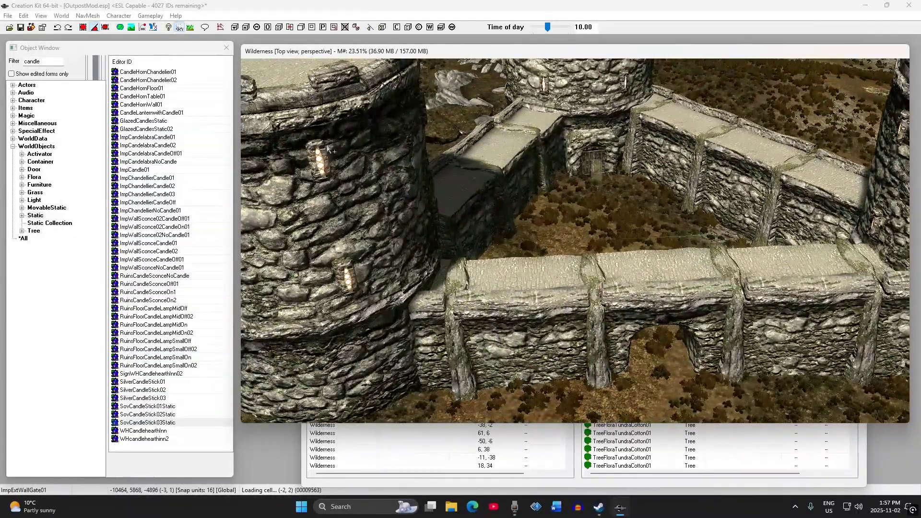
{"action": "left_click", "coordinate": [20, 27]}
{"action": "middle_click_drag", "start_coordinate": [565, 233], "coordinate": [497, 253], "text": "shift"}
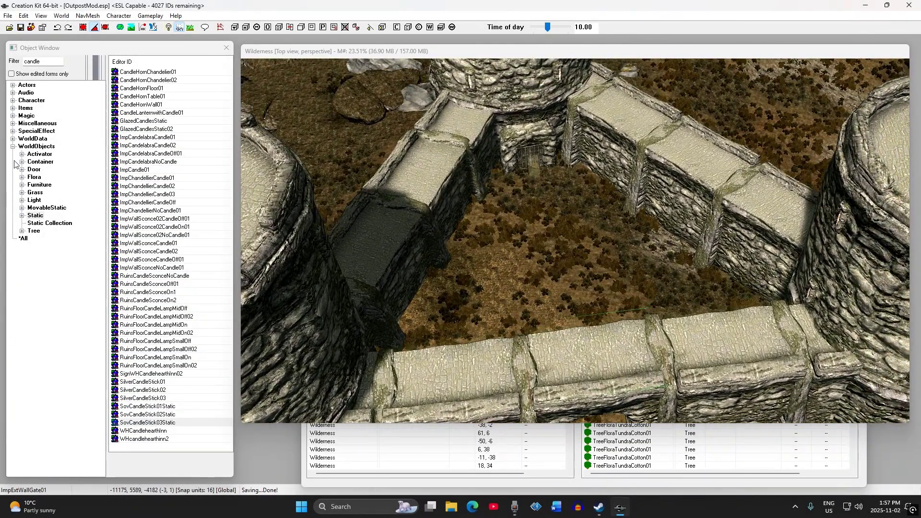
Collapse the WorldObjects category, enter navmesh editing and examine the existing navmesh triangles inside the outpost courtyard.
{"action": "double_click", "coordinate": [20, 147]}
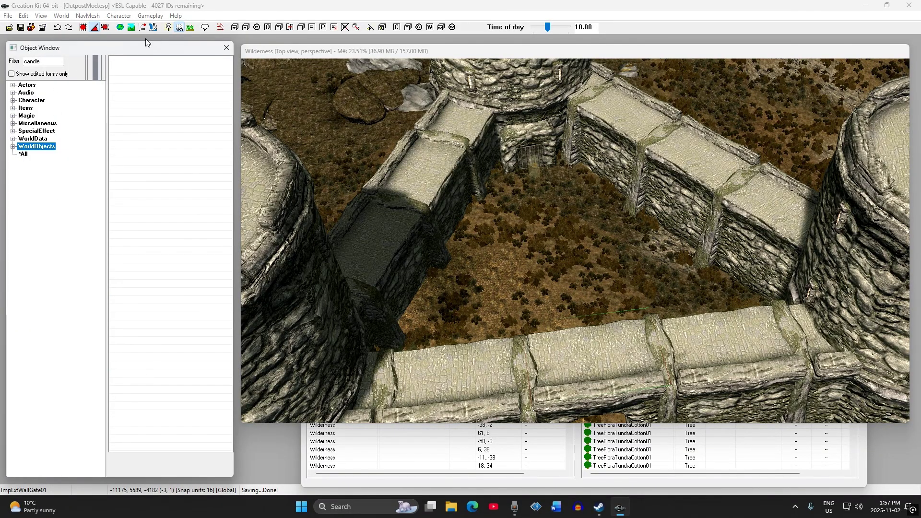
{"action": "left_click", "coordinate": [220, 27]}
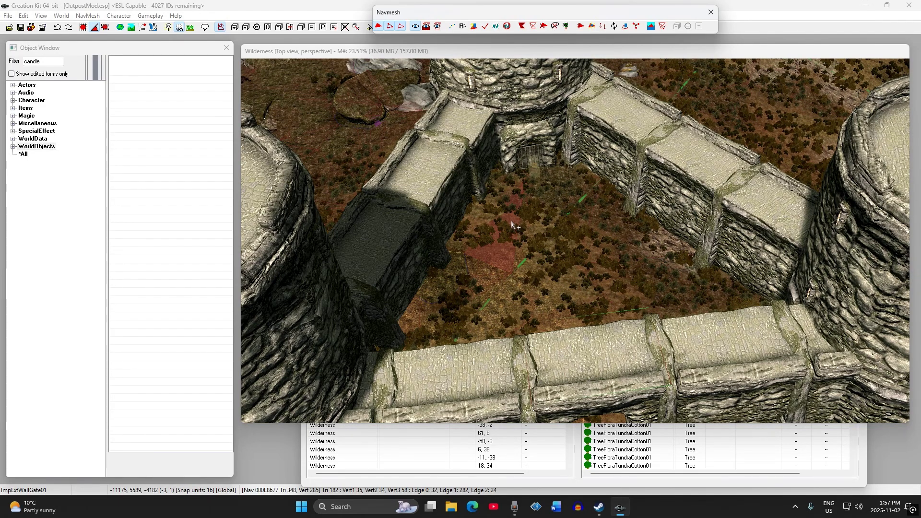
{"action": "left_click", "coordinate": [615, 251]}
{"action": "key", "text": "w"}
{"action": "key", "text": "w"}
{"action": "middle_click_drag", "start_coordinate": [590, 249], "coordinate": [565, 268], "text": "shift"}
{"action": "key", "text": "w"}
{"action": "key", "text": "w"}
{"action": "key", "text": "w"}
{"action": "key", "text": "w"}
{"action": "scroll", "coordinate": [509, 281], "scroll_direction": "up", "scroll_amount": 1}
{"action": "key", "text": "w"}
{"action": "key", "text": "w"}
{"action": "left_click", "coordinate": [552, 271]}
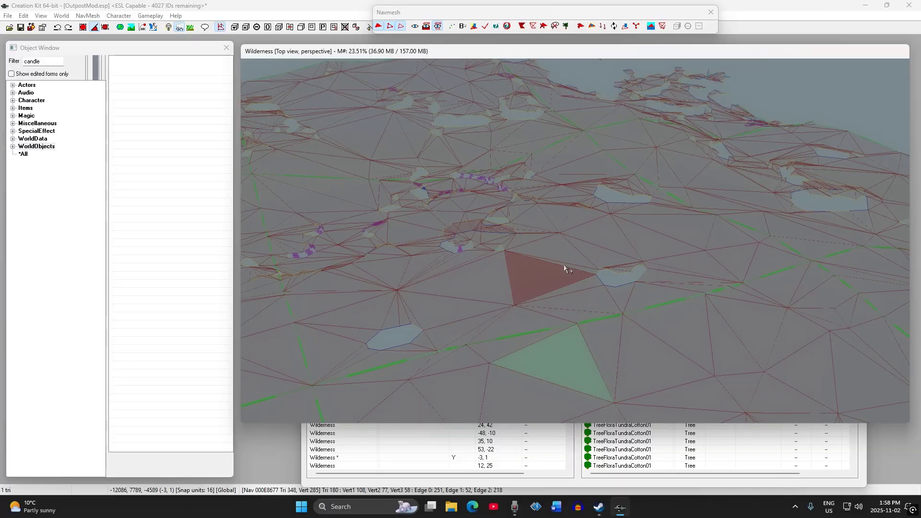
Examine the terrain navmesh around the outpost, including the triangles next to the cell borders and existing navmesh holes.
{"action": "middle_click_drag", "start_coordinate": [544, 255], "coordinate": [524, 267], "text": "shift"}
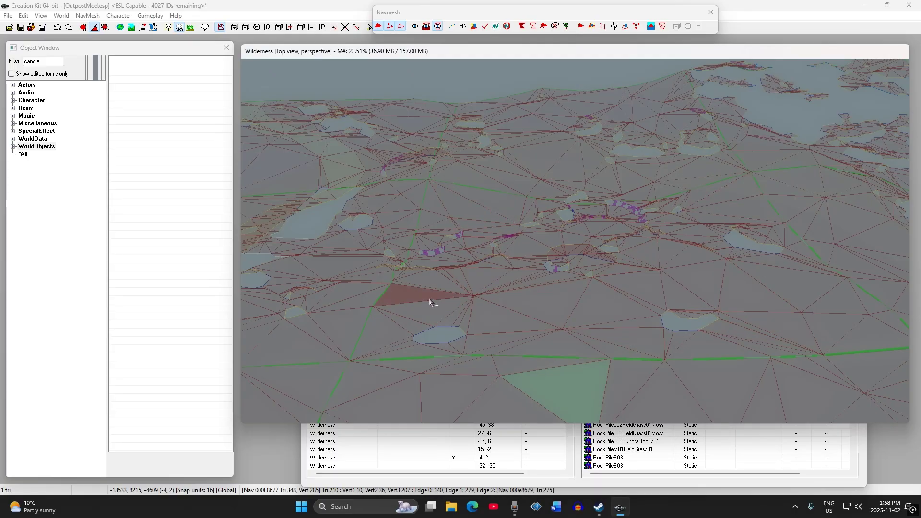
{"action": "middle_click_drag", "start_coordinate": [520, 322], "coordinate": [472, 353], "text": "shift"}
{"action": "scroll", "coordinate": [472, 353], "scroll_direction": "up", "scroll_amount": 1}
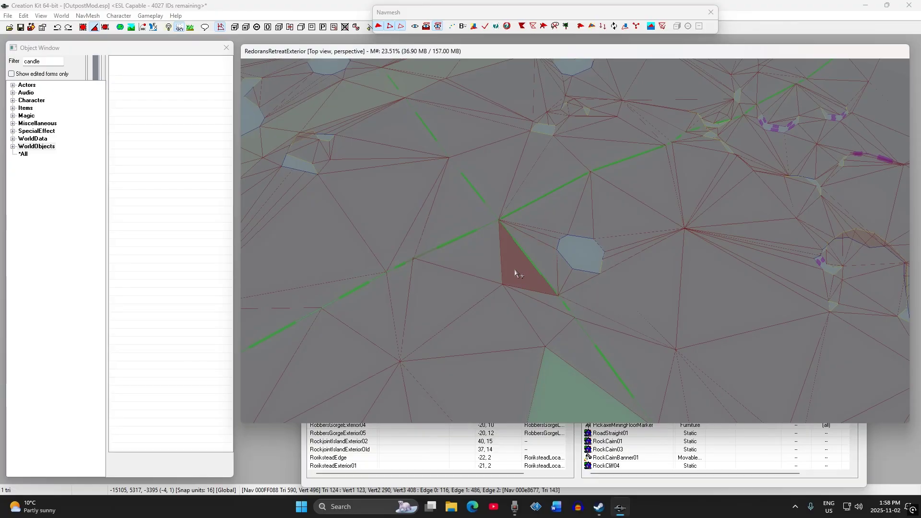
{"action": "middle_click_drag", "start_coordinate": [549, 262], "coordinate": [579, 248], "text": "shift"}
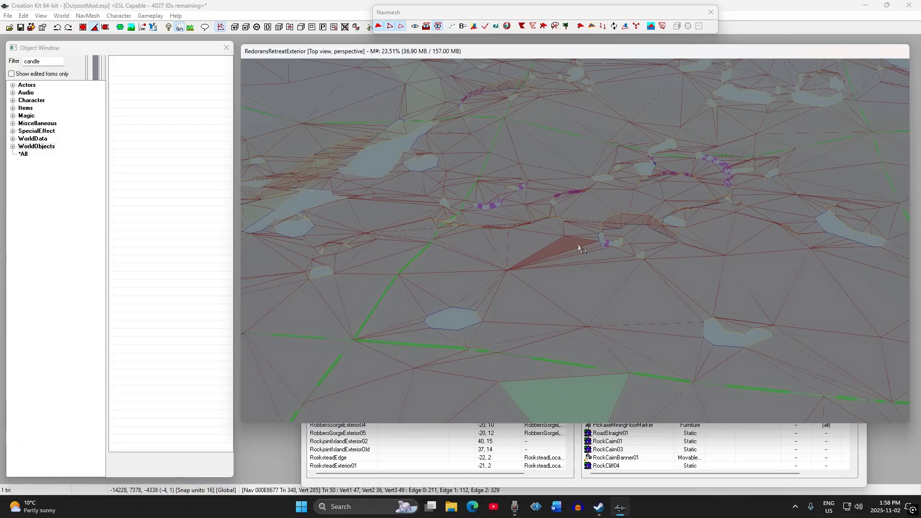
{"action": "left_click", "coordinate": [521, 306]}
{"action": "middle_click_drag", "start_coordinate": [521, 307], "coordinate": [488, 322], "text": "shift"}
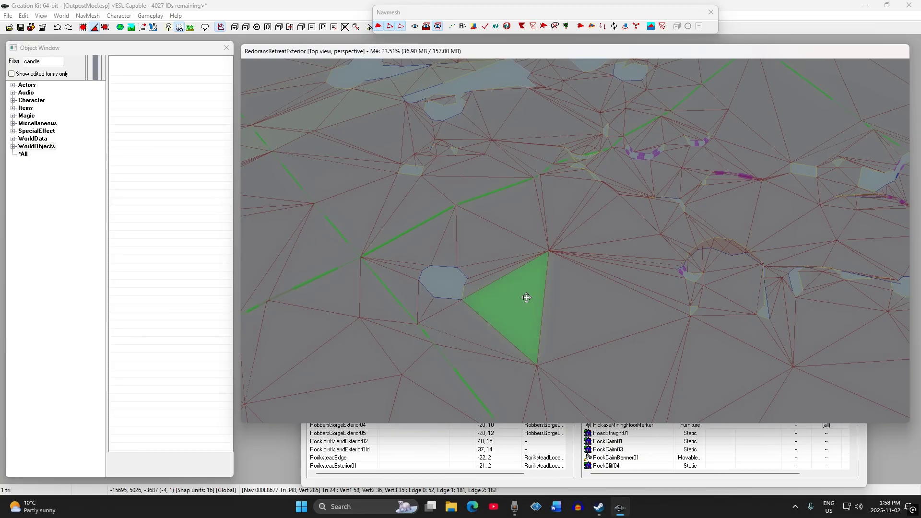
{"action": "scroll", "coordinate": [527, 298], "scroll_direction": "up", "scroll_amount": 4}
{"action": "middle_click_drag", "start_coordinate": [518, 294], "coordinate": [559, 281]}
{"action": "scroll", "coordinate": [539, 285], "scroll_direction": "up", "scroll_amount": 3}
{"action": "scroll", "coordinate": [539, 285], "scroll_direction": "up", "scroll_amount": 1}
{"action": "scroll", "coordinate": [559, 282], "scroll_direction": "up", "scroll_amount": 1}
{"action": "left_click", "coordinate": [526, 240]}
{"action": "middle_click_drag", "start_coordinate": [526, 241], "coordinate": [557, 233], "text": "shift"}
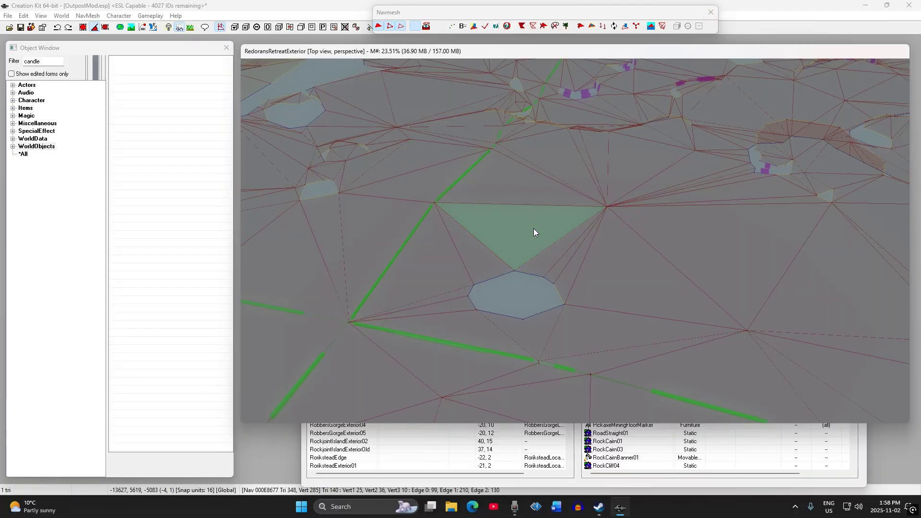
{"action": "key", "text": "w"}
{"action": "middle_click_drag", "start_coordinate": [594, 222], "coordinate": [340, 216]}
{"action": "middle_click_drag", "start_coordinate": [624, 203], "coordinate": [577, 239], "text": "shift"}
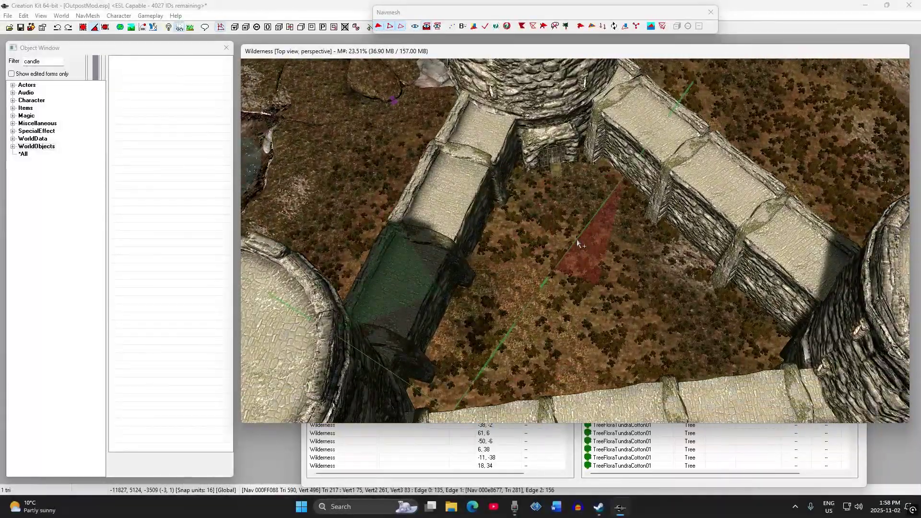
Compare the navmesh beneath the courtyard, walls and towers with the outpost geometry from above.
{"action": "key", "text": "w"}
{"action": "left_click", "coordinate": [559, 279]}
{"action": "key", "text": "w"}
{"action": "middle_click_drag", "start_coordinate": [560, 280], "coordinate": [563, 255], "text": "shift"}
{"action": "key", "text": "w"}
{"action": "key", "text": "w"}
{"action": "scroll", "coordinate": [562, 255], "scroll_direction": "up", "scroll_amount": 2}
{"action": "key", "text": "w"}
{"action": "key", "text": "w"}
{"action": "left_click", "coordinate": [540, 231]}
{"action": "scroll", "coordinate": [513, 235], "scroll_direction": "up", "scroll_amount": 1}
{"action": "mouse_move", "coordinate": [513, 235]}
{"action": "middle_mouse_down", "text": "shift"}
{"action": "mouse_move", "coordinate": [513, 211]}
{"action": "mouse_move", "coordinate": [518, 237]}
{"action": "middle_mouse_up", "text": "shift"}
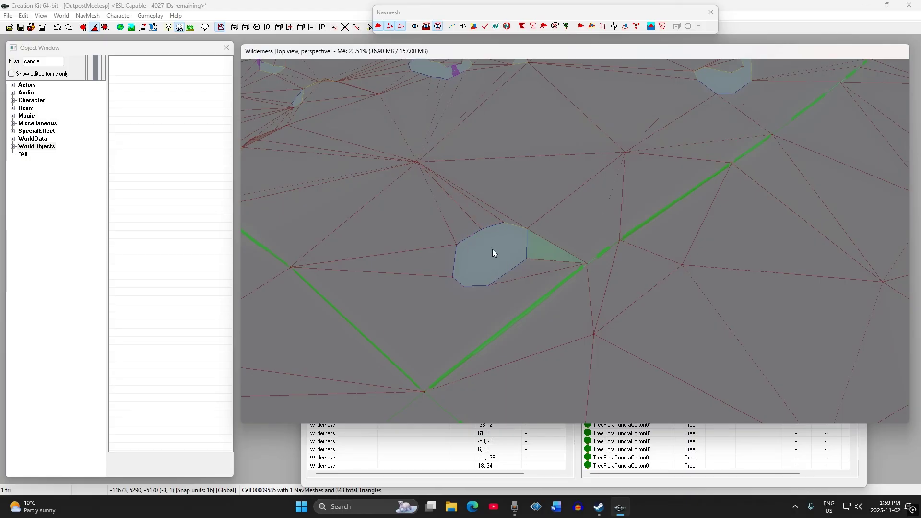
{"action": "key", "text": "w"}
{"action": "middle_click_drag", "start_coordinate": [492, 253], "coordinate": [545, 278], "text": "shift"}
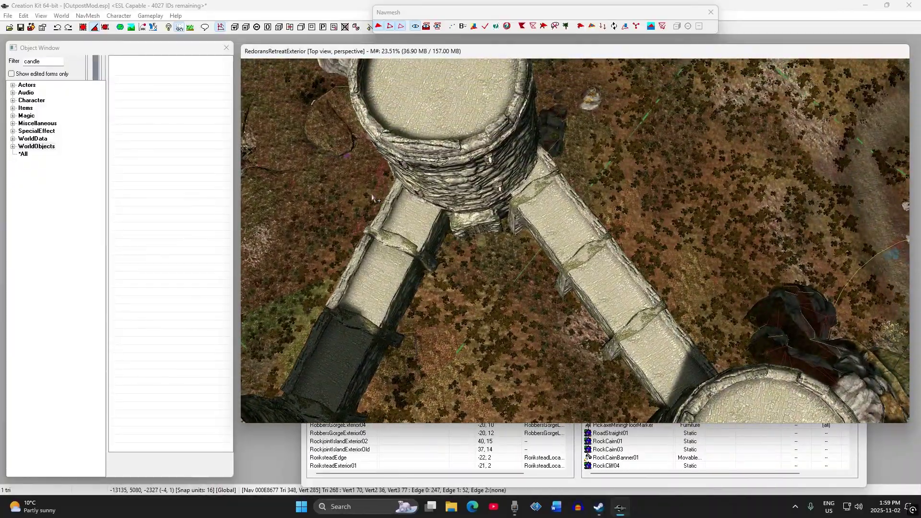
{"action": "middle_click_drag", "start_coordinate": [490, 318], "coordinate": [426, 379], "text": "shift"}
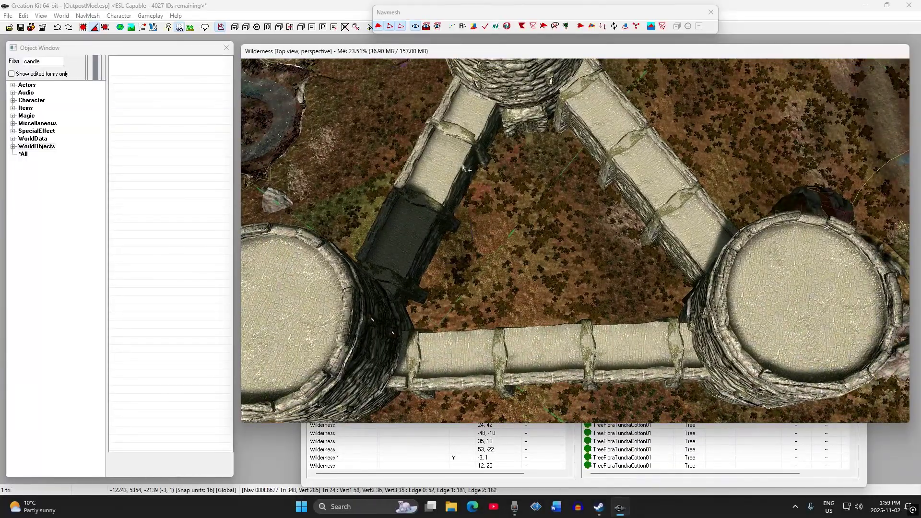
{"action": "middle_click_drag", "start_coordinate": [415, 275], "coordinate": [502, 214], "text": "shift"}
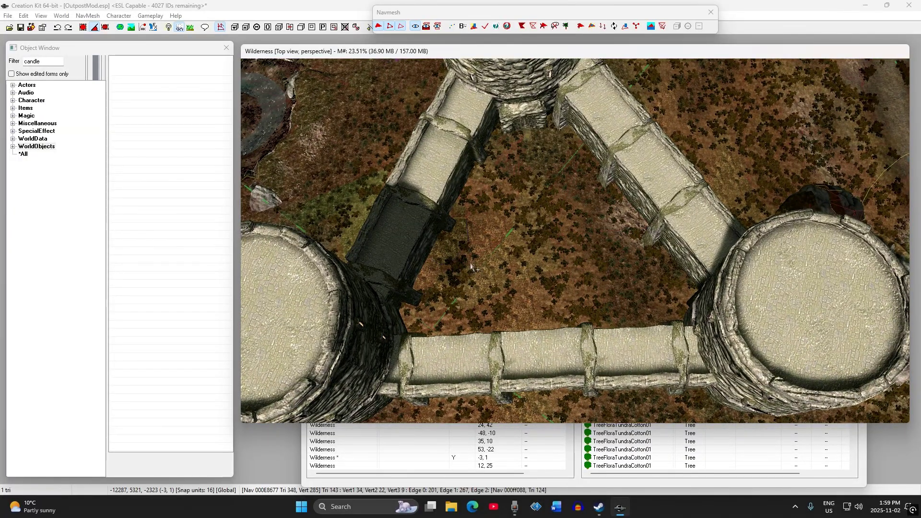
{"action": "scroll", "coordinate": [494, 308], "scroll_direction": "up", "scroll_amount": 8}
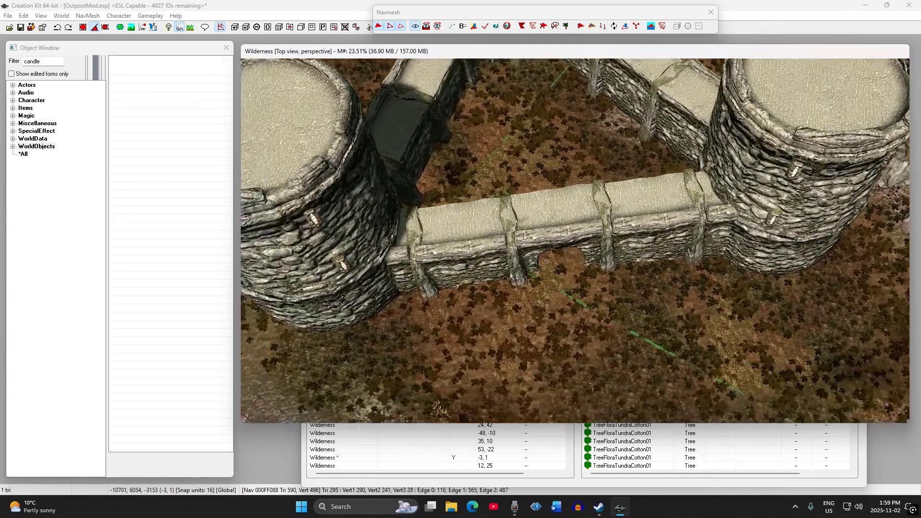
Examine the navmesh triangles in front of and through the outpost's arched gateway.
{"action": "key", "text": "w"}
{"action": "key", "text": "w"}
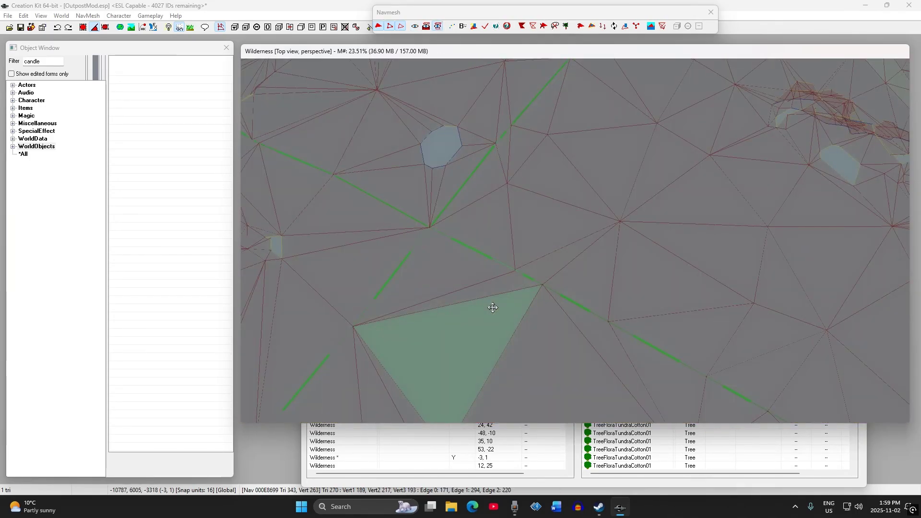
{"action": "key", "text": "1"}
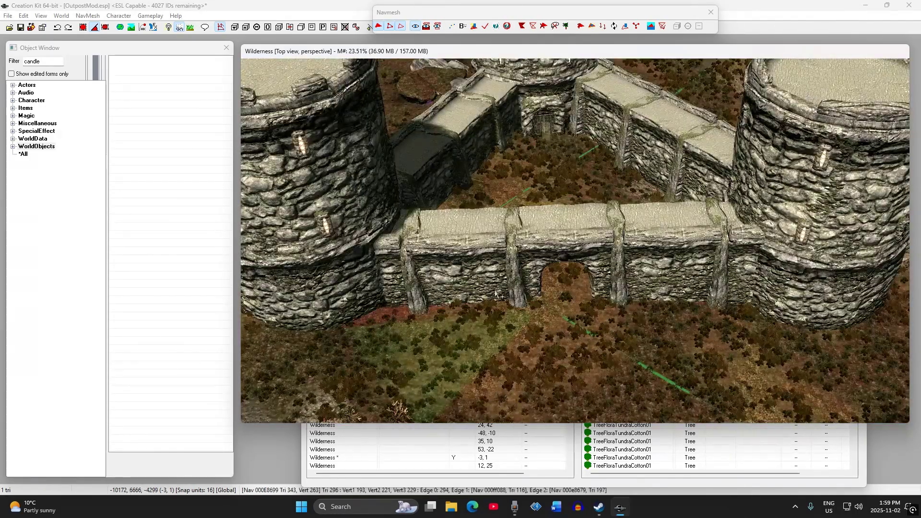
{"action": "middle_click_drag", "start_coordinate": [497, 294], "coordinate": [560, 326]}
{"action": "left_click", "coordinate": [556, 299]}
{"action": "key", "text": "w"}
{"action": "key", "text": "w"}
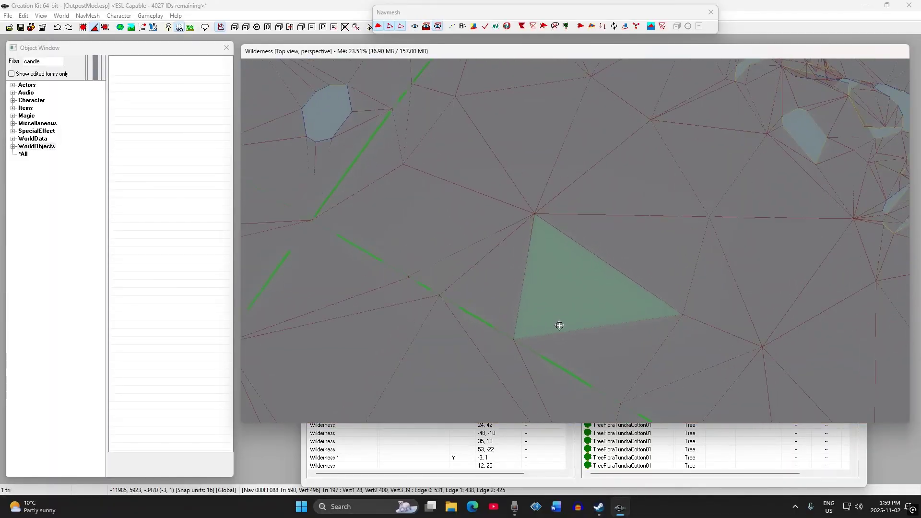
{"action": "key", "text": "w"}
{"action": "middle_click_drag", "start_coordinate": [499, 307], "coordinate": [564, 284]}
{"action": "left_click", "coordinate": [568, 301]}
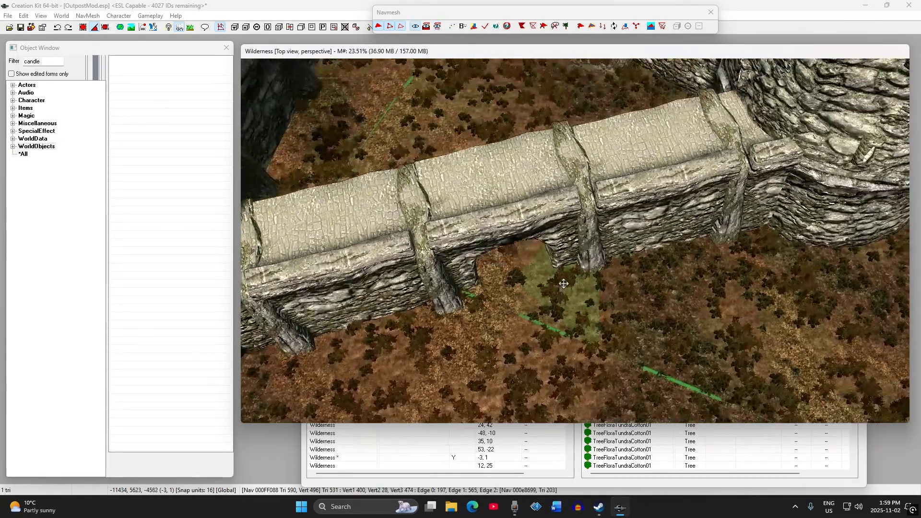
Leave navmesh editing, turn off bright lighting and re-enter navmesh editing in front of the arched gateway.
{"action": "left_click", "coordinate": [710, 12]}
{"action": "left_click", "coordinate": [179, 28]}
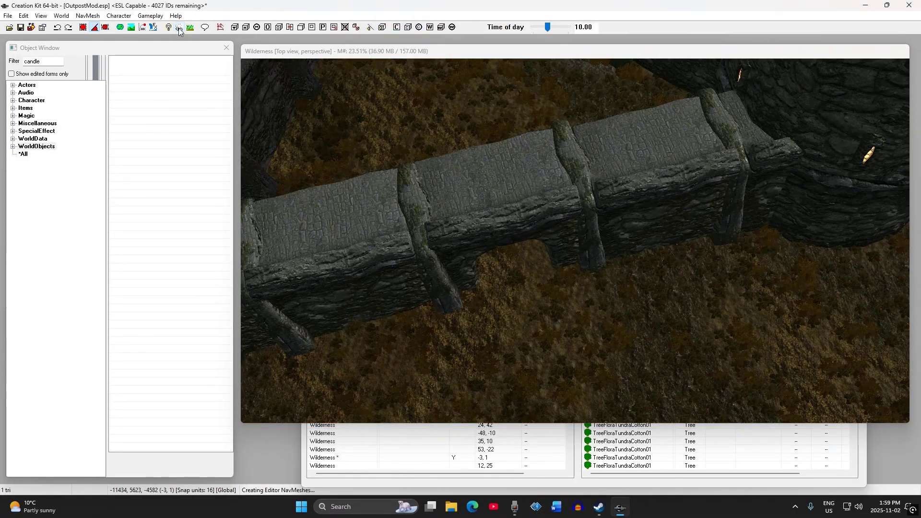
{"action": "middle_click_drag", "start_coordinate": [569, 300], "coordinate": [537, 255], "text": "shift"}
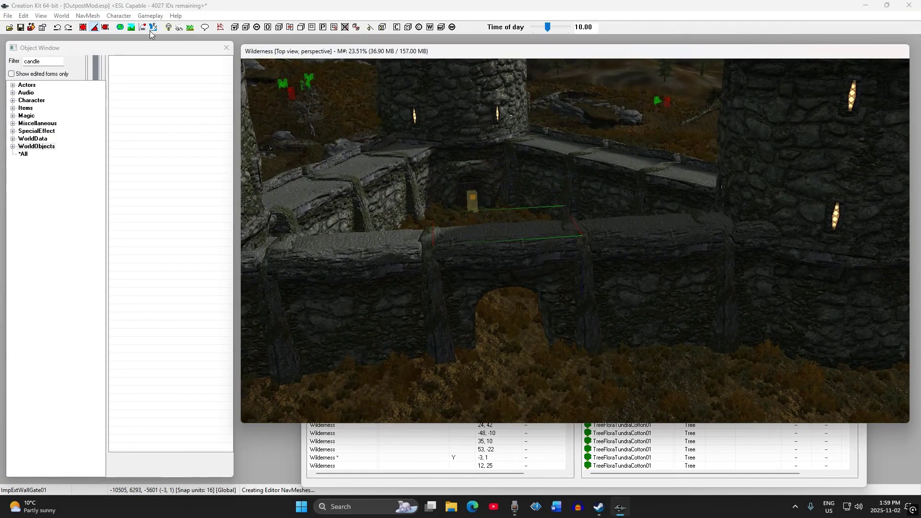
{"action": "left_click", "coordinate": [222, 28]}
{"action": "left_click", "coordinate": [551, 352]}
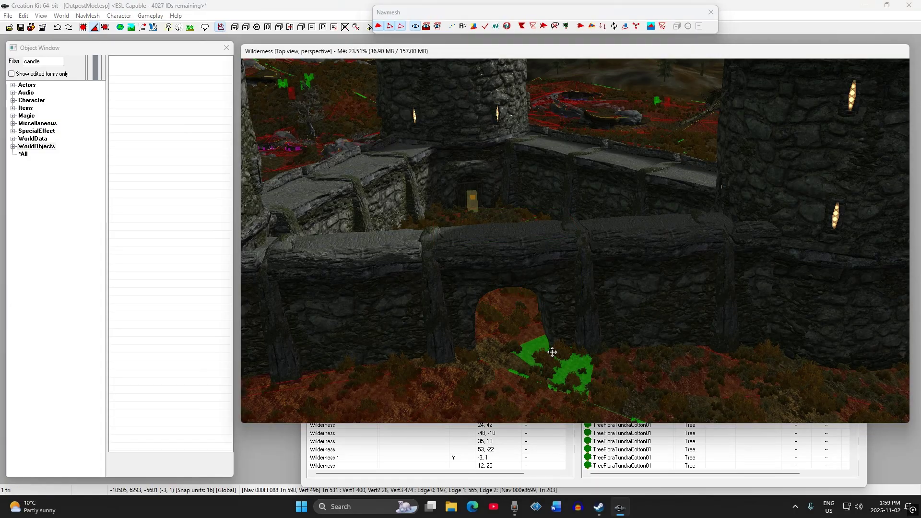
{"action": "middle_click_drag", "start_coordinate": [550, 353], "coordinate": [531, 319], "text": "shift"}
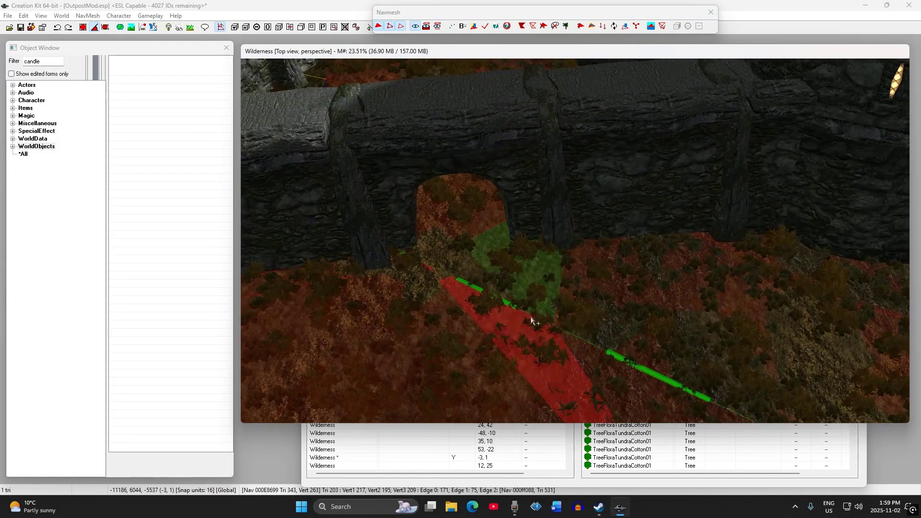
Inspect individual navmesh triangles from the gateway along the outer wall to the round tower's base.
{"action": "scroll", "coordinate": [508, 261], "scroll_direction": "up", "scroll_amount": 3}
{"action": "key", "text": "w"}
{"action": "key", "text": "w"}
{"action": "middle_click_drag", "start_coordinate": [508, 261], "coordinate": [420, 274], "text": "shift"}
{"action": "key", "text": "w"}
{"action": "key", "text": "w"}
{"action": "left_click", "coordinate": [609, 269]}
{"action": "left_click", "coordinate": [596, 289]}
{"action": "middle_click_drag", "start_coordinate": [608, 270], "coordinate": [591, 311], "text": "shift"}
{"action": "left_click", "coordinate": [594, 307]}
{"action": "left_click", "coordinate": [539, 239]}
{"action": "left_click", "coordinate": [540, 242]}
{"action": "left_click", "coordinate": [540, 241]}
{"action": "left_click", "coordinate": [540, 241]}
{"action": "left_click", "coordinate": [540, 241]}
{"action": "middle_click_drag", "start_coordinate": [541, 279], "coordinate": [546, 261], "text": "shift"}
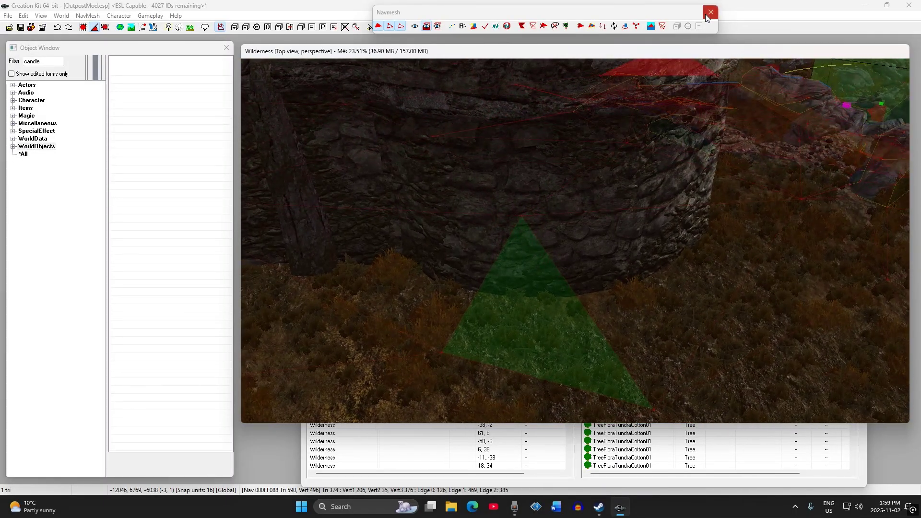
Delete the navmesh triangle overlapping the round tower's base and select a corner vertex of the opening.
{"action": "left_click", "coordinate": [522, 221]}
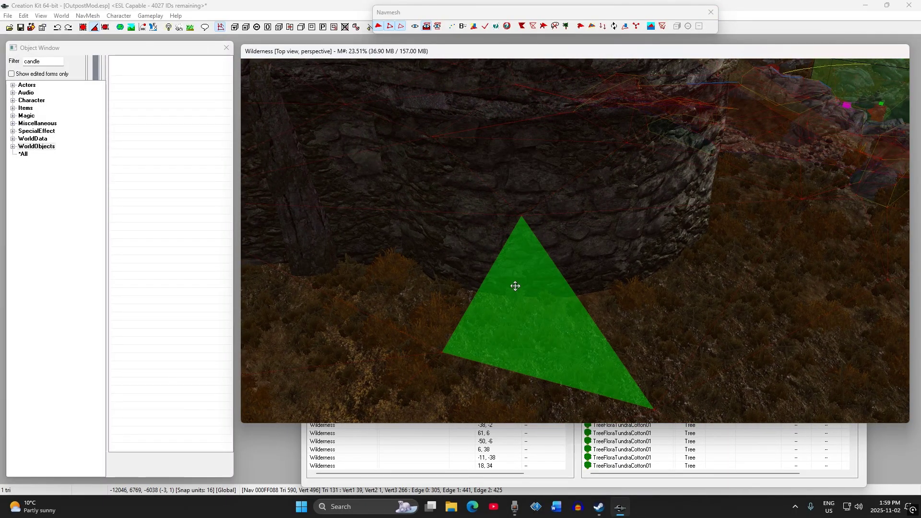
{"action": "middle_click_drag", "start_coordinate": [516, 286], "coordinate": [510, 263], "text": "shift"}
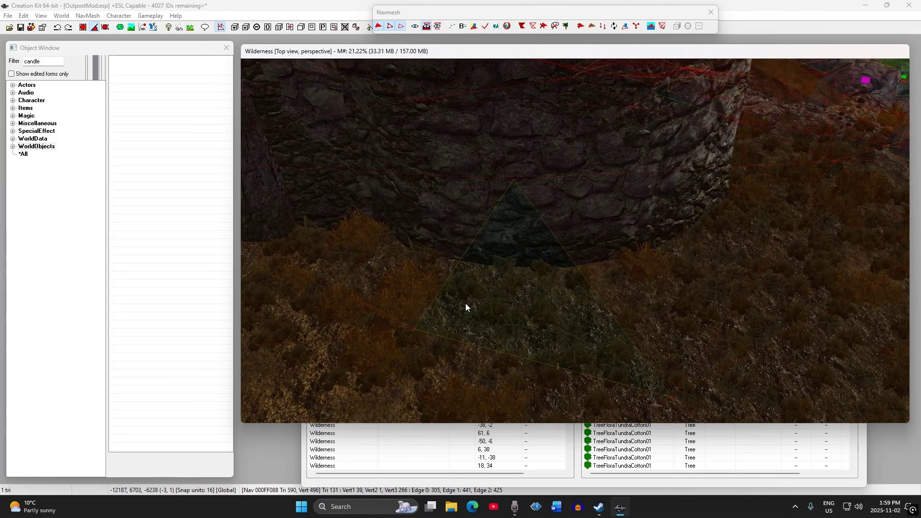
{"action": "left_click", "coordinate": [427, 259]}
{"action": "mouse_move", "coordinate": [427, 259]}
{"action": "middle_mouse_down", "text": "shift"}
{"action": "mouse_move", "coordinate": [504, 280]}
{"action": "mouse_move", "coordinate": [424, 259]}
{"action": "middle_mouse_up", "text": "shift"}
{"action": "key", "text": "w"}
{"action": "left_click", "coordinate": [418, 351]}
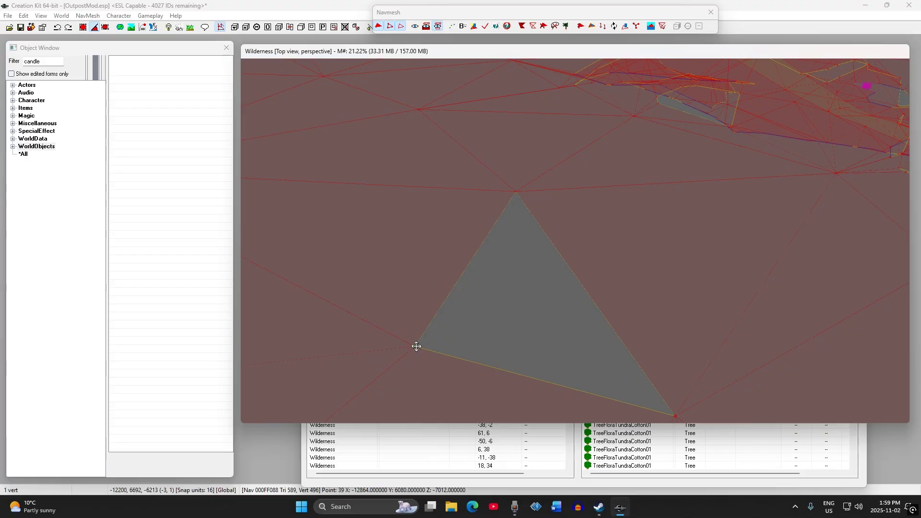
{"action": "key", "text": "w"}
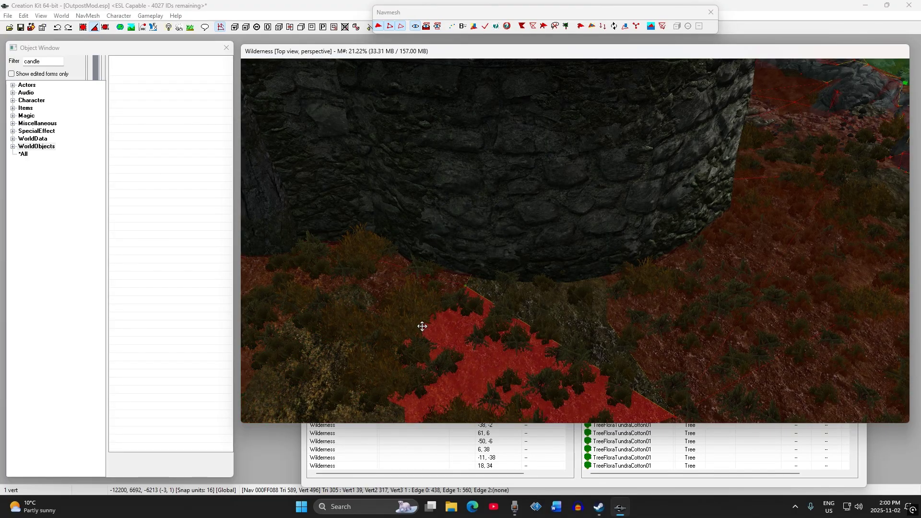
{"action": "middle_click_drag", "start_coordinate": [547, 318], "coordinate": [508, 315]}
{"action": "key", "text": "w"}
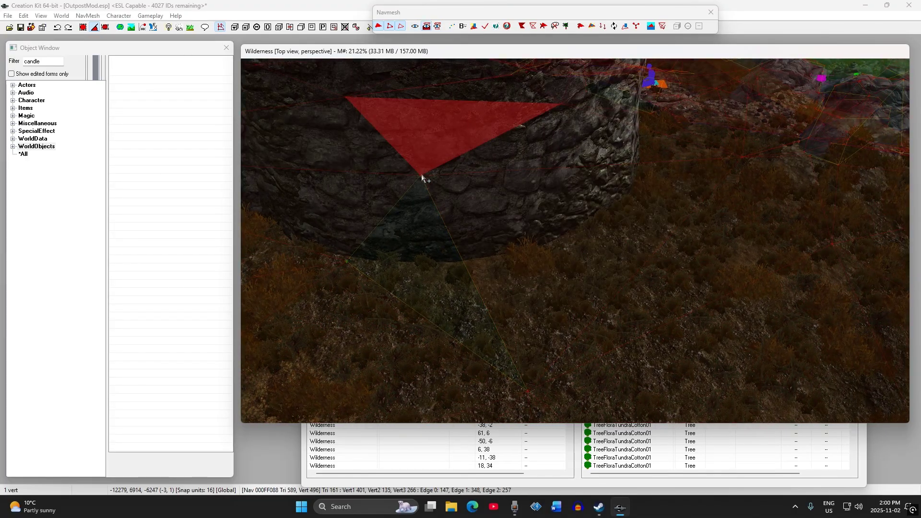
Delete the neighbouring navmesh triangle that also runs beneath the round tower.
{"action": "left_click", "coordinate": [482, 208]}
{"action": "key", "text": "Delete"}
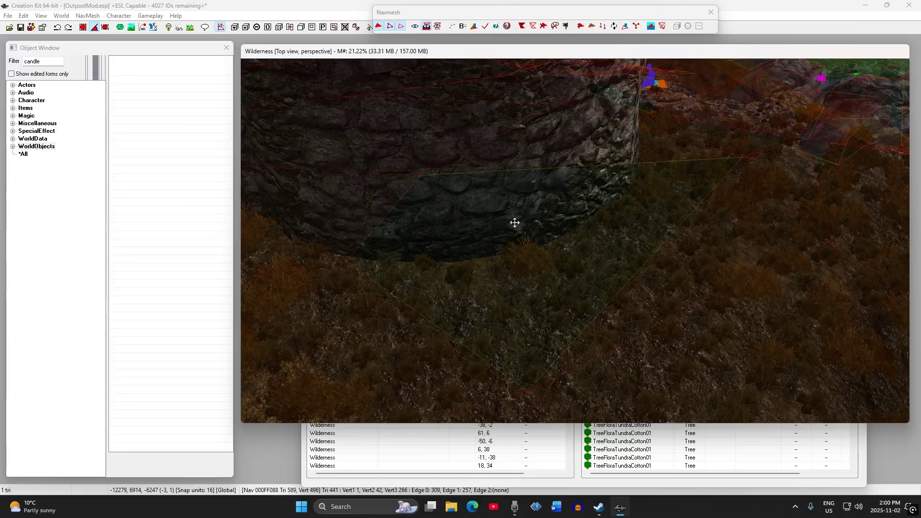
{"action": "left_click", "coordinate": [499, 172]}
{"action": "middle_click_drag", "start_coordinate": [499, 173], "coordinate": [480, 233], "text": "shift"}
Move the navmesh opening's outer corner vertex closer to the round tower's base.
{"action": "left_click", "coordinate": [370, 315]}
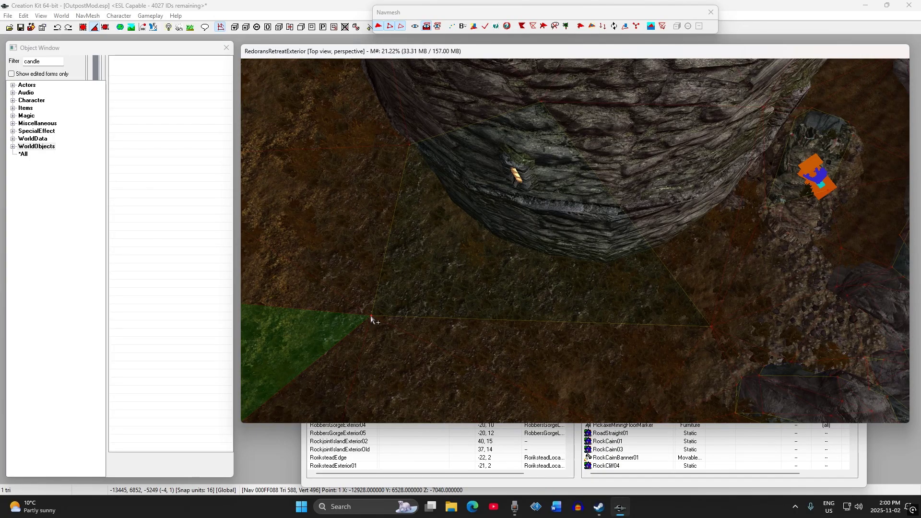
{"action": "left_click_drag", "start_coordinate": [371, 316], "coordinate": [393, 298]}
{"action": "middle_click_drag", "start_coordinate": [393, 298], "coordinate": [370, 301]}
Add a vertex on the opening's outer edge and create a navmesh triangle filling the gap beside the tower's base.
{"action": "left_click", "coordinate": [502, 273]}
{"action": "right_click", "coordinate": [500, 273], "text": "ctrl"}
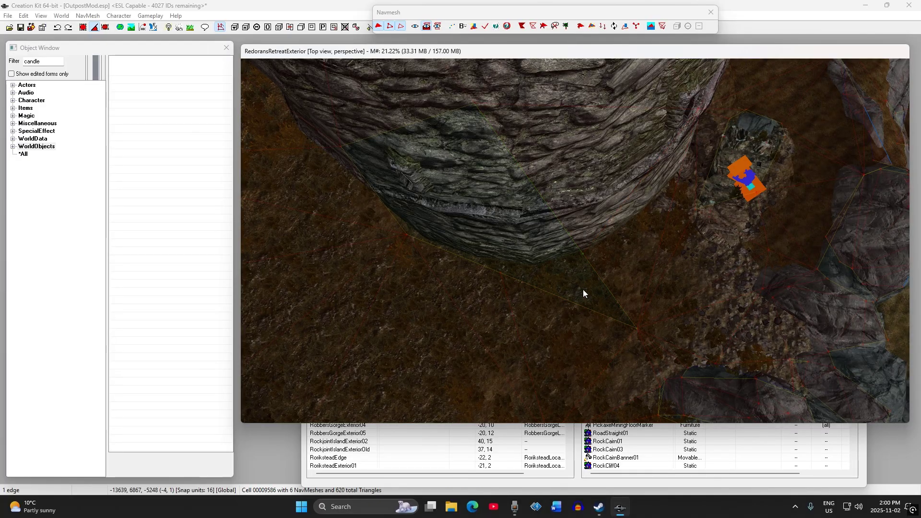
{"action": "left_click", "coordinate": [500, 274], "text": "ctrl"}
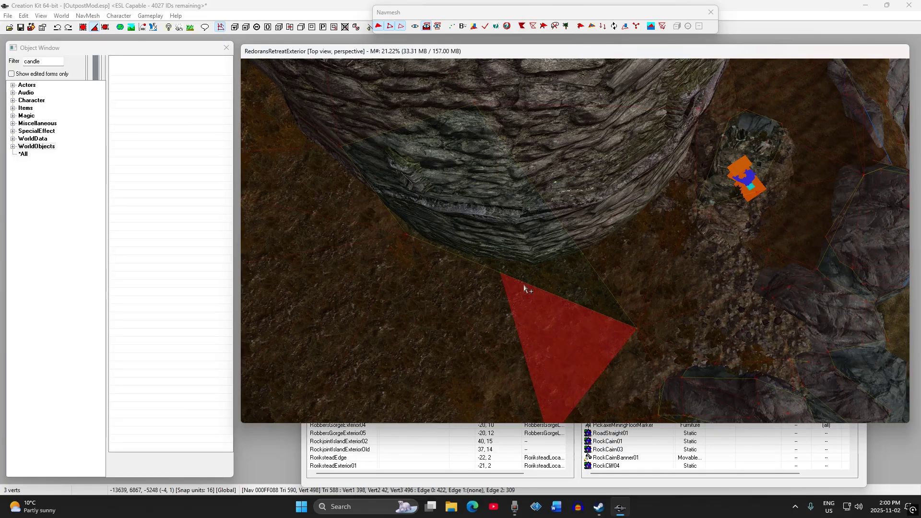
{"action": "key", "text": "a"}
{"action": "middle_click_drag", "start_coordinate": [557, 274], "coordinate": [494, 292]}
{"action": "key", "text": "w"}
{"action": "left_click", "coordinate": [529, 291]}
{"action": "key", "text": "w"}
{"action": "key", "text": "w"}
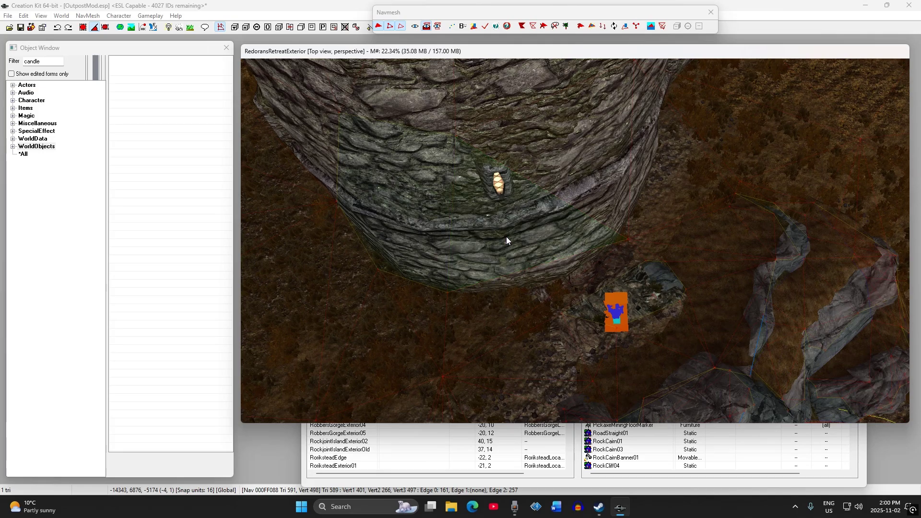
Adjust the navmesh vertex at the round tower's base and select the boundary edge beside the adjoining wall.
{"action": "left_click", "coordinate": [532, 272]}
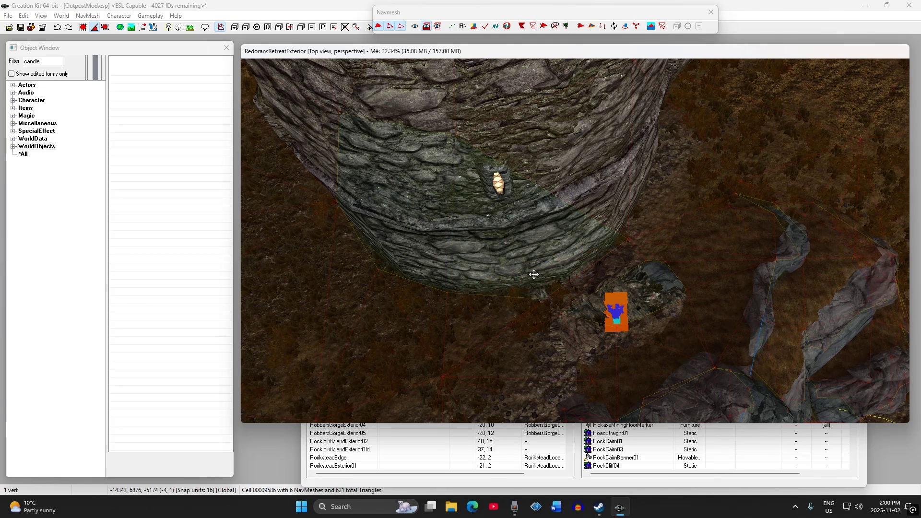
{"action": "middle_click_drag", "start_coordinate": [534, 274], "coordinate": [531, 251], "text": "shift"}
{"action": "left_click", "coordinate": [538, 254]}
{"action": "left_click", "coordinate": [570, 264]}
{"action": "scroll", "coordinate": [574, 272], "scroll_direction": "up", "scroll_amount": 1}
{"action": "scroll", "coordinate": [574, 272], "scroll_direction": "up", "scroll_amount": 1}
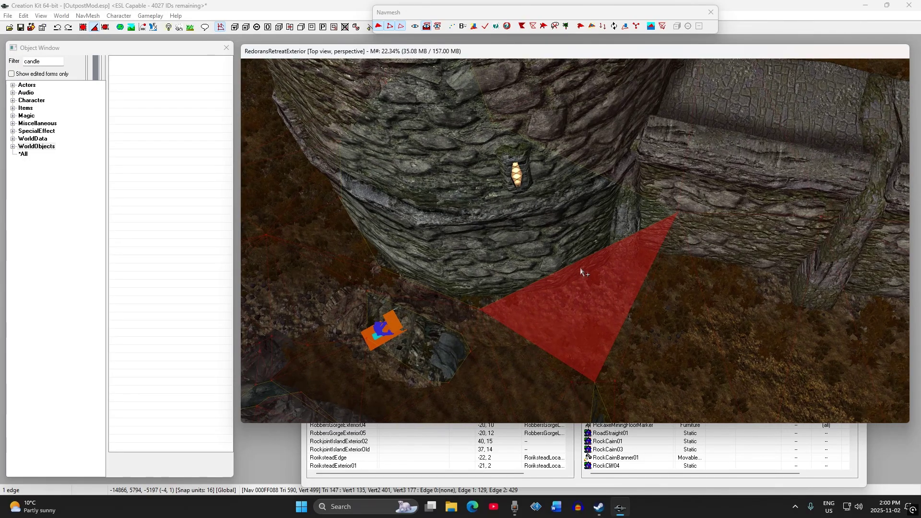
{"action": "scroll", "coordinate": [579, 273], "scroll_direction": "up", "scroll_amount": 2}
{"action": "left_click", "coordinate": [567, 266]}
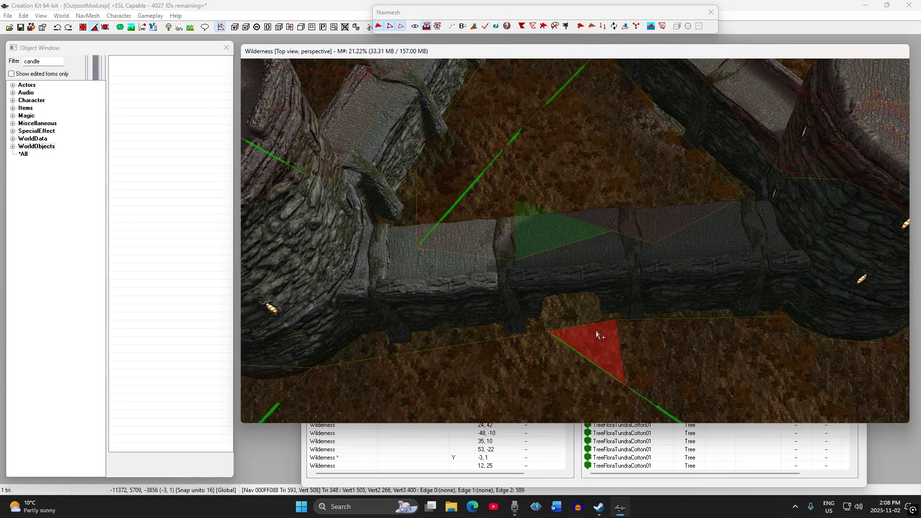
Select the navmesh vertex at the outer corner of the gateway and adjust its position beside the opening.
{"action": "left_click", "coordinate": [597, 330]}
{"action": "left_click_drag", "start_coordinate": [596, 331], "coordinate": [580, 303], "text": "shift"}
{"action": "scroll", "coordinate": [576, 303], "scroll_direction": "up", "scroll_amount": 3}
{"action": "middle_click_drag", "start_coordinate": [580, 299], "coordinate": [527, 262], "text": "shift"}
{"action": "scroll", "coordinate": [527, 261], "scroll_direction": "up", "scroll_amount": 3}
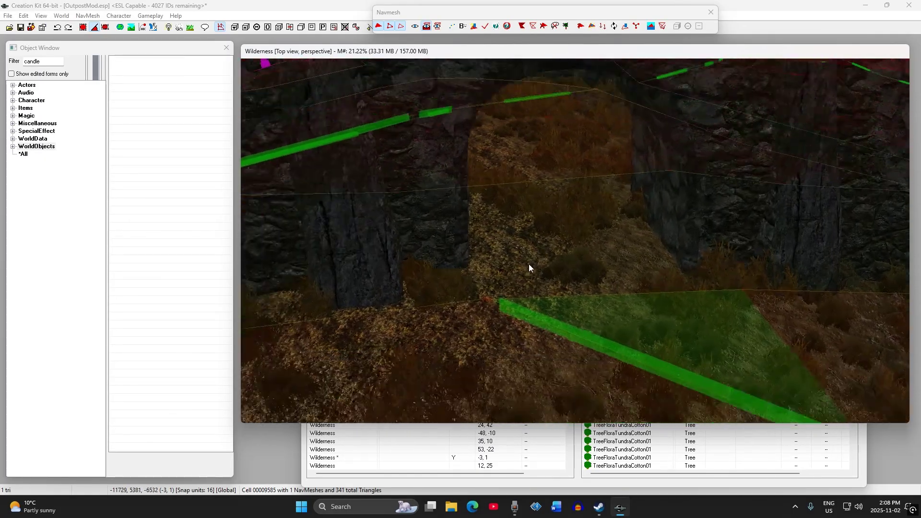
{"action": "left_click", "coordinate": [465, 318]}
{"action": "key", "text": "w"}
{"action": "middle_click_drag", "start_coordinate": [464, 318], "coordinate": [449, 336], "text": "shift"}
{"action": "left_click_drag", "start_coordinate": [464, 317], "coordinate": [465, 318]}
{"action": "key", "text": "w"}
{"action": "middle_click_drag", "start_coordinate": [483, 306], "coordinate": [531, 263], "text": "shift"}
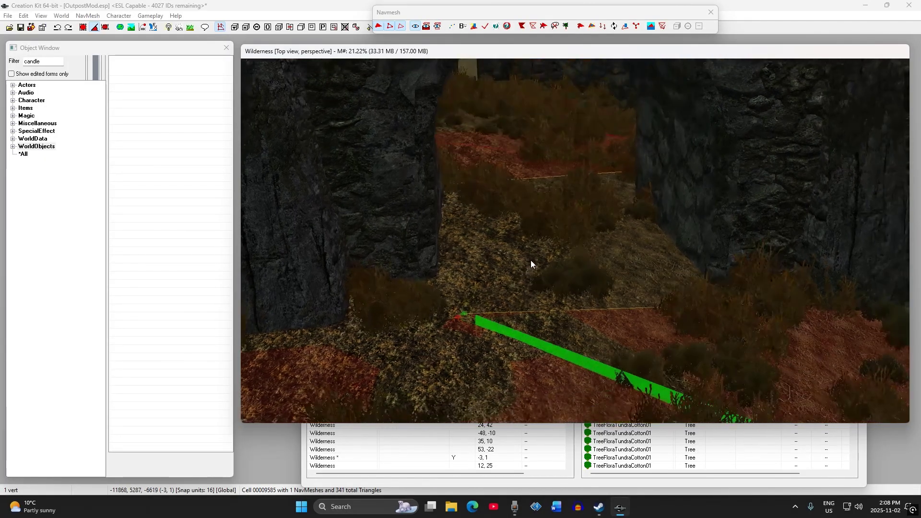
Create navmesh triangles from the courtyard's edge inside the gateway towards the outer corner vertices.
{"action": "key", "text": "ctrl+e"}
{"action": "left_click", "coordinate": [784, 303]}
{"action": "left_click", "coordinate": [771, 302]}
{"action": "key", "text": "w"}
{"action": "middle_click_drag", "start_coordinate": [745, 296], "coordinate": [683, 298], "text": "shift"}
{"action": "key", "text": "w"}
{"action": "left_click", "coordinate": [566, 241]}
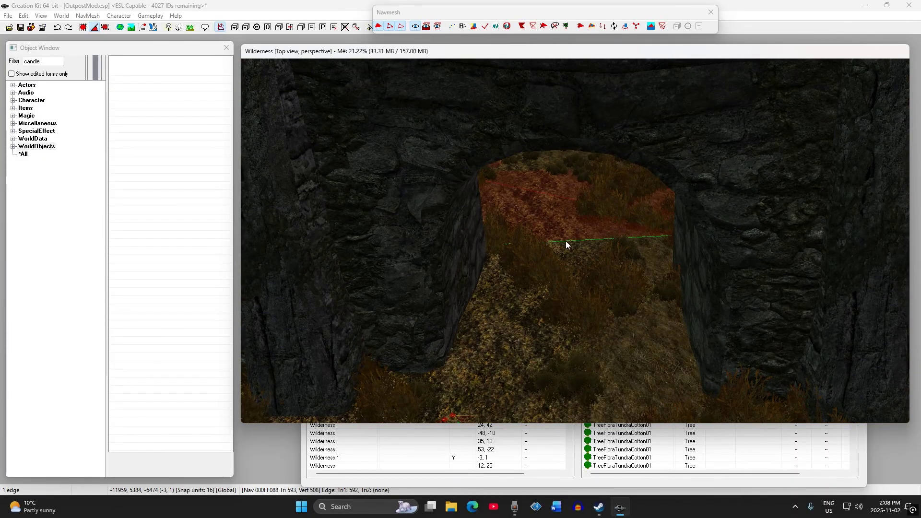
{"action": "key", "text": "ctrl+e"}
{"action": "middle_click_drag", "start_coordinate": [554, 292], "coordinate": [576, 253]}
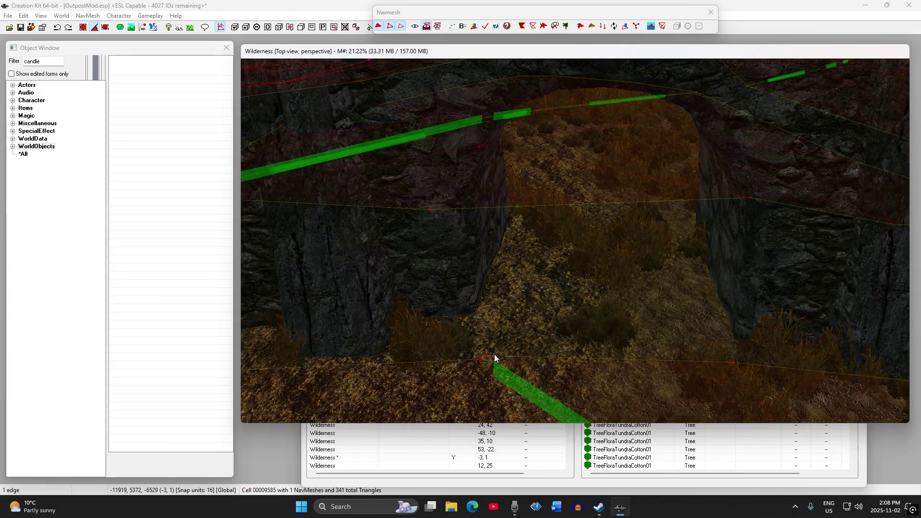
{"action": "left_click", "coordinate": [732, 363], "text": "ctrl"}
{"action": "key", "text": "a"}
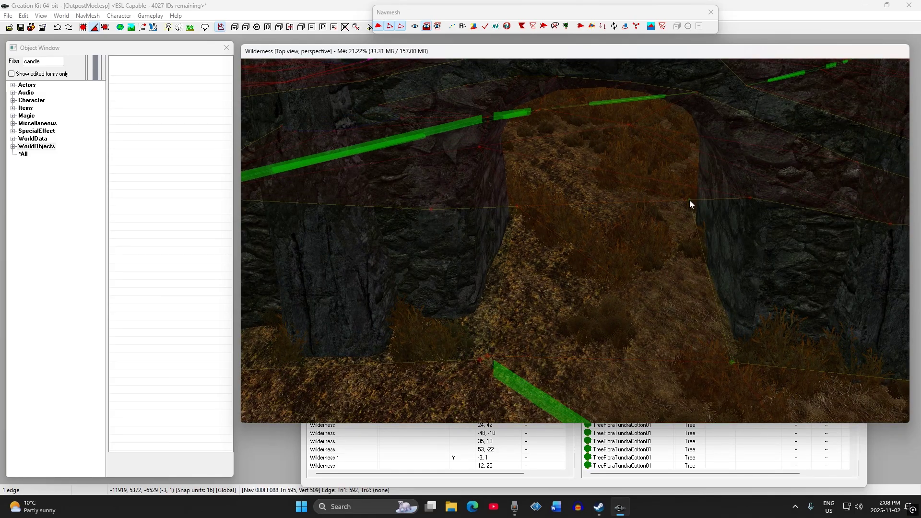
Complete the navmesh strip through the gateway, connecting the courtyard with the ground outside the wall.
{"action": "left_click", "coordinate": [641, 248]}
{"action": "scroll", "coordinate": [638, 249], "scroll_direction": "down", "scroll_amount": 3}
{"action": "key", "text": "ctrl+e"}
{"action": "middle_click_drag", "start_coordinate": [635, 251], "coordinate": [594, 343], "text": "shift"}
{"action": "scroll", "coordinate": [598, 298], "scroll_direction": "down", "scroll_amount": 3}
{"action": "scroll", "coordinate": [589, 299], "scroll_direction": "down", "scroll_amount": 4}
Examine the navmesh around the whole outpost and its gateway passage from above for gaps and stray triangles.
{"action": "left_click", "coordinate": [593, 292]}
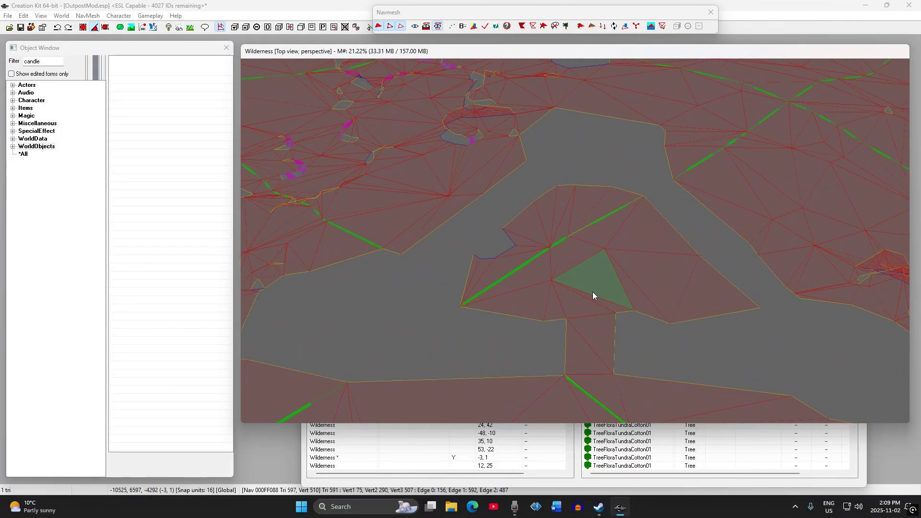
{"action": "mouse_move", "coordinate": [593, 292]}
{"action": "middle_mouse_down", "text": "shift"}
{"action": "mouse_move", "coordinate": [601, 299]}
{"action": "mouse_move", "coordinate": [588, 304]}
{"action": "middle_mouse_up", "text": "shift"}
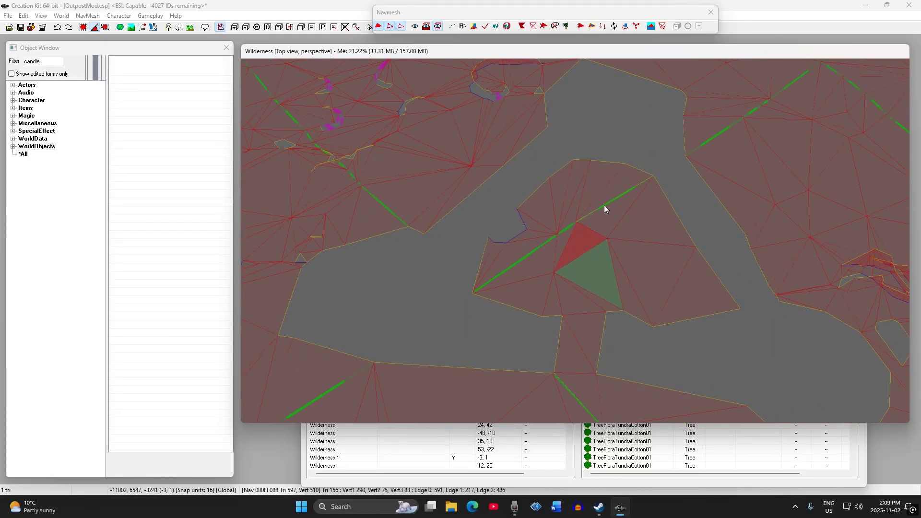
{"action": "middle_click_drag", "start_coordinate": [638, 273], "coordinate": [592, 362]}
{"action": "key", "text": "w"}
{"action": "key", "text": "w"}
{"action": "key", "text": "w"}
{"action": "middle_click_drag", "start_coordinate": [585, 255], "coordinate": [585, 130]}
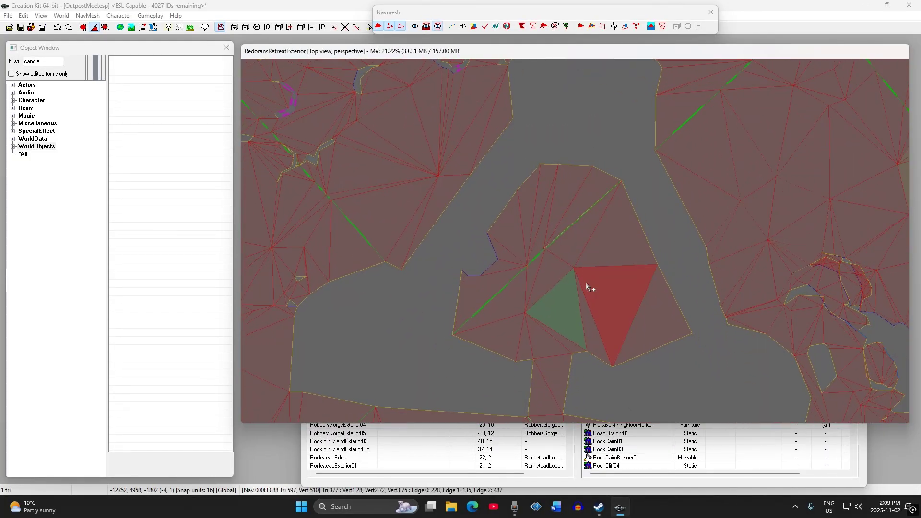
{"action": "scroll", "coordinate": [591, 259], "scroll_direction": "down", "scroll_amount": 2}
{"action": "middle_click_drag", "start_coordinate": [594, 235], "coordinate": [595, 225]}
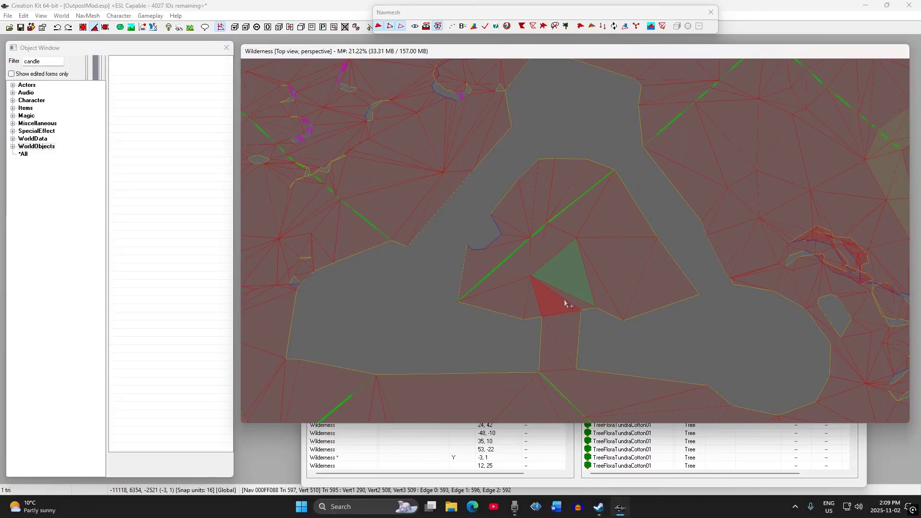
{"action": "scroll", "coordinate": [569, 318], "scroll_direction": "down", "scroll_amount": 1}
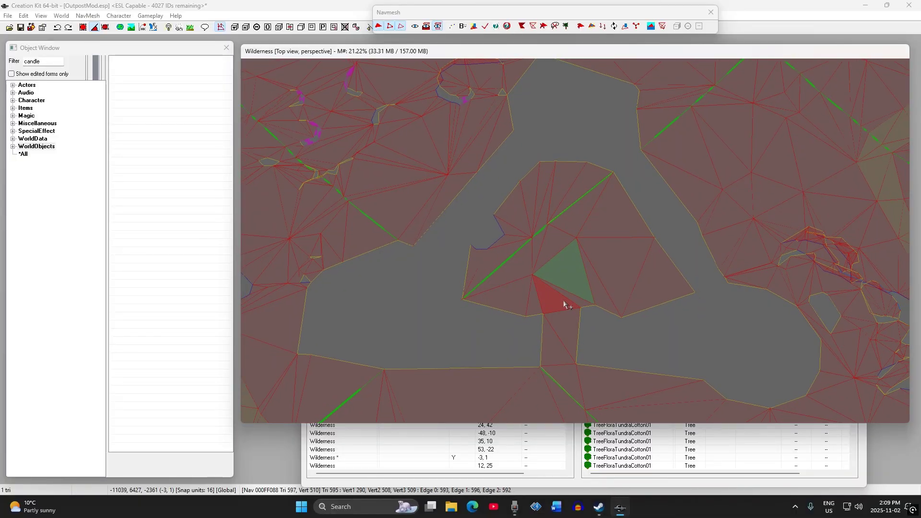
{"action": "scroll", "coordinate": [546, 292], "scroll_direction": "up", "scroll_amount": 1}
{"action": "scroll", "coordinate": [546, 292], "scroll_direction": "down", "scroll_amount": 1}
{"action": "middle_click_drag", "start_coordinate": [546, 292], "coordinate": [541, 274], "text": "shift"}
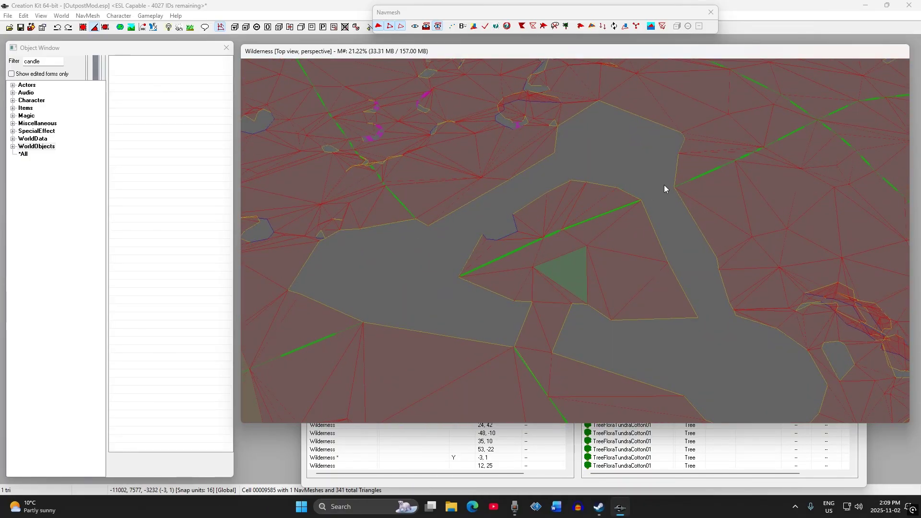
{"action": "key", "text": "w"}
{"action": "middle_click_drag", "start_coordinate": [525, 283], "coordinate": [540, 270]}
Move the navmesh corner vertex at the cell border outside the gateway onto the neighbouring navmesh's vertex.
{"action": "scroll", "coordinate": [540, 269], "scroll_direction": "up", "scroll_amount": 3}
{"action": "scroll", "coordinate": [549, 317], "scroll_direction": "up", "scroll_amount": 6}
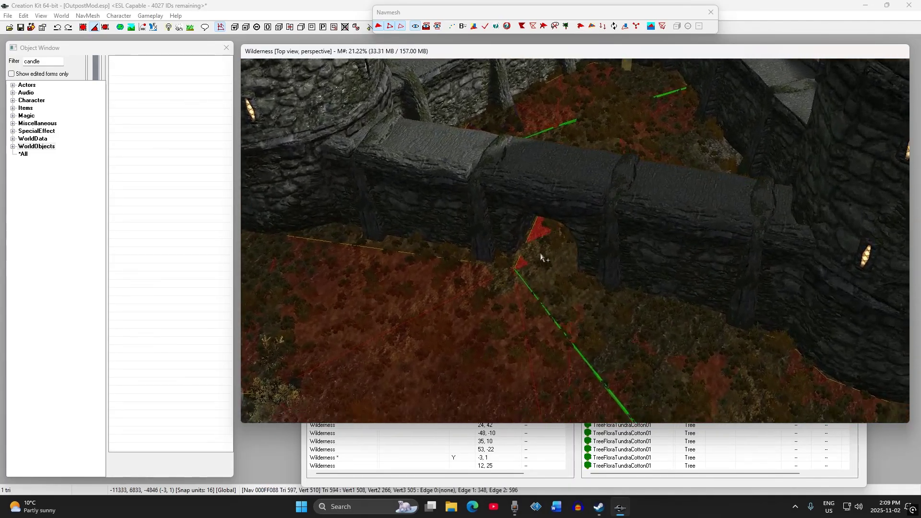
{"action": "scroll", "coordinate": [526, 294], "scroll_direction": "up", "scroll_amount": 6}
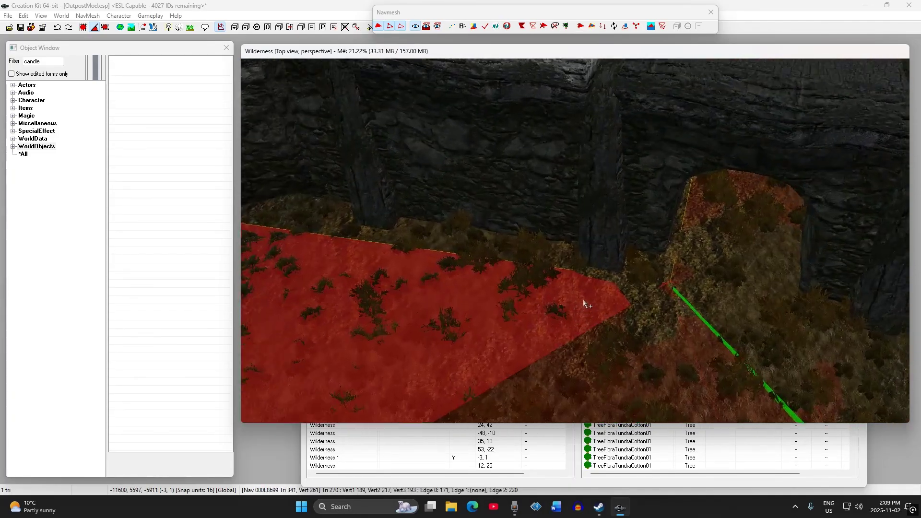
{"action": "scroll", "coordinate": [542, 292], "scroll_direction": "up", "scroll_amount": 4}
{"action": "left_click", "coordinate": [436, 265]}
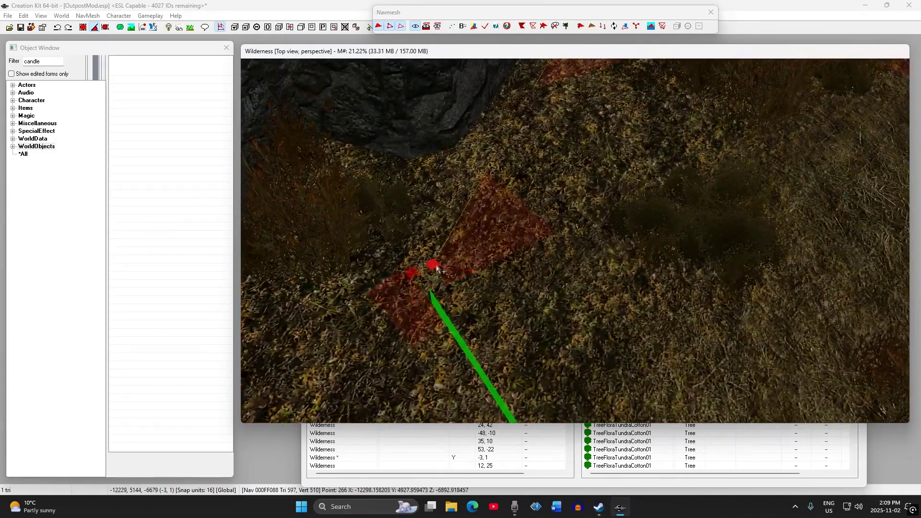
{"action": "key", "text": "w"}
{"action": "middle_click_drag", "start_coordinate": [436, 264], "coordinate": [564, 255], "text": "shift"}
{"action": "scroll", "coordinate": [564, 254], "scroll_direction": "up", "scroll_amount": 2}
{"action": "left_click", "coordinate": [514, 353]}
{"action": "scroll", "coordinate": [514, 354], "scroll_direction": "down", "scroll_amount": 2}
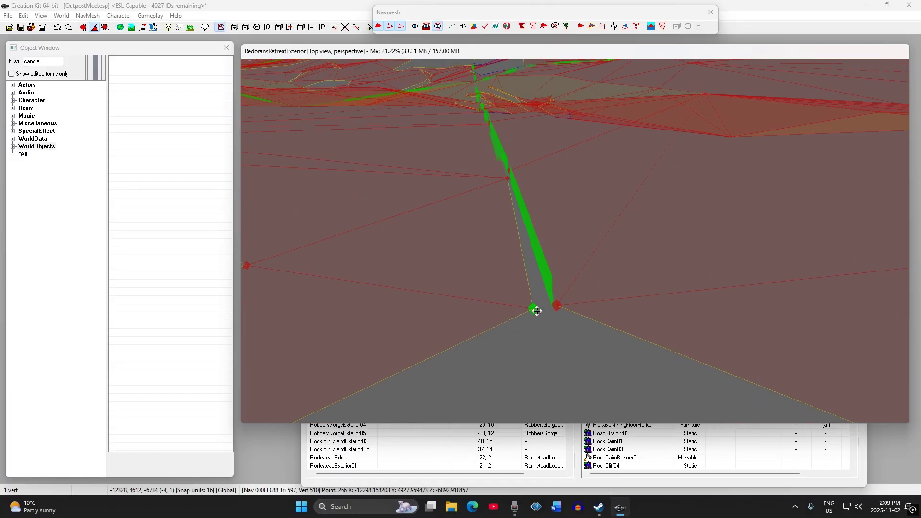
{"action": "left_click_drag", "start_coordinate": [531, 316], "coordinate": [636, 310]}
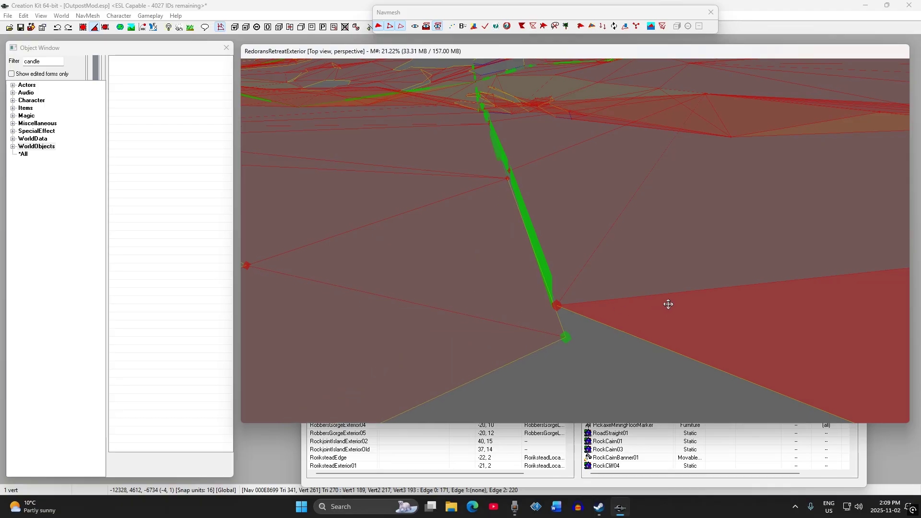
{"action": "left_click_drag", "start_coordinate": [670, 302], "coordinate": [692, 267]}
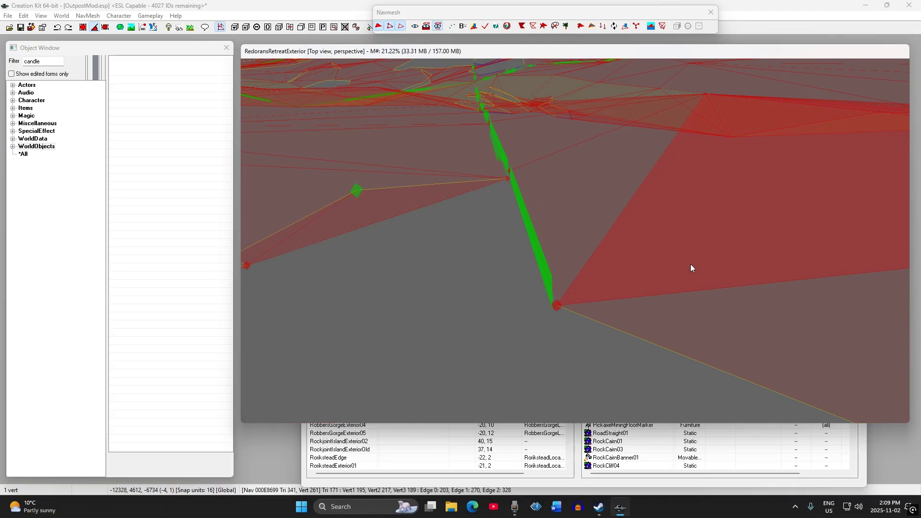
{"action": "left_click_drag", "start_coordinate": [765, 263], "coordinate": [768, 294]}
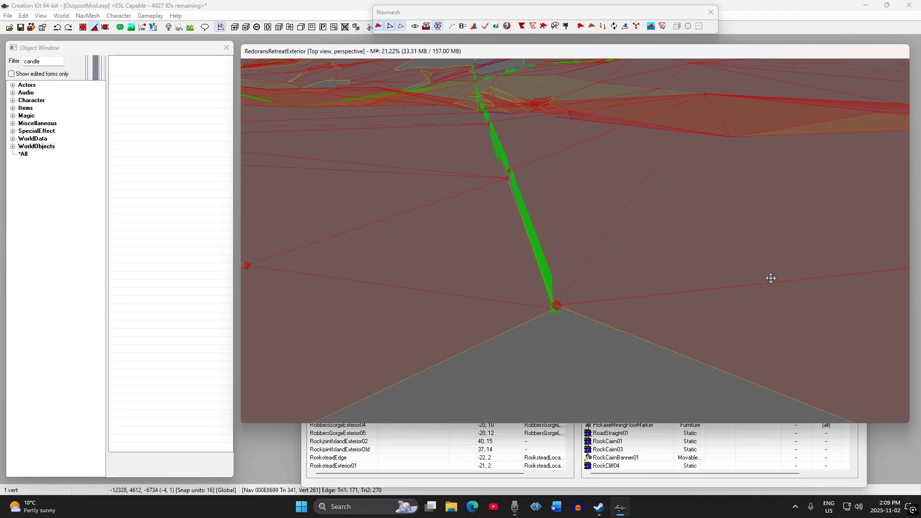
Refine the border vertex's alignment with the neighbouring navmesh's vertex from a low viewing angle.
{"action": "middle_click_drag", "start_coordinate": [738, 289], "coordinate": [772, 284], "text": "shift"}
{"action": "left_click", "coordinate": [544, 325]}
{"action": "mouse_move", "coordinate": [544, 324]}
{"action": "middle_mouse_down", "text": "shift"}
{"action": "mouse_move", "coordinate": [509, 335]}
{"action": "mouse_move", "coordinate": [556, 328]}
{"action": "middle_mouse_up", "text": "shift"}
{"action": "left_click_drag", "start_coordinate": [542, 326], "coordinate": [445, 343]}
{"action": "middle_click_drag", "start_coordinate": [443, 342], "coordinate": [493, 329], "text": "shift"}
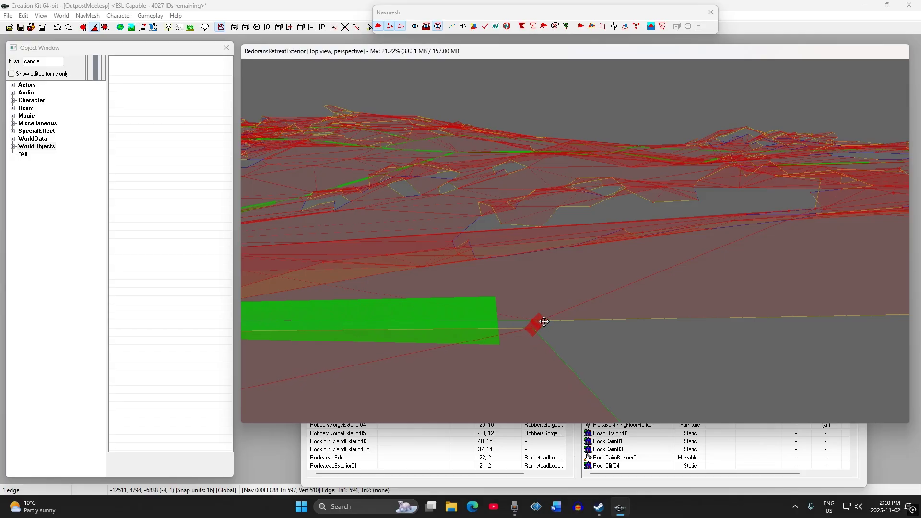
{"action": "middle_click_drag", "start_coordinate": [555, 314], "coordinate": [522, 376], "text": "shift"}
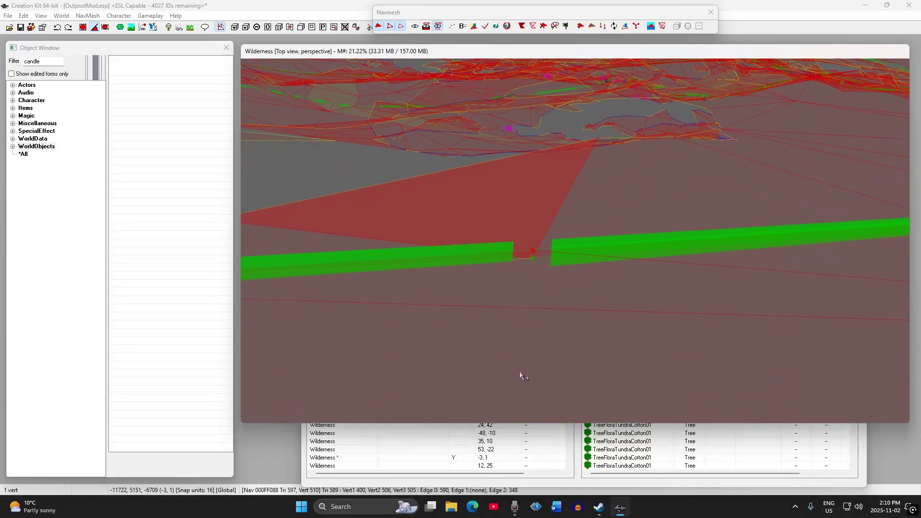
Nudge the border vertex at the gateway's outer corner to line up with the adjoining cell's vertex.
{"action": "scroll", "coordinate": [522, 377], "scroll_direction": "up", "scroll_amount": 2}
{"action": "scroll", "coordinate": [522, 253], "scroll_direction": "up", "scroll_amount": 2}
{"action": "left_click_drag", "start_coordinate": [416, 273], "coordinate": [419, 274]}
{"action": "mouse_move", "coordinate": [419, 275]}
{"action": "middle_mouse_down", "text": "shift"}
{"action": "mouse_move", "coordinate": [502, 282]}
{"action": "mouse_move", "coordinate": [446, 286]}
{"action": "mouse_move", "coordinate": [411, 273]}
{"action": "mouse_move", "coordinate": [508, 259]}
{"action": "mouse_move", "coordinate": [484, 286]}
{"action": "mouse_move", "coordinate": [509, 273]}
{"action": "mouse_move", "coordinate": [433, 275]}
{"action": "mouse_move", "coordinate": [473, 239]}
{"action": "mouse_move", "coordinate": [473, 275]}
{"action": "mouse_move", "coordinate": [545, 296]}
{"action": "mouse_move", "coordinate": [532, 298]}
{"action": "mouse_move", "coordinate": [553, 275]}
{"action": "mouse_move", "coordinate": [613, 283]}
{"action": "mouse_move", "coordinate": [493, 286]}
{"action": "mouse_move", "coordinate": [512, 280]}
{"action": "mouse_move", "coordinate": [469, 323]}
{"action": "mouse_move", "coordinate": [531, 278]}
{"action": "mouse_move", "coordinate": [465, 302]}
{"action": "mouse_move", "coordinate": [513, 292]}
{"action": "mouse_move", "coordinate": [485, 300]}
{"action": "mouse_move", "coordinate": [529, 272]}
{"action": "mouse_move", "coordinate": [533, 305]}
{"action": "mouse_move", "coordinate": [519, 306]}
{"action": "mouse_move", "coordinate": [542, 274]}
{"action": "middle_mouse_up", "text": "shift"}
{"action": "key", "text": "w"}
{"action": "left_click", "coordinate": [532, 298]}
{"action": "scroll", "coordinate": [520, 306], "scroll_direction": "up", "scroll_amount": 6}
{"action": "left_click", "coordinate": [527, 292]}
{"action": "left_click", "coordinate": [542, 275]}
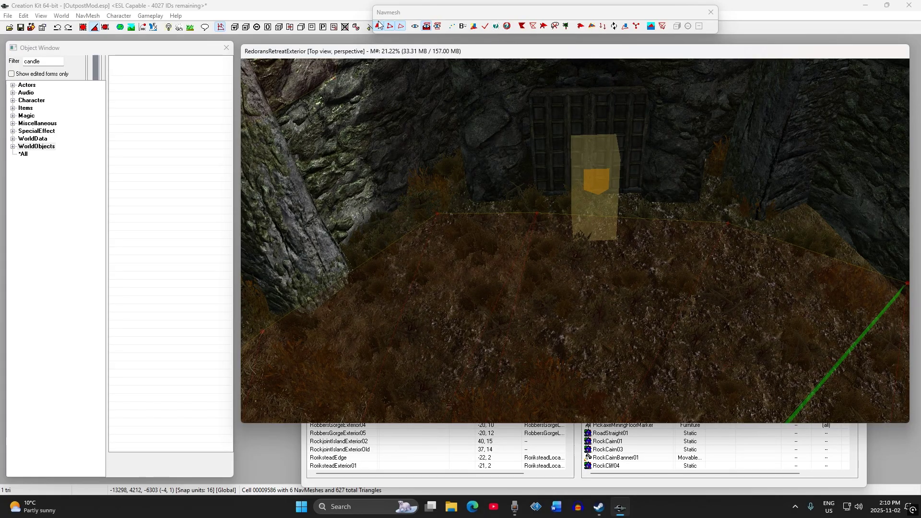
Finalize the navmesh of the cell containing the courtyard door and its door marker.
{"action": "left_click", "coordinate": [547, 267]}
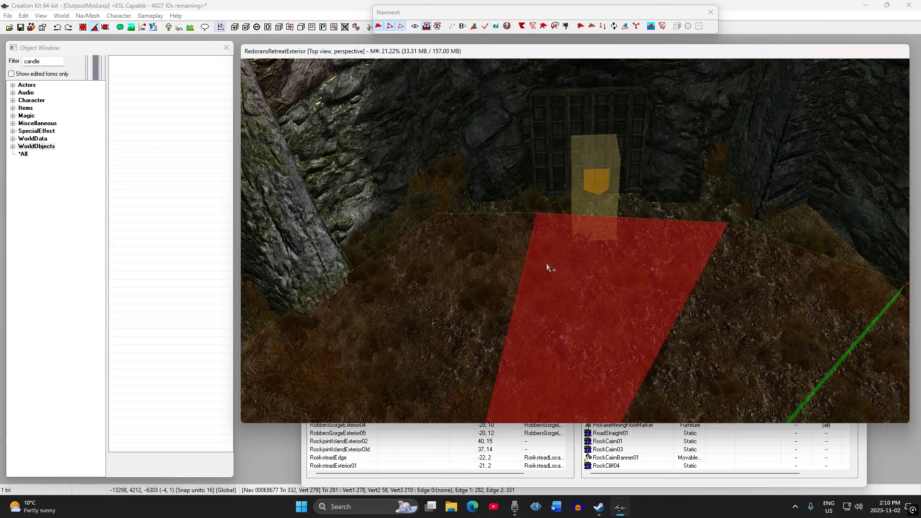
{"action": "middle_click_drag", "start_coordinate": [653, 308], "coordinate": [631, 287]}
{"action": "scroll", "coordinate": [658, 263], "scroll_direction": "down", "scroll_amount": 3}
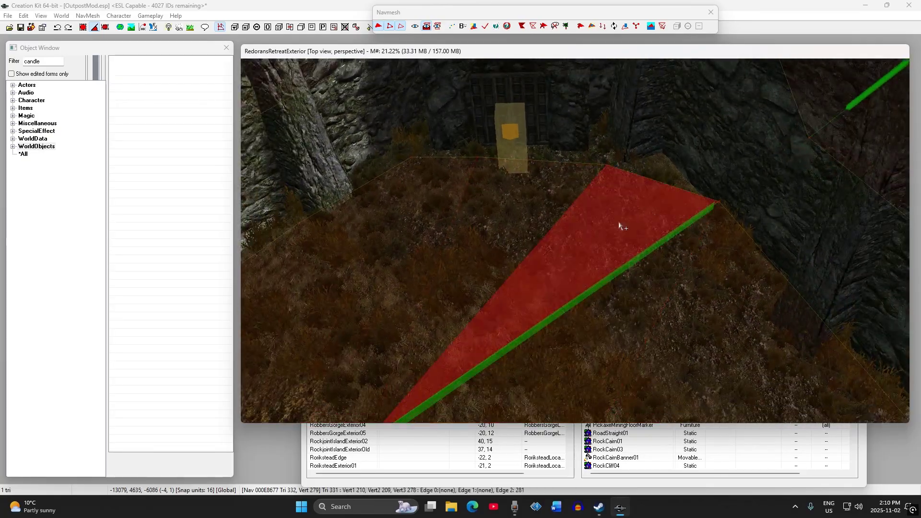
{"action": "scroll", "coordinate": [435, 193], "scroll_direction": "up", "scroll_amount": 2}
{"action": "middle_click_drag", "start_coordinate": [435, 194], "coordinate": [439, 201]}
{"action": "scroll", "coordinate": [440, 201], "scroll_direction": "up", "scroll_amount": 3}
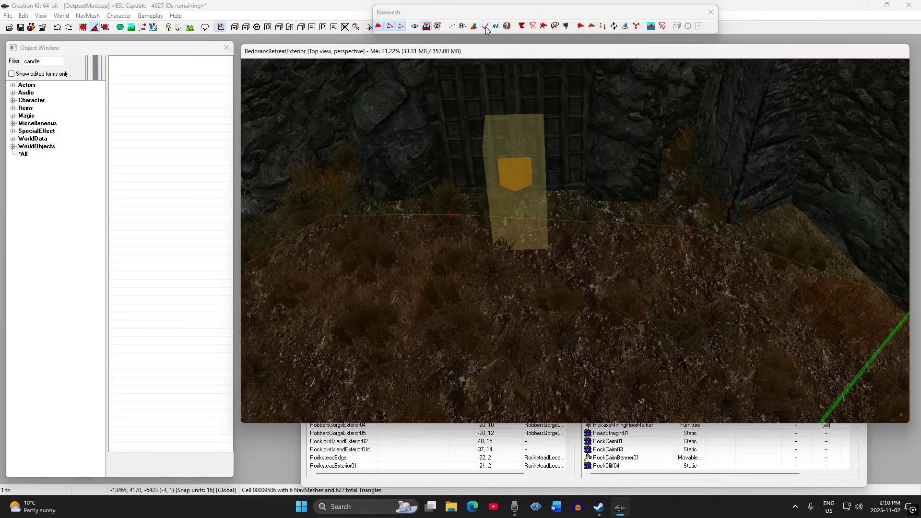
{"action": "left_click", "coordinate": [486, 28]}
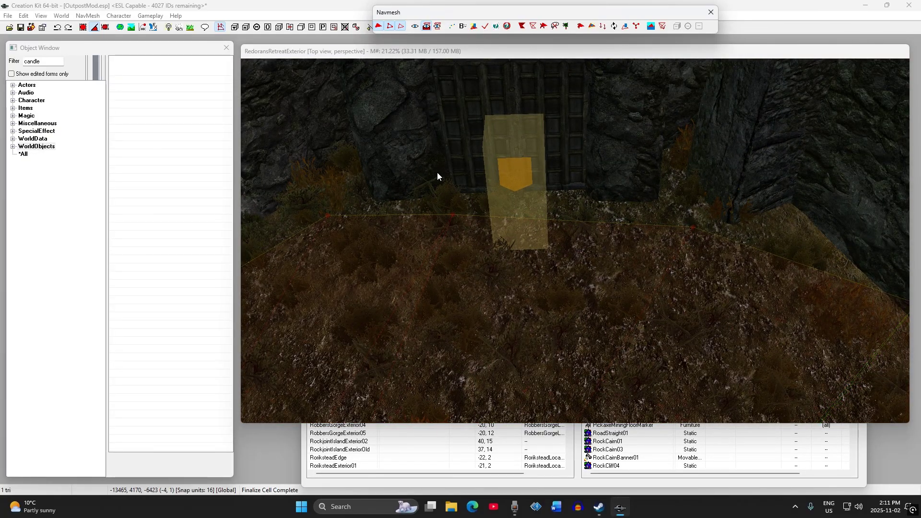
Examine the courtyard navmesh and its cell borders between the door, the walls and the gateway.
{"action": "scroll", "coordinate": [638, 287], "scroll_direction": "down", "scroll_amount": 6}
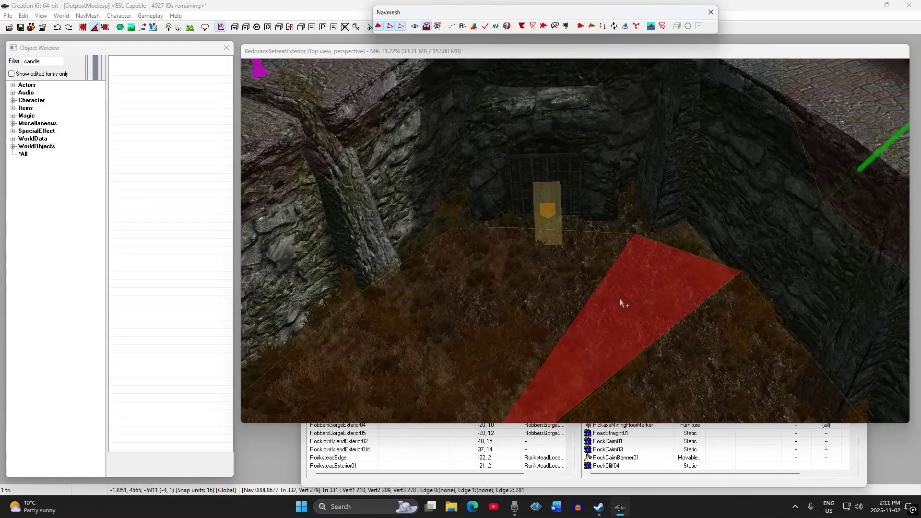
{"action": "left_click", "coordinate": [620, 301]}
{"action": "scroll", "coordinate": [613, 301], "scroll_direction": "down", "scroll_amount": 4}
{"action": "key", "text": "w"}
{"action": "key", "text": "w"}
{"action": "middle_click_drag", "start_coordinate": [607, 301], "coordinate": [551, 206], "text": "shift"}
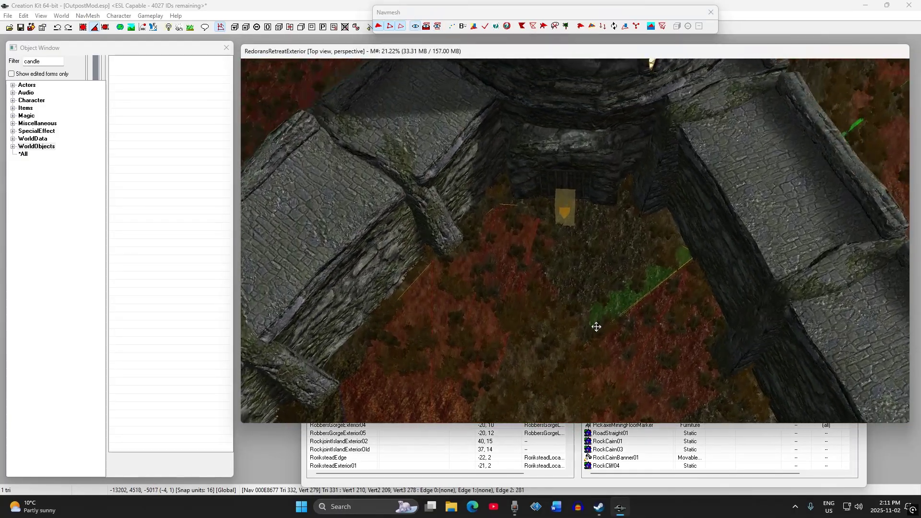
{"action": "scroll", "coordinate": [599, 285], "scroll_direction": "down", "scroll_amount": 2}
{"action": "key", "text": "w"}
{"action": "scroll", "coordinate": [595, 285], "scroll_direction": "down", "scroll_amount": 5}
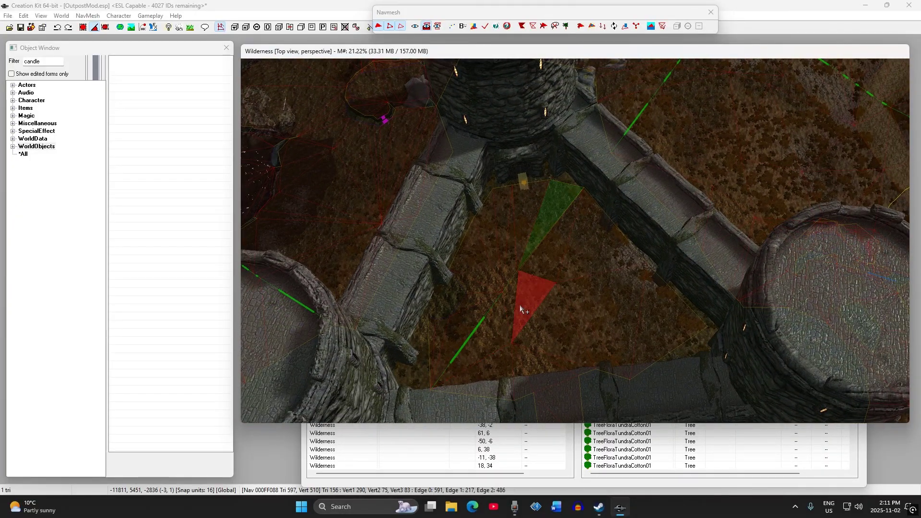
{"action": "middle_click_drag", "start_coordinate": [520, 306], "coordinate": [517, 176]}
{"action": "middle_click_drag", "start_coordinate": [571, 172], "coordinate": [658, 237], "text": "shift"}
Move the courtyard navmesh's border vertex onto the matching vertex of the adjacent cell's navmesh.
{"action": "scroll", "coordinate": [568, 172], "scroll_direction": "up", "scroll_amount": 3}
{"action": "scroll", "coordinate": [537, 222], "scroll_direction": "up", "scroll_amount": 4}
{"action": "scroll", "coordinate": [540, 230], "scroll_direction": "up", "scroll_amount": 5}
{"action": "scroll", "coordinate": [657, 238], "scroll_direction": "up", "scroll_amount": 3}
{"action": "key", "text": "w"}
{"action": "middle_click_drag", "start_coordinate": [508, 336], "coordinate": [504, 273], "text": "shift"}
{"action": "middle_click_drag", "start_coordinate": [508, 310], "coordinate": [590, 346], "text": "shift"}
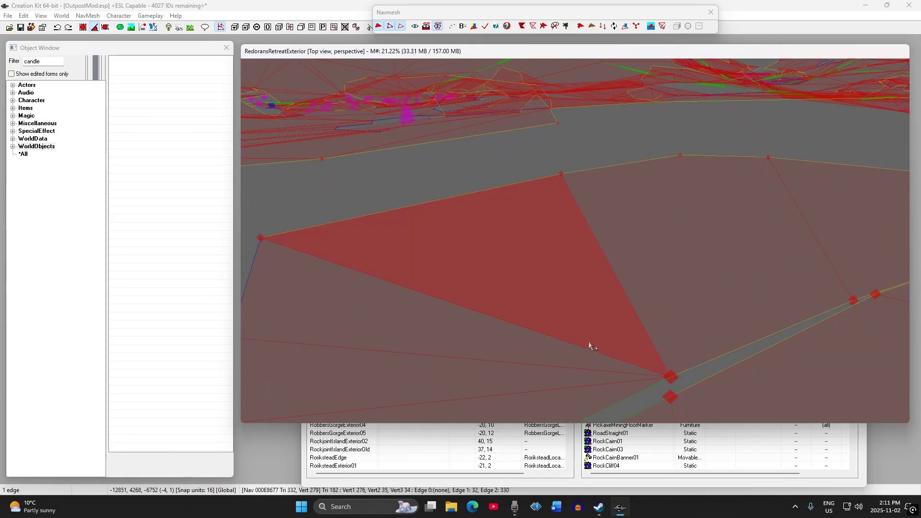
{"action": "left_click", "coordinate": [671, 377]}
{"action": "left_click_drag", "start_coordinate": [599, 320], "coordinate": [603, 324]}
{"action": "middle_click_drag", "start_coordinate": [602, 328], "coordinate": [576, 340], "text": "shift"}
{"action": "left_click_drag", "start_coordinate": [567, 336], "coordinate": [548, 359]}
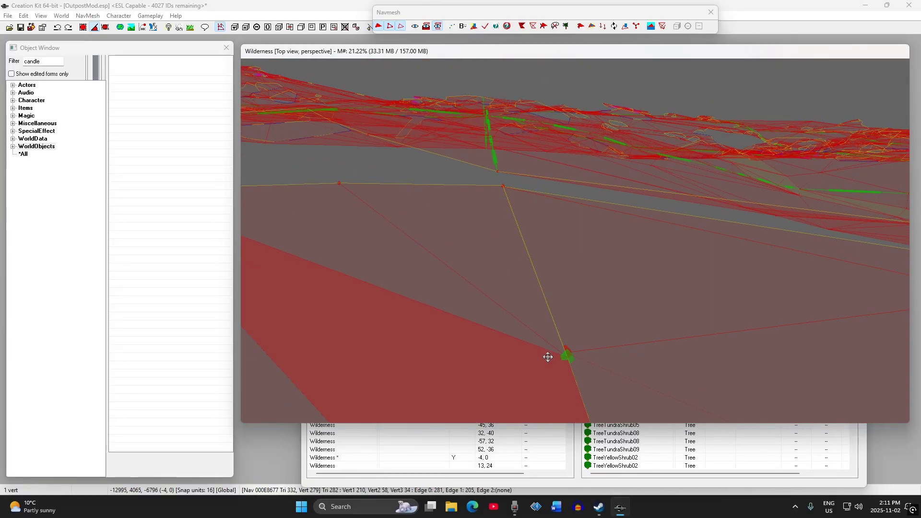
Move the next courtyard border vertex onto its counterpart across the cell border to close the narrow gap.
{"action": "middle_click_drag", "start_coordinate": [565, 329], "coordinate": [539, 318], "text": "shift"}
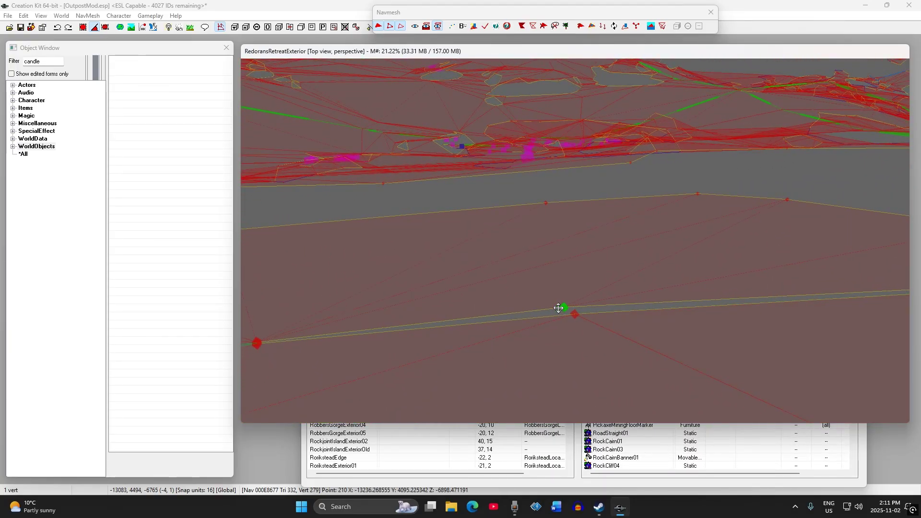
{"action": "left_click_drag", "start_coordinate": [562, 309], "coordinate": [562, 313]}
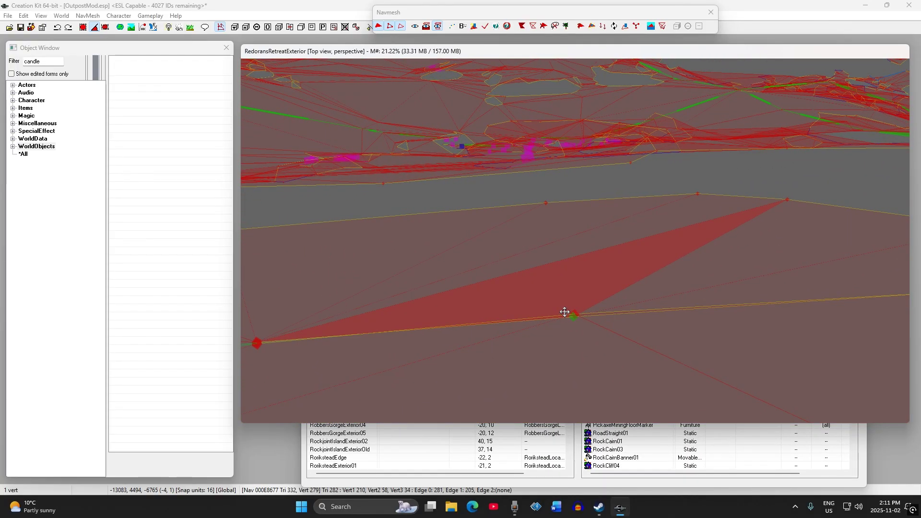
Finalize the courtyard cell's navmesh with the aligned border vertices and check the area around the outpost door.
{"action": "middle_click_drag", "start_coordinate": [566, 312], "coordinate": [606, 330], "text": "shift"}
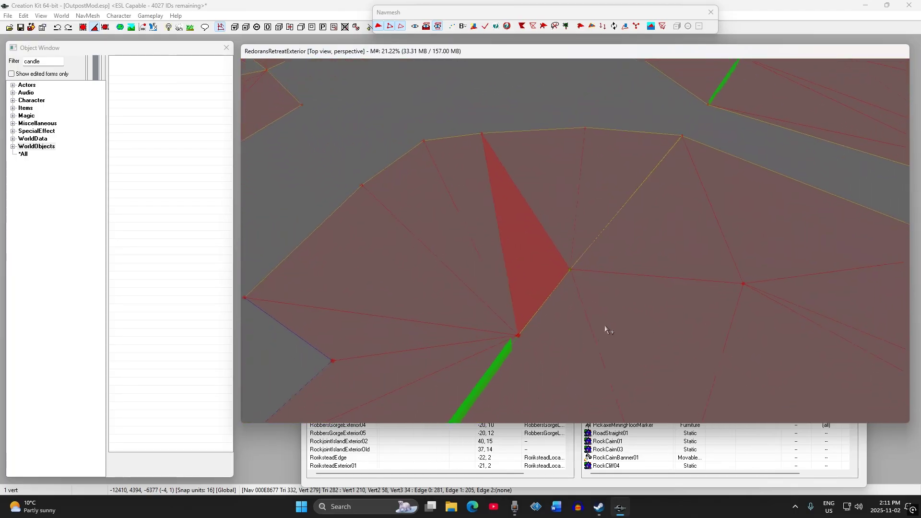
{"action": "left_click", "coordinate": [485, 27]}
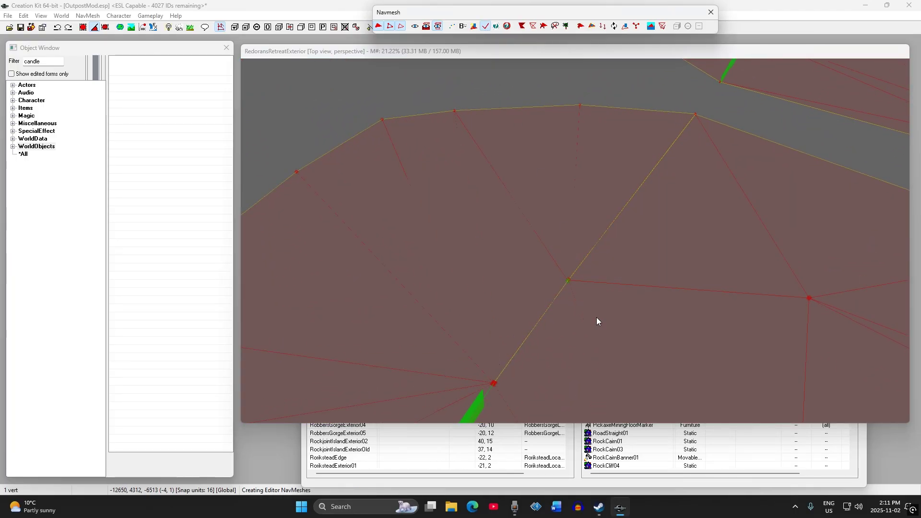
{"action": "mouse_move", "coordinate": [597, 318]}
{"action": "middle_mouse_down", "text": "shift"}
{"action": "mouse_move", "coordinate": [588, 280]}
{"action": "mouse_move", "coordinate": [556, 294]}
{"action": "mouse_move", "coordinate": [543, 321]}
{"action": "mouse_move", "coordinate": [579, 317]}
{"action": "mouse_move", "coordinate": [607, 297]}
{"action": "mouse_move", "coordinate": [590, 322]}
{"action": "mouse_move", "coordinate": [572, 206]}
{"action": "mouse_move", "coordinate": [617, 288]}
{"action": "mouse_move", "coordinate": [683, 282]}
{"action": "mouse_move", "coordinate": [635, 298]}
{"action": "mouse_move", "coordinate": [566, 296]}
{"action": "mouse_move", "coordinate": [570, 283]}
{"action": "mouse_move", "coordinate": [562, 284]}
{"action": "middle_mouse_up", "text": "shift"}
{"action": "scroll", "coordinate": [567, 310], "scroll_direction": "down", "scroll_amount": 4}
{"action": "left_click", "coordinate": [612, 297]}
{"action": "key", "text": "w"}
{"action": "key", "text": "w"}
{"action": "scroll", "coordinate": [561, 281], "scroll_direction": "up", "scroll_amount": 8}
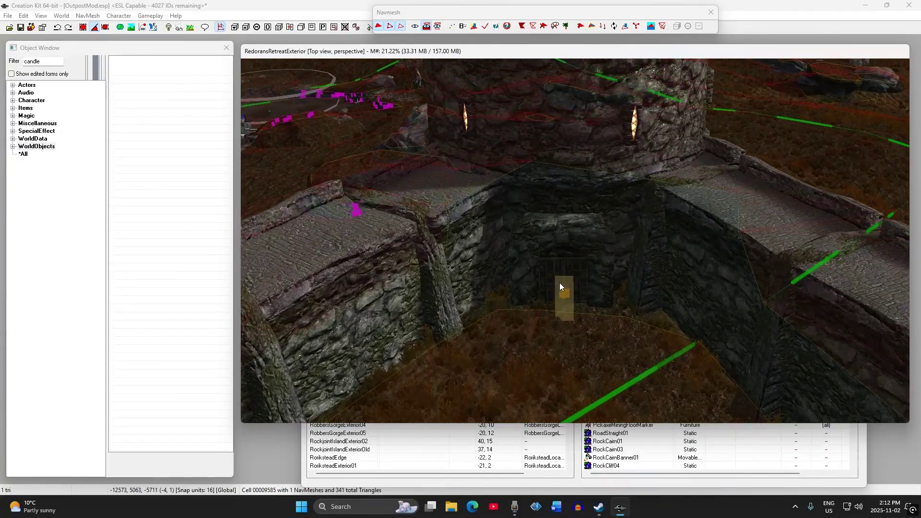
{"action": "scroll", "coordinate": [559, 302], "scroll_direction": "up", "scroll_amount": 1}
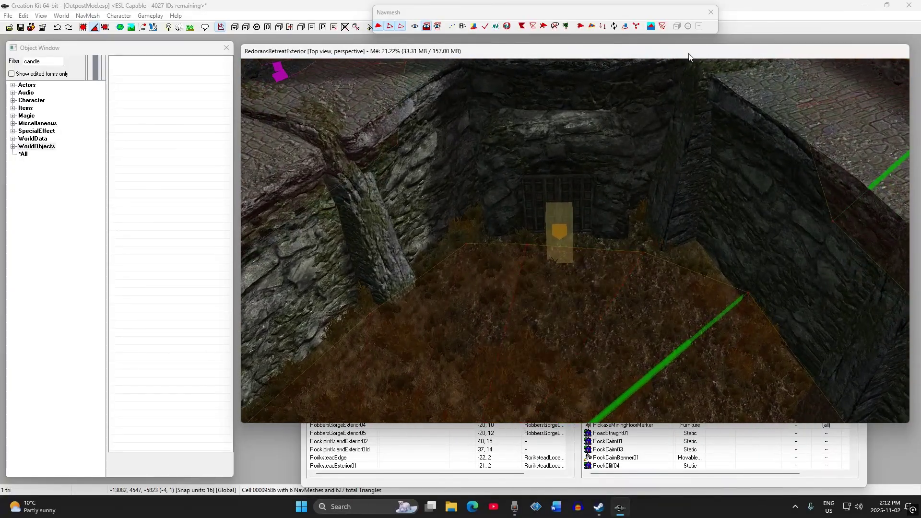
Leave navmesh editing and follow the courtyard door marker to its linked door in the AAAOutpost interior.
{"action": "left_click", "coordinate": [710, 13]}
{"action": "scroll", "coordinate": [549, 270], "scroll_direction": "up", "scroll_amount": 4}
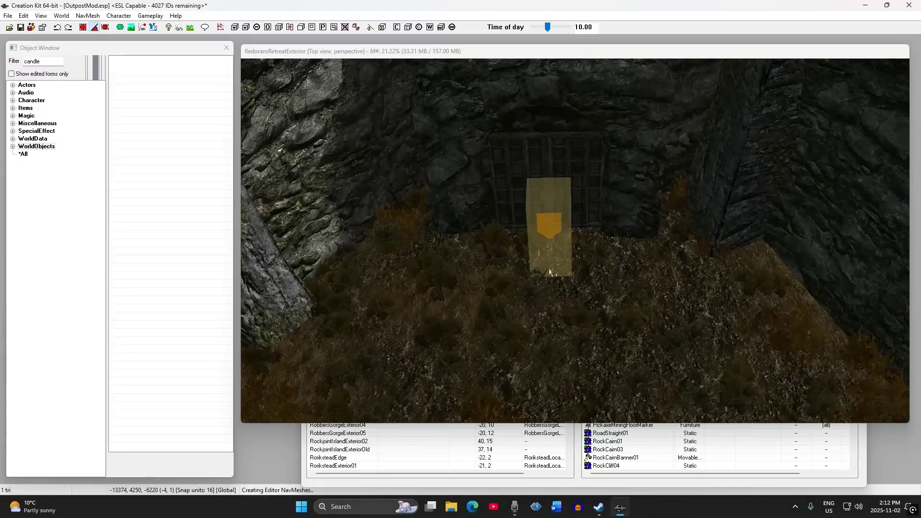
{"action": "double_click", "coordinate": [556, 217]}
{"action": "left_click", "coordinate": [483, 283]}
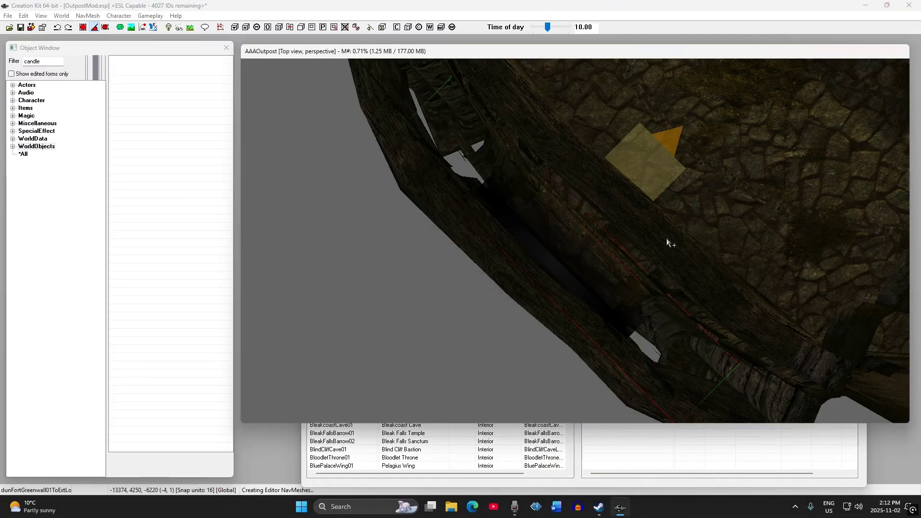
{"action": "scroll", "coordinate": [653, 169], "scroll_direction": "down", "scroll_amount": 3}
{"action": "middle_click_drag", "start_coordinate": [653, 170], "coordinate": [577, 153], "text": "shift"}
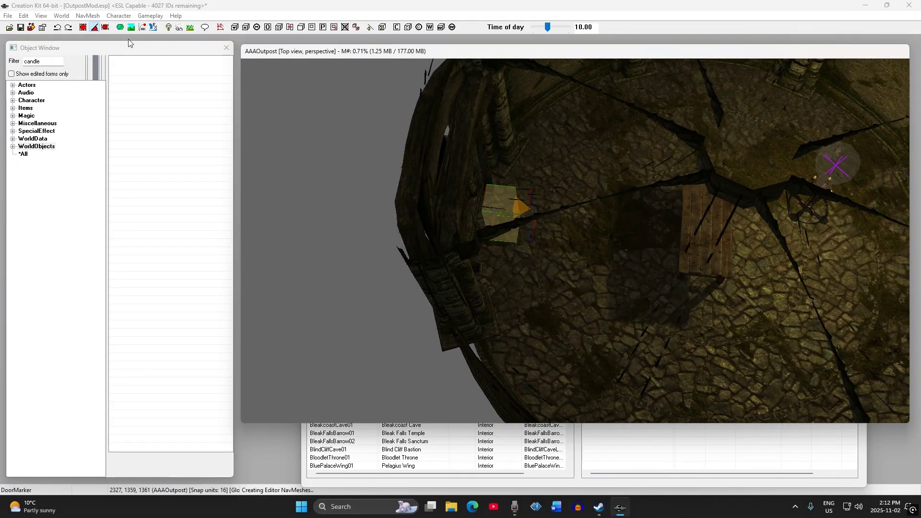
Display the AAAOutpost interior navmesh and finalize it so the triangle at the door marker is linked.
{"action": "left_click", "coordinate": [221, 27]}
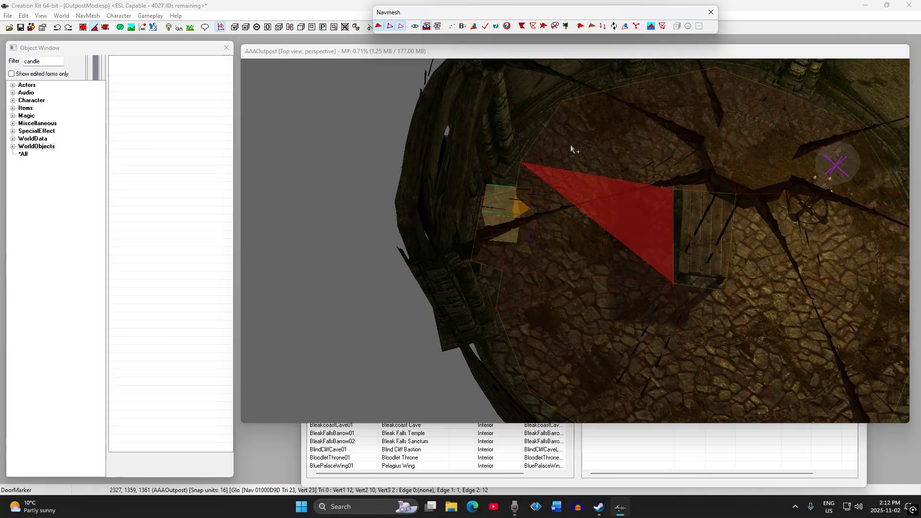
{"action": "left_click", "coordinate": [486, 26]}
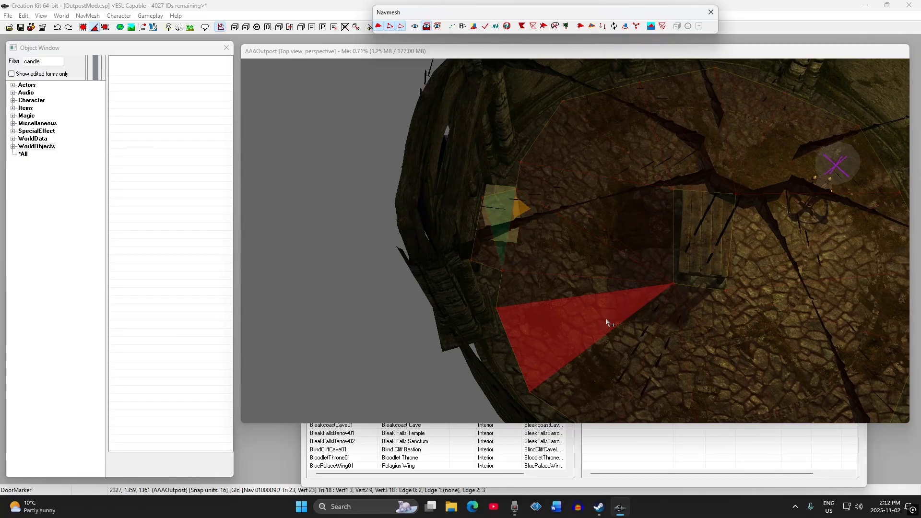
{"action": "scroll", "coordinate": [506, 205], "scroll_direction": "up", "scroll_amount": 2}
{"action": "left_click", "coordinate": [221, 28]}
Examine the interior navmesh around the door marker, the table and the curved tower walls.
{"action": "left_click", "coordinate": [526, 230]}
{"action": "middle_click_drag", "start_coordinate": [525, 230], "coordinate": [464, 219], "text": "shift"}
{"action": "left_click", "coordinate": [695, 224]}
{"action": "middle_click_drag", "start_coordinate": [695, 223], "coordinate": [701, 251], "text": "shift"}
{"action": "middle_click_drag", "start_coordinate": [570, 198], "coordinate": [580, 173], "text": "shift"}
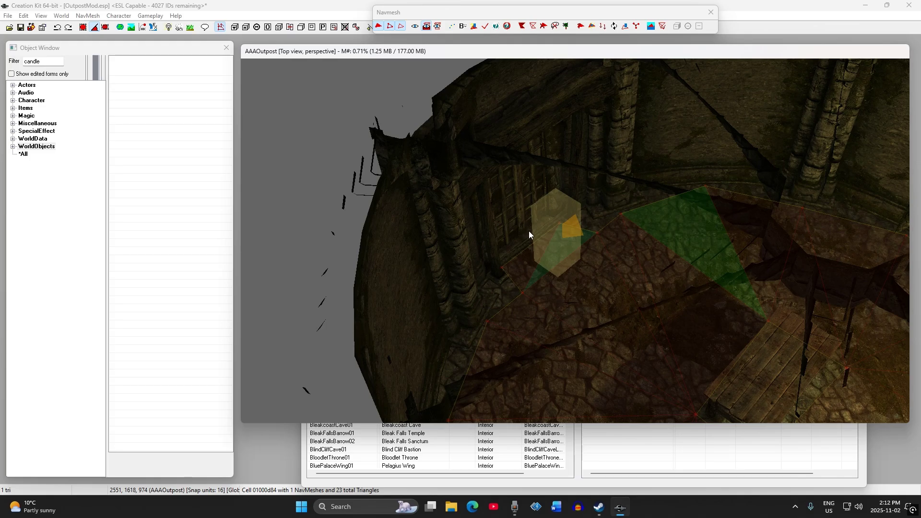
{"action": "middle_click_drag", "start_coordinate": [578, 283], "coordinate": [597, 247], "text": "shift"}
{"action": "left_click", "coordinate": [384, 173]}
{"action": "left_click", "coordinate": [549, 229]}
{"action": "left_click", "coordinate": [463, 130]}
{"action": "left_click", "coordinate": [394, 137]}
{"action": "middle_click_drag", "start_coordinate": [395, 137], "coordinate": [438, 169], "text": "shift"}
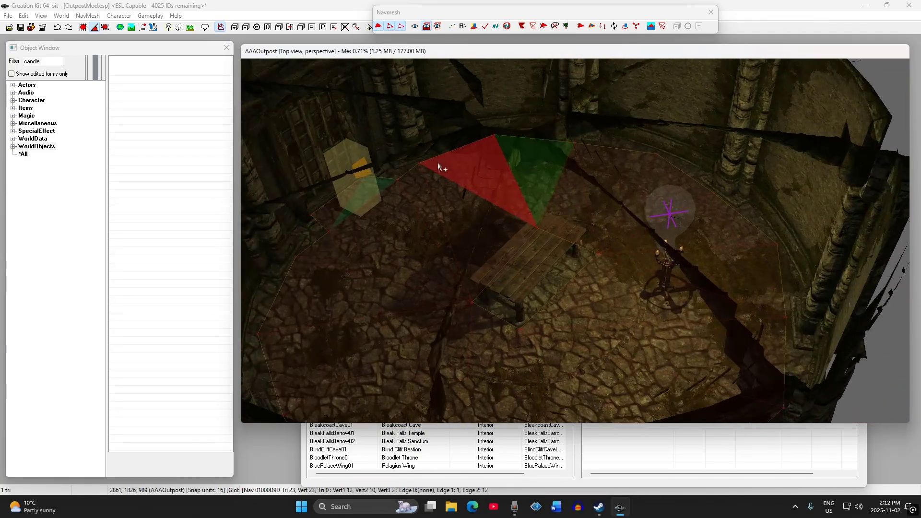
Split the navmesh edge running past the candelabra and add a vertex between the table and the candelabra's base.
{"action": "scroll", "coordinate": [635, 263], "scroll_direction": "up", "scroll_amount": 3}
{"action": "middle_click_drag", "start_coordinate": [610, 275], "coordinate": [548, 230], "text": "shift"}
{"action": "scroll", "coordinate": [548, 231], "scroll_direction": "up", "scroll_amount": 2}
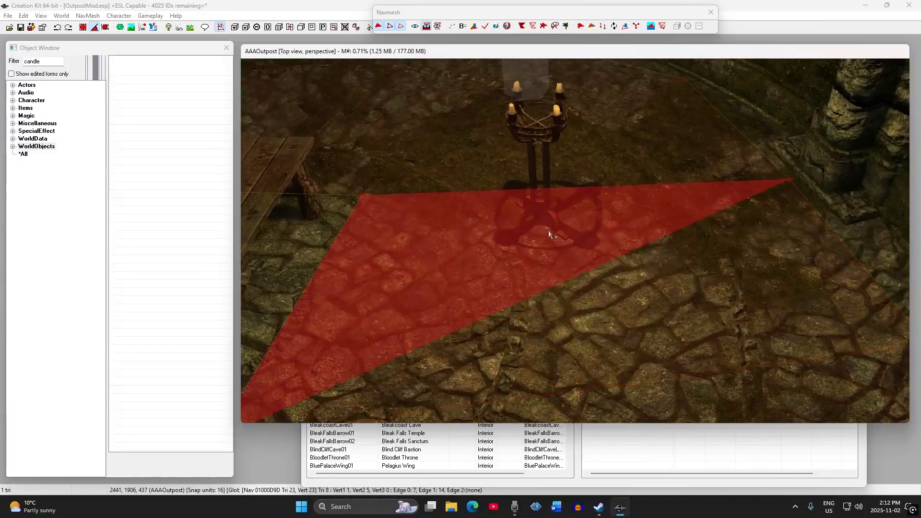
{"action": "left_click", "coordinate": [501, 189]}
{"action": "middle_click_drag", "start_coordinate": [501, 188], "coordinate": [557, 217], "text": "shift"}
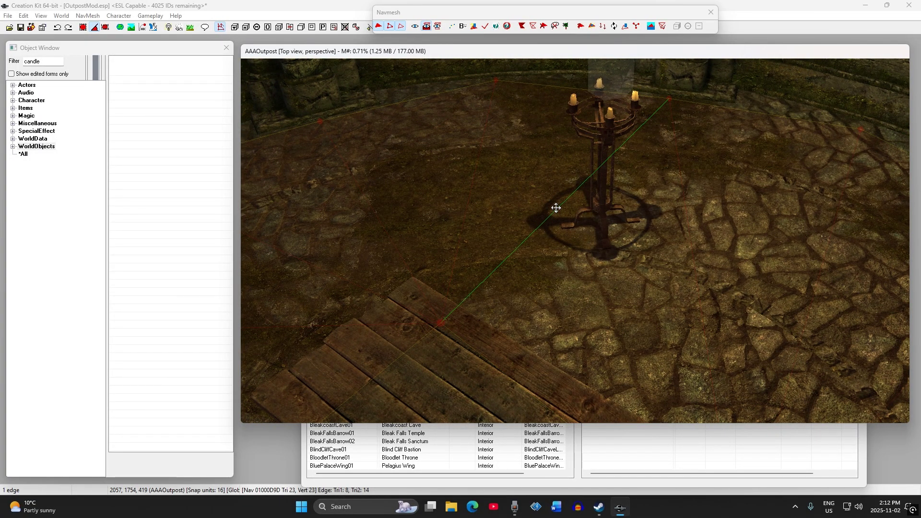
{"action": "left_click", "coordinate": [553, 209]}
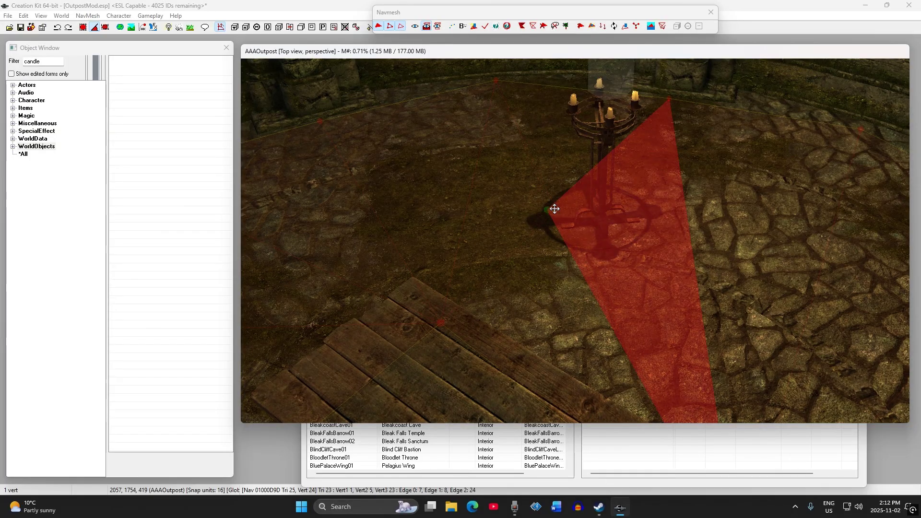
{"action": "left_click", "coordinate": [578, 291]}
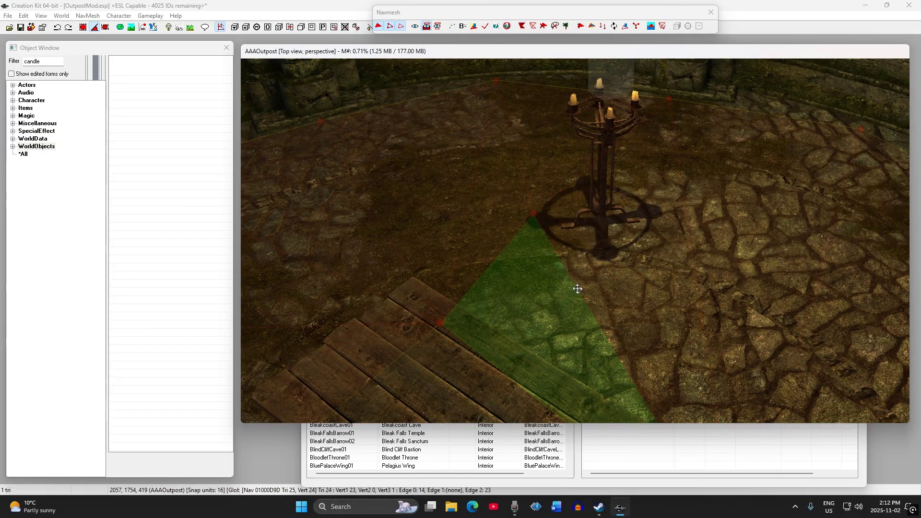
{"action": "right_click", "coordinate": [579, 291], "text": "ctrl"}
Add further navmesh vertices around the remaining sides of the candelabra's base.
{"action": "middle_click_drag", "start_coordinate": [606, 279], "coordinate": [632, 267], "text": "shift"}
{"action": "left_click", "coordinate": [715, 298]}
{"action": "right_click", "coordinate": [710, 310], "text": "ctrl"}
{"action": "middle_click_drag", "start_coordinate": [709, 309], "coordinate": [632, 273], "text": "shift"}
{"action": "right_click", "coordinate": [630, 272], "text": "ctrl"}
{"action": "left_click", "coordinate": [577, 206]}
{"action": "left_click", "coordinate": [573, 203]}
{"action": "right_click", "coordinate": [573, 203], "text": "ctrl"}
Delete the three navmesh triangles beneath the candelabra and check the opening around its base from several sides.
{"action": "left_click", "coordinate": [551, 220]}
{"action": "left_click", "coordinate": [560, 243], "text": "ctrl"}
{"action": "left_click", "coordinate": [569, 263], "text": "ctrl"}
{"action": "key", "text": "Delete"}
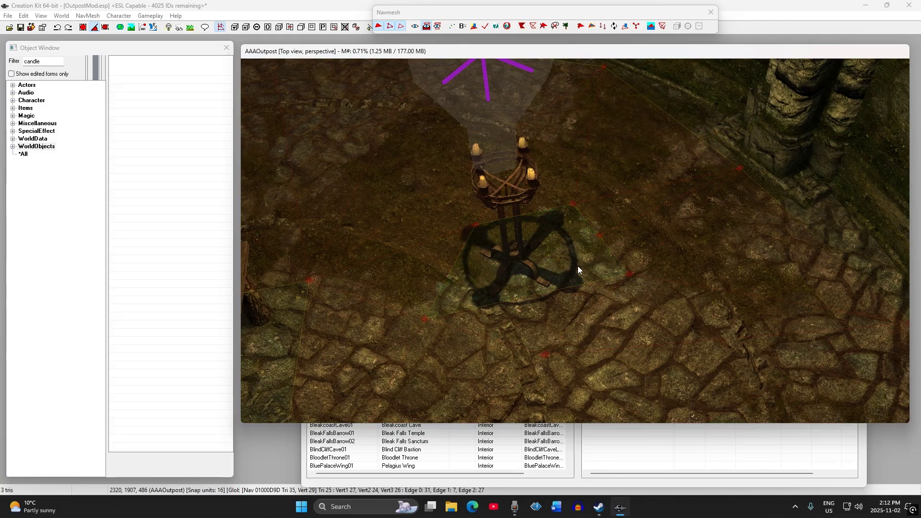
{"action": "middle_click_drag", "start_coordinate": [578, 266], "coordinate": [612, 261], "text": "shift"}
{"action": "left_click", "coordinate": [481, 372]}
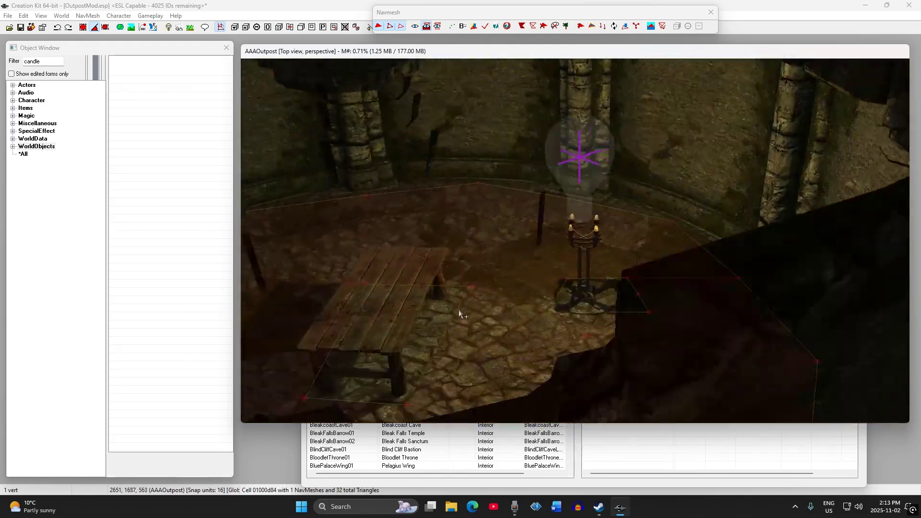
{"action": "middle_click_drag", "start_coordinate": [460, 314], "coordinate": [445, 331], "text": "shift"}
{"action": "scroll", "coordinate": [444, 329], "scroll_direction": "down", "scroll_amount": 2}
{"action": "left_click", "coordinate": [633, 332]}
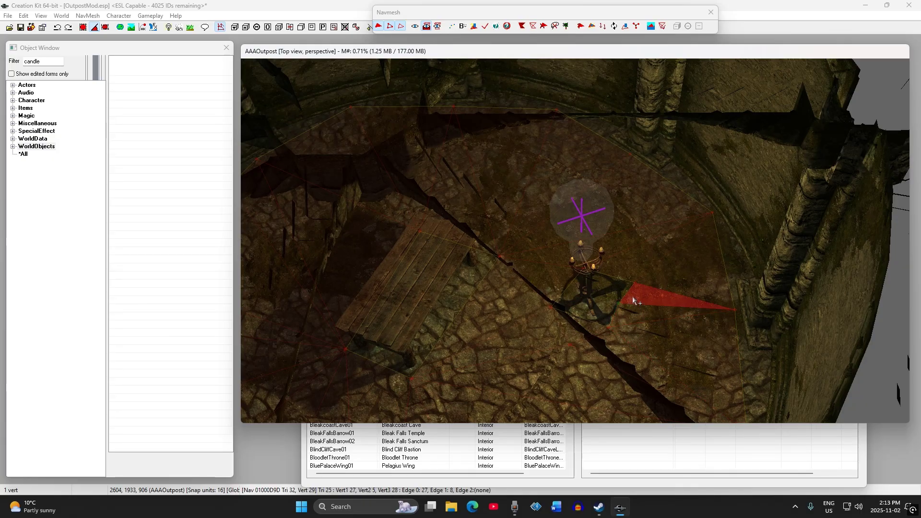
{"action": "middle_click_drag", "start_coordinate": [637, 286], "coordinate": [537, 283], "text": "shift"}
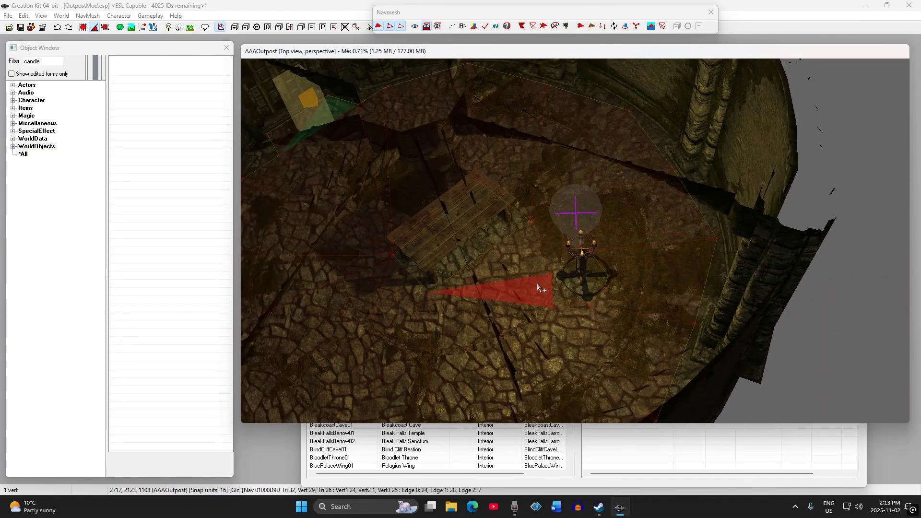
Leave navmesh editing and follow the interior door marker back to its exterior door in the Wilderness cell.
{"action": "left_click", "coordinate": [711, 12]}
{"action": "scroll", "coordinate": [510, 168], "scroll_direction": "down", "scroll_amount": 1}
{"action": "middle_click_drag", "start_coordinate": [510, 168], "coordinate": [551, 201]}
{"action": "scroll", "coordinate": [576, 240], "scroll_direction": "up", "scroll_amount": 5}
{"action": "double_click", "coordinate": [580, 269]}
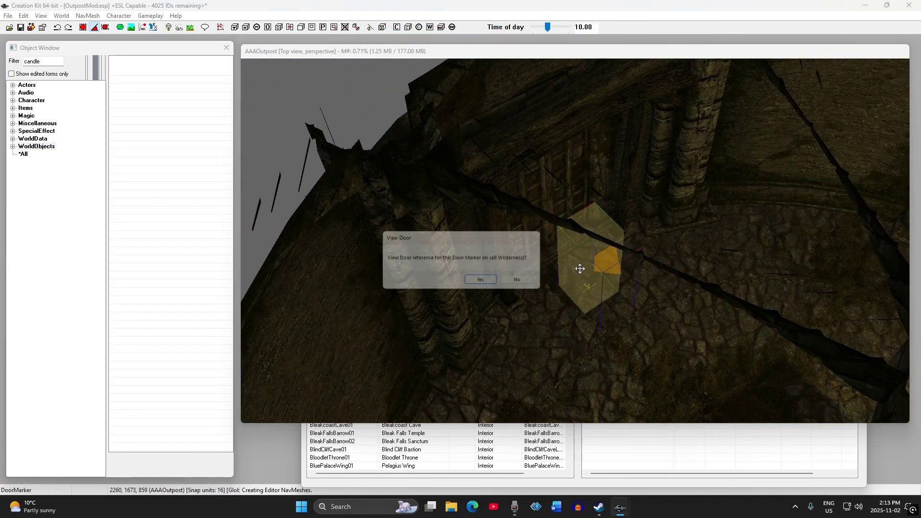
{"action": "left_click", "coordinate": [491, 283]}
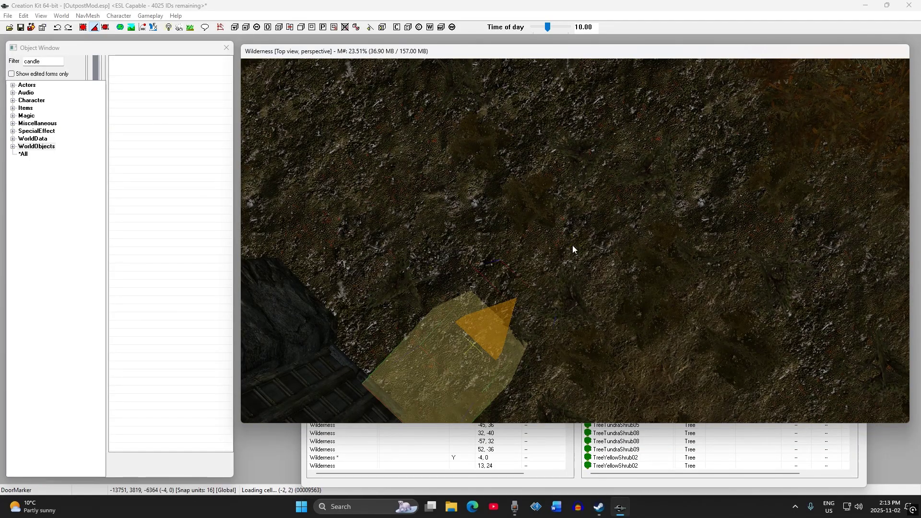
{"action": "middle_click_drag", "start_coordinate": [573, 248], "coordinate": [455, 211], "text": "shift"}
Display the exterior navmesh and split its border edge in front of the gate, in line with the gate's right side.
{"action": "left_click", "coordinate": [221, 27]}
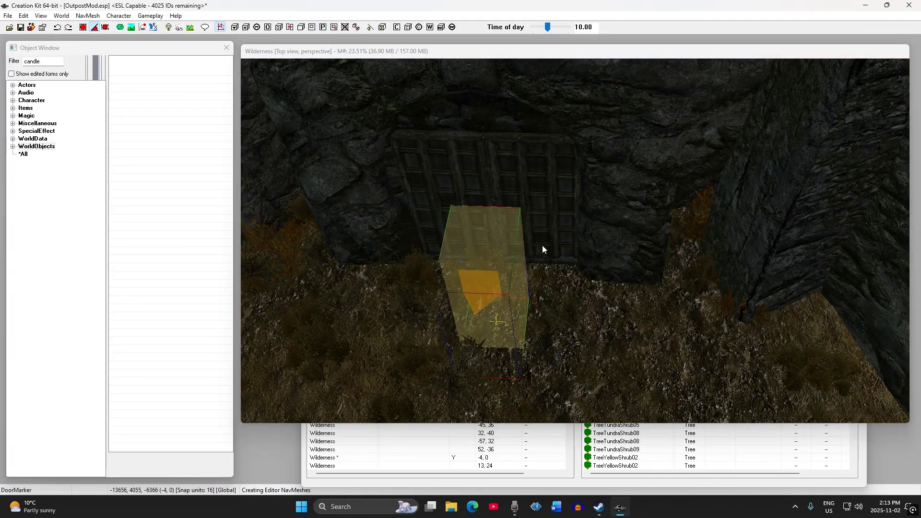
{"action": "middle_click_drag", "start_coordinate": [529, 252], "coordinate": [549, 248], "text": "shift"}
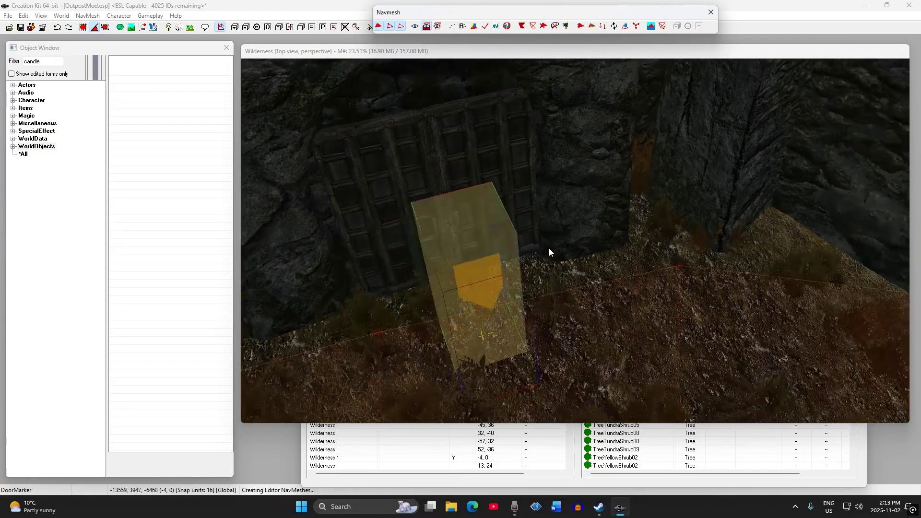
{"action": "middle_click_drag", "start_coordinate": [473, 285], "coordinate": [515, 263]}
{"action": "left_click", "coordinate": [421, 308]}
{"action": "middle_click_drag", "start_coordinate": [448, 292], "coordinate": [637, 338], "text": "shift"}
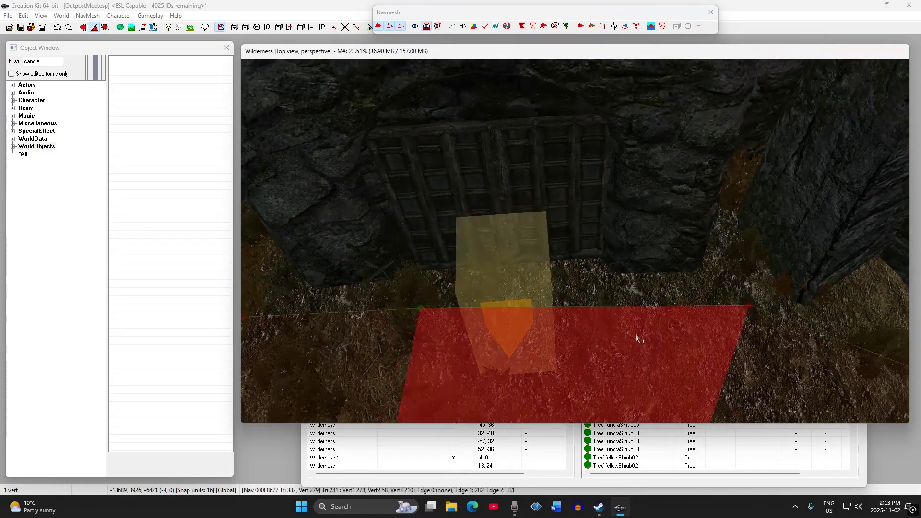
{"action": "left_click", "coordinate": [595, 305]}
{"action": "left_click", "coordinate": [600, 279]}
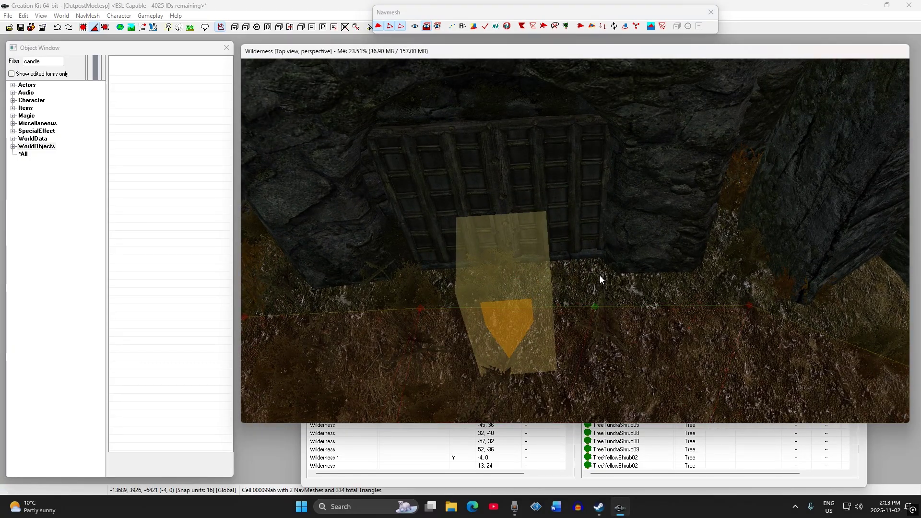
Extend the navmesh to the gate's threshold with two new triangles spanning the doorway and finalize the navmesh.
{"action": "left_click", "coordinate": [421, 308]}
{"action": "left_click", "coordinate": [595, 307], "text": "ctrl"}
{"action": "right_click", "coordinate": [599, 263], "text": "ctrl"}
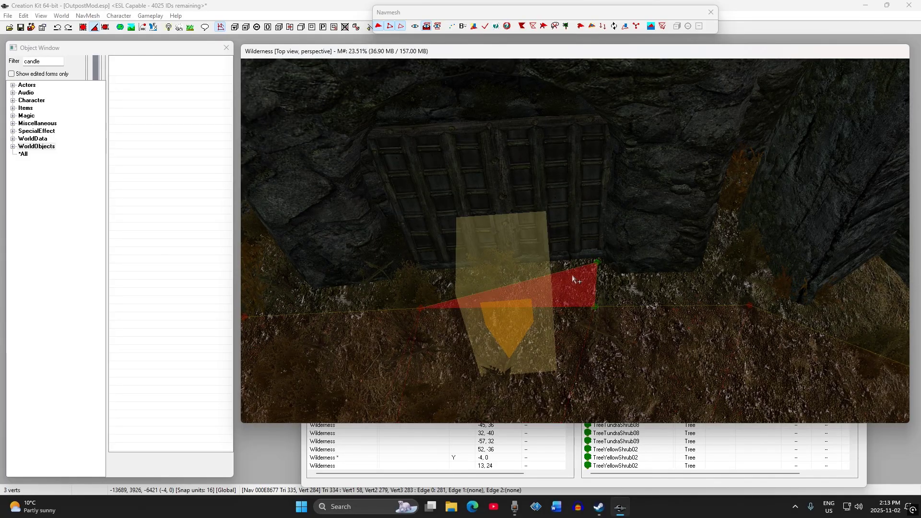
{"action": "right_click", "coordinate": [423, 274], "text": "ctrl"}
{"action": "left_click", "coordinate": [423, 273]}
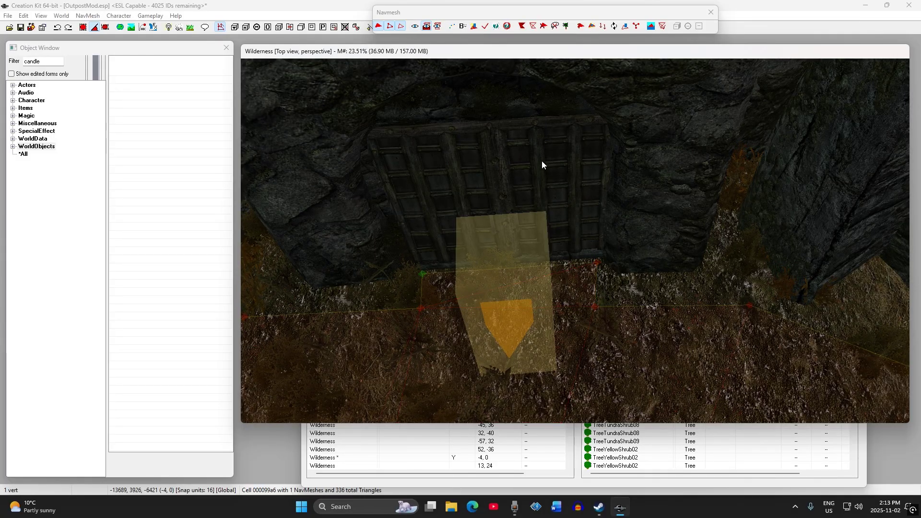
{"action": "scroll", "coordinate": [538, 157], "scroll_direction": "up", "scroll_amount": 1}
{"action": "left_click", "coordinate": [485, 26]}
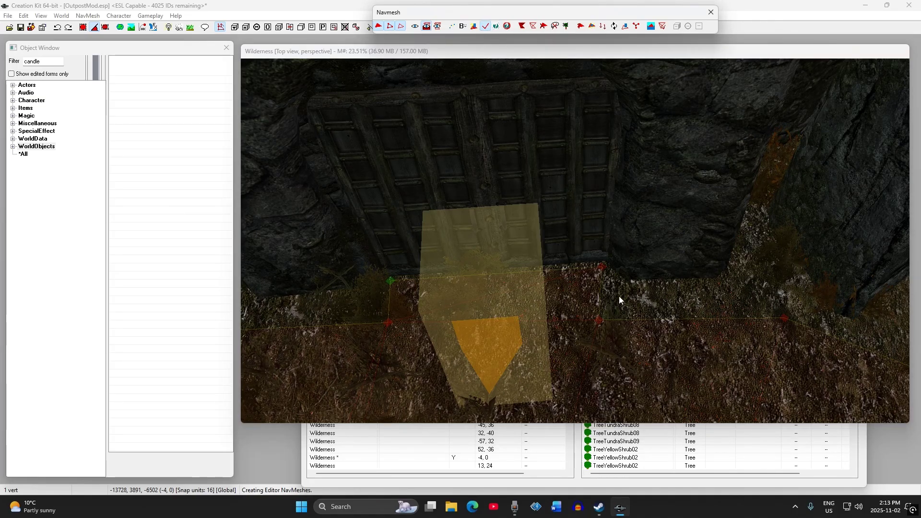
Examine the finalized courtyard navmesh, checking the triangle under the door marker and the neighbouring triangles along the cell border.
{"action": "scroll", "coordinate": [600, 303], "scroll_direction": "down", "scroll_amount": 3}
{"action": "left_click", "coordinate": [624, 320]}
{"action": "scroll", "coordinate": [622, 320], "scroll_direction": "down", "scroll_amount": 2}
{"action": "middle_click_drag", "start_coordinate": [622, 320], "coordinate": [629, 283]}
{"action": "left_click", "coordinate": [694, 274]}
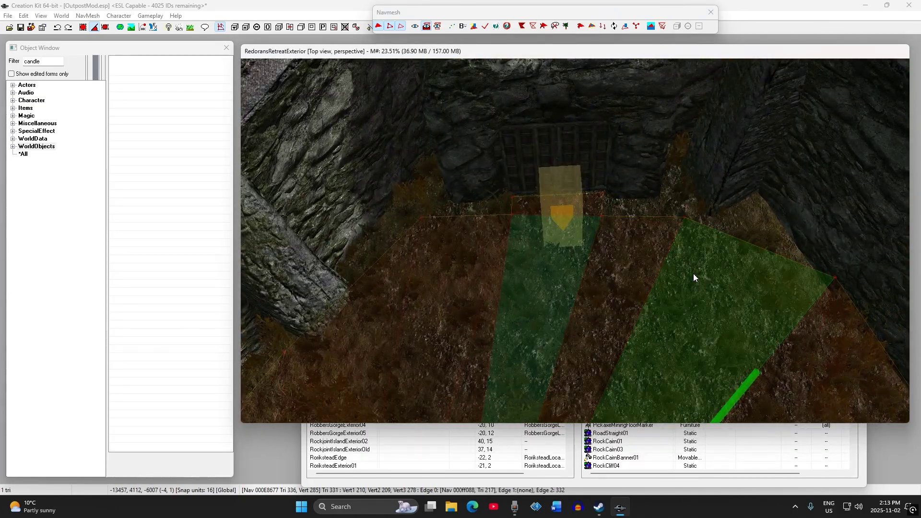
{"action": "left_click", "coordinate": [617, 284]}
{"action": "left_click", "coordinate": [440, 294]}
{"action": "scroll", "coordinate": [444, 289], "scroll_direction": "down", "scroll_amount": 2}
{"action": "middle_click_drag", "start_coordinate": [446, 288], "coordinate": [448, 266]}
{"action": "left_click", "coordinate": [465, 230]}
{"action": "left_click", "coordinate": [445, 265]}
{"action": "left_click", "coordinate": [464, 262]}
{"action": "scroll", "coordinate": [474, 272], "scroll_direction": "up", "scroll_amount": 1}
{"action": "left_click", "coordinate": [554, 234]}
{"action": "left_click", "coordinate": [572, 328]}
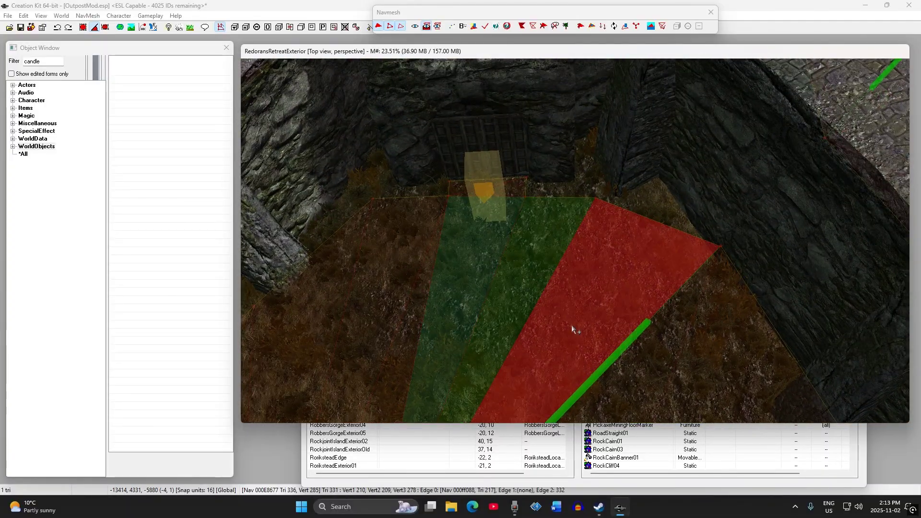
Leave navmesh editing, save the plugin and look over the door marker in the courtyard.
{"action": "key", "text": "d"}
{"action": "left_click", "coordinate": [711, 12]}
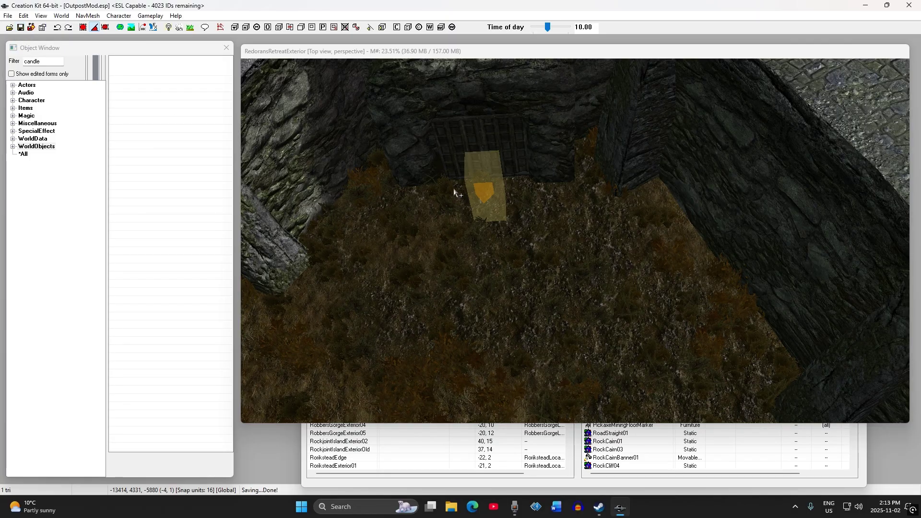
{"action": "left_click", "coordinate": [489, 194]}
{"action": "middle_click_drag", "start_coordinate": [490, 195], "coordinate": [499, 175], "text": "shift"}
{"action": "scroll", "coordinate": [540, 190], "scroll_direction": "down", "scroll_amount": 3}
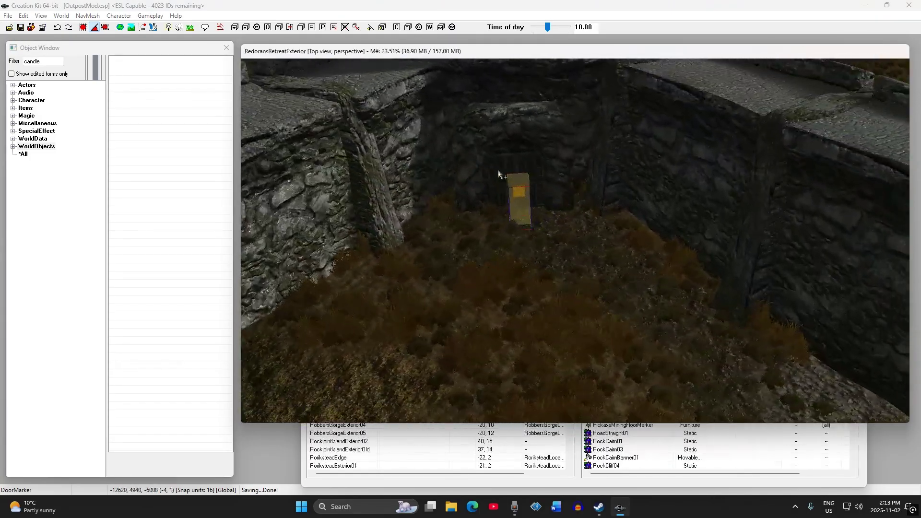
Switch the cell list to the Interiors world space and open the AAAOutpost cell's properties for editing.
{"action": "left_click", "coordinate": [497, 456]}
{"action": "scroll", "coordinate": [325, 161], "scroll_direction": "up", "scroll_amount": 20}
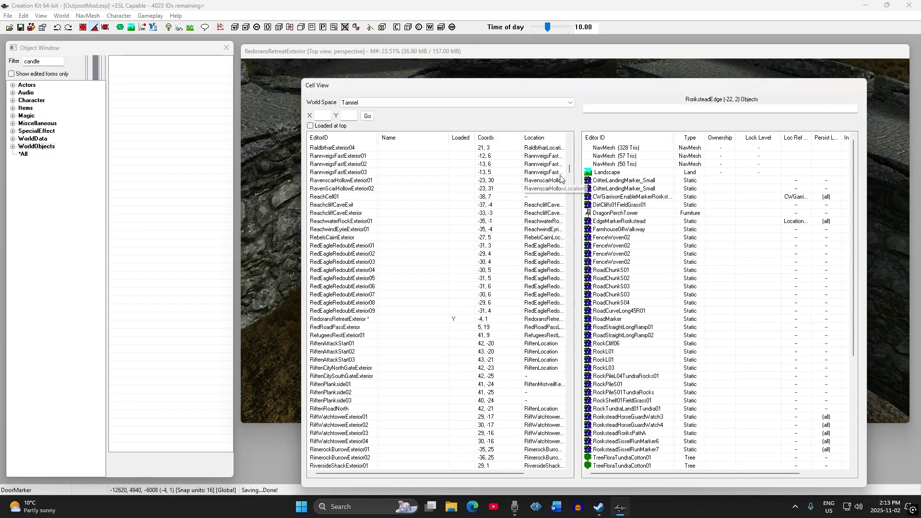
{"action": "left_click", "coordinate": [570, 102]}
{"action": "scroll", "coordinate": [355, 230], "scroll_direction": "up", "scroll_amount": 6}
{"action": "left_click", "coordinate": [352, 111]}
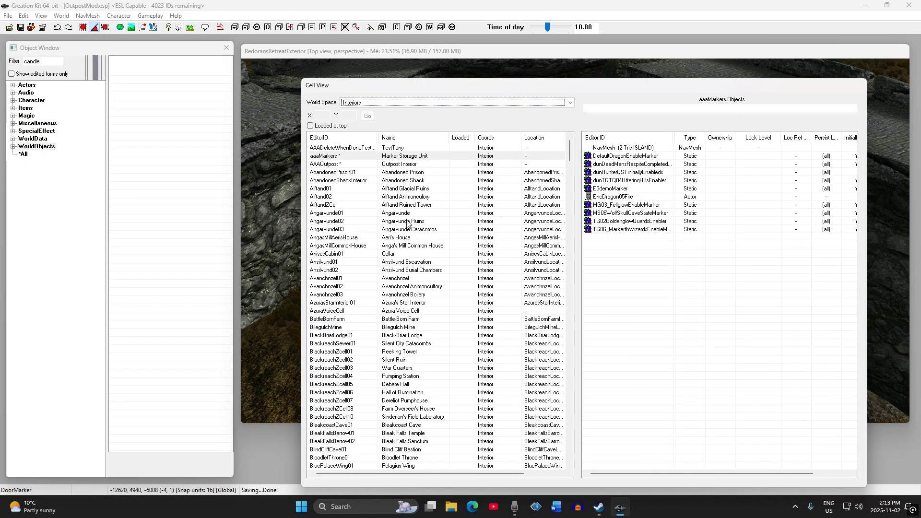
{"action": "left_click", "coordinate": [320, 165]}
{"action": "right_click", "coordinate": [320, 165]}
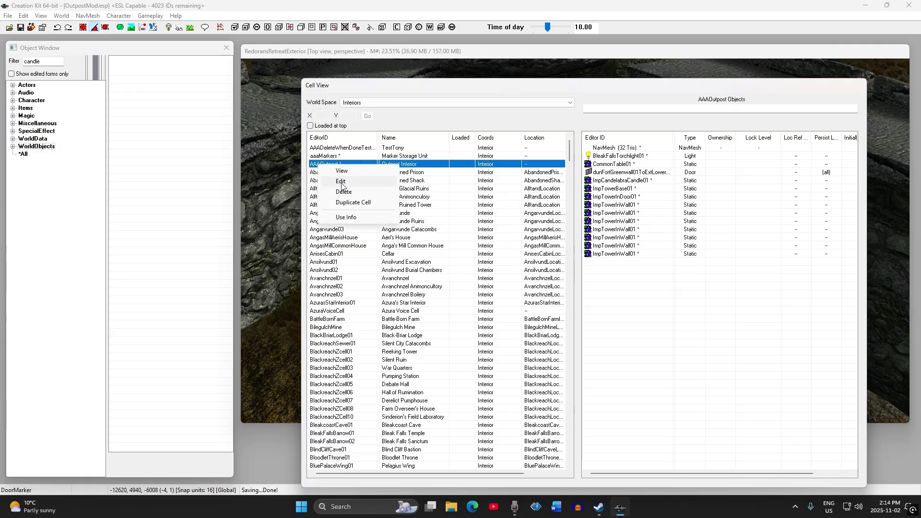
{"action": "left_click", "coordinate": [338, 185]}
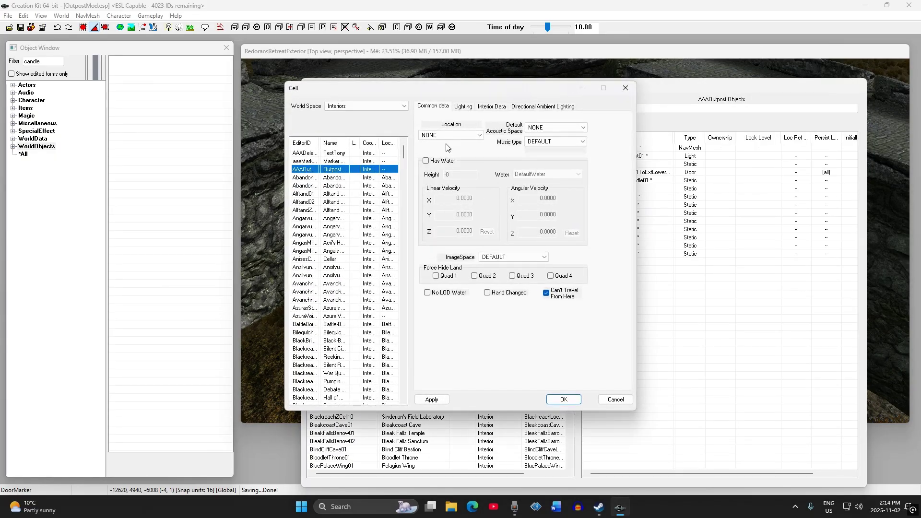
Set the AAAOutpost cell's default acoustic space to IntDungeonFortAcousticSpace.
{"action": "left_click", "coordinate": [551, 128]}
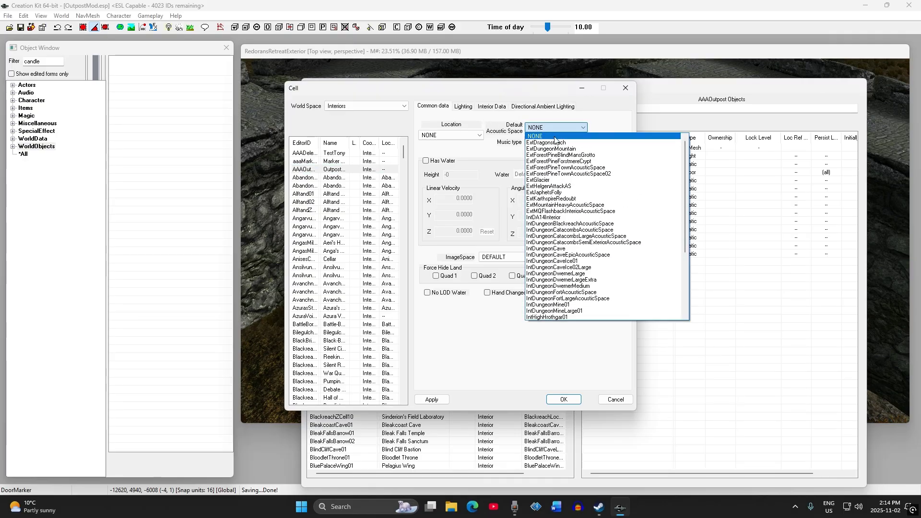
{"action": "scroll", "coordinate": [553, 169], "scroll_direction": "down", "scroll_amount": 1}
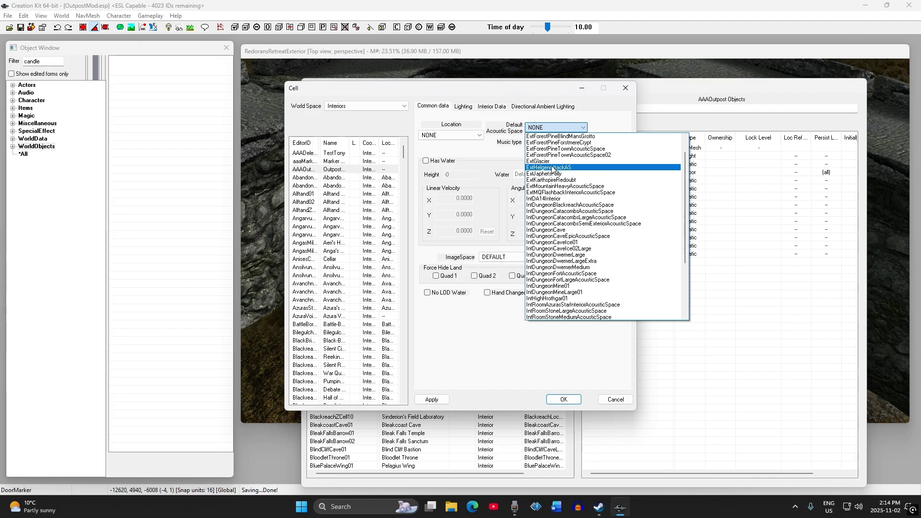
{"action": "scroll", "coordinate": [561, 216], "scroll_direction": "down", "scroll_amount": 4}
{"action": "scroll", "coordinate": [568, 255], "scroll_direction": "down", "scroll_amount": 1}
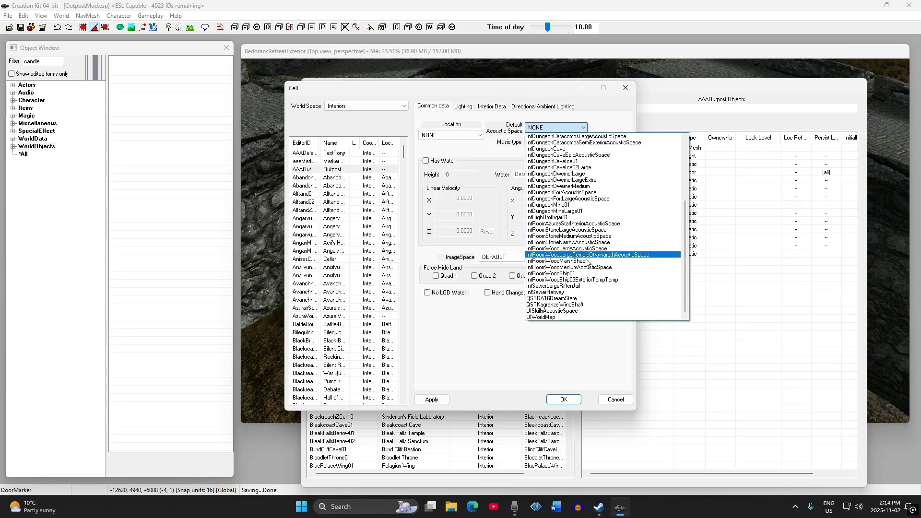
{"action": "scroll", "coordinate": [587, 300], "scroll_direction": "up", "scroll_amount": 5}
{"action": "scroll", "coordinate": [586, 300], "scroll_direction": "up", "scroll_amount": 1}
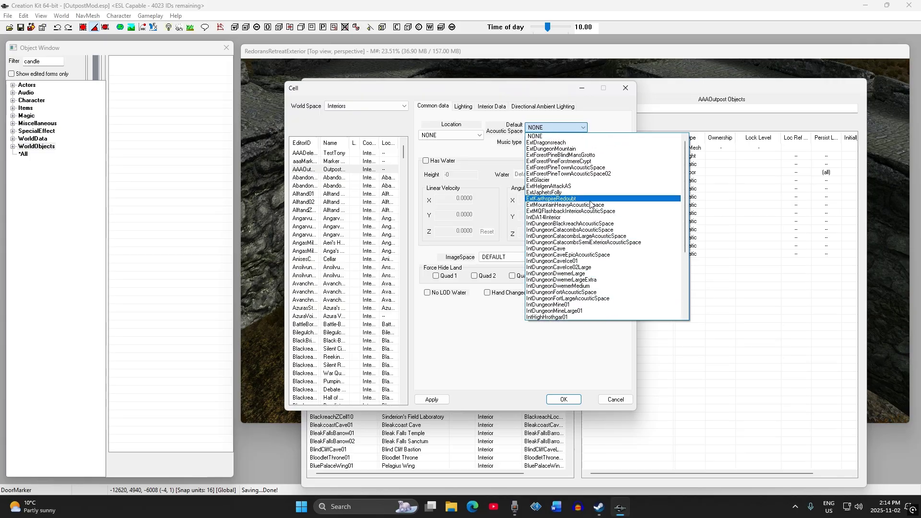
{"action": "left_click", "coordinate": [585, 293]}
Review the music types but keep DEFAULT, accept the AAAOutpost cell changes and save the plugin.
{"action": "left_click", "coordinate": [559, 143]}
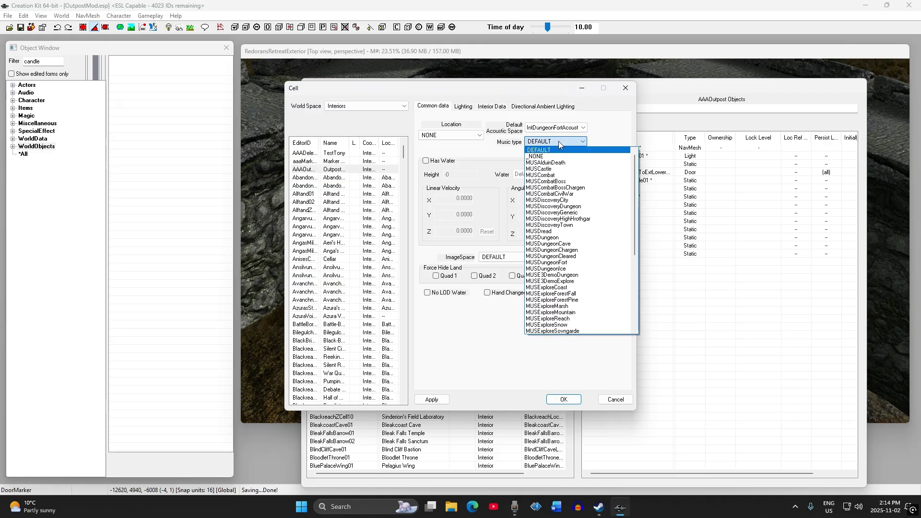
{"action": "left_click_drag", "start_coordinate": [634, 191], "coordinate": [630, 273]}
{"action": "scroll", "coordinate": [565, 314], "scroll_direction": "up", "scroll_amount": 4}
{"action": "scroll", "coordinate": [566, 315], "scroll_direction": "up", "scroll_amount": 3}
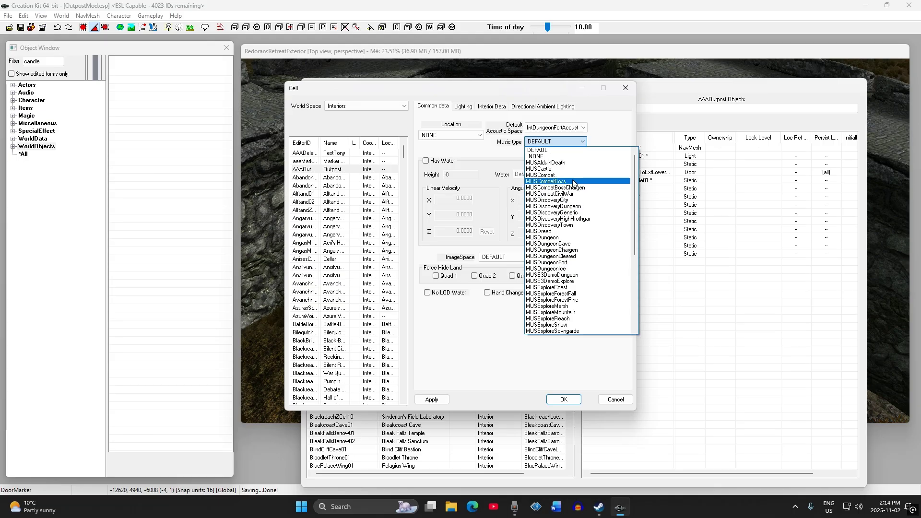
{"action": "left_click", "coordinate": [482, 151]}
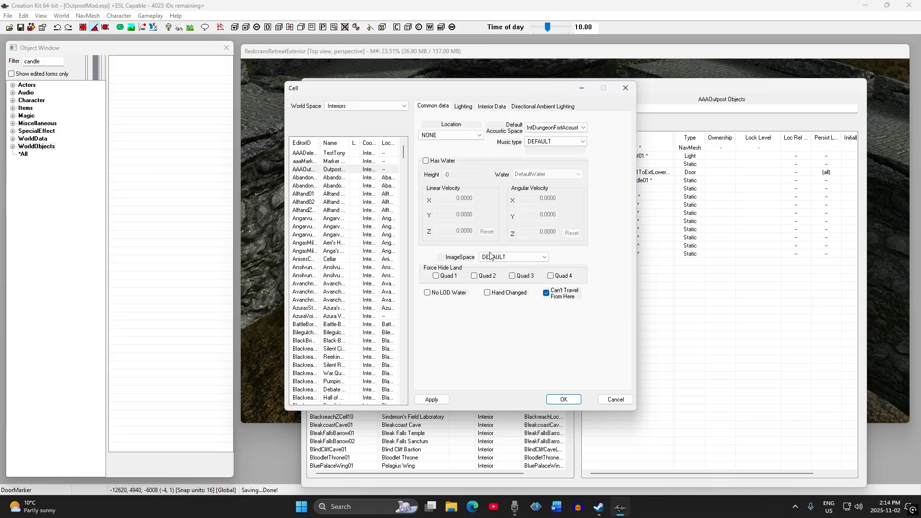
{"action": "left_click", "coordinate": [558, 400]}
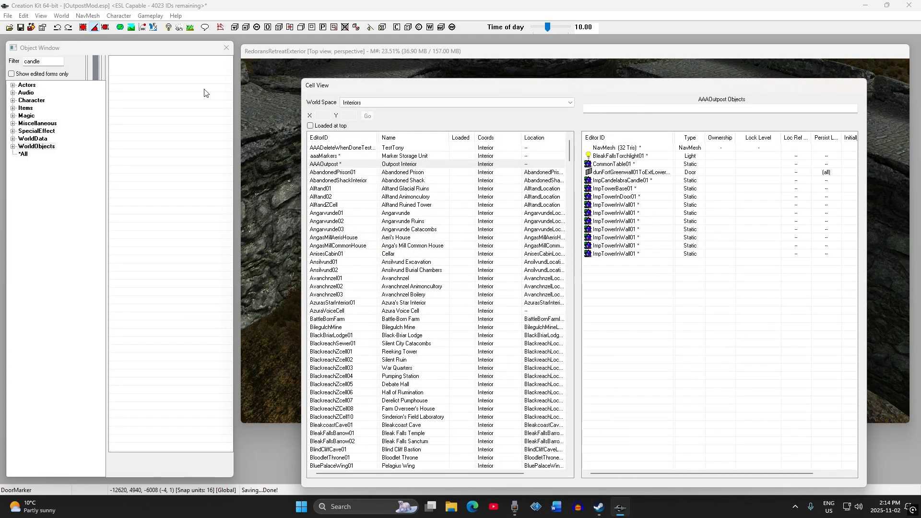
{"action": "left_click", "coordinate": [19, 27]}
Turn on sky lighting in the exterior view and look over the fort's towers and walls from outside the gate wall.
{"action": "left_click", "coordinate": [344, 50]}
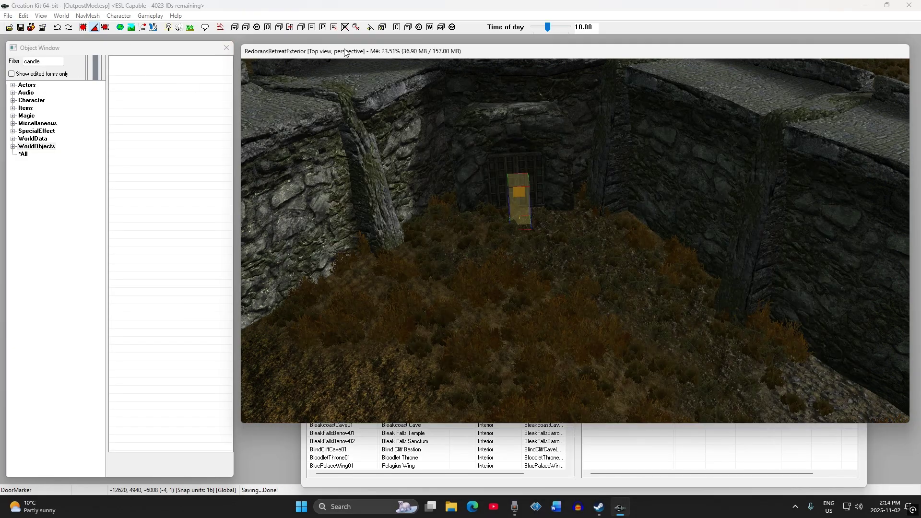
{"action": "left_click", "coordinate": [179, 26]}
{"action": "scroll", "coordinate": [549, 233], "scroll_direction": "down", "scroll_amount": 5}
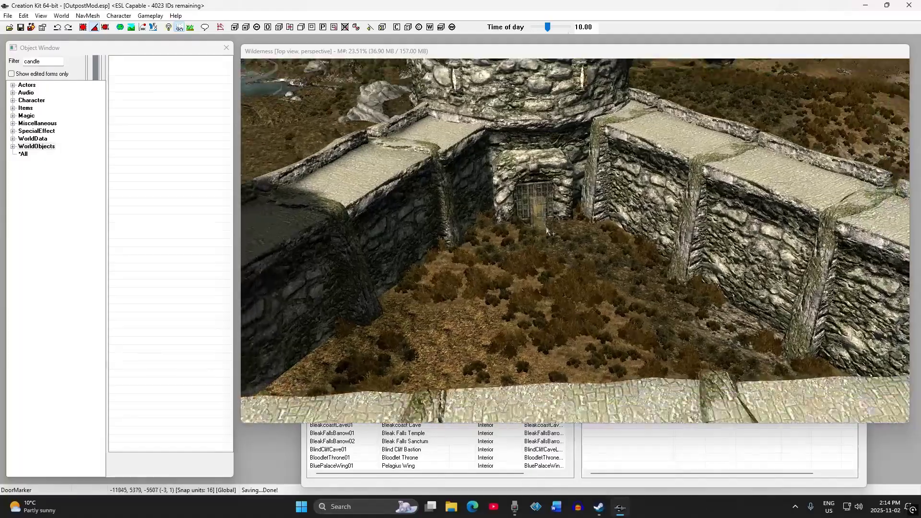
{"action": "key", "text": "shift"}
{"action": "scroll", "coordinate": [638, 307], "scroll_direction": "down", "scroll_amount": 3}
{"action": "left_click", "coordinate": [646, 318]}
{"action": "key", "text": "shift"}
{"action": "middle_click_drag", "start_coordinate": [643, 322], "coordinate": [574, 299], "text": "shift"}
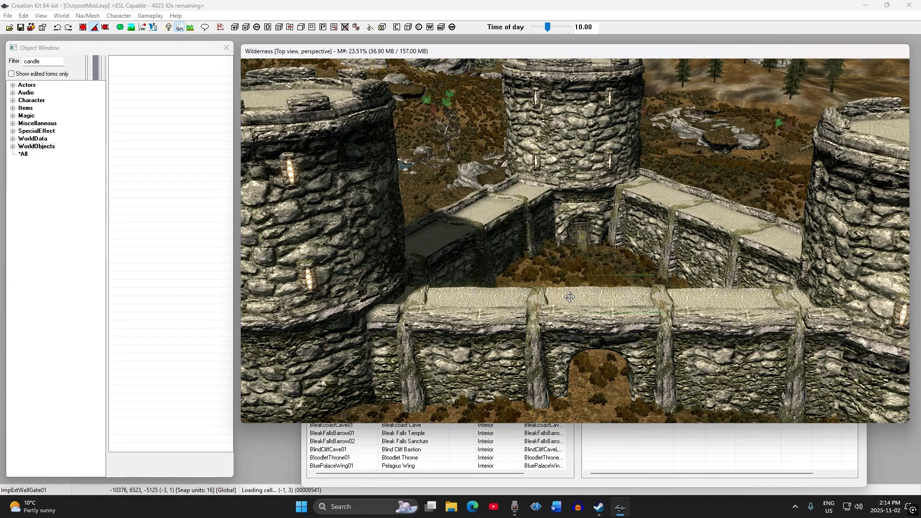
{"action": "middle_click_drag", "start_coordinate": [580, 291], "coordinate": [581, 291], "text": "shift"}
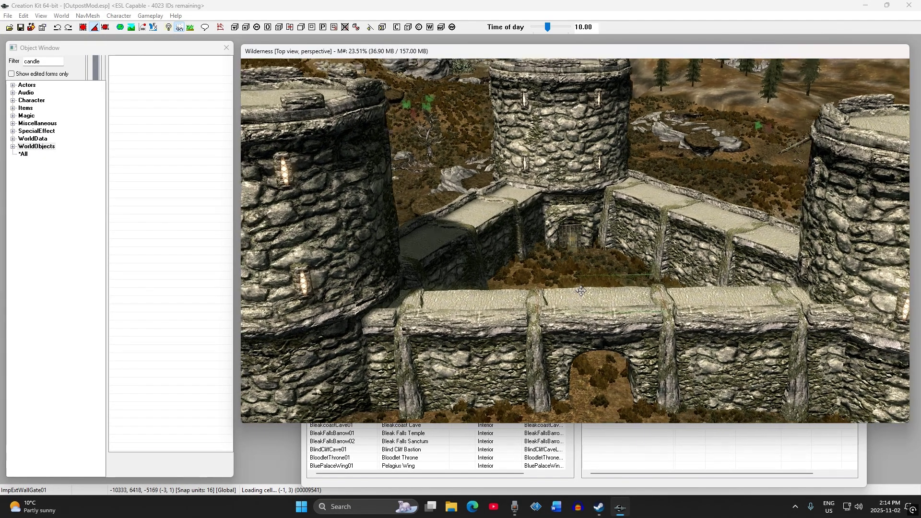
Examine the fort's archway wall from several angles and the courtyard up to the gate with the door marker.
{"action": "scroll", "coordinate": [542, 307], "scroll_direction": "up", "scroll_amount": 3}
{"action": "middle_click_drag", "start_coordinate": [541, 307], "coordinate": [535, 287]}
{"action": "scroll", "coordinate": [654, 279], "scroll_direction": "down", "scroll_amount": 2}
{"action": "middle_click_drag", "start_coordinate": [653, 280], "coordinate": [482, 86], "text": "shift"}
{"action": "middle_click_drag", "start_coordinate": [589, 240], "coordinate": [593, 322], "text": "shift"}
{"action": "middle_click_drag", "start_coordinate": [606, 320], "coordinate": [568, 305], "text": "shift"}
{"action": "middle_click_drag", "start_coordinate": [664, 326], "coordinate": [589, 278], "text": "shift"}
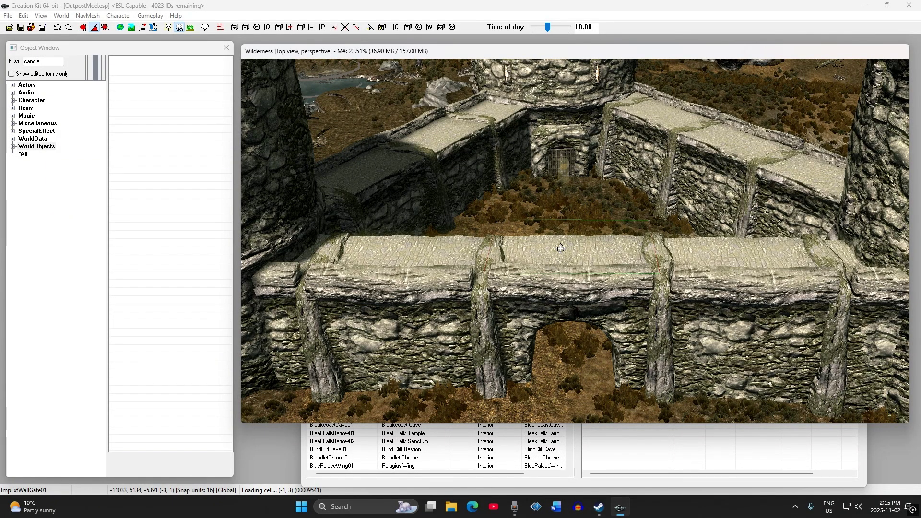
{"action": "scroll", "coordinate": [547, 252], "scroll_direction": "up", "scroll_amount": 5}
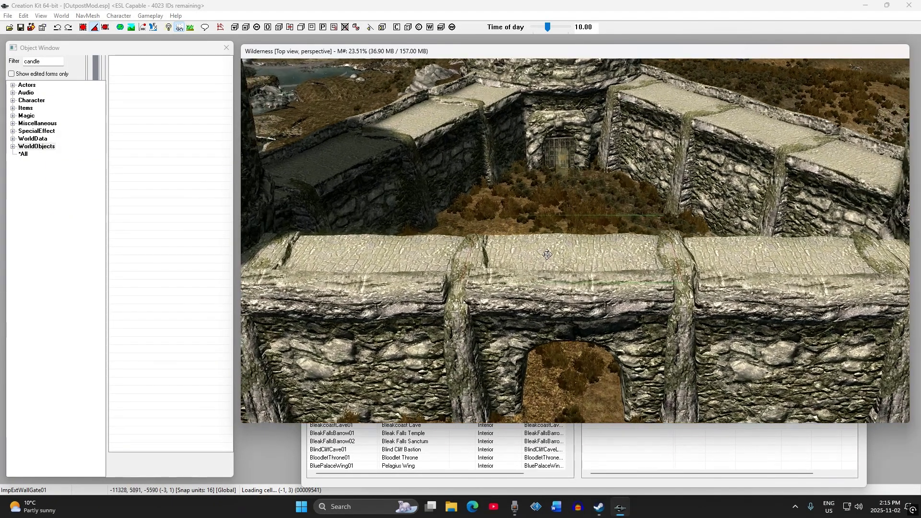
{"action": "middle_click_drag", "start_coordinate": [545, 250], "coordinate": [541, 278]}
{"action": "scroll", "coordinate": [549, 221], "scroll_direction": "up", "scroll_amount": 3}
{"action": "scroll", "coordinate": [549, 222], "scroll_direction": "up", "scroll_amount": 6}
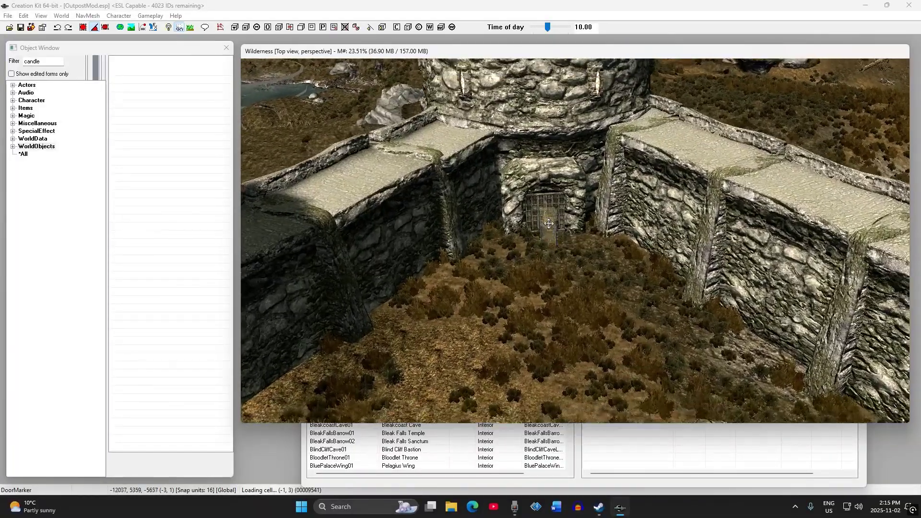
{"action": "scroll", "coordinate": [550, 248], "scroll_direction": "up", "scroll_amount": 2}
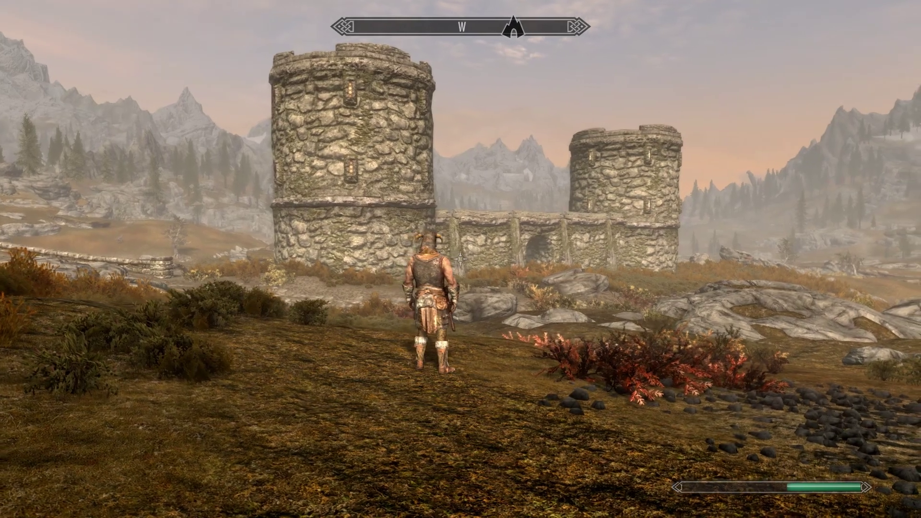
{"action": "key", "text": "w"}
{"action": "key", "text": "w"}
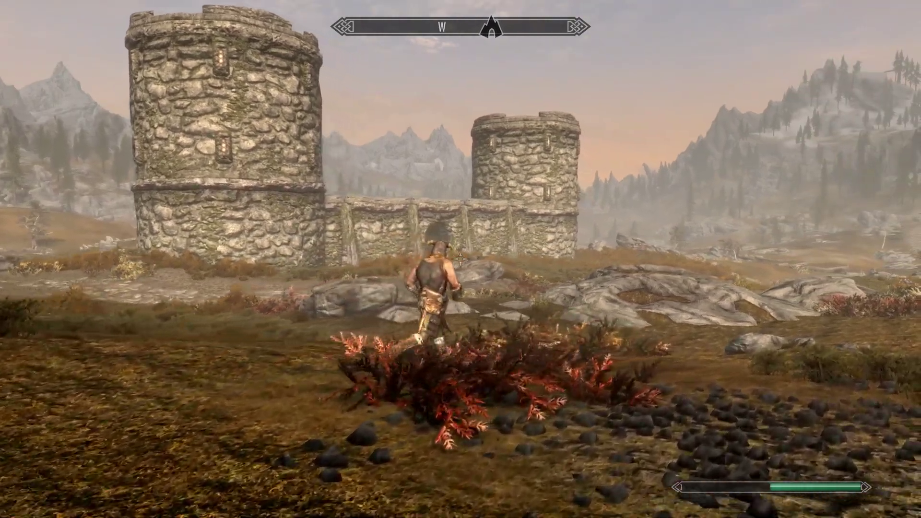
{"action": "key", "text": "w"}
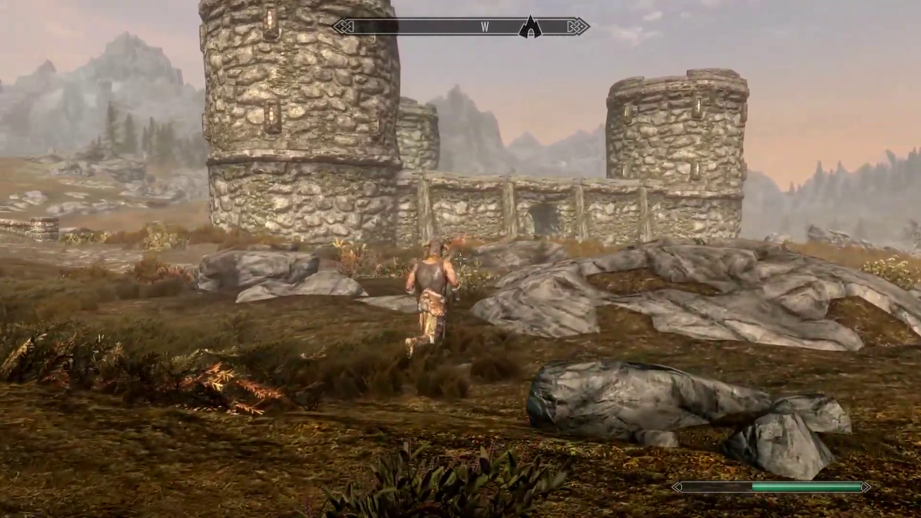
{"action": "key", "text": "w"}
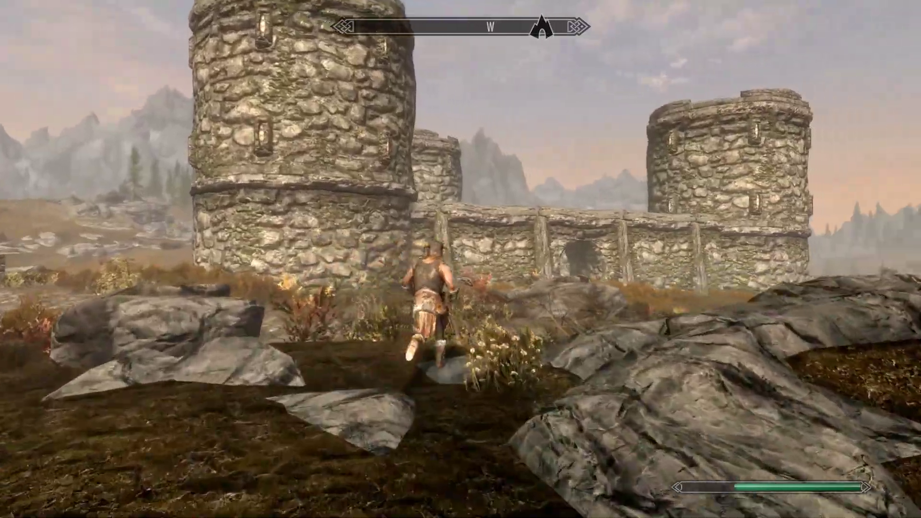
{"action": "key", "text": "w"}
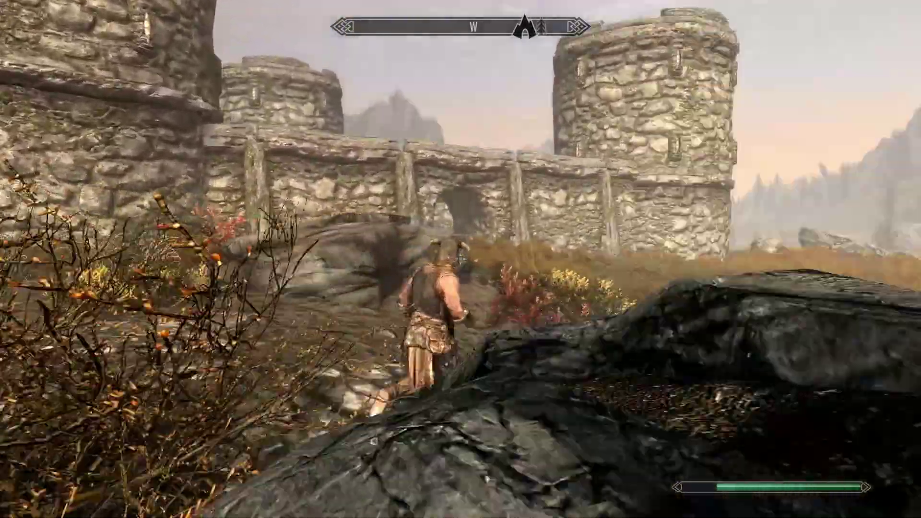
{"action": "key", "text": "w"}
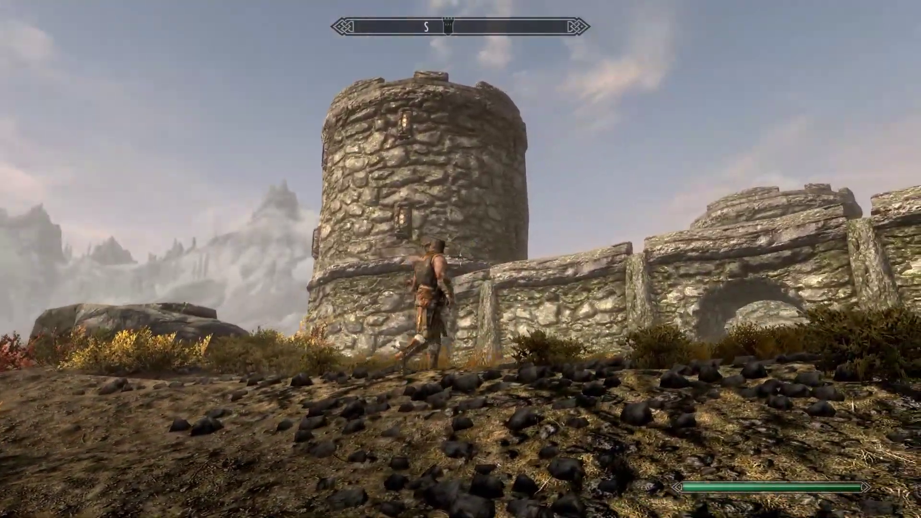
{"action": "key", "text": "w"}
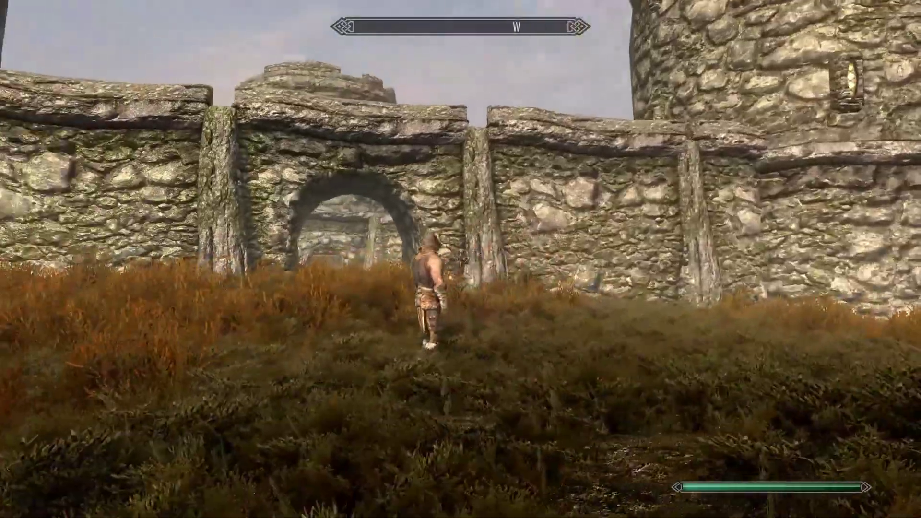
{"action": "key", "text": "w"}
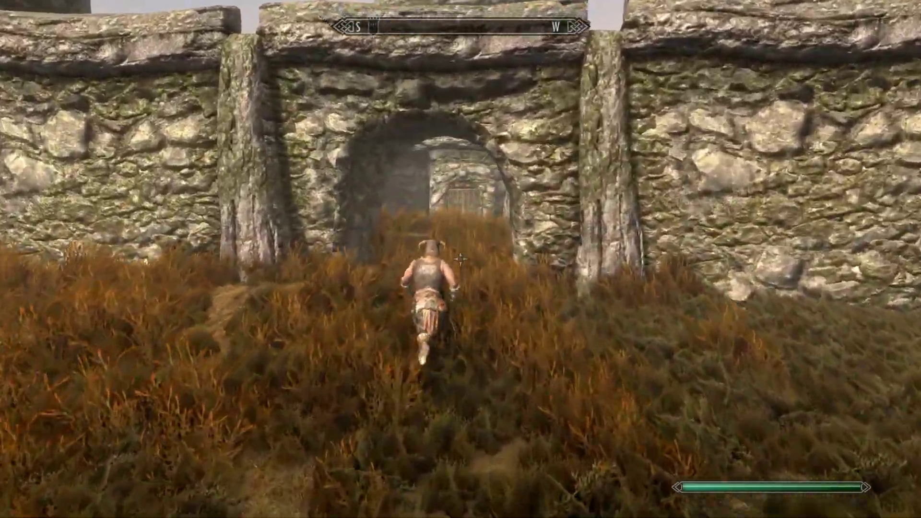
{"action": "key", "text": "w"}
{"action": "key", "text": "w"}
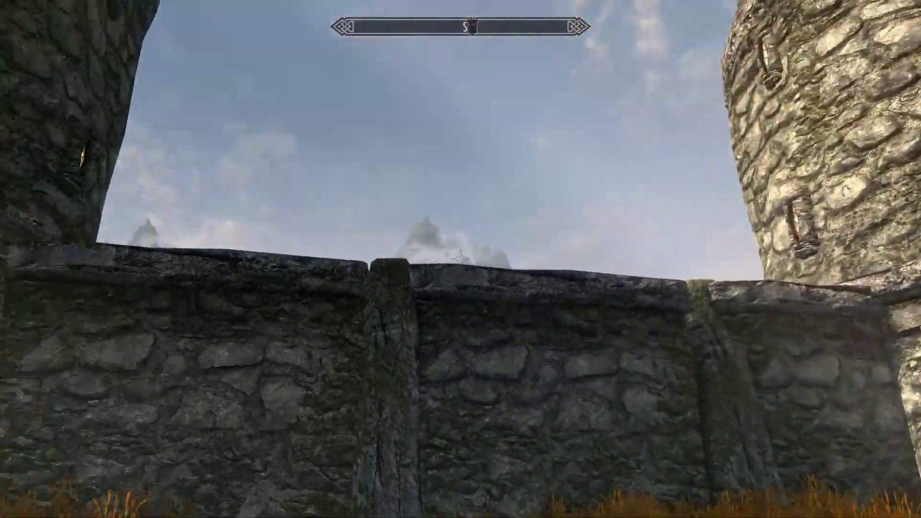
{"action": "key", "text": "w"}
{"action": "key", "text": "w"}
{"action": "key", "text": "w"}
{"action": "key", "text": "e"}
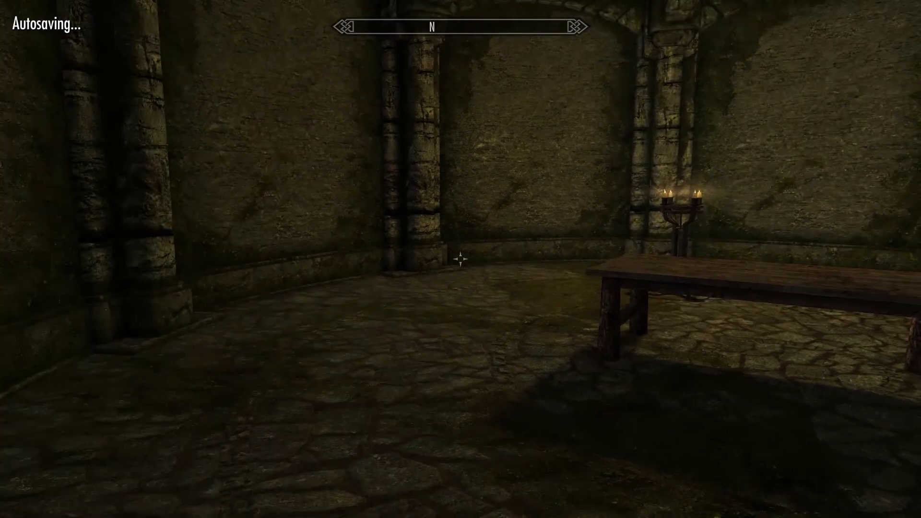
{"action": "key", "text": "w"}
{"action": "key", "text": "a"}
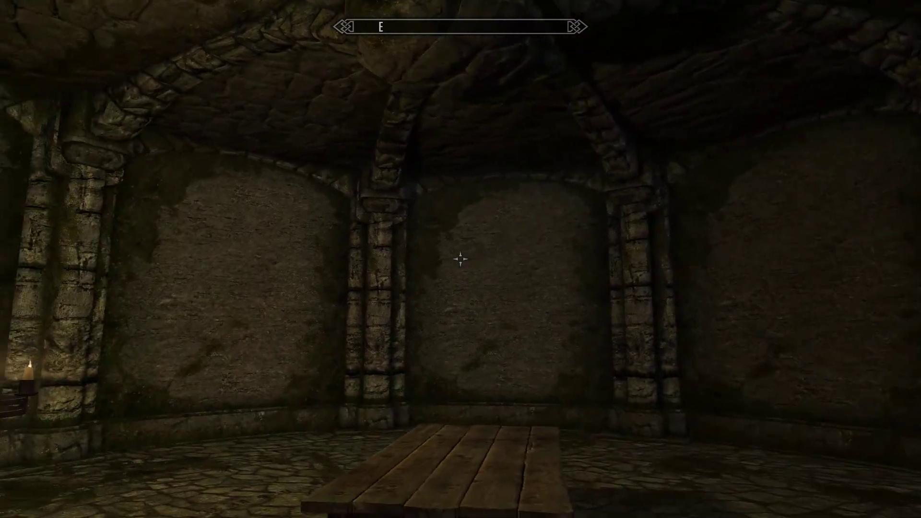
{"action": "key", "text": "d"}
{"action": "key", "text": "w"}
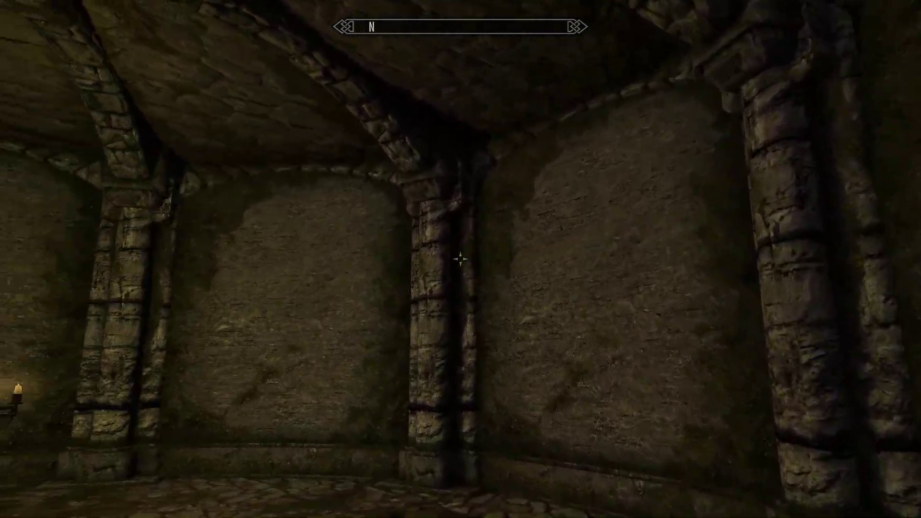
{"action": "key", "text": "d"}
{"action": "key", "text": "d"}
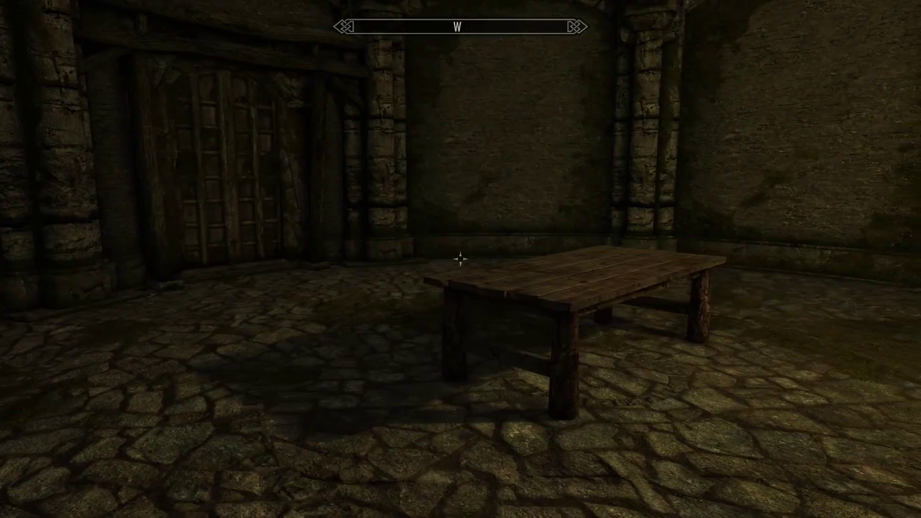
{"action": "key", "text": "w"}
{"action": "key", "text": "a"}
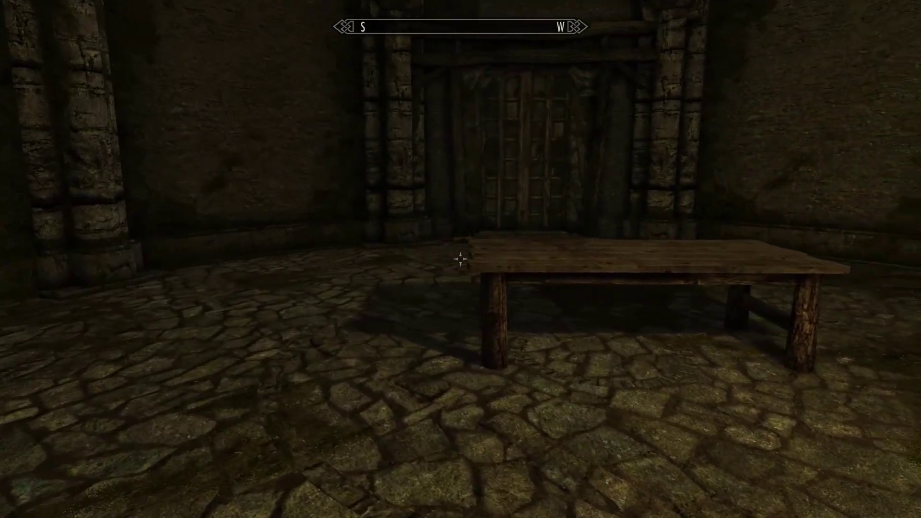
{"action": "key", "text": "w"}
{"action": "key", "text": "a"}
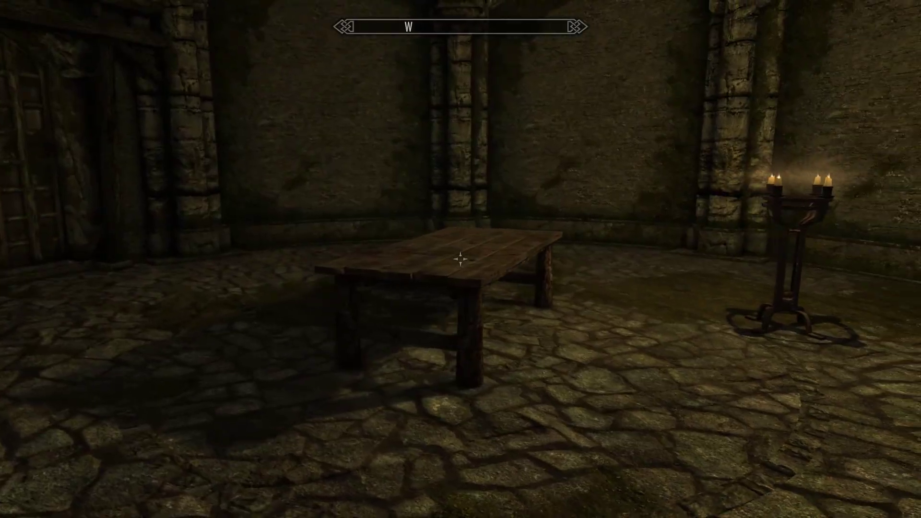
{"action": "key", "text": "w"}
{"action": "key", "text": "d"}
{"action": "key", "text": "w"}
{"action": "key", "text": "d"}
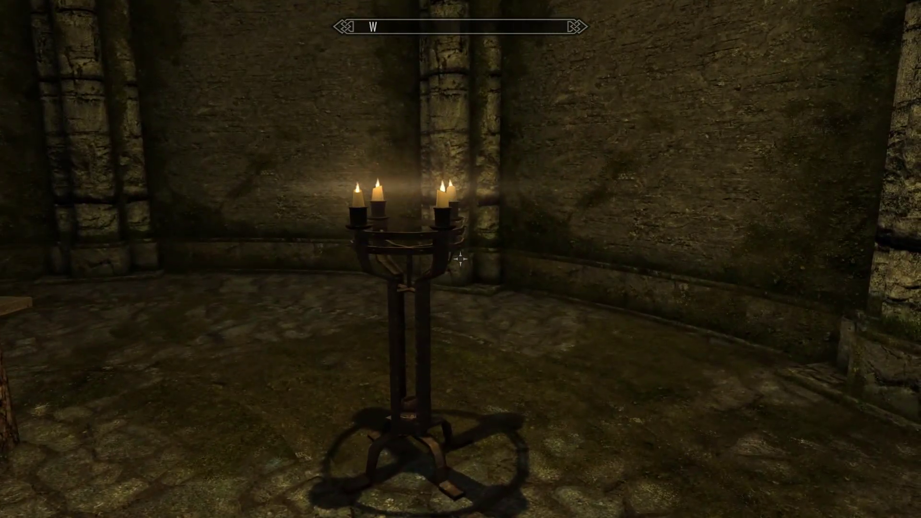
Check the outpost interior around the candle stand and table in the game and leave through the door to Skyrim.
{"action": "key", "text": "d"}
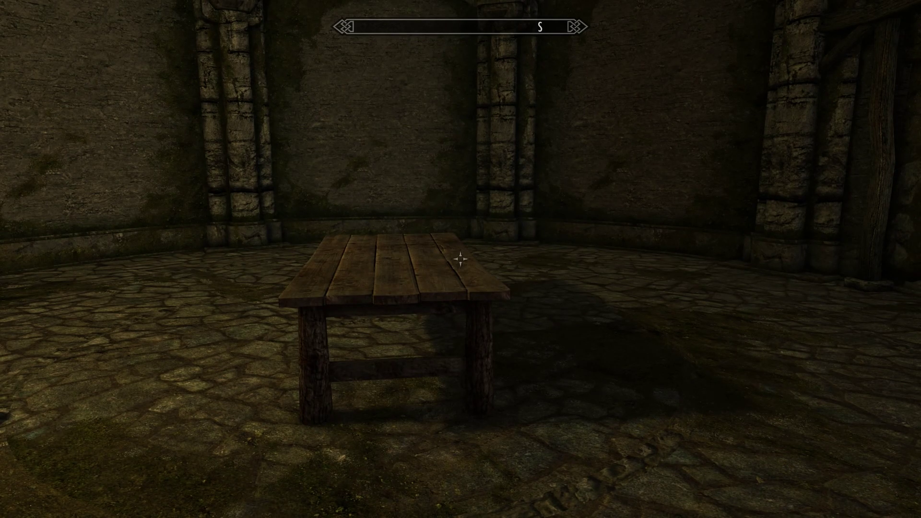
{"action": "key", "text": "w"}
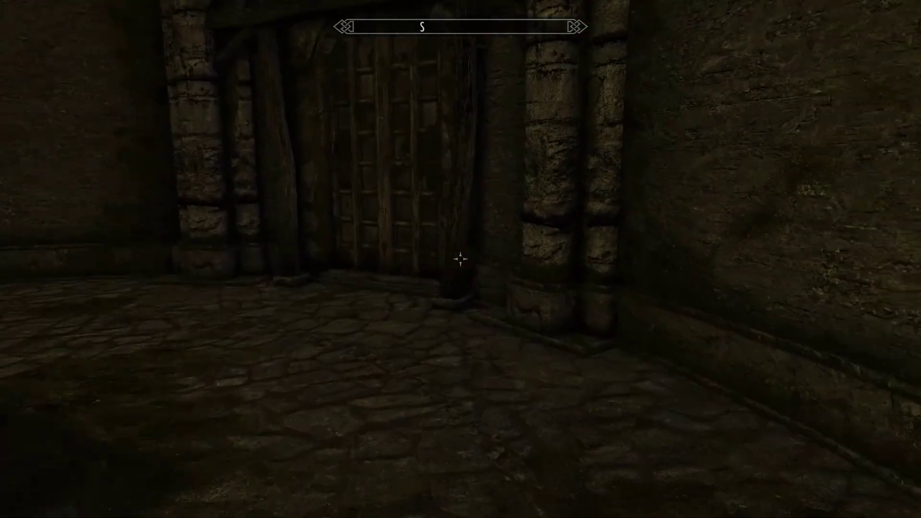
{"action": "key", "text": "w"}
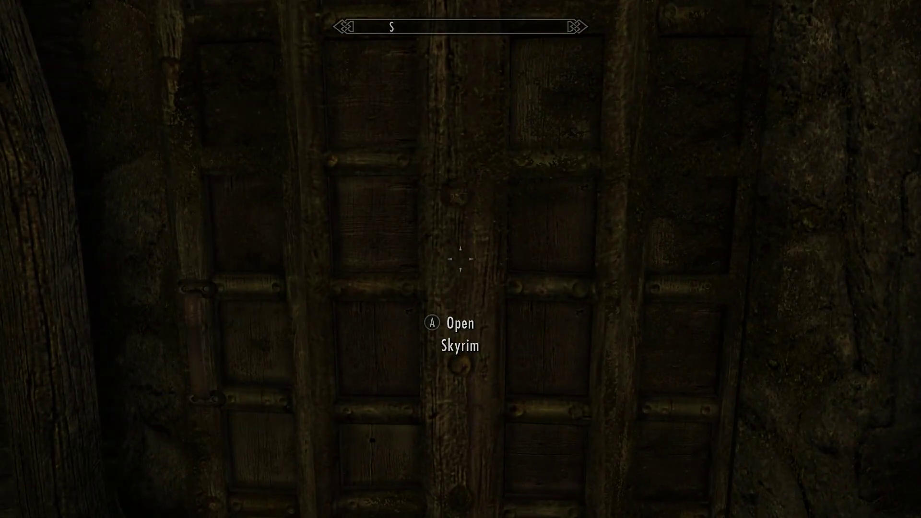
{"action": "key", "text": "e"}
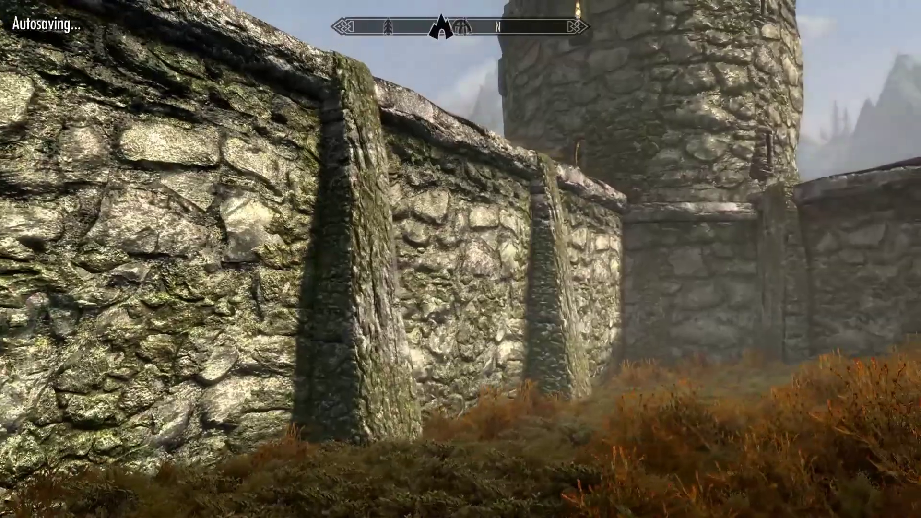
Inspect the fort's courtyard walls and tower in the game and walk out to the archway.
{"action": "key", "text": "w"}
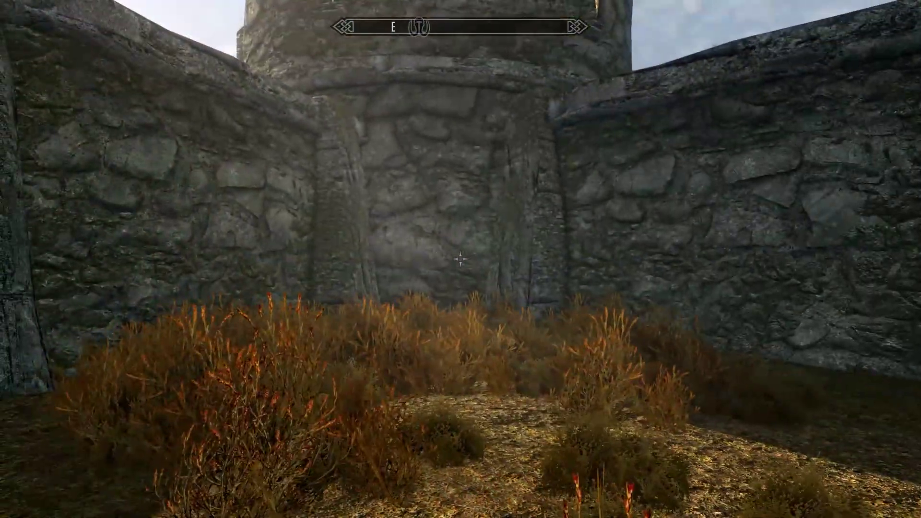
{"action": "key", "text": "s"}
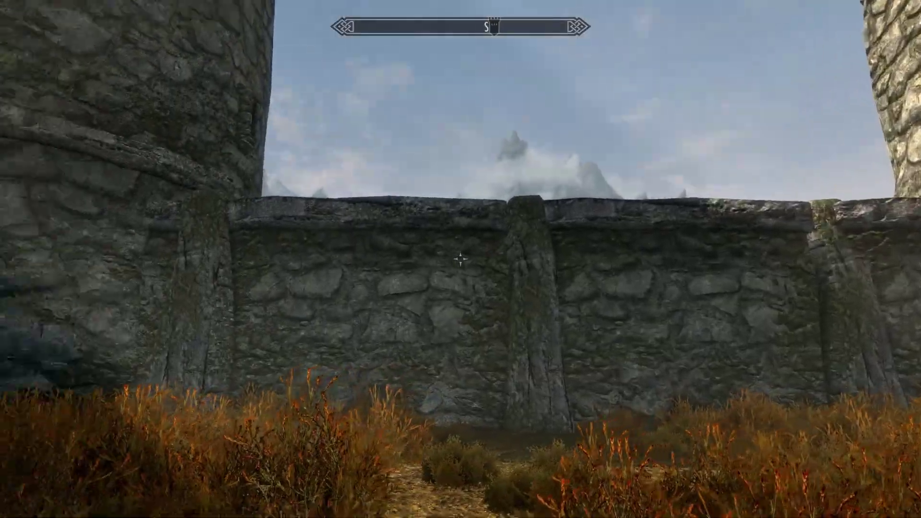
{"action": "key", "text": "w"}
{"action": "key", "text": "w"}
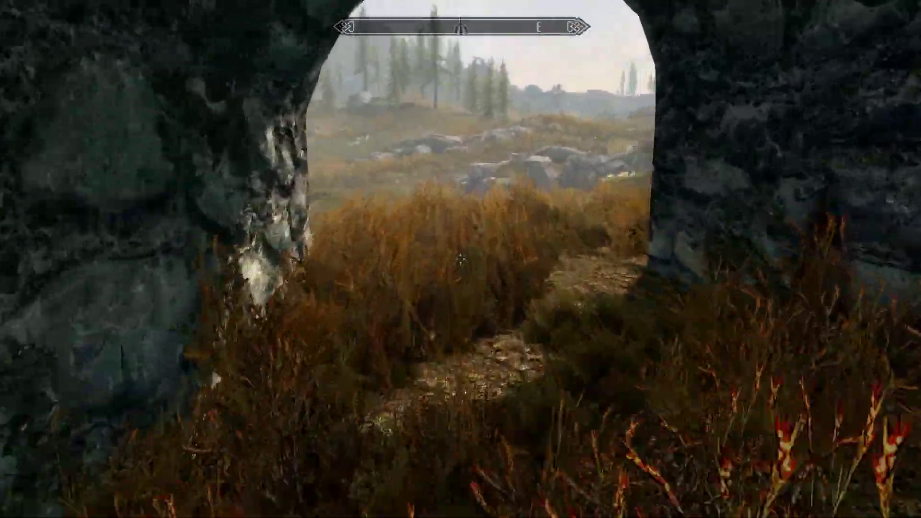
Examine the fort's towers and outer wall from the field outside and return to the archway facing the courtyard door.
{"action": "key", "text": "w"}
{"action": "key", "text": "w"}
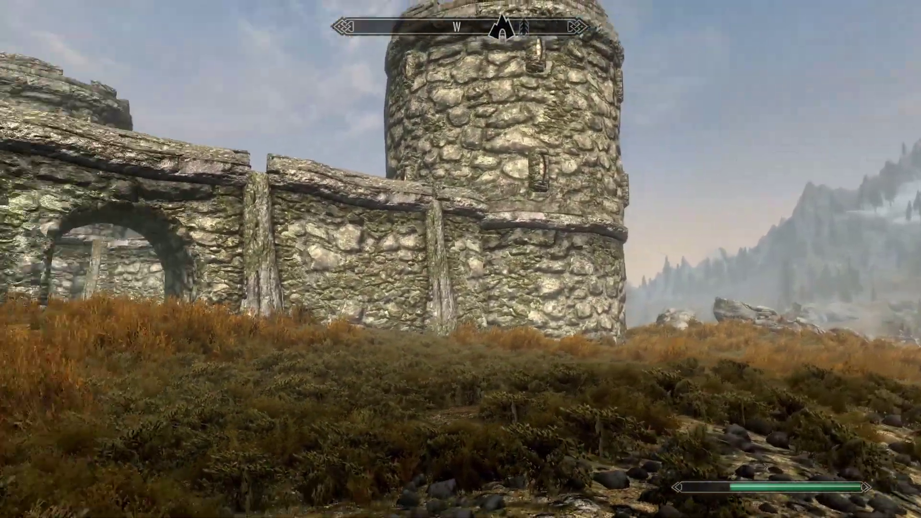
{"action": "key", "text": "w"}
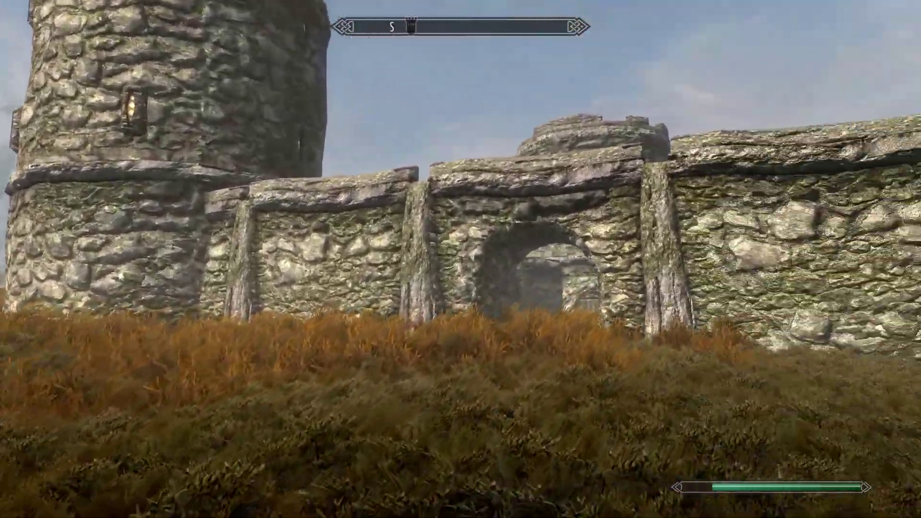
{"action": "key", "text": "w"}
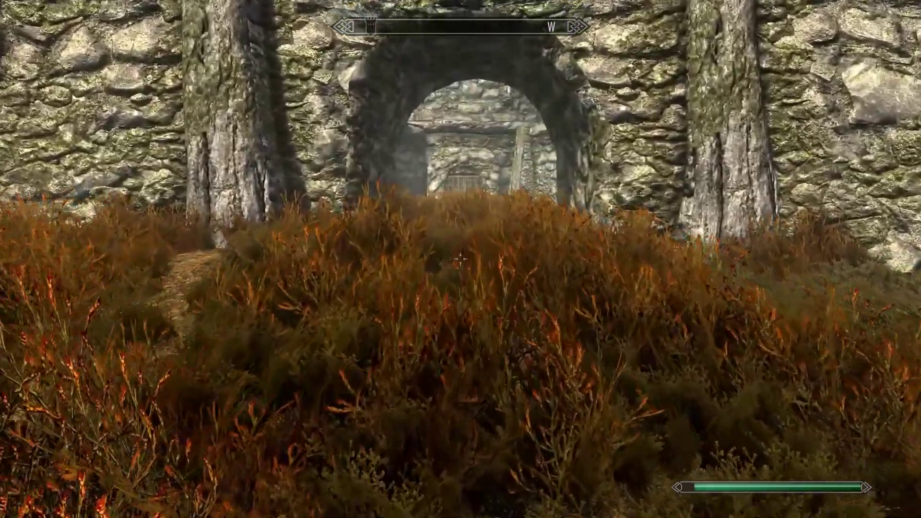
{"action": "key", "text": "w"}
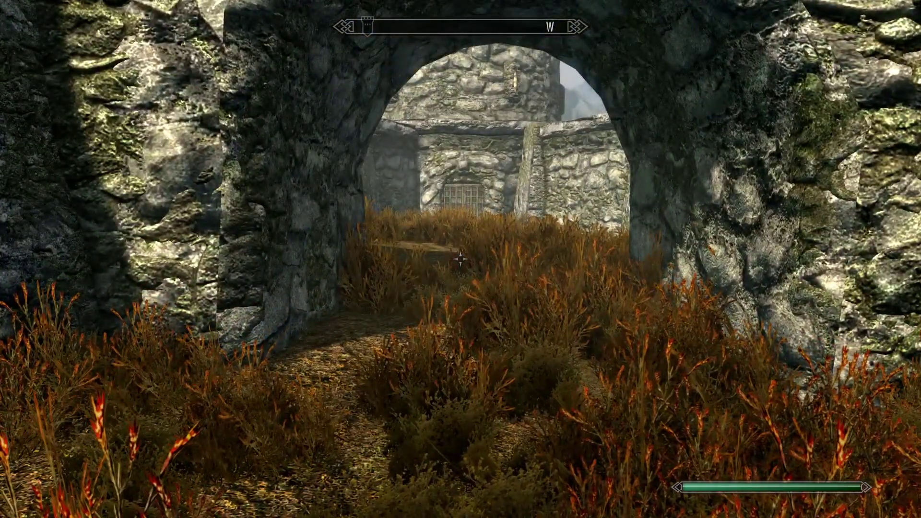